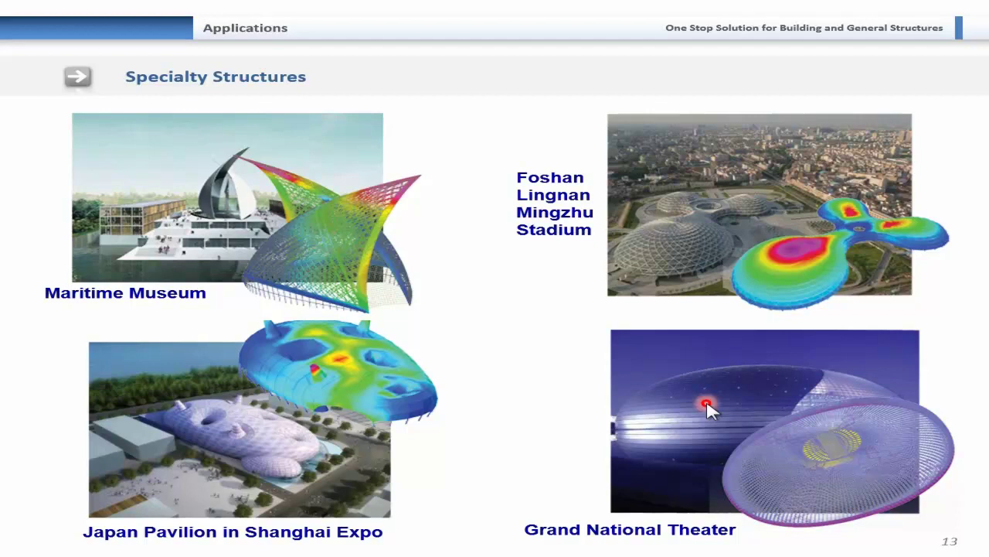
# Switch from the presentation to midas Gen
pyautogui.hotkey('alt', 'Tab')
pyautogui.hotkey('alt', 'Tab')
pyautogui.hotkey('alt', 'Tab')
pyautogui.hotkey('alt', 'Tab')
pyautogui.hotkey('alt', 'Tab')
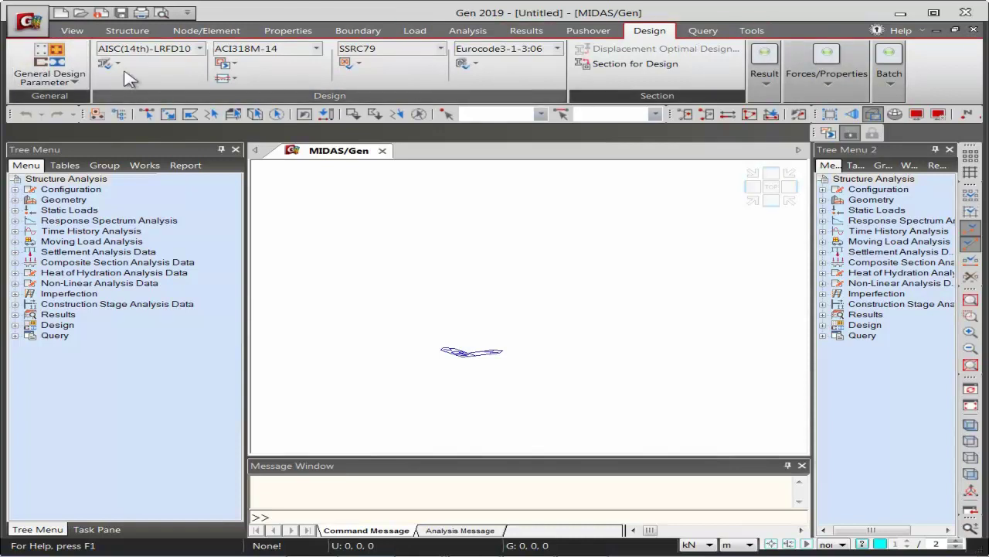
# Look through the available command categories, from view, structure and node/element to analysis, results, design and tools
pyautogui.click(71, 33)
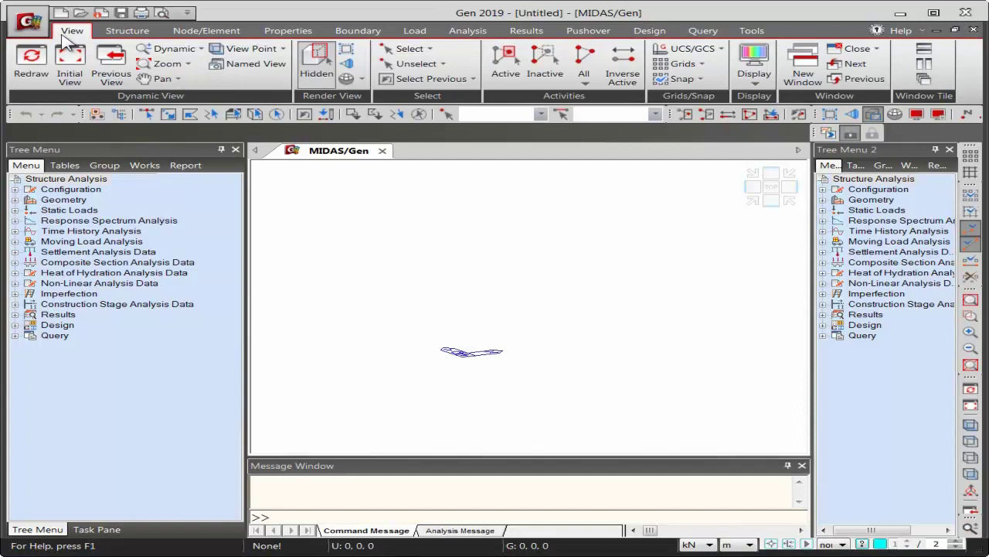
pyautogui.click(127, 31)
pyautogui.click(194, 35)
pyautogui.click(259, 35)
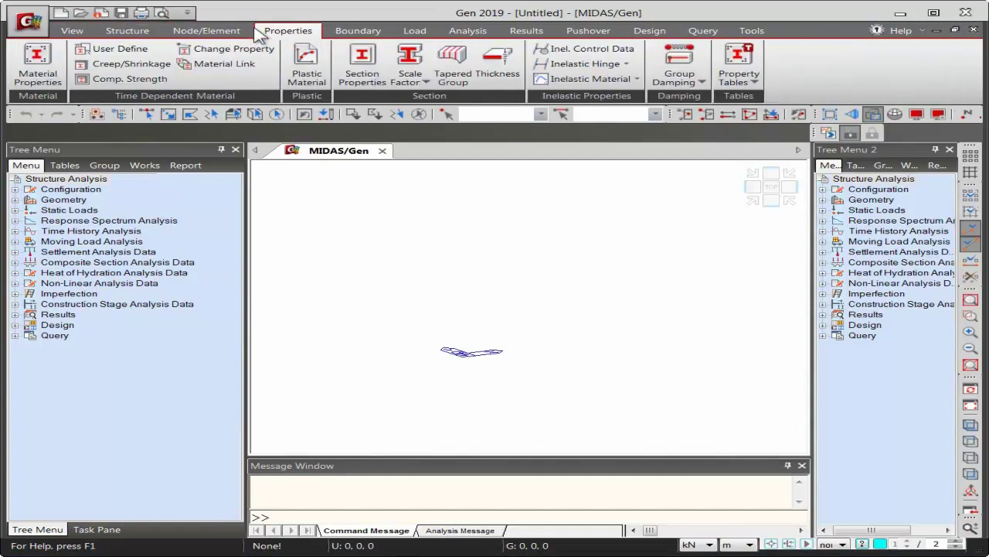
pyautogui.click(73, 33)
pyautogui.click(145, 34)
pyautogui.click(207, 31)
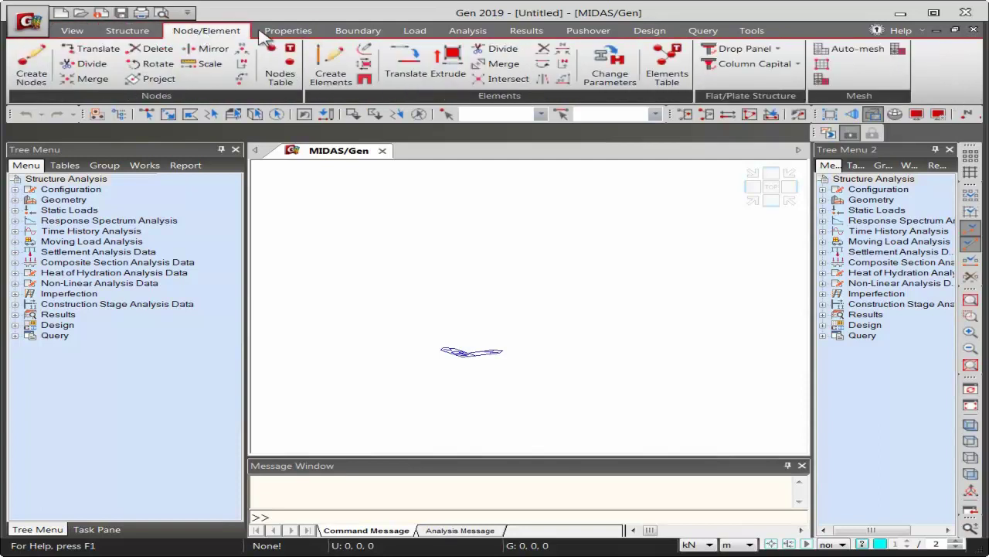
pyautogui.click(265, 34)
pyautogui.click(355, 33)
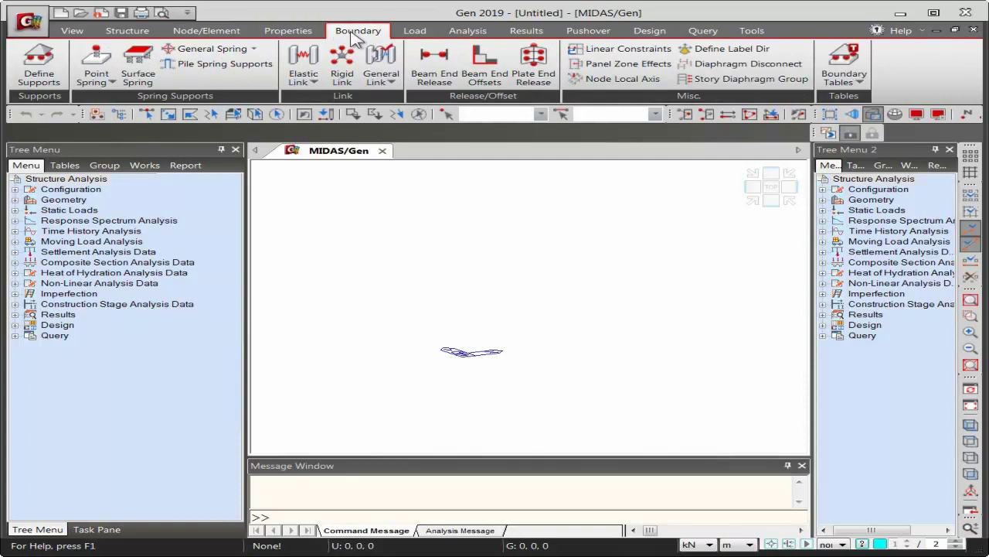
pyautogui.click(415, 34)
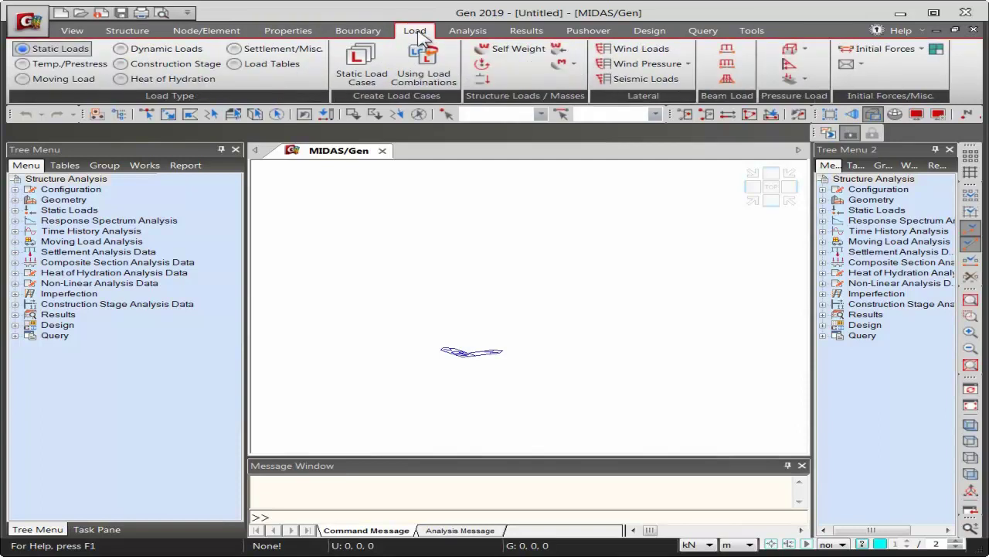
pyautogui.click(468, 35)
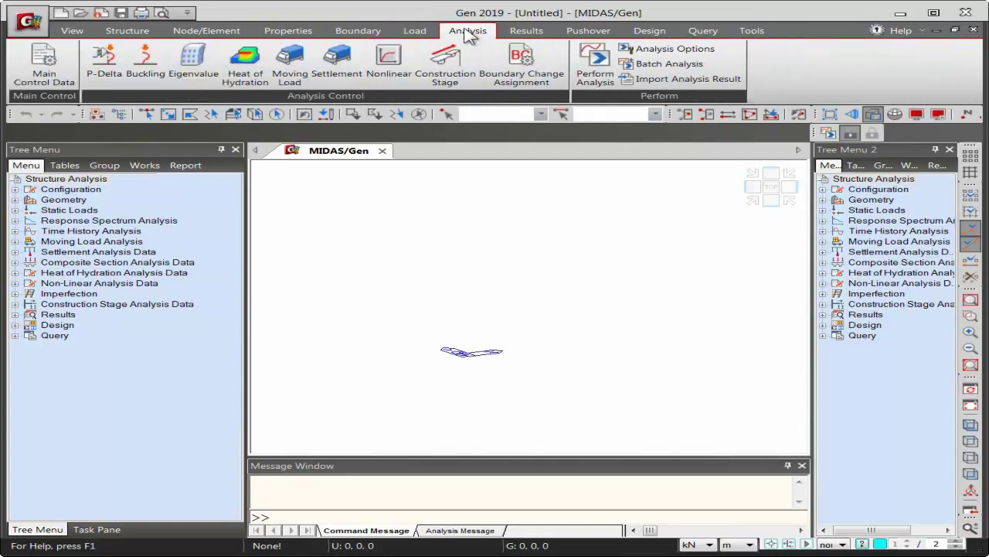
pyautogui.click(527, 32)
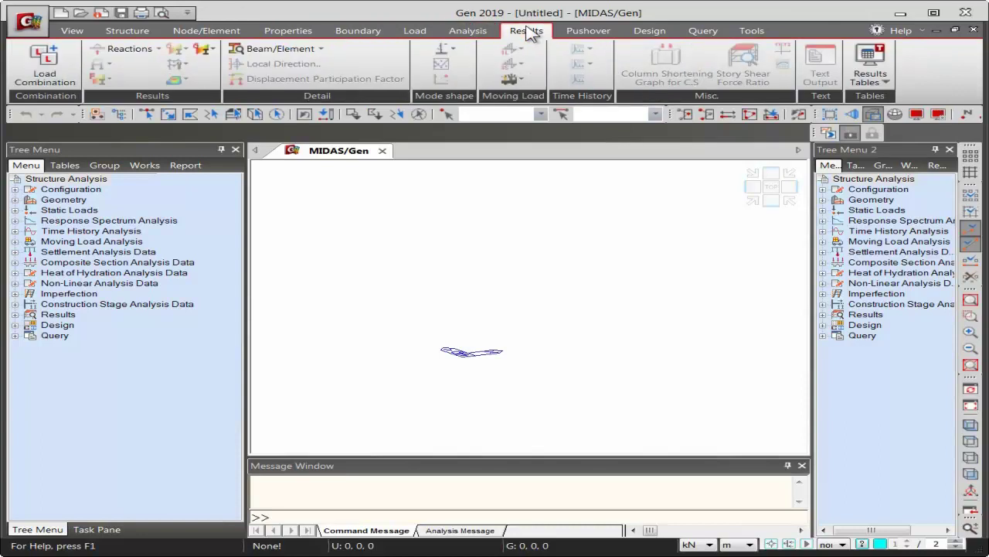
pyautogui.click(650, 34)
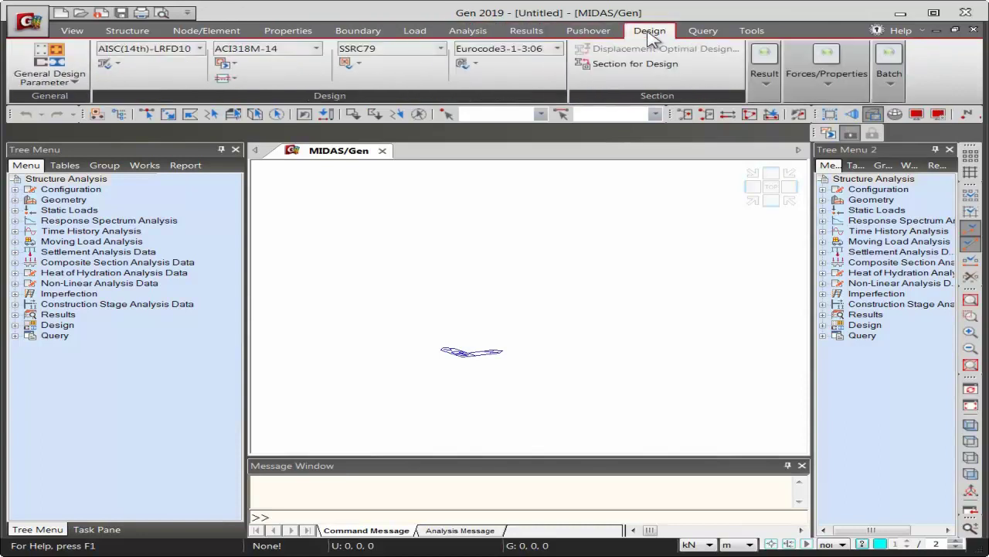
pyautogui.click(747, 34)
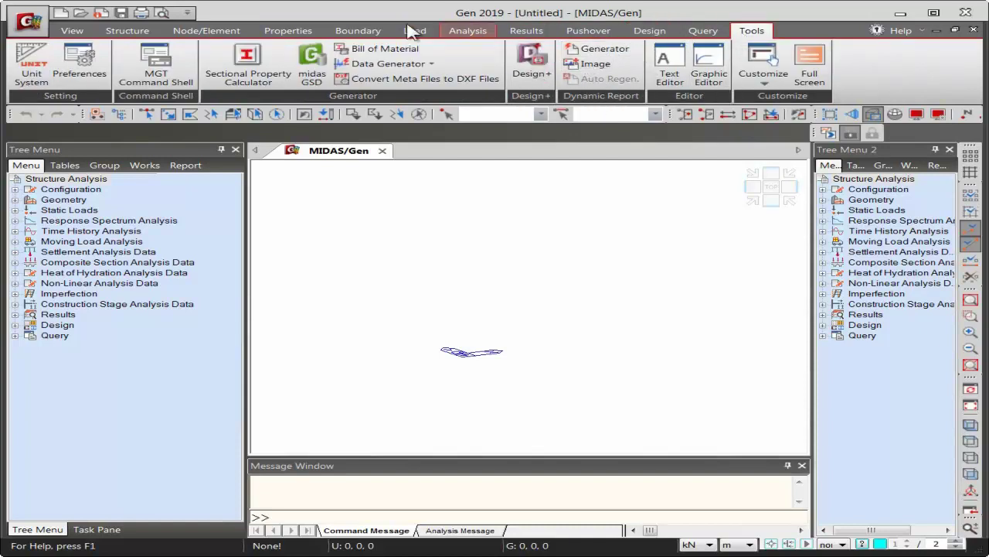
pyautogui.click(77, 33)
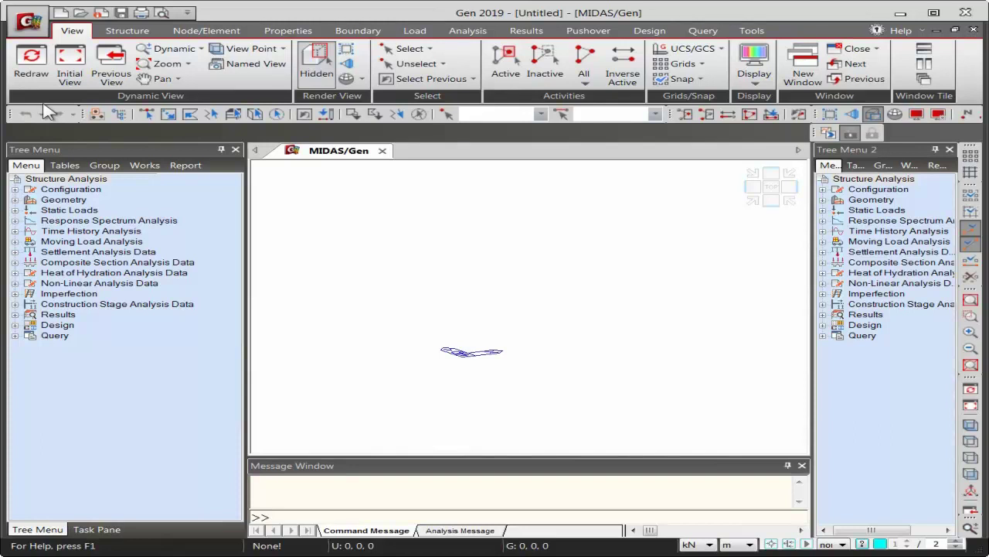
pyautogui.click(120, 32)
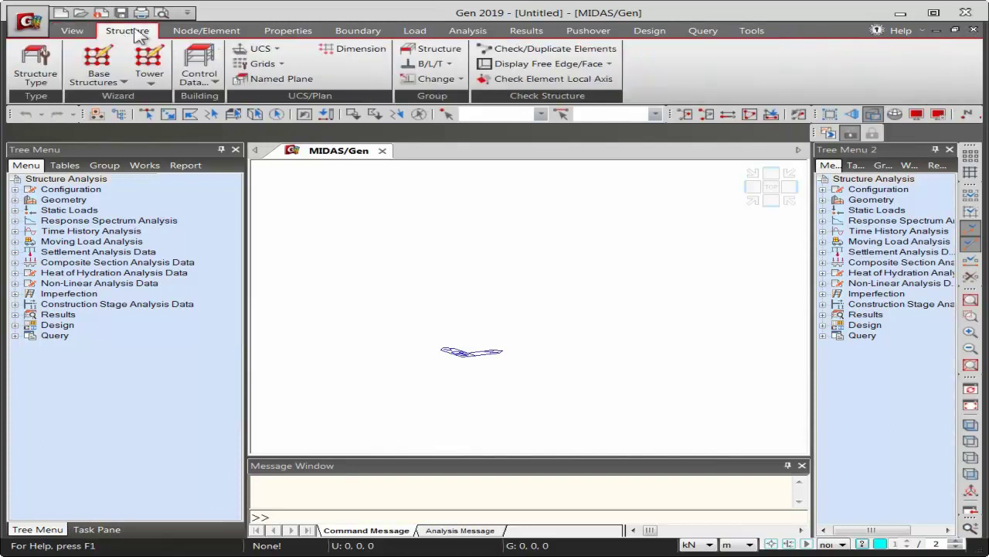
pyautogui.click(193, 32)
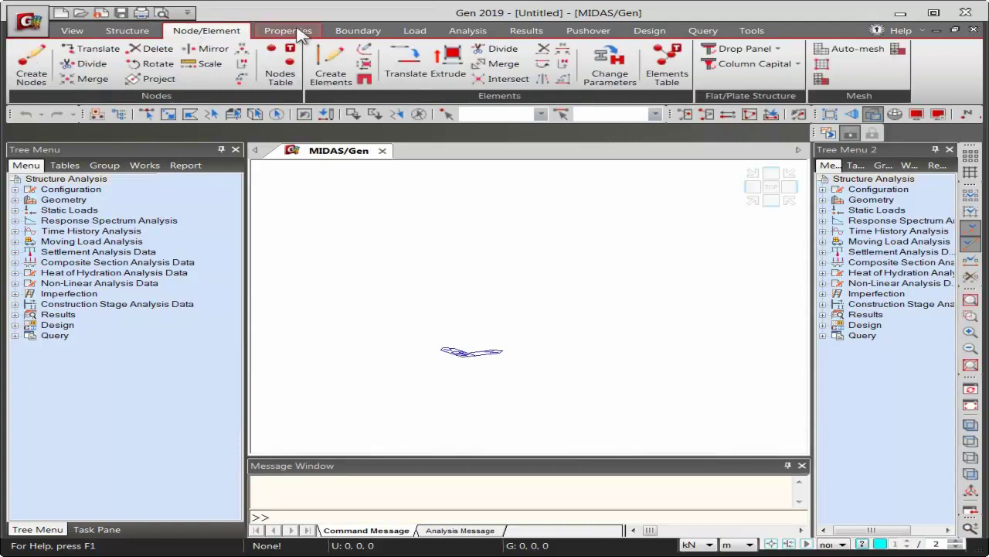
pyautogui.click(285, 33)
pyautogui.click(71, 32)
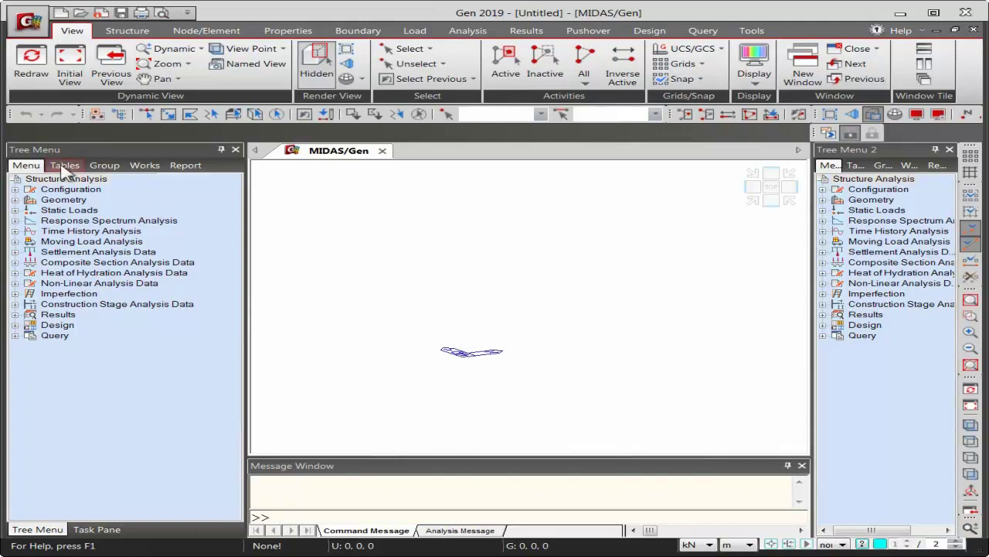
# Show the Works tree in both tree menus
pyautogui.click(142, 167)
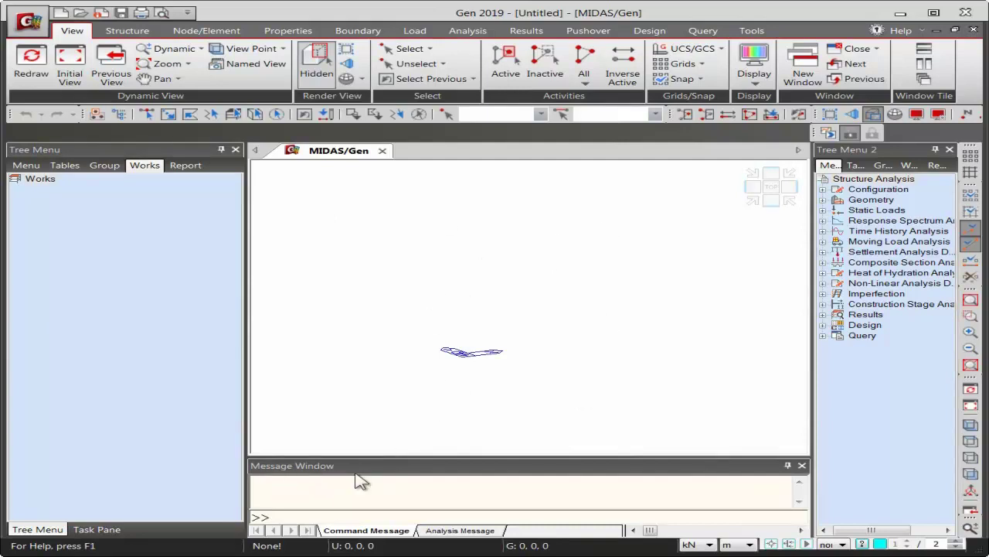
pyautogui.click(423, 498)
pyautogui.click(910, 166)
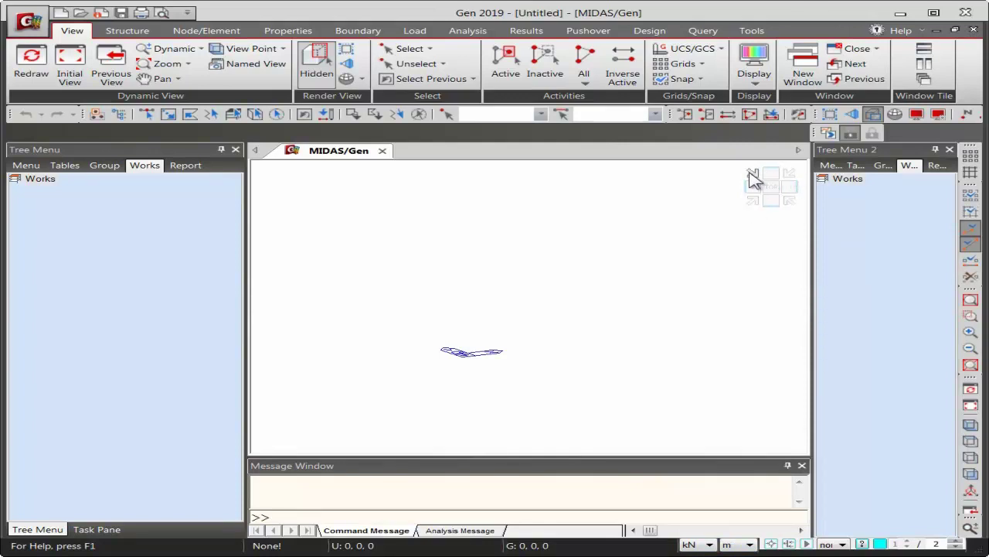
# Try different viewing directions on the empty model, using an isometric orientation
pyautogui.click(751, 201)
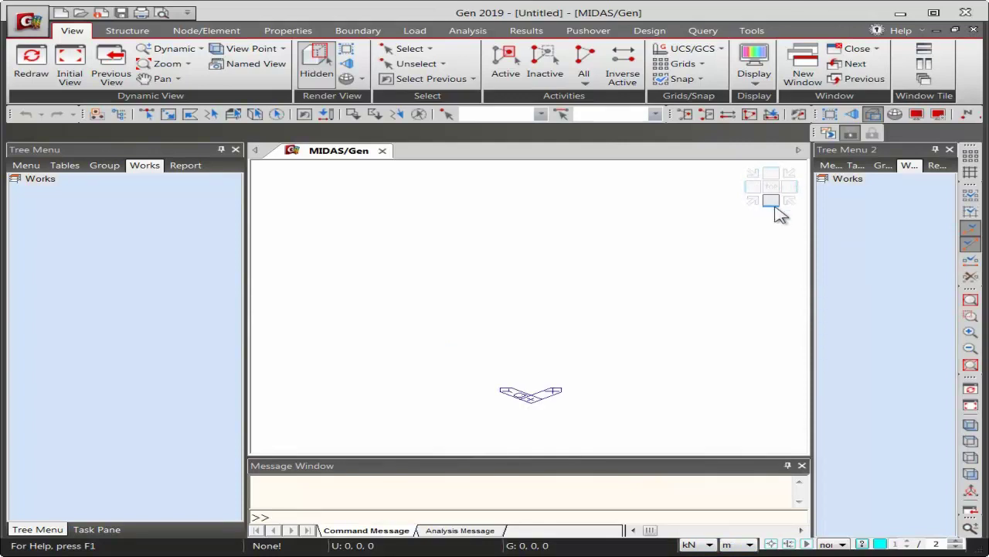
pyautogui.click(773, 199)
pyautogui.click(754, 192)
pyautogui.moveTo(529, 415)
pyautogui.keyDown('ctrl'); pyautogui.mouseDown(button='middle')
pyautogui.moveTo(585, 386)
pyautogui.moveTo(457, 379)
pyautogui.moveTo(541, 408)
pyautogui.mouseUp(button='middle'); pyautogui.keyUp('ctrl')
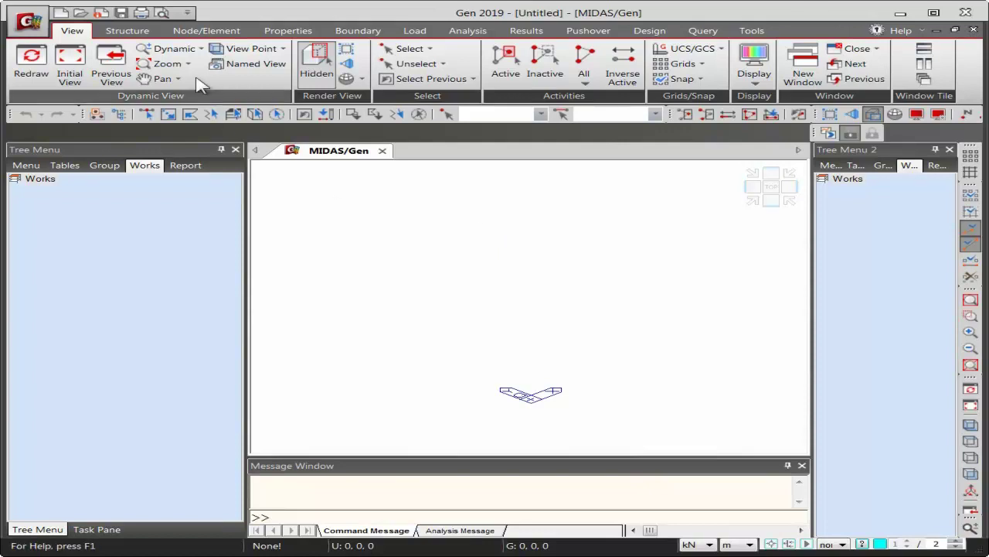
# Examine the base structure wizards, the tower wizards, the grid definition options and the node and element commands
pyautogui.click(128, 31)
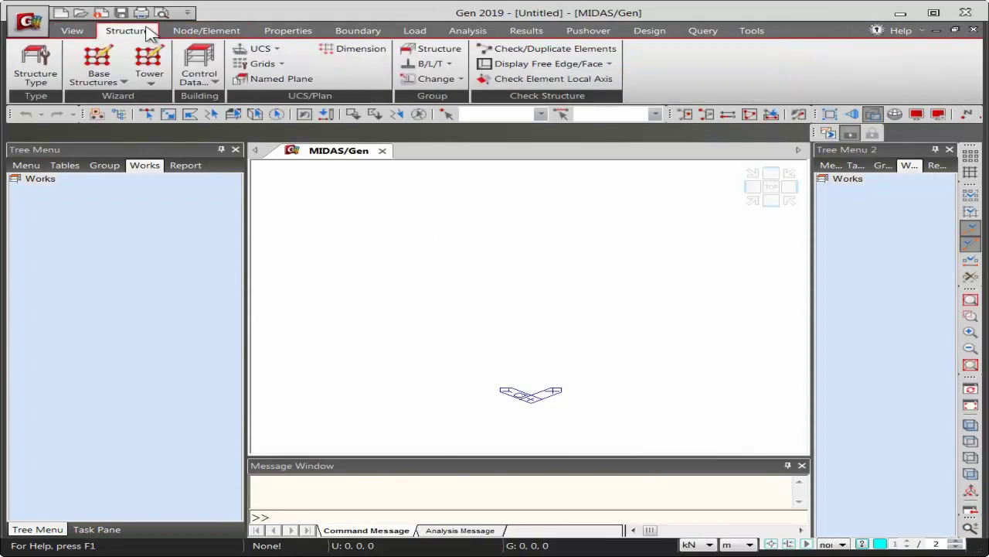
pyautogui.click(112, 83)
pyautogui.click(153, 81)
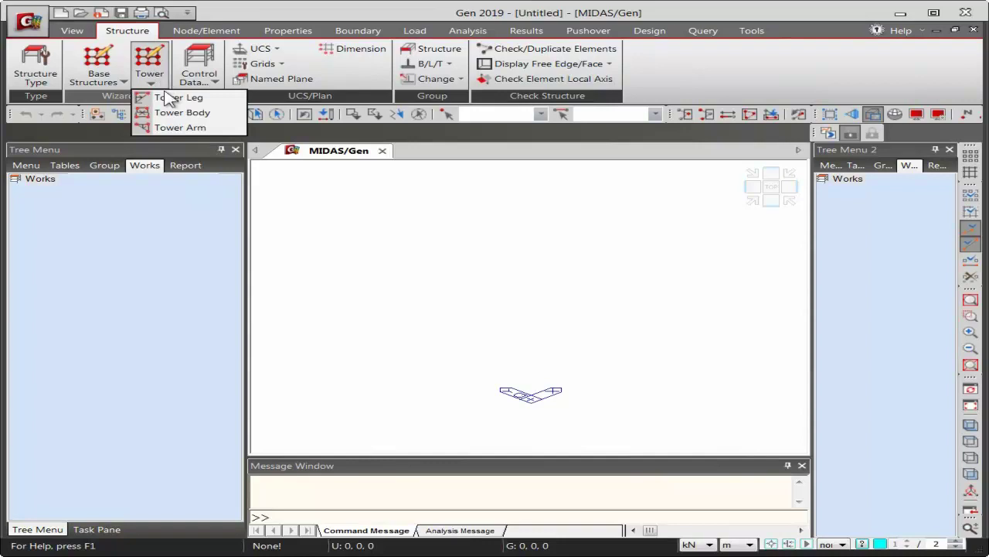
pyautogui.click(115, 82)
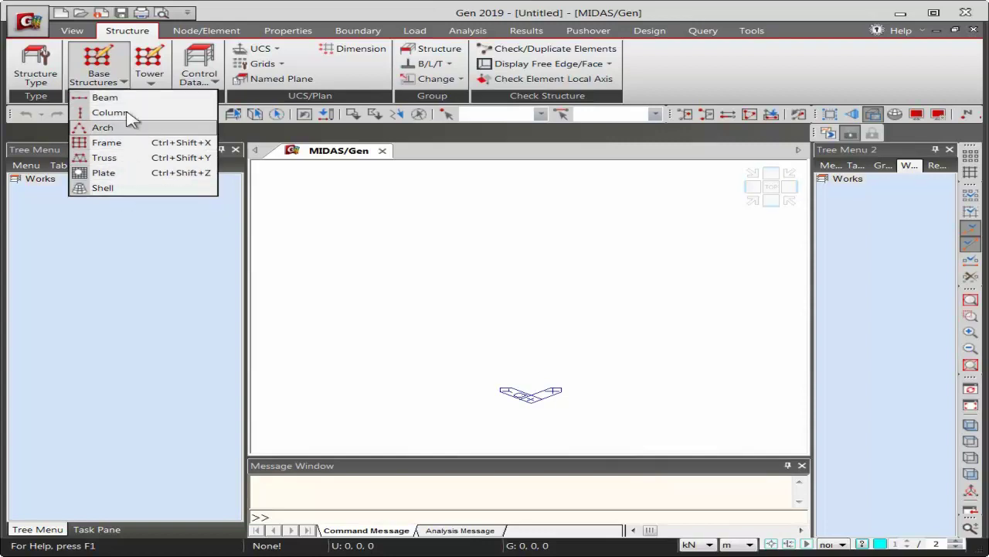
pyautogui.click(114, 81)
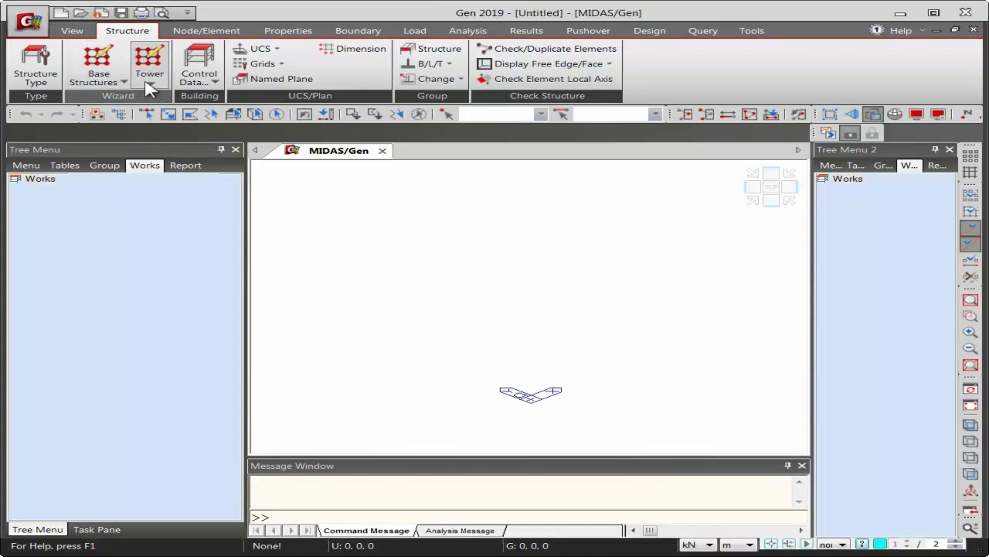
pyautogui.click(266, 64)
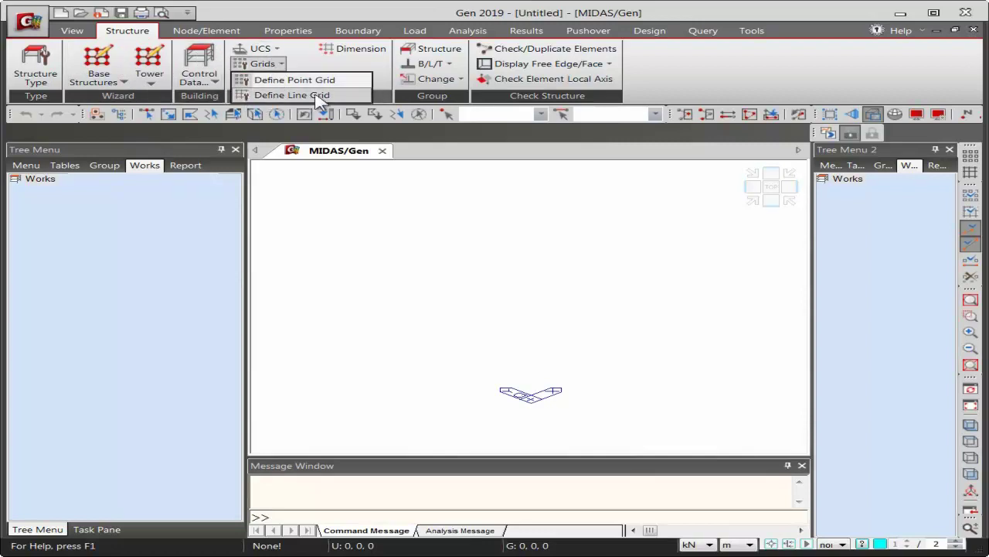
pyautogui.click(358, 66)
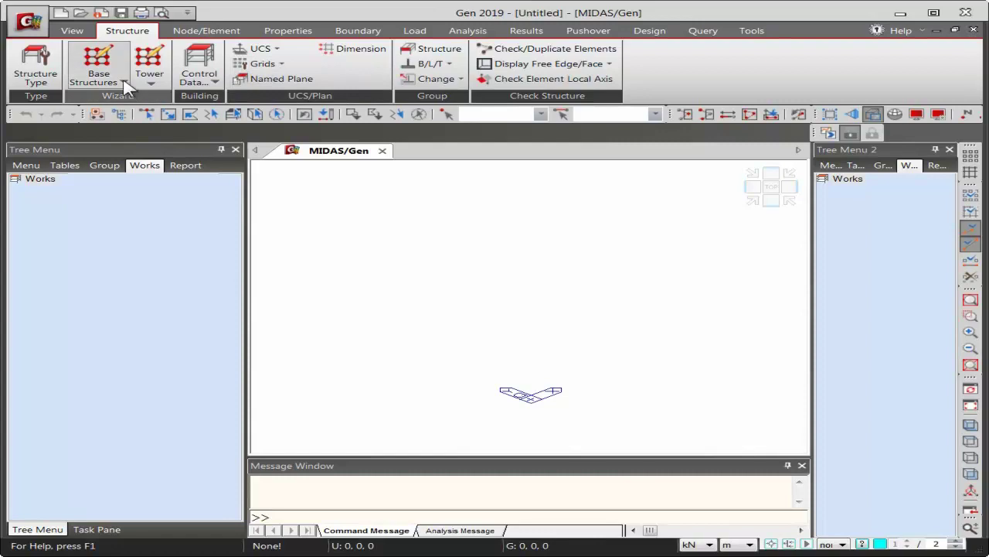
pyautogui.click(209, 32)
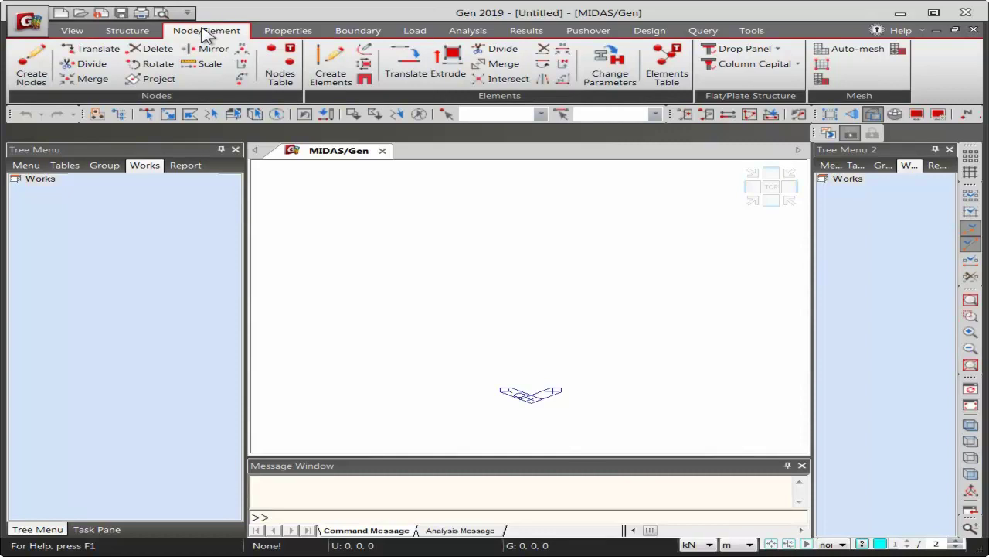
# Import the CENTER_ layer of Gen_demo_duo footing.dxf as nodes and elements with scale factor 1 and origin 0, 0, 0
pyautogui.click(29, 21)
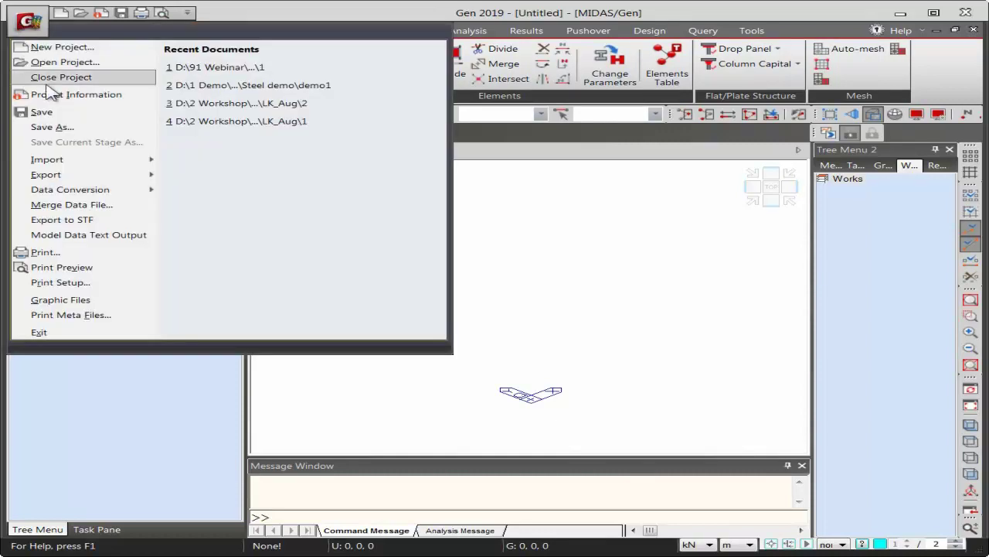
pyautogui.moveTo(62, 165)
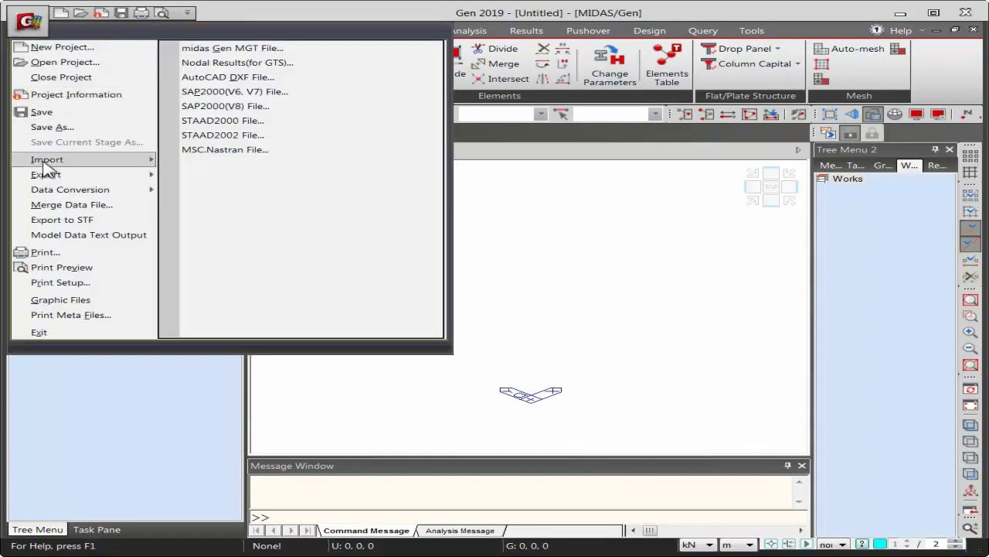
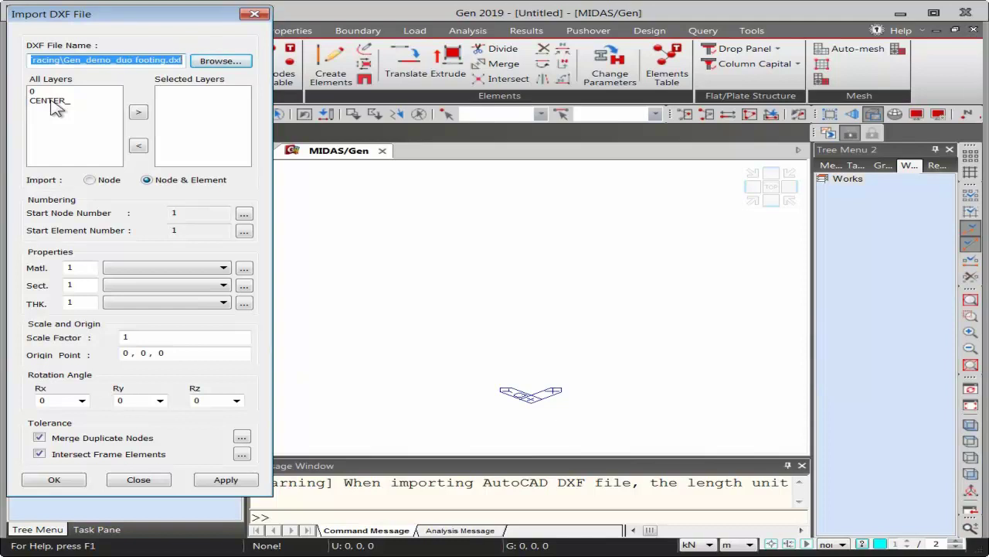
pyautogui.click(54, 102)
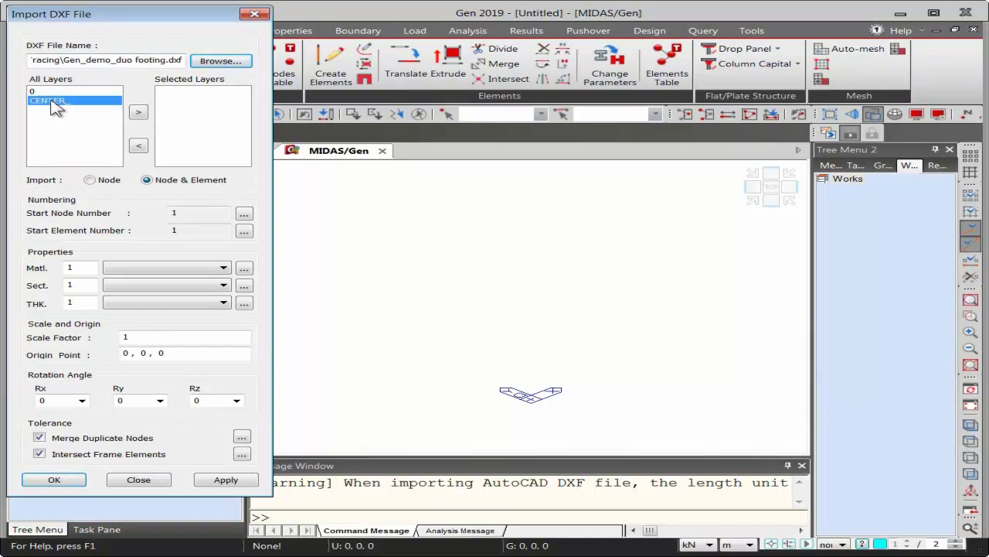
pyautogui.click(139, 112)
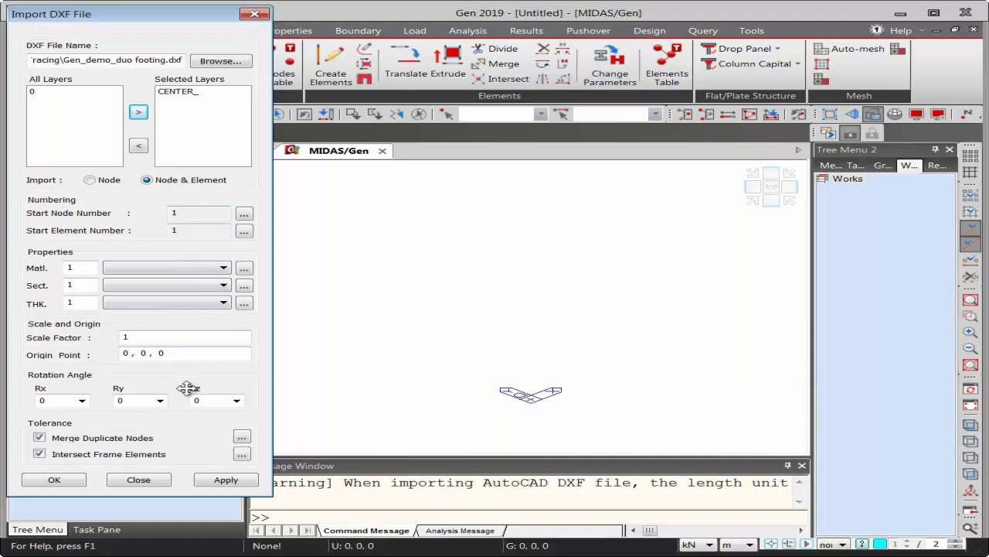
pyautogui.click(219, 485)
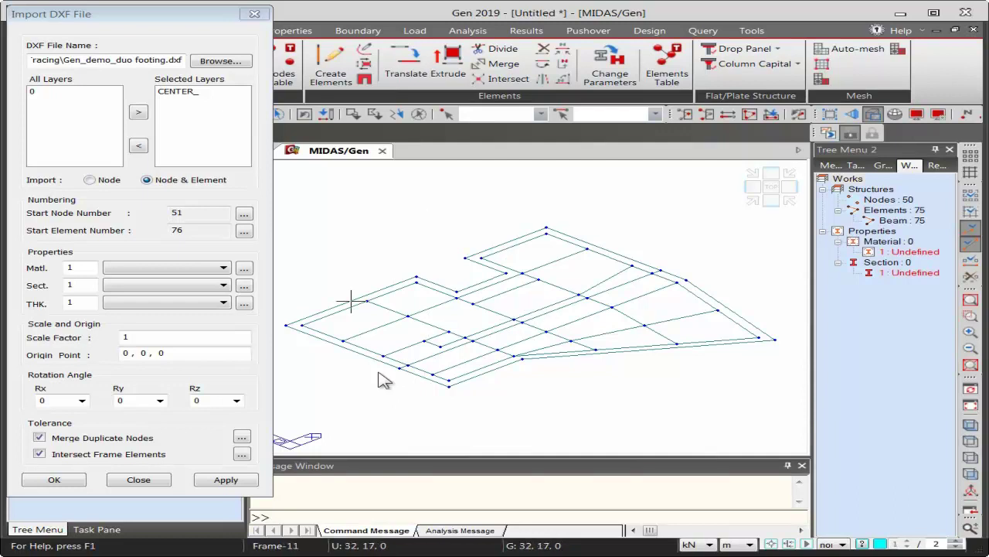
pyautogui.click(254, 14)
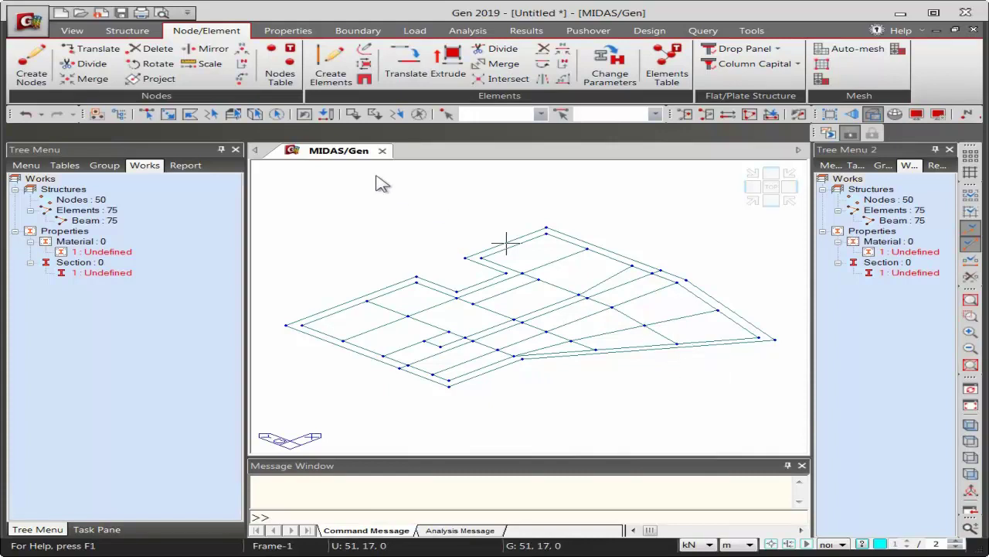
# Delete the row of horizontal beam elements crossing the full width of the plan just above the lower inner beam line, including free nodes
pyautogui.click(771, 187)
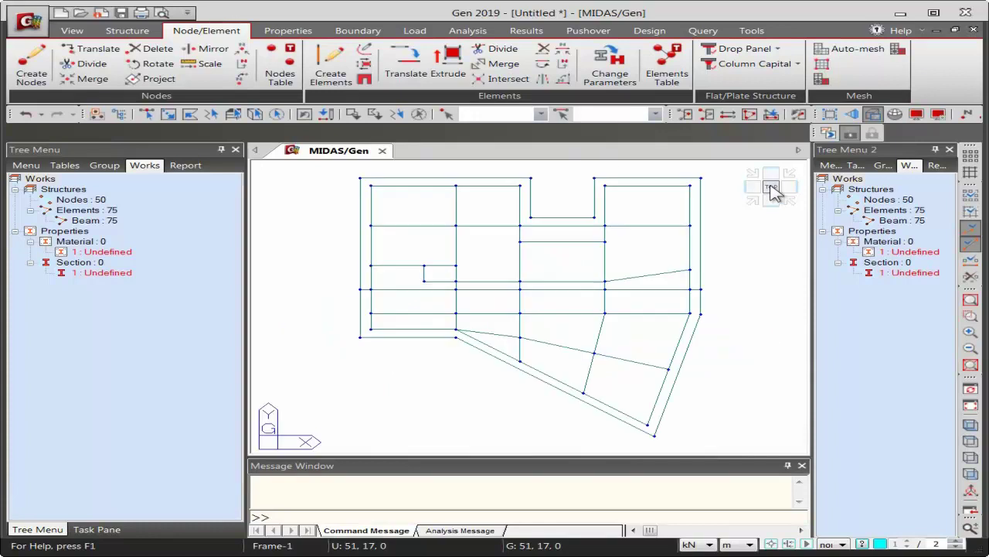
pyautogui.click(147, 114)
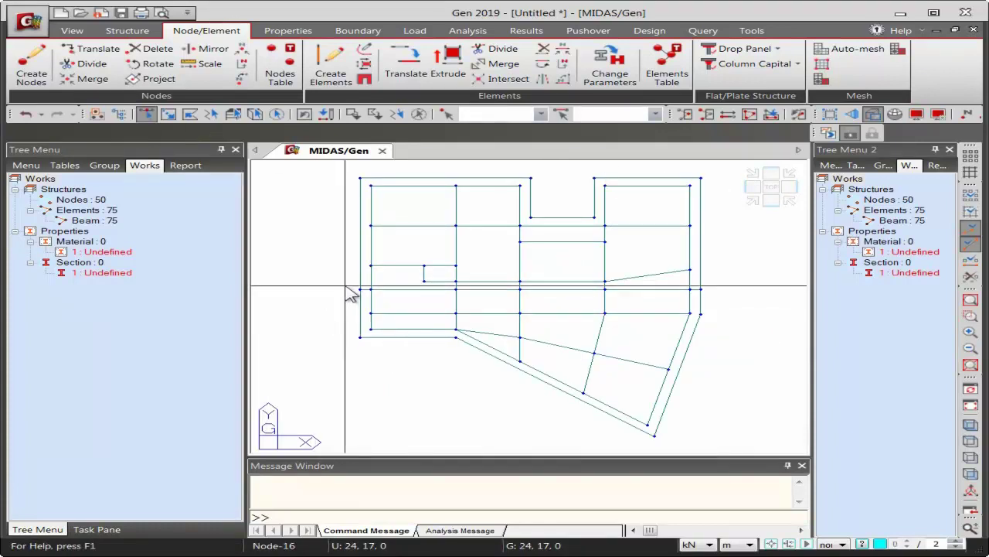
pyautogui.moveTo(346, 286); pyautogui.dragTo(708, 298)
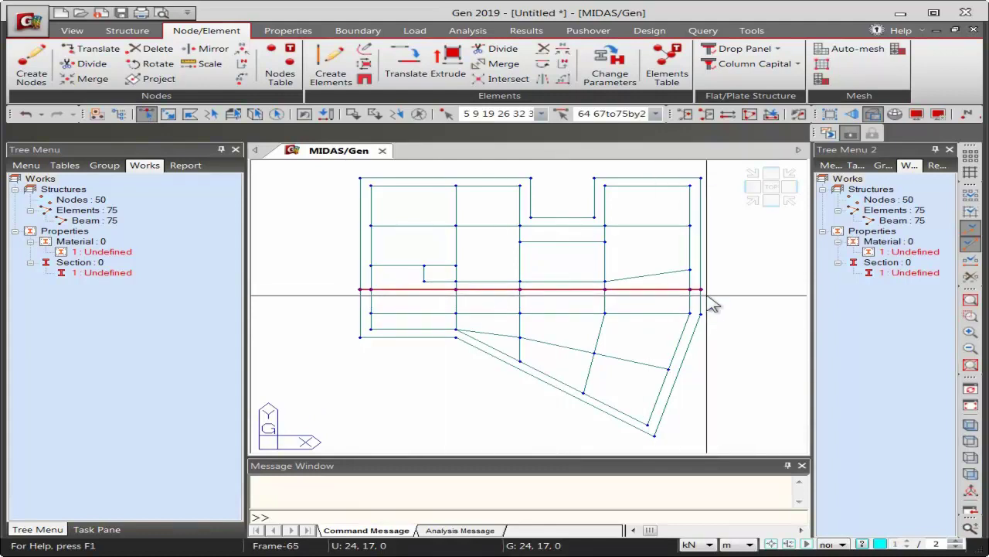
pyautogui.click(544, 49)
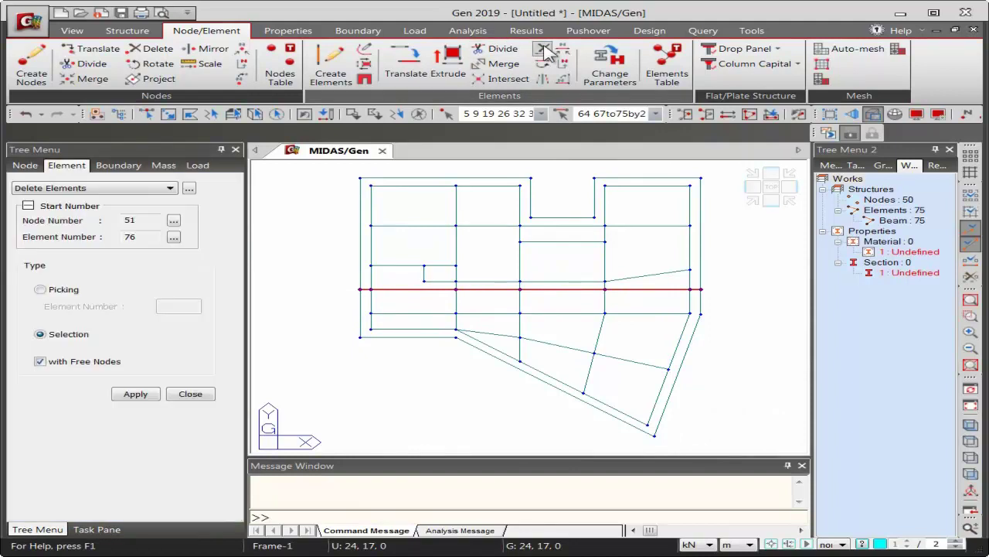
pyautogui.click(138, 395)
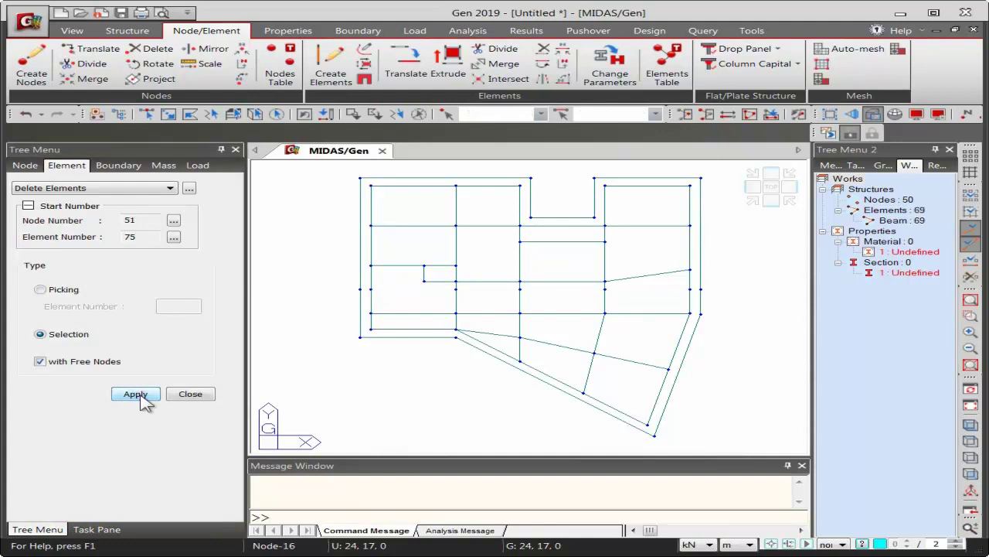
pyautogui.click(147, 114)
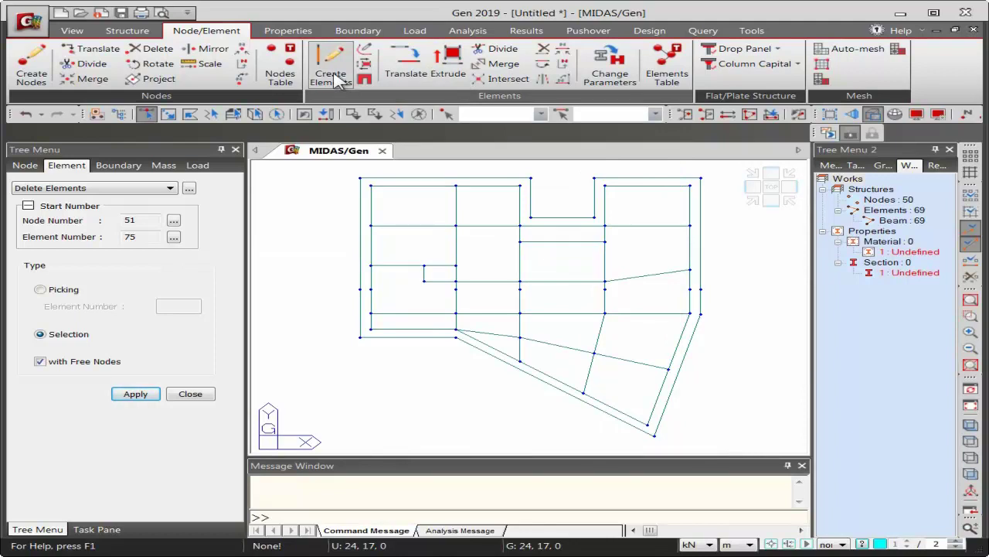
# Extrude the column nodes of the inner grid, excluding the outer outline and core nodes, into beam line elements by 0,0,-4 m, one time
pyautogui.click(455, 62)
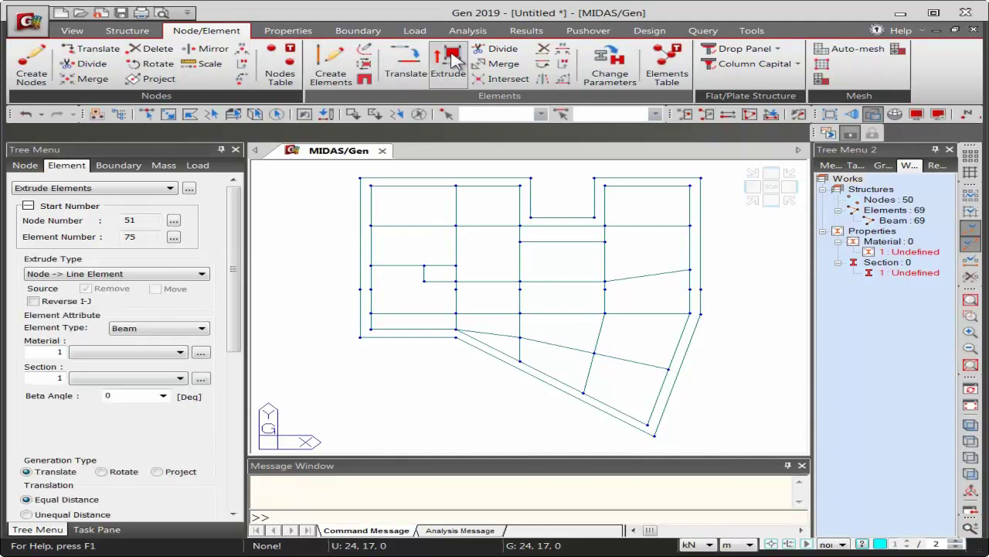
pyautogui.click(147, 114)
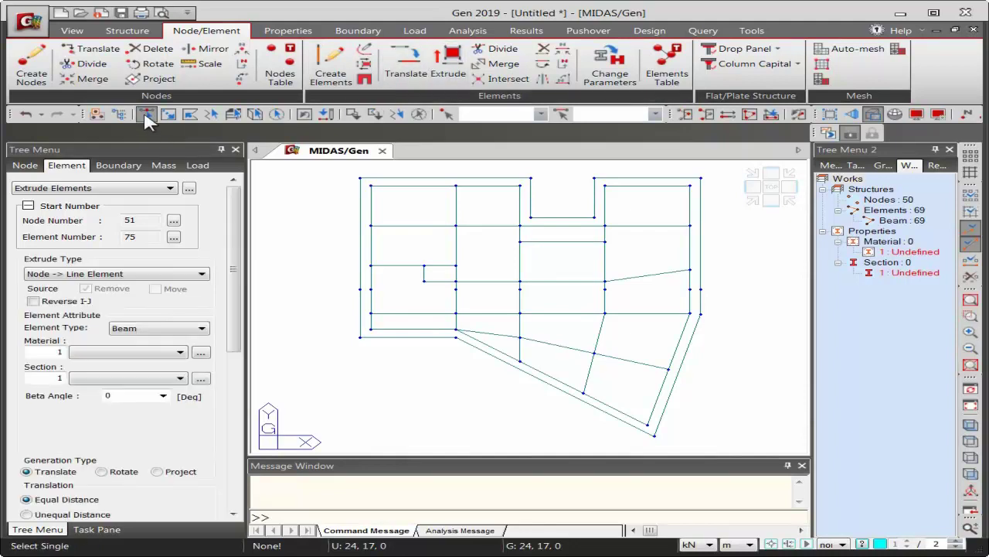
pyautogui.click(371, 186)
pyautogui.moveTo(438, 181); pyautogui.dragTo(538, 214)
pyautogui.moveTo(599, 183); pyautogui.dragTo(703, 213)
pyautogui.moveTo(369, 220); pyautogui.dragTo(464, 232)
pyautogui.moveTo(602, 224); pyautogui.dragTo(682, 236)
pyautogui.click(517, 225)
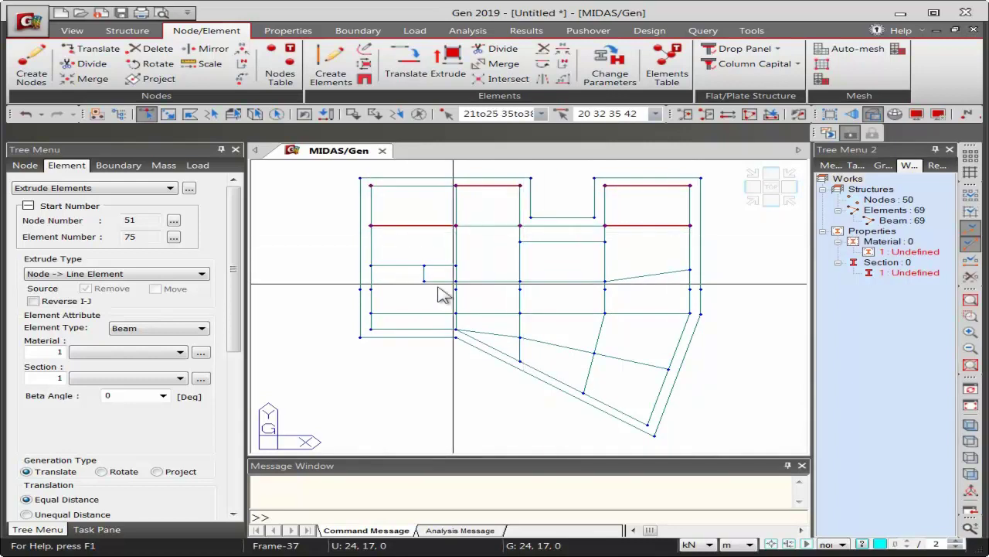
pyautogui.click(379, 270)
pyautogui.click(689, 270)
pyautogui.moveTo(367, 308); pyautogui.dragTo(696, 340)
pyautogui.moveTo(478, 328); pyautogui.dragTo(691, 439)
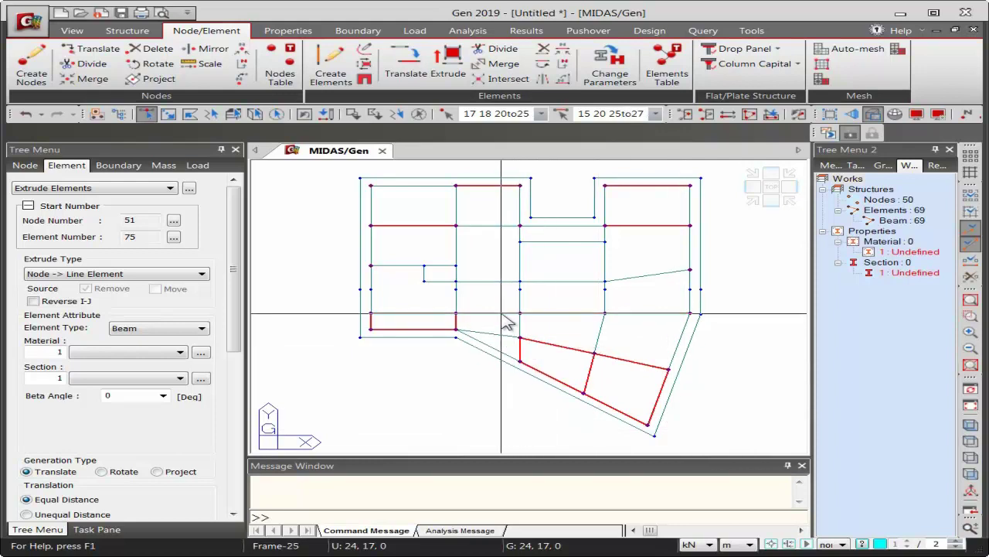
pyautogui.moveTo(570, 283); pyautogui.dragTo(572, 275, button='middle')
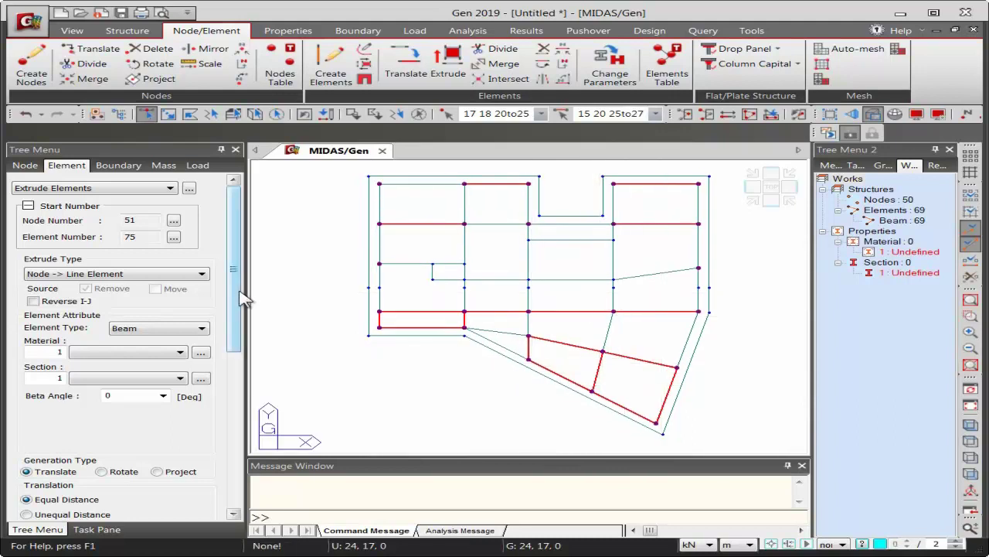
pyautogui.scroll(-5, 244, 298)
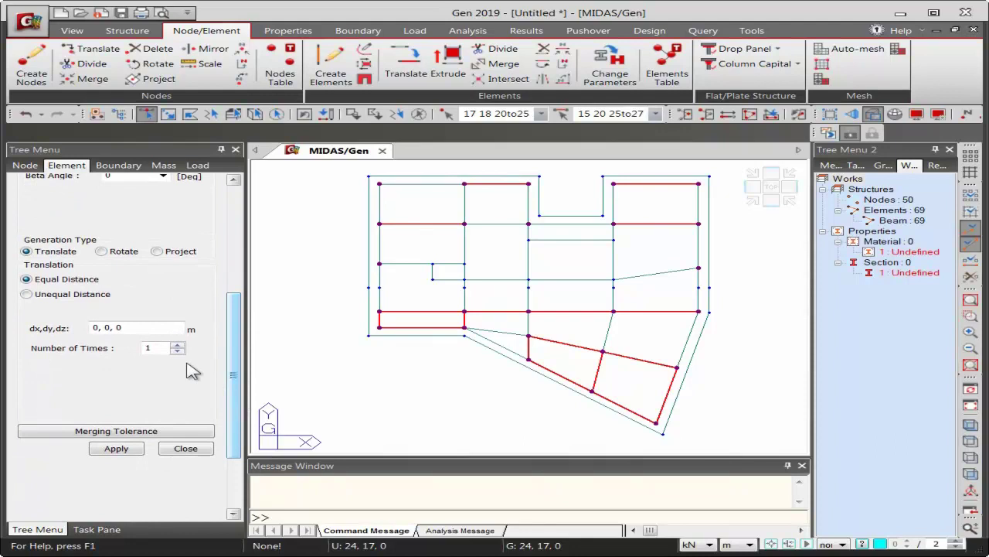
pyautogui.click(129, 330)
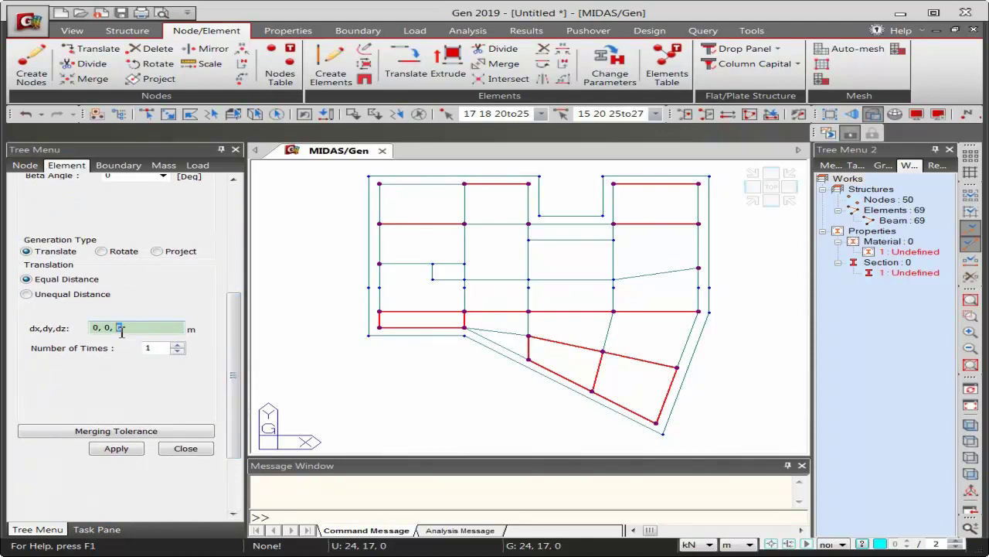
pyautogui.click(368, 287)
pyautogui.click(368, 334)
pyautogui.moveTo(135, 328); pyautogui.dragTo(87, 334)
pyautogui.write('0')
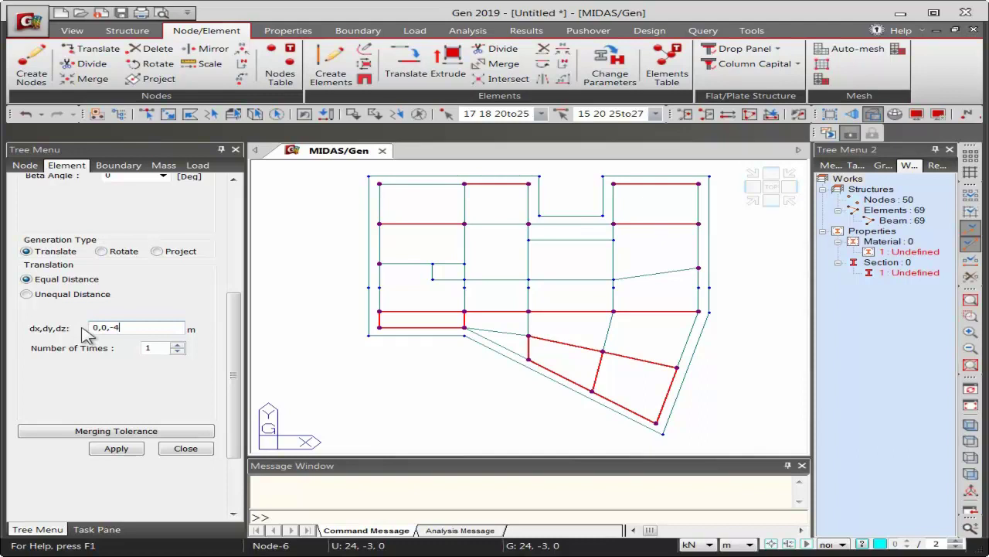
pyautogui.click(116, 448)
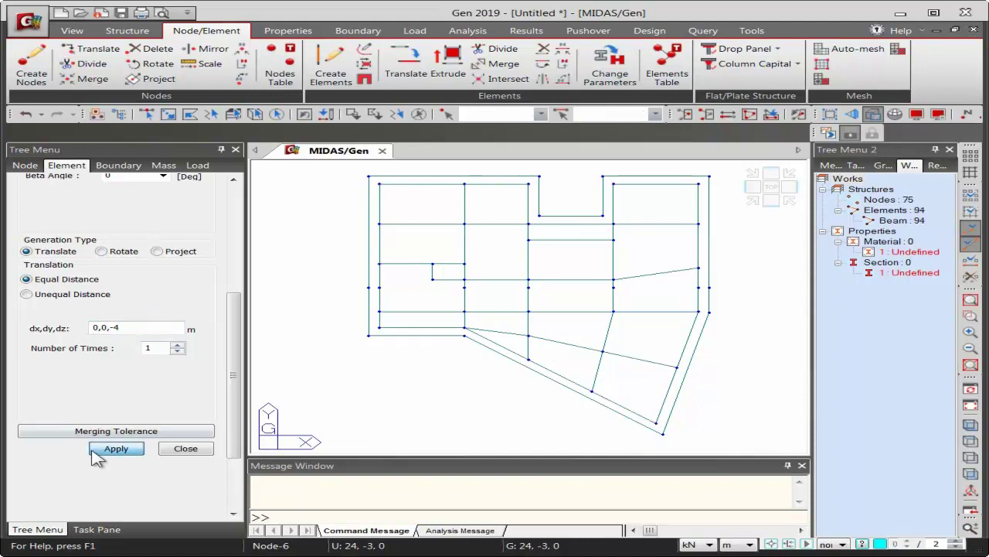
pyautogui.click(752, 199)
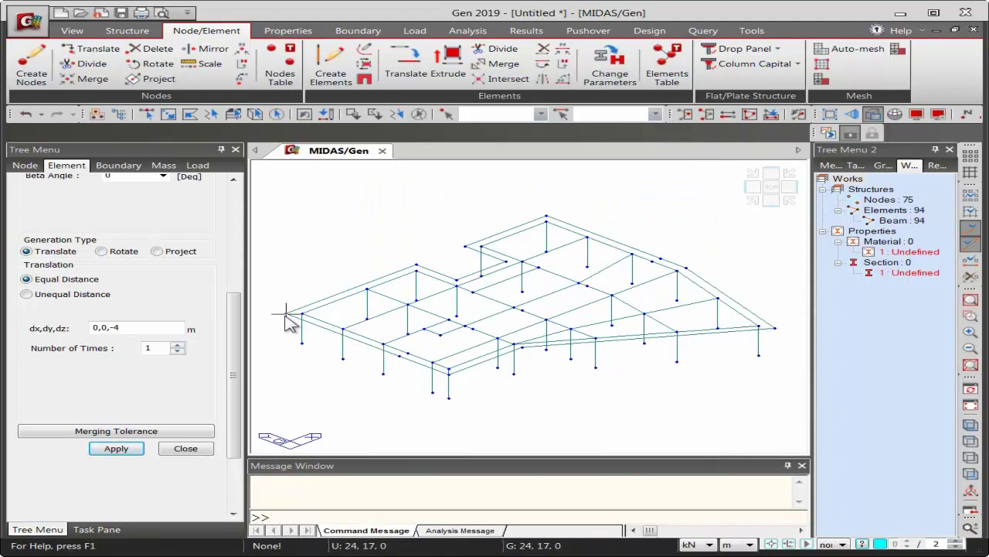
# Configure the extrusion as Line Elem. -> Planar Elem. with element type Wall, the Plate option and wall ID 1
pyautogui.moveTo(236, 361); pyautogui.dragTo(238, 244)
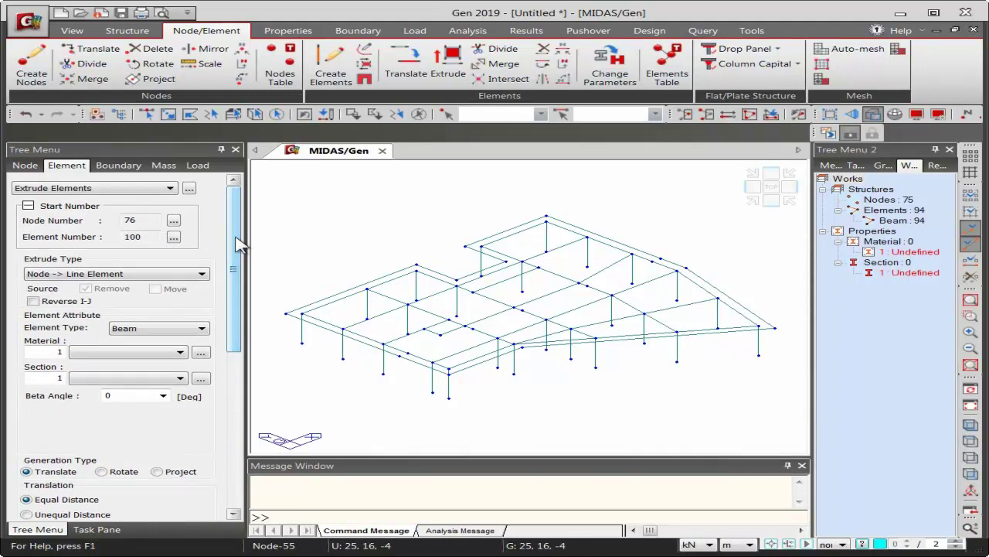
pyautogui.click(153, 277)
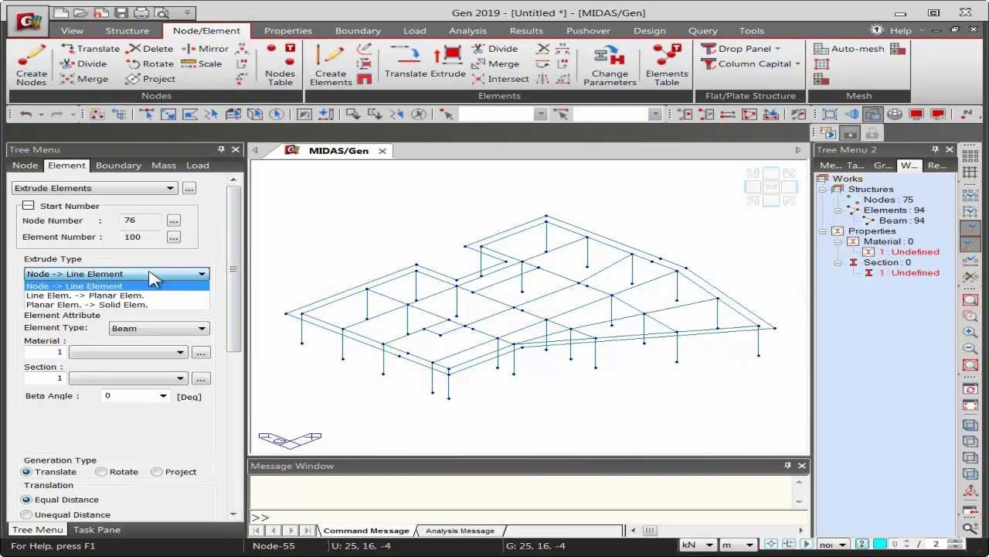
pyautogui.click(86, 296)
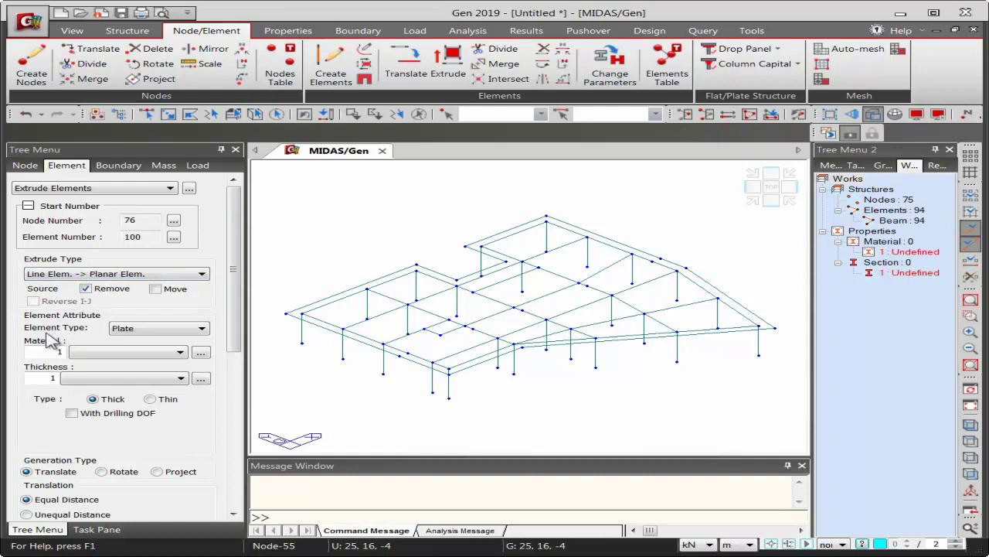
pyautogui.click(154, 332)
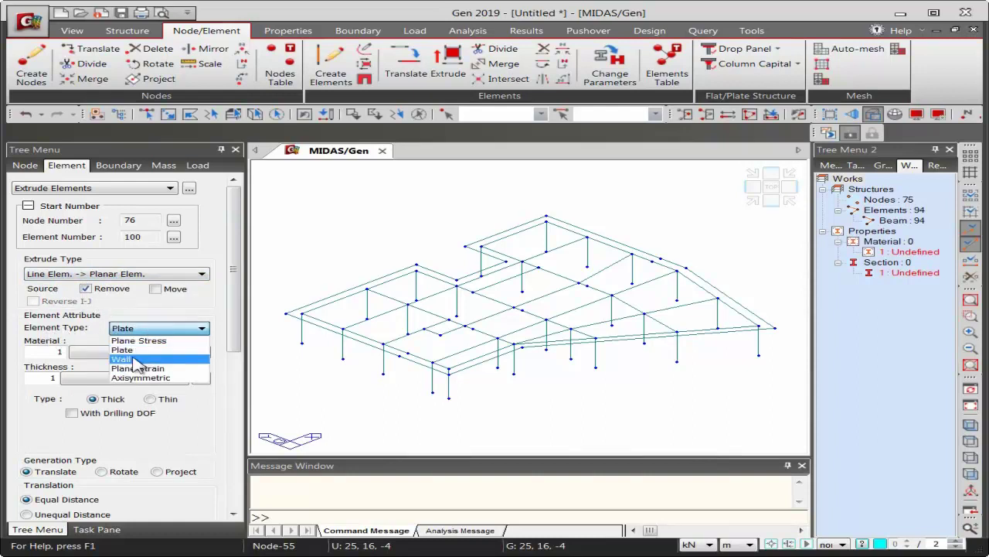
pyautogui.click(137, 360)
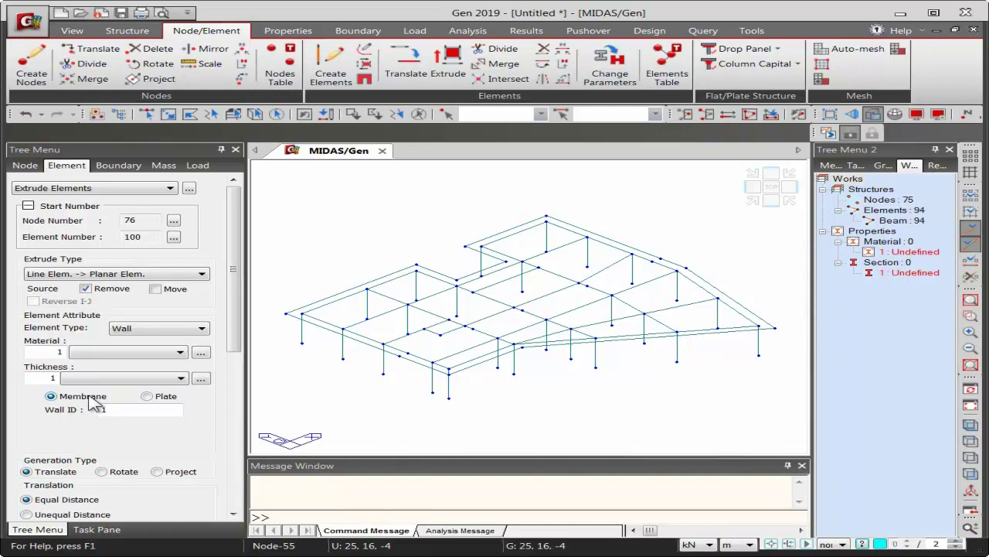
pyautogui.click(169, 397)
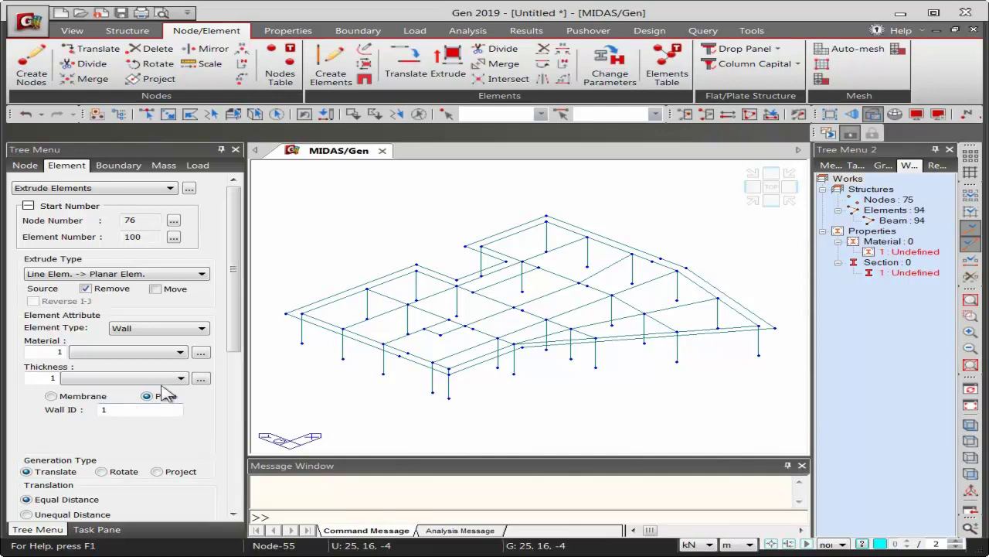
pyautogui.scroll(-4, 232, 327)
pyautogui.click(119, 306)
pyautogui.doubleClick(117, 307)
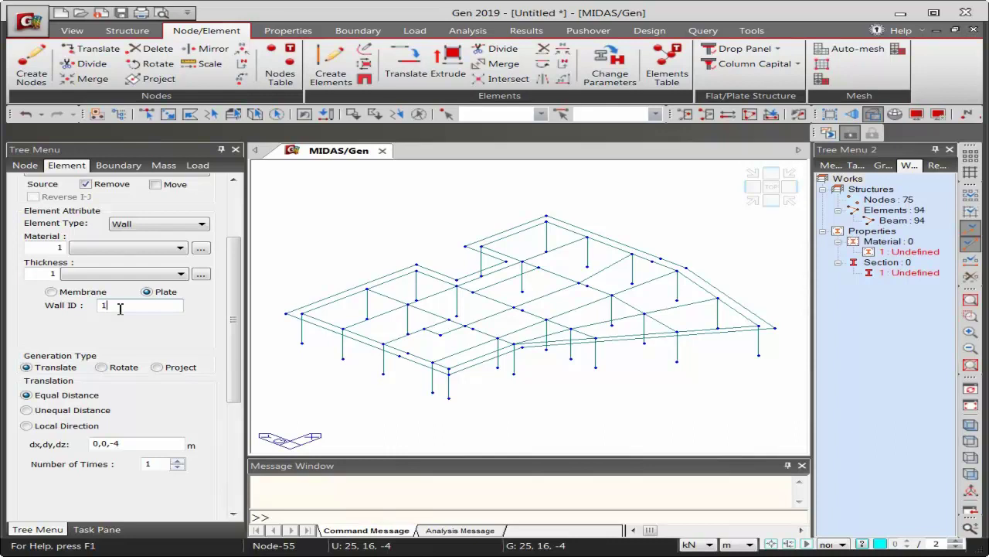
# Extrude the beams around the small rectangular core and the three-sided central core into walls by 0,0,-4 m
pyautogui.click(146, 115)
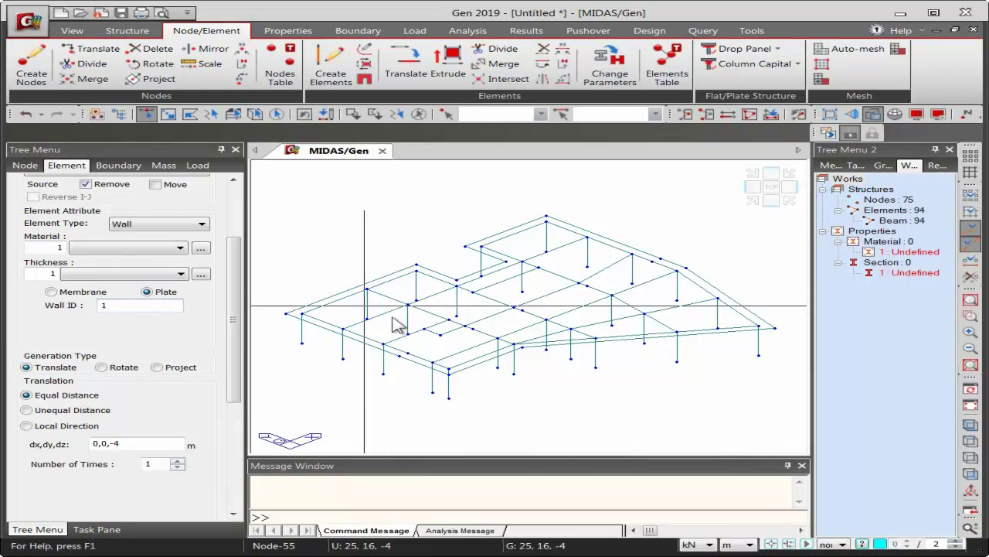
pyautogui.click(432, 331)
pyautogui.click(447, 324)
pyautogui.click(455, 327)
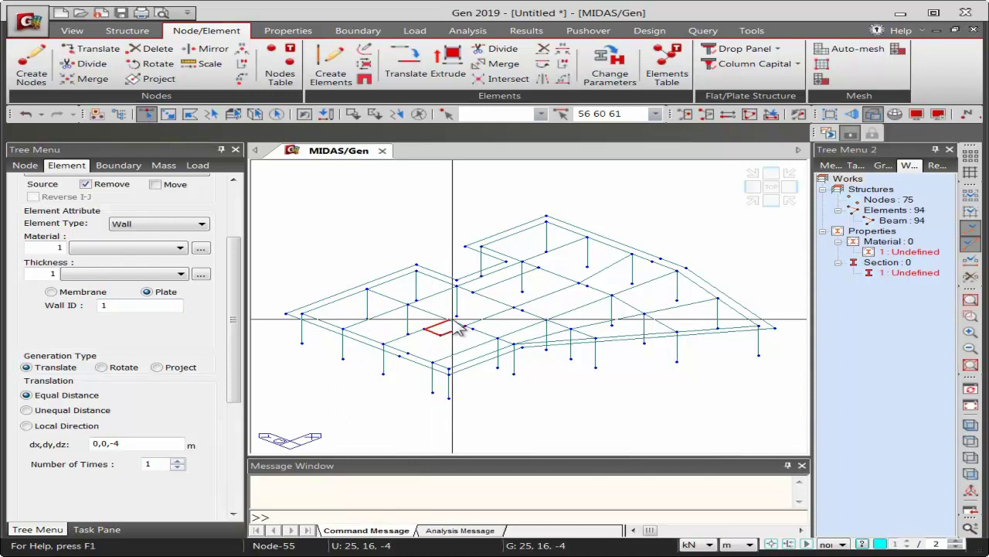
pyautogui.click(504, 302)
pyautogui.click(489, 285)
pyautogui.click(523, 274)
pyautogui.click(567, 279)
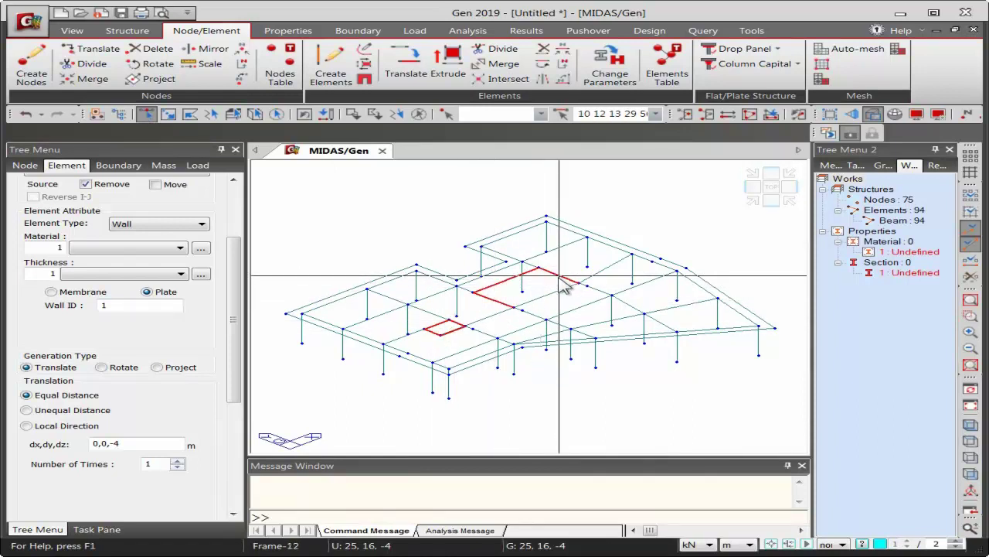
pyautogui.moveTo(233, 319); pyautogui.dragTo(232, 387)
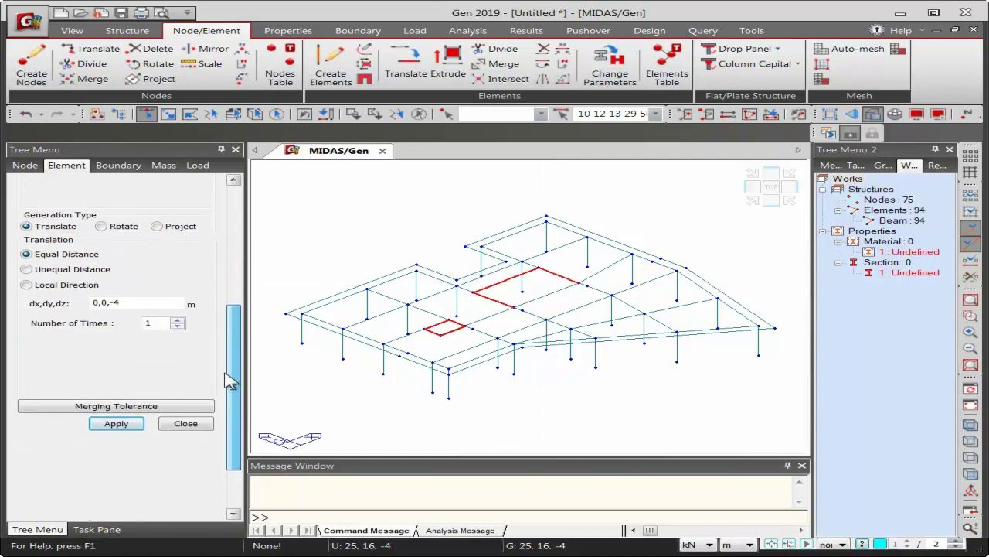
pyautogui.click(133, 426)
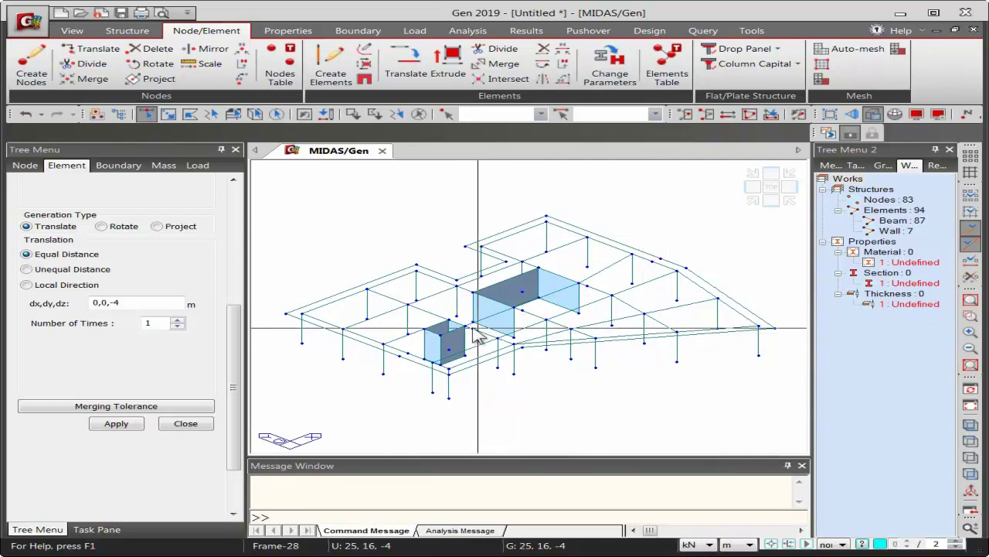
# Generate 2 copies of the entire model at a global Z distance of 3.5 m with Building Generation
pyautogui.moveTo(500, 308)
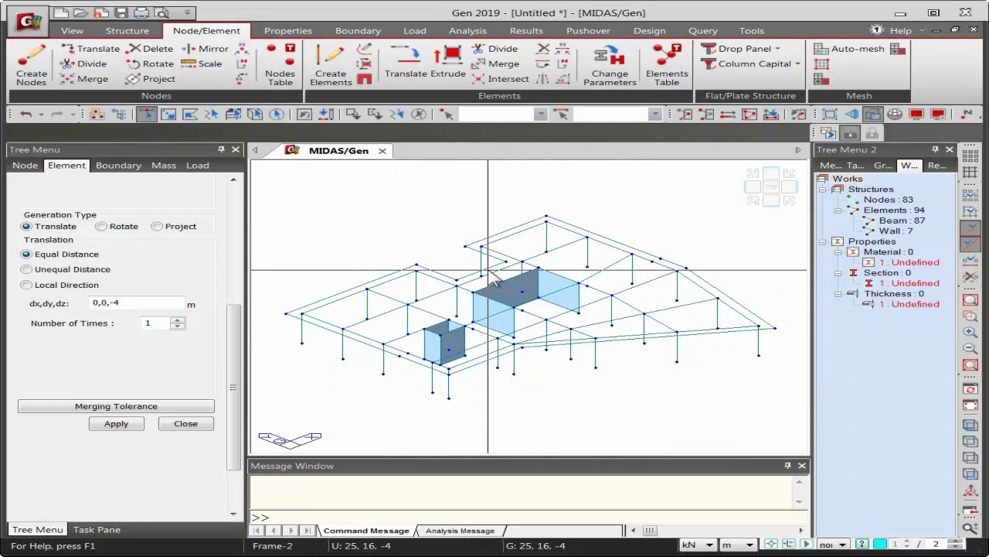
pyautogui.moveTo(495, 280)
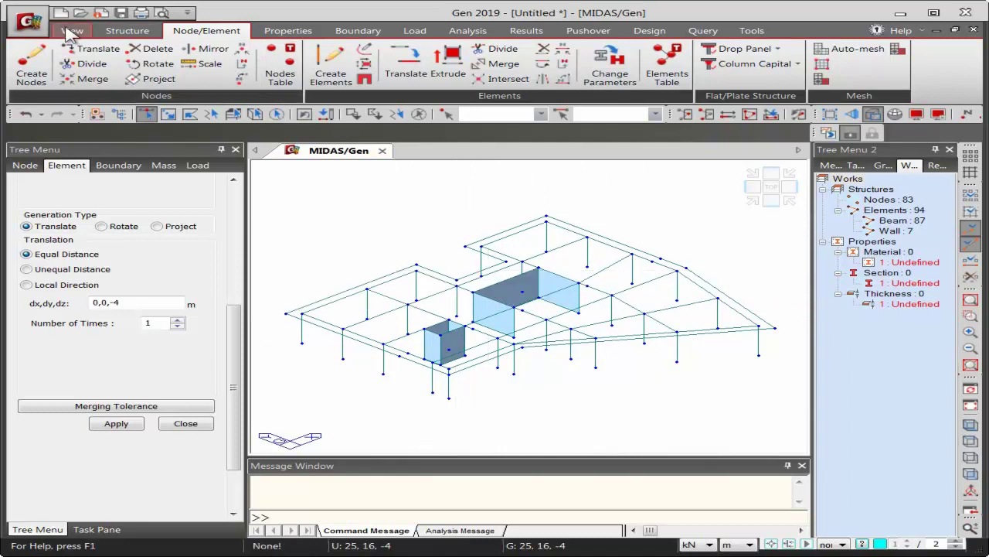
pyautogui.click(123, 31)
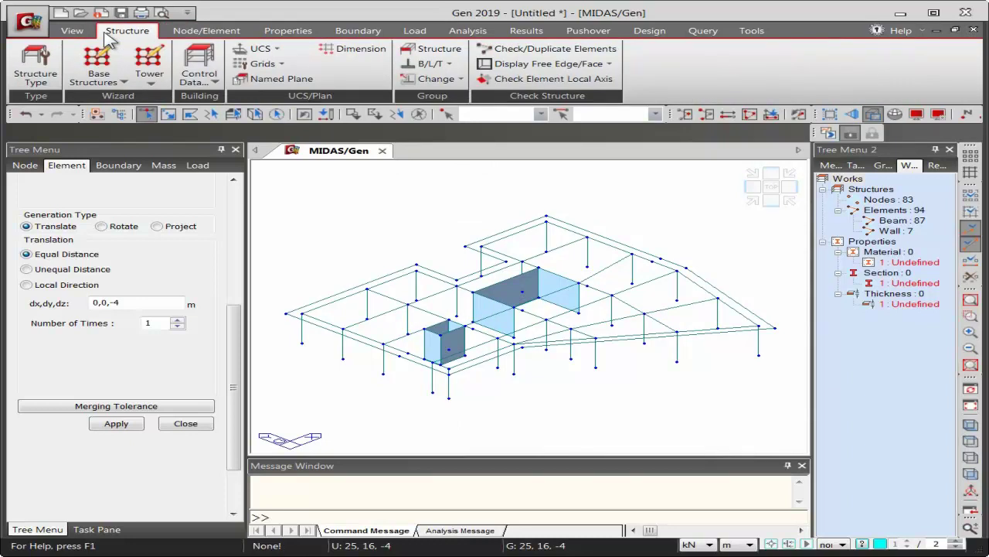
pyautogui.click(200, 85)
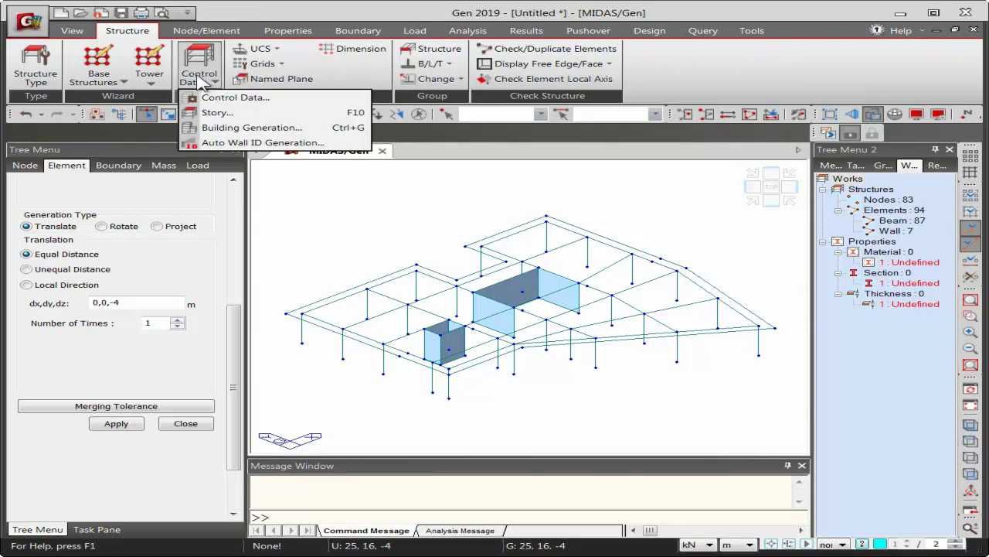
pyautogui.click(200, 128)
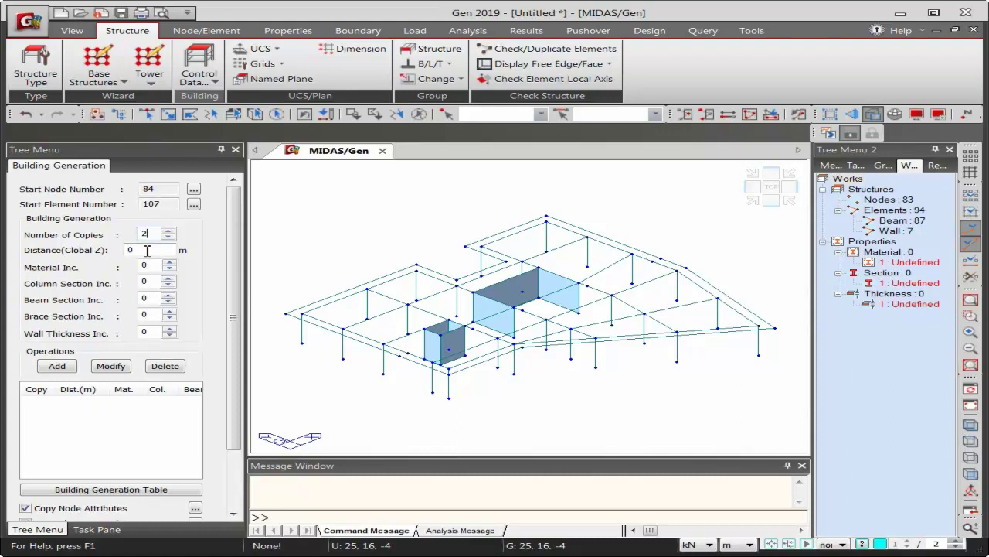
pyautogui.doubleClick(147, 249)
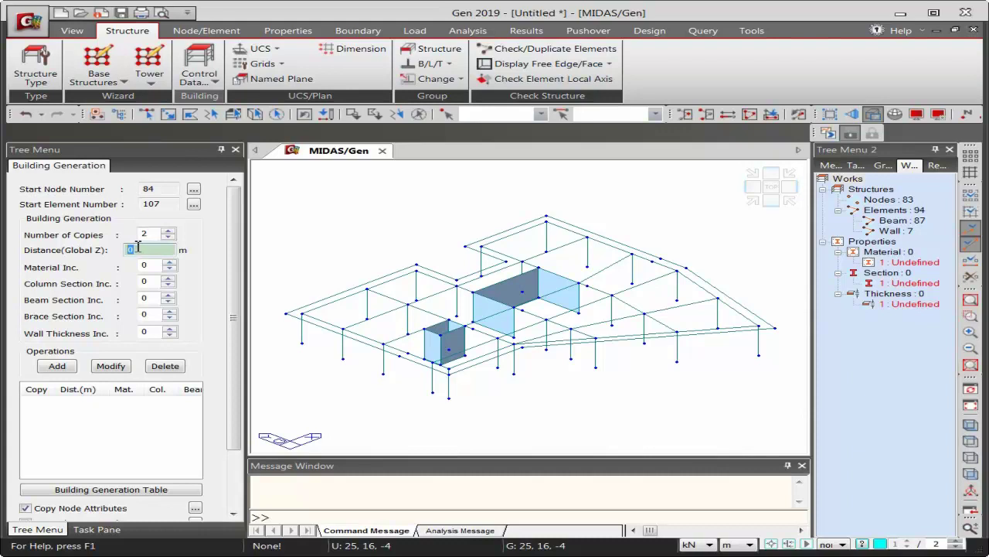
pyautogui.write('3.5')
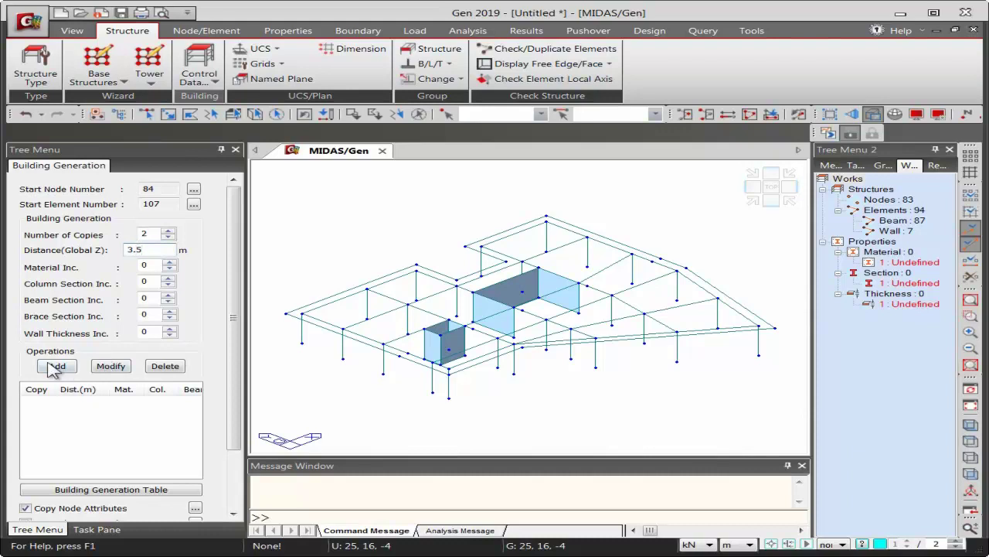
pyautogui.click(54, 366)
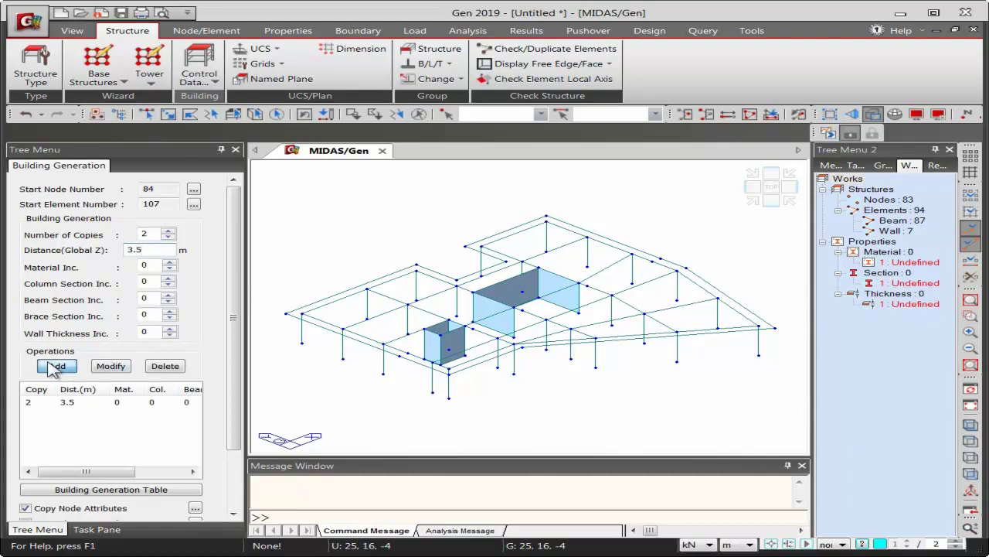
pyautogui.click(277, 114)
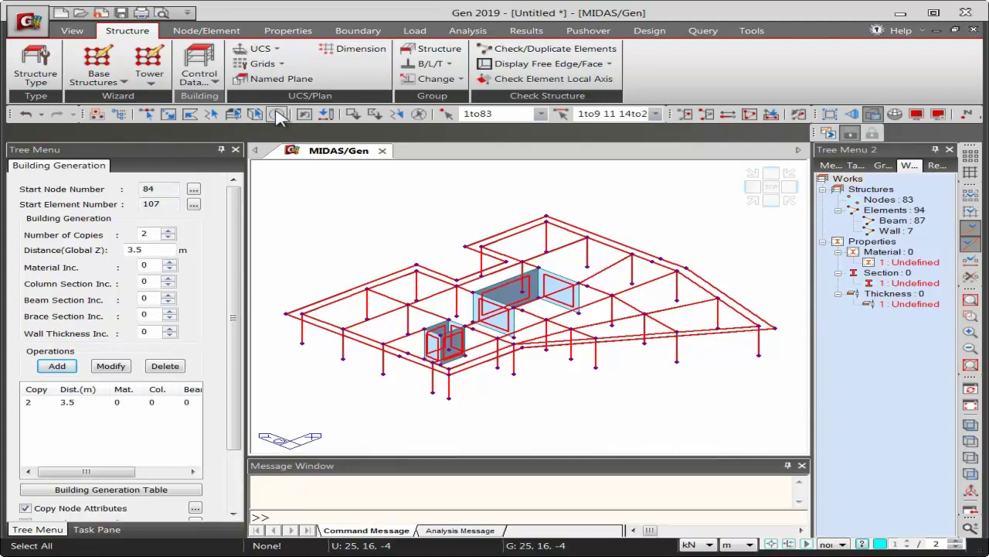
pyautogui.scroll(-2, 236, 309)
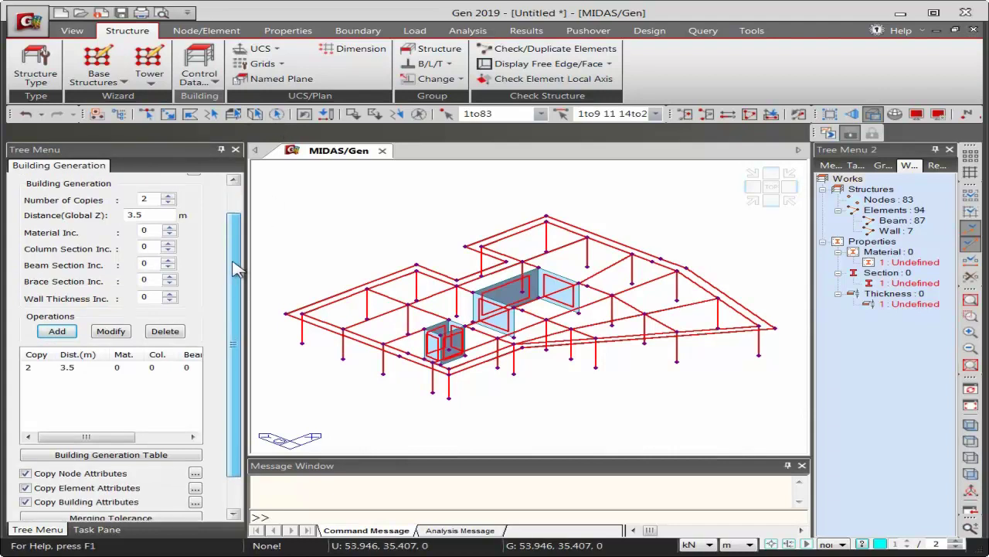
pyautogui.click(96, 500)
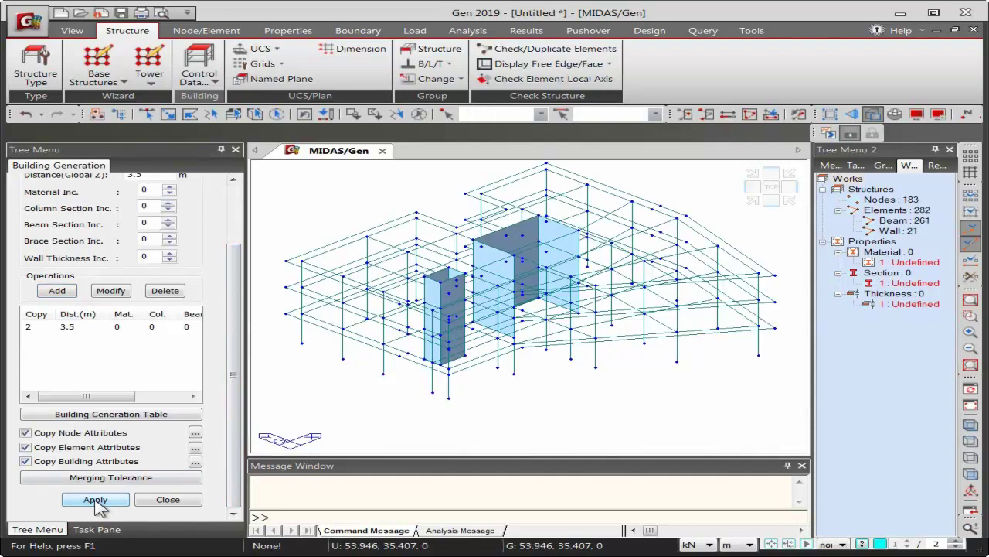
# Modify the Building Generation operation to 5 copies at a global Z distance of 3 m
pyautogui.moveTo(234, 363); pyautogui.dragTo(235, 302)
pyautogui.doubleClick(144, 234)
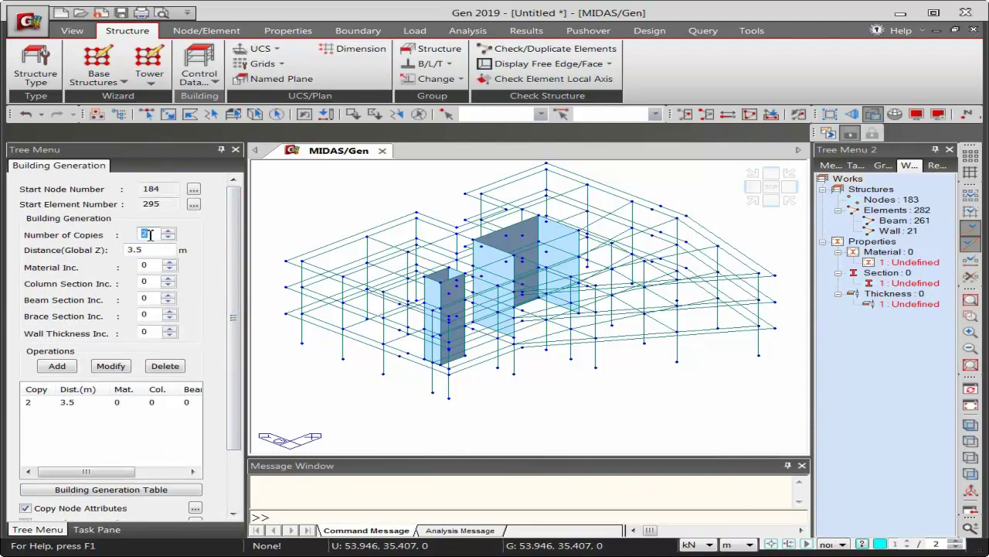
pyautogui.doubleClick(152, 249)
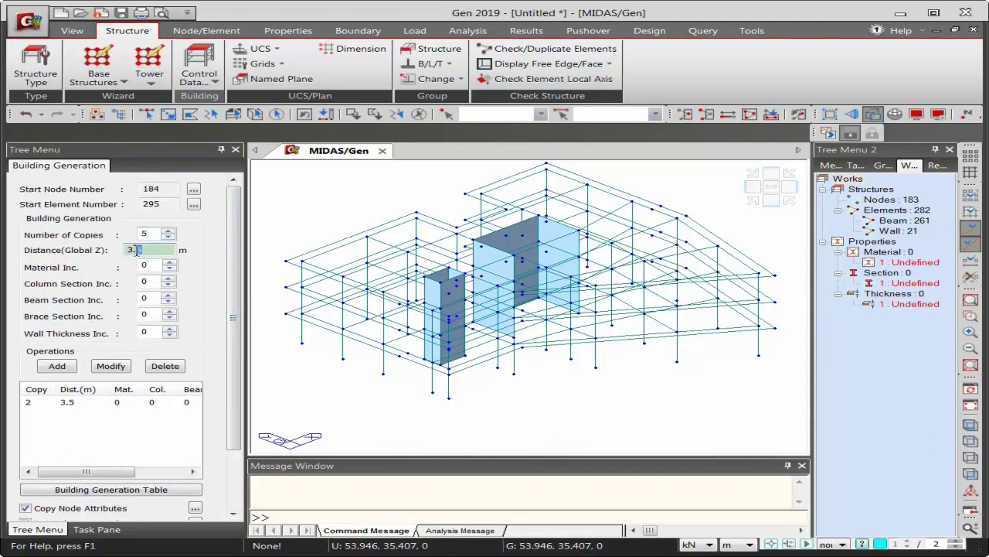
pyautogui.write('3')
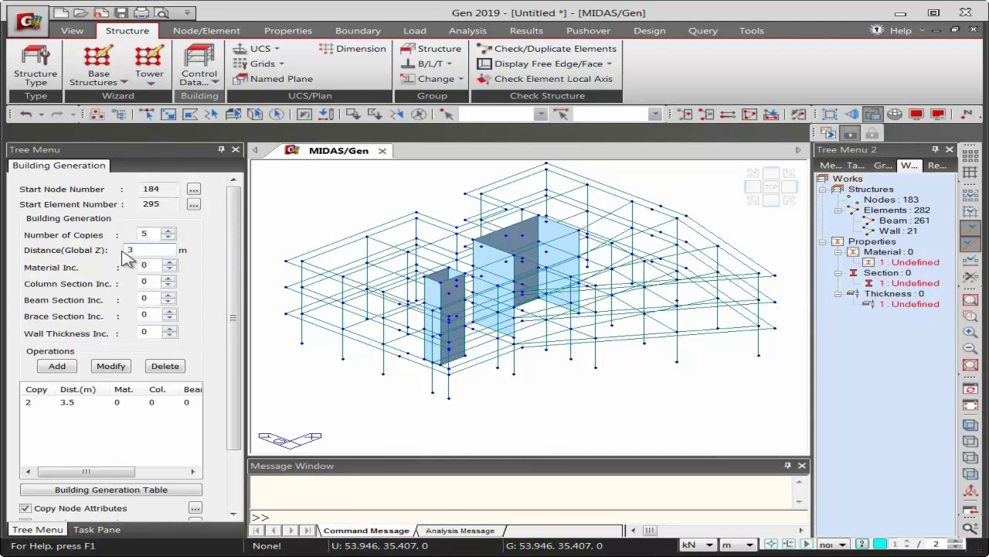
pyautogui.click(110, 368)
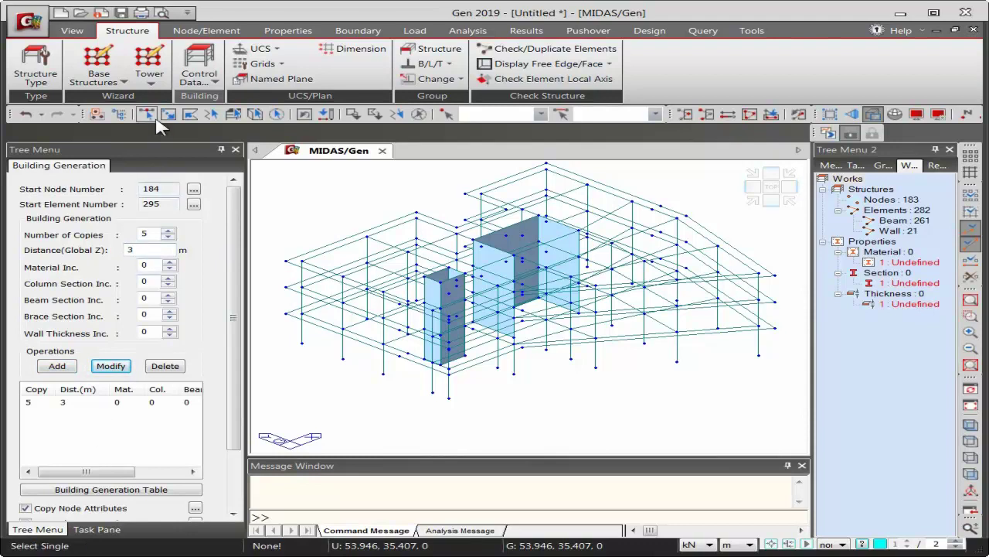
# Isolate the topmost storey in front view by activating only its beams, columns and walls
pyautogui.click(771, 202)
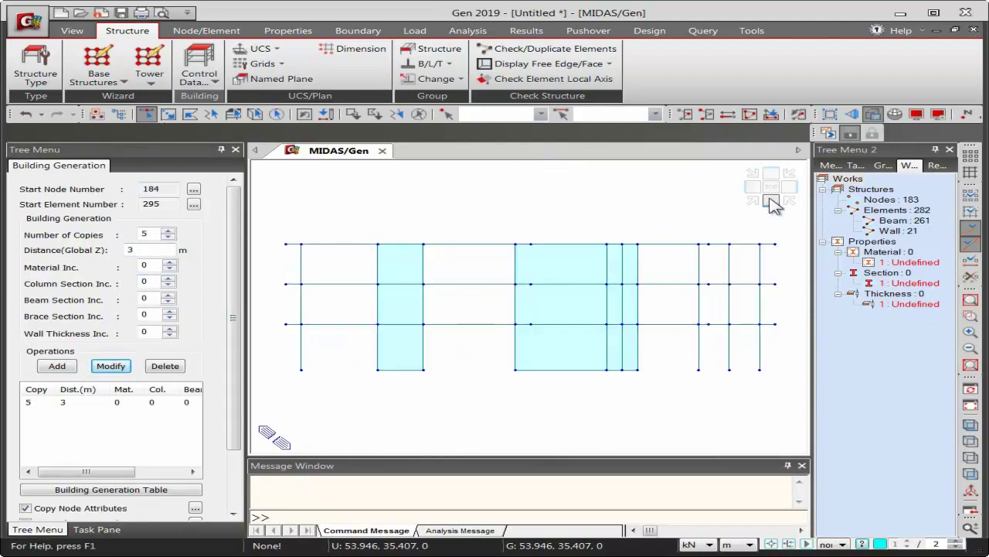
pyautogui.moveTo(782, 274); pyautogui.dragTo(283, 215)
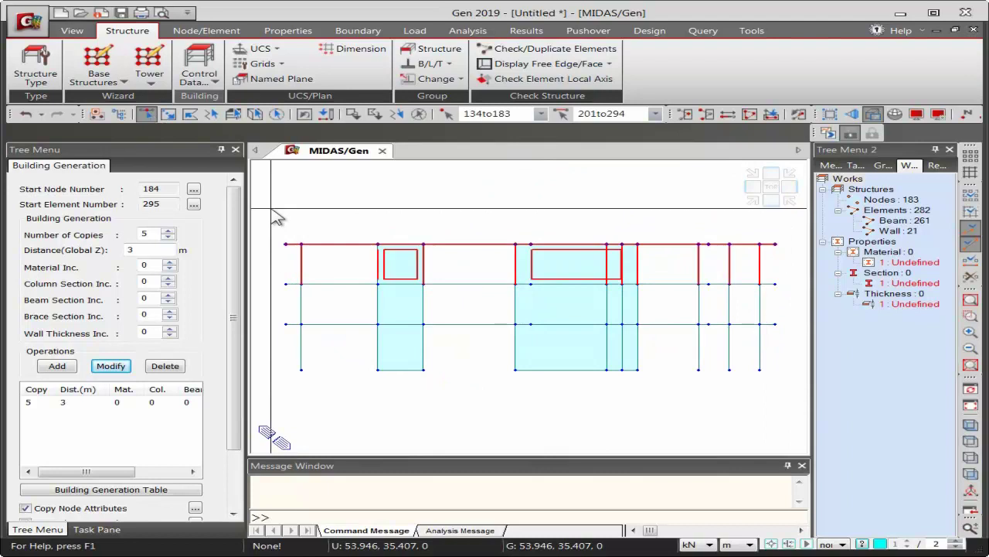
pyautogui.click(676, 114)
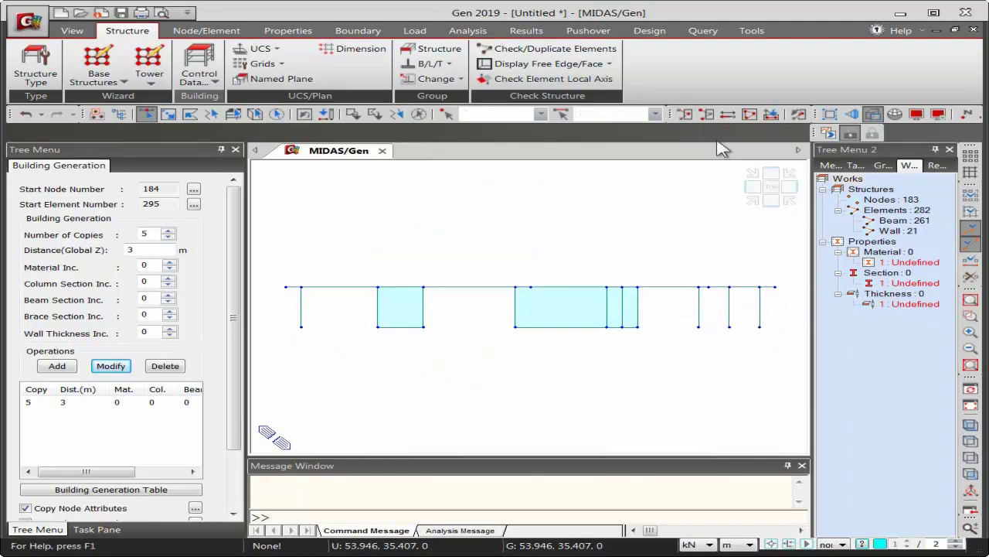
# Generate the upper storeys from the inner rectangular grid and core walls, excluding the outer outline and slanted wing, and reactivate the whole model
pyautogui.click(769, 189)
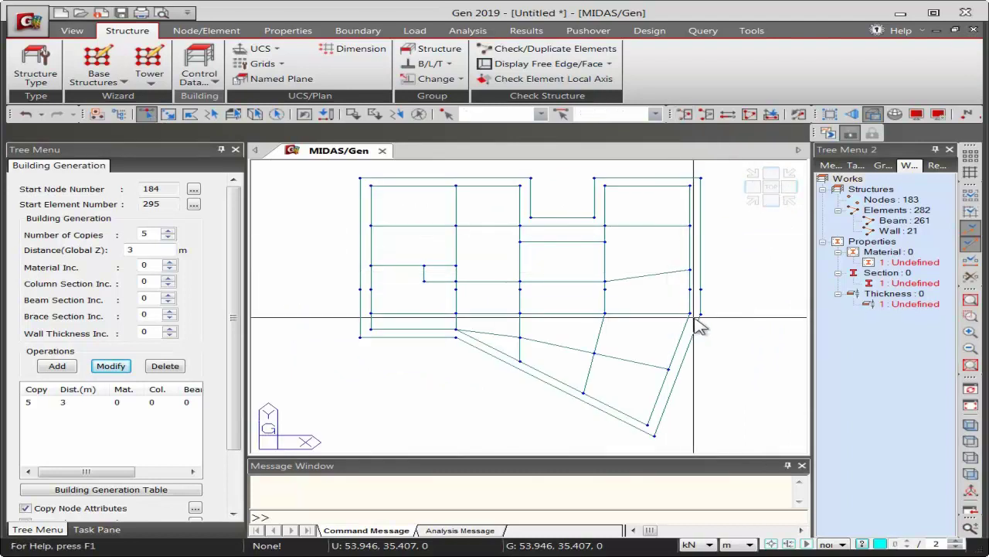
pyautogui.moveTo(368, 184); pyautogui.dragTo(532, 320)
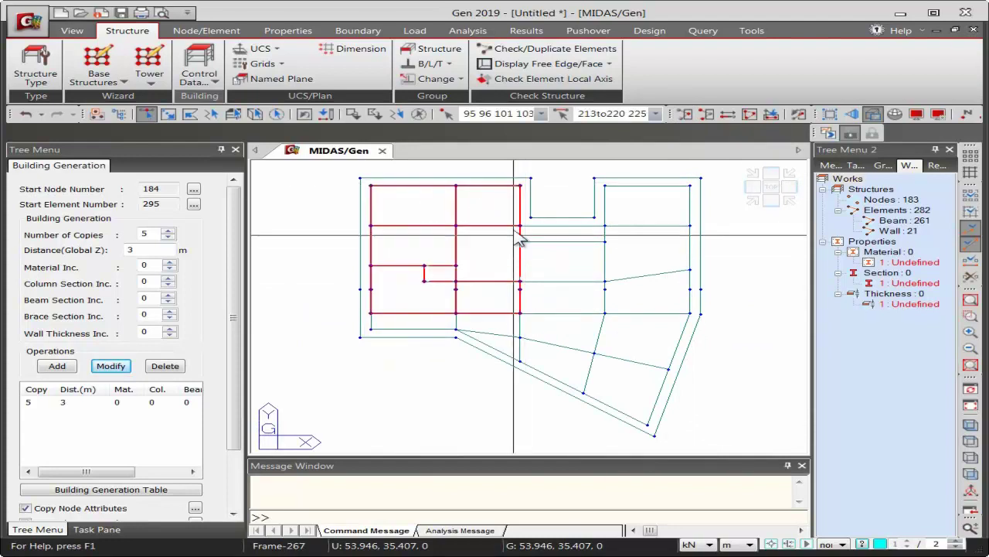
pyautogui.moveTo(578, 259); pyautogui.dragTo(701, 326)
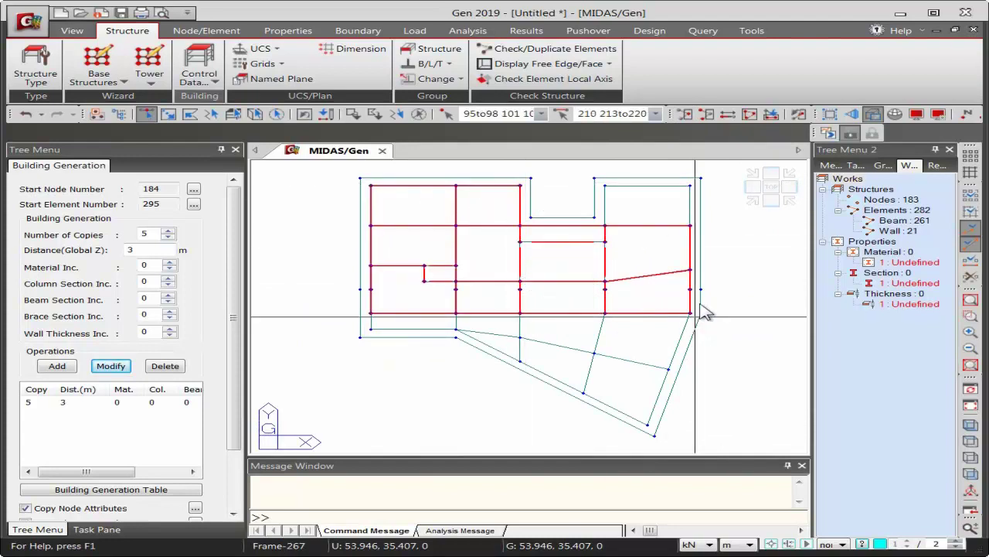
pyautogui.moveTo(600, 182); pyautogui.dragTo(697, 246)
pyautogui.click(753, 200)
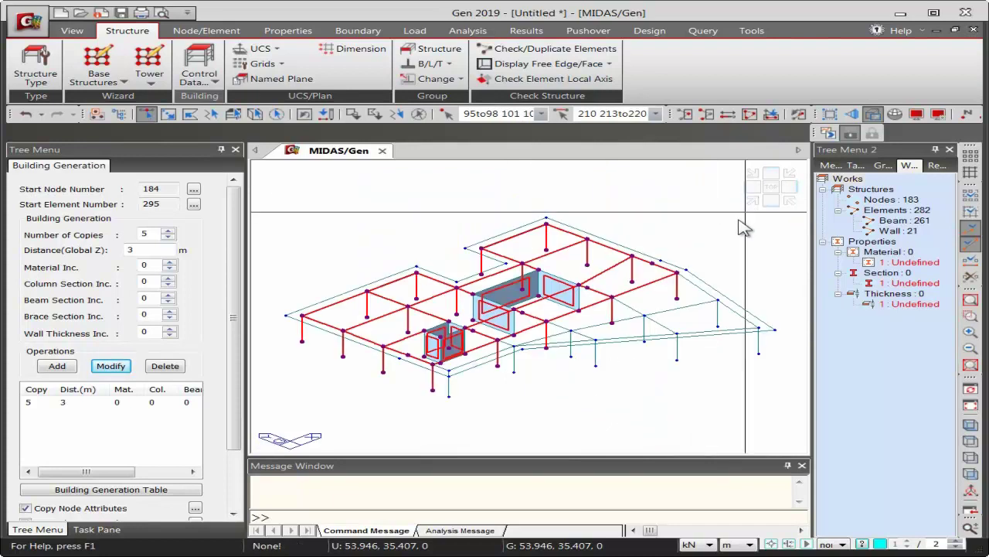
pyautogui.moveTo(234, 362); pyautogui.dragTo(229, 464)
pyautogui.click(112, 500)
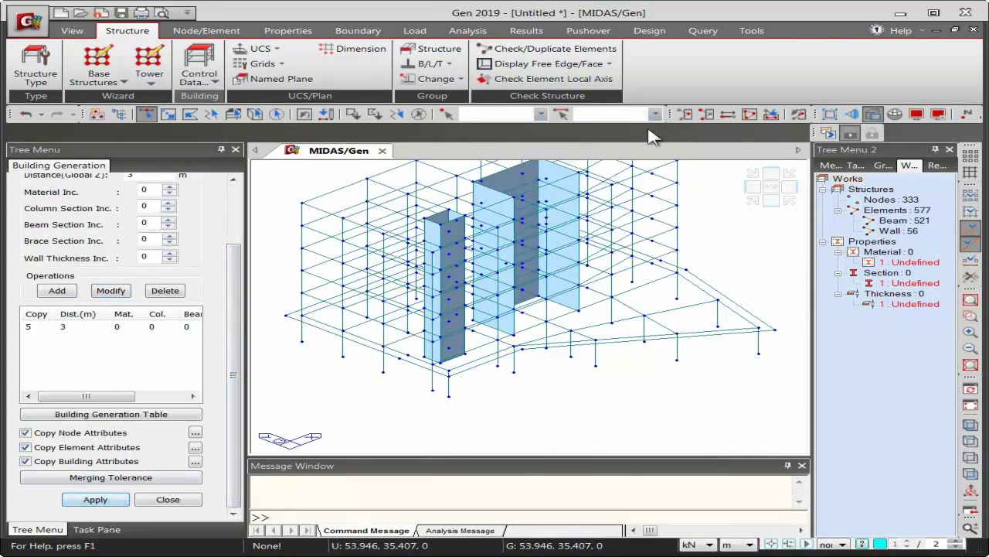
pyautogui.click(747, 114)
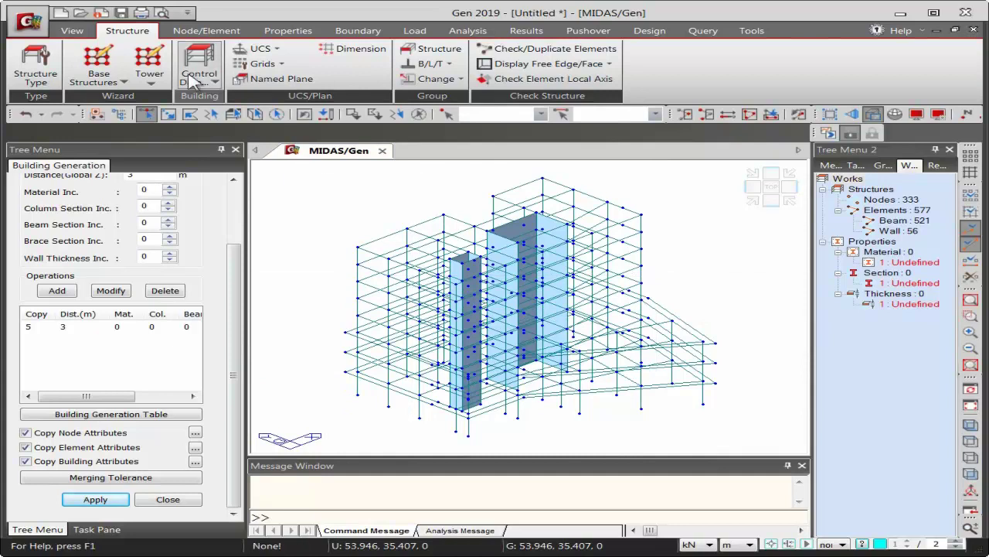
# Auto-generate story data for all levels, including 5% seismic accidental eccentricity and 15% wind eccentricity
pyautogui.click(191, 84)
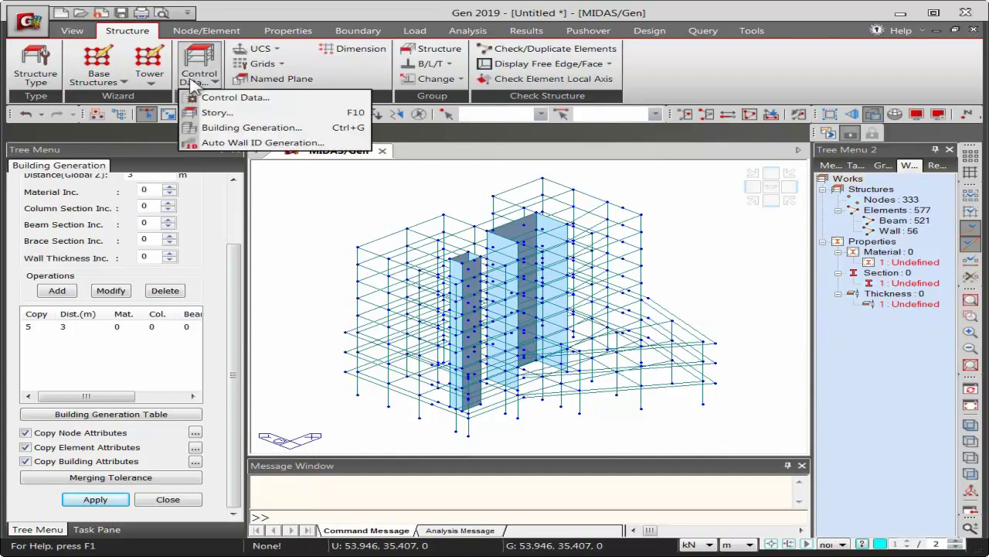
pyautogui.click(210, 113)
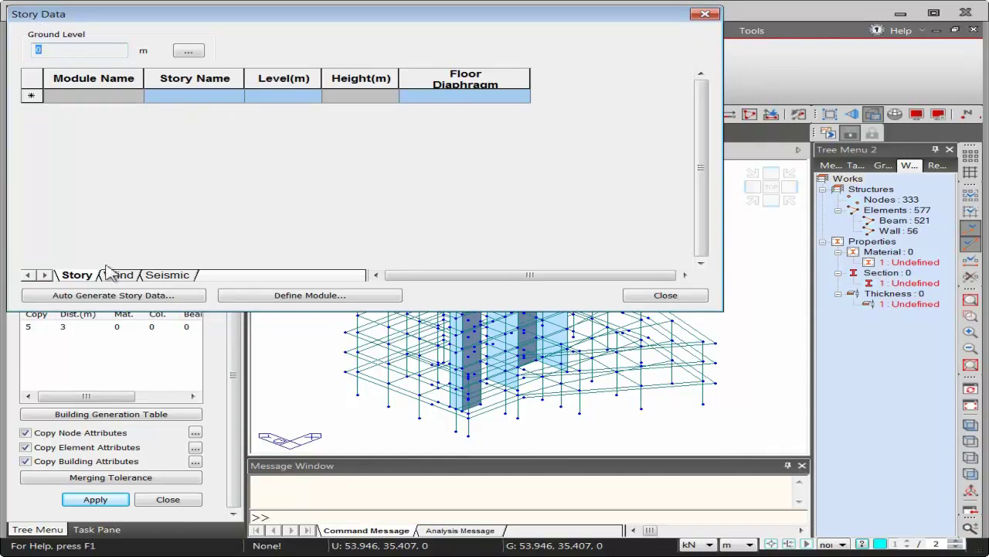
pyautogui.click(101, 297)
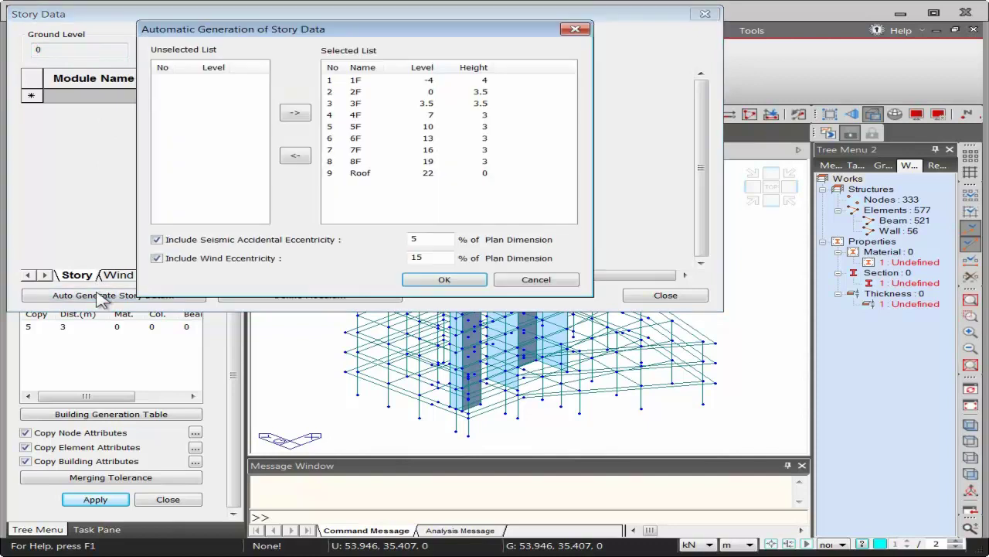
pyautogui.click(443, 282)
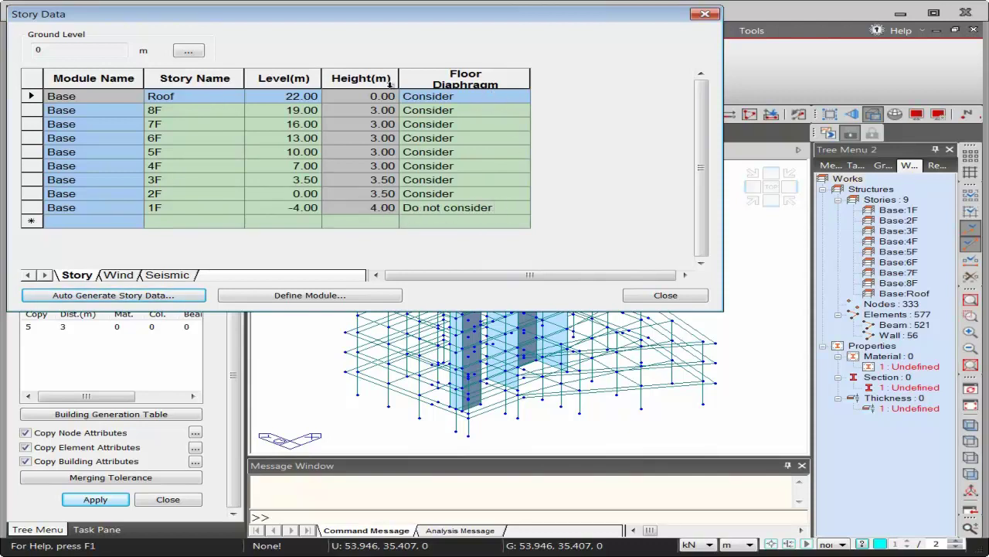
# Set the floor diaphragm of stories 2F, 3F and 4F to Do not consider and close the story data
pyautogui.click(464, 195)
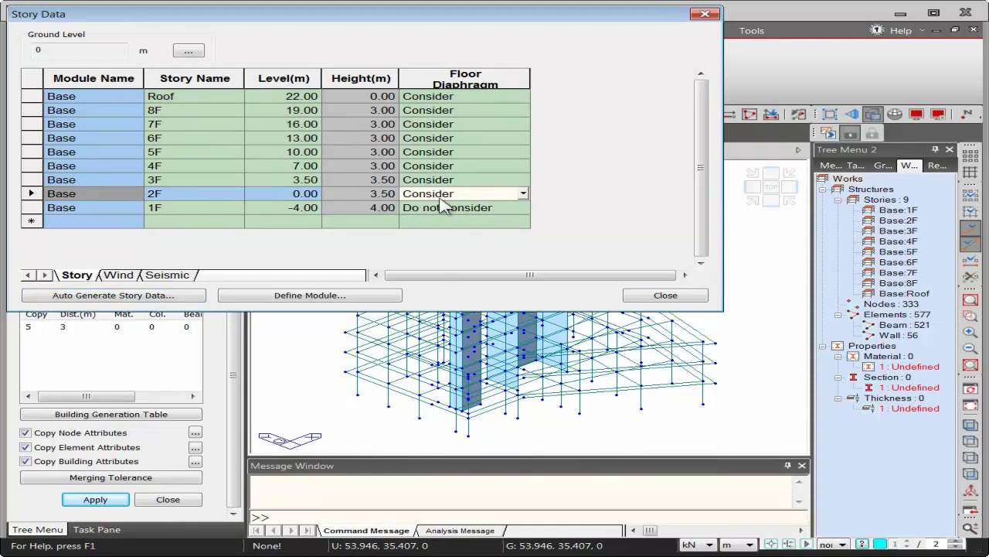
pyautogui.click(524, 194)
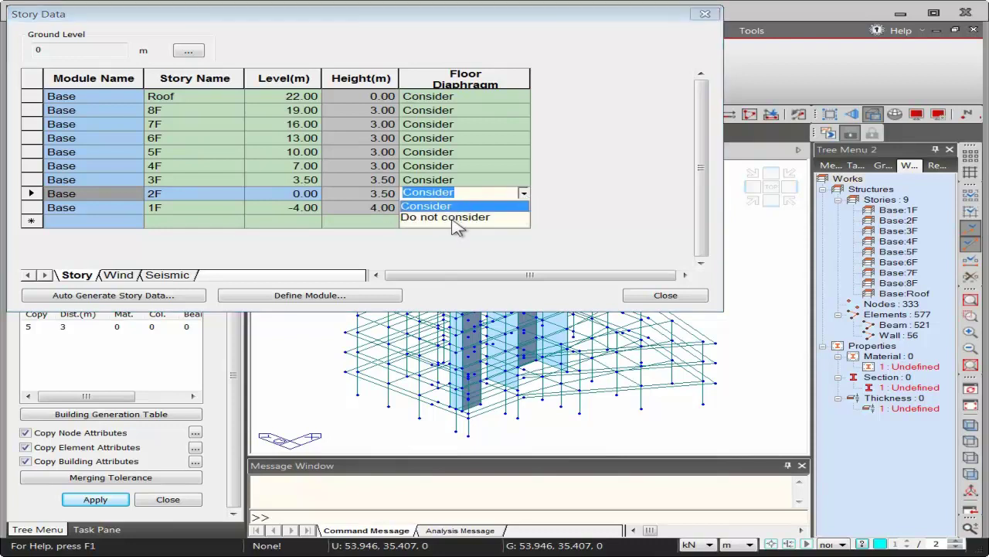
pyautogui.click(456, 217)
pyautogui.click(453, 180)
pyautogui.click(523, 179)
pyautogui.click(482, 203)
pyautogui.click(487, 165)
pyautogui.click(524, 166)
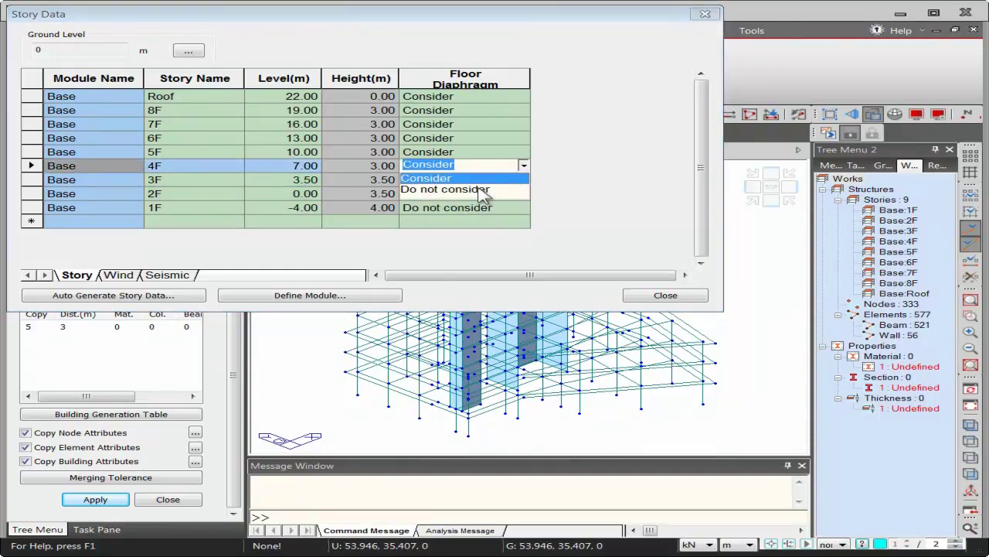
pyautogui.click(482, 190)
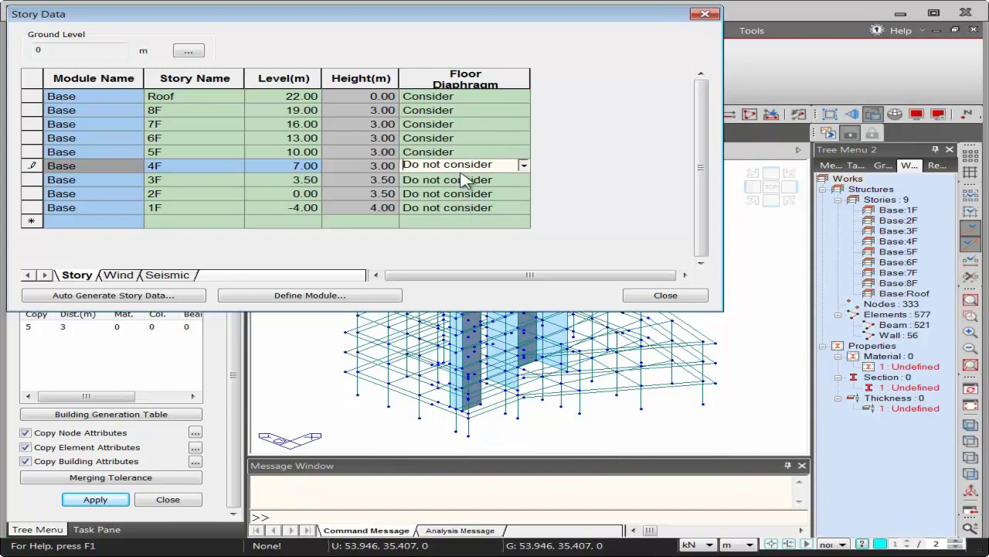
pyautogui.click(468, 179)
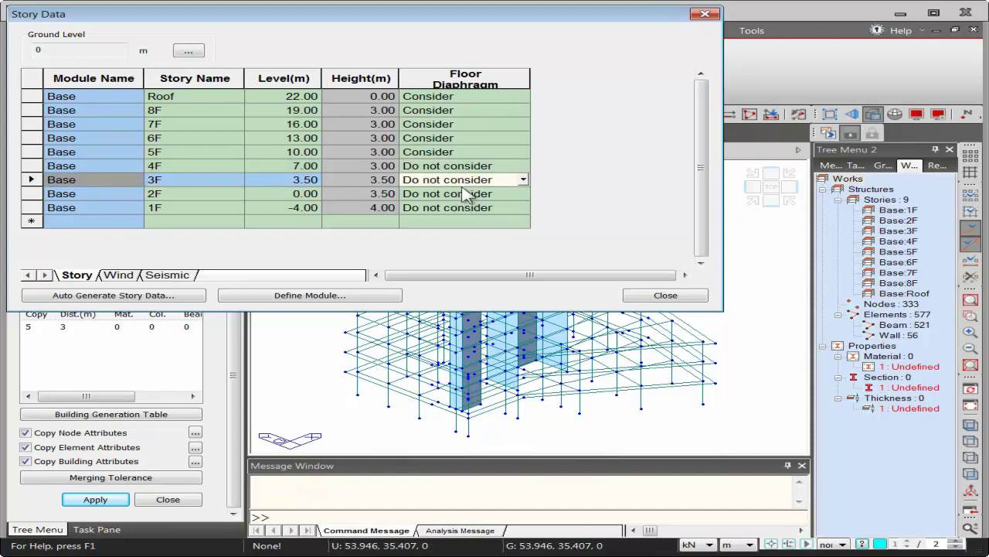
pyautogui.click(663, 296)
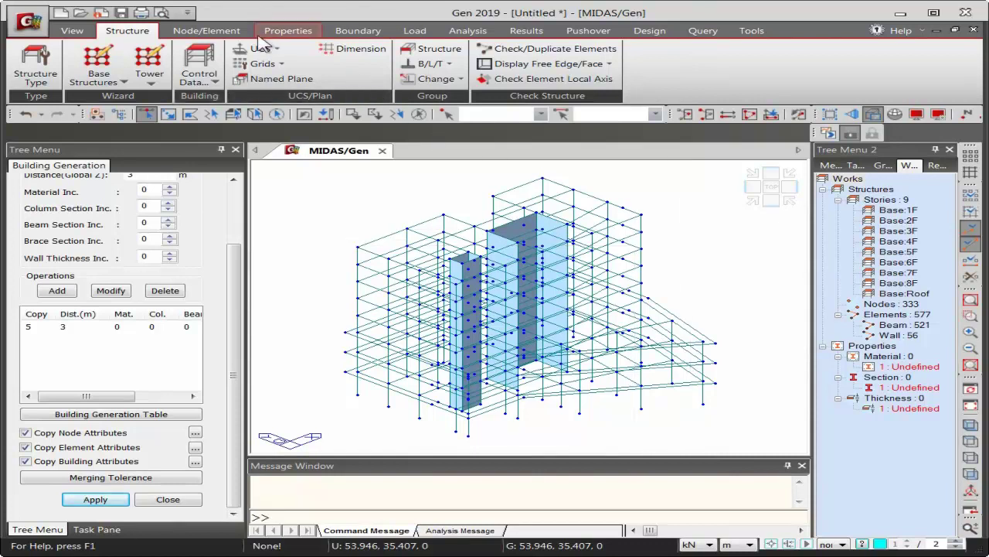
pyautogui.click(217, 32)
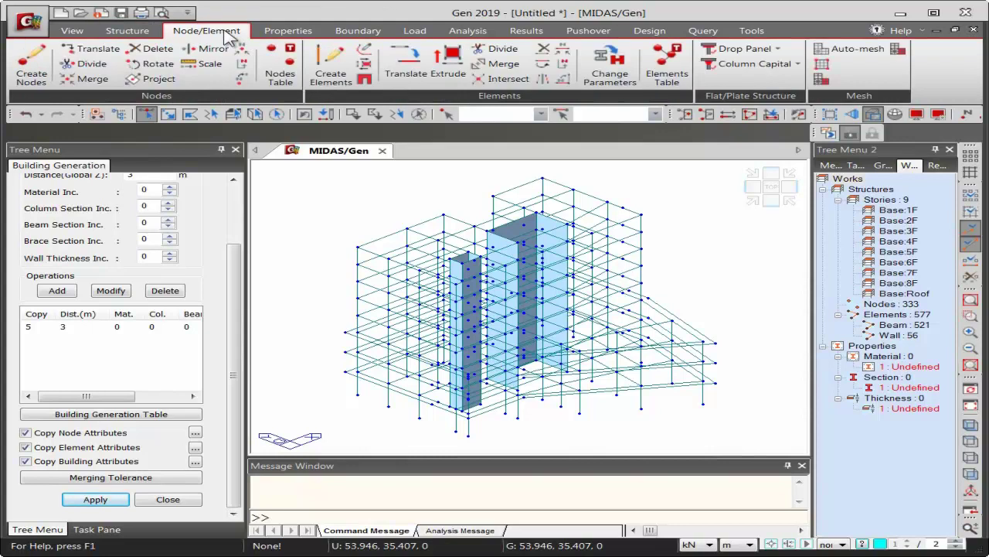
# Auto-mesh the floor at Z = 0 from its line elements into plates, with Mesh Inner Domain enabled and a 1 m mesh length
pyautogui.click(851, 49)
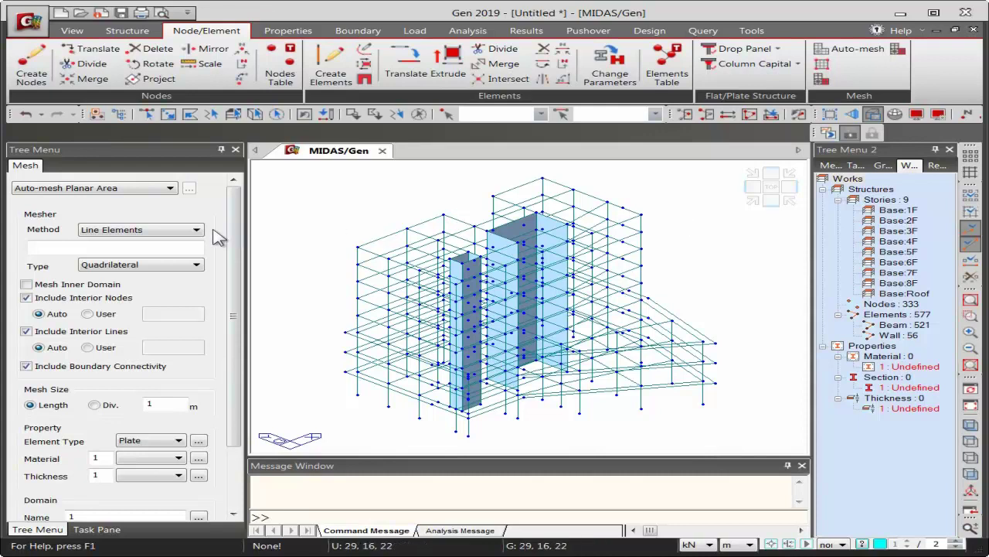
pyautogui.click(154, 232)
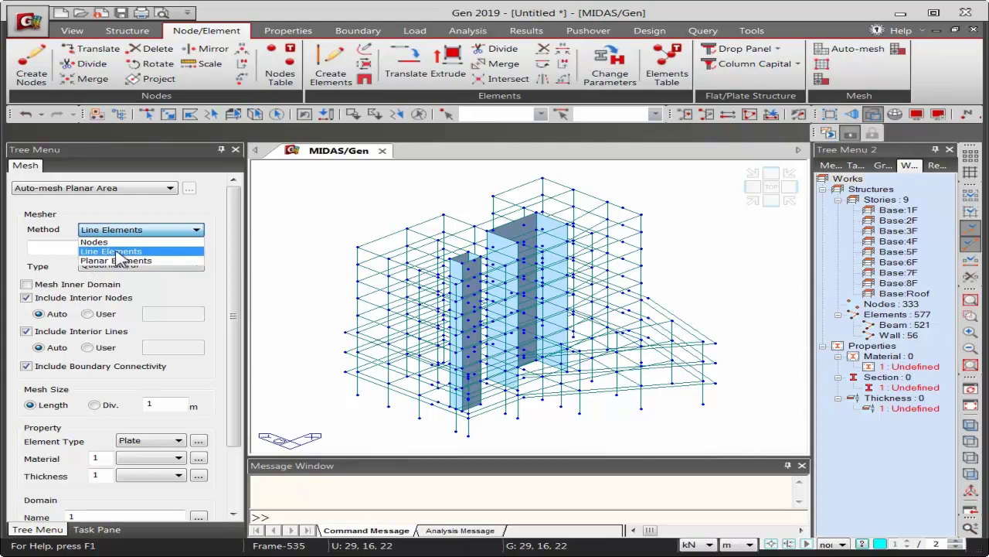
pyautogui.click(116, 252)
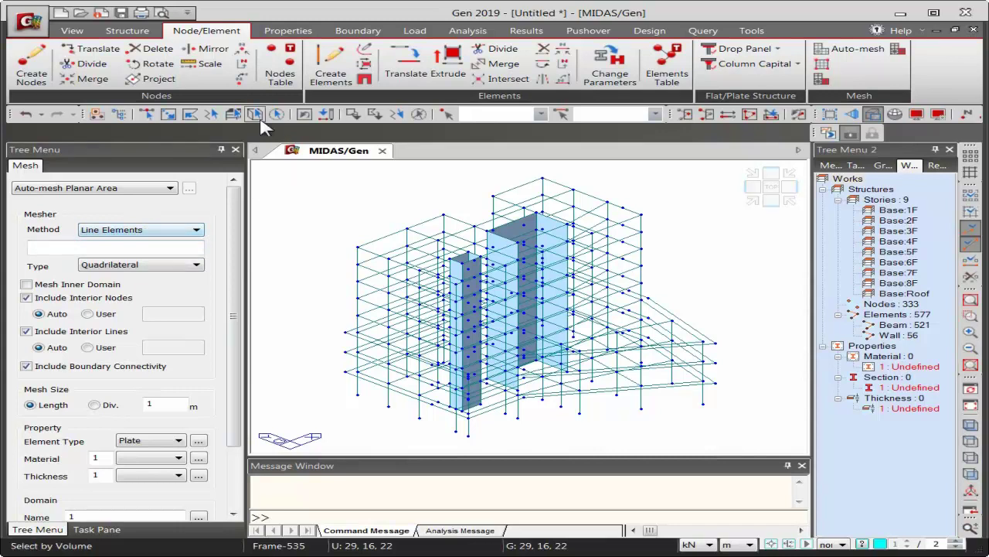
pyautogui.click(234, 115)
pyautogui.click(308, 231)
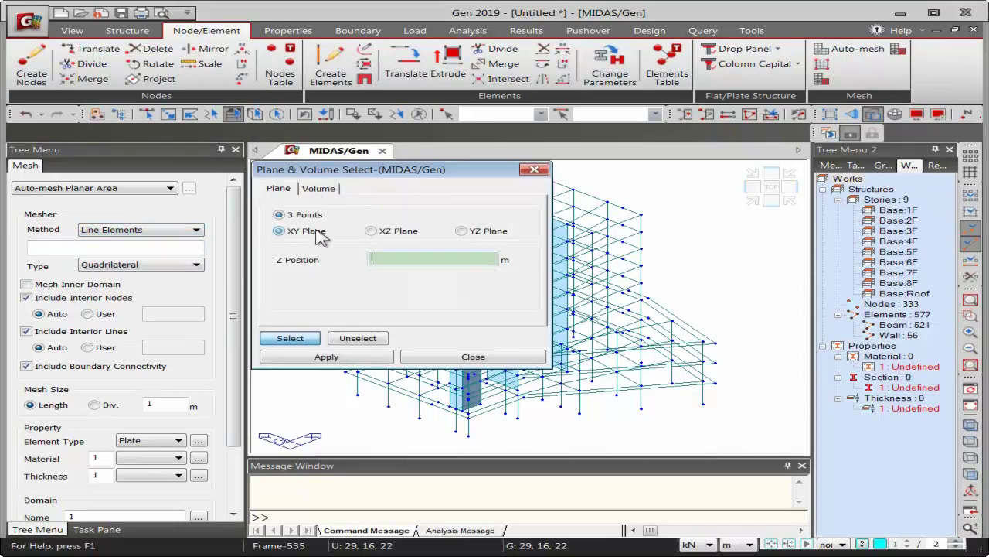
pyautogui.click(716, 383)
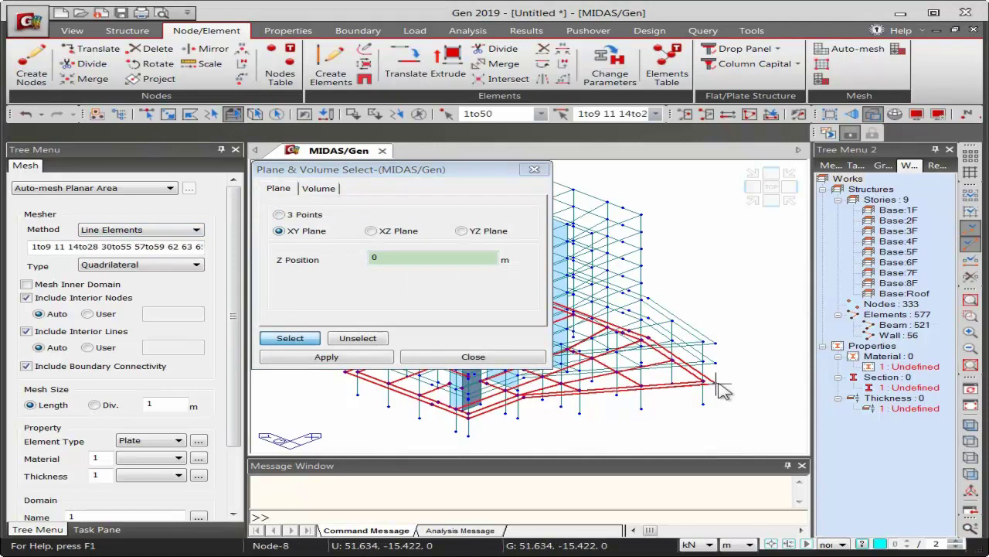
pyautogui.click(716, 383)
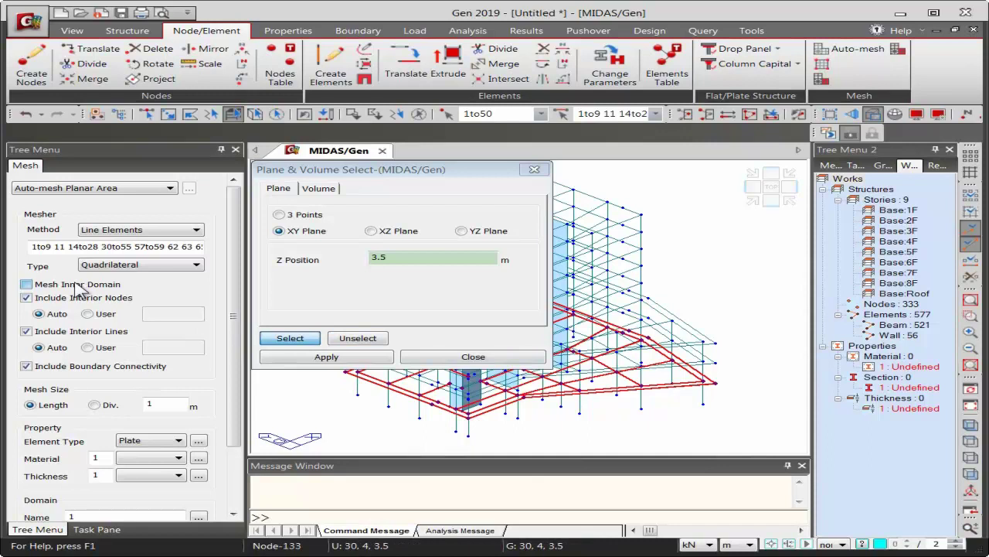
pyautogui.moveTo(239, 298); pyautogui.dragTo(234, 363)
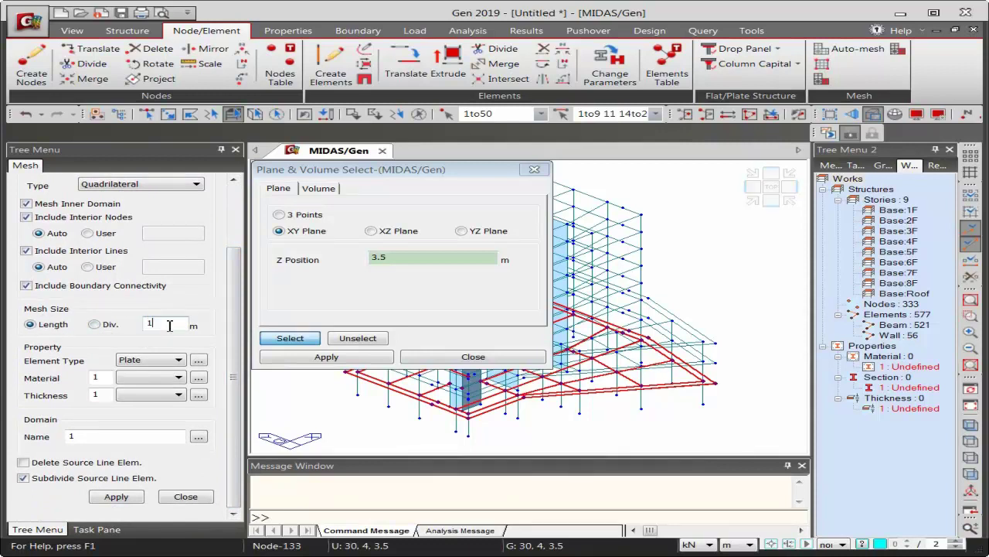
pyautogui.click(115, 497)
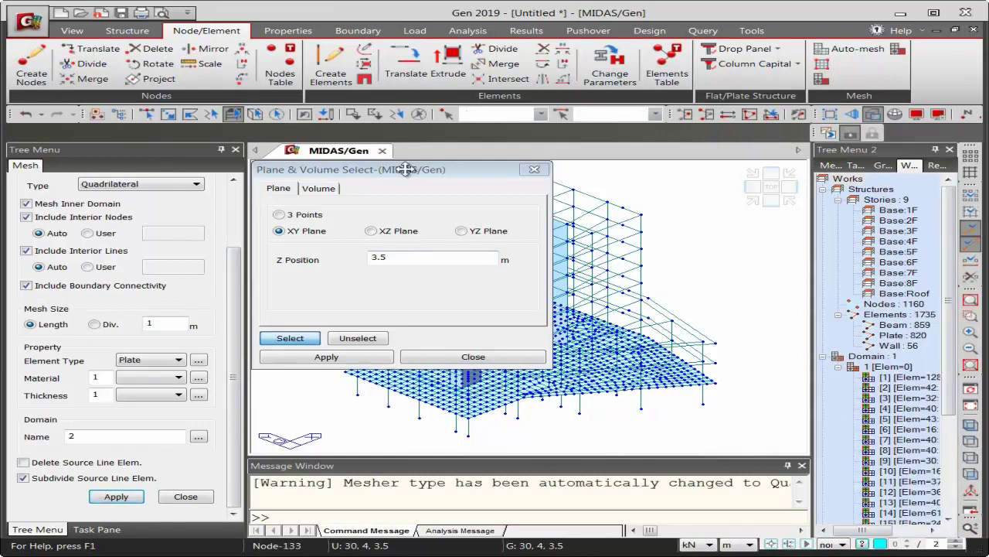
pyautogui.moveTo(402, 169); pyautogui.dragTo(672, 266)
pyautogui.click(805, 268)
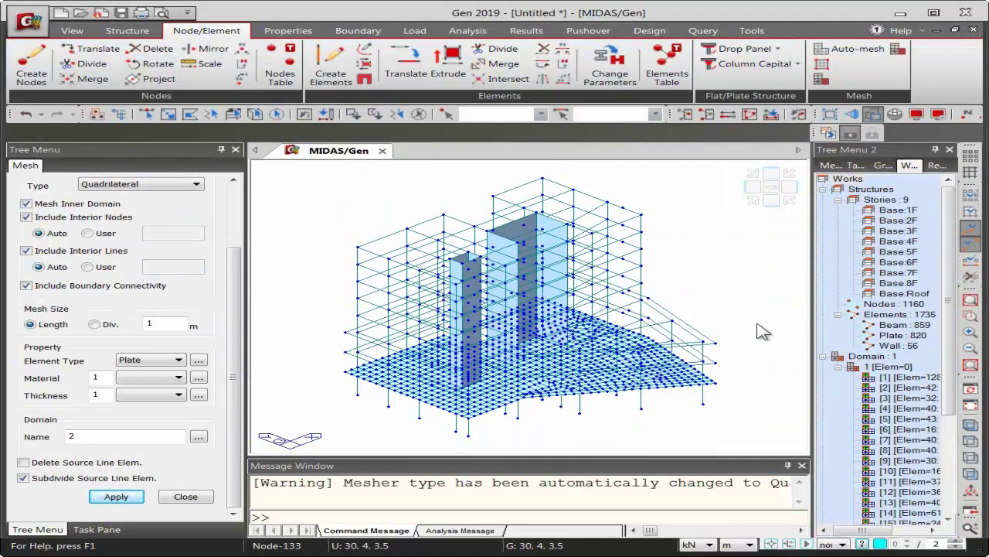
# Examine the plate mesh along the outer edge of the slanted wing, dismissing the save prompt
pyautogui.moveTo(593, 352); pyautogui.dragTo(523, 311, button='middle')
pyautogui.scroll(5, 523, 312)
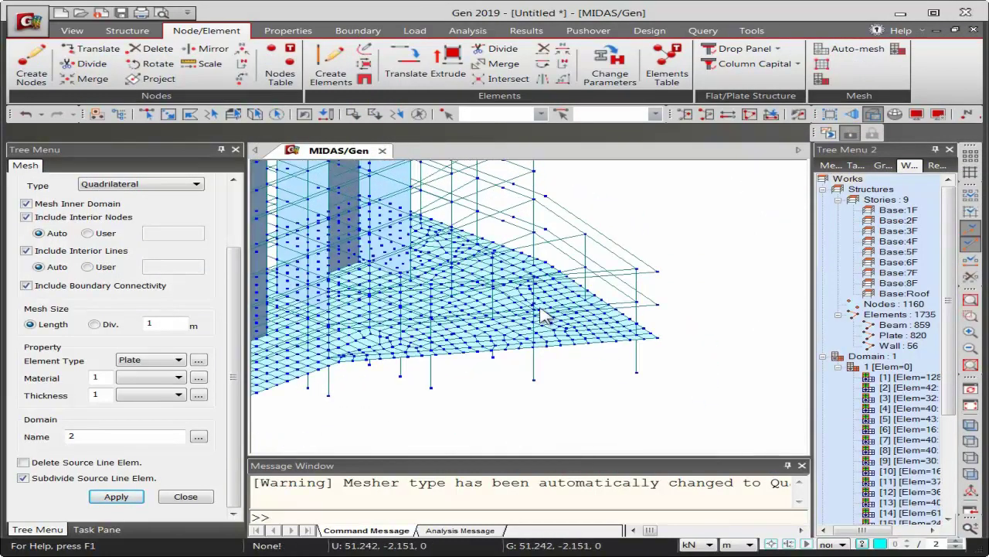
pyautogui.scroll(-2, 538, 306)
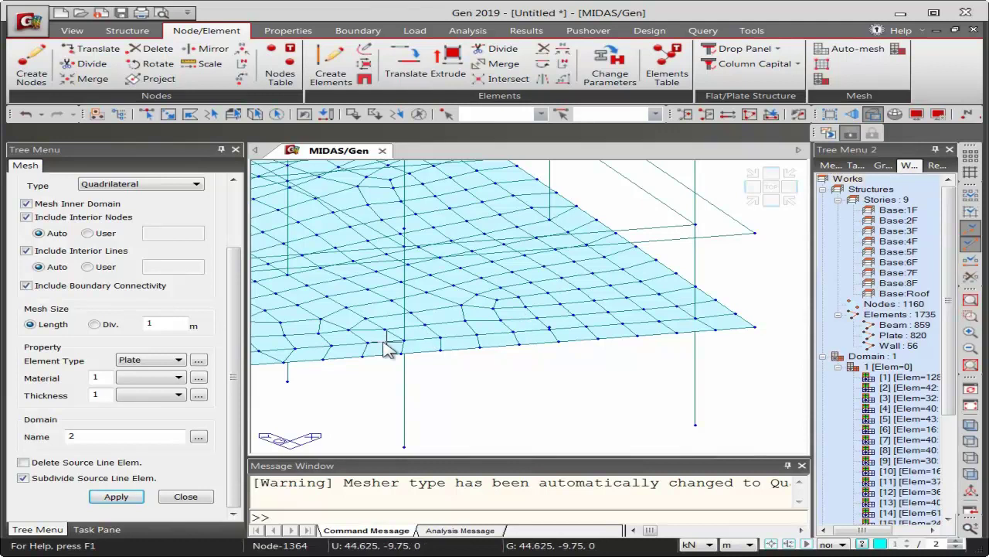
pyautogui.scroll(3, 389, 347)
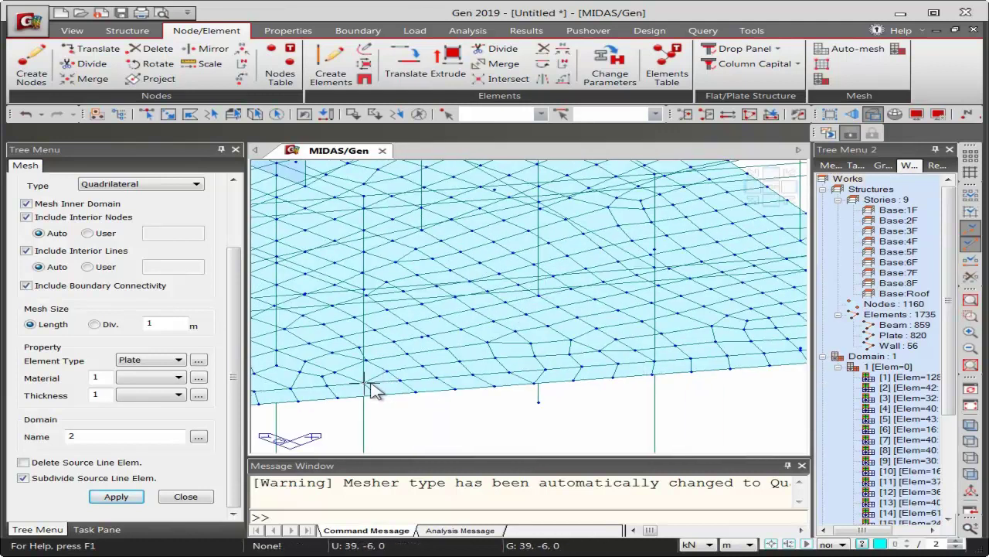
pyautogui.moveTo(402, 342); pyautogui.dragTo(514, 370, button='middle')
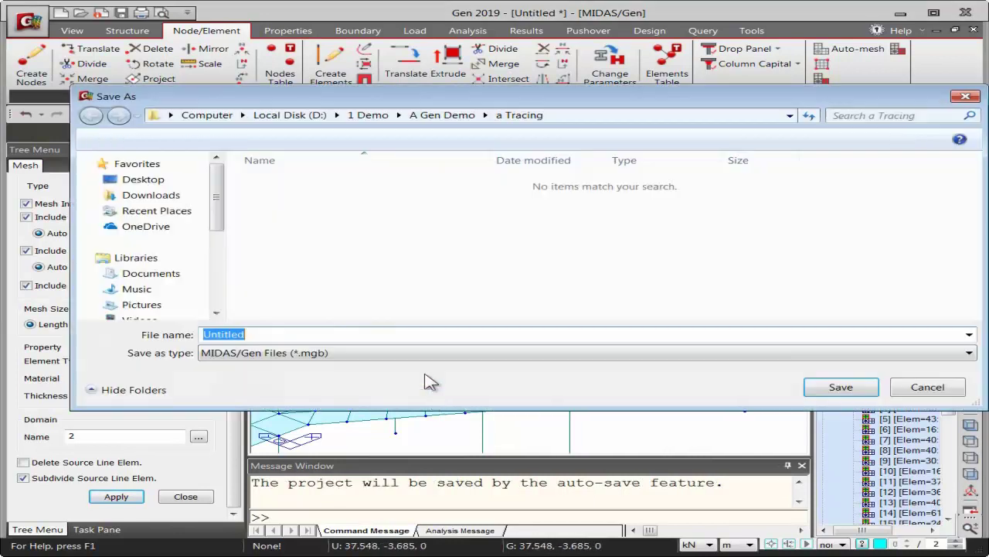
pyautogui.click(927, 388)
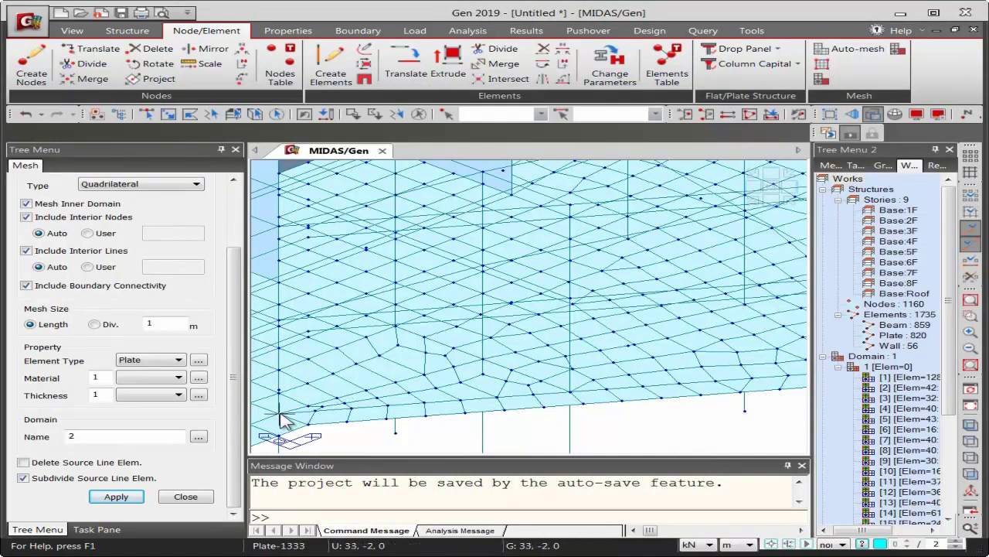
pyautogui.scroll(2, 498, 363)
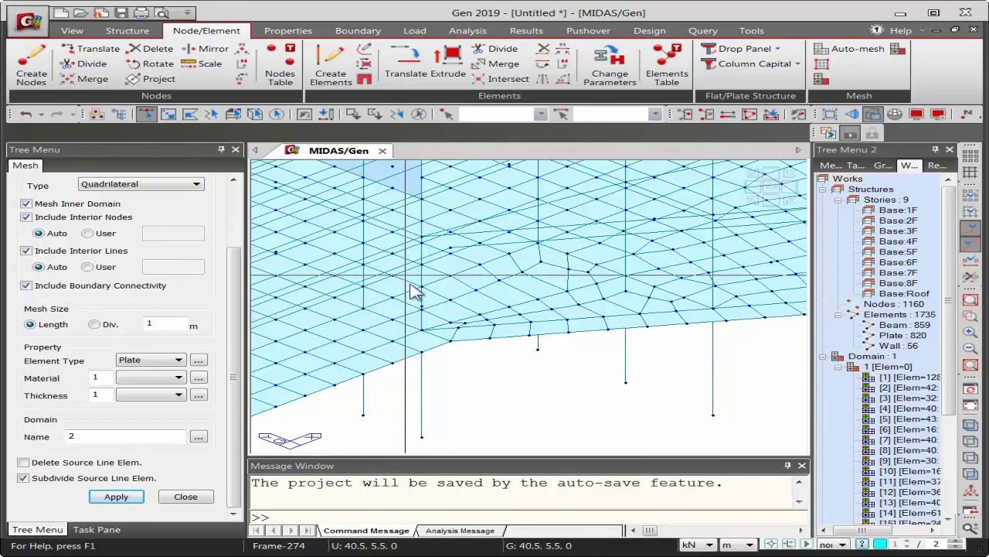
# Highlight the subdivided beam segments beside the slanted wing's edge to check their connection to the plates, and clear the selection
pyautogui.click(487, 332)
pyautogui.click(475, 327)
pyautogui.click(545, 322)
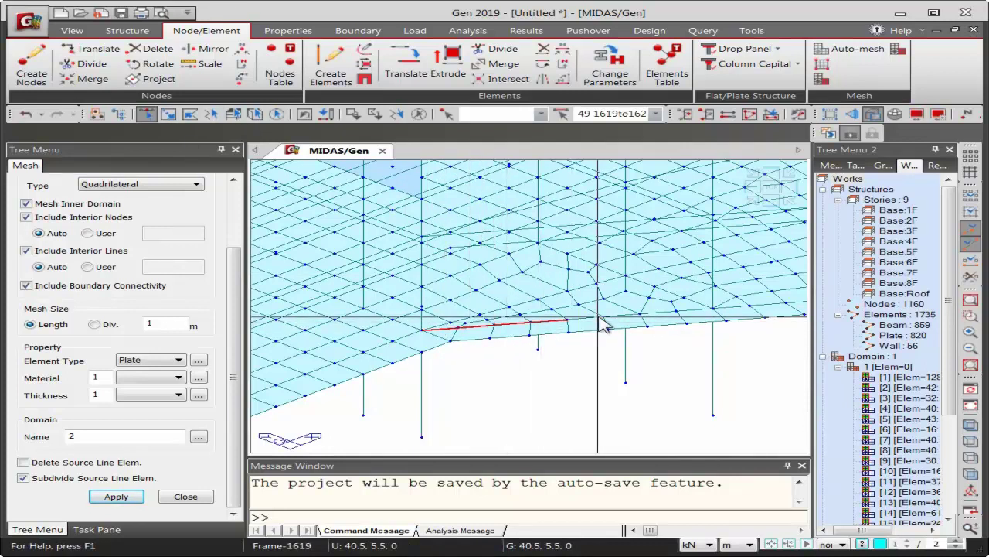
pyautogui.click(661, 317)
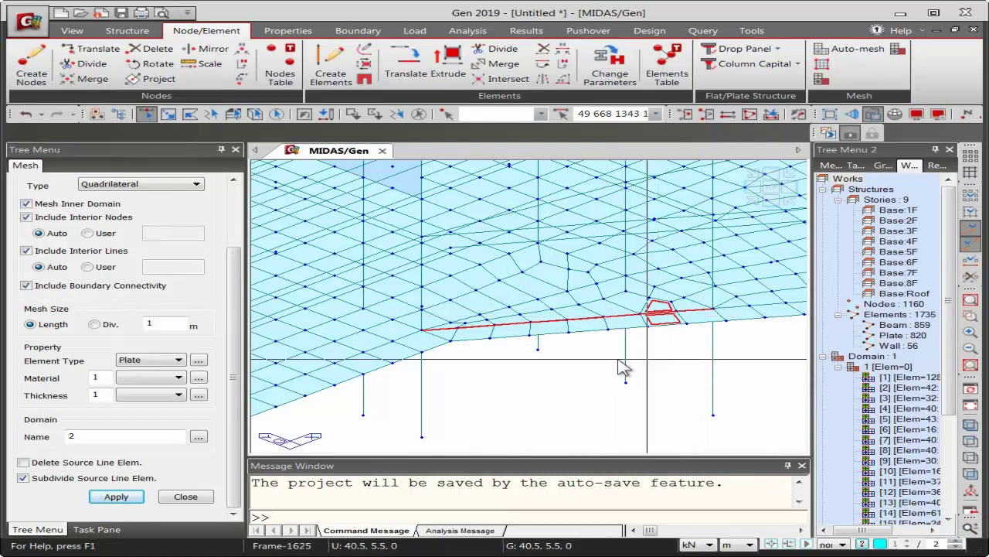
pyautogui.press('Delete')
pyautogui.keyDown('ctrl'); pyautogui.moveTo(747, 275); pyautogui.dragTo(619, 323, button='middle'); pyautogui.keyUp('ctrl')
pyautogui.scroll(-3, 618, 323)
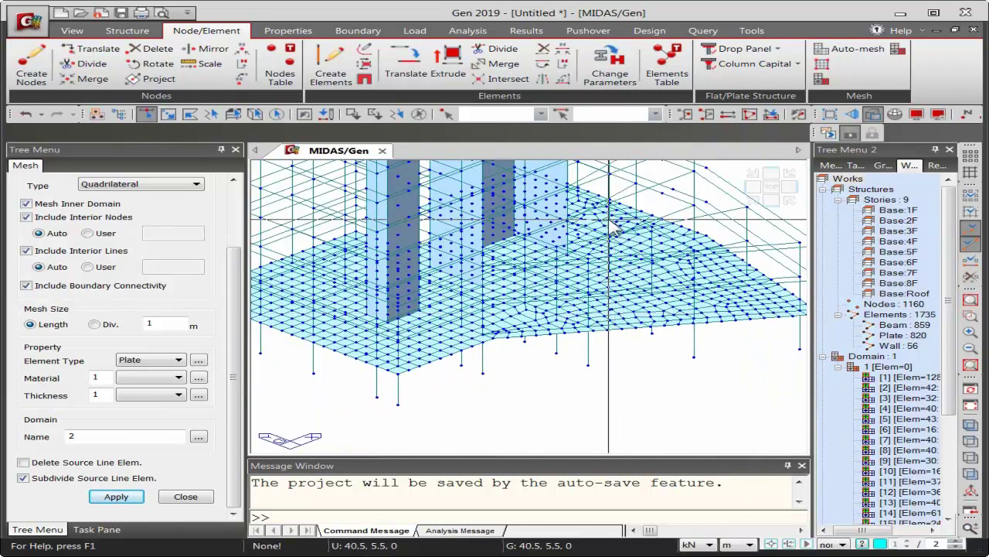
pyautogui.keyDown('ctrl'); pyautogui.moveTo(605, 278); pyautogui.dragTo(708, 340, button='middle'); pyautogui.keyUp('ctrl')
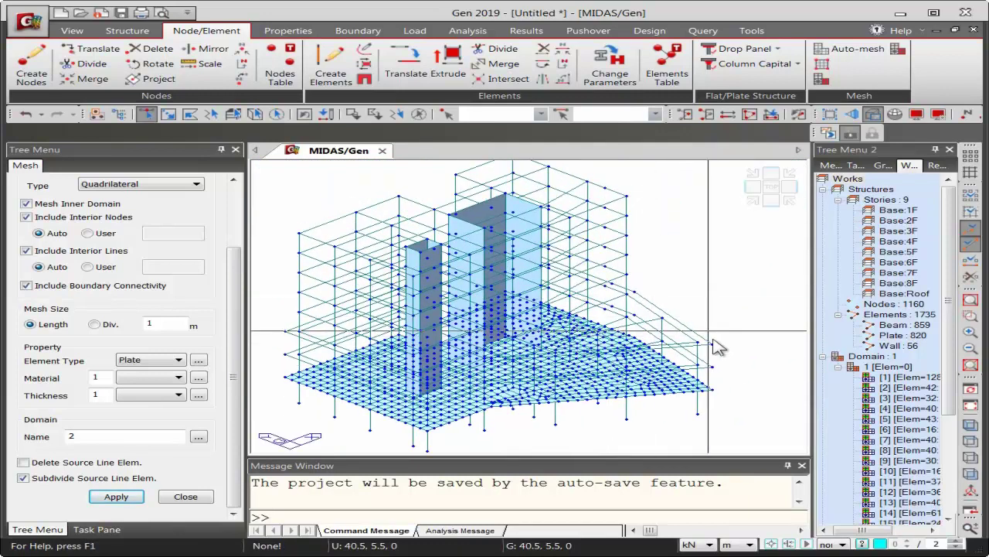
# Auto-mesh the floors at Z = 3.5 m and Z = 7 m from their line elements with the same plate settings
pyautogui.click(233, 114)
pyautogui.click(714, 369)
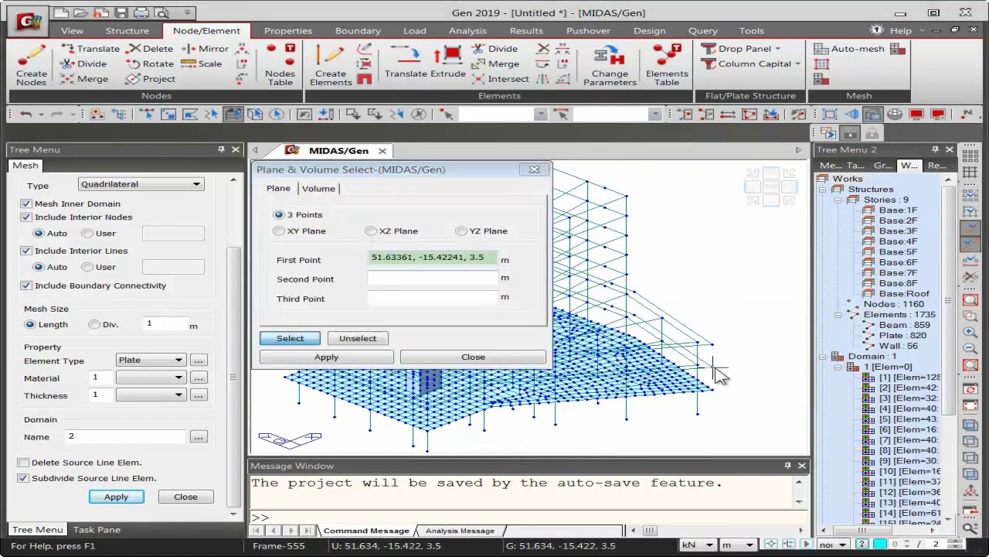
pyautogui.click(308, 231)
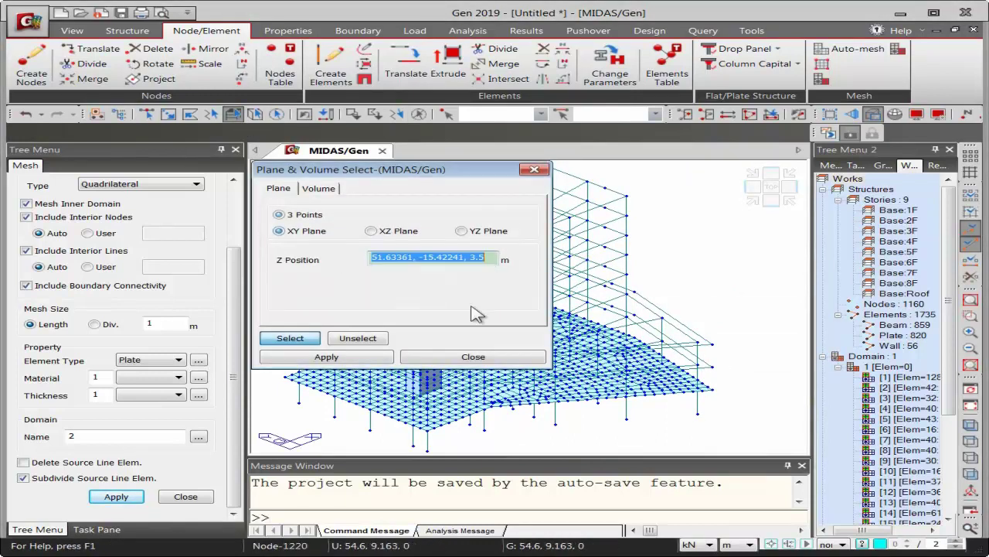
pyautogui.click(717, 375)
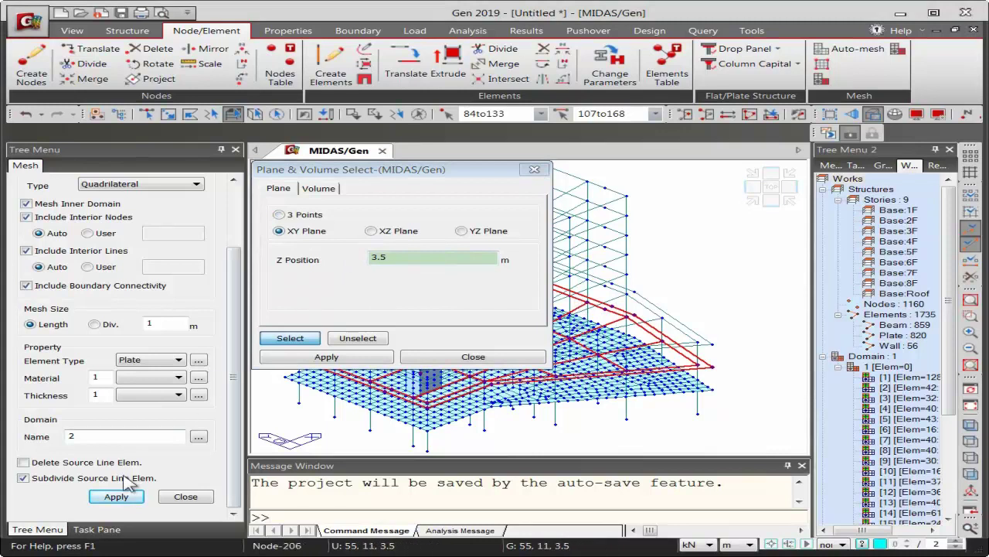
pyautogui.click(117, 498)
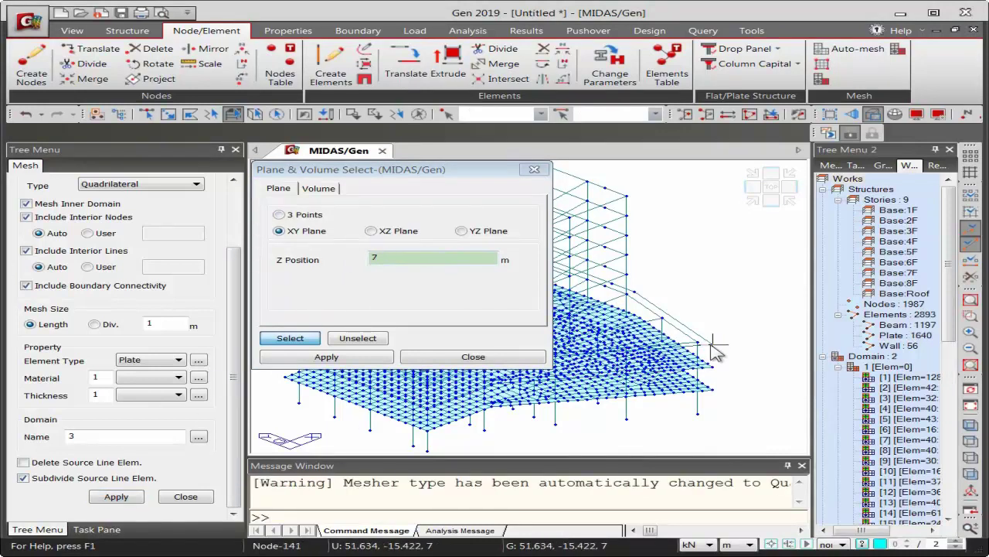
pyautogui.click(116, 496)
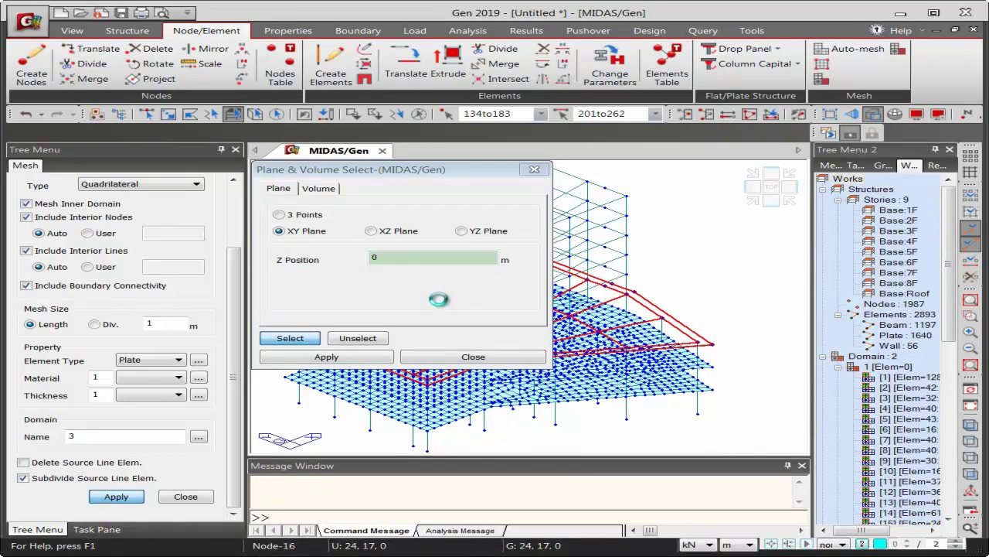
pyautogui.click(472, 357)
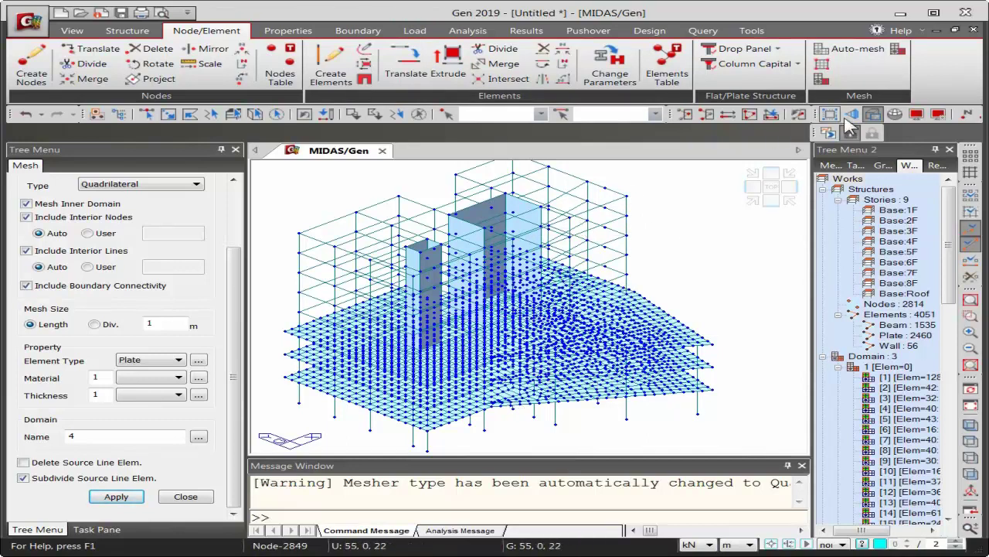
# Turn off the node display and return the model to the isometric view
pyautogui.click(916, 116)
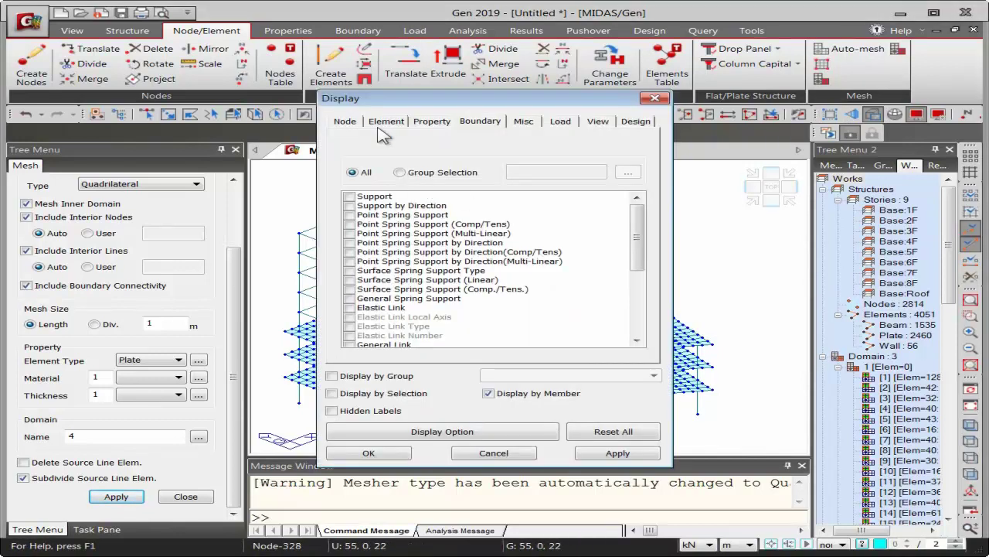
pyautogui.click(347, 122)
pyautogui.click(350, 198)
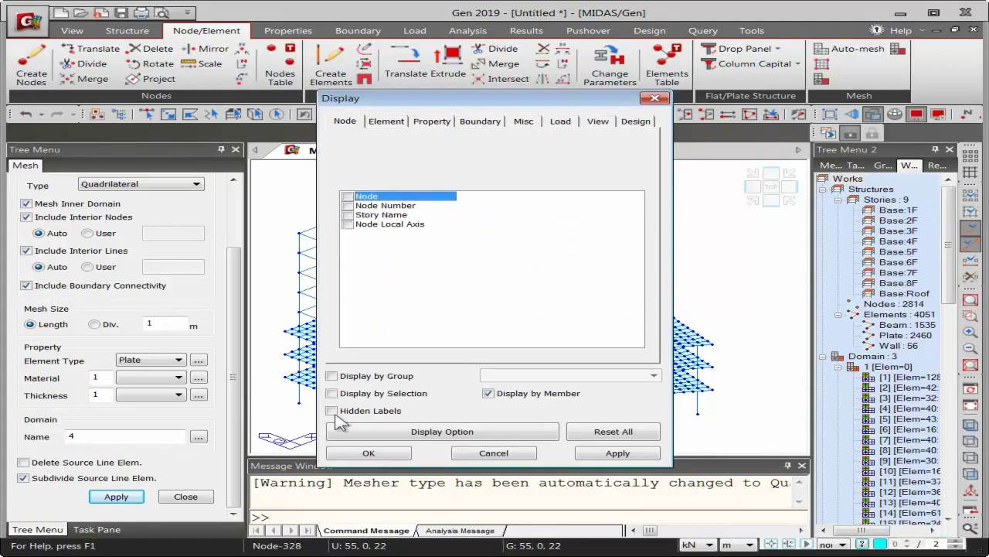
pyautogui.click(335, 457)
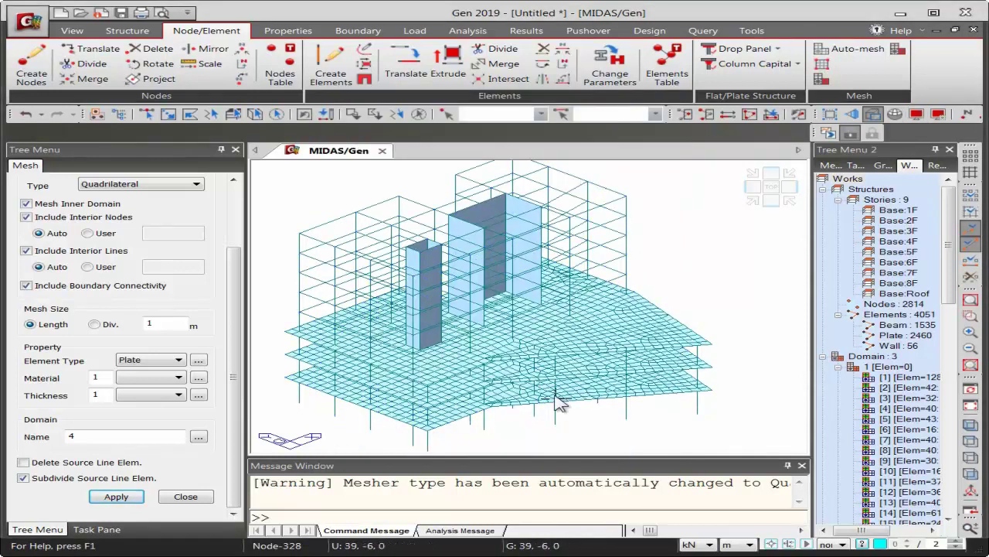
pyautogui.click(754, 204)
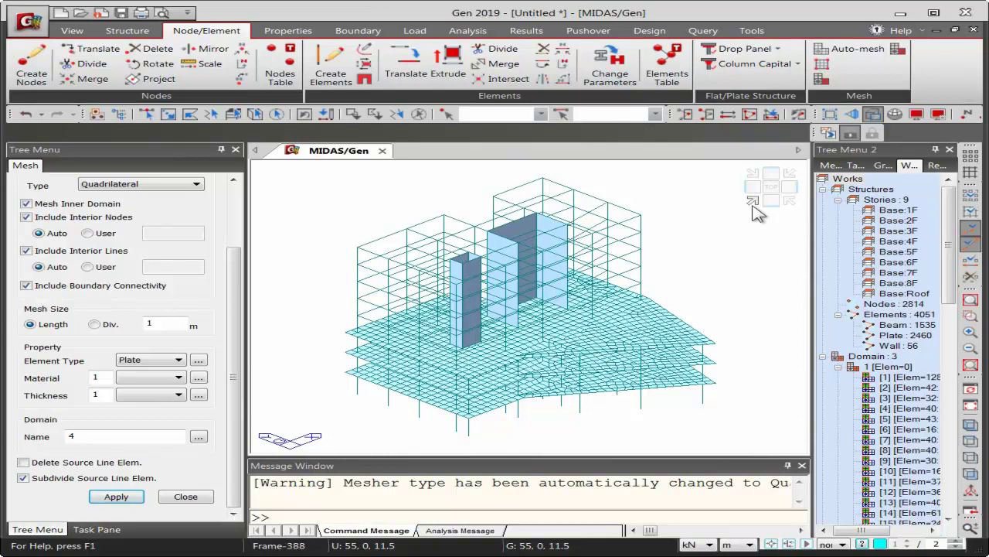
# Configure the structure type to convert self-weight into X, Y masses and align the tops of beam and slab sections with the floor
pyautogui.click(130, 34)
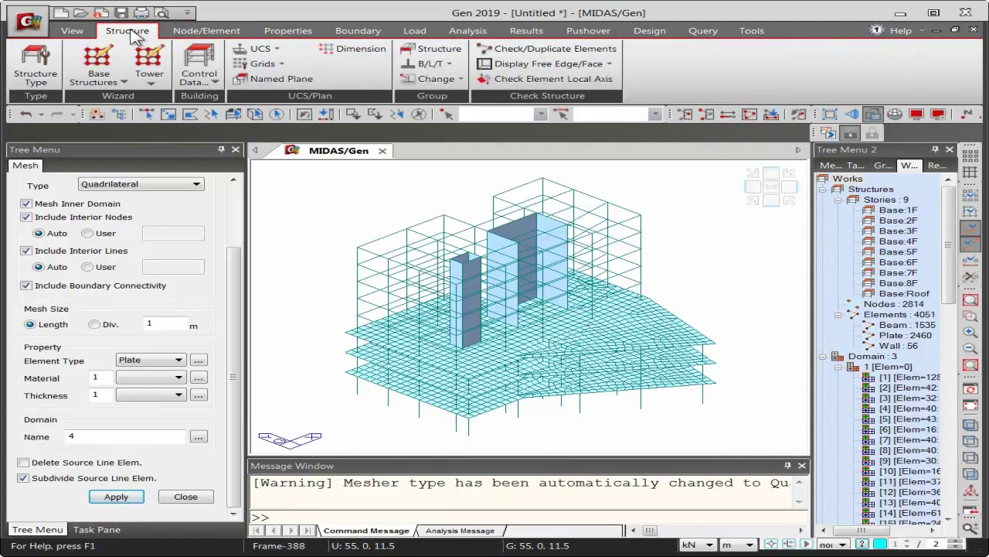
pyautogui.click(36, 74)
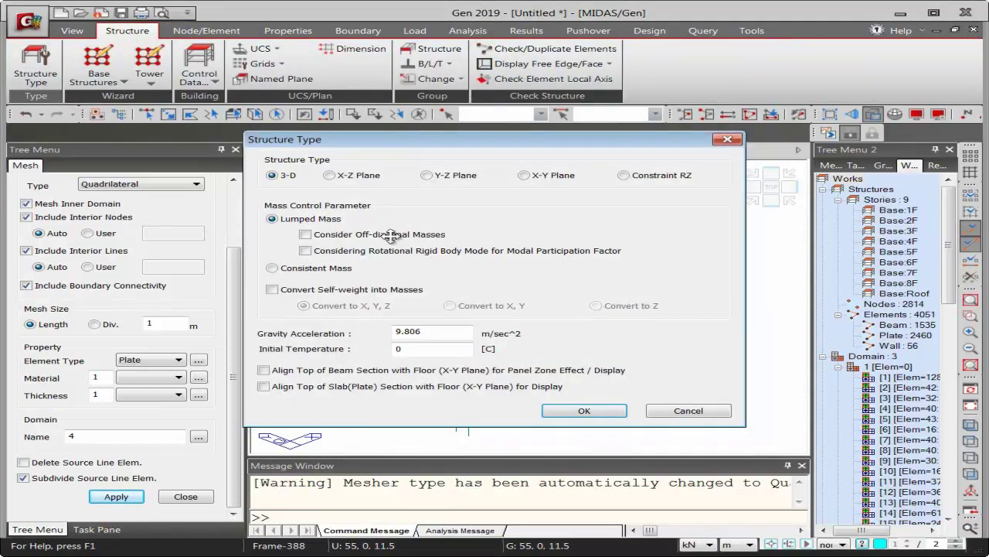
pyautogui.click(273, 290)
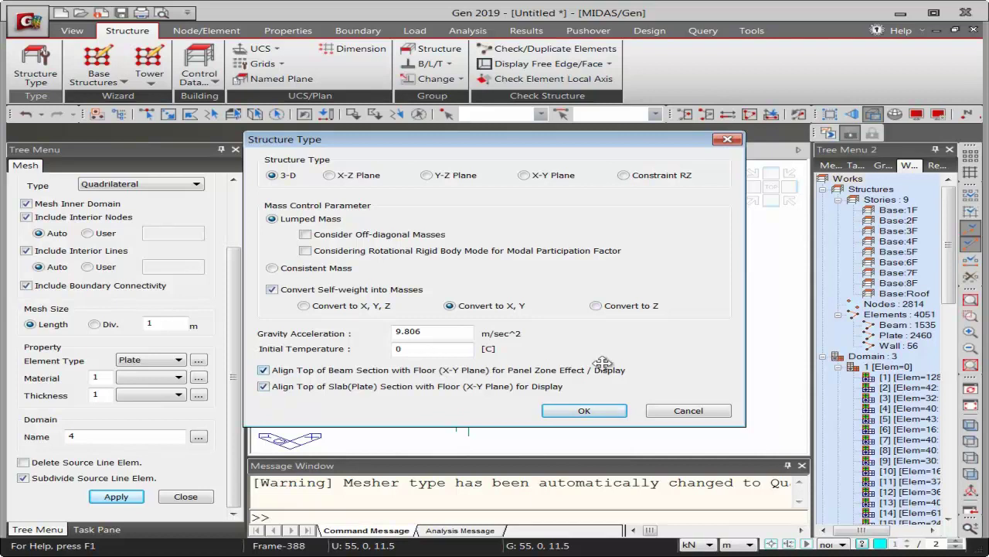
pyautogui.click(607, 416)
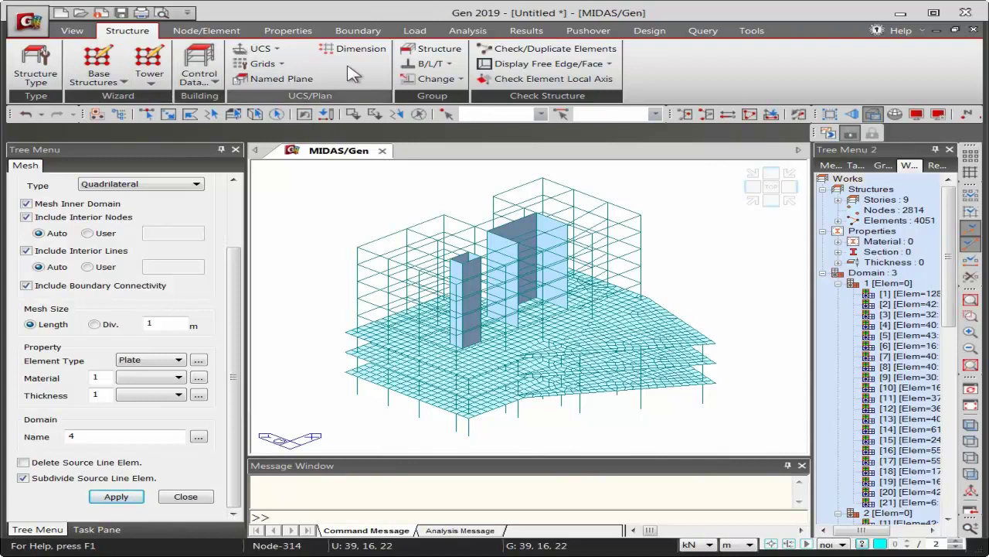
# Check the whole model for duplicate elements and review the reported result
pyautogui.click(511, 53)
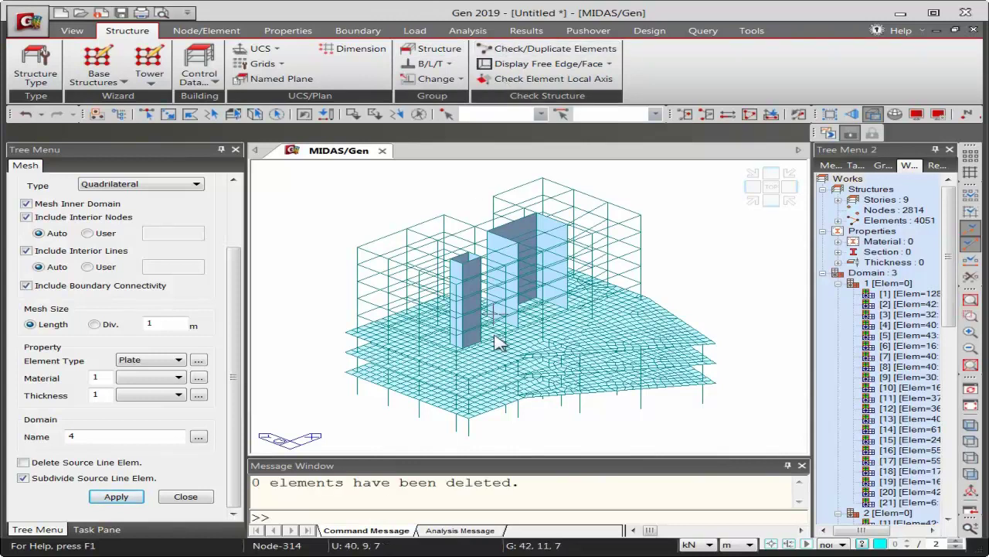
pyautogui.moveTo(256, 485); pyautogui.dragTo(537, 479)
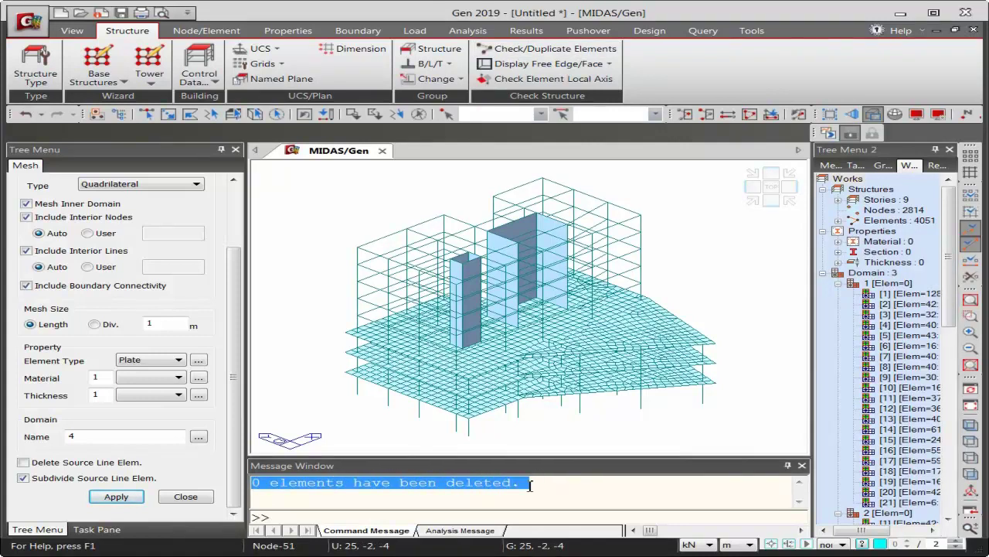
# Start a new entry in the material properties and set its type of design to Concrete
pyautogui.click(530, 485)
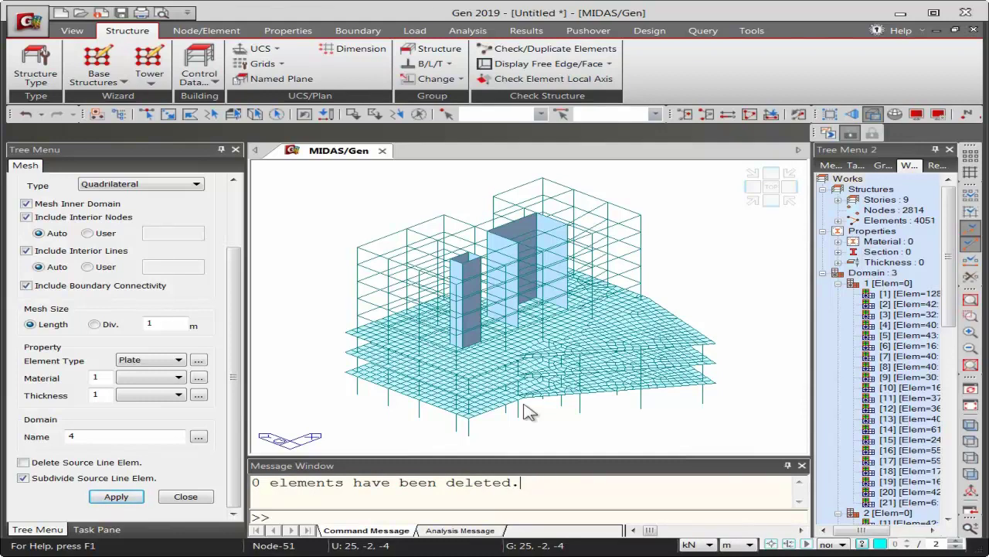
pyautogui.click(223, 36)
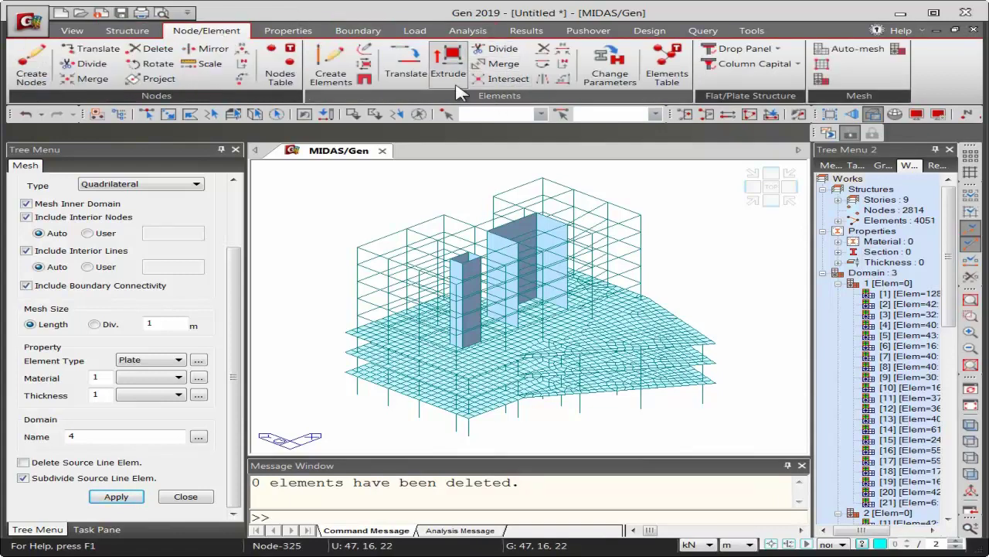
pyautogui.click(285, 35)
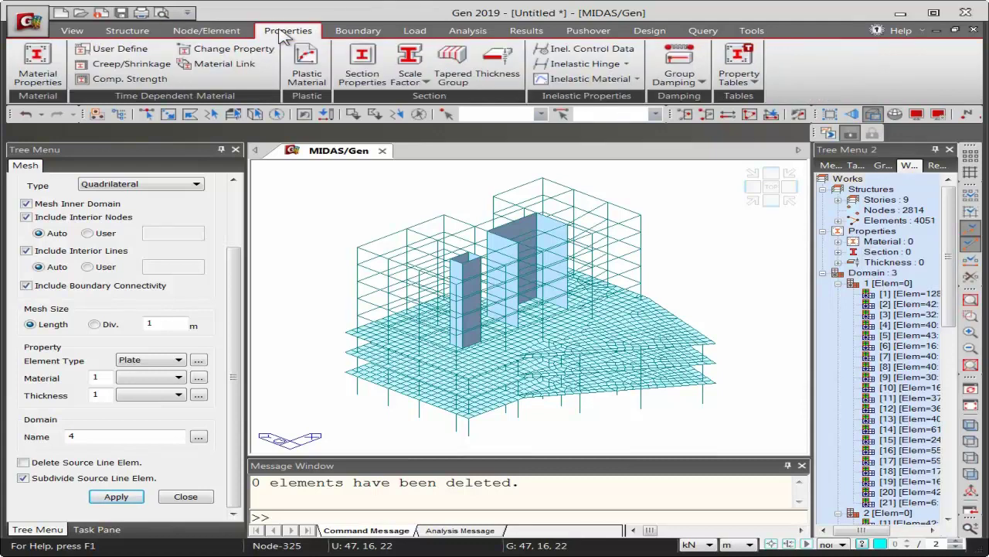
pyautogui.click(23, 77)
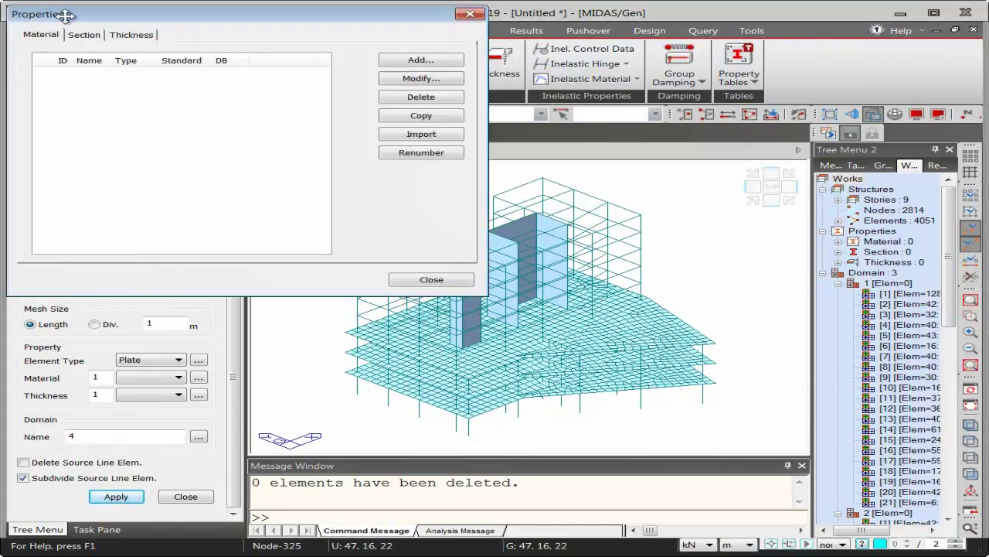
pyautogui.moveTo(27, 16); pyautogui.dragTo(37, 136)
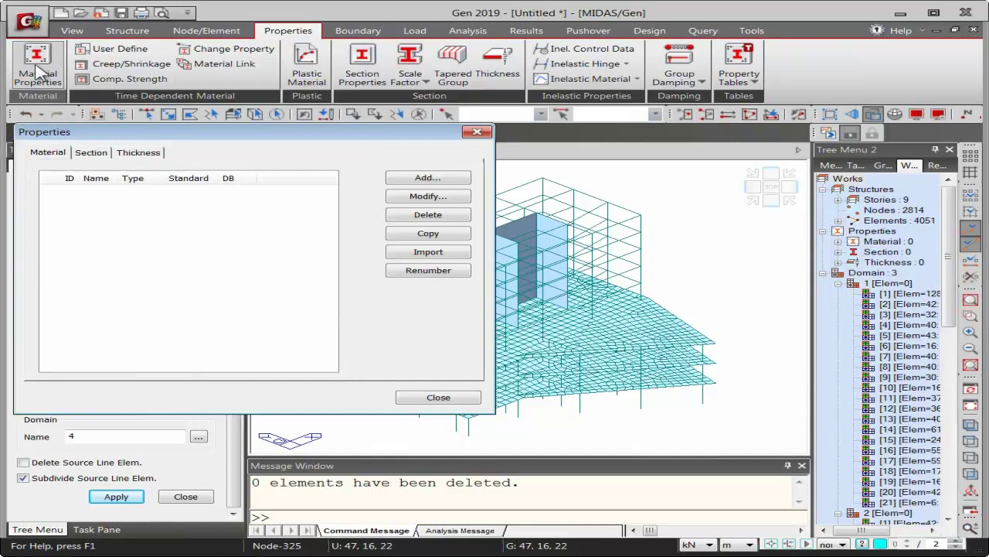
pyautogui.click(398, 178)
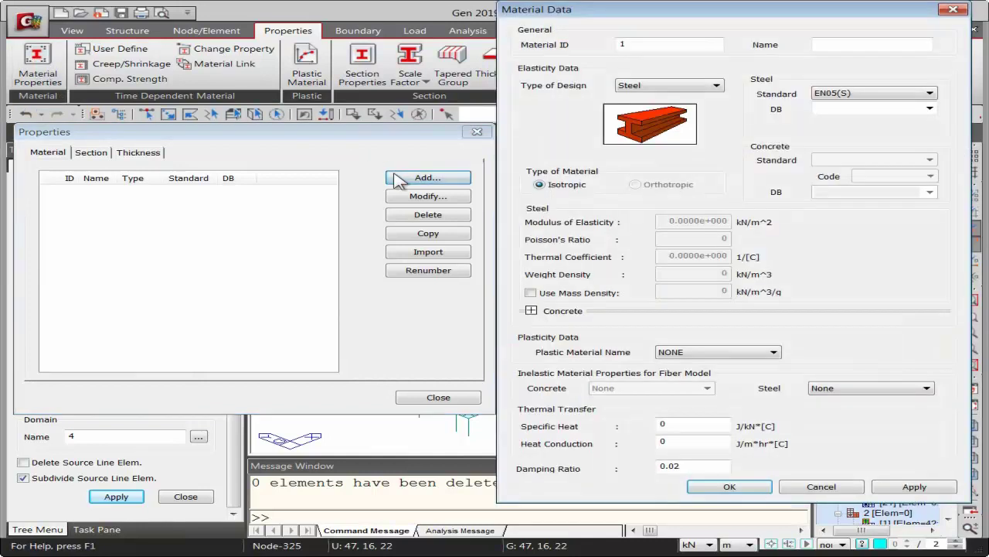
pyautogui.click(692, 91)
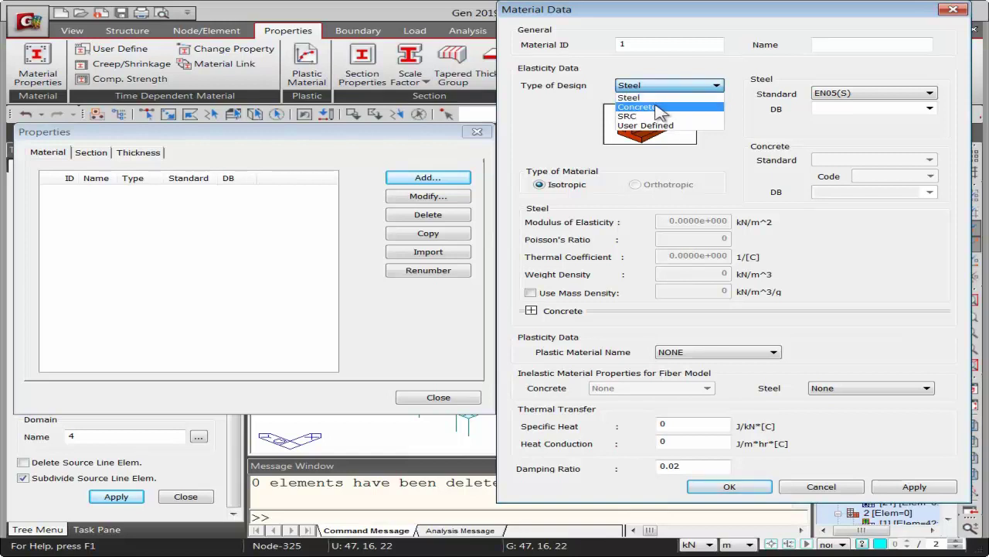
pyautogui.click(732, 98)
pyautogui.click(713, 85)
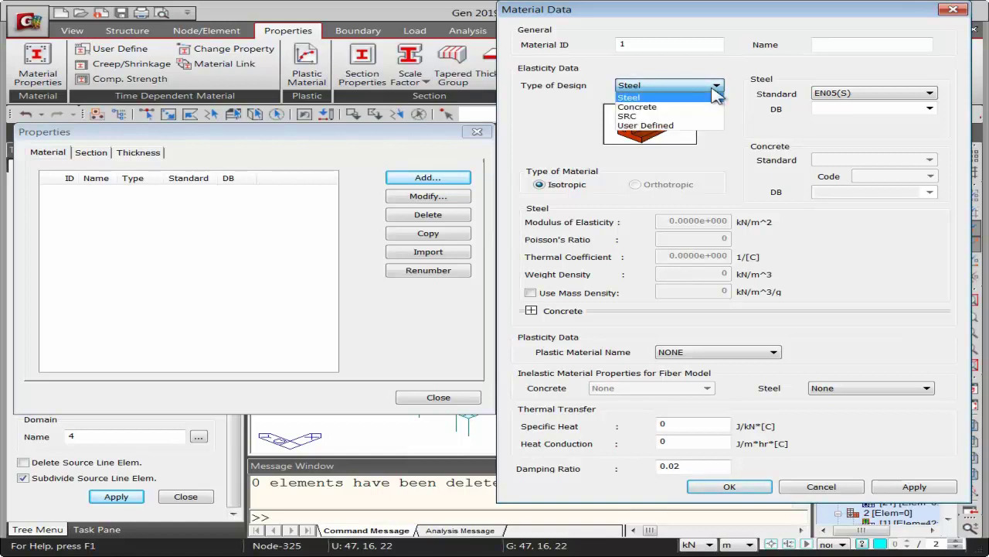
pyautogui.click(665, 106)
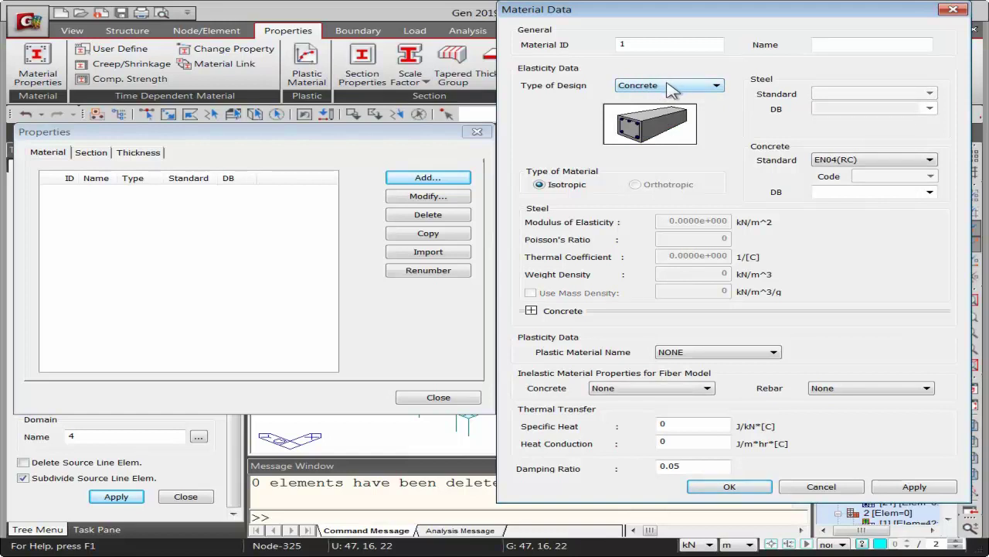
# Assign the ASTM(RC) concrete standard and the Grade C4000 database entry to the new material
pyautogui.click(852, 162)
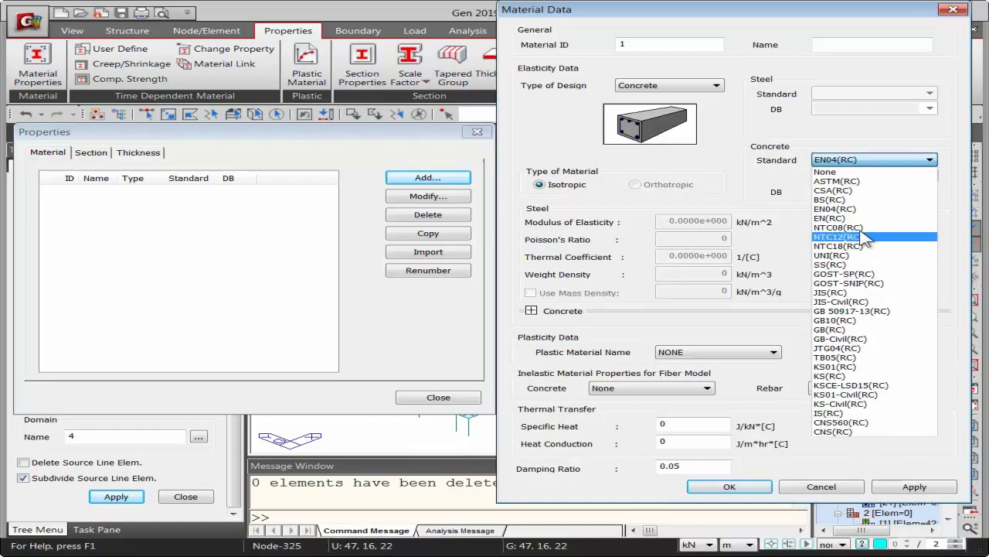
pyautogui.click(831, 184)
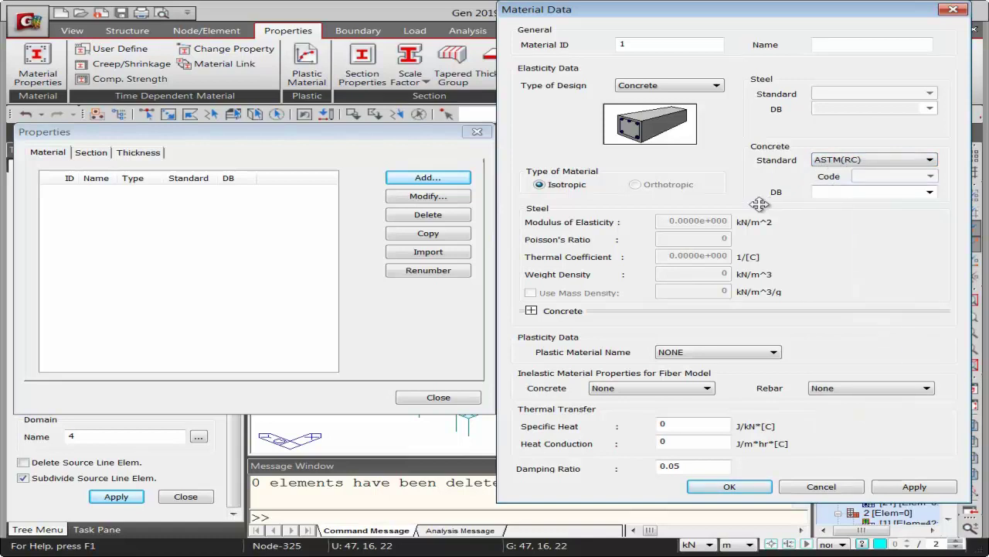
pyautogui.click(931, 193)
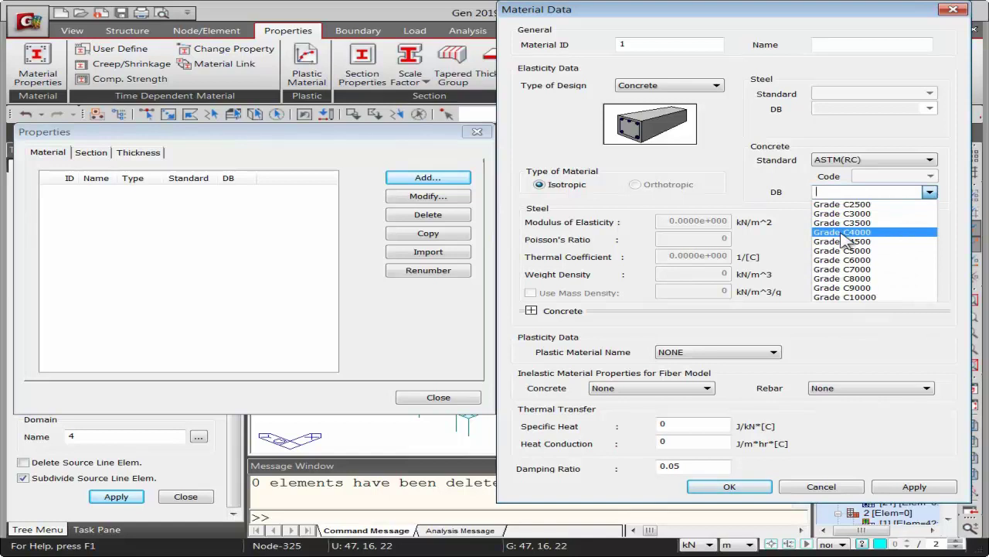
pyautogui.click(844, 232)
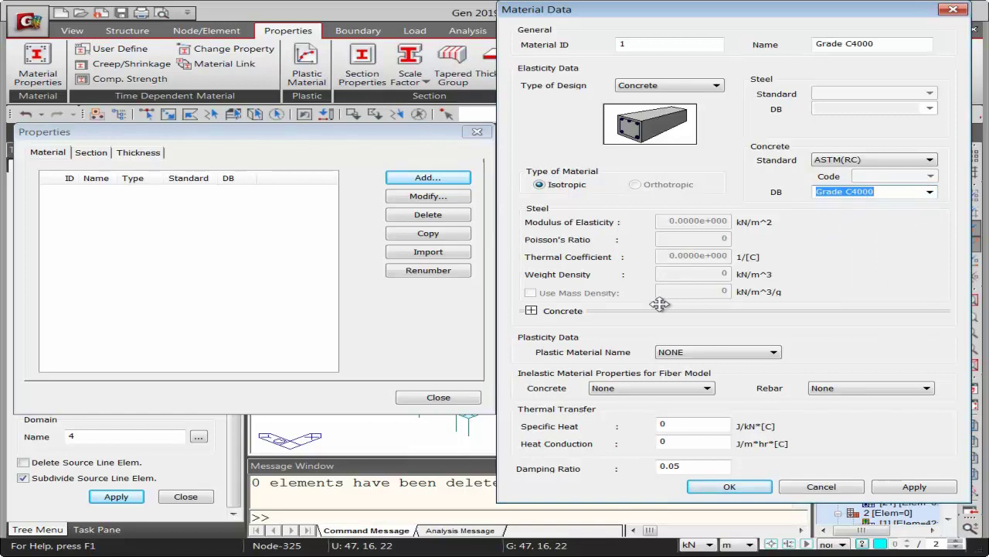
# Expand the concrete properties and switch the standard to None to try user-defined modulus, Poisson's ratio and weight density values
pyautogui.click(531, 310)
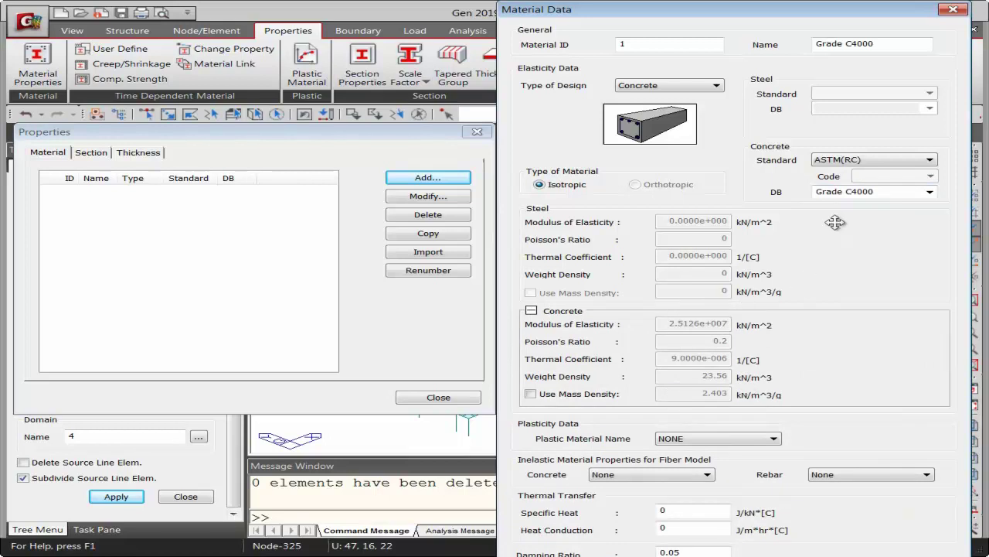
pyautogui.click(845, 163)
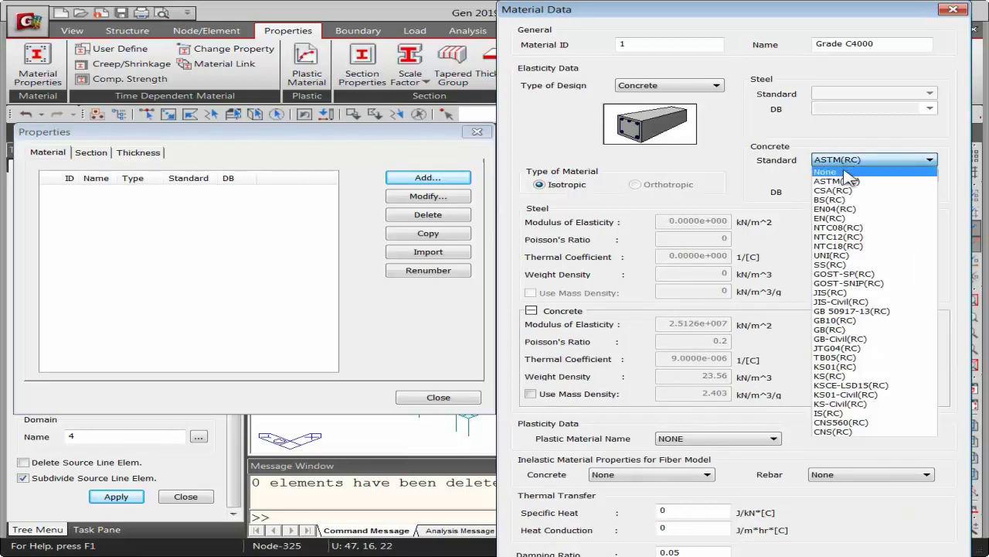
pyautogui.click(855, 170)
pyautogui.moveTo(699, 329); pyautogui.dragTo(727, 326)
pyautogui.click(698, 338)
pyautogui.moveTo(707, 359); pyautogui.dragTo(743, 377)
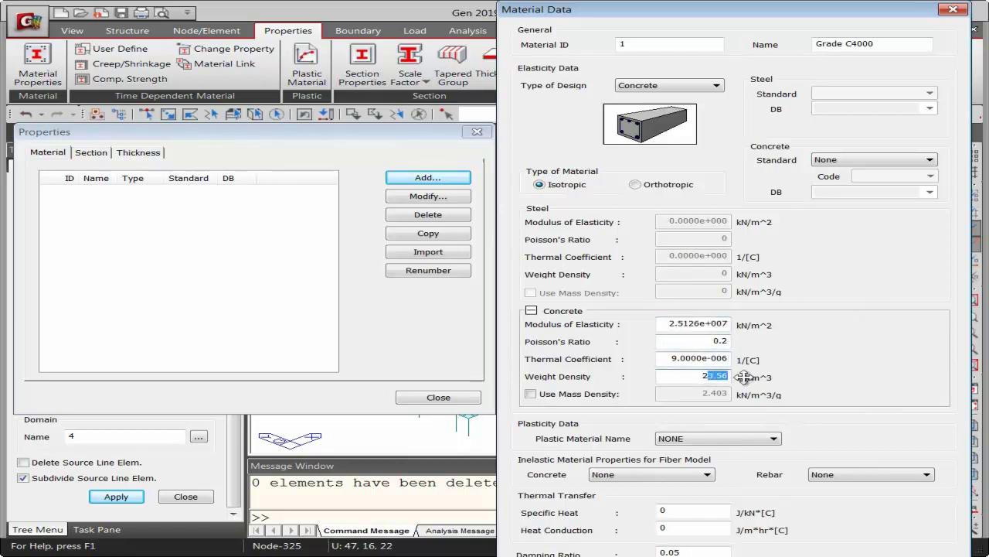
# Reselect the ASTM(RC) standard with Grade C4000 and add the concrete material to the material list
pyautogui.click(844, 161)
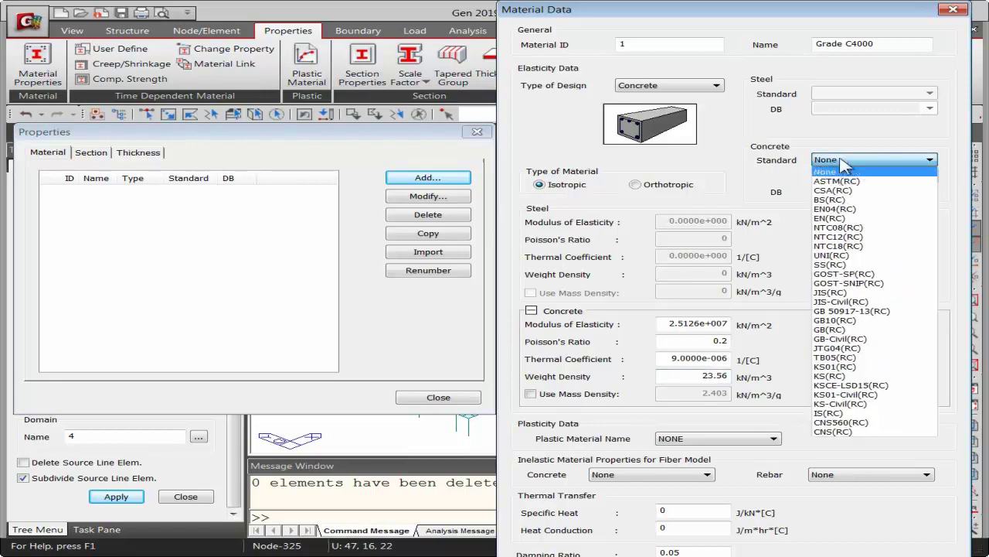
pyautogui.click(836, 181)
pyautogui.click(929, 191)
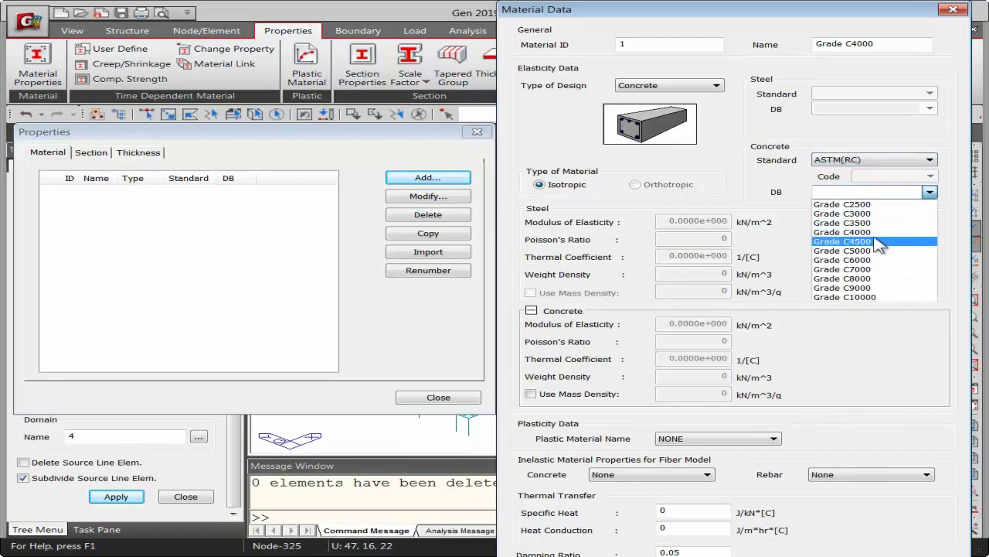
pyautogui.click(880, 243)
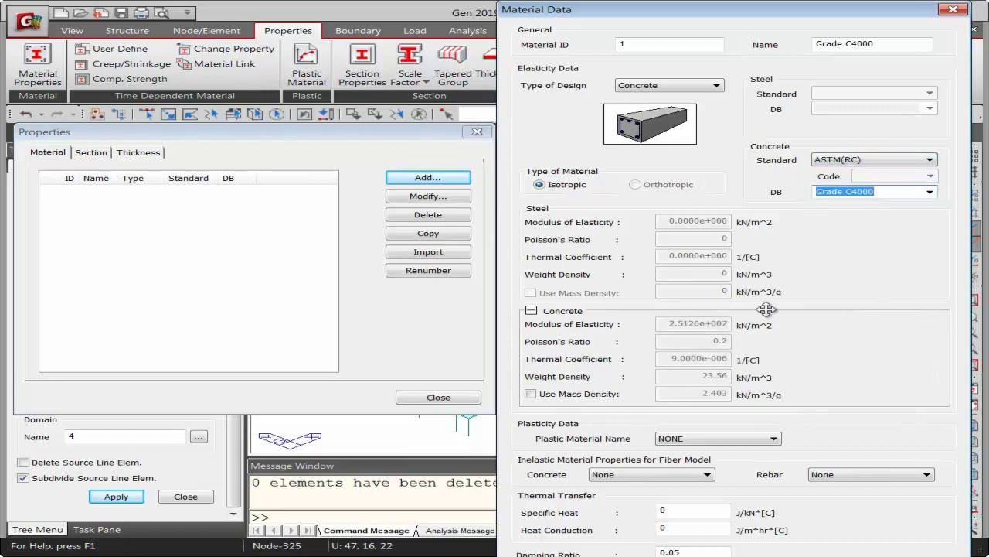
pyautogui.click(531, 311)
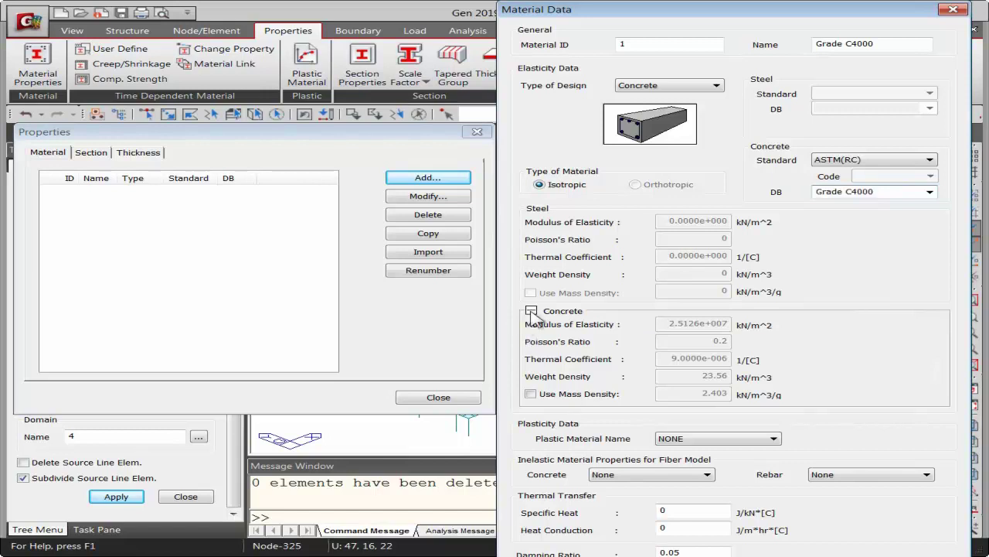
pyautogui.click(726, 487)
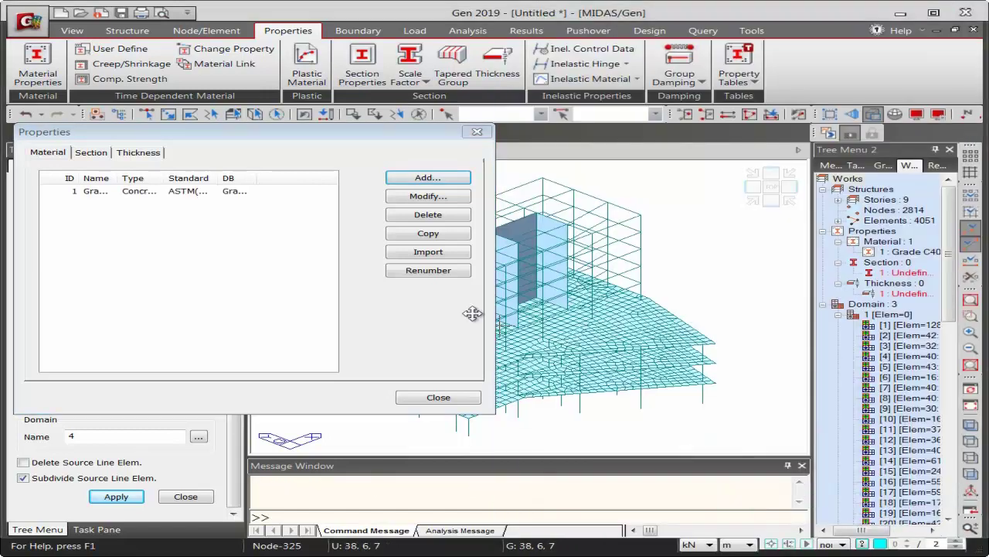
pyautogui.click(108, 195)
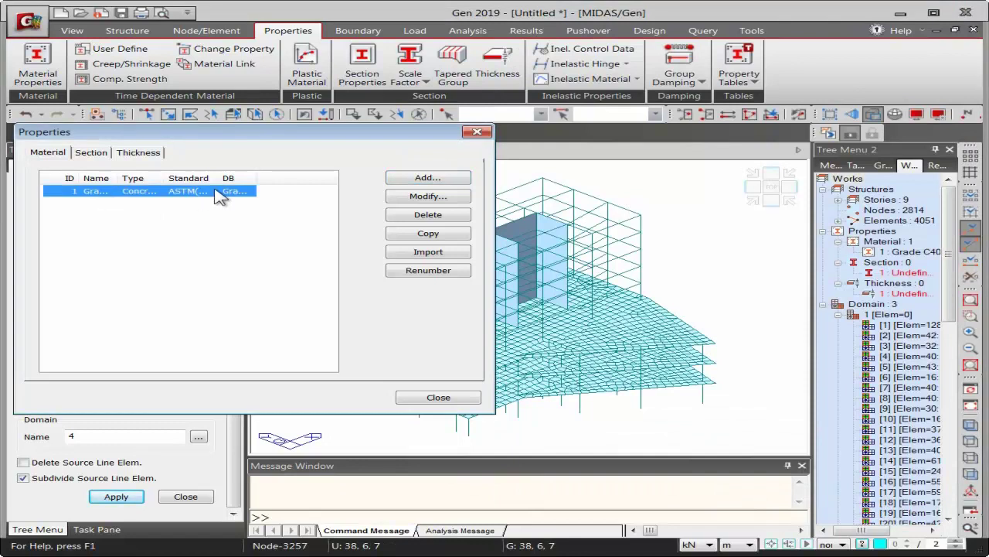
# Add a user-defined Solid Rectangle section named Beam with H 0.6 m and B 0.3 m
pyautogui.click(91, 153)
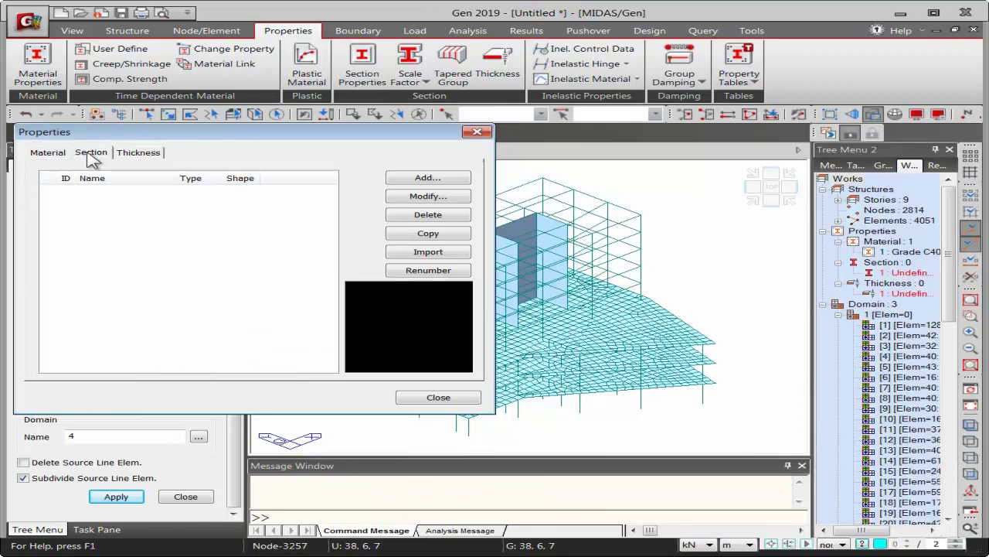
pyautogui.click(411, 181)
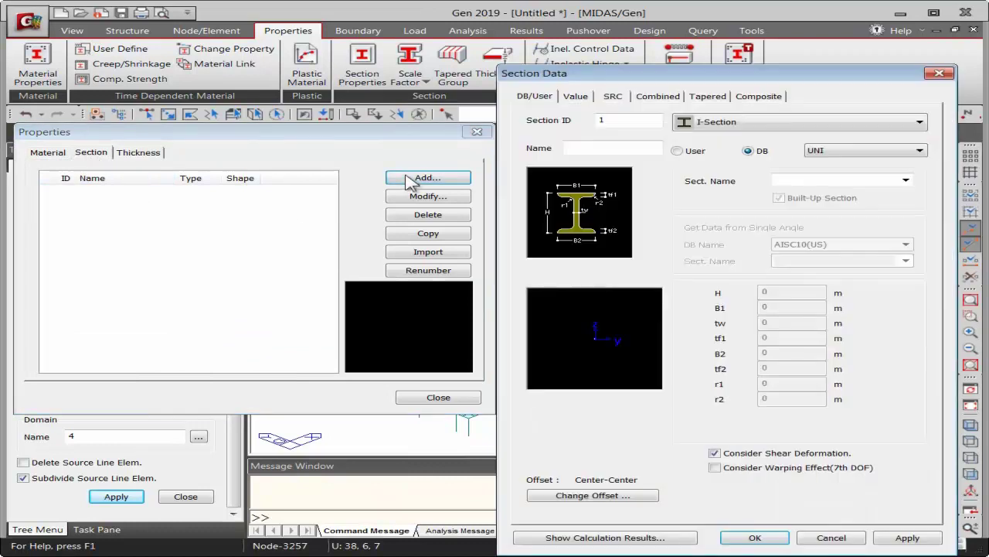
pyautogui.click(727, 127)
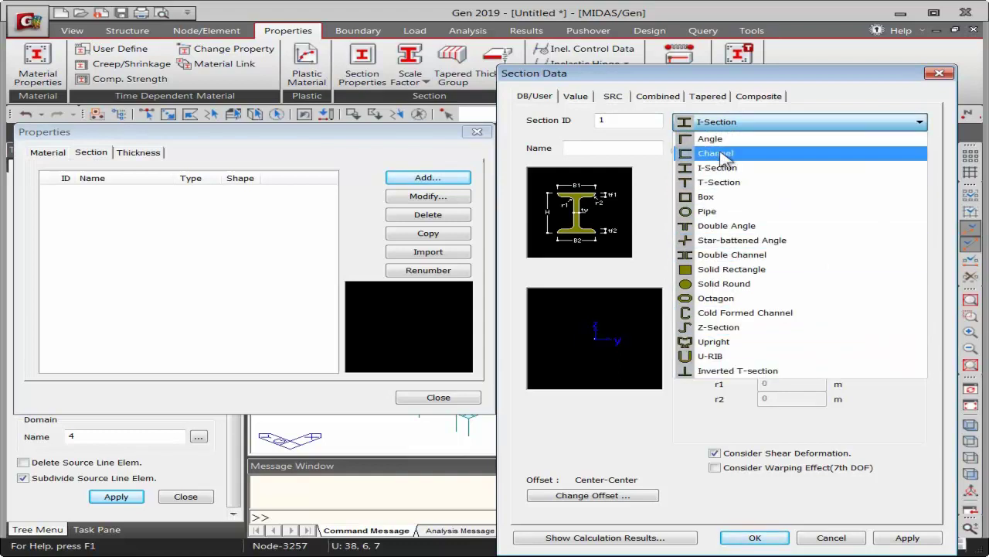
pyautogui.click(717, 270)
pyautogui.click(616, 149)
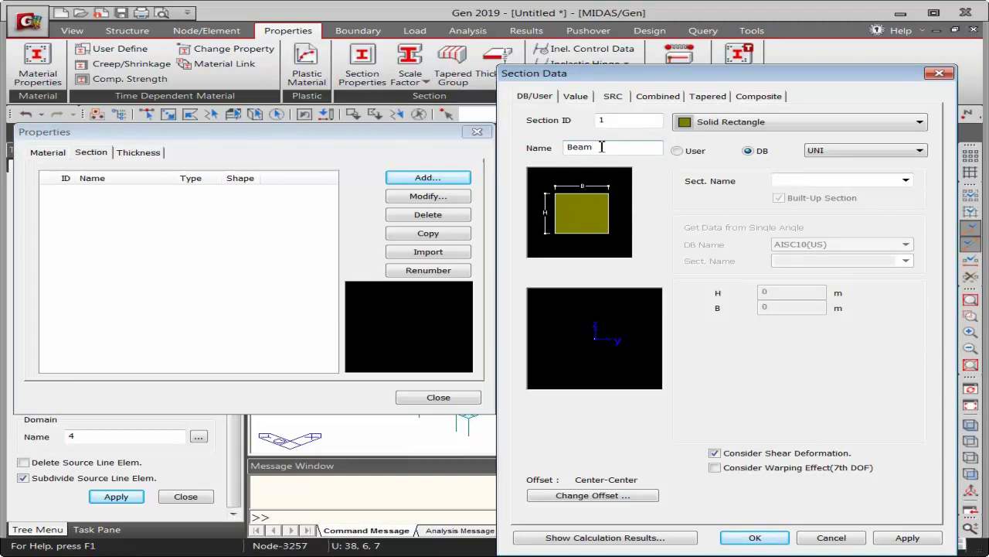
pyautogui.click(700, 151)
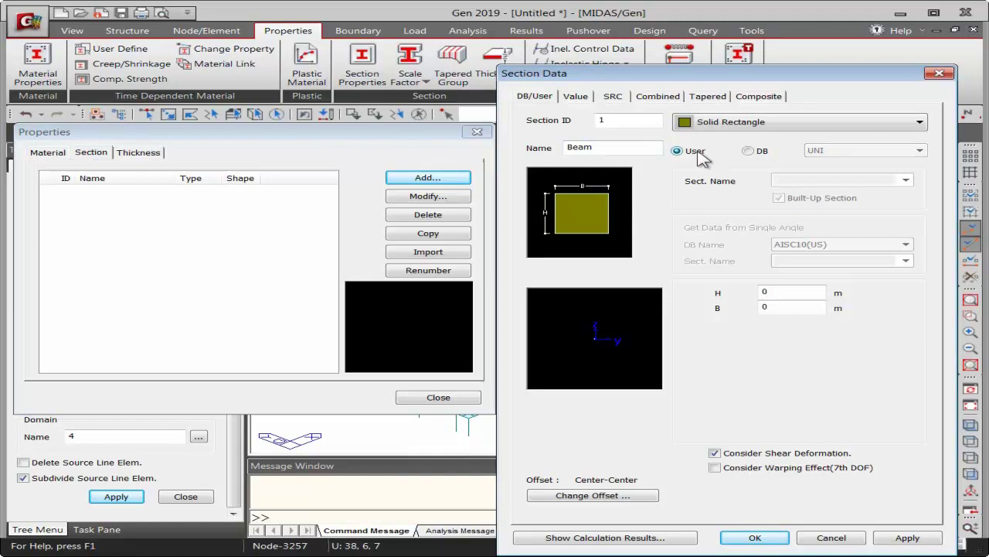
pyautogui.click(793, 292)
pyautogui.write('.6')
pyautogui.click(790, 308)
pyautogui.write('.3')
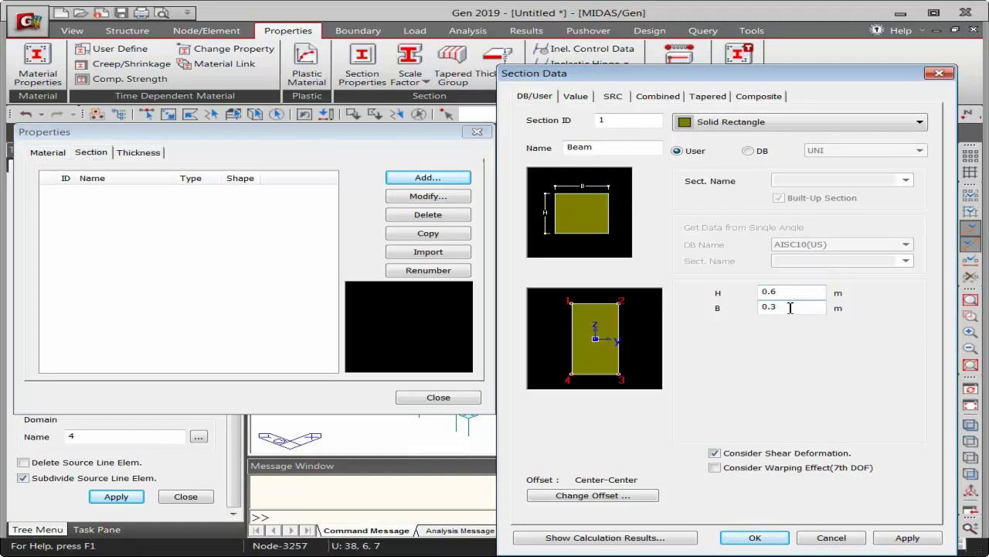
pyautogui.click(895, 538)
# Add a Solid Rectangle section named Column with H 0.4 m and B 0.5 m, and preview both listed sections
pyautogui.doubleClick(633, 152)
pyautogui.write('Column')
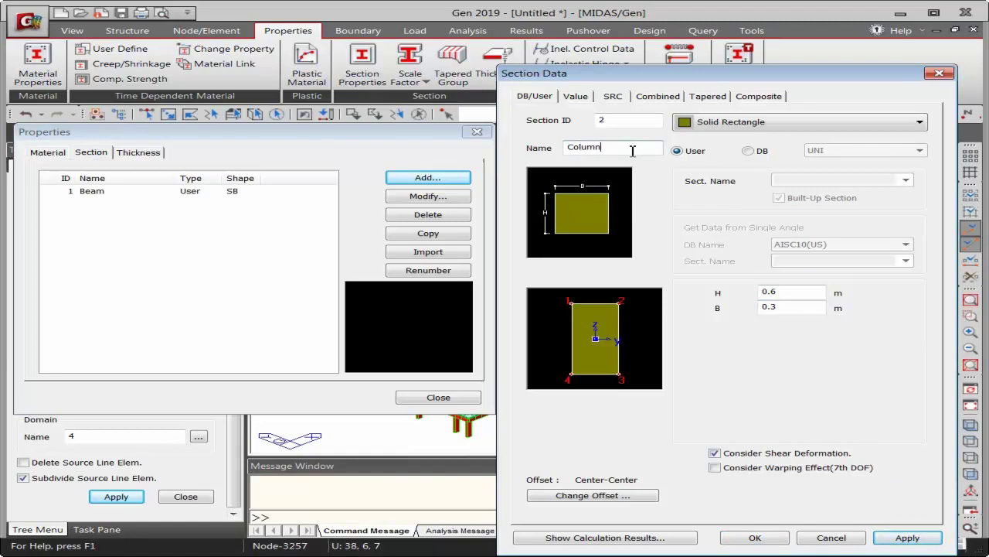
pyautogui.click(780, 290)
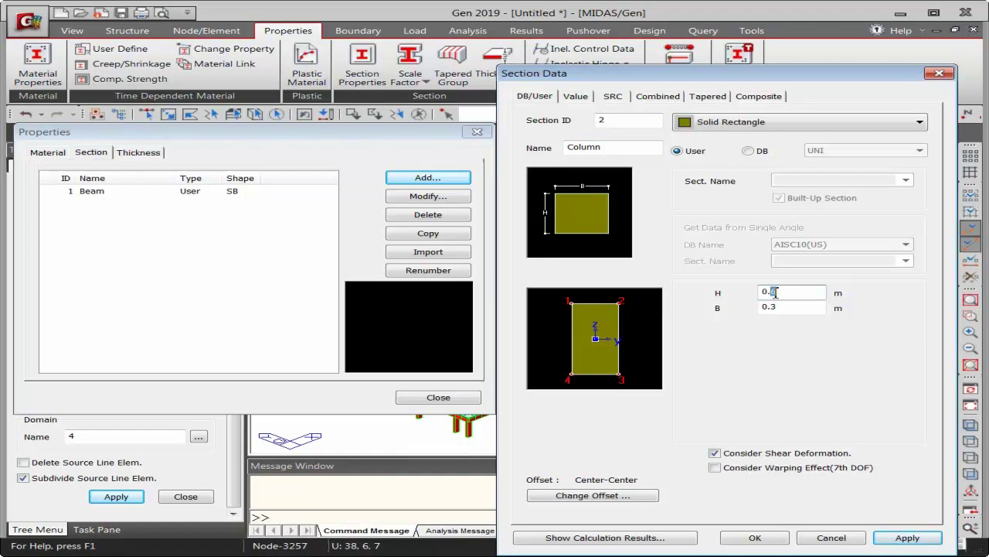
pyautogui.write('4')
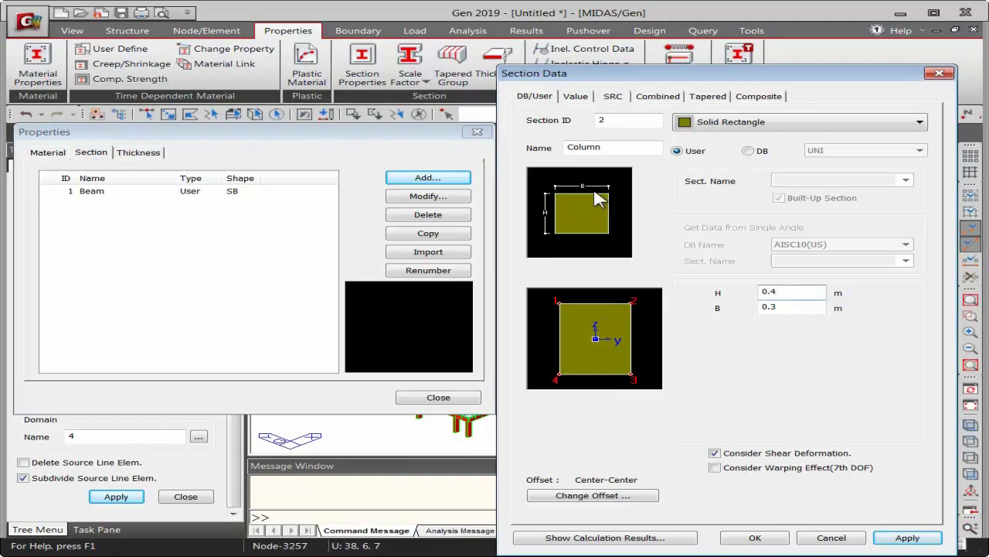
pyautogui.moveTo(770, 308); pyautogui.dragTo(776, 309)
pyautogui.write('5')
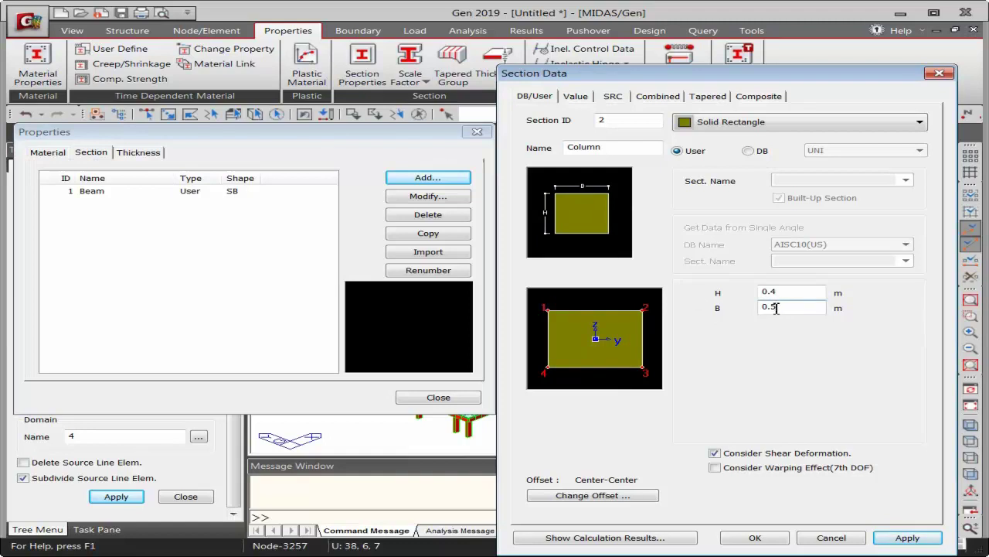
pyautogui.click(758, 537)
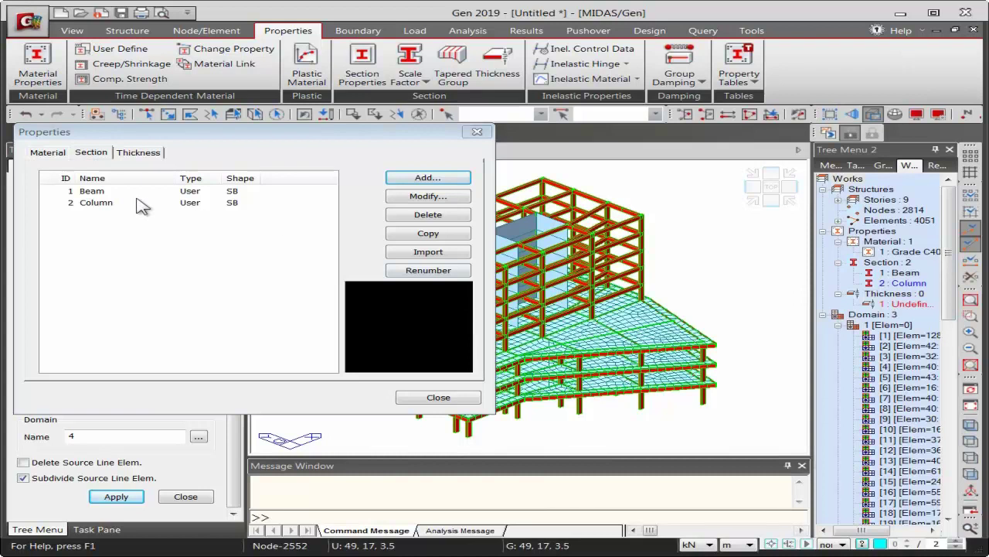
pyautogui.click(96, 192)
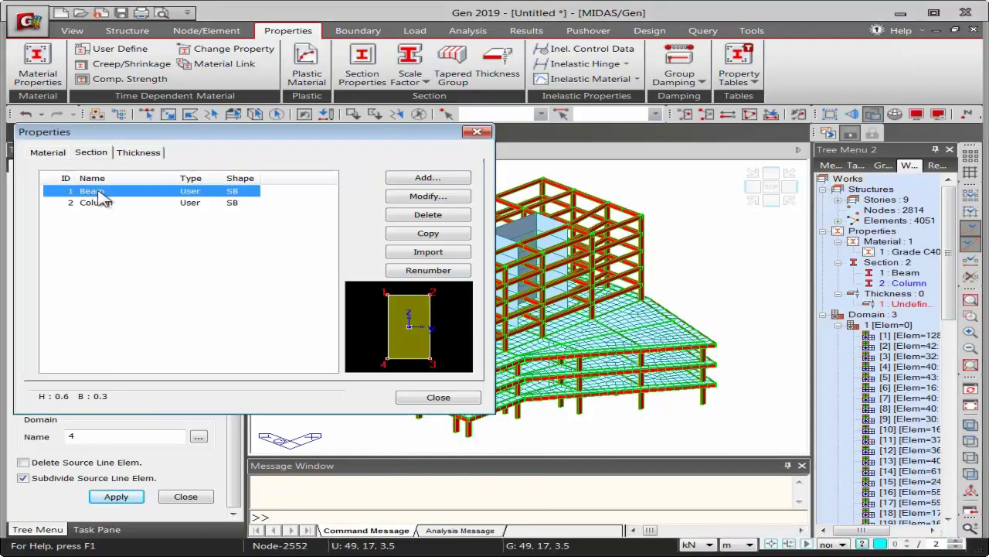
pyautogui.click(106, 207)
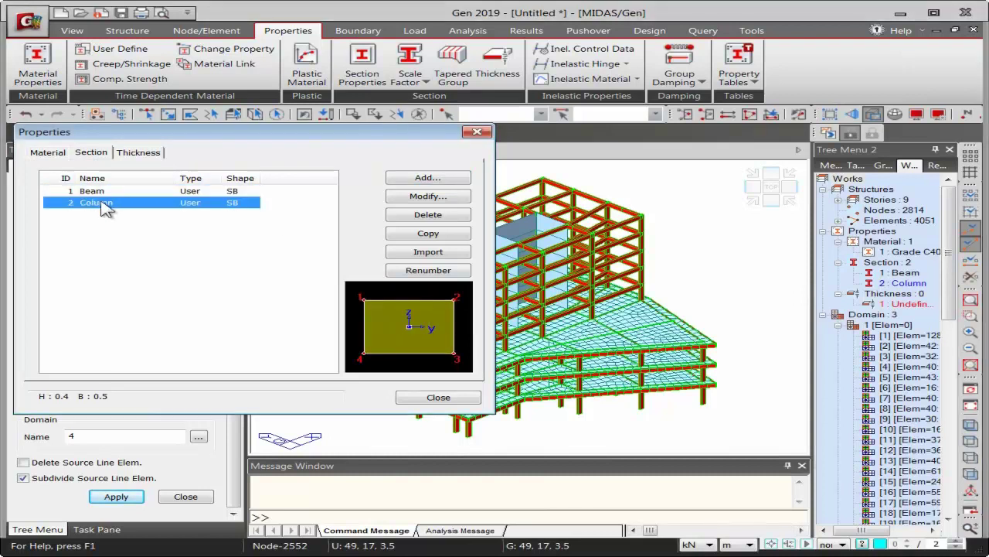
# Add two in-plane and out-of-plane thicknesses, 0.3 m and 0.12 m, and close the properties after checking the material list
pyautogui.click(131, 155)
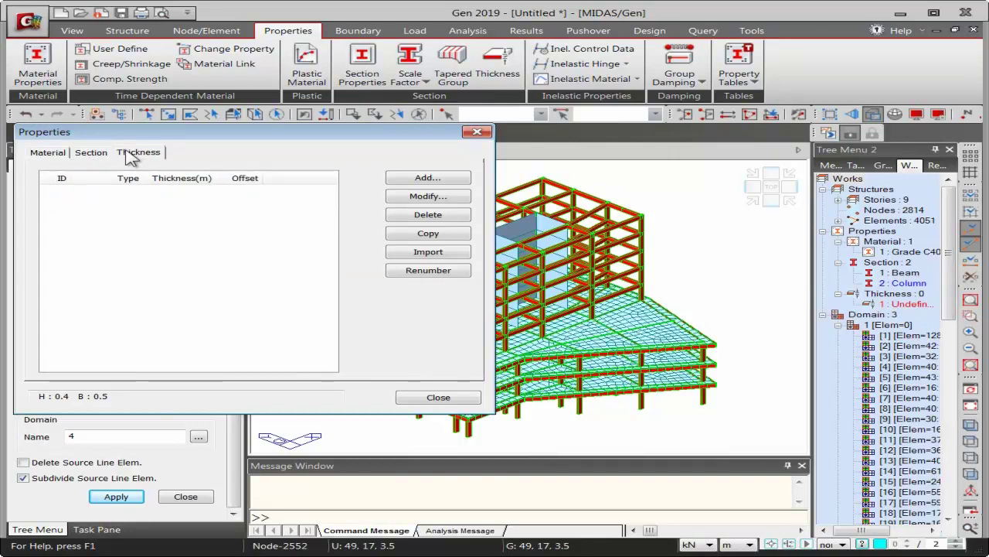
pyautogui.click(426, 178)
pyautogui.click(709, 206)
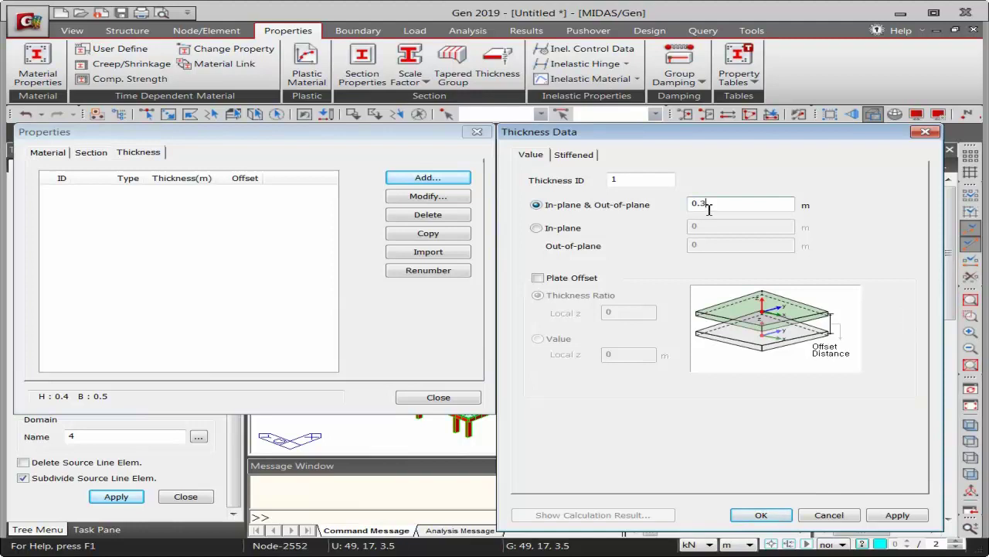
pyautogui.click(909, 519)
pyautogui.click(710, 206)
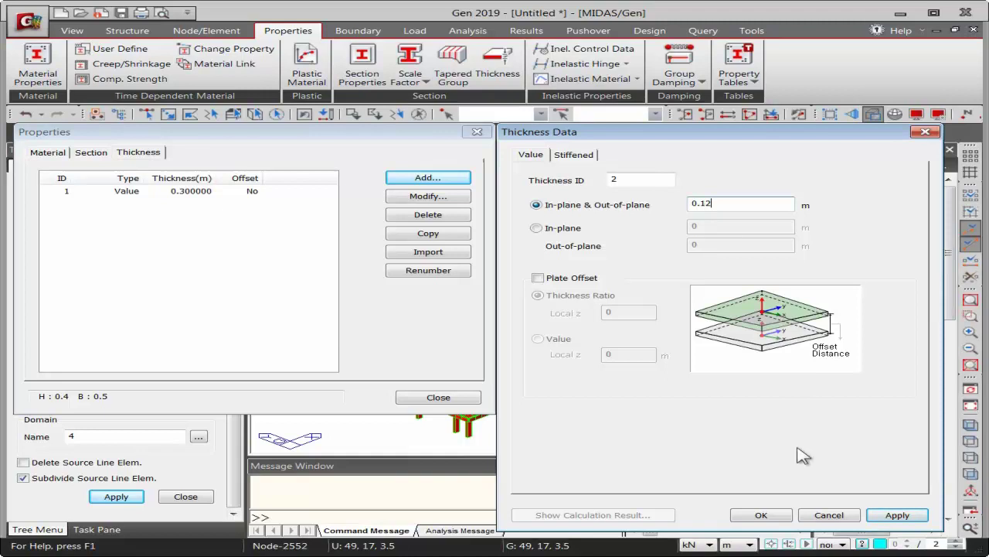
pyautogui.click(782, 516)
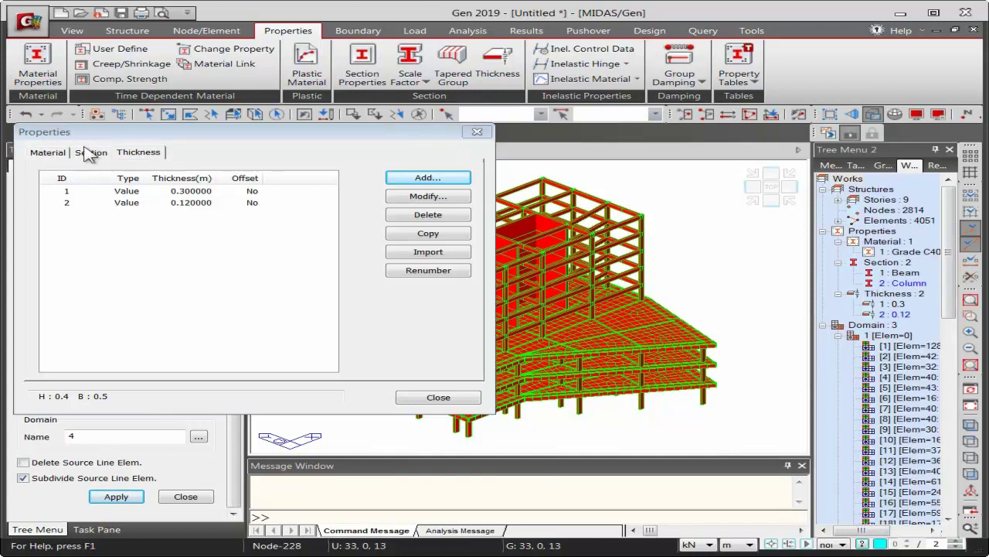
pyautogui.click(54, 155)
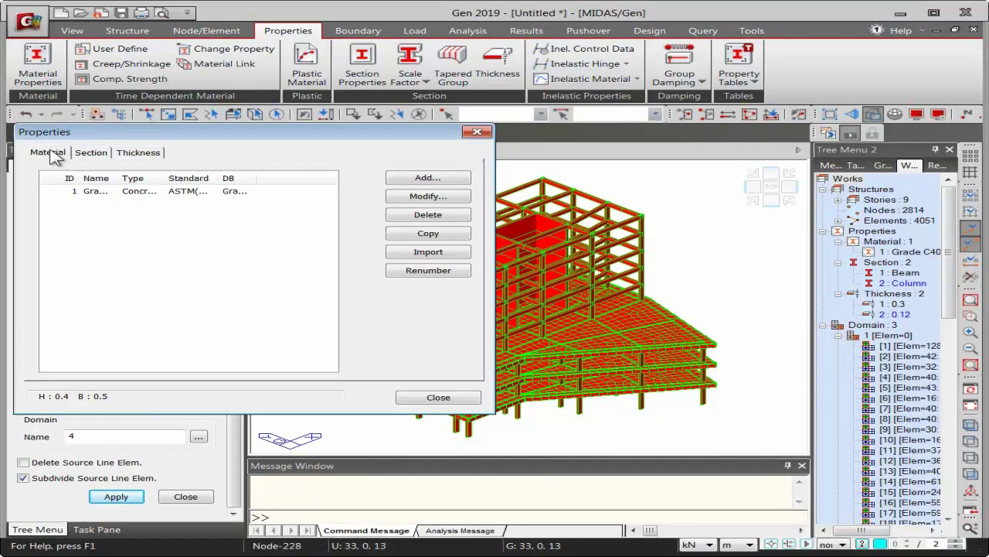
pyautogui.click(431, 400)
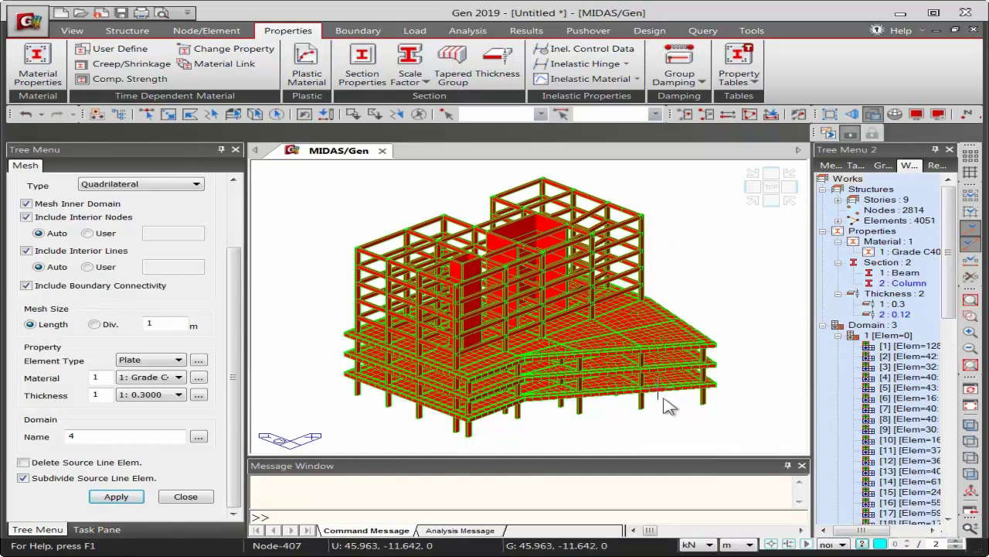
# Set the element drawing colours to random colours by section/thickness in the display options
pyautogui.moveTo(668, 408)
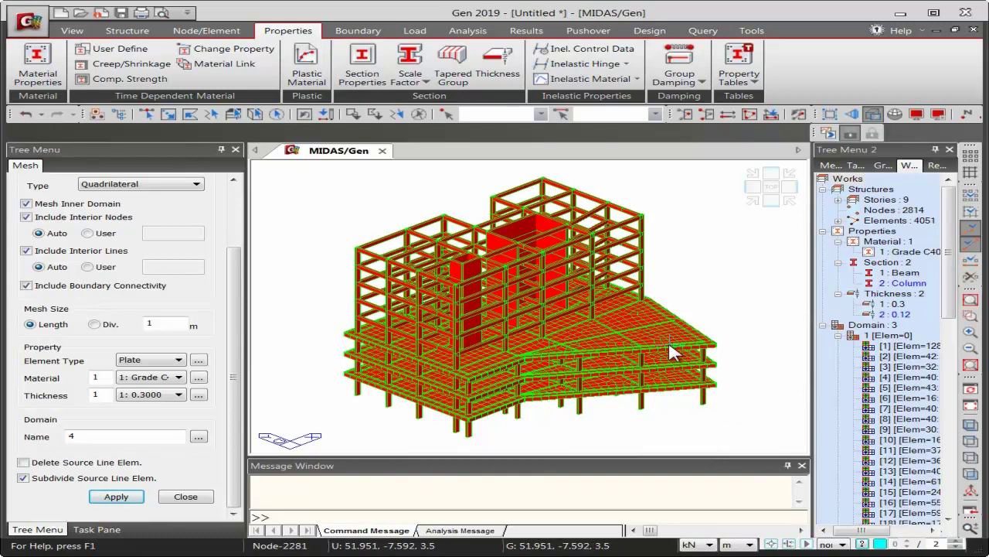
pyautogui.click(943, 114)
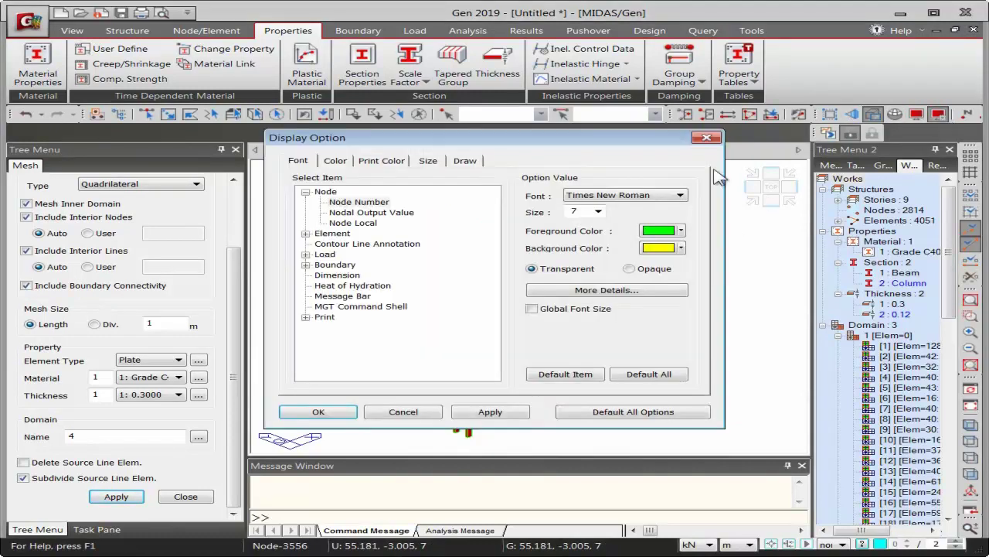
pyautogui.click(466, 161)
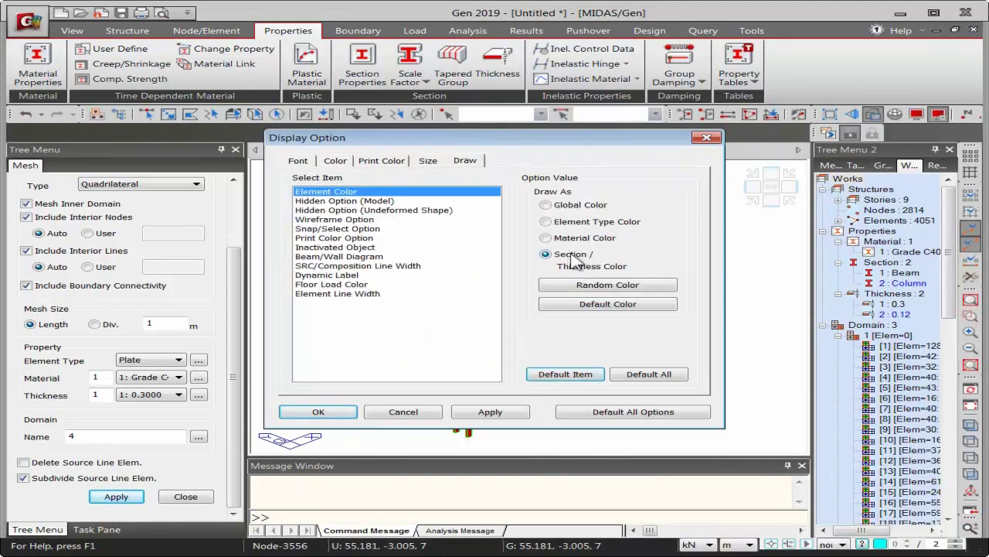
pyautogui.click(595, 285)
pyautogui.click(510, 413)
pyautogui.click(318, 411)
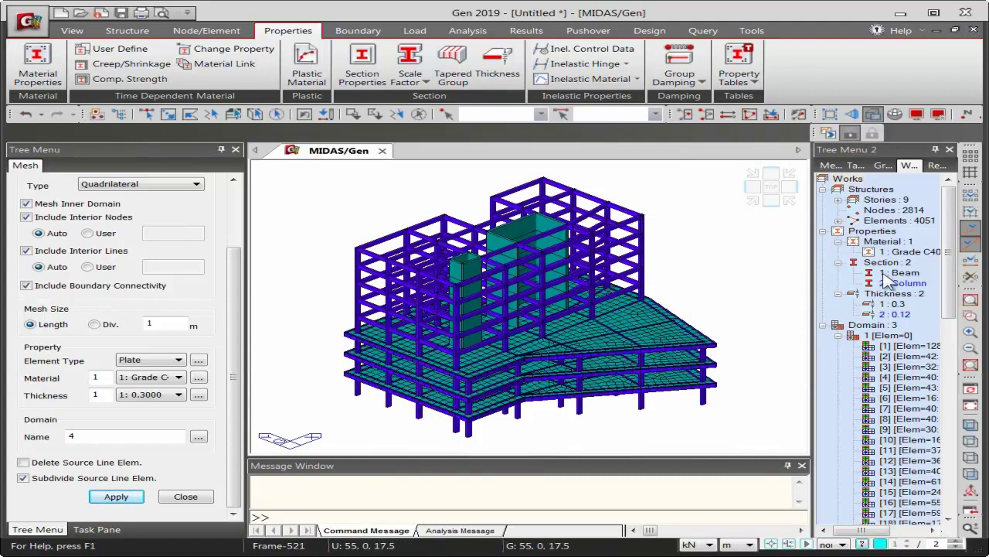
# Select all elements running in the z direction using the selection filter and assign them the Column section
pyautogui.moveTo(811, 267); pyautogui.dragTo(787, 267)
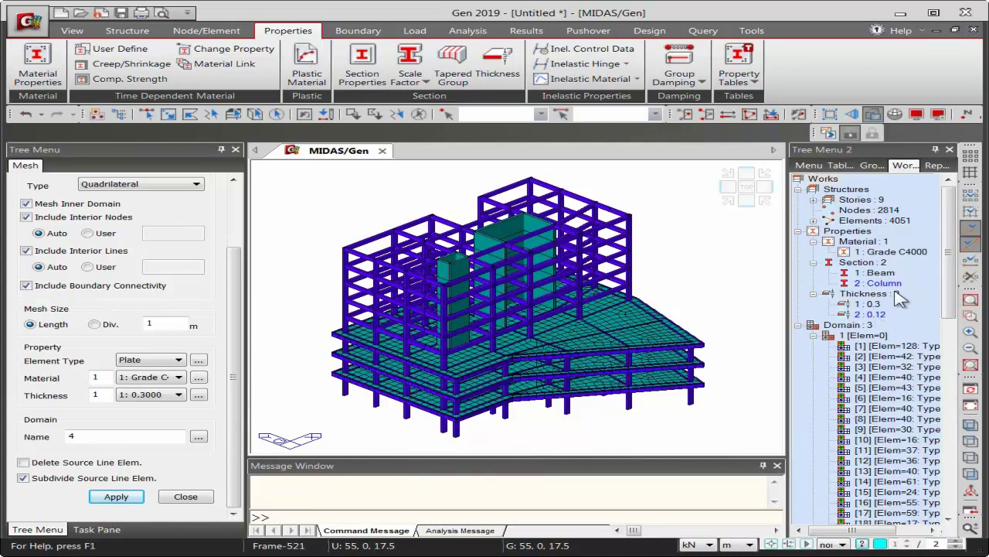
pyautogui.click(881, 283)
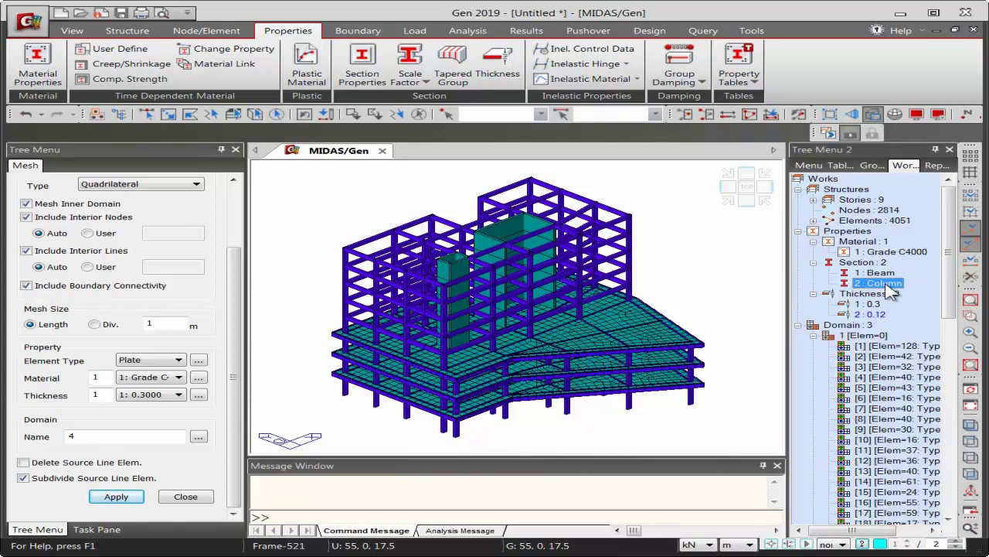
pyautogui.click(834, 545)
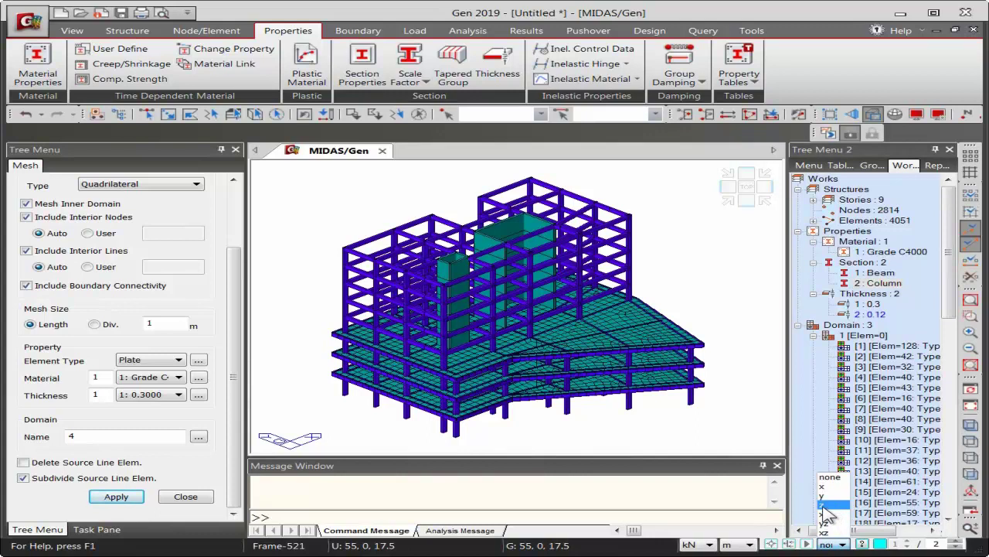
pyautogui.click(824, 504)
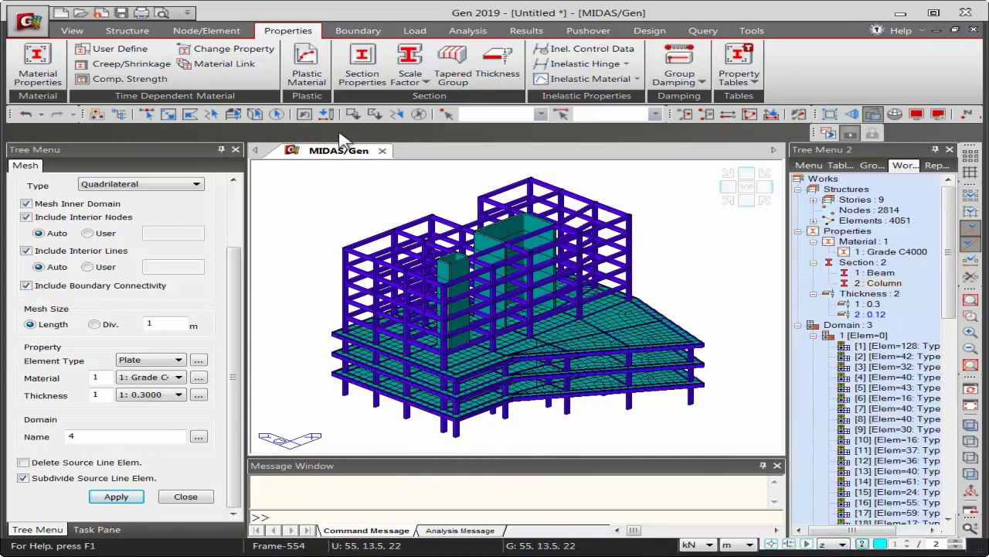
pyautogui.click(280, 116)
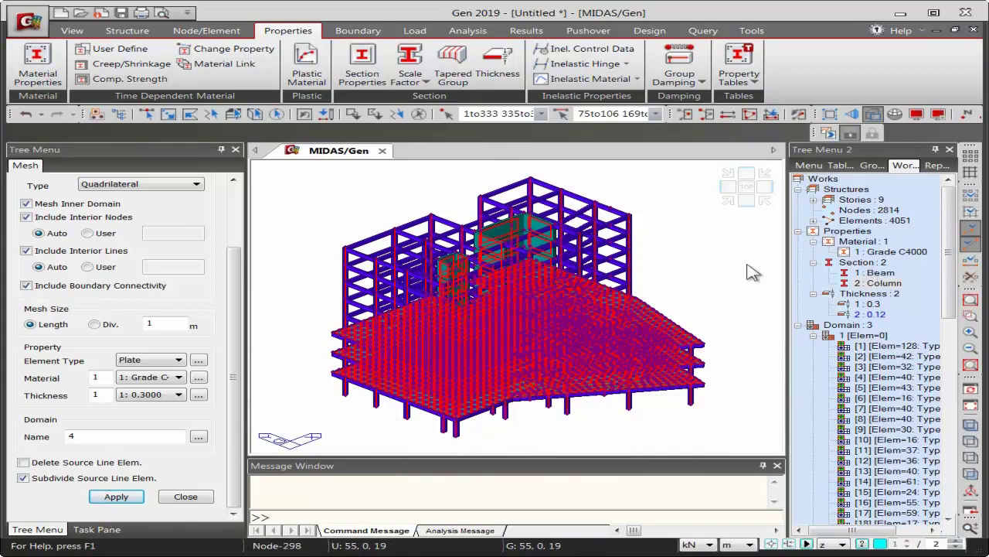
pyautogui.scroll(3, 611, 226)
pyautogui.scroll(3, 609, 224)
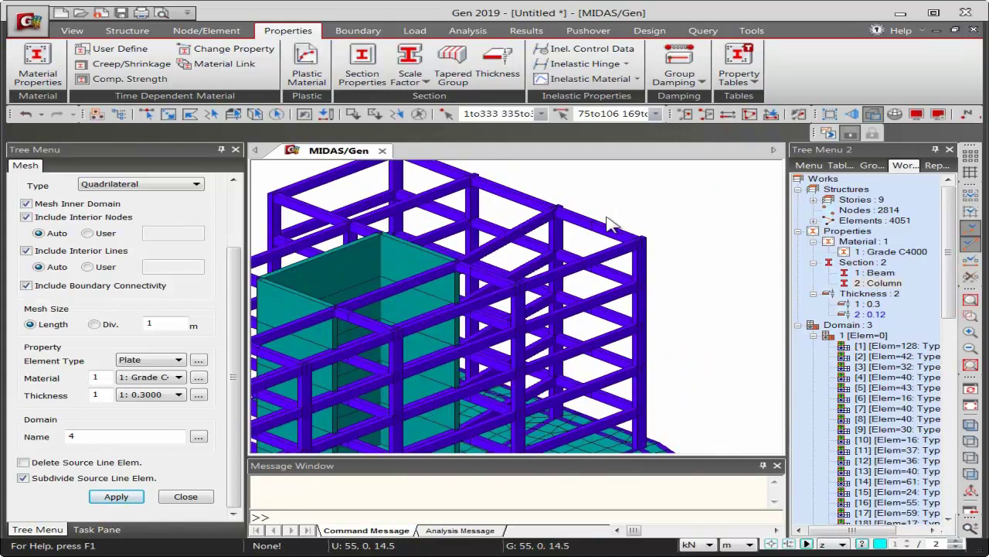
pyautogui.scroll(2, 560, 330)
pyautogui.scroll(2, 560, 330)
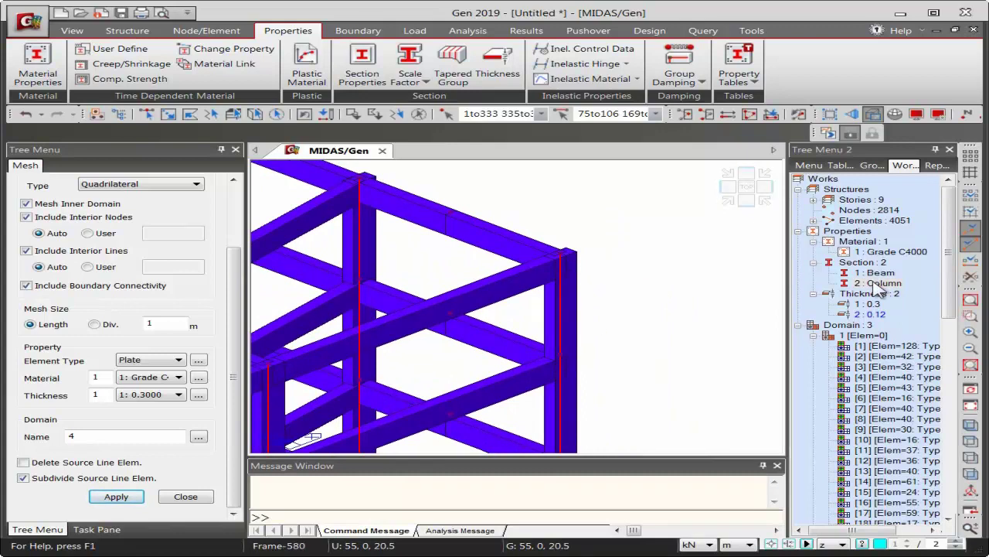
pyautogui.moveTo(875, 286); pyautogui.dragTo(677, 231)
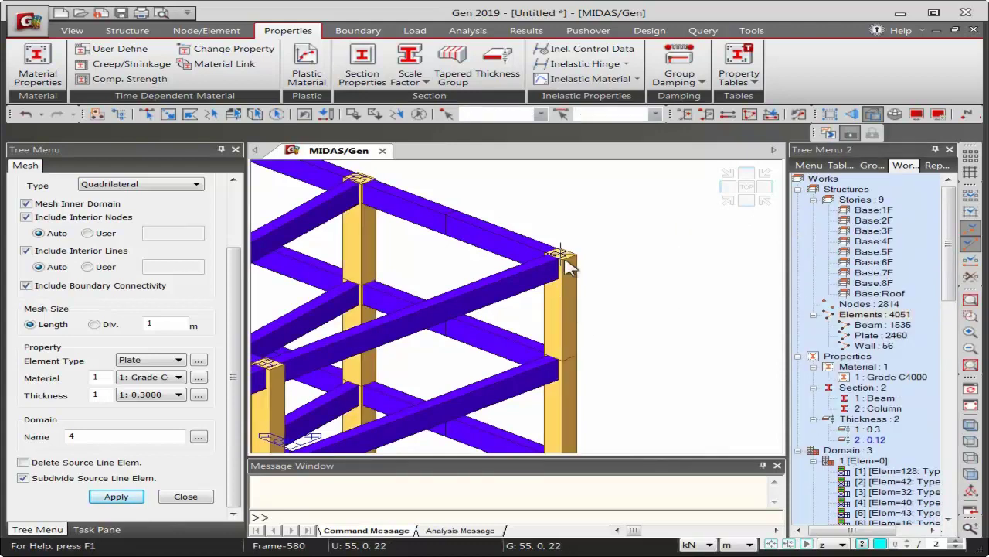
# Select all plate elements and assign them the 0.12 m thickness
pyautogui.scroll(-5, 585, 343)
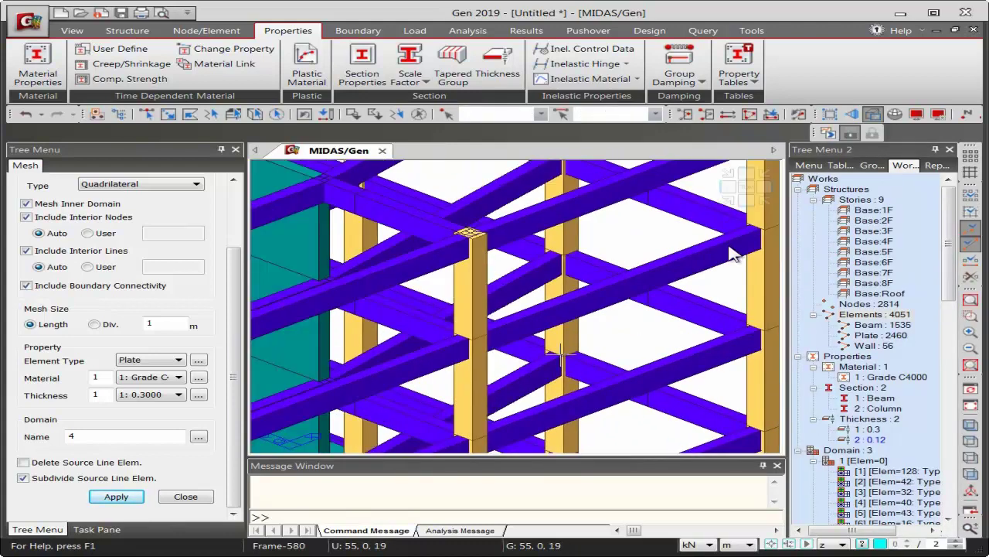
pyautogui.scroll(-2, 732, 256)
pyautogui.keyDown('ctrl'); pyautogui.moveTo(729, 263); pyautogui.dragTo(651, 338, button='middle'); pyautogui.keyUp('ctrl')
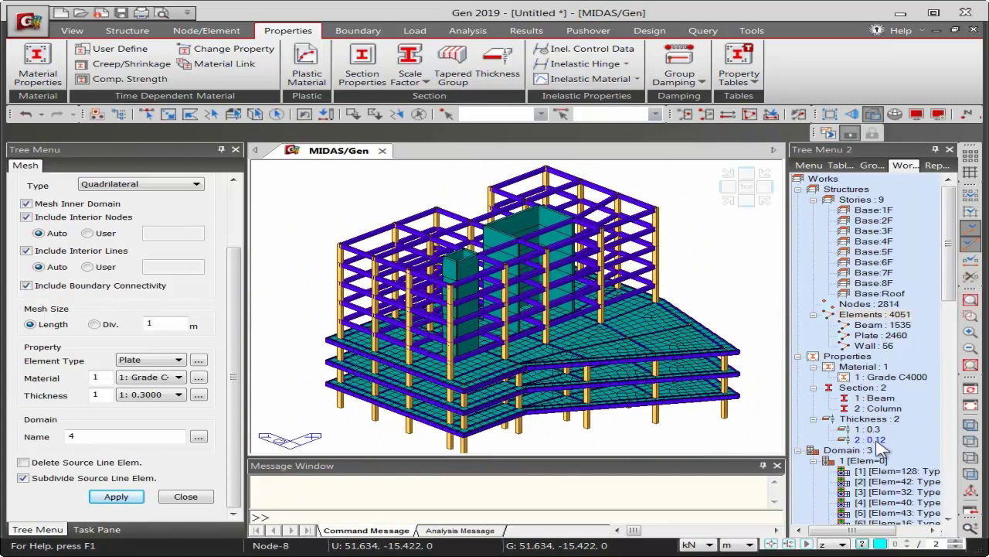
pyautogui.click(866, 339)
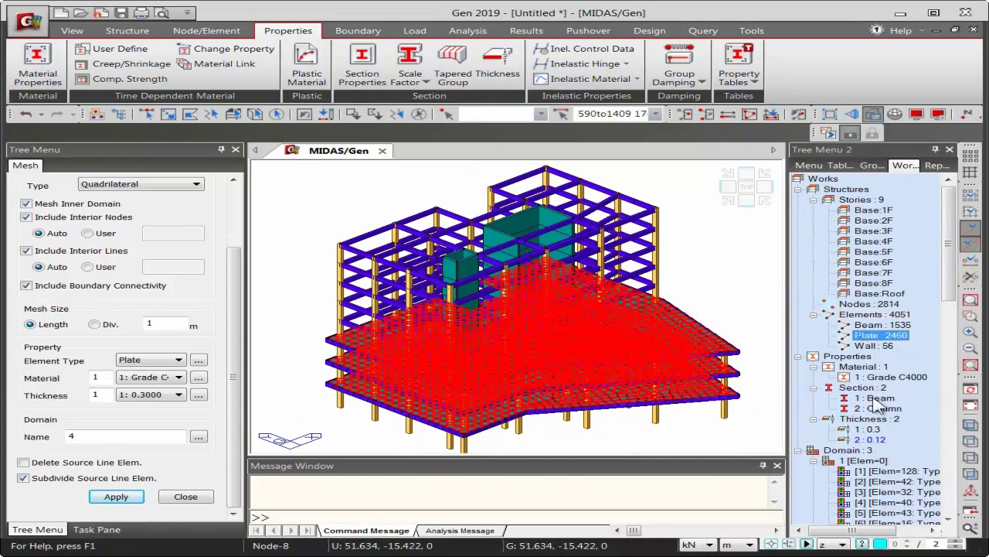
pyautogui.click(868, 440)
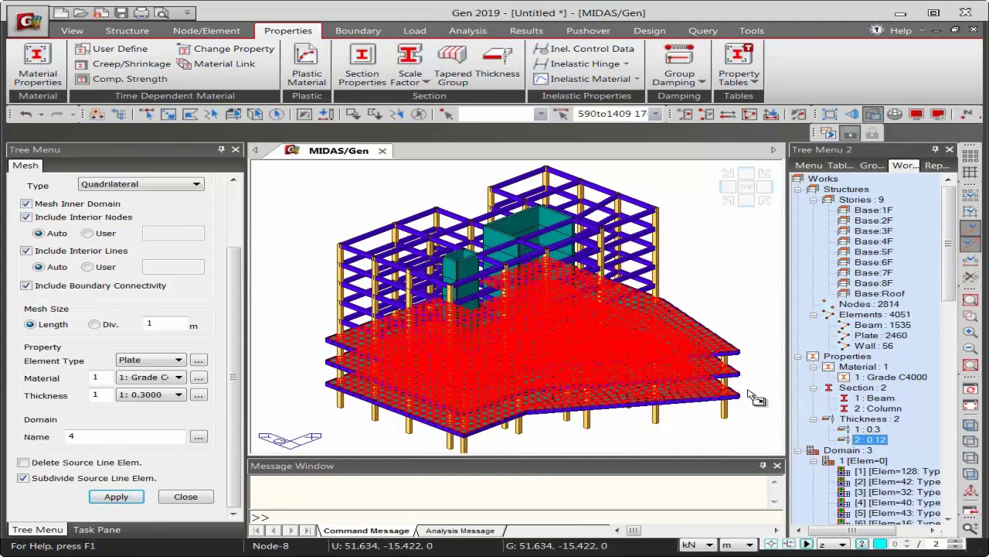
pyautogui.moveTo(749, 394); pyautogui.dragTo(745, 389)
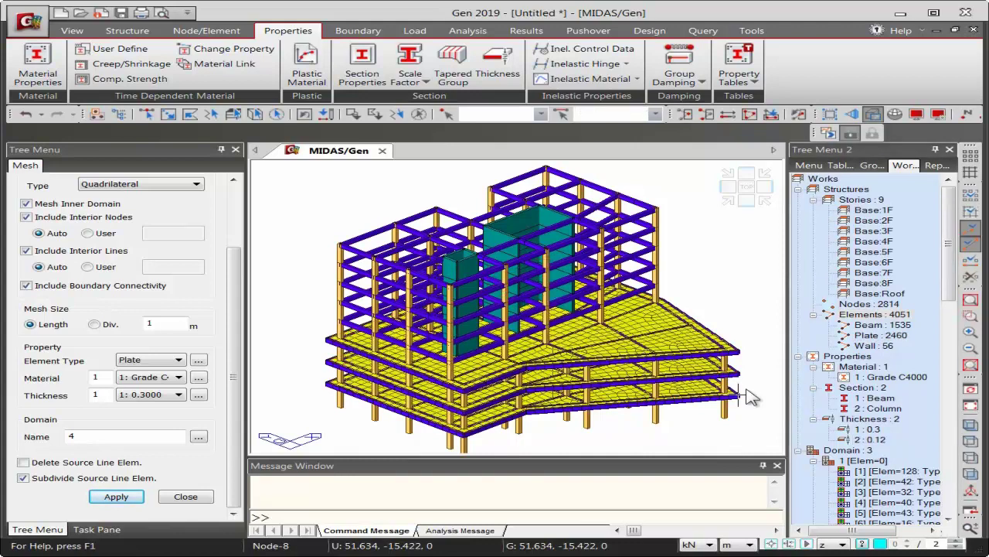
# Examine the slabs, beams and columns up close to check the assigned thickness and sections
pyautogui.keyDown('ctrl'); pyautogui.moveTo(729, 349); pyautogui.dragTo(668, 307, button='middle'); pyautogui.keyUp('ctrl')
pyautogui.scroll(6, 668, 308)
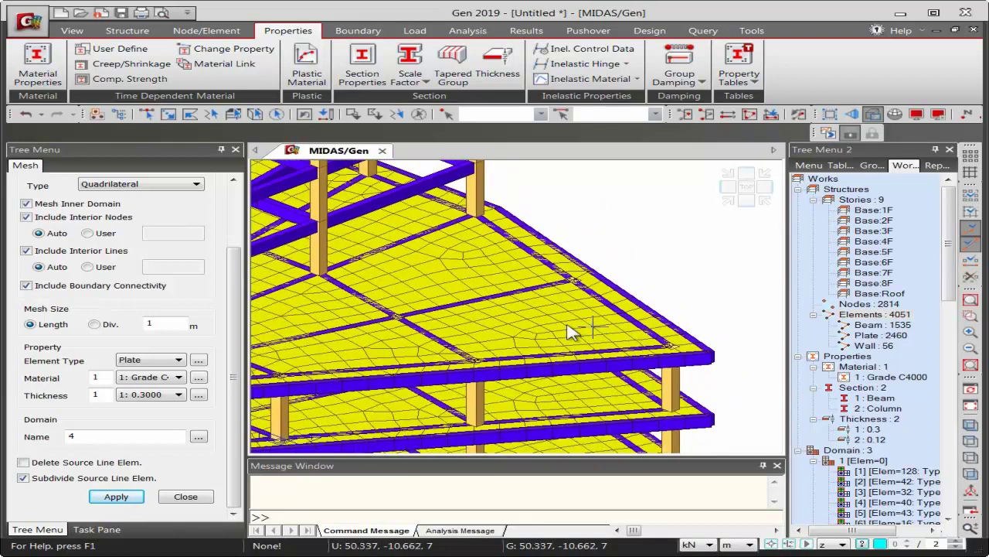
pyautogui.scroll(5, 572, 332)
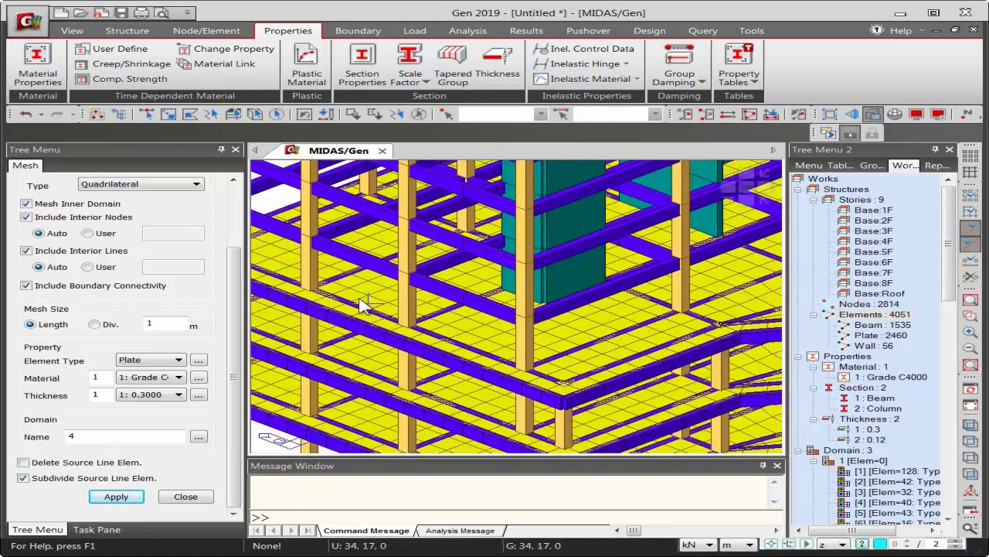
pyautogui.scroll(4, 711, 292)
pyautogui.scroll(-3, 682, 247)
pyautogui.scroll(-7, 530, 327)
pyautogui.moveTo(527, 325); pyautogui.dragTo(502, 309, button='middle')
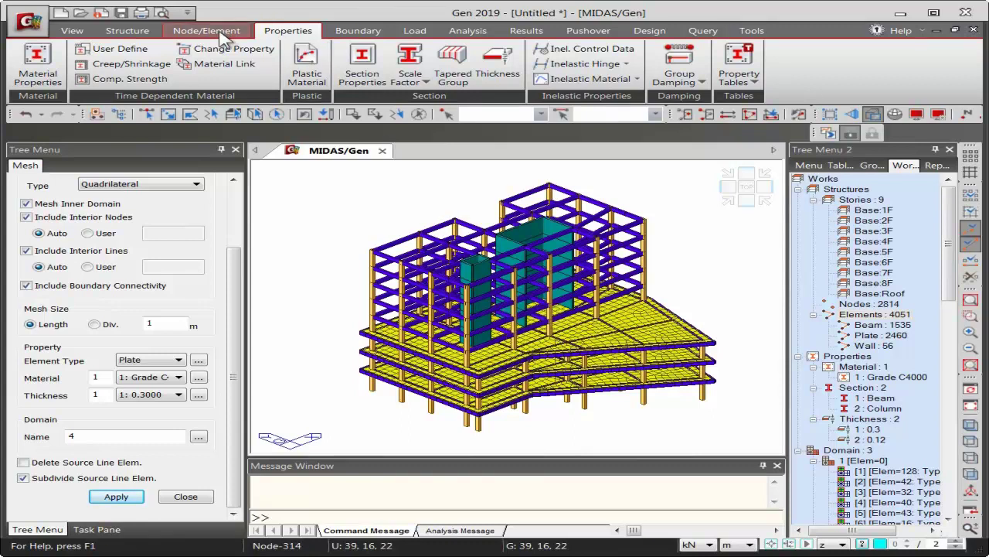
# Activate only the plate elements and view the floor slabs from the top
pyautogui.click(223, 35)
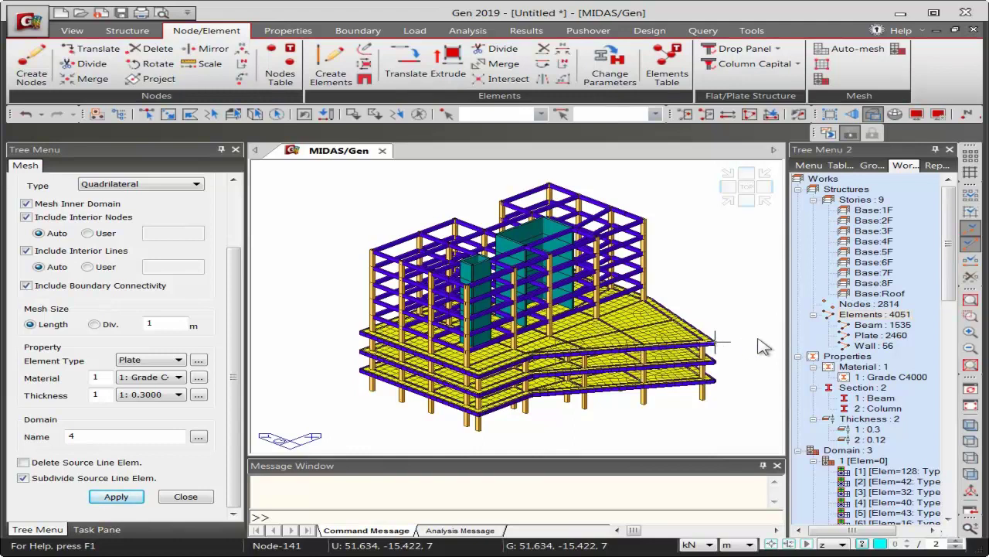
pyautogui.click(864, 336)
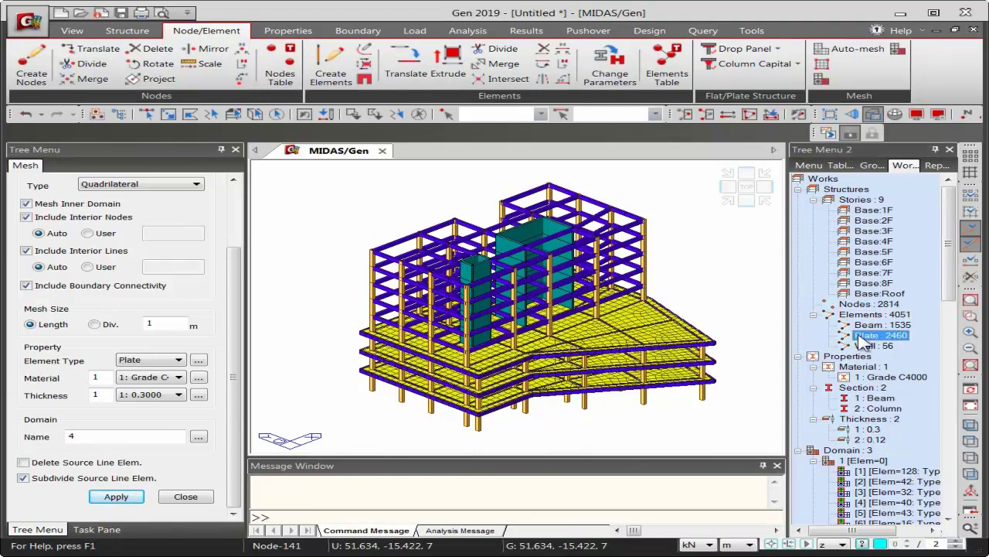
pyautogui.rightClick(873, 345)
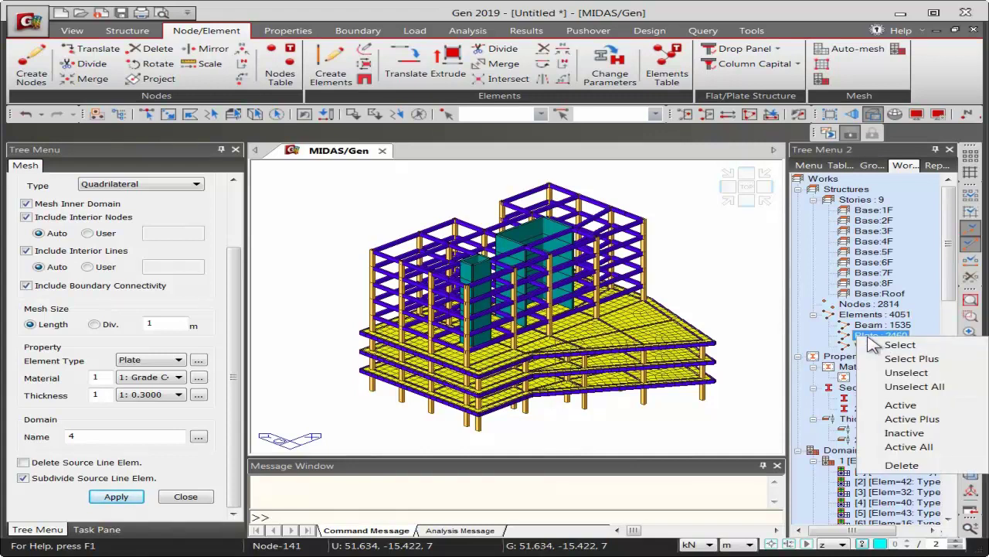
pyautogui.click(901, 406)
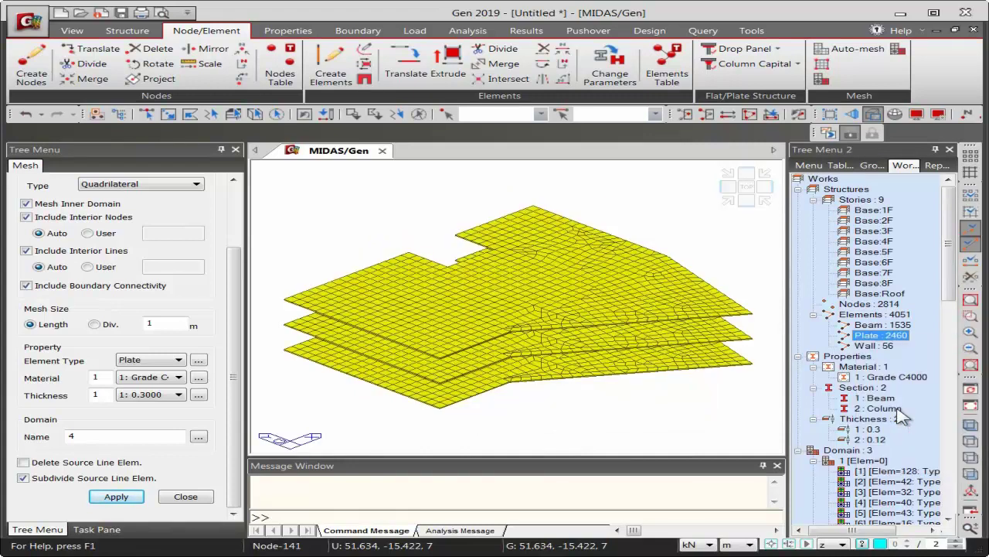
pyautogui.click(750, 193)
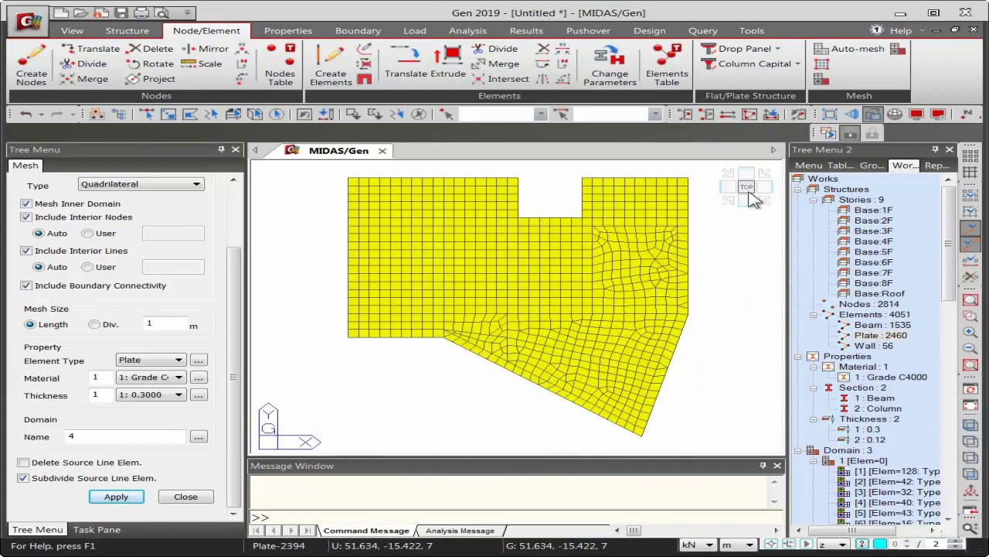
# Display the local axes of the plate elements and inspect them near the slab's pointed corner
pyautogui.click(917, 113)
pyautogui.click(386, 122)
pyautogui.click(350, 278)
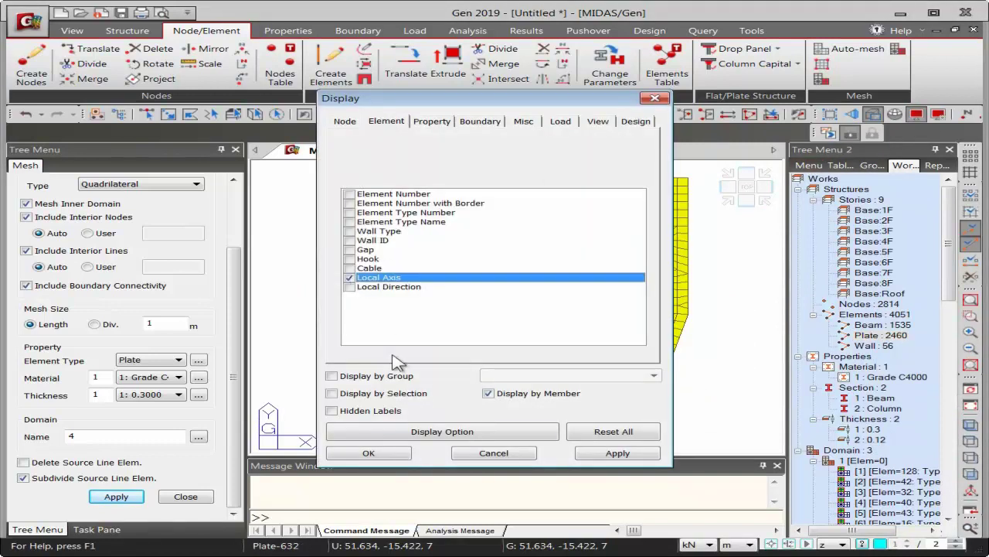
pyautogui.click(368, 452)
pyautogui.scroll(3, 629, 331)
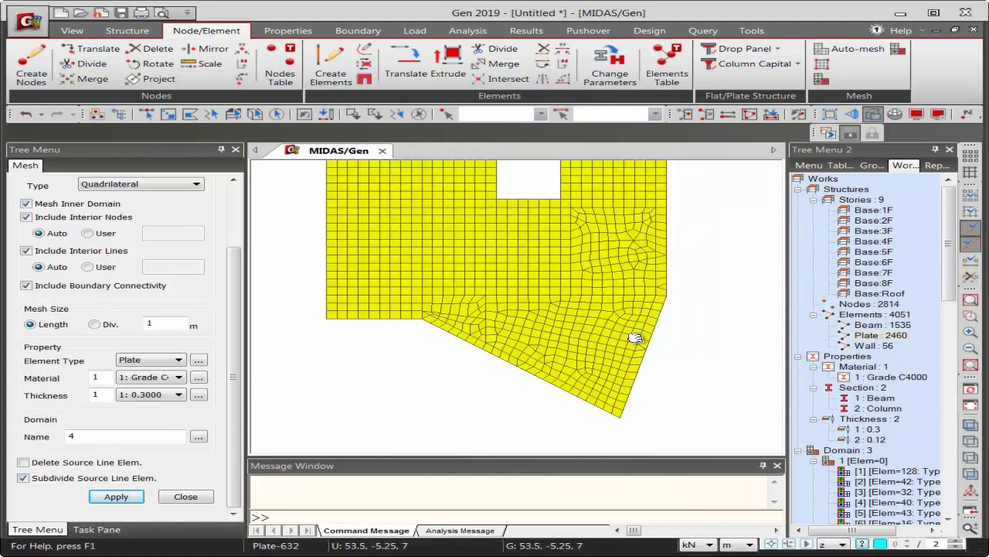
pyautogui.scroll(3, 603, 397)
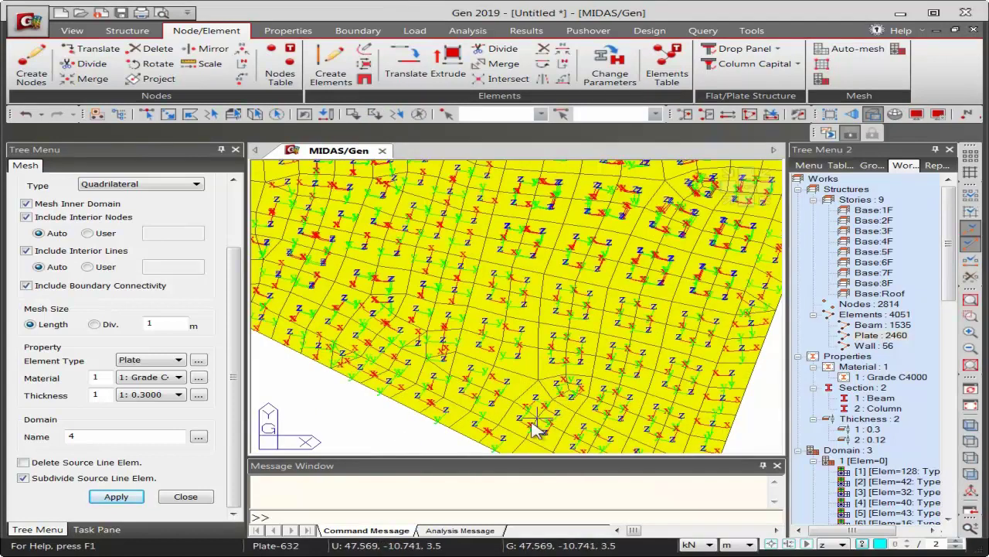
pyautogui.moveTo(570, 376); pyautogui.dragTo(394, 273, button='middle')
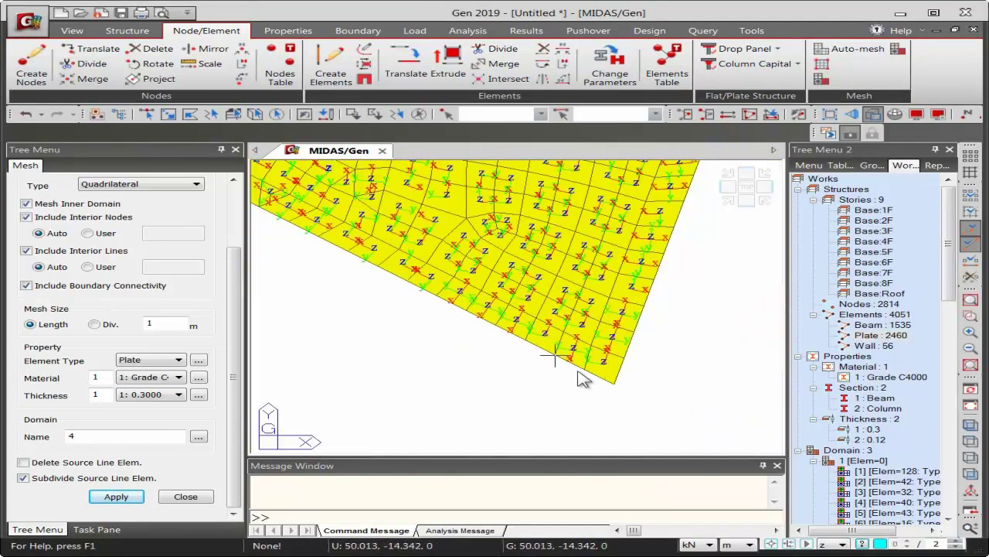
# Inspect the orientation of the plate elements' local axes across the regular and irregular mesh regions of the slab
pyautogui.scroll(2, 595, 224)
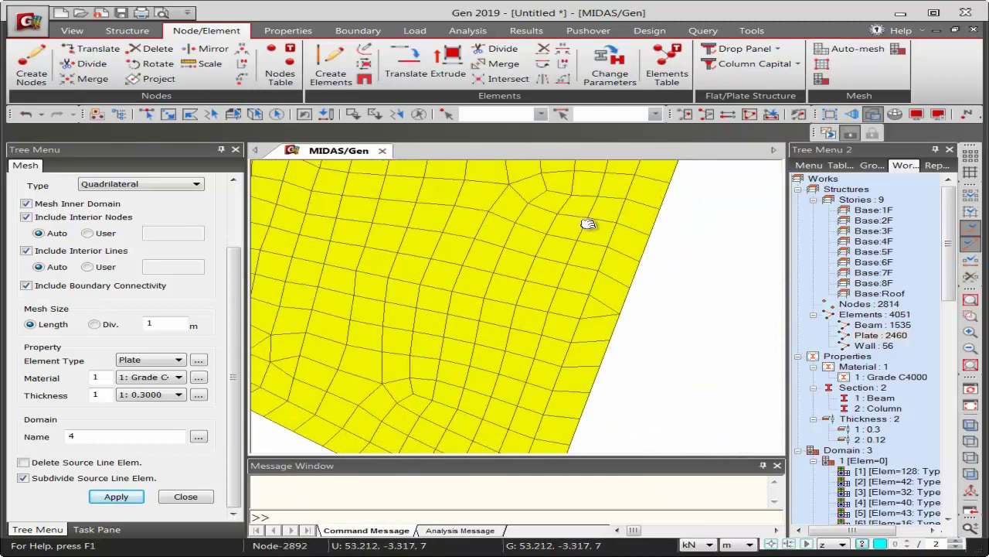
pyautogui.scroll(2, 587, 281)
pyautogui.scroll(-3, 393, 281)
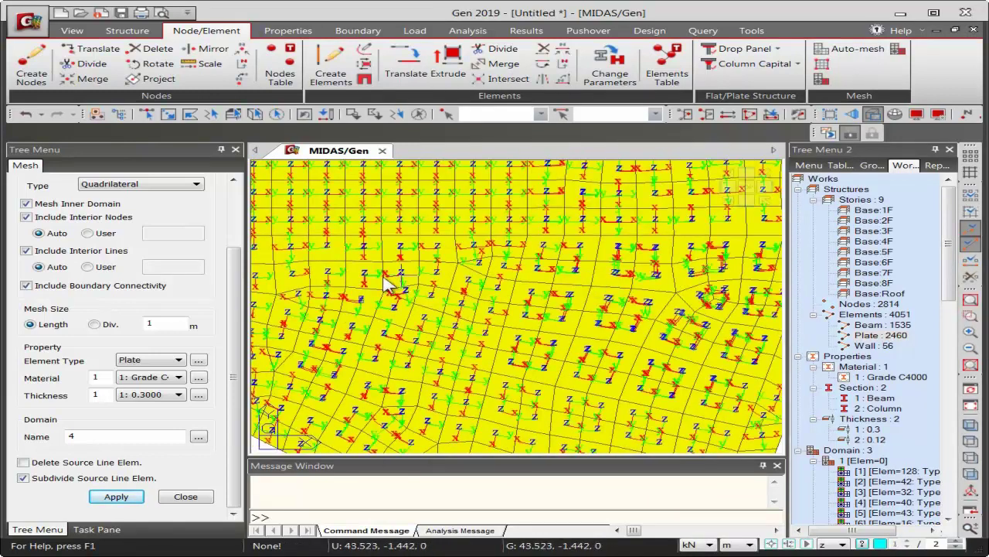
pyautogui.scroll(1, 525, 272)
pyautogui.scroll(1, 526, 272)
pyautogui.scroll(-2, 331, 254)
pyautogui.moveTo(331, 253); pyautogui.dragTo(558, 278, button='middle')
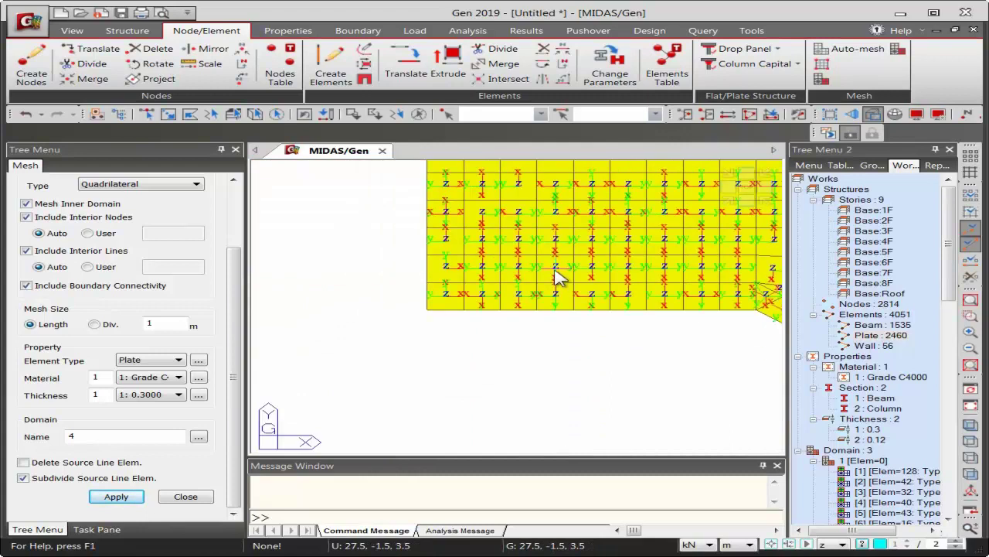
pyautogui.scroll(1, 526, 352)
pyautogui.scroll(1, 503, 265)
pyautogui.moveTo(521, 221); pyautogui.dragTo(630, 267, button='middle')
pyautogui.scroll(-1, 634, 221)
pyautogui.scroll(1, 530, 332)
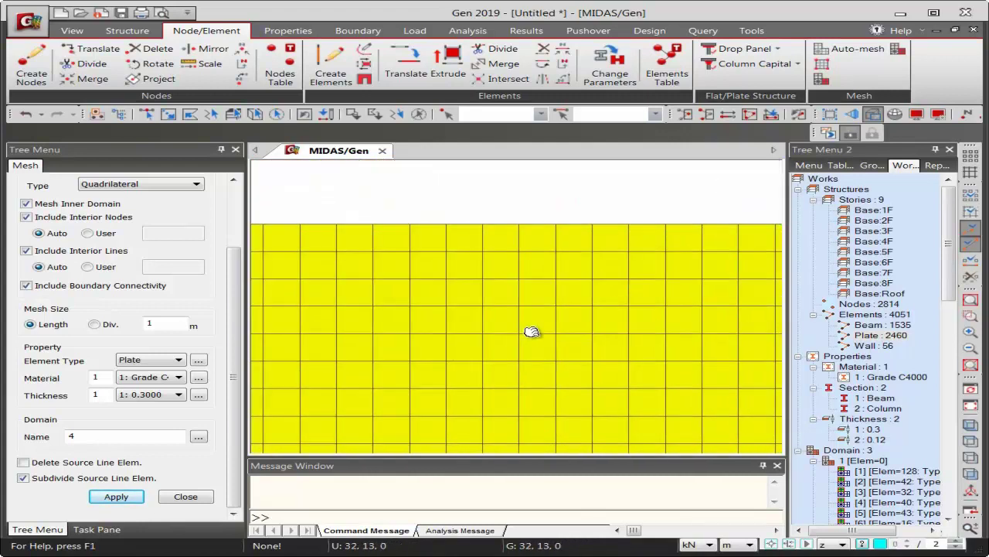
pyautogui.scroll(1, 435, 309)
pyautogui.scroll(-1, 575, 408)
pyautogui.scroll(1, 415, 271)
pyautogui.moveTo(415, 271); pyautogui.dragTo(675, 251, button='middle')
pyautogui.scroll(-1, 675, 251)
pyautogui.scroll(1, 466, 227)
pyautogui.scroll(-1, 471, 227)
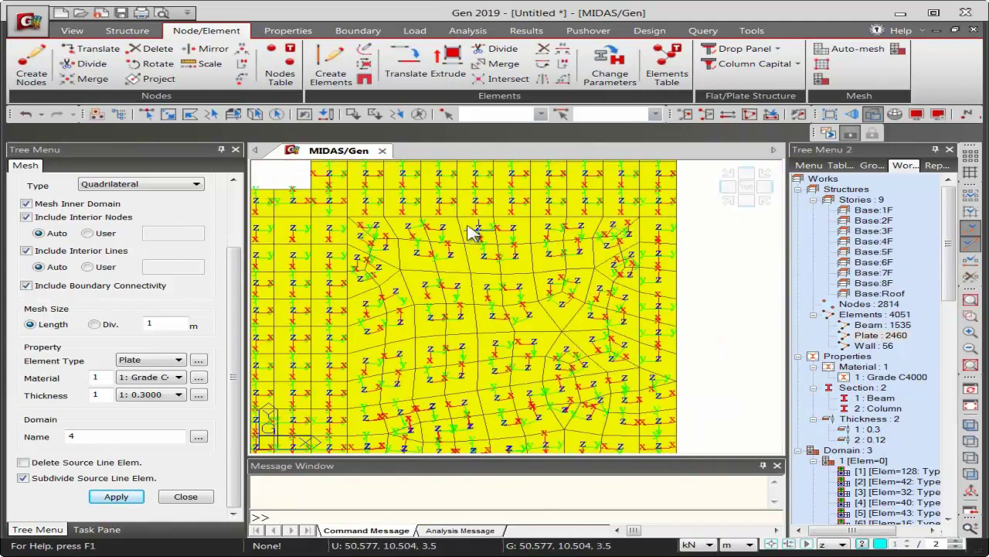
pyautogui.scroll(-1, 479, 235)
pyautogui.scroll(1, 510, 251)
pyautogui.scroll(-1, 541, 267)
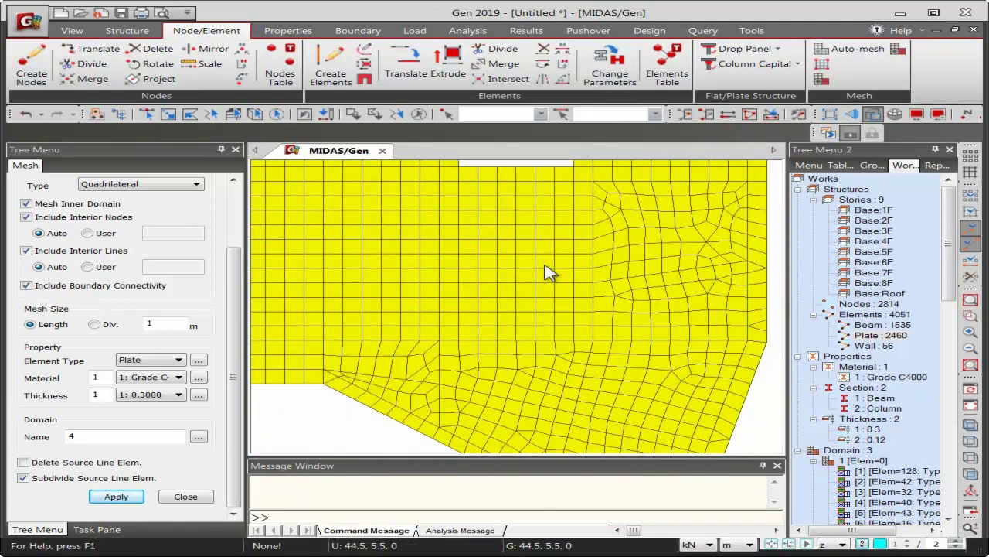
pyautogui.scroll(-1, 548, 270)
pyautogui.scroll(-1, 545, 261)
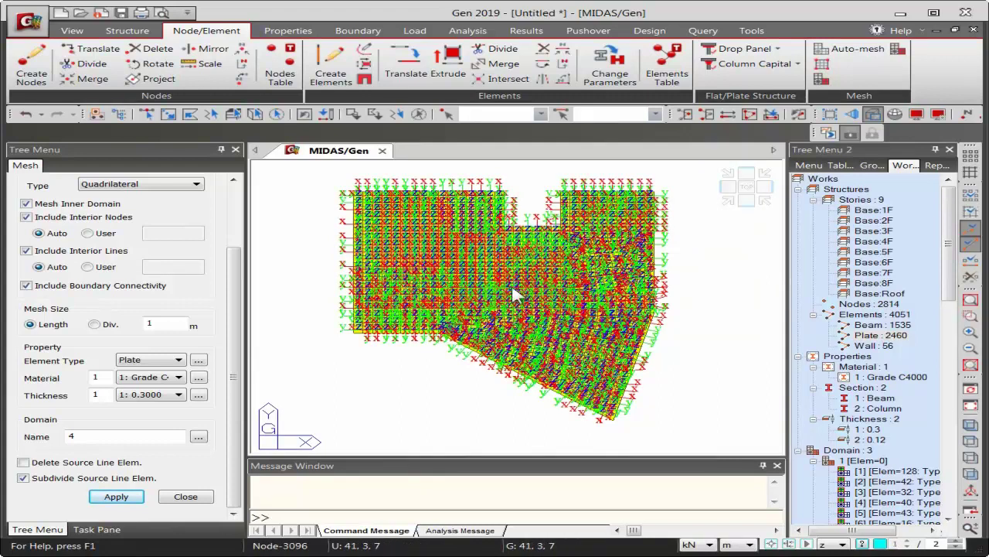
# Change the element local axis of all planar elements so that local x follows the +X coordinate direction
pyautogui.click(611, 68)
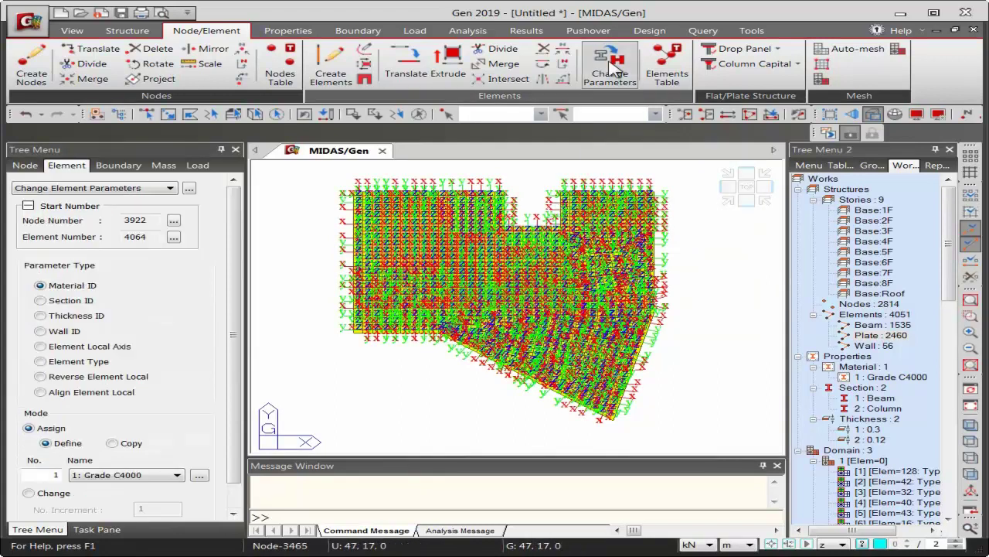
pyautogui.click(107, 353)
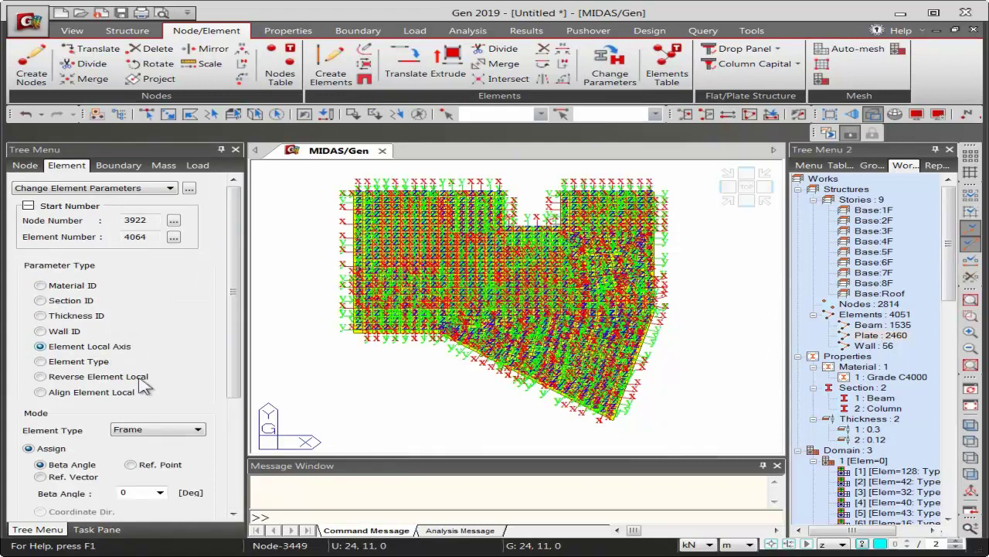
pyautogui.moveTo(233, 293); pyautogui.dragTo(233, 390)
pyautogui.click(170, 278)
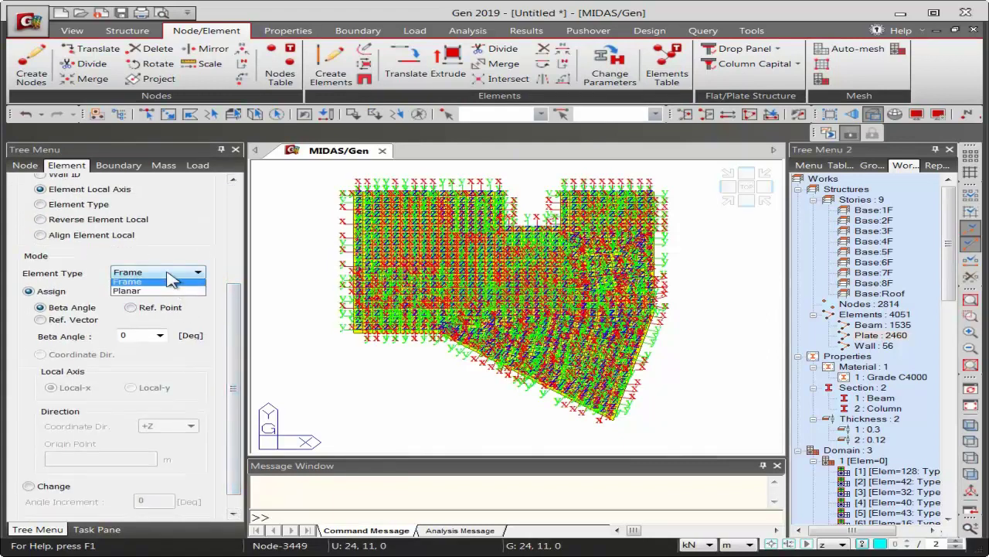
pyautogui.click(152, 295)
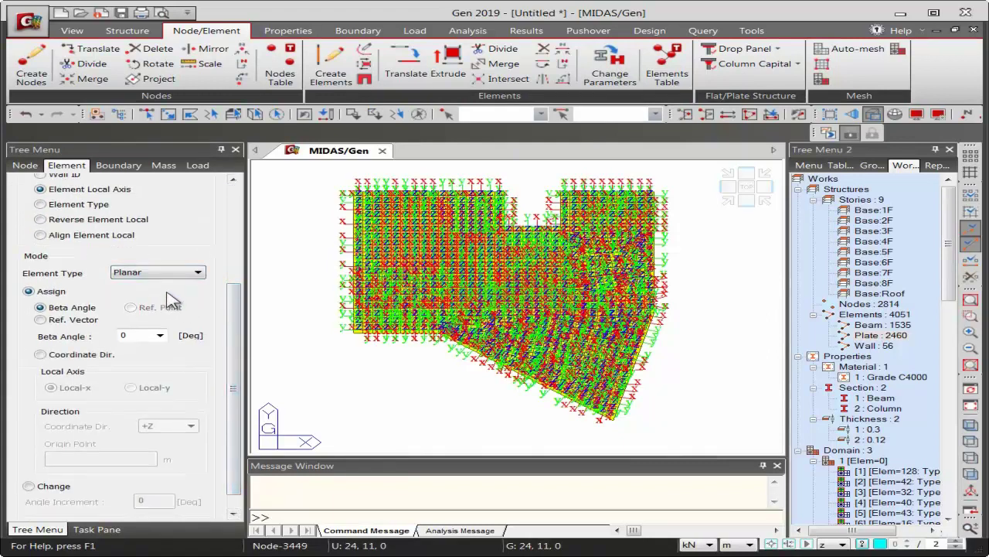
pyautogui.click(56, 357)
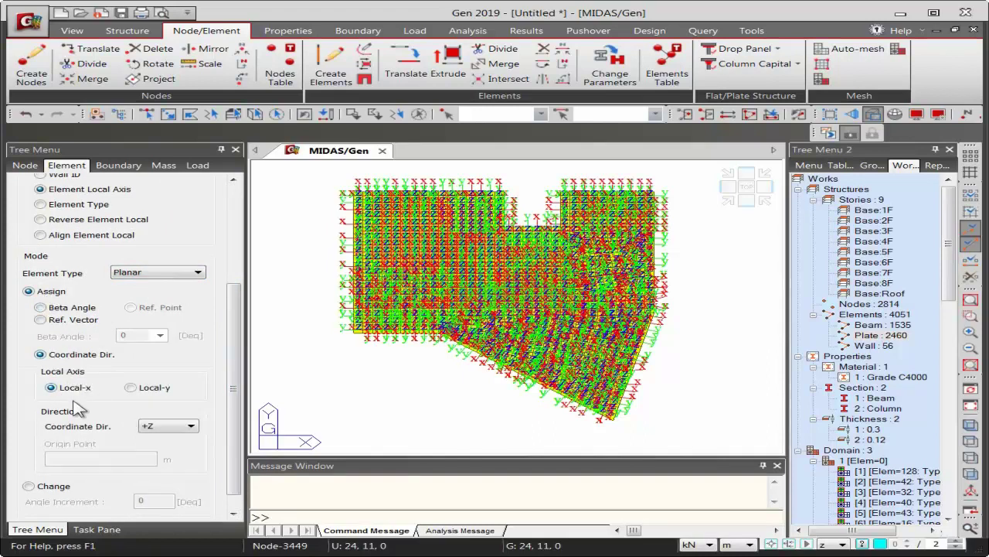
pyautogui.click(178, 433)
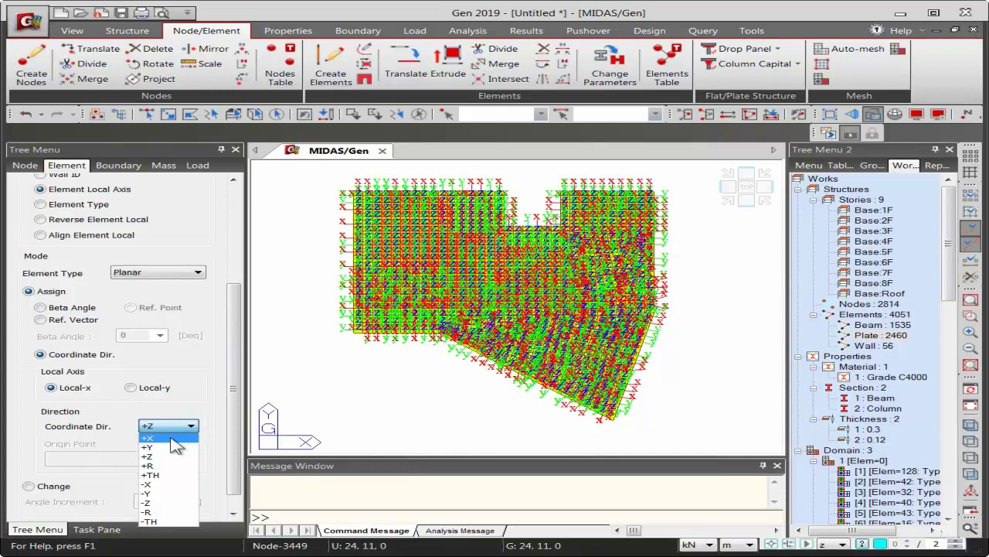
pyautogui.click(175, 438)
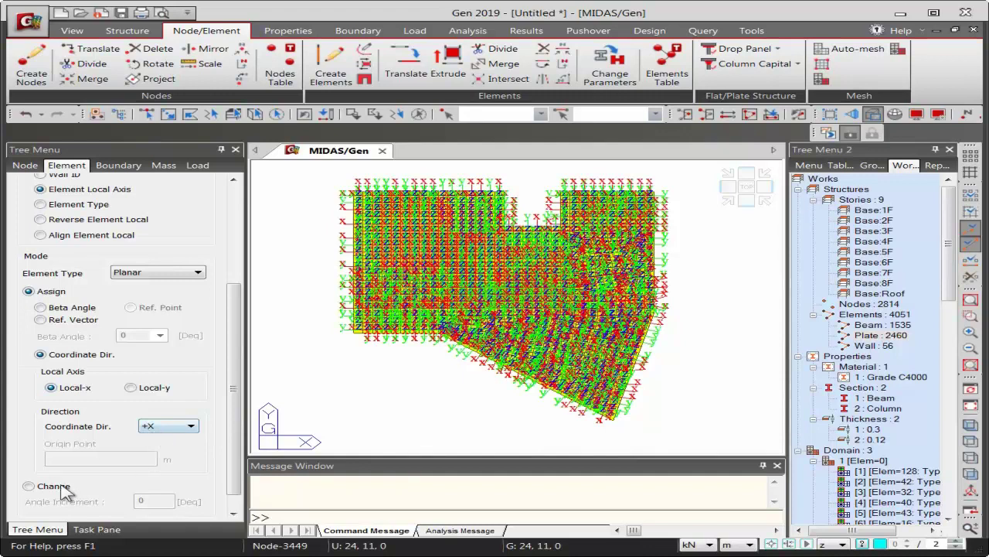
pyautogui.moveTo(236, 373); pyautogui.dragTo(235, 386)
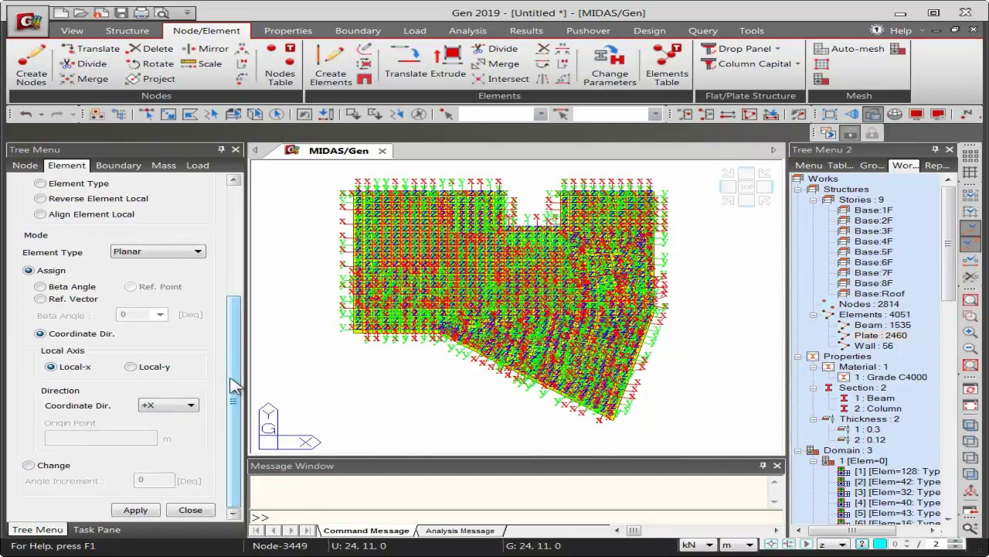
pyautogui.click(277, 117)
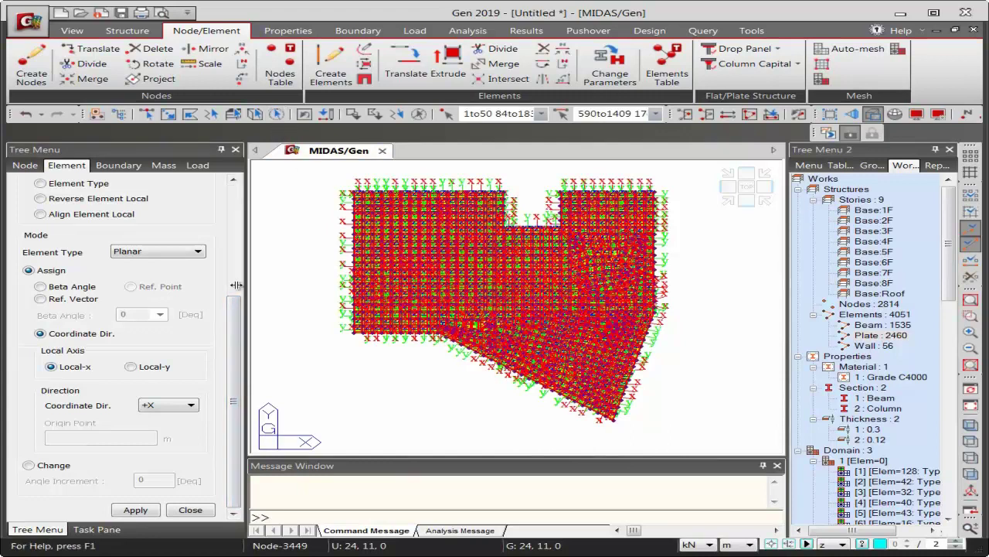
pyautogui.click(135, 511)
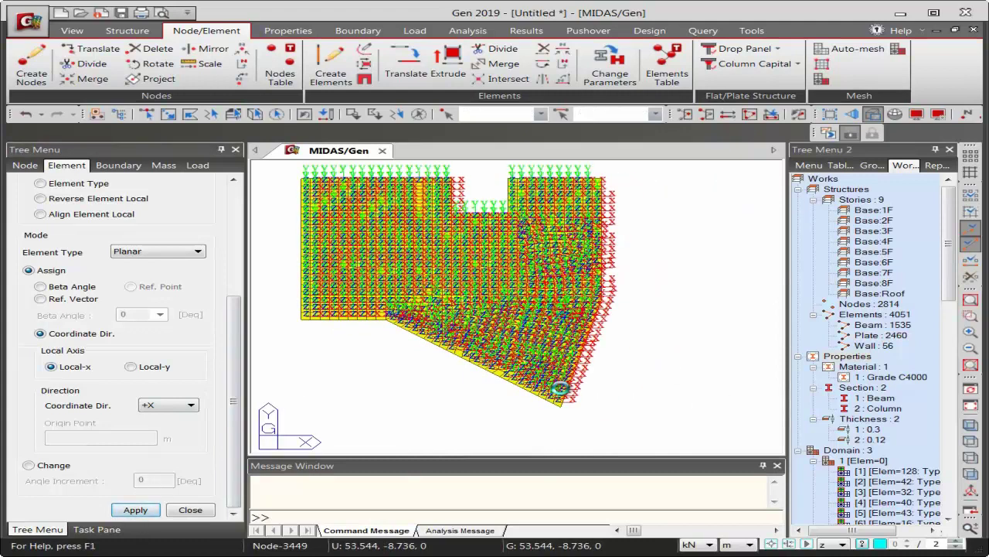
# Inspect the realigned local axes across the slab mesh in plan and in an isometric view
pyautogui.scroll(5, 560, 388)
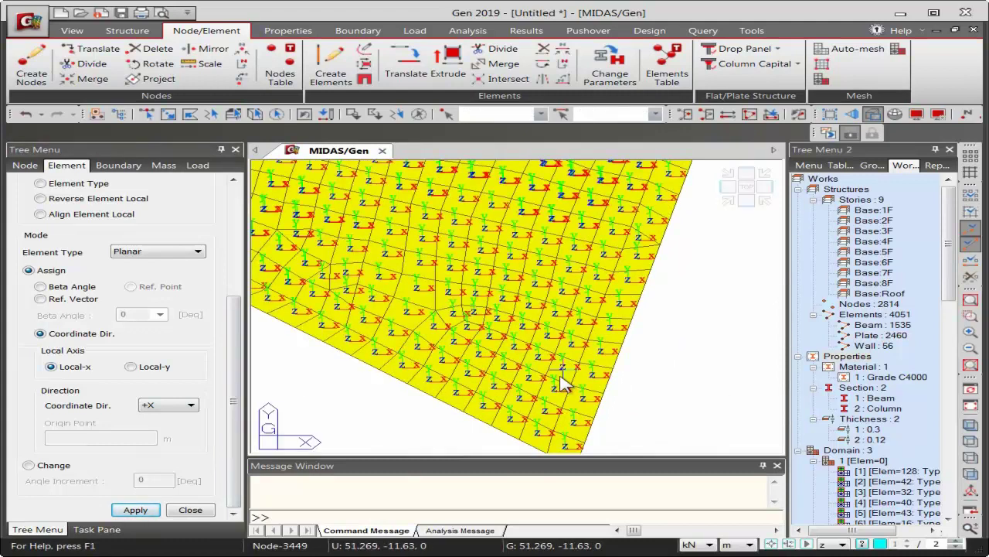
pyautogui.moveTo(398, 217); pyautogui.dragTo(602, 323, button='middle')
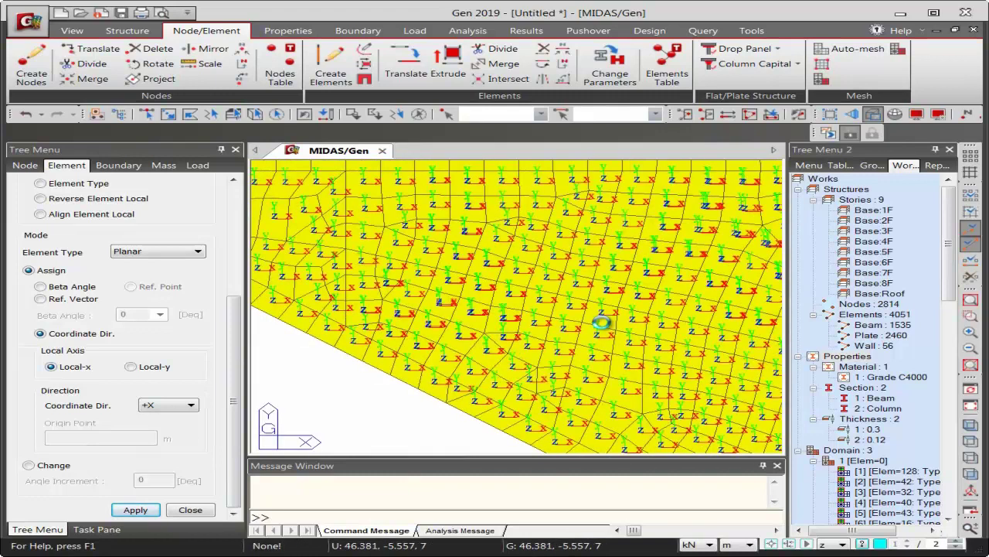
pyautogui.moveTo(426, 270); pyautogui.dragTo(535, 337, button='middle')
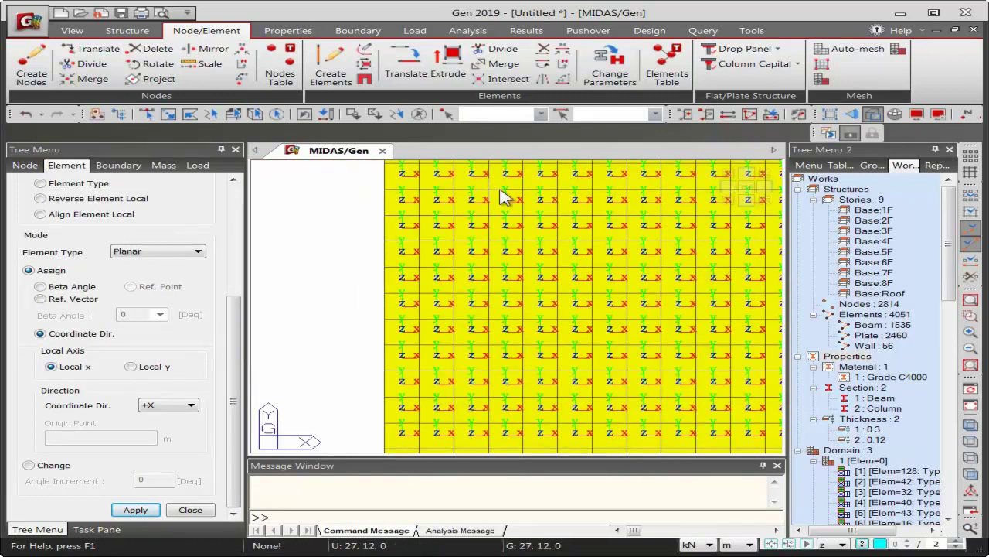
pyautogui.moveTo(501, 197); pyautogui.dragTo(399, 387, button='middle')
pyautogui.moveTo(626, 371); pyautogui.dragTo(524, 232, button='middle')
pyautogui.scroll(-5, 525, 234)
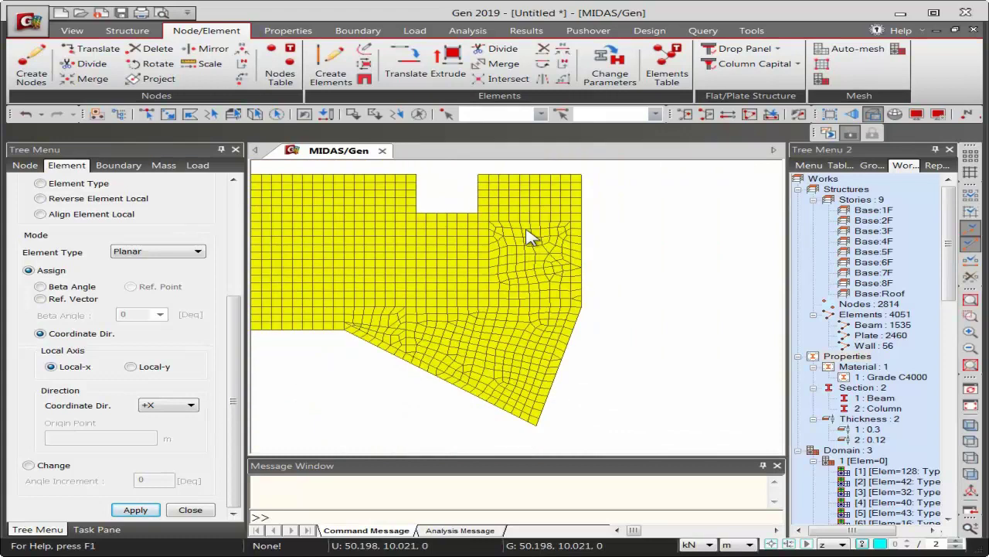
pyautogui.scroll(1, 533, 255)
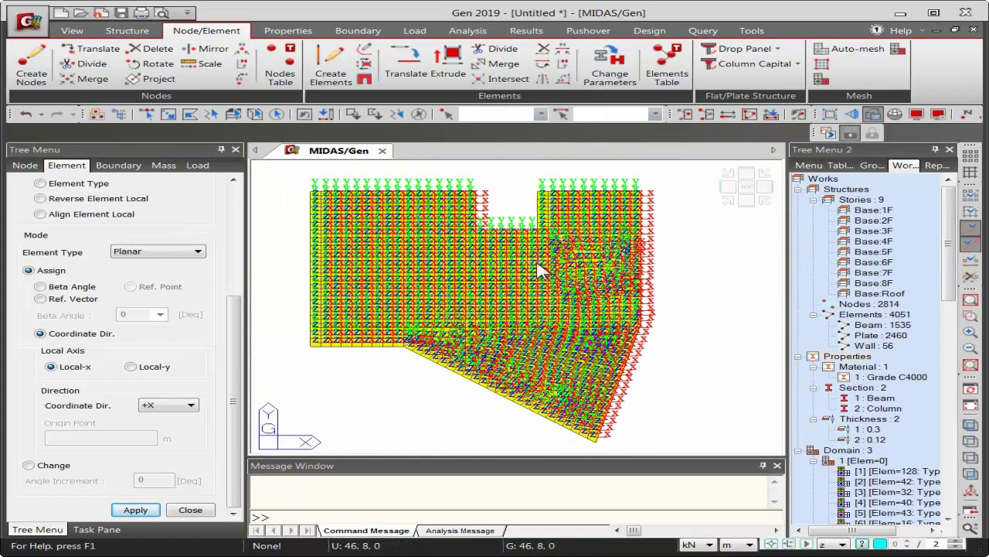
pyautogui.click(731, 199)
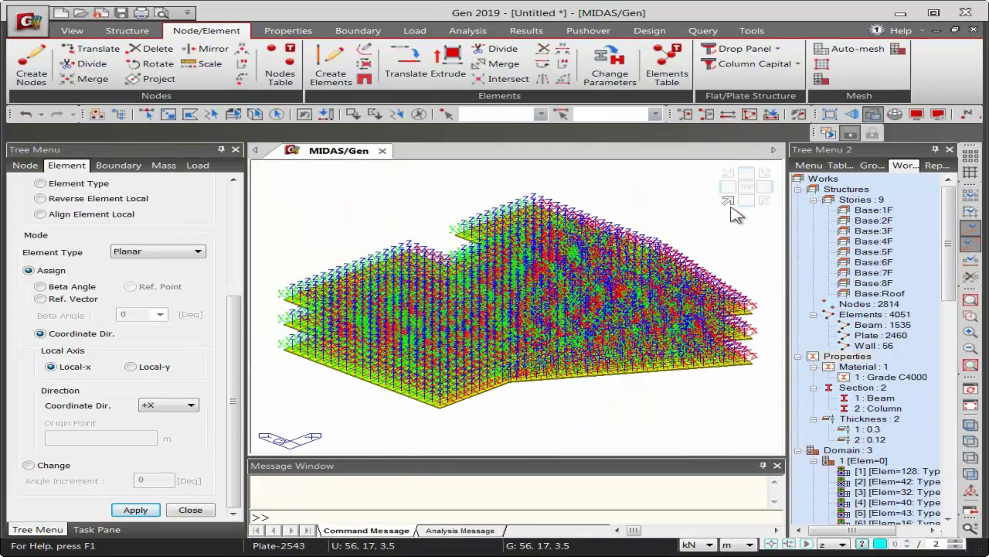
# Turn off the element local axis display and turn on the Wall ID labels
pyautogui.click(913, 120)
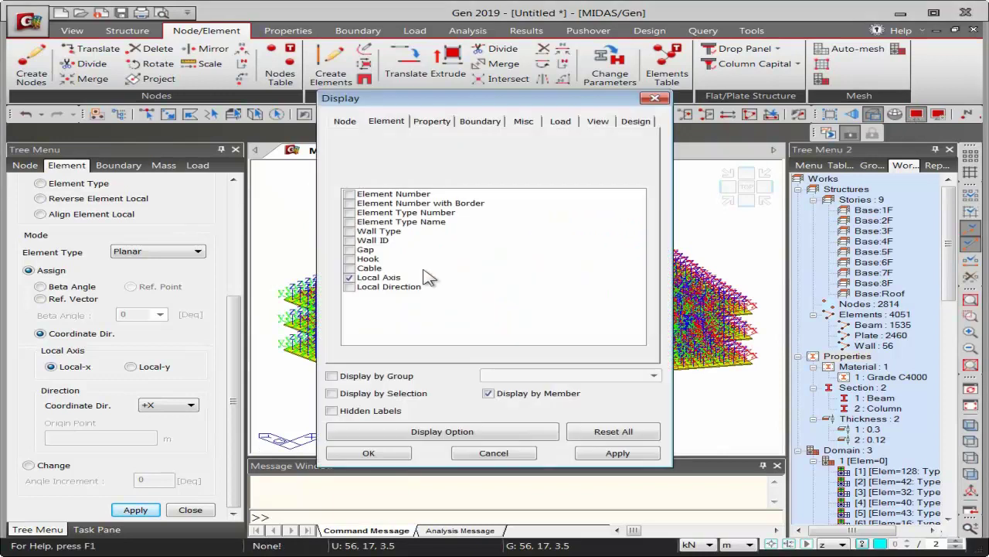
pyautogui.click(350, 279)
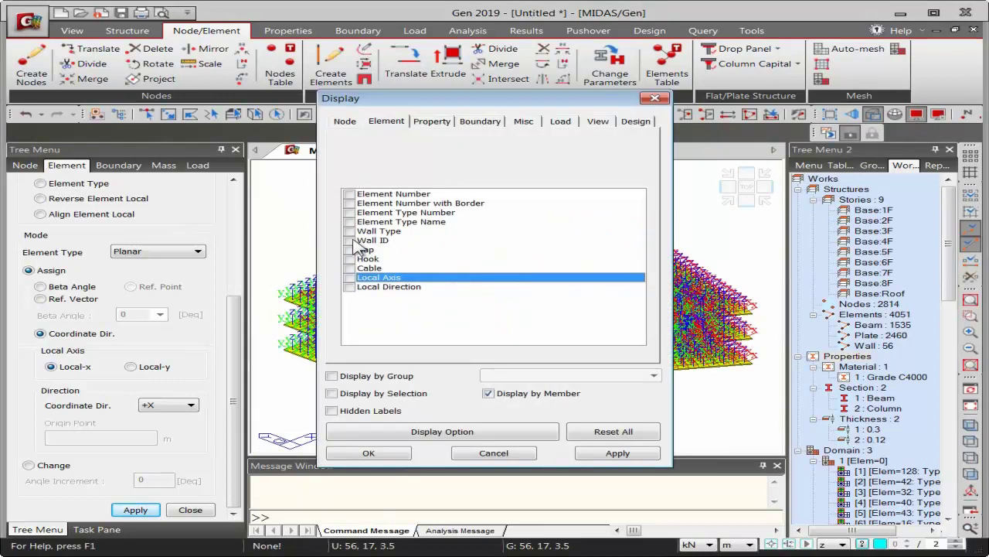
pyautogui.click(354, 241)
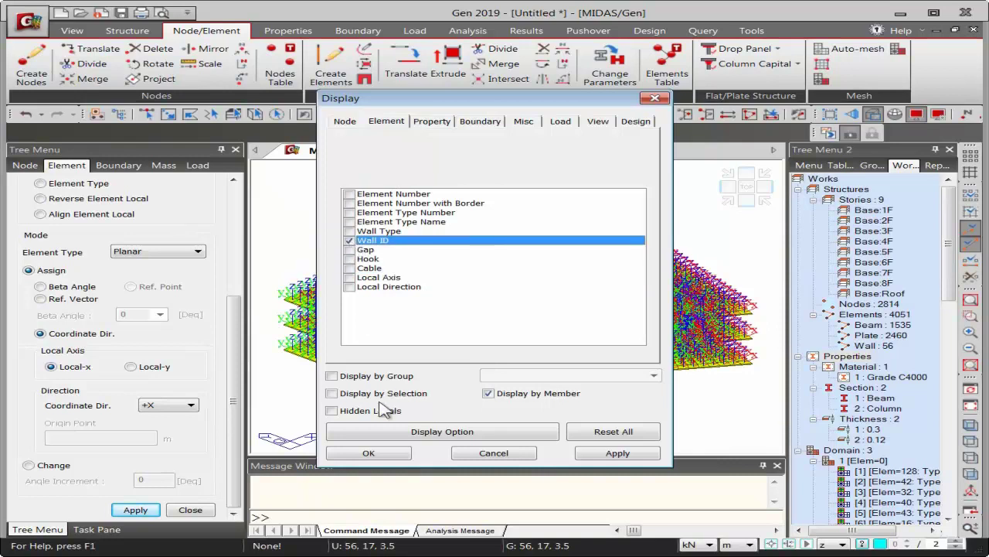
pyautogui.click(382, 455)
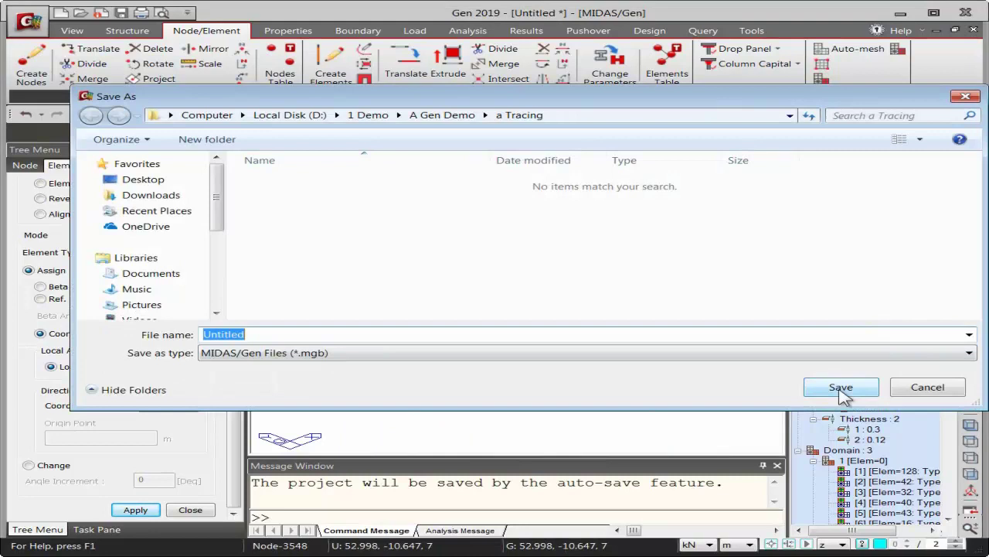
# Save the model as Untitled in the a Tracing folder and activate only the wall elements in top view
pyautogui.click(873, 387)
pyautogui.click(879, 346)
pyautogui.rightClick(881, 349)
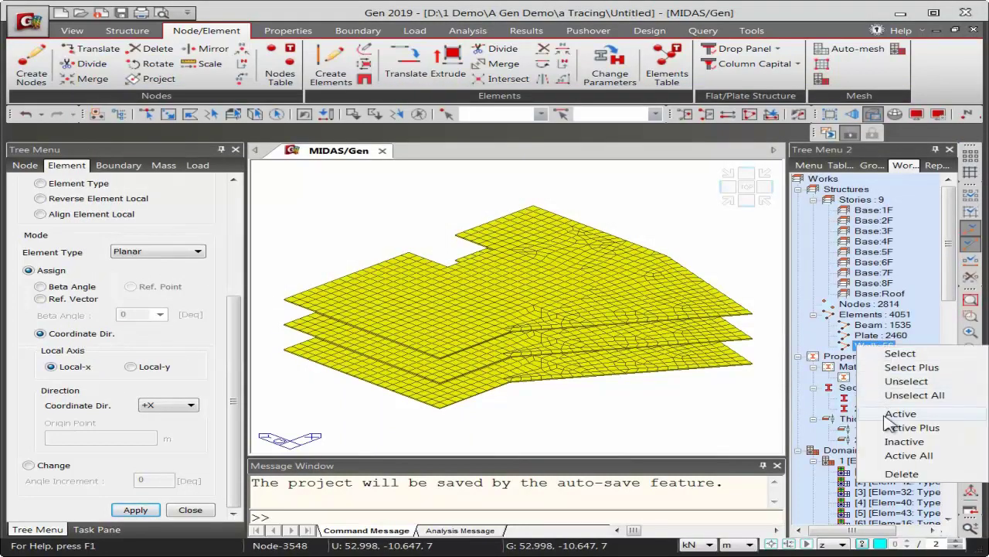
pyautogui.click(897, 414)
pyautogui.click(747, 187)
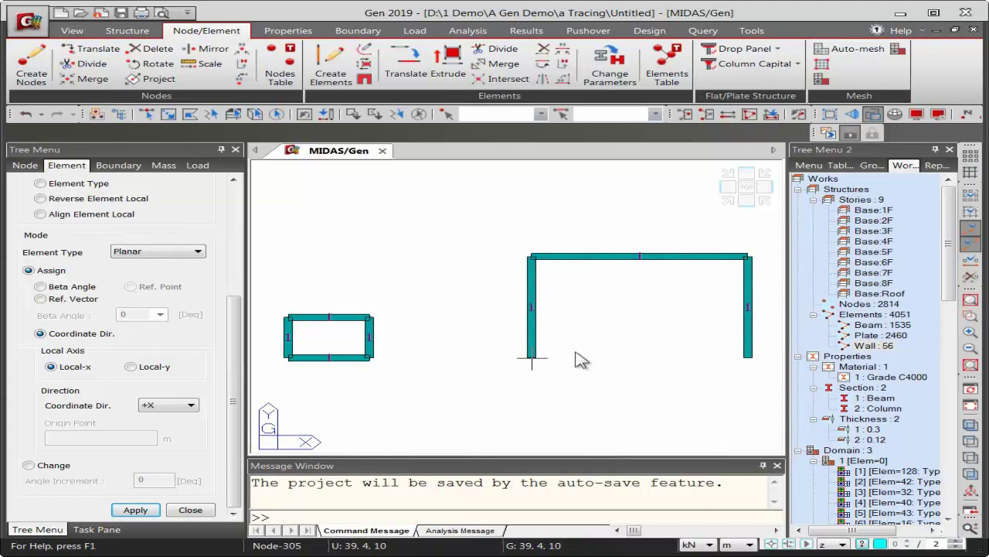
# Assign wall ID 2 to the left wall of the small rectangular core, using the auto-increment Wall ID option
pyautogui.moveTo(239, 342); pyautogui.dragTo(236, 226)
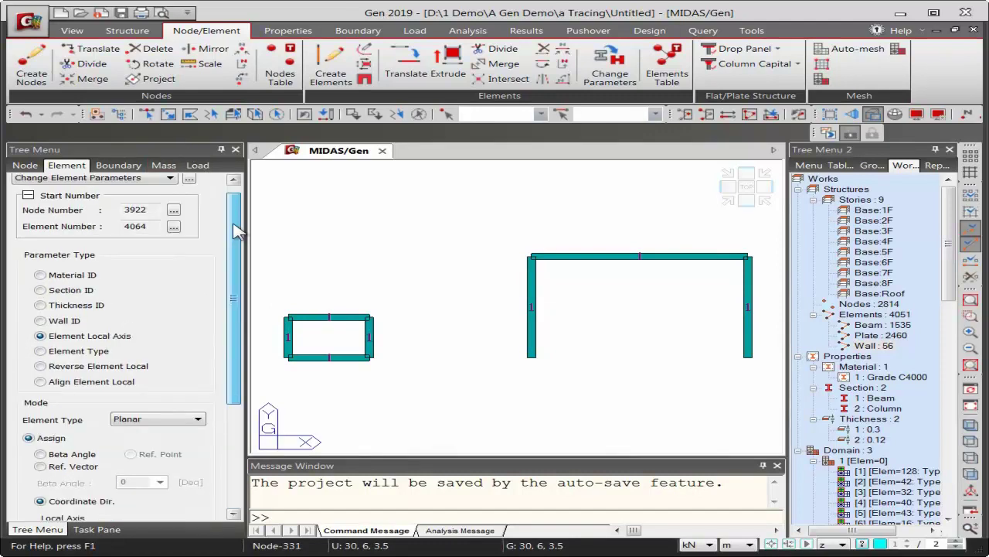
pyautogui.click(39, 320)
pyautogui.scroll(-1, 229, 331)
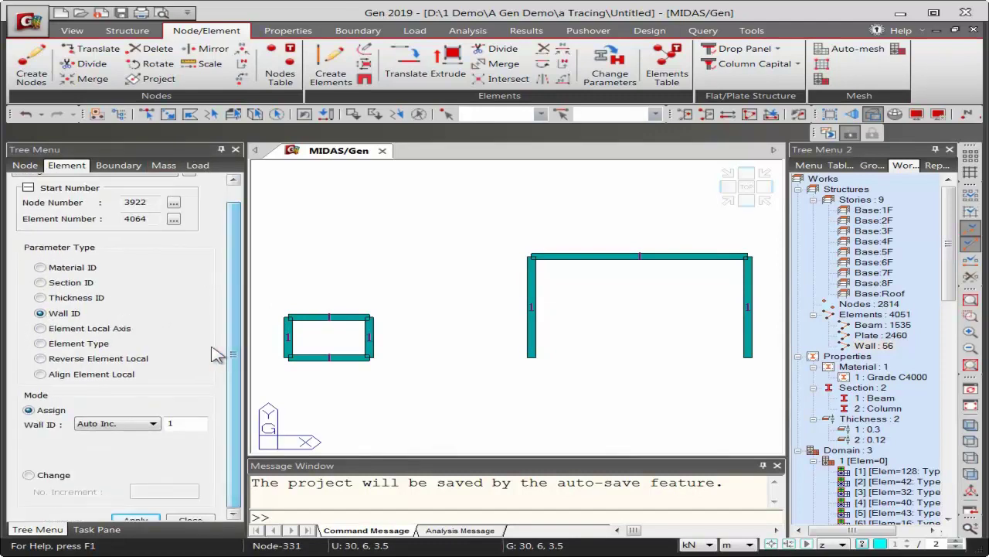
pyautogui.click(153, 117)
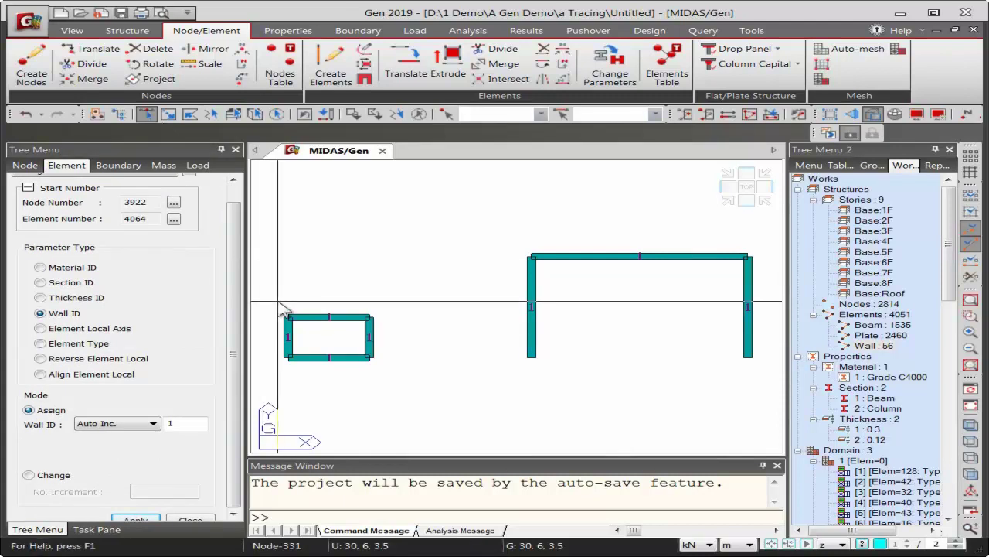
pyautogui.click(276, 342)
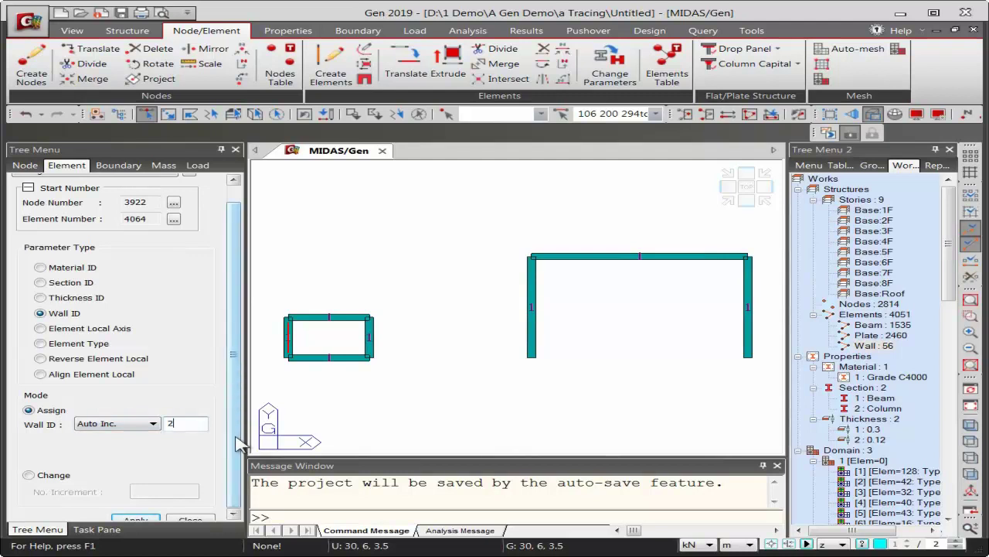
pyautogui.click(138, 519)
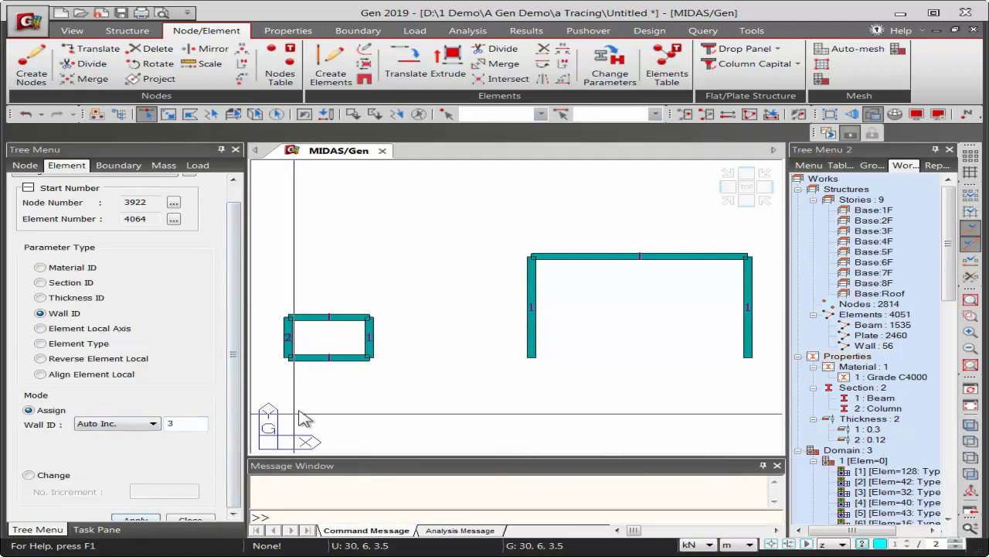
# Assign auto-incremented wall ID 3 to the lower wall and 4 to the right wall of the small rectangular core
pyautogui.click(324, 358)
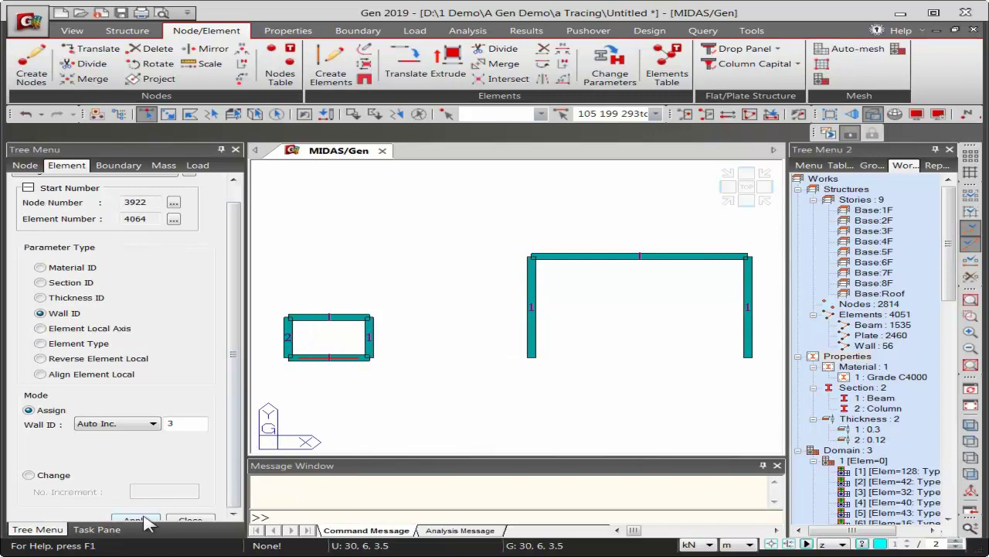
pyautogui.click(144, 519)
pyautogui.click(365, 338)
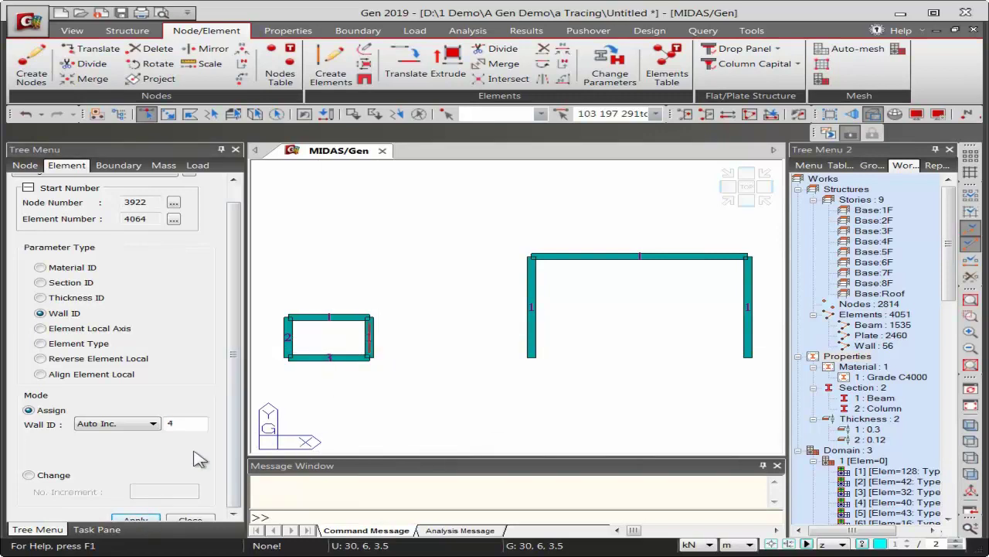
pyautogui.click(137, 521)
# Assign auto-incremented wall IDs 5, 6 and 7 to the left, upper and right walls of the large U-shaped core
pyautogui.click(531, 327)
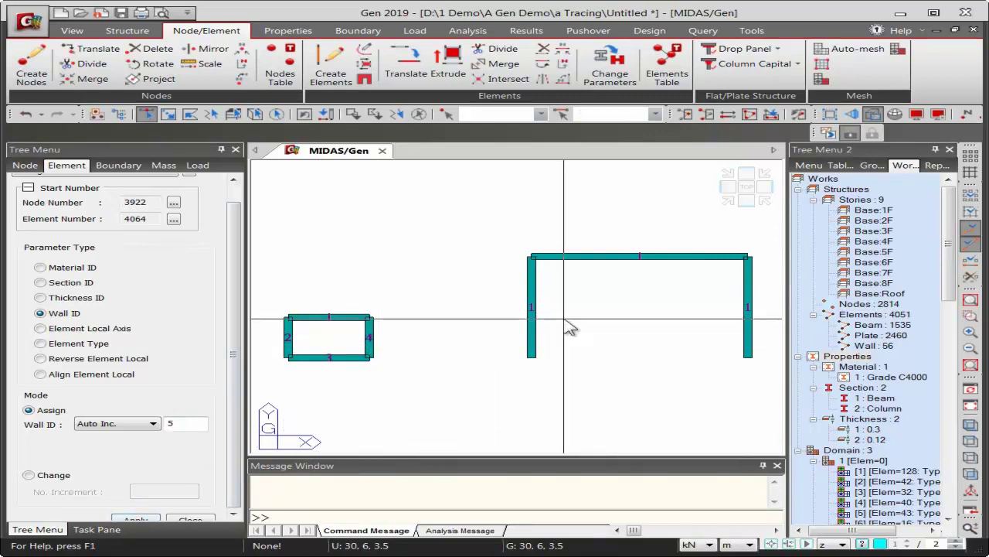
pyautogui.click(139, 519)
pyautogui.click(646, 255)
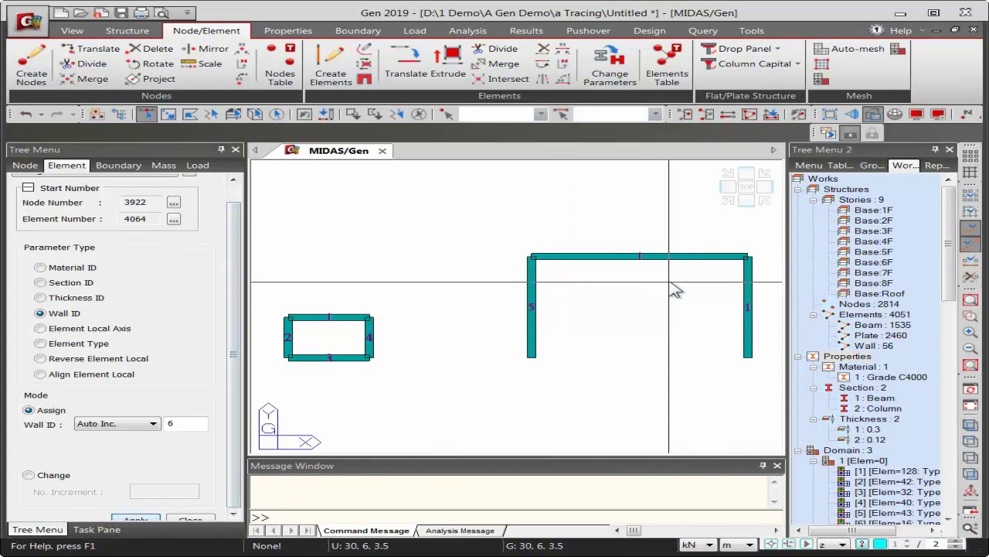
pyautogui.click(153, 523)
pyautogui.click(748, 317)
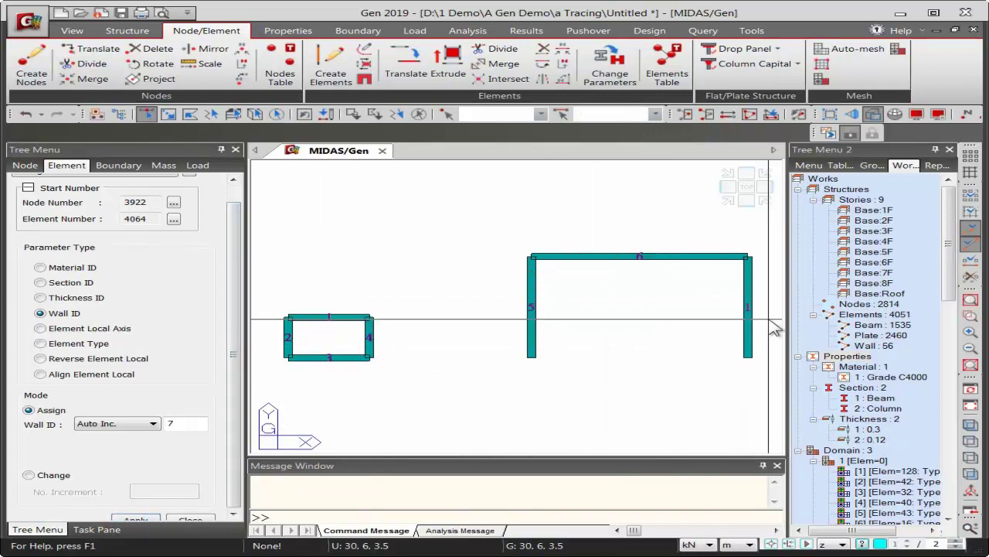
pyautogui.click(139, 521)
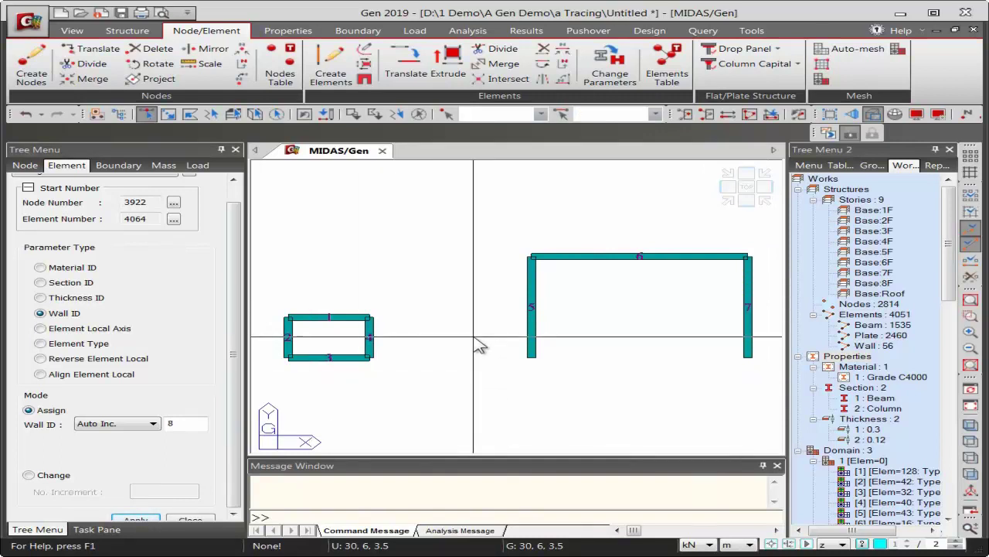
# Turn off the Wall ID labels and show the whole building model in isometric view
pyautogui.click(935, 116)
pyautogui.click(355, 242)
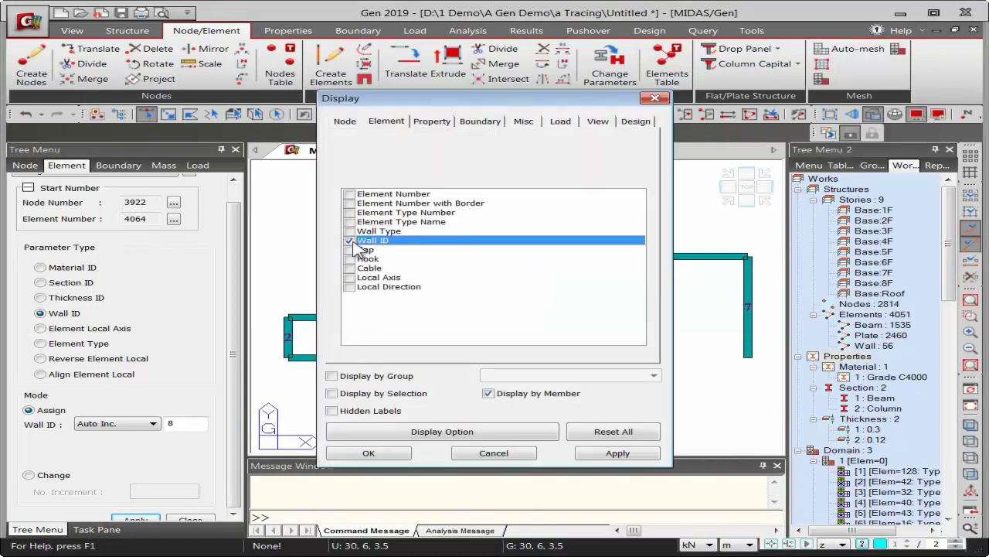
pyautogui.click(369, 453)
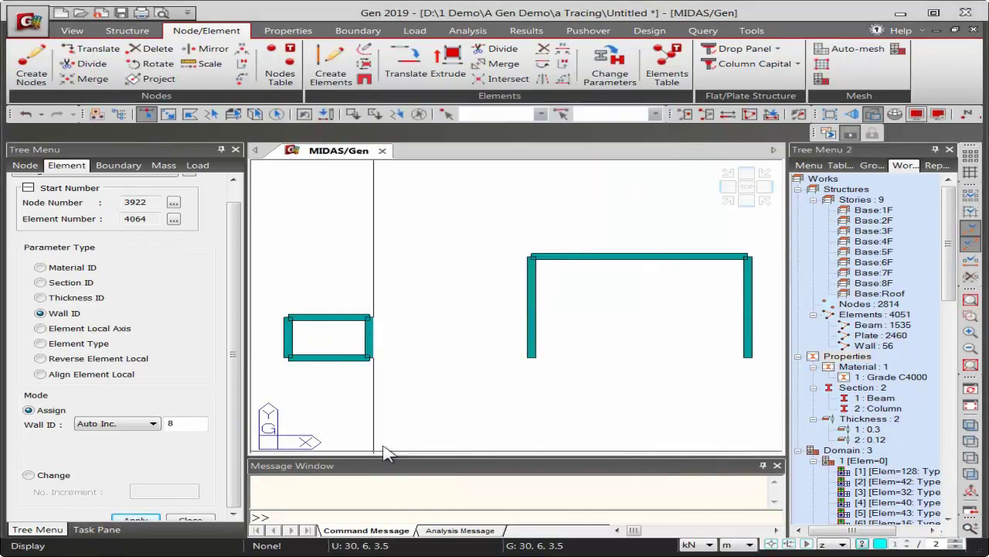
pyautogui.click(727, 201)
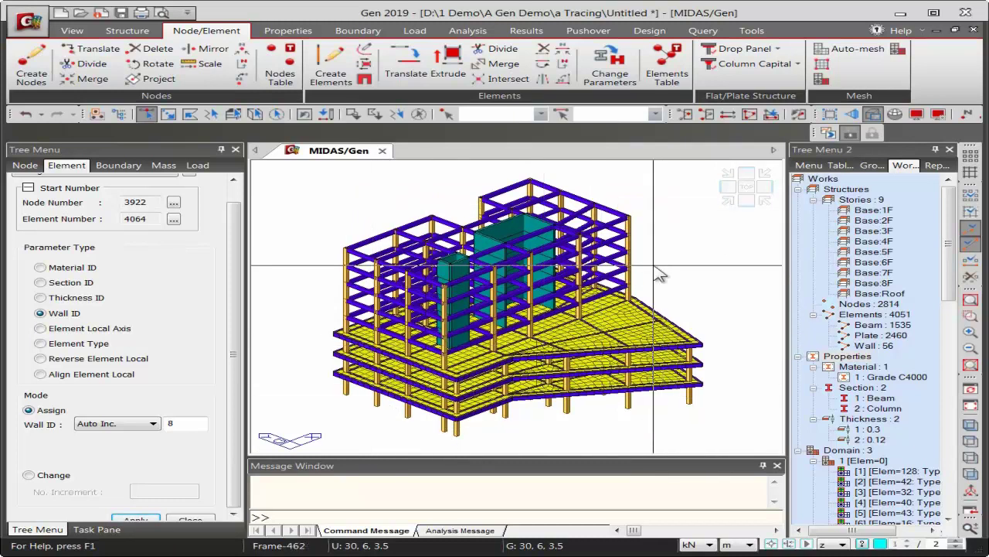
pyautogui.moveTo(660, 276)
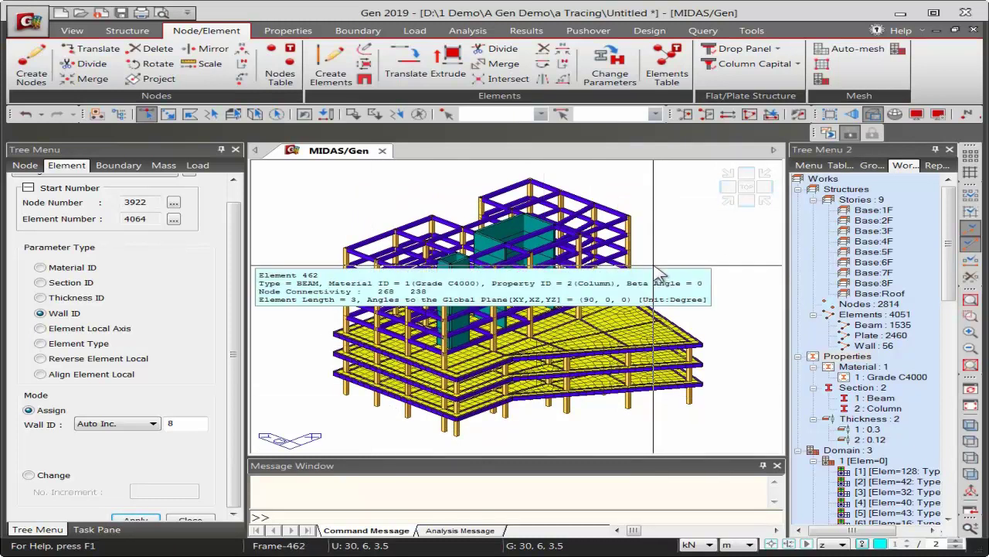
# Add supports with all displacements and rotations restrained (D-ALL, R-ALL, Rw) at all base nodes of the columns and walls
pyautogui.click(358, 31)
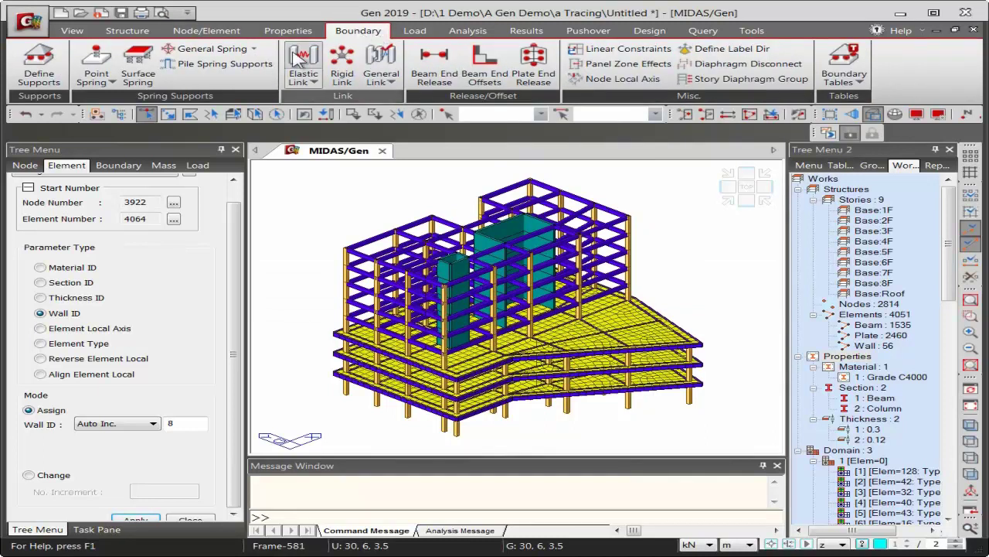
pyautogui.click(36, 76)
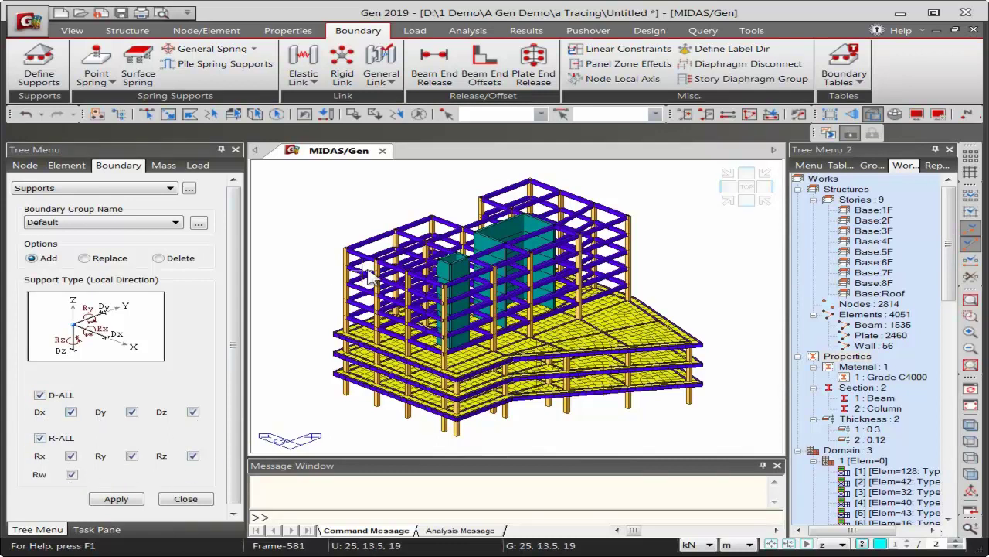
pyautogui.click(744, 200)
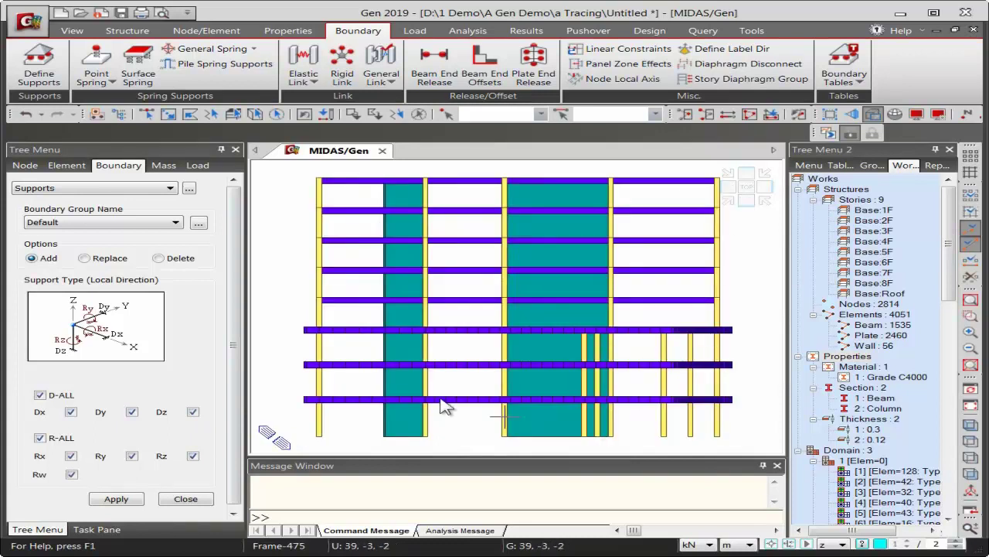
pyautogui.click(147, 115)
pyautogui.moveTo(295, 421); pyautogui.dragTo(730, 453)
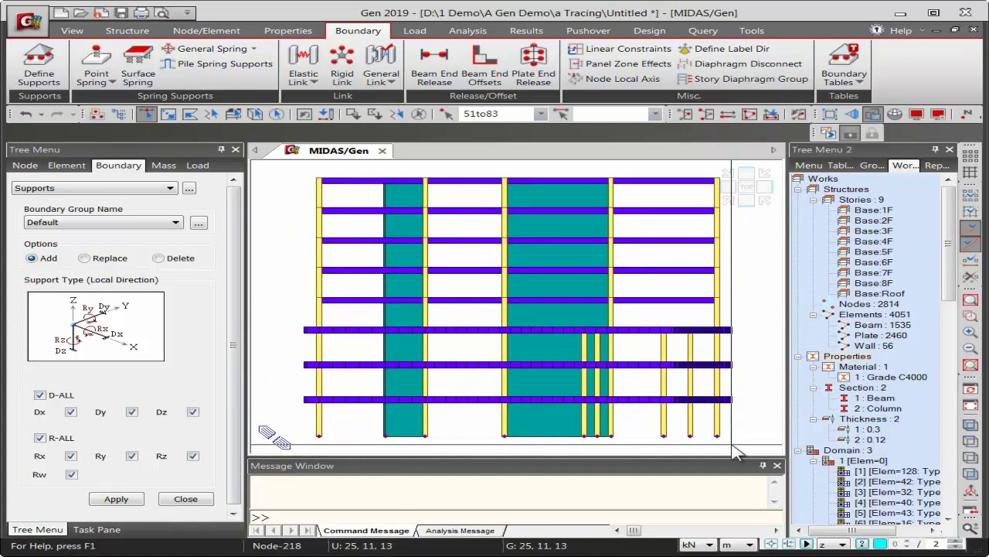
pyautogui.click(740, 197)
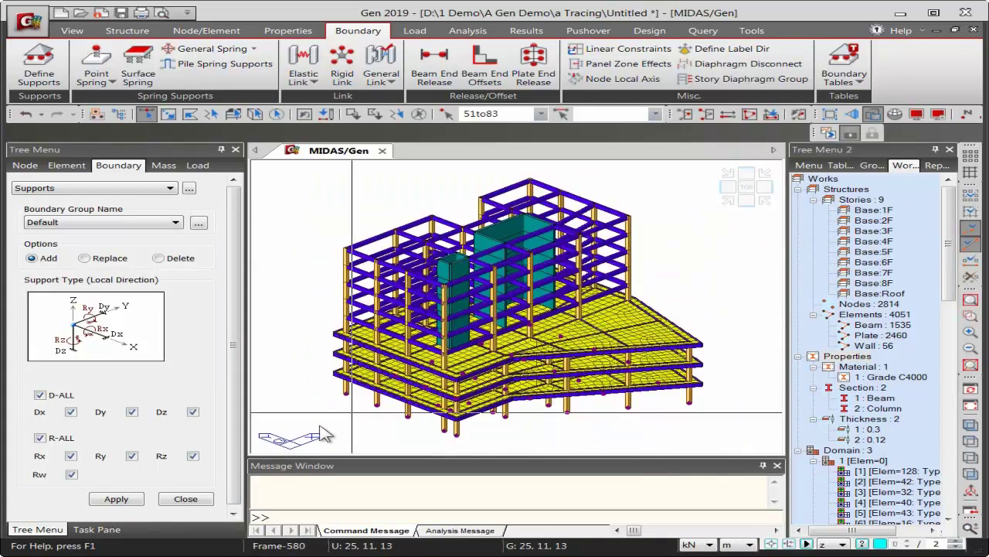
pyautogui.click(116, 498)
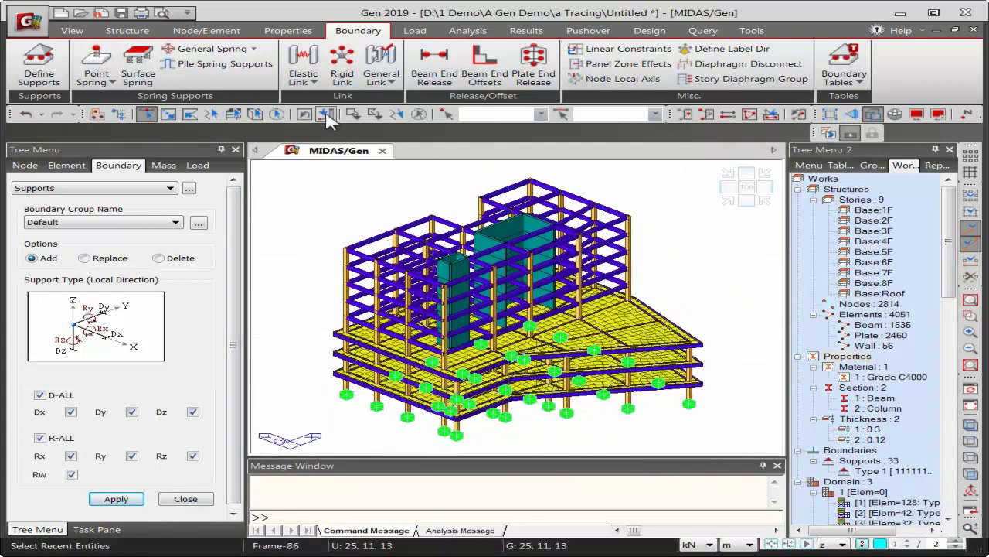
# Examine the Surface Spring Supports settings for a Distributed Spring on Planar(Face) elements
pyautogui.click(133, 75)
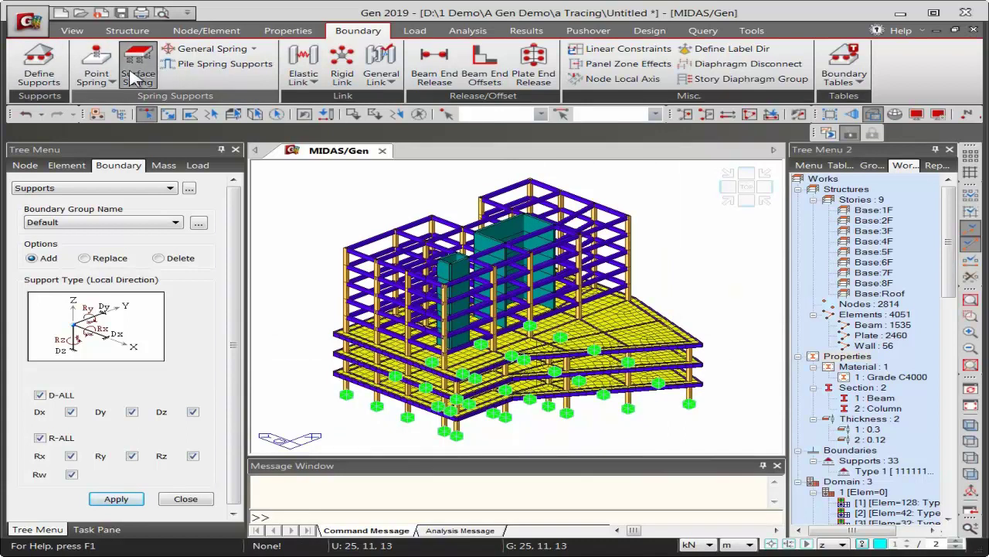
pyautogui.click(30, 296)
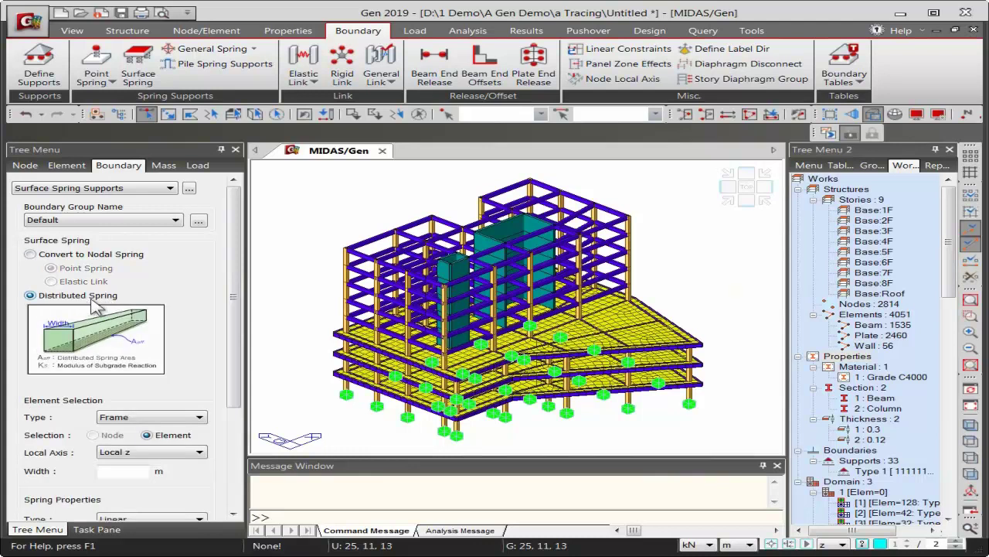
pyautogui.click(116, 419)
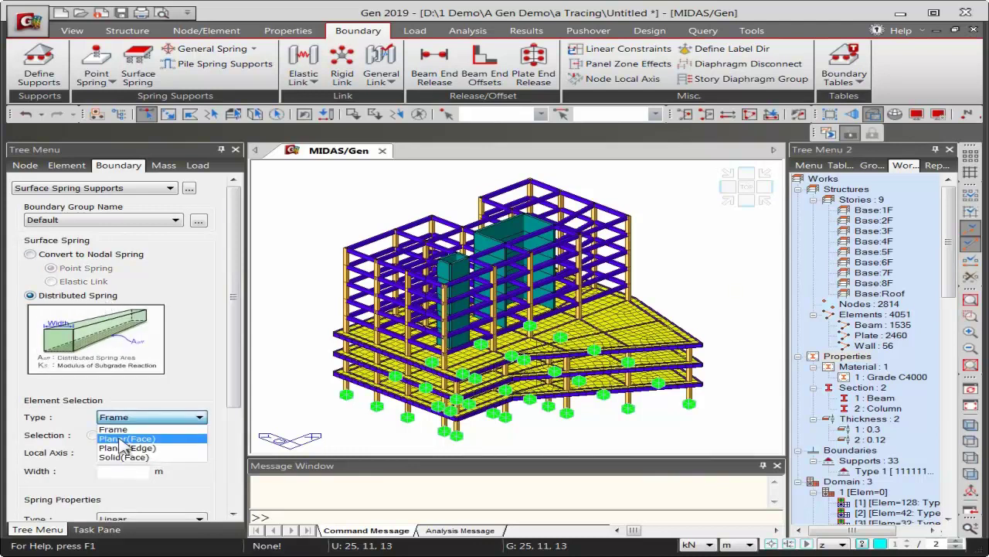
pyautogui.click(122, 441)
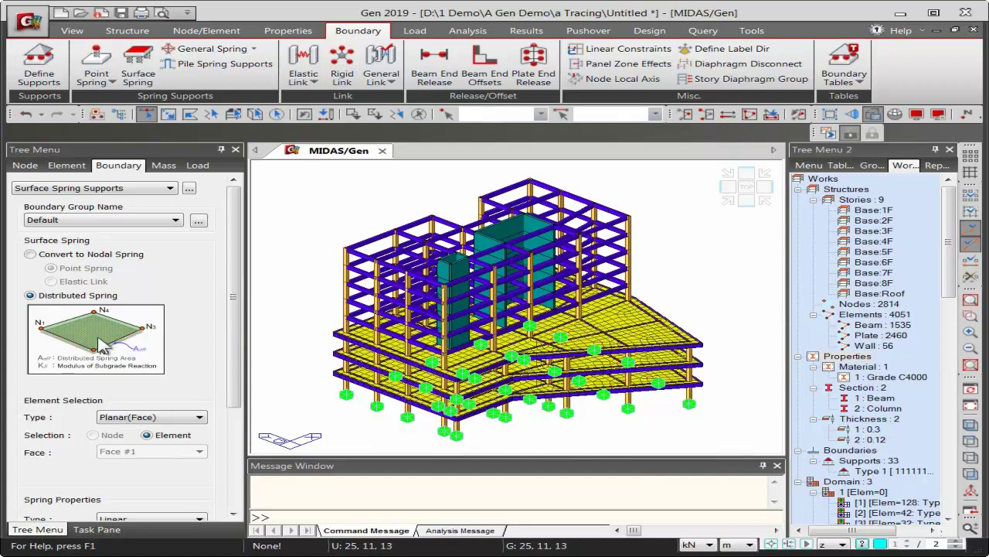
# Examine the Pile Spring Supports soil and pile parameters and the General Link commands, including the seismic device properties
pyautogui.click(188, 68)
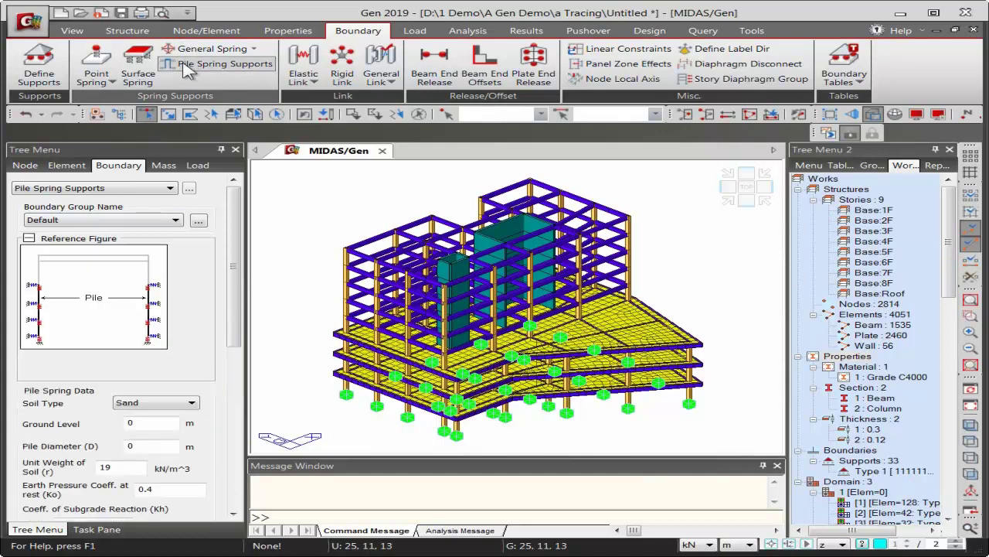
pyautogui.moveTo(234, 221)
pyautogui.mouseDown()
pyautogui.moveTo(234, 317)
pyautogui.moveTo(232, 225)
pyautogui.moveTo(234, 234)
pyautogui.mouseUp()
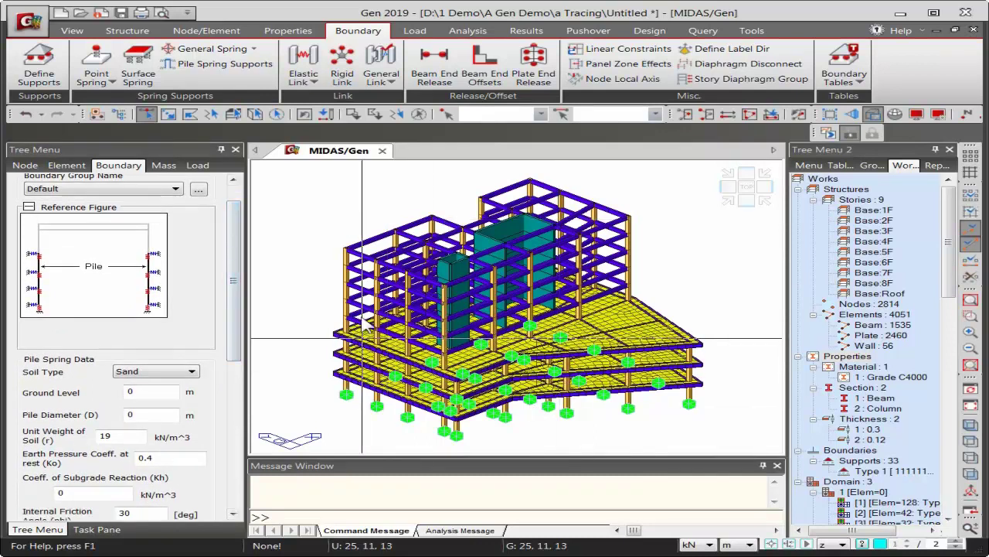
pyautogui.moveTo(240, 263); pyautogui.dragTo(242, 338)
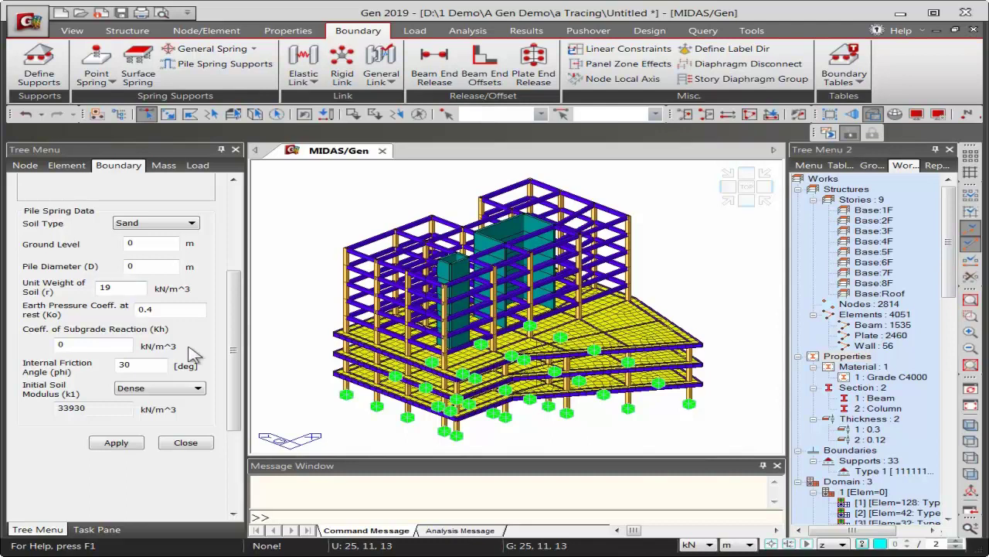
pyautogui.moveTo(234, 375); pyautogui.dragTo(235, 277)
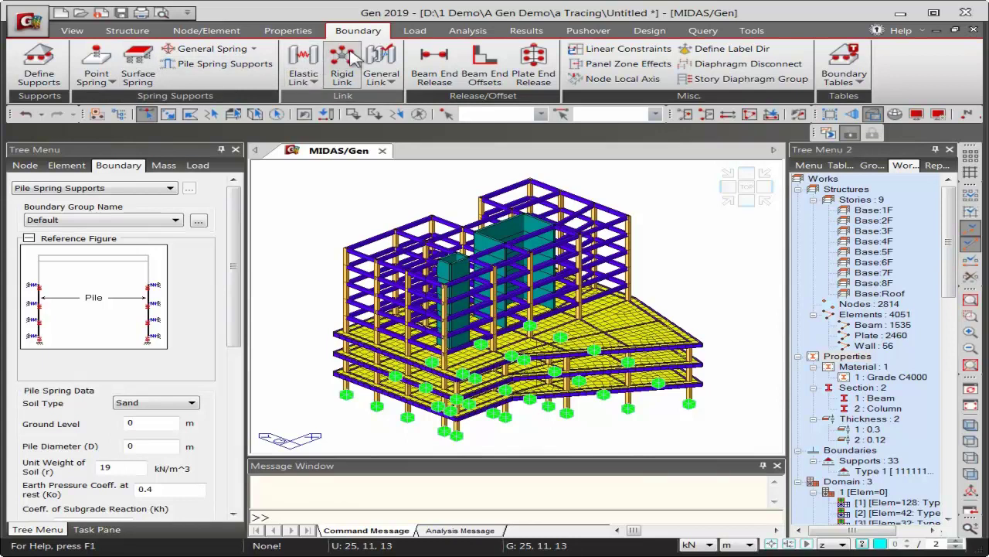
pyautogui.click(391, 82)
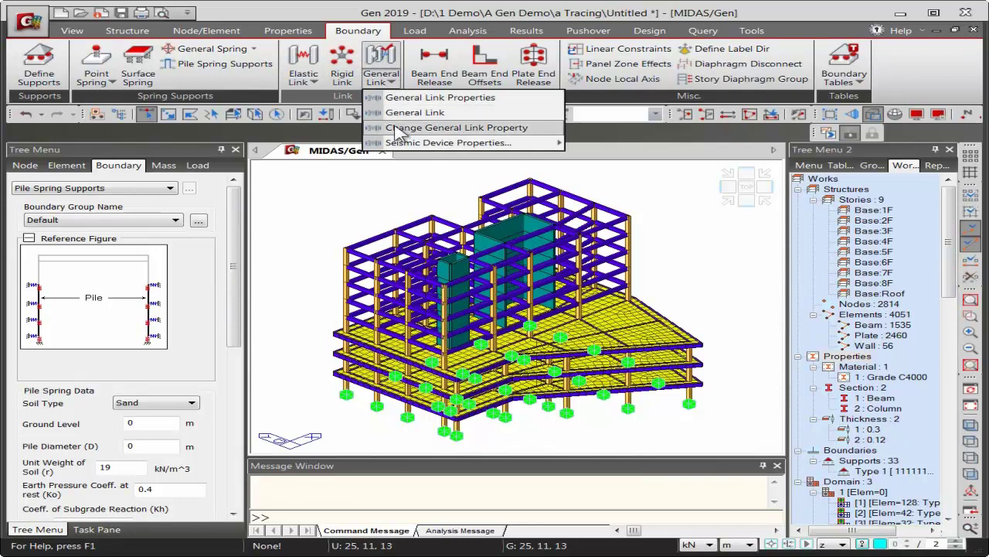
pyautogui.moveTo(398, 147)
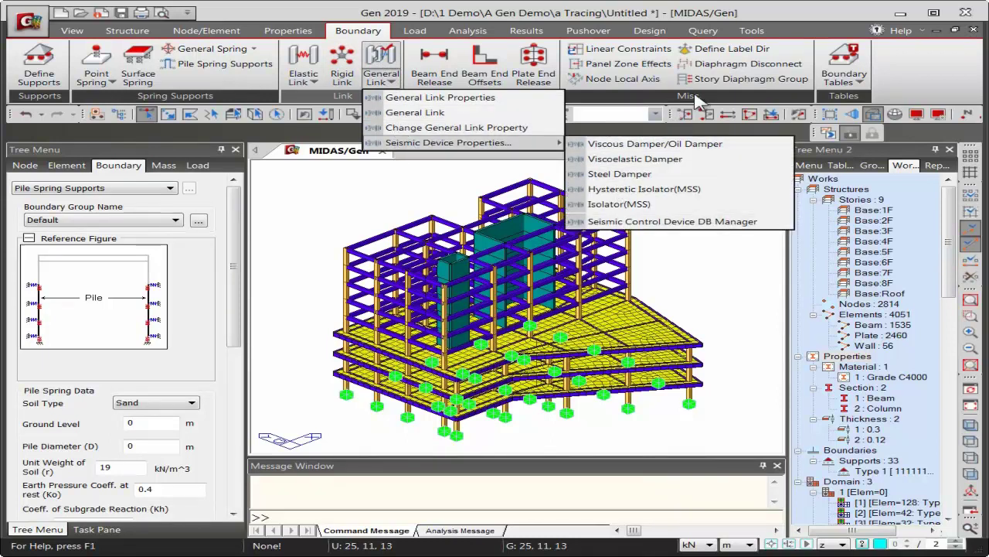
pyautogui.click(894, 75)
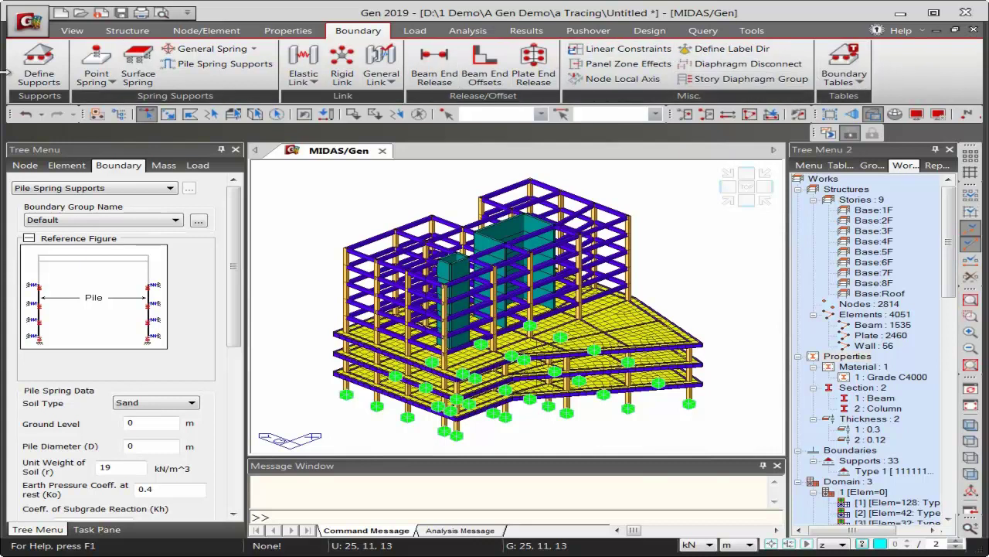
# Examine the commands for static, dynamic, temperature/prestress, construction stage, moving and heat of hydration loads, including the moving load codes
pyautogui.click(414, 33)
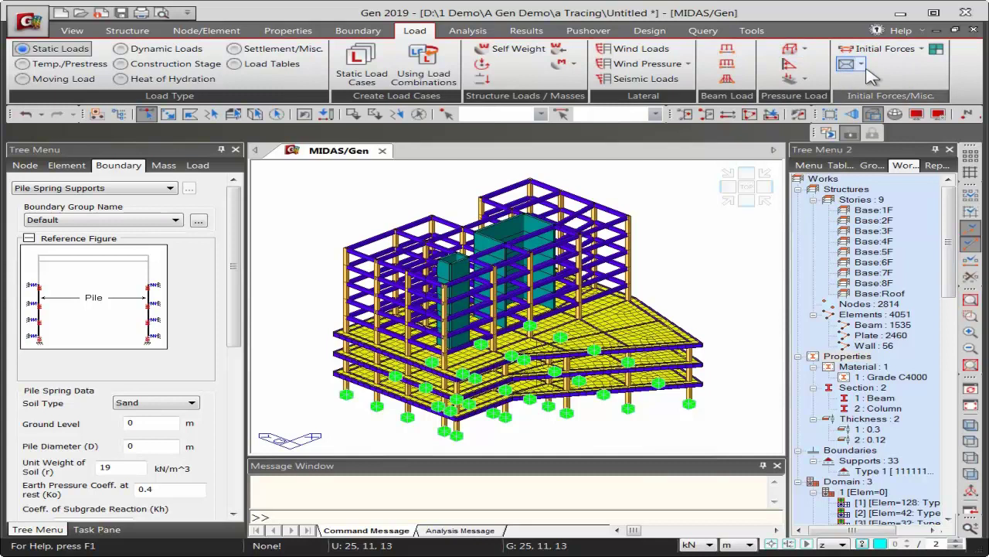
pyautogui.click(140, 50)
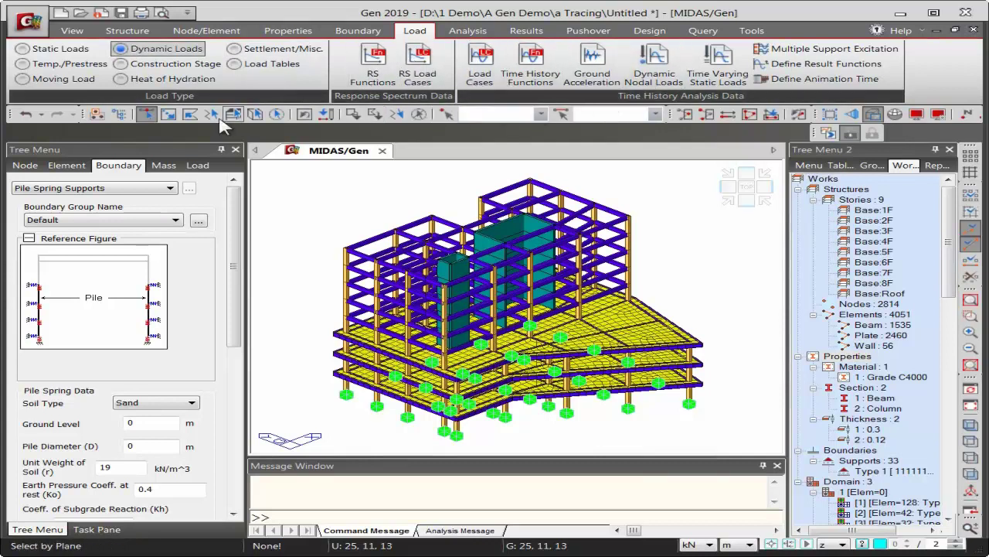
pyautogui.click(69, 68)
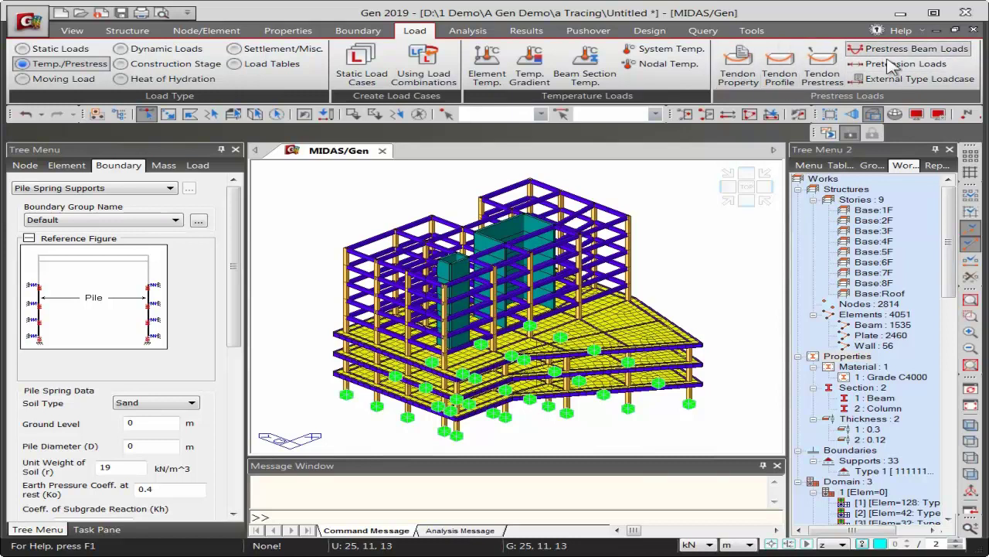
pyautogui.click(172, 67)
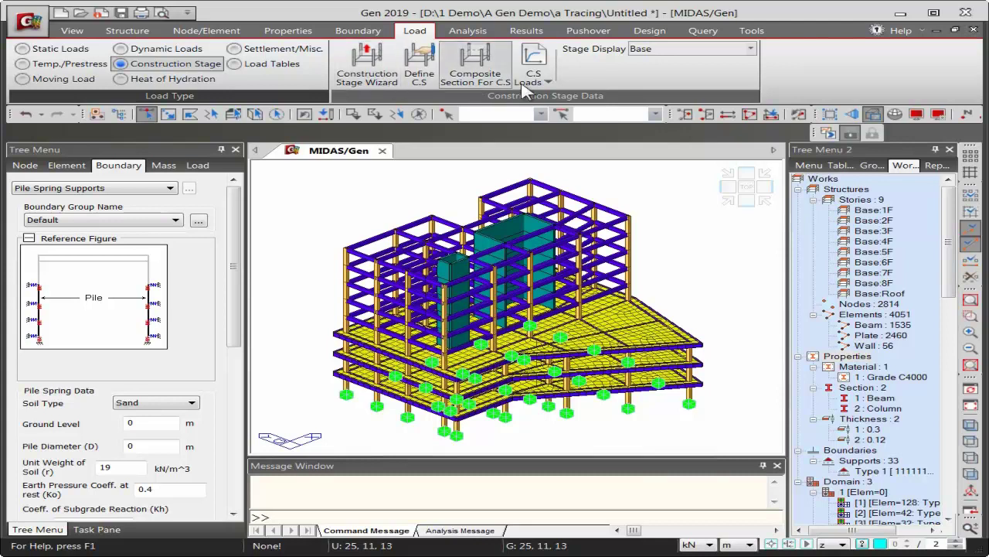
pyautogui.click(83, 84)
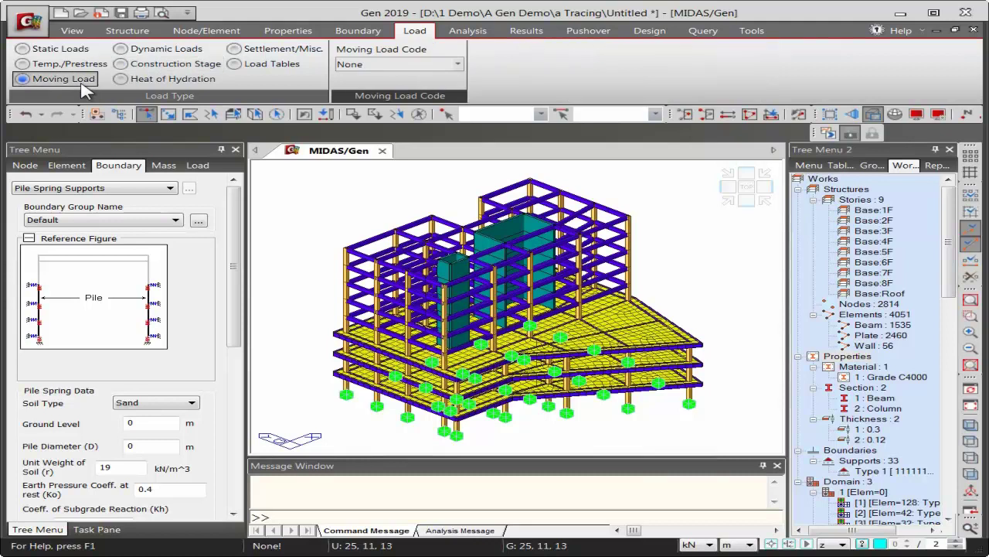
pyautogui.click(433, 67)
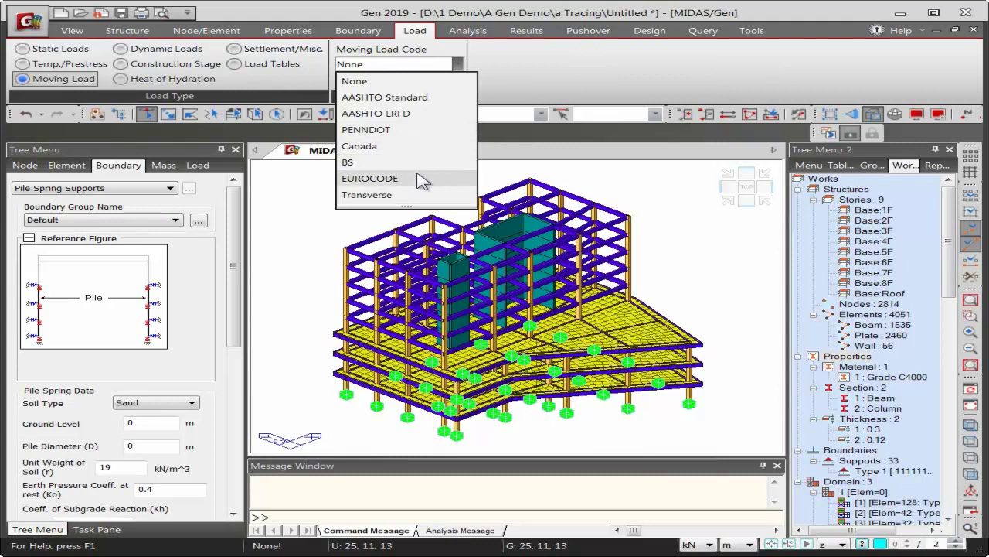
pyautogui.click(570, 85)
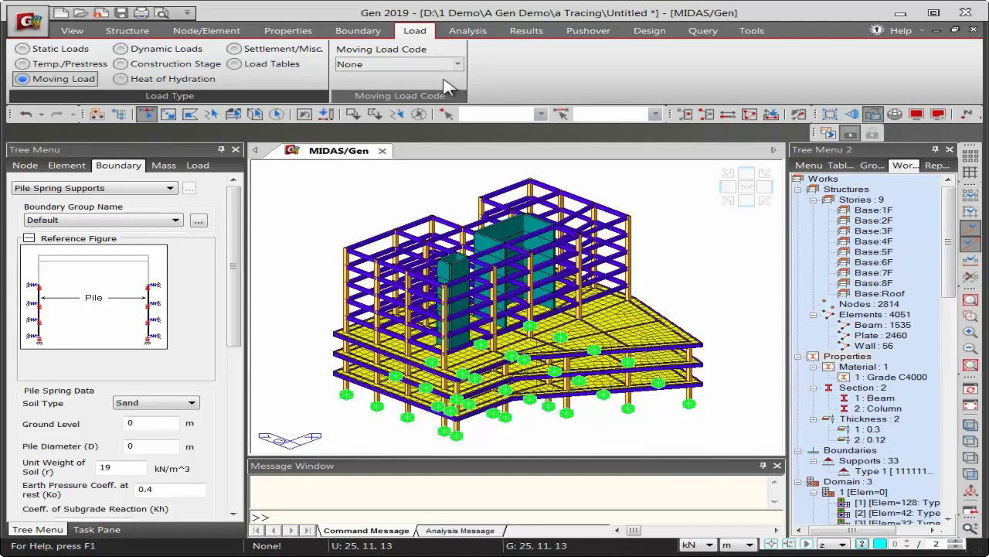
pyautogui.click(194, 80)
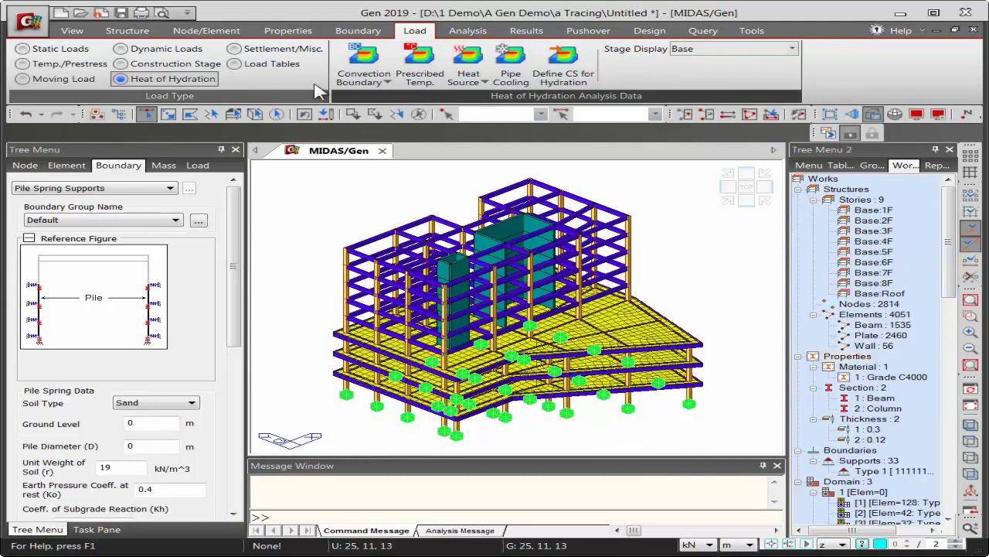
# Create the static load cases "Self weight" and "SIDL", both of type Dead Load (D)
pyautogui.click(277, 51)
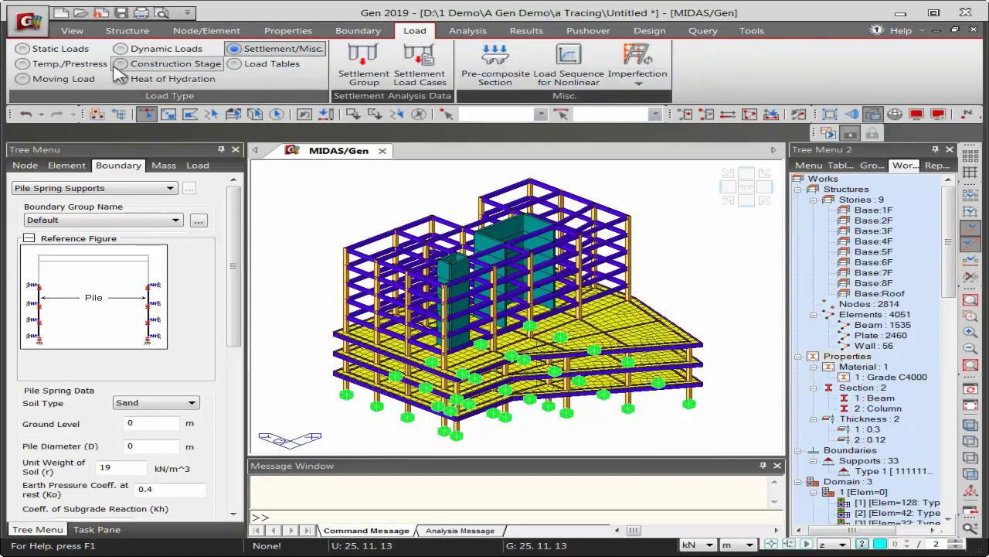
pyautogui.click(60, 49)
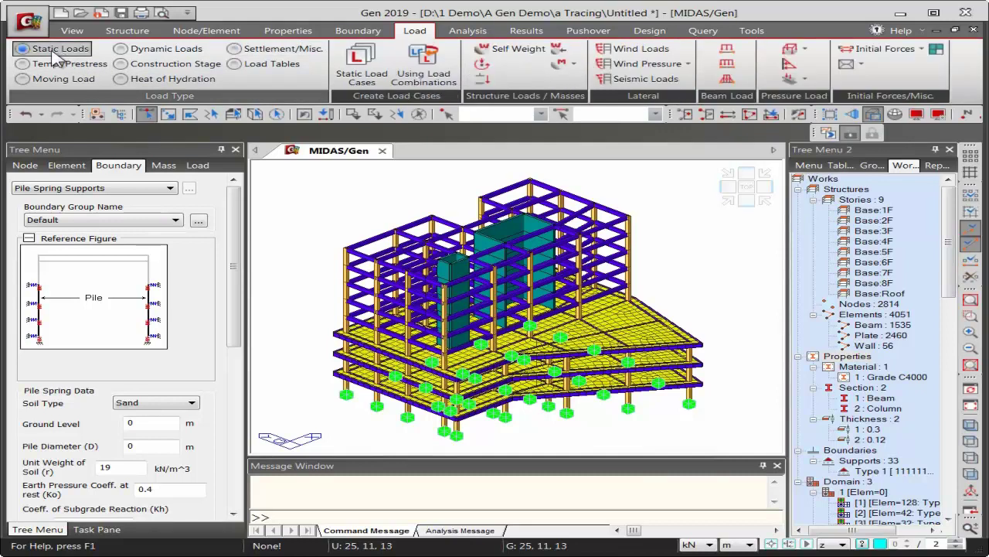
pyautogui.click(347, 66)
pyautogui.moveTo(313, 11); pyautogui.dragTo(348, 115)
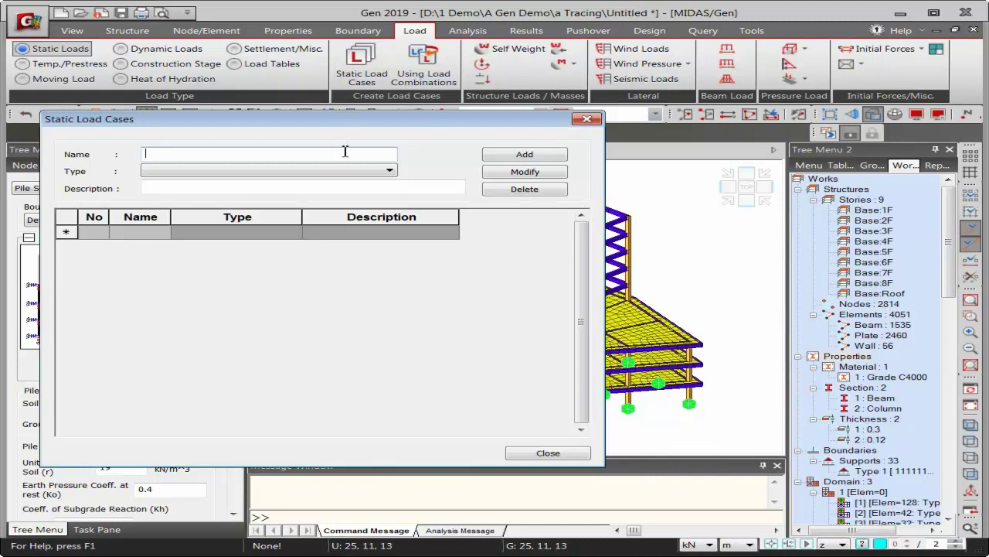
pyautogui.write('Self weight')
pyautogui.click(303, 172)
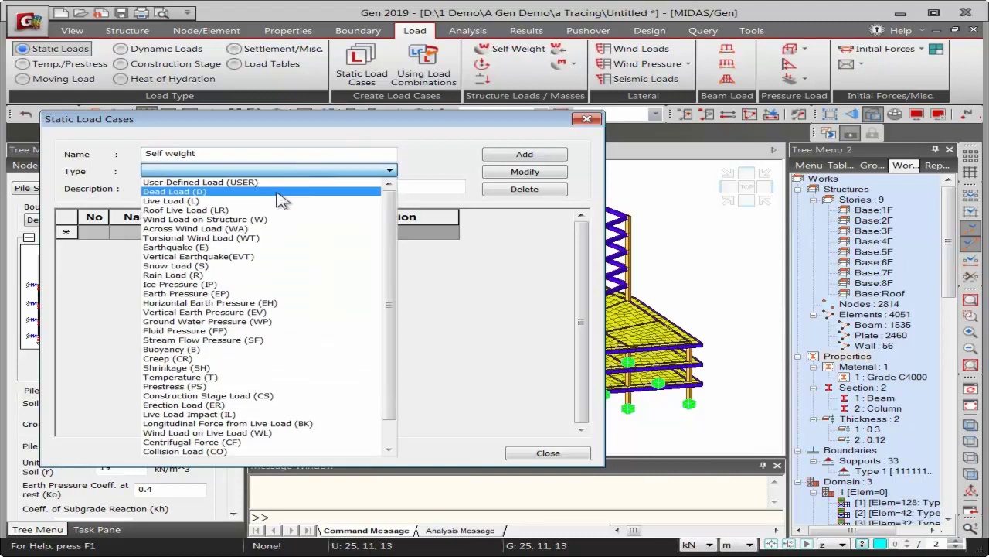
pyautogui.click(277, 191)
pyautogui.click(524, 155)
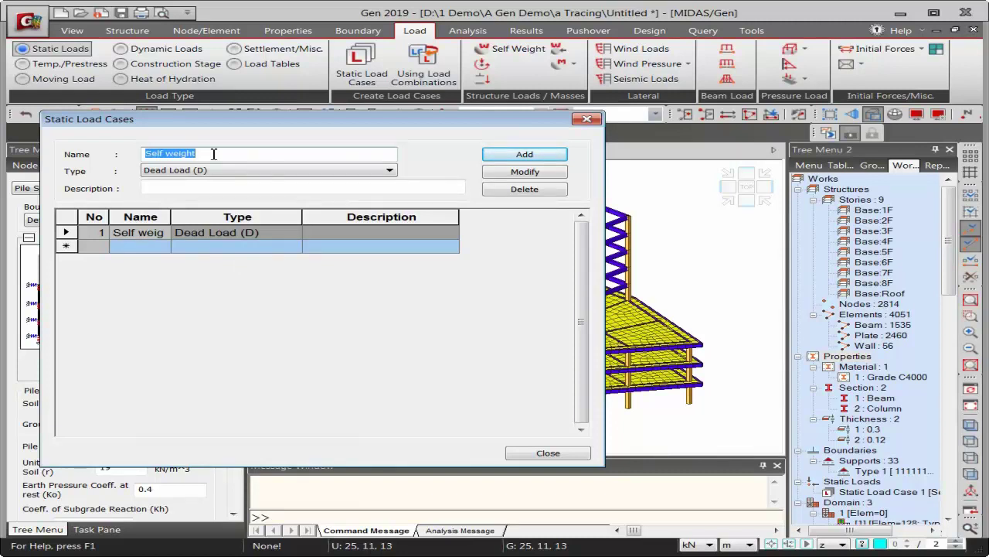
pyautogui.write('SIDL')
pyautogui.click(500, 160)
# Add a static load case named "LL" of type Live Load (L)
pyautogui.doubleClick(177, 155)
pyautogui.click(177, 155)
pyautogui.doubleClick(150, 160)
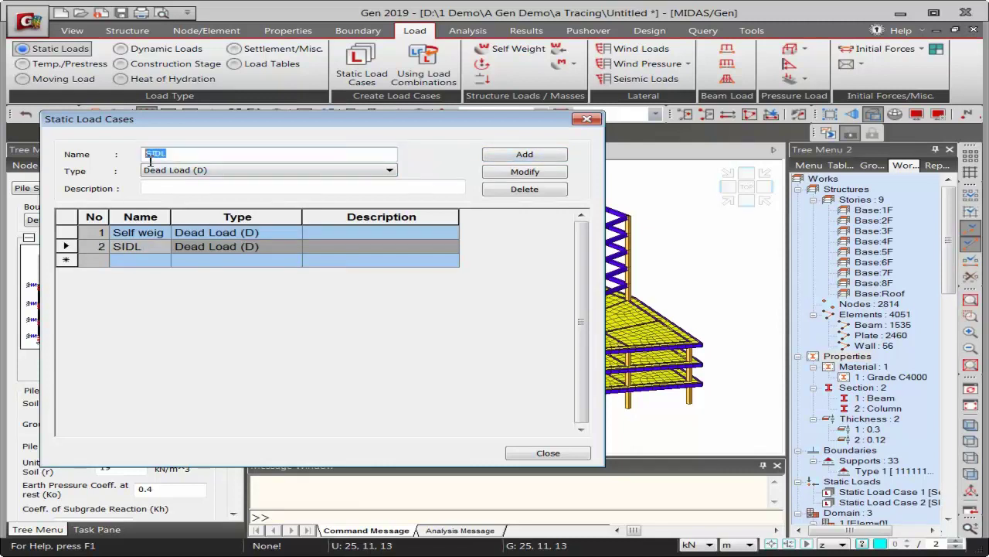
pyautogui.write('LL')
pyautogui.click(175, 171)
pyautogui.click(170, 192)
pyautogui.click(524, 155)
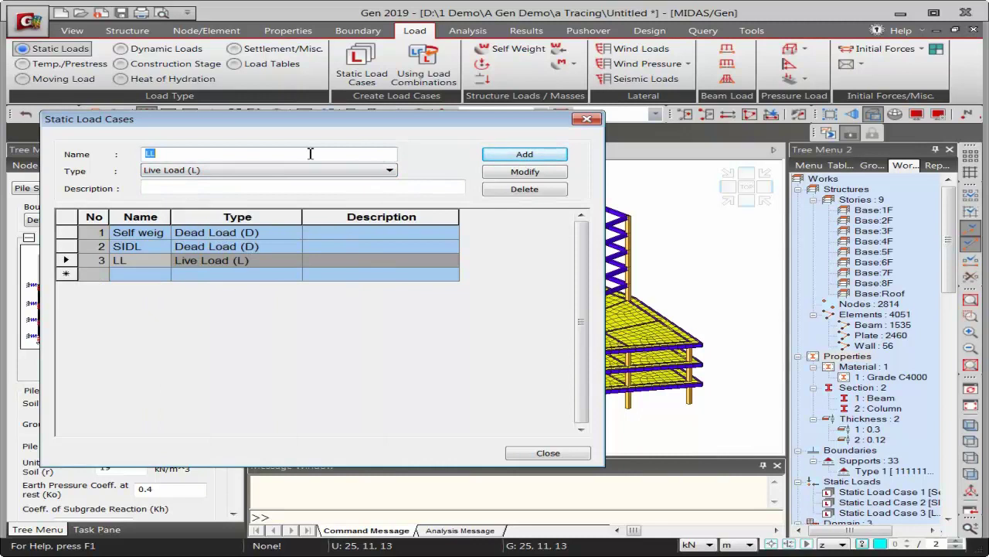
# Add a static load case named "WLx" of type Wind Load on Structure (W)
pyautogui.write('WLx')
pyautogui.click(353, 170)
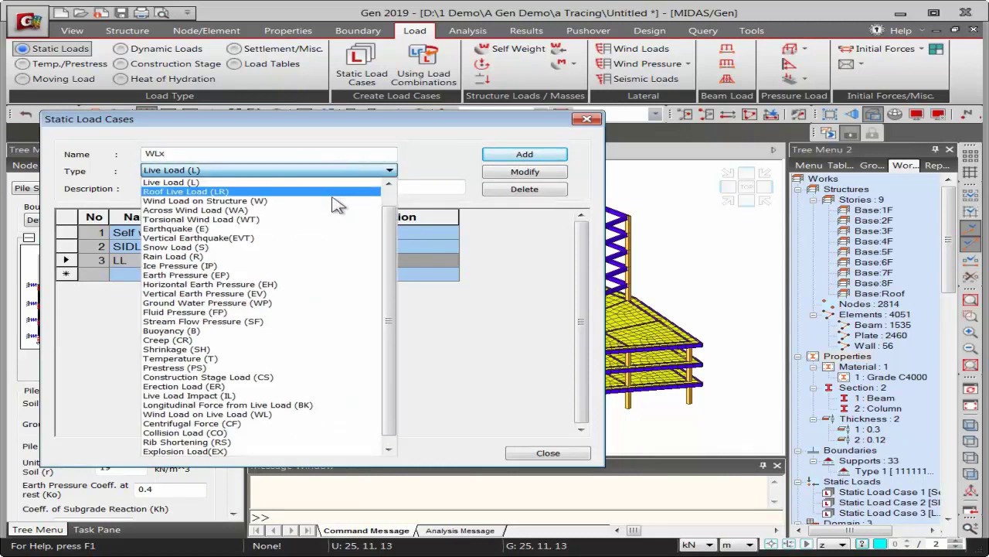
pyautogui.click(333, 195)
pyautogui.click(499, 154)
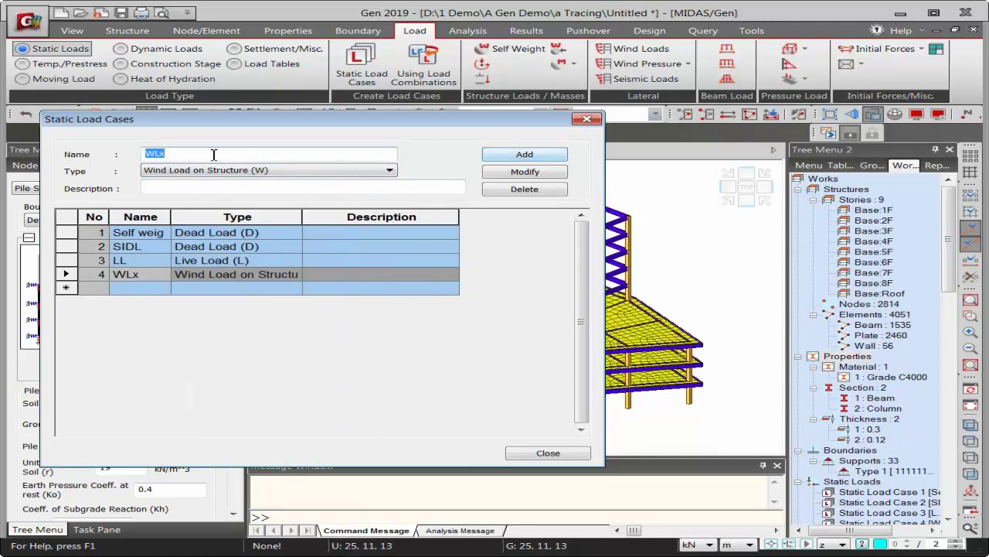
# Add a static load case named "EQx" of type Earthquake (E) and finish defining the load cases
pyautogui.write('EQx')
pyautogui.click(243, 170)
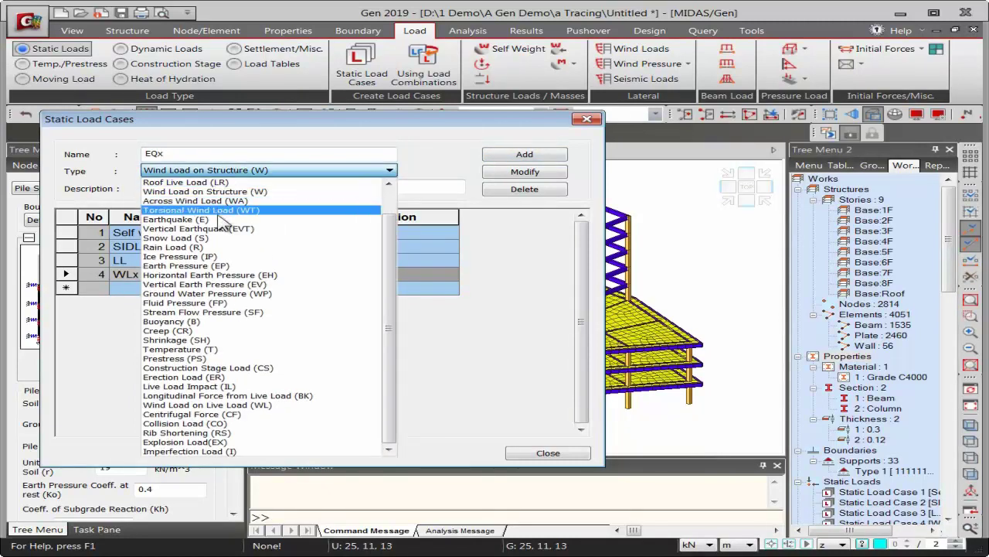
pyautogui.click(220, 218)
pyautogui.click(517, 155)
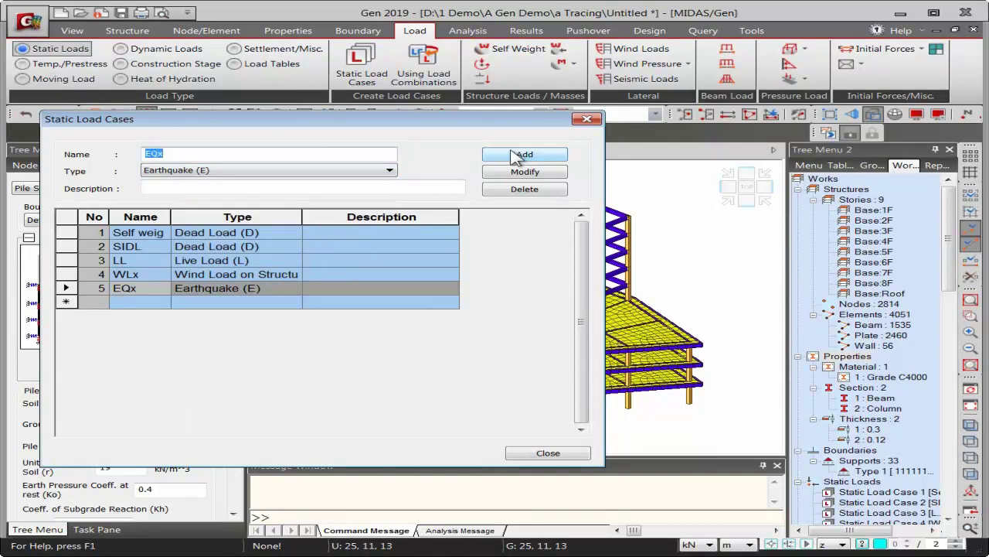
pyautogui.click(555, 453)
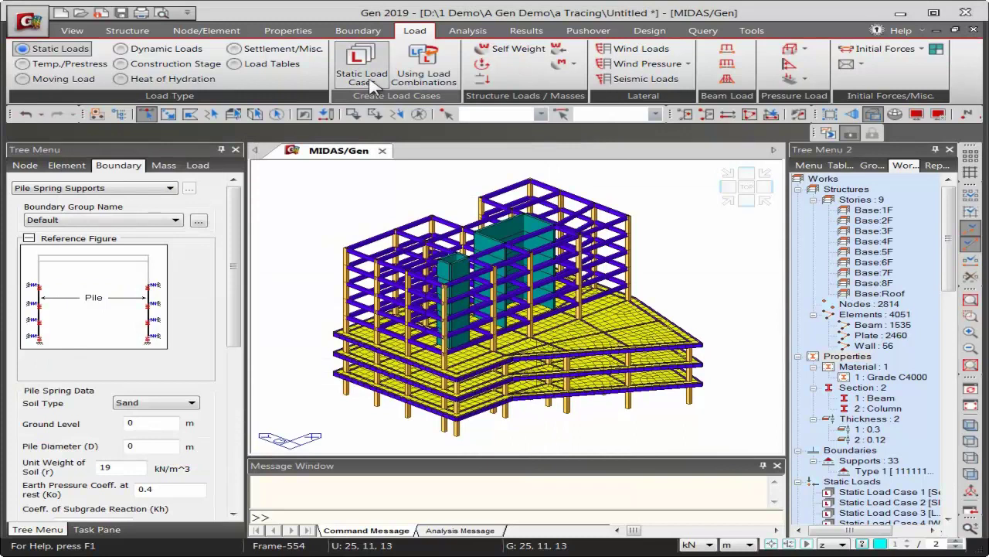
# Add a self-weight load to the "Self weight" load case with a Z factor of -1 in the Default load group
pyautogui.click(528, 50)
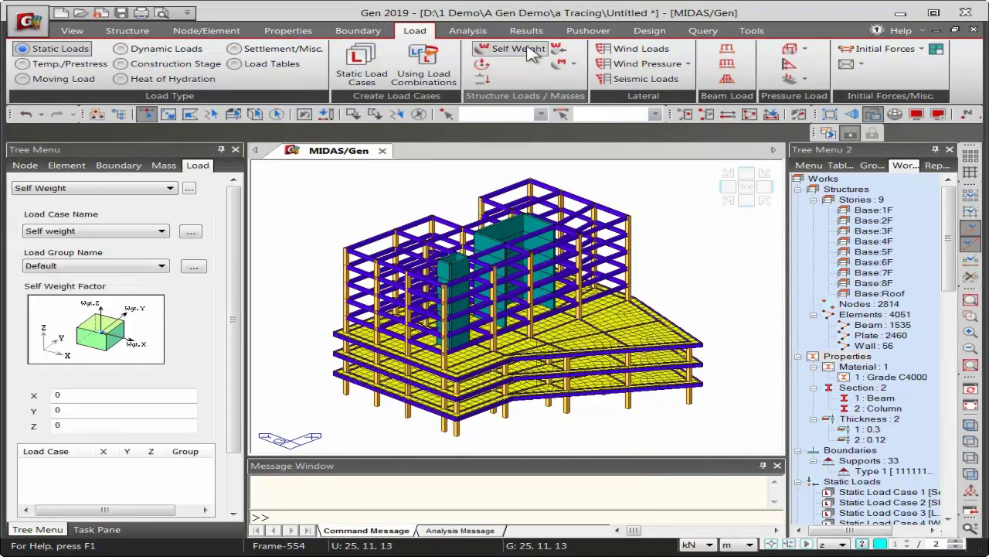
pyautogui.doubleClick(75, 426)
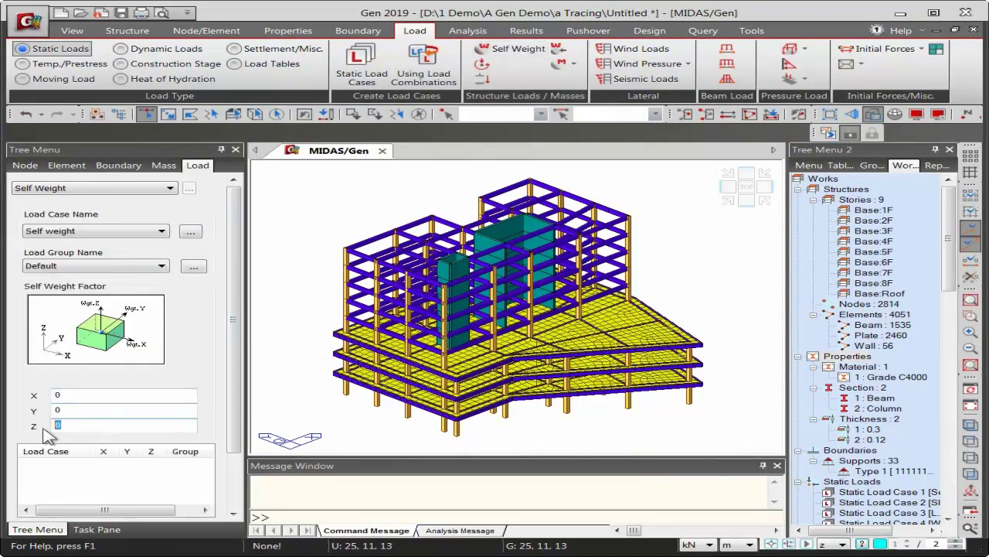
pyautogui.write('-1')
pyautogui.scroll(-3, 236, 410)
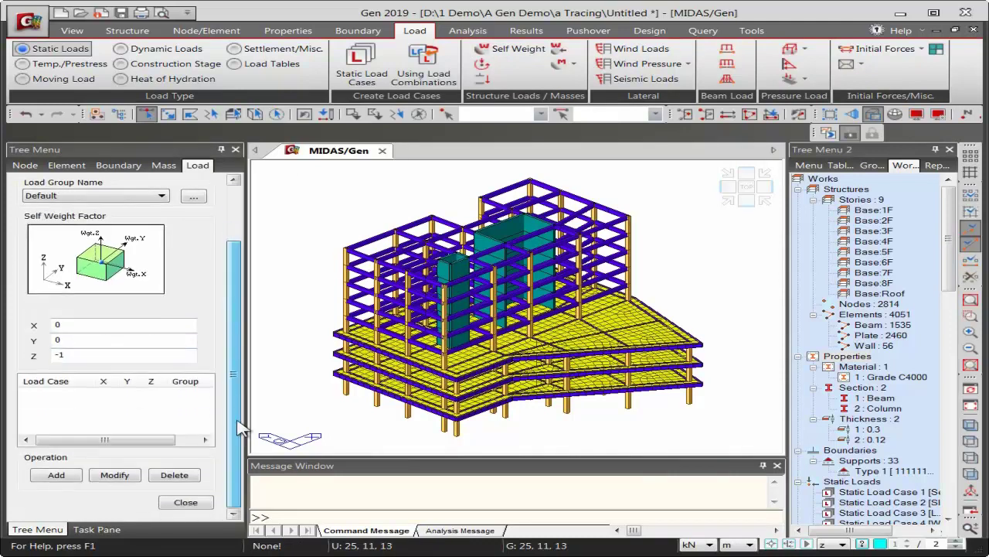
pyautogui.click(56, 475)
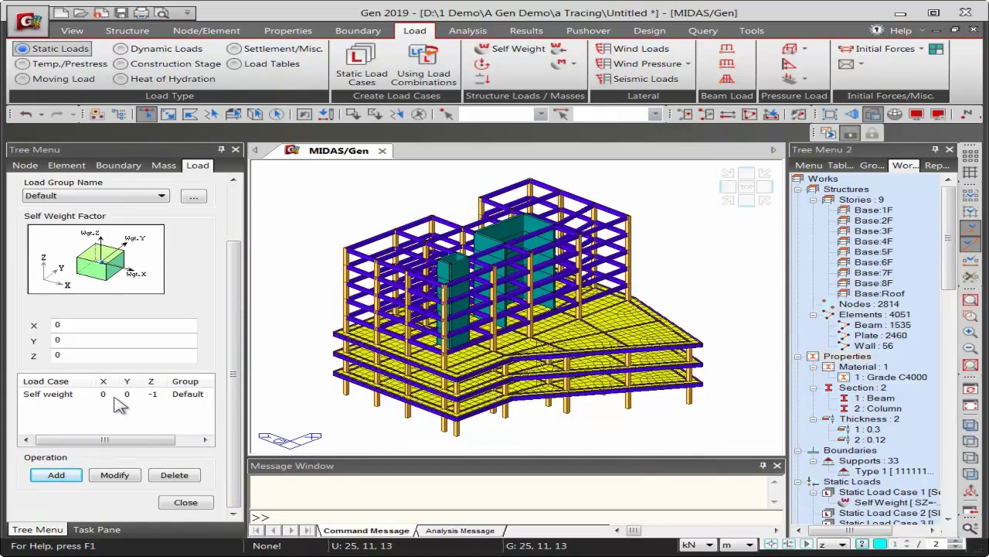
pyautogui.moveTo(950, 248); pyautogui.dragTo(954, 309)
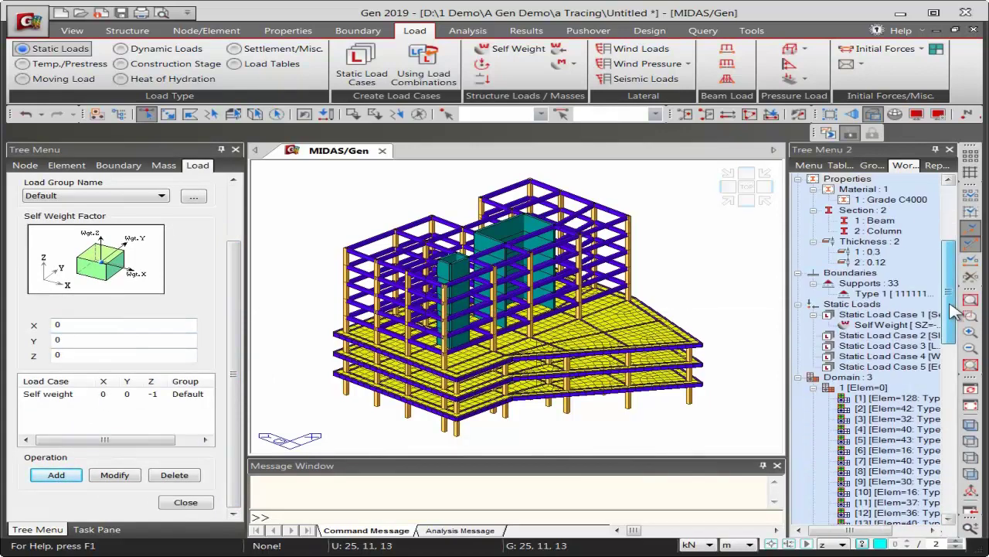
pyautogui.scroll(-10, 954, 309)
pyautogui.scroll(8, 955, 310)
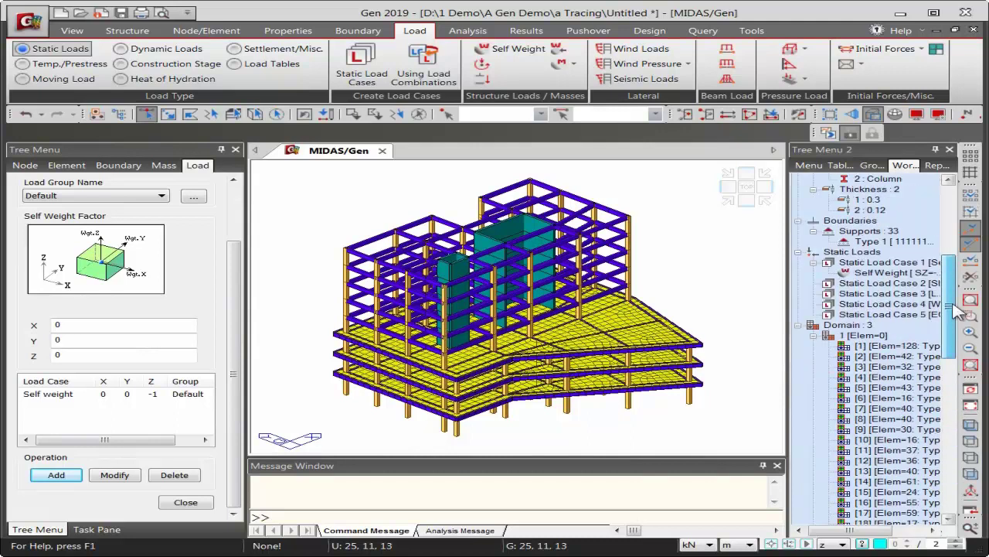
# Convert the Self weight and SIDL load cases to masses in the X, Y direction with a scale factor of 1
pyautogui.scroll(3, 958, 309)
pyautogui.click(889, 378)
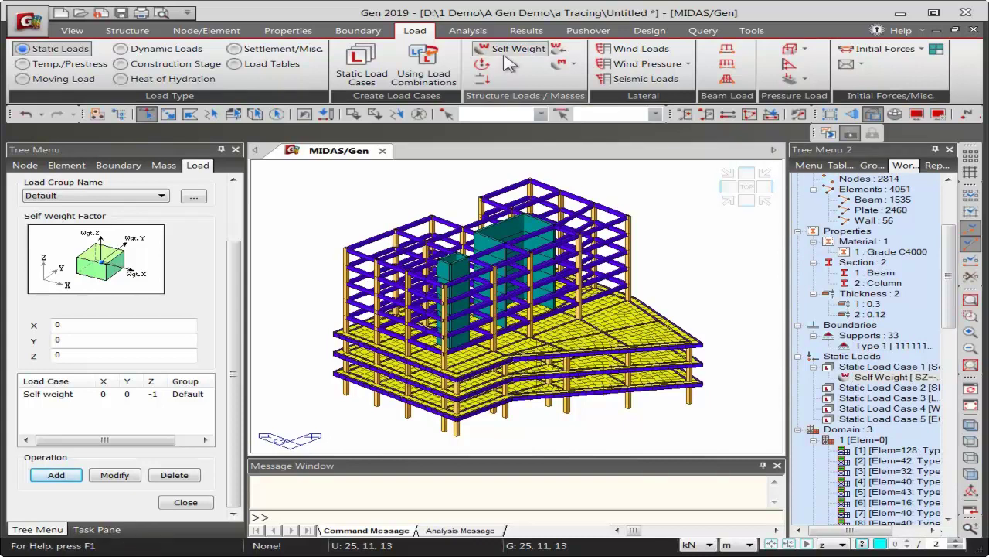
pyautogui.click(563, 66)
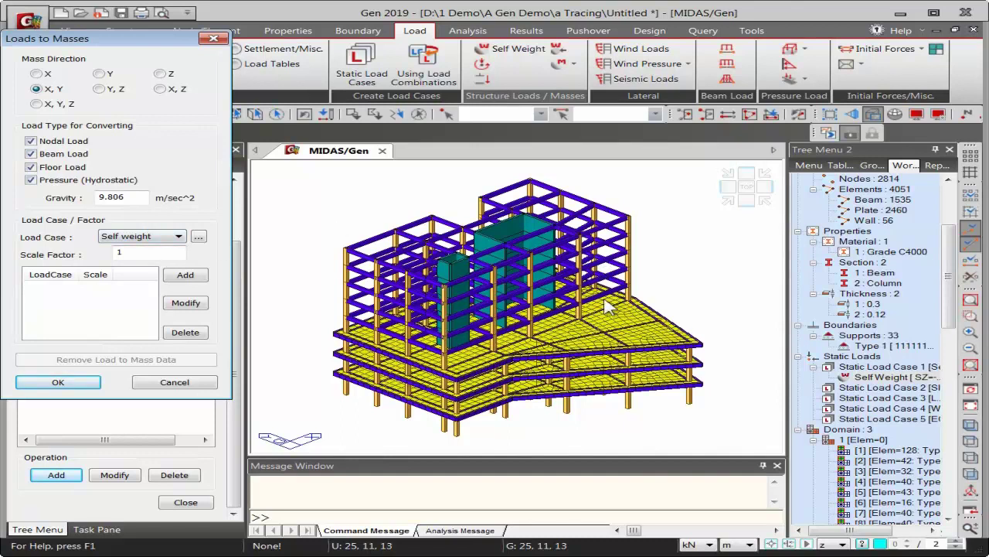
pyautogui.click(185, 274)
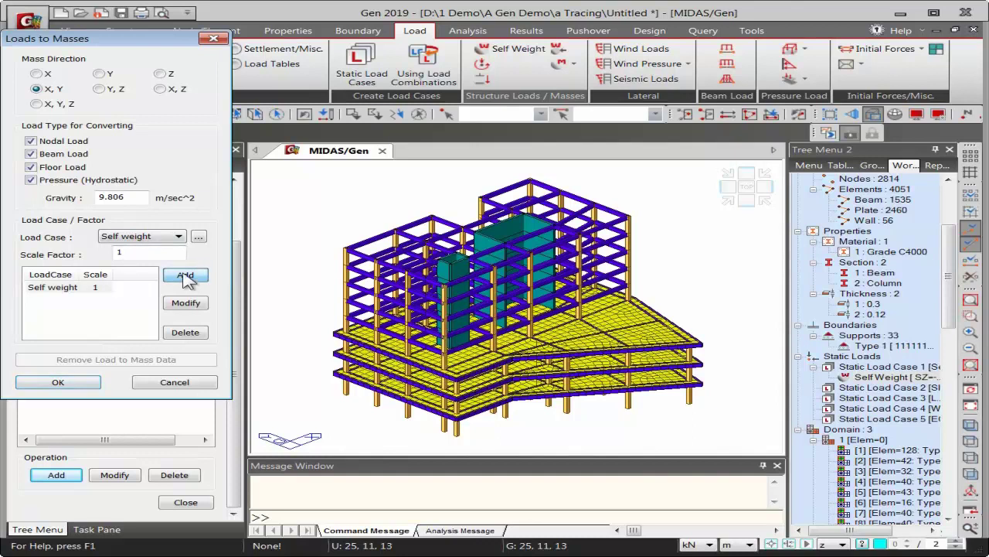
pyautogui.click(158, 236)
pyautogui.click(152, 258)
pyautogui.click(186, 274)
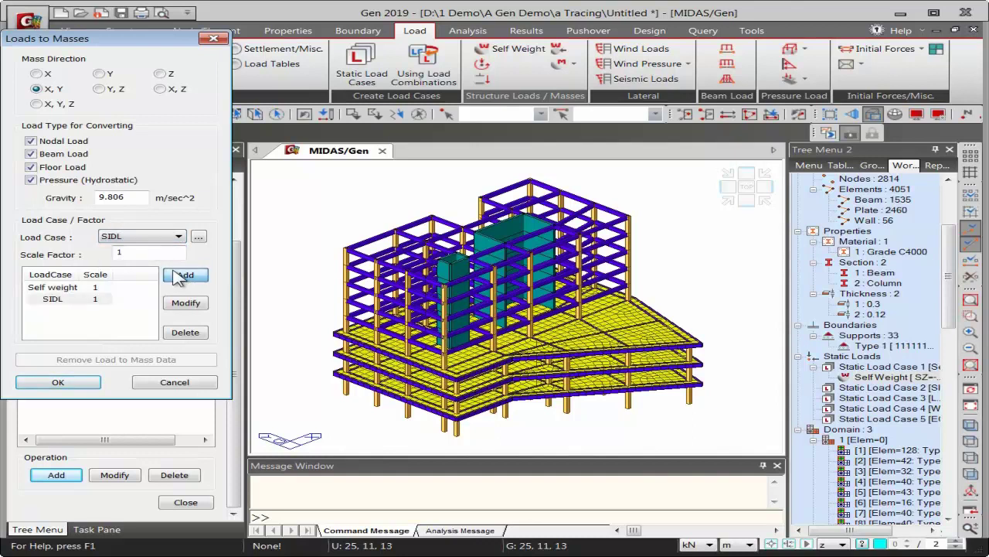
# Add the LL load case with a scale factor of 0.25 and apply the loads-to-masses conversion
pyautogui.click(159, 237)
pyautogui.click(154, 266)
pyautogui.moveTo(147, 253); pyautogui.dragTo(116, 255)
pyautogui.write('0.25')
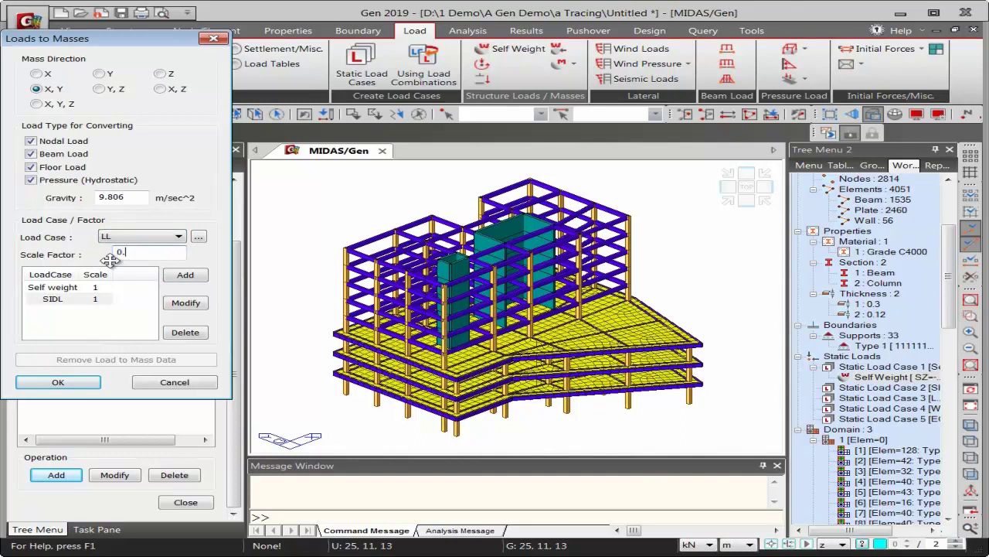
pyautogui.click(187, 276)
pyautogui.click(86, 383)
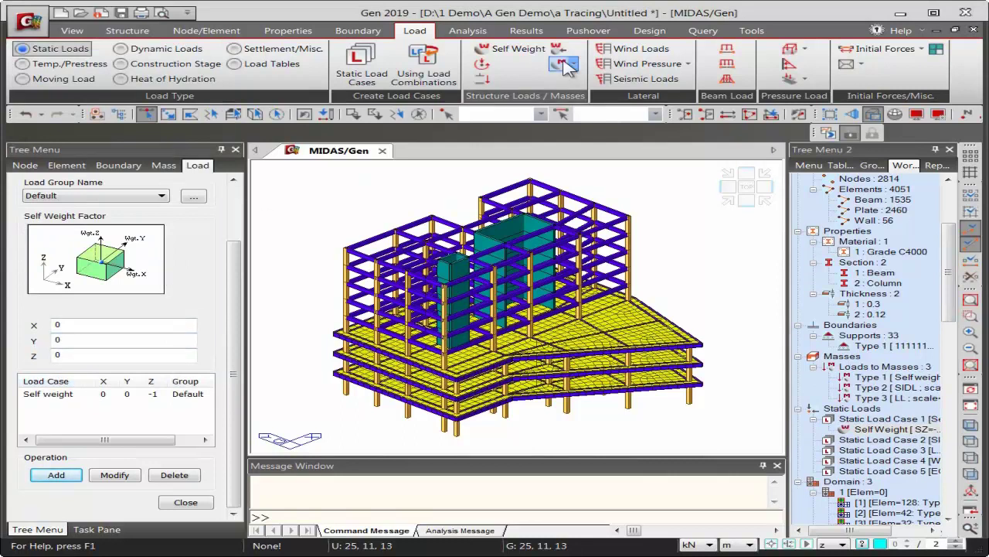
# Add a wind load specification for load case WLx using the IBC2009(ASCE7-05) code, keeping the default wind parameters
pyautogui.click(637, 51)
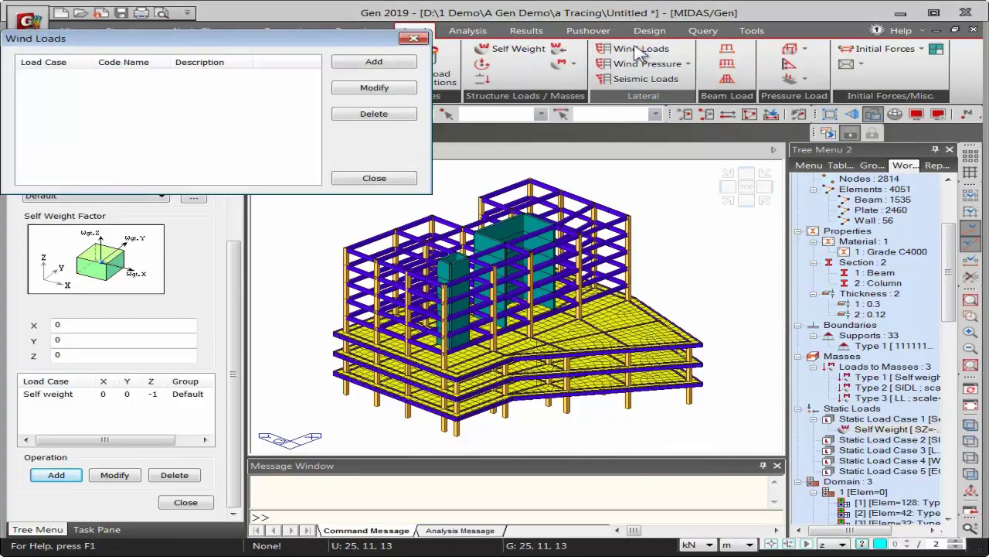
pyautogui.click(362, 67)
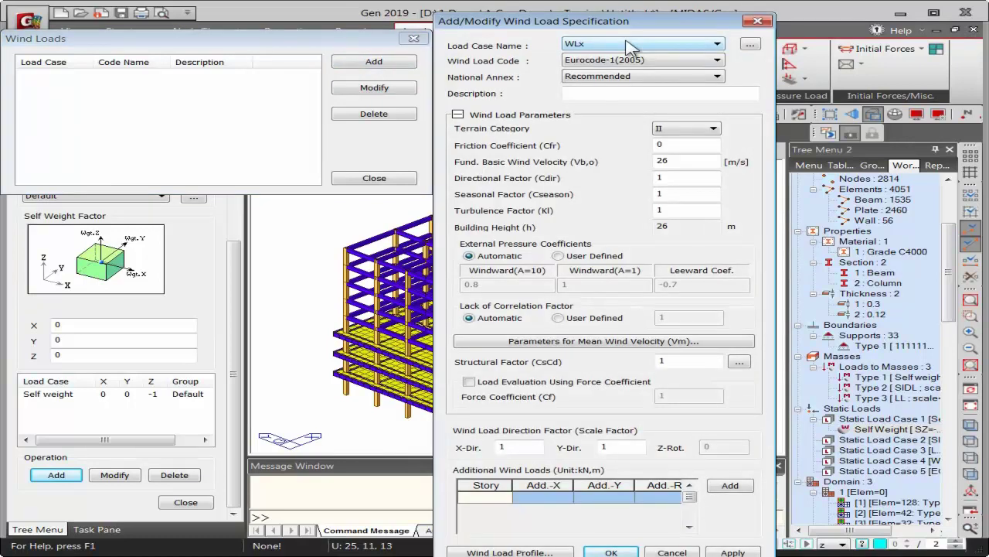
pyautogui.click(616, 62)
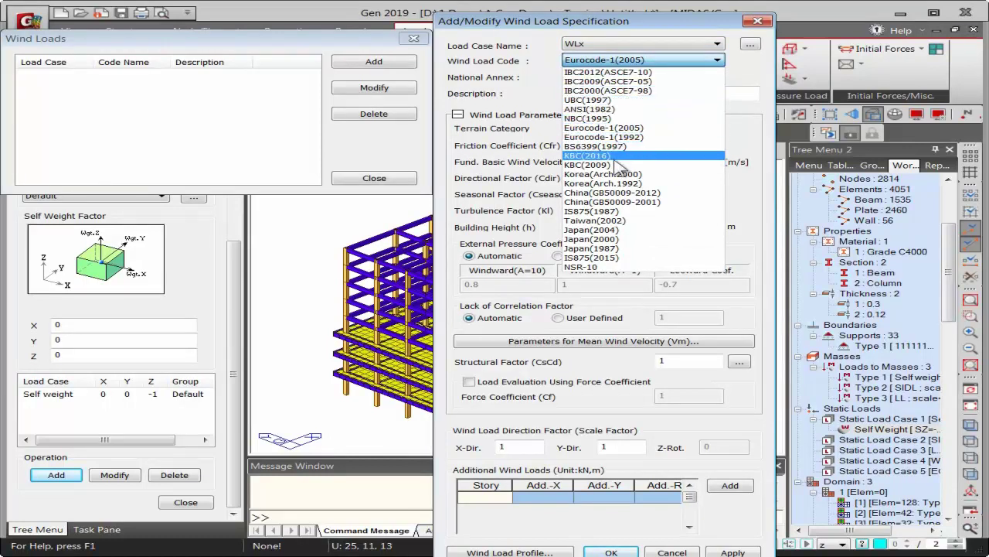
pyautogui.click(638, 81)
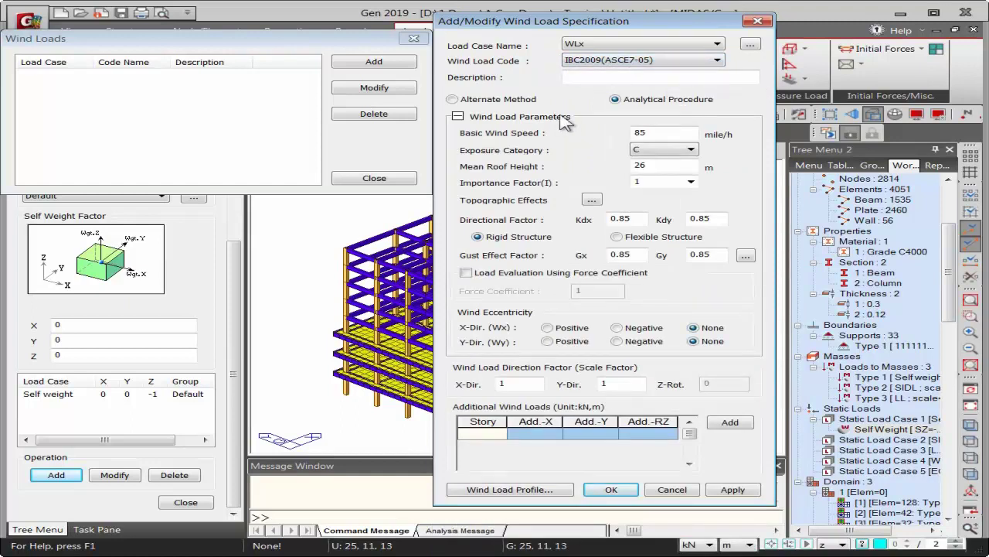
pyautogui.click(656, 133)
pyautogui.moveTo(657, 163); pyautogui.dragTo(635, 164)
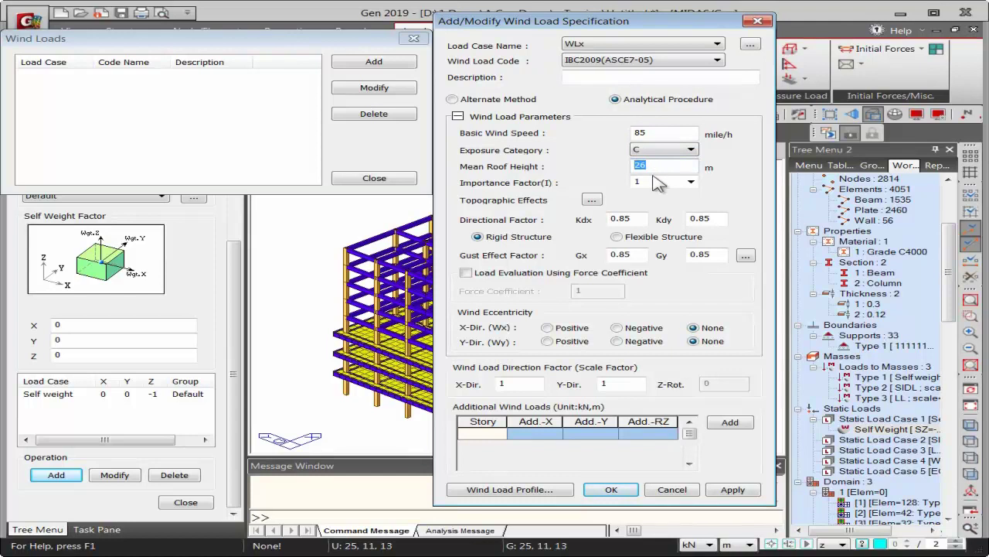
pyautogui.doubleClick(653, 181)
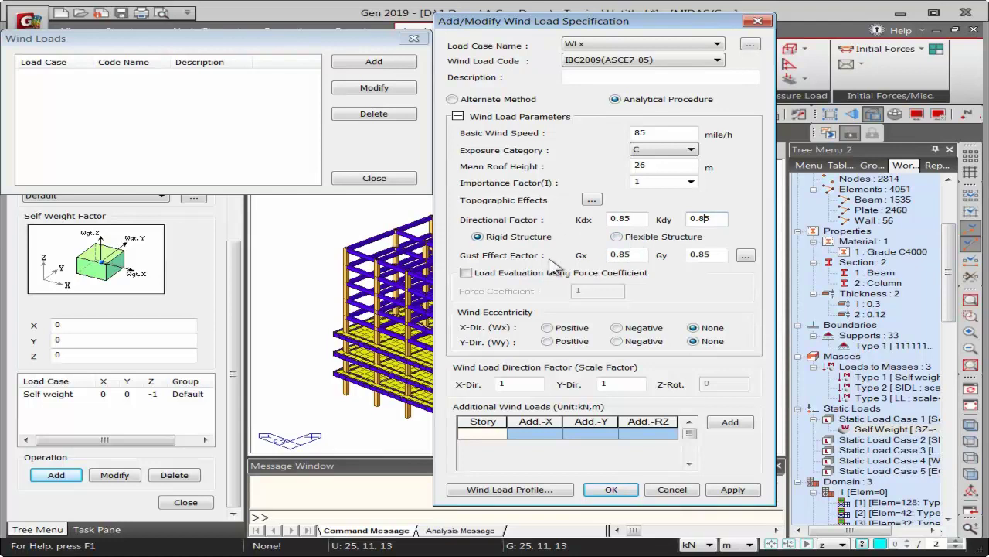
# Calculate and apply the rigid-structure gust effect factors, and set the wind load's Y-direction scale factor to 0
pyautogui.click(746, 257)
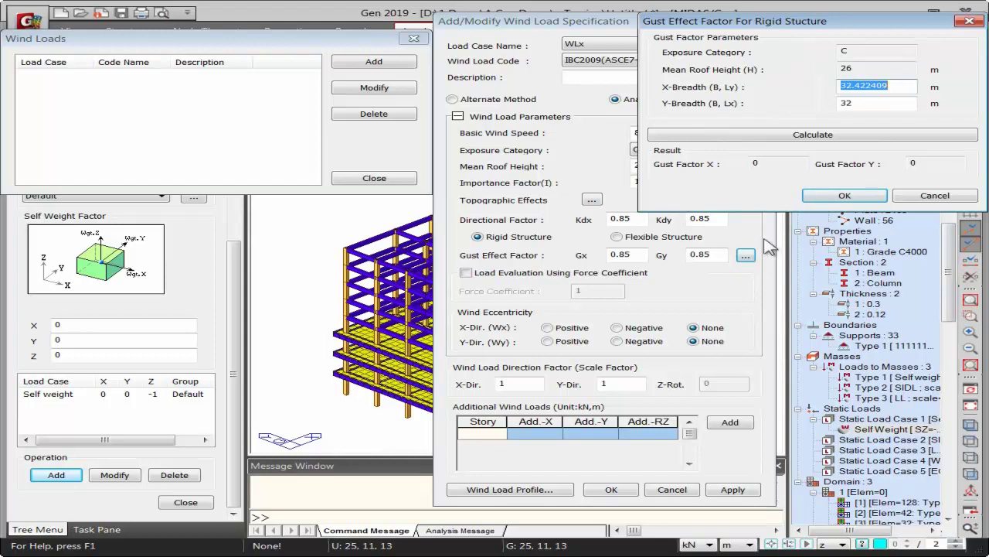
pyautogui.moveTo(747, 30); pyautogui.dragTo(545, 99)
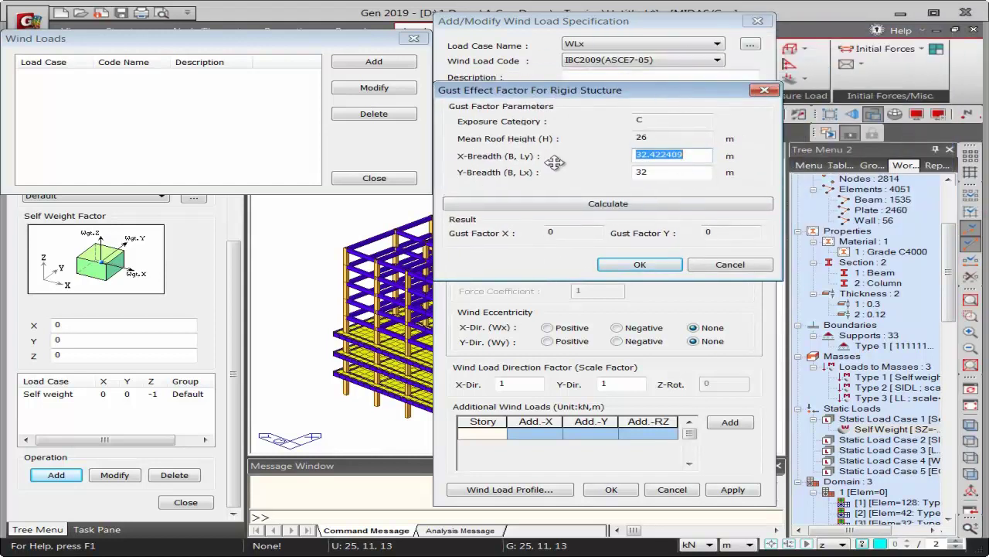
pyautogui.click(646, 209)
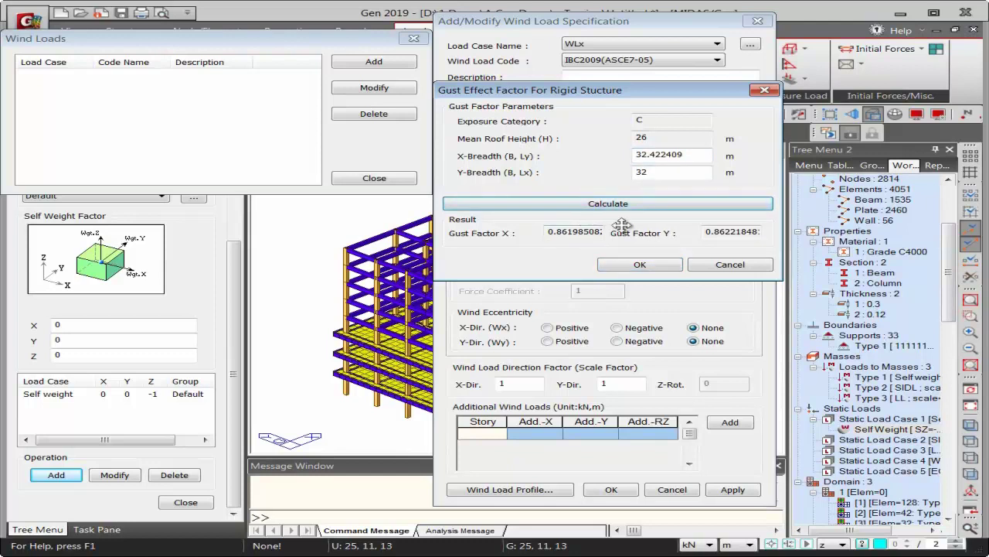
pyautogui.click(663, 264)
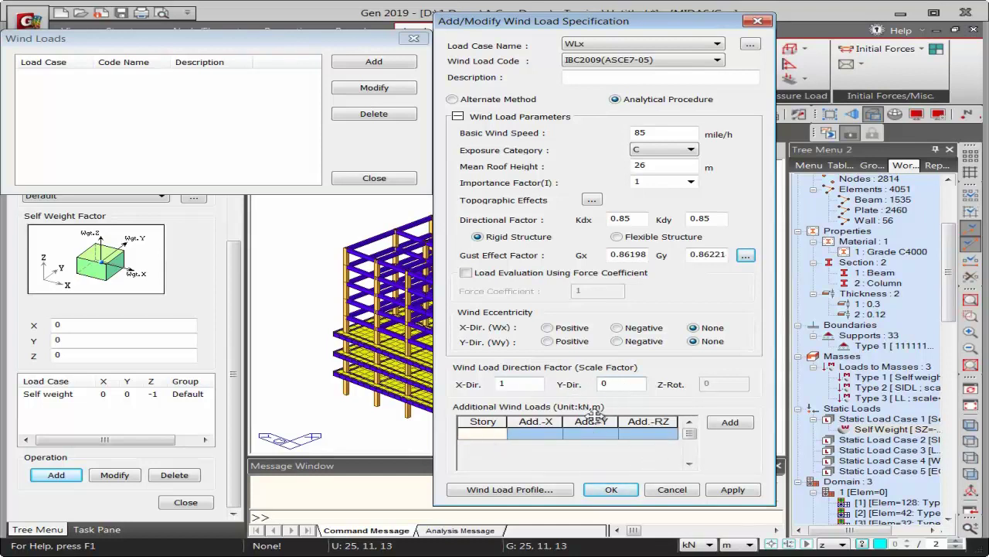
# Examine the X-direction wind load profile by story force, story shear and overturning moment
pyautogui.click(532, 493)
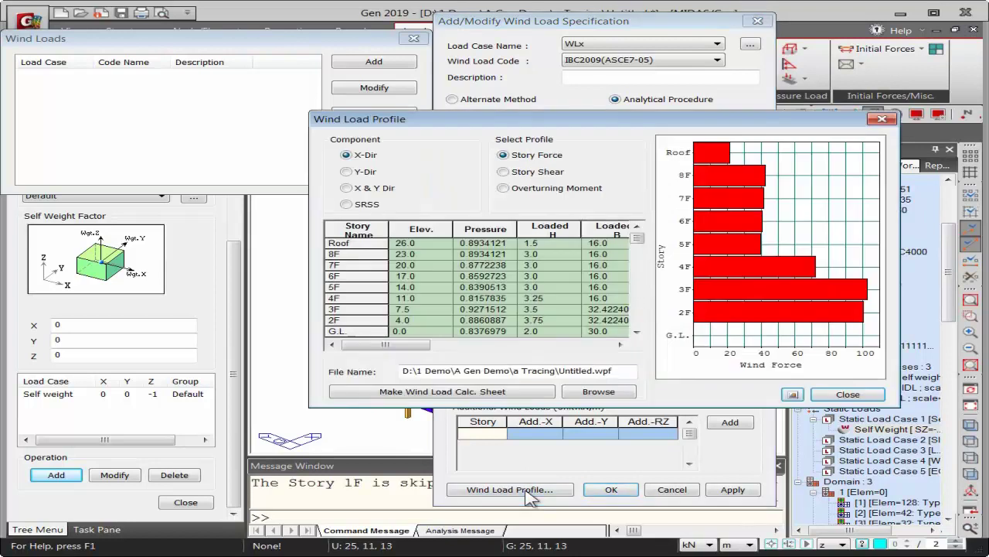
pyautogui.click(532, 175)
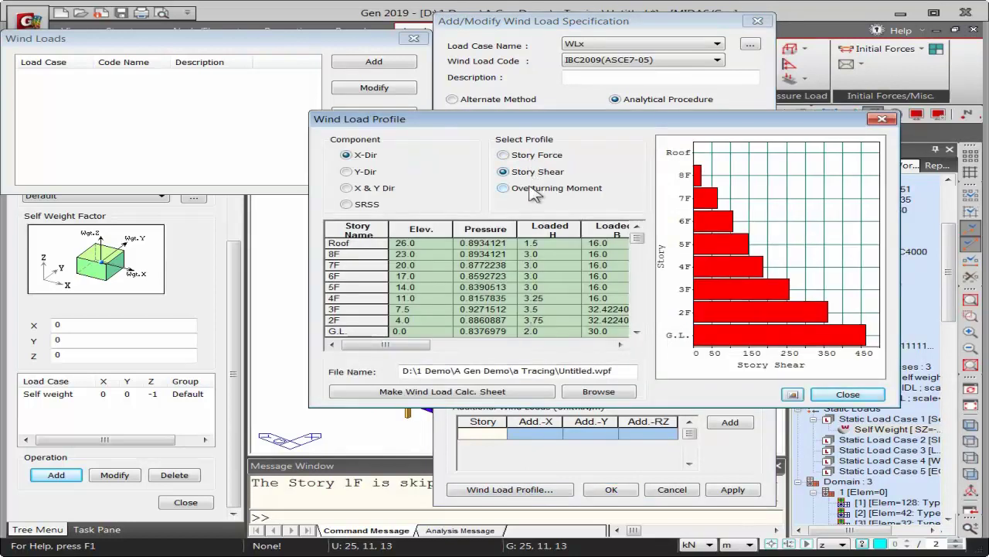
pyautogui.click(532, 191)
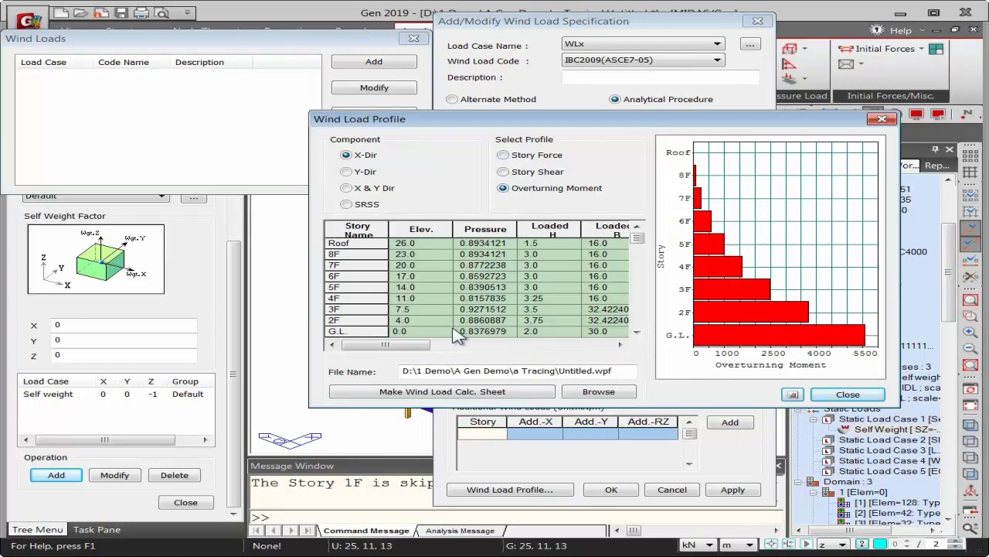
pyautogui.click(469, 349)
pyautogui.moveTo(469, 349); pyautogui.dragTo(416, 350)
# Generate the wind load calculation sheet, enlarge its window and review the design formulas and wind parameters
pyautogui.click(421, 392)
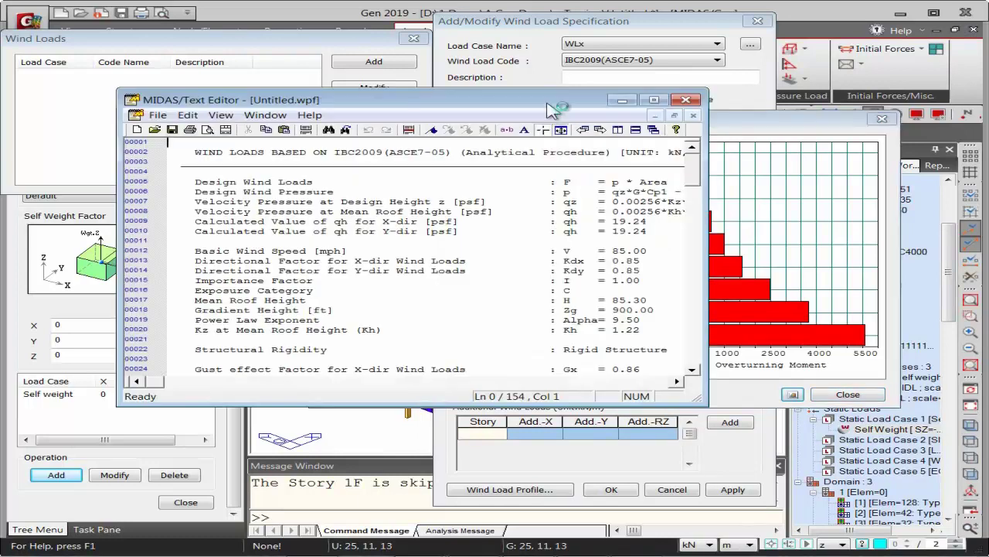
pyautogui.doubleClick(544, 90)
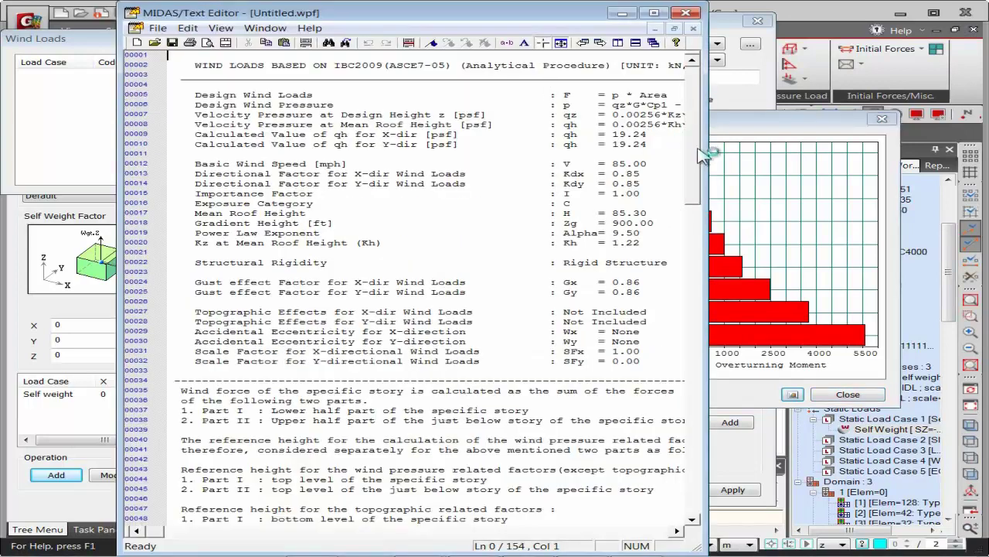
pyautogui.moveTo(705, 154); pyautogui.dragTo(854, 155)
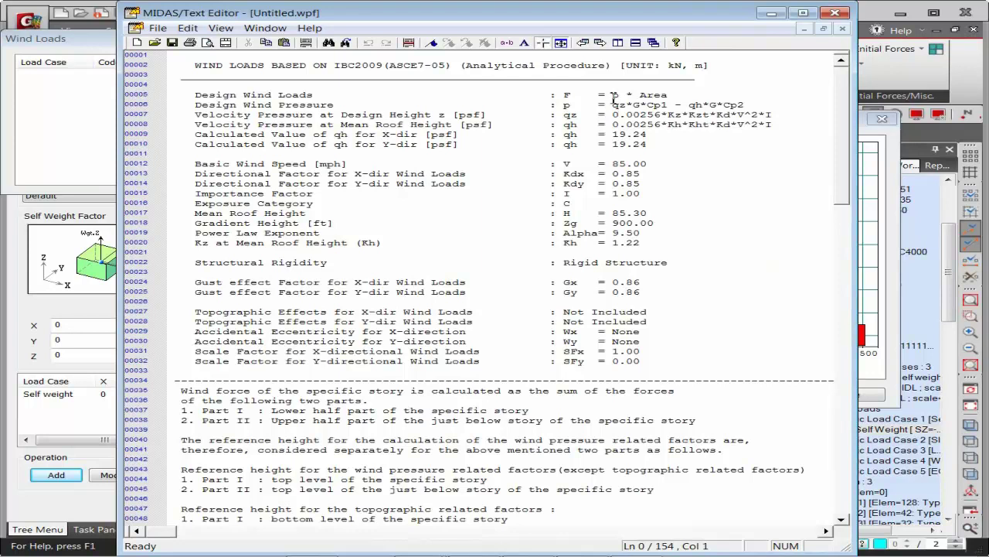
pyautogui.moveTo(615, 98); pyautogui.dragTo(788, 126)
pyautogui.click(659, 234)
pyautogui.scroll(-12, 653, 236)
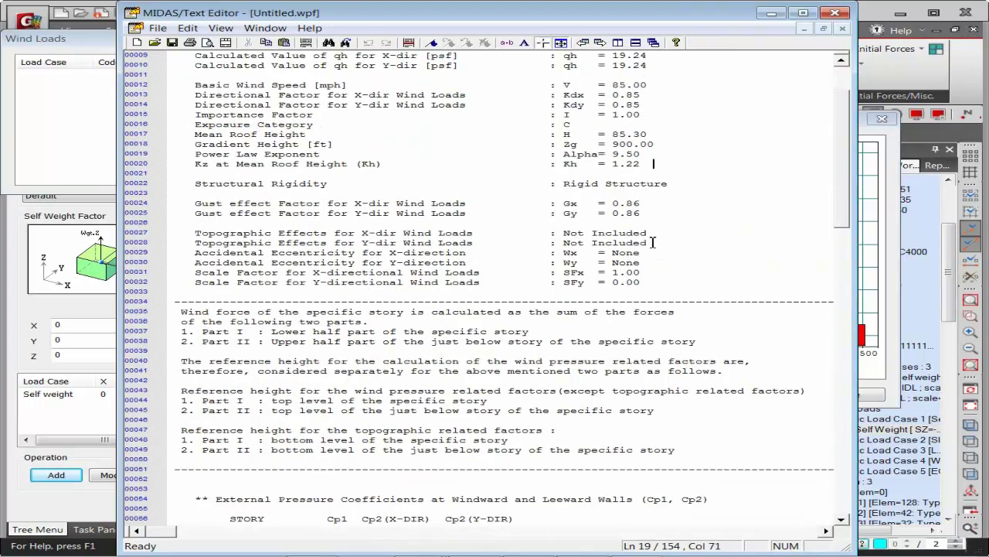
# Review the sheet's pressure coefficients, X, Y and RZ wind load generation tables and eccentricity data, and close it
pyautogui.scroll(-11, 651, 240)
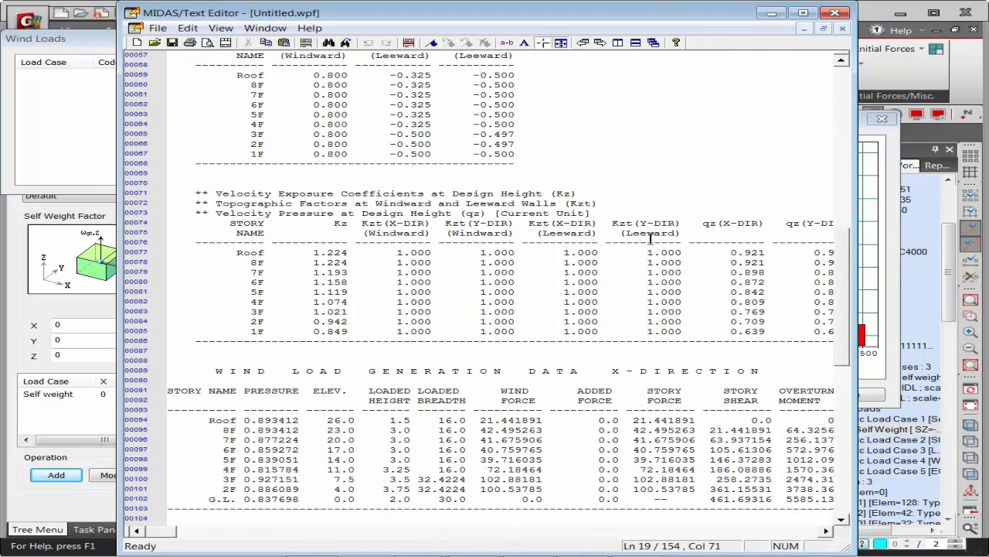
pyautogui.scroll(-3, 647, 297)
pyautogui.moveTo(339, 233); pyautogui.dragTo(545, 294)
pyautogui.click(571, 359)
pyautogui.scroll(-3, 570, 358)
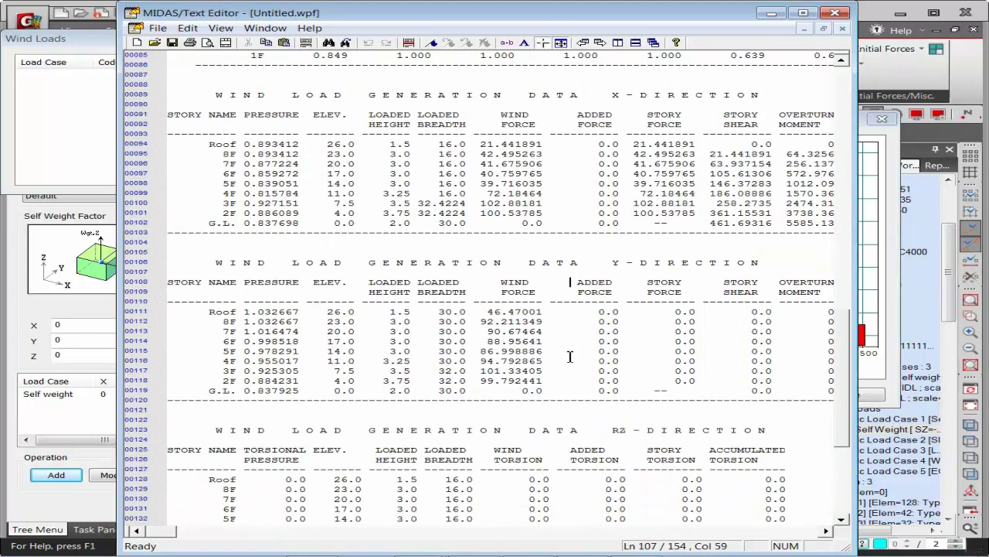
pyautogui.scroll(-5, 570, 356)
pyautogui.scroll(-6, 570, 354)
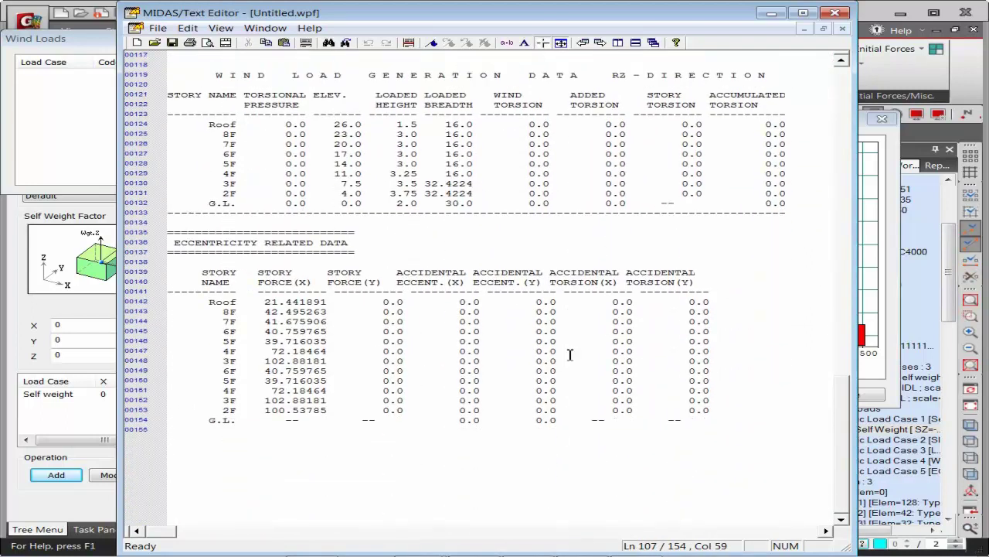
pyautogui.moveTo(721, 372); pyautogui.dragTo(458, 217)
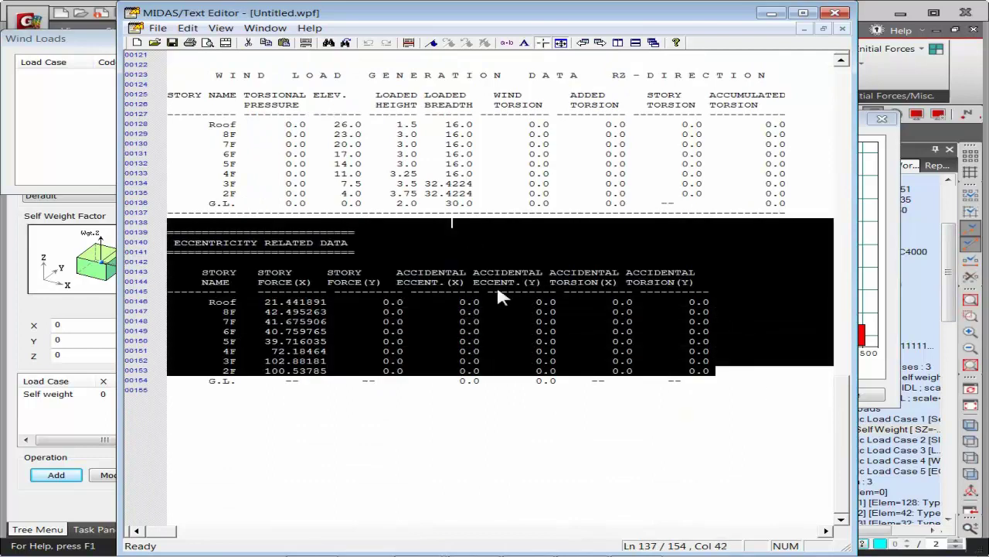
pyautogui.click(496, 283)
pyautogui.scroll(6, 495, 278)
pyautogui.scroll(6, 494, 277)
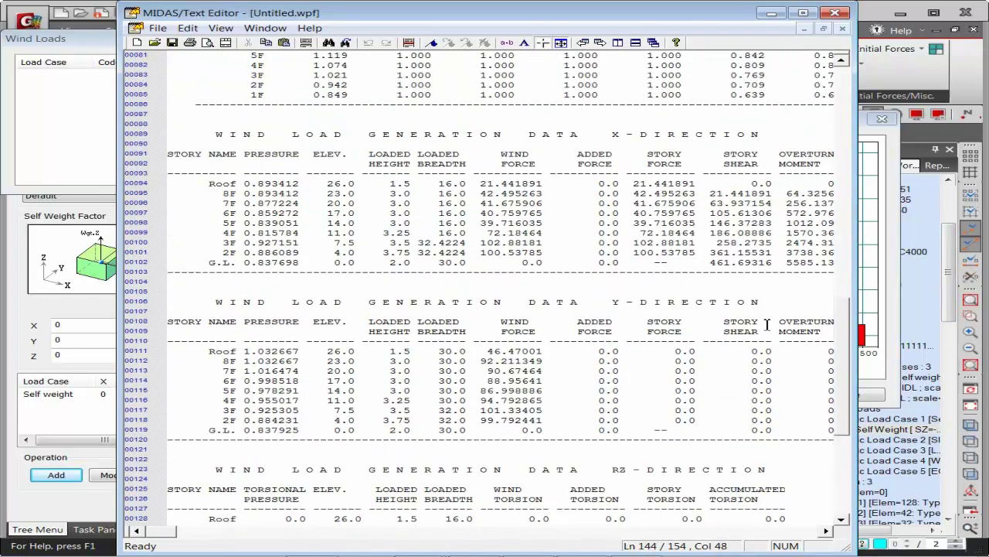
pyautogui.moveTo(843, 364); pyautogui.dragTo(836, 73)
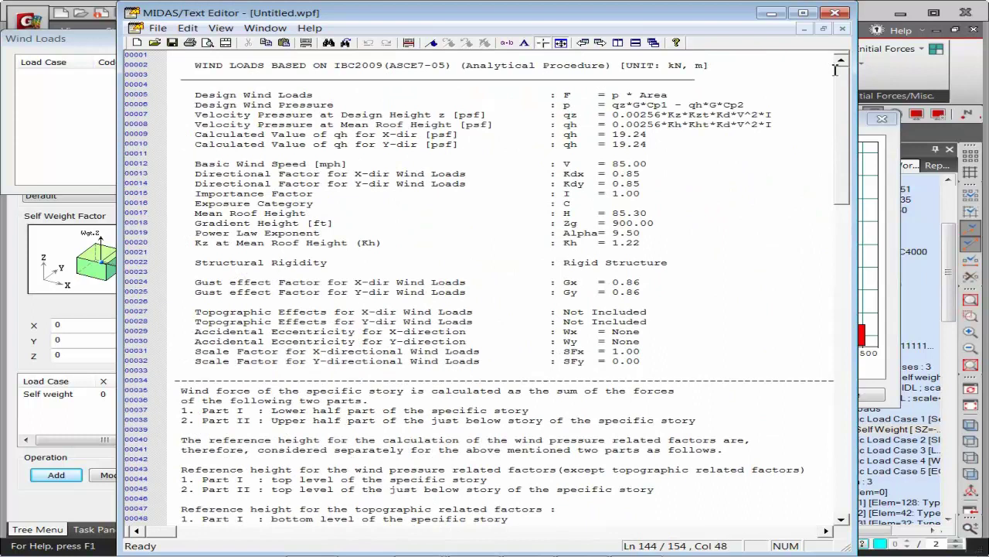
pyautogui.click(840, 14)
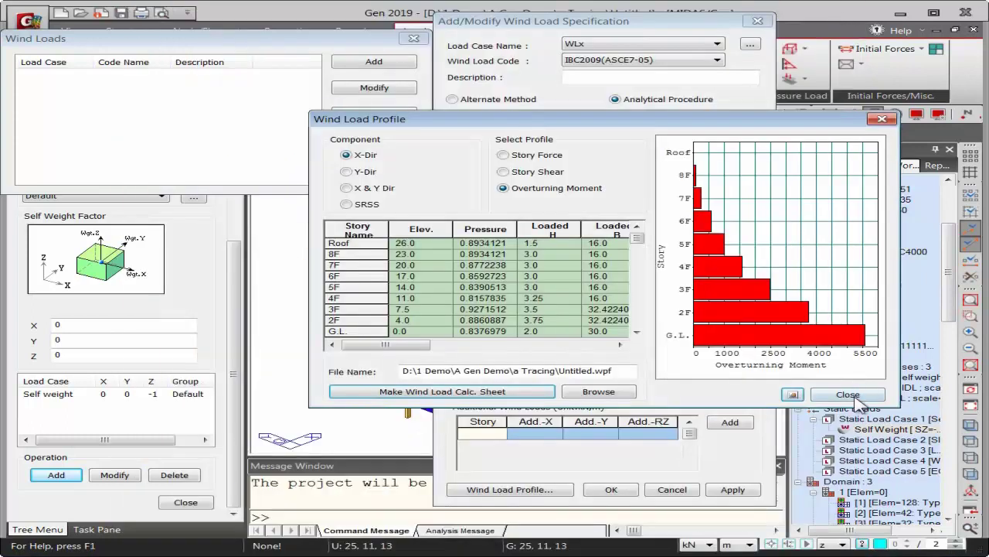
# Close the wind load profile and save the WLx wind load specification
pyautogui.click(848, 395)
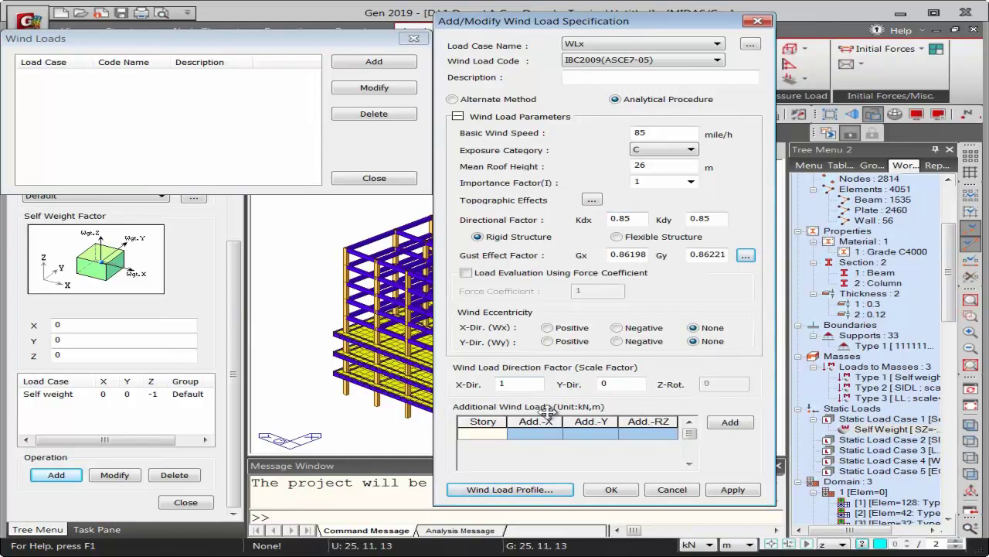
pyautogui.click(609, 492)
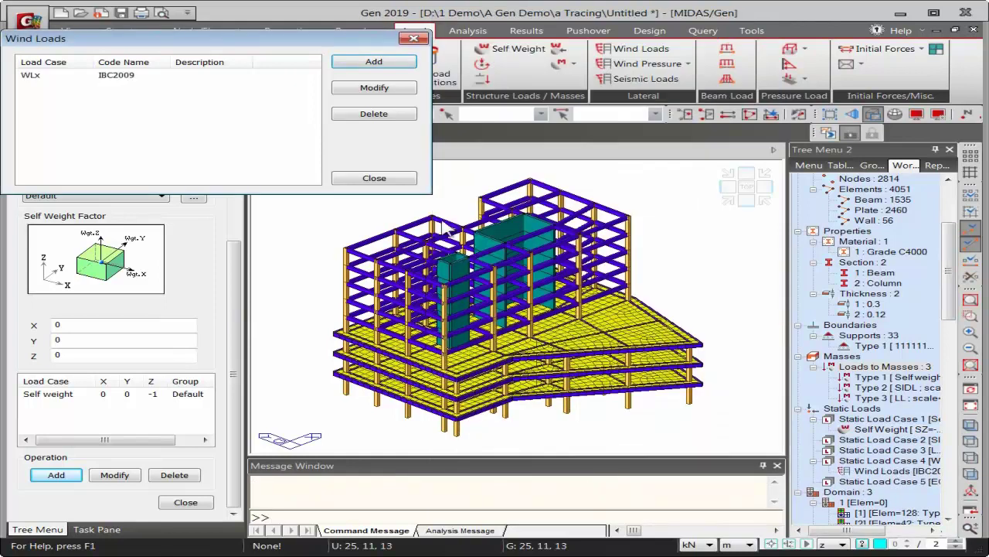
pyautogui.click(394, 178)
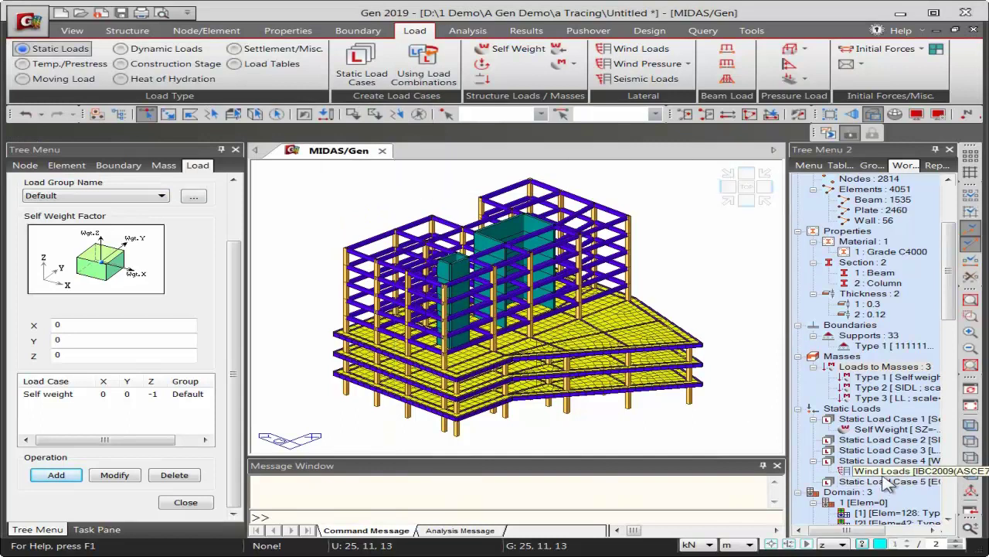
# Add a static seismic load for load case EQx using UBC(1997), soil profile type Sd and seismic zone factor 2B(0.20)
pyautogui.click(646, 79)
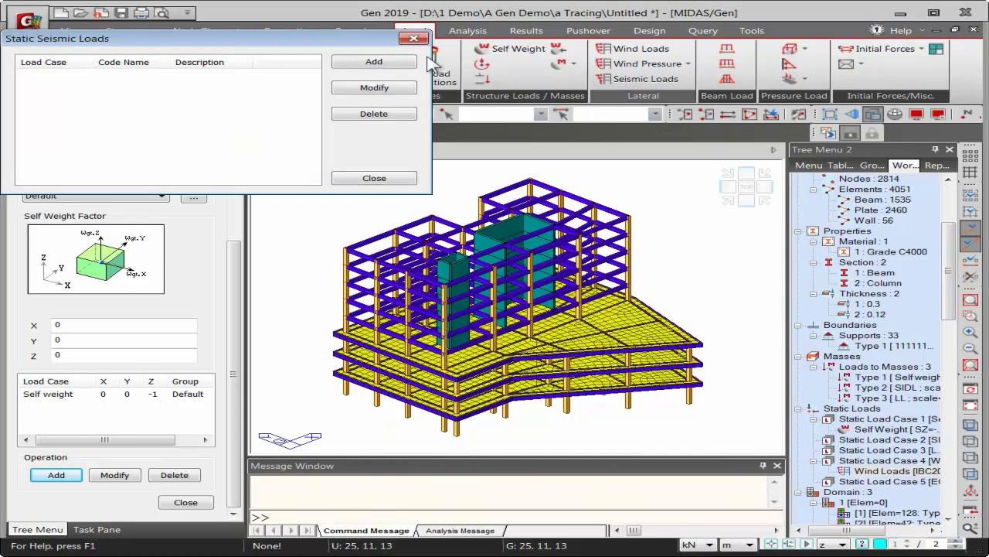
pyautogui.click(375, 61)
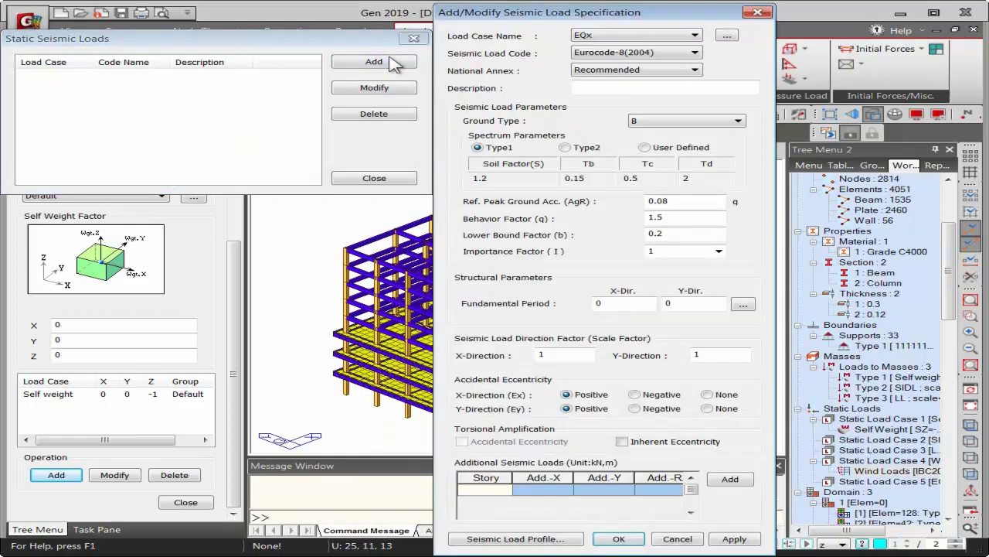
pyautogui.click(611, 59)
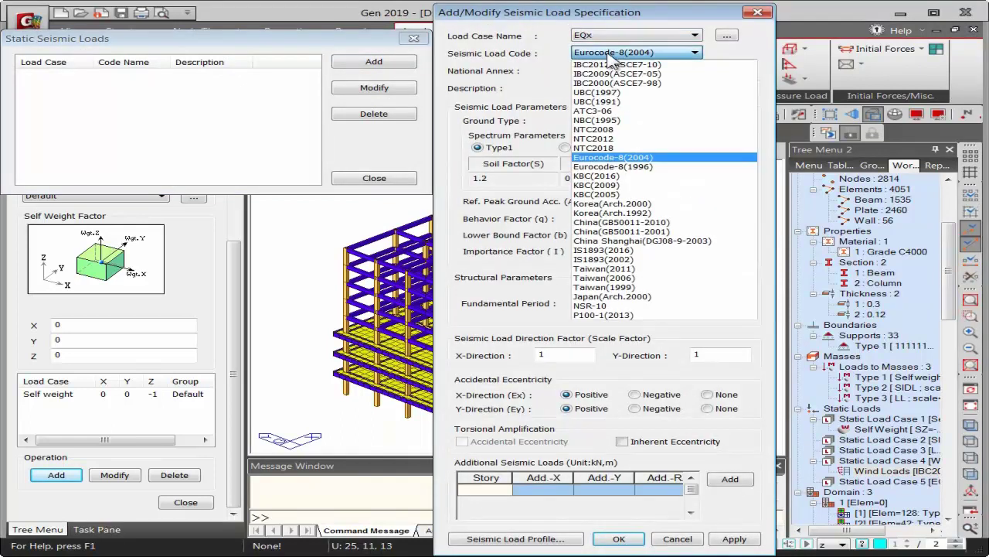
pyautogui.click(611, 92)
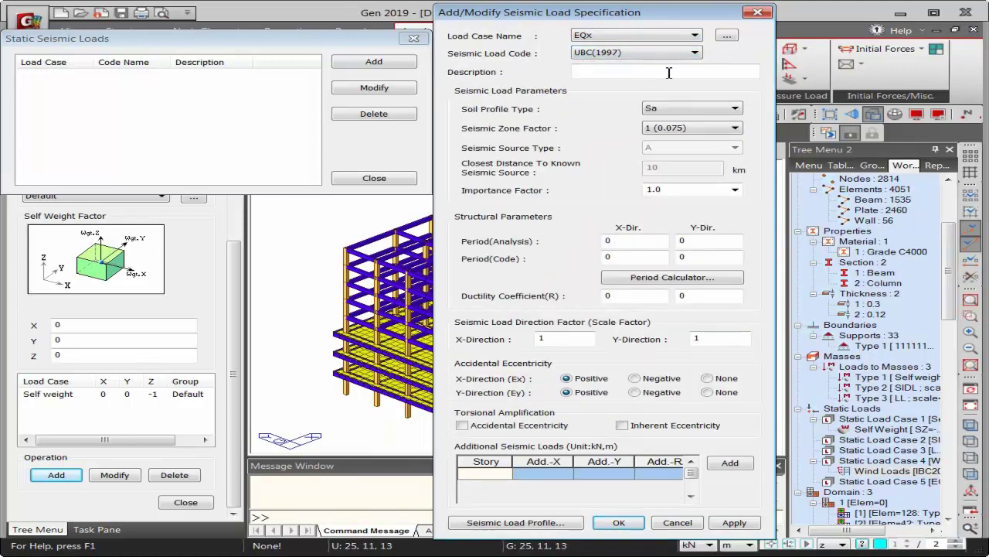
pyautogui.click(665, 109)
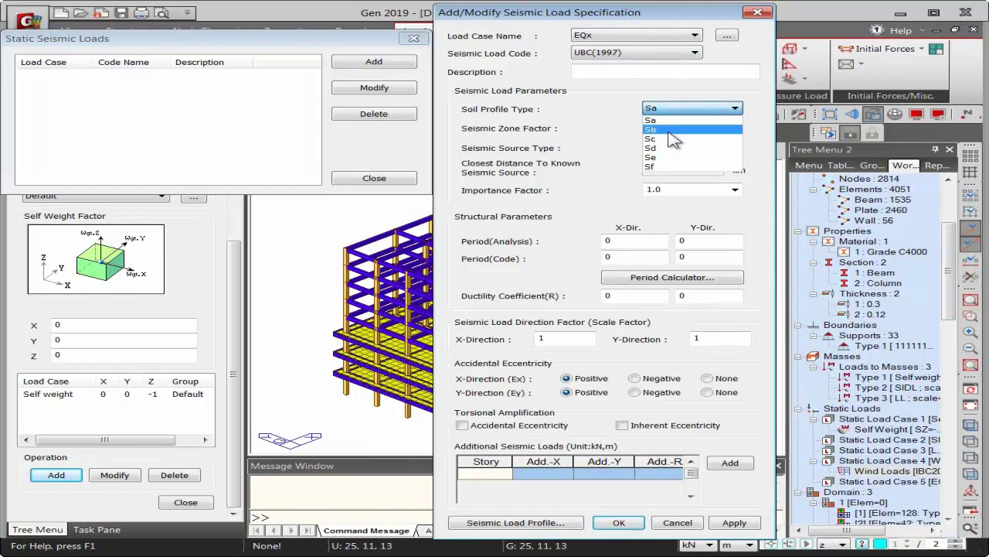
pyautogui.click(671, 148)
pyautogui.click(680, 129)
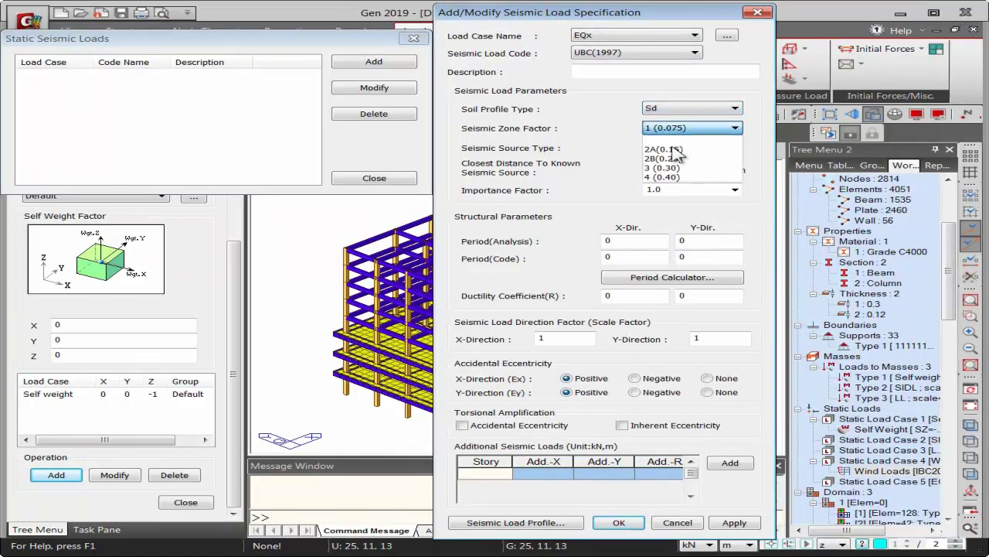
pyautogui.click(671, 158)
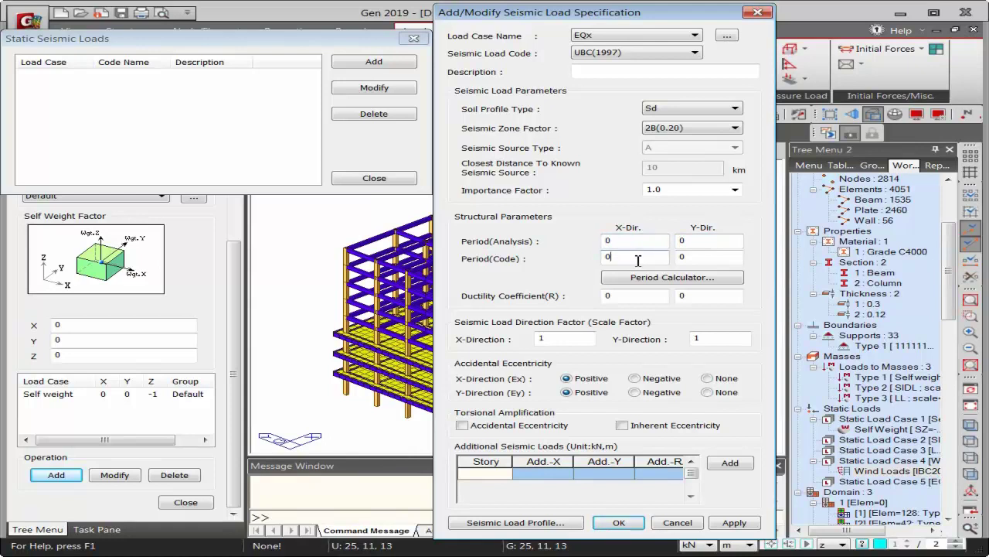
# Calculate the X and Y code periods with T = 0.020Hn^(3/4), and set X ductility 8.5, Y-direction factor 0 and X-direction eccentricity None
pyautogui.doubleClick(601, 258)
pyautogui.click(651, 280)
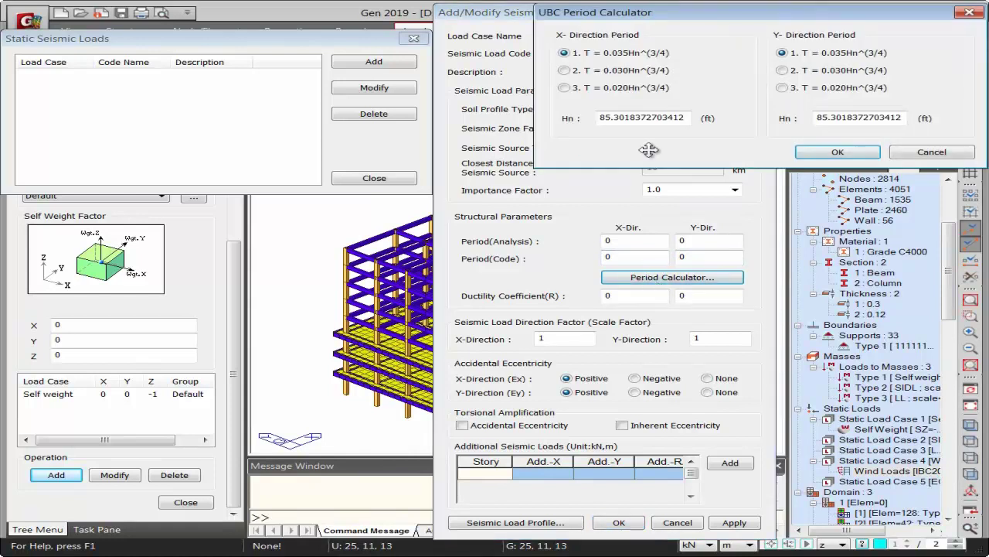
pyautogui.click(635, 88)
pyautogui.click(782, 88)
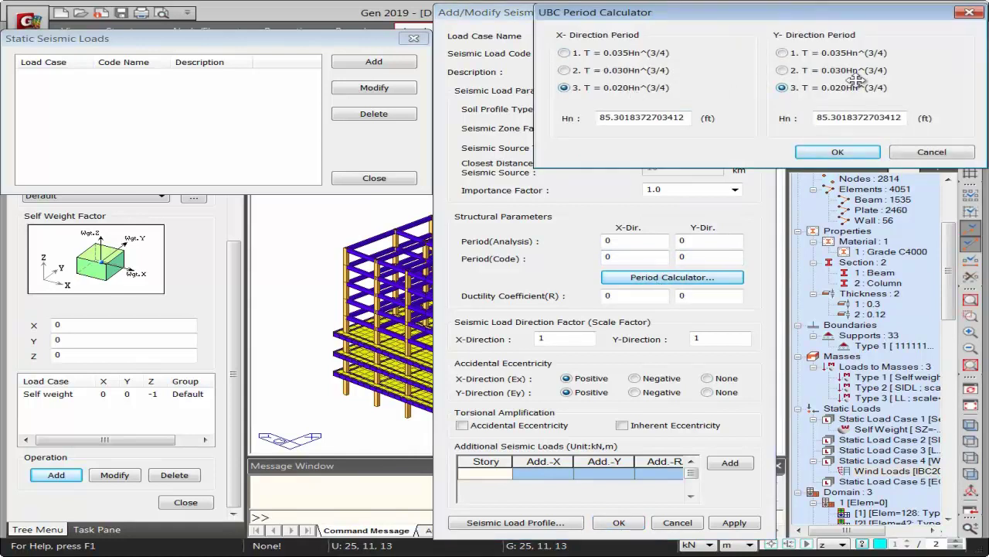
pyautogui.click(826, 155)
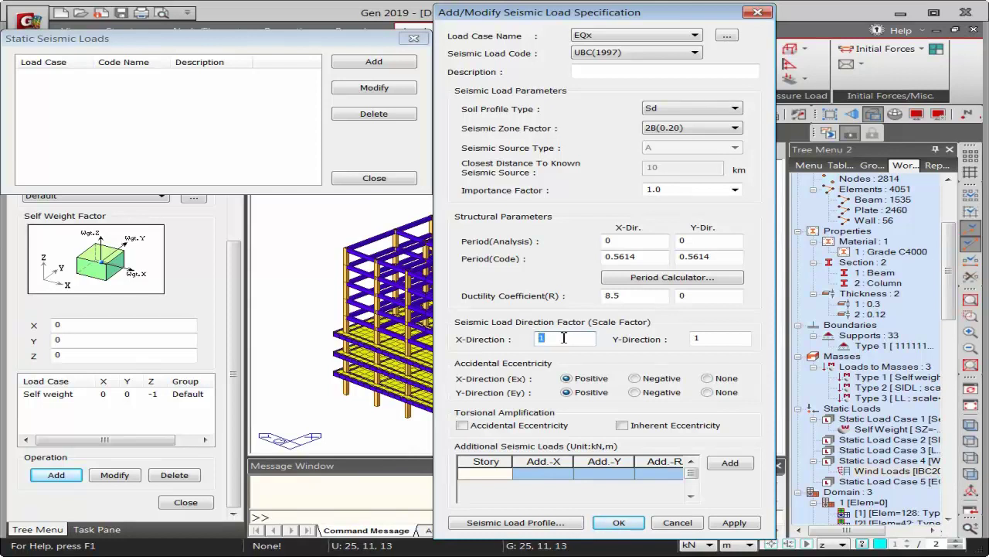
pyautogui.doubleClick(694, 340)
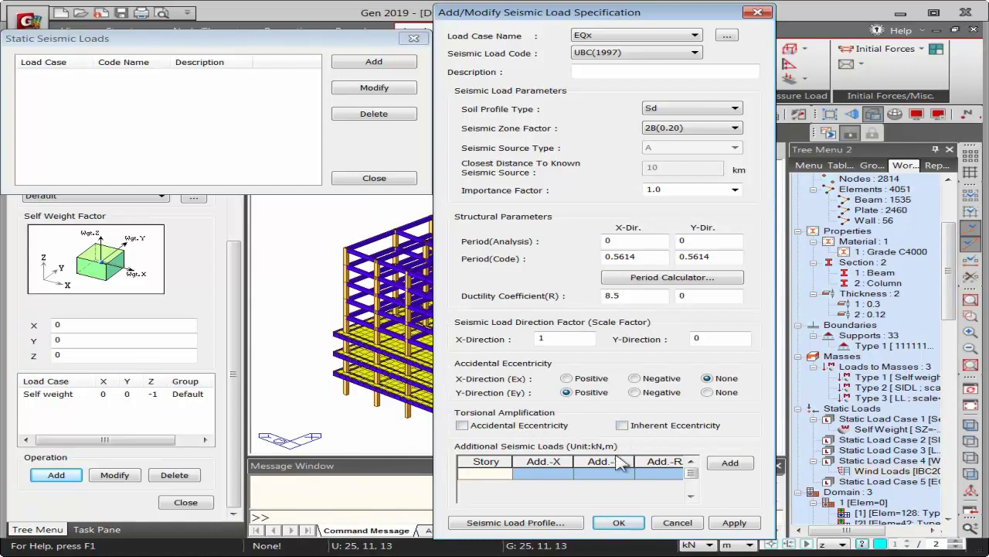
# Review the X-direction seismic load profile's story forces and shears, and save the EQx seismic load specification
pyautogui.click(526, 524)
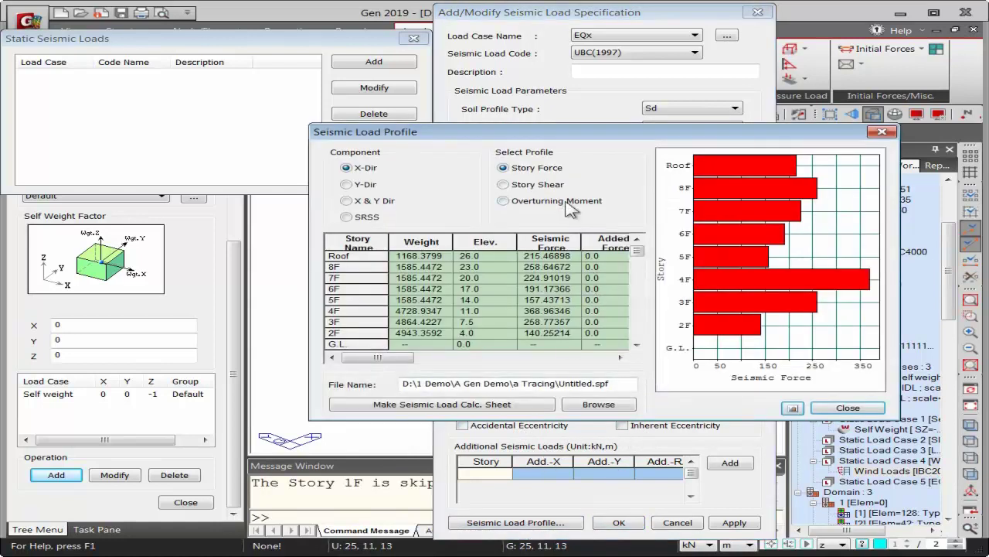
pyautogui.click(621, 358)
pyautogui.click(621, 357)
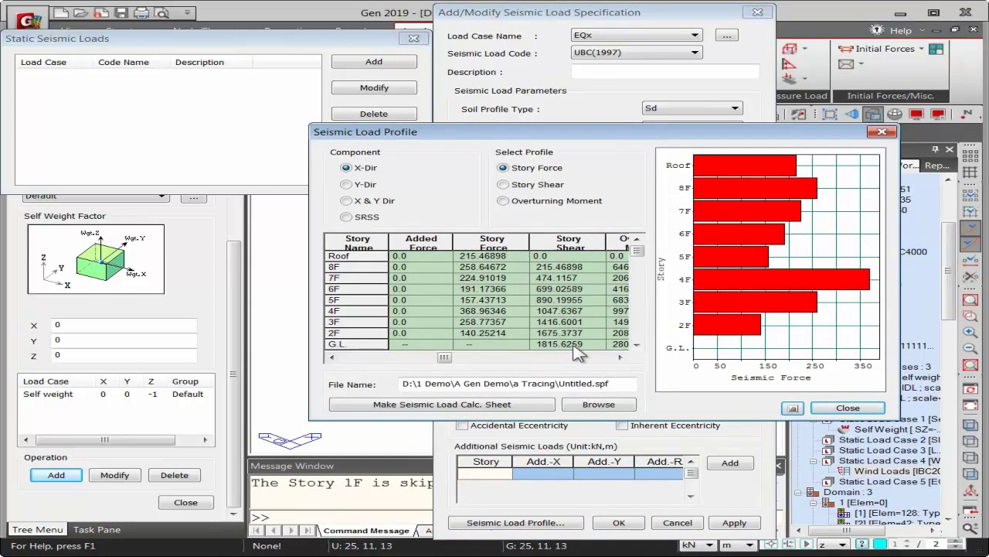
pyautogui.click(848, 408)
pyautogui.click(628, 523)
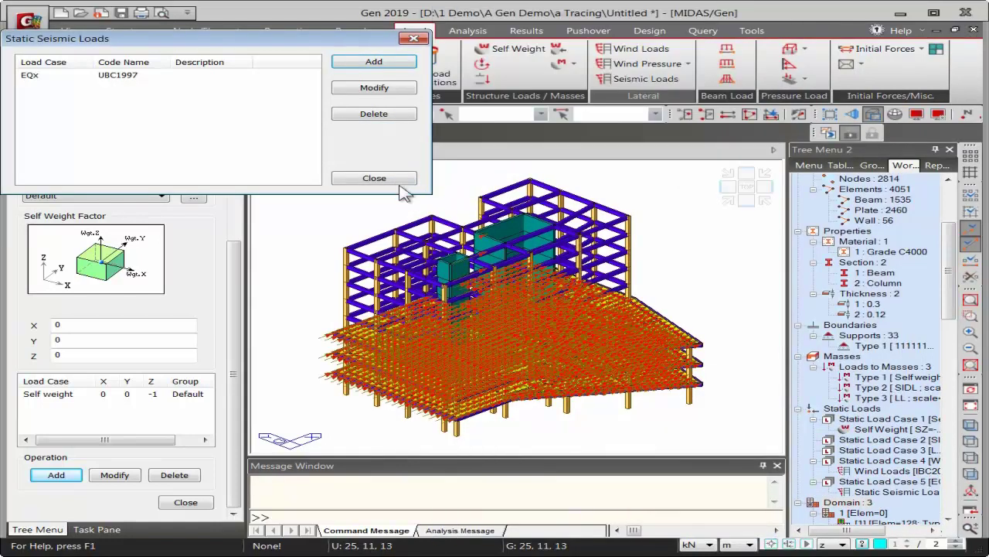
pyautogui.click(375, 178)
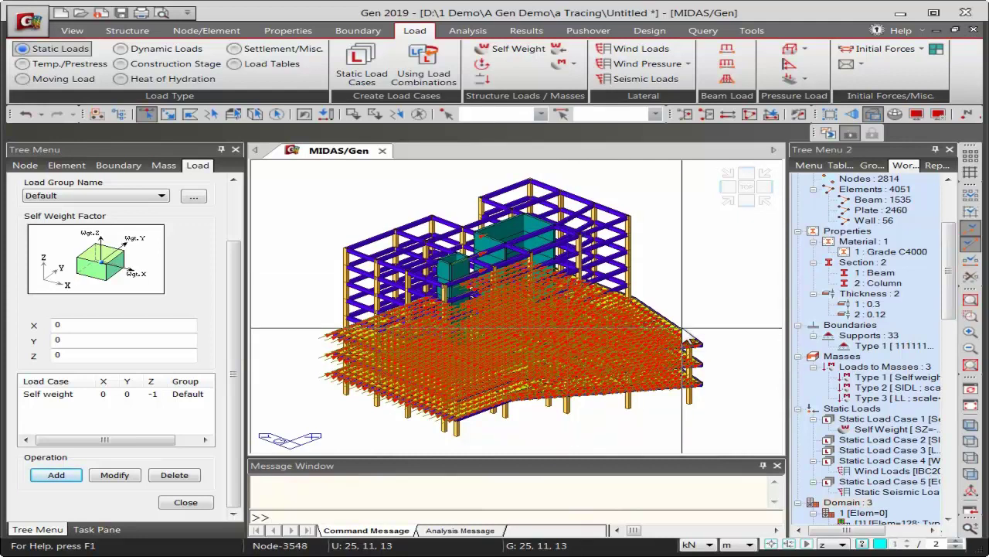
# Start defining pressure loads by load type and name a new pressure load type 1
pyautogui.click(790, 50)
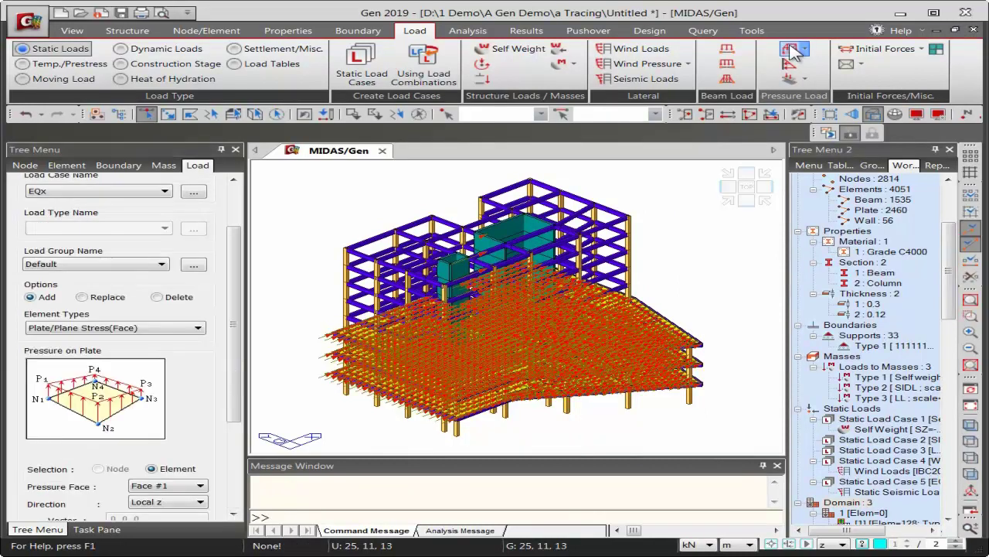
pyautogui.scroll(3, 236, 207)
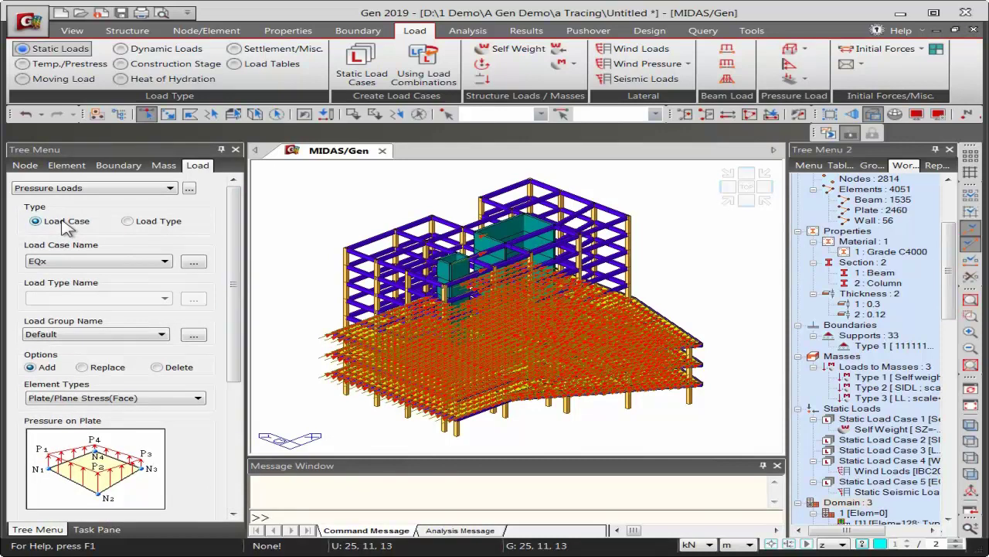
pyautogui.click(154, 223)
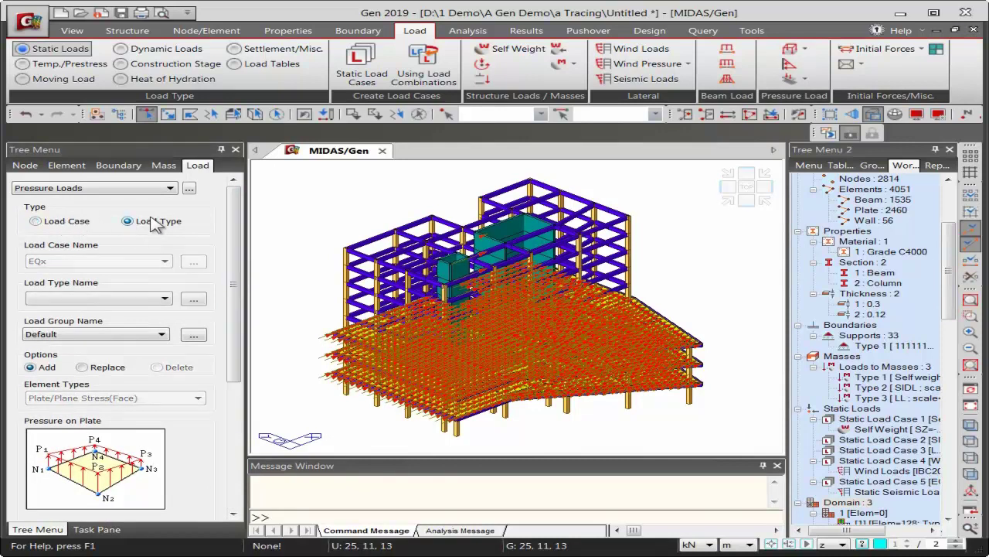
pyautogui.click(193, 299)
pyautogui.click(329, 104)
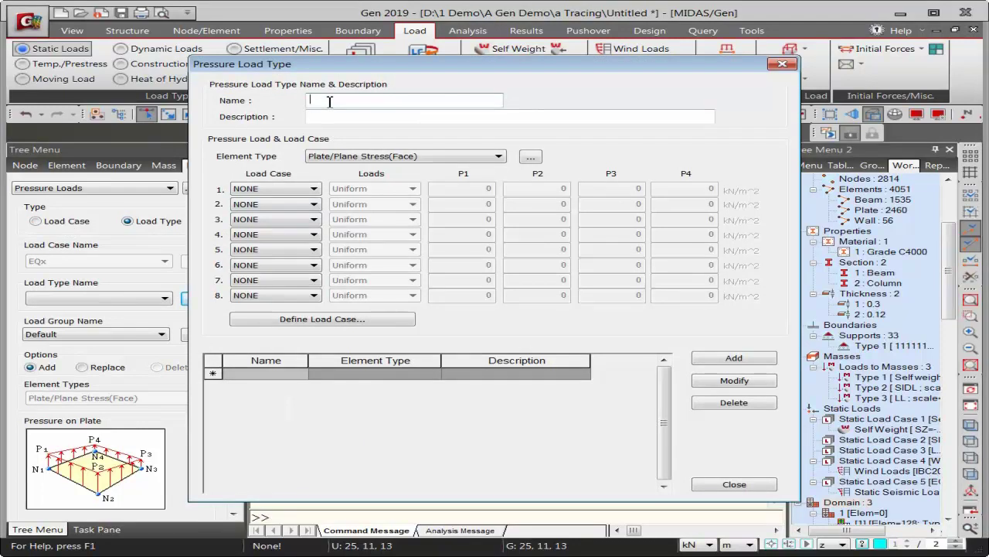
# Assign uniform P1 pressures of -1 kN/m^2 for SIDL and -2.5 kN/m^2 for LL, and add the pressure load type
pyautogui.click(292, 192)
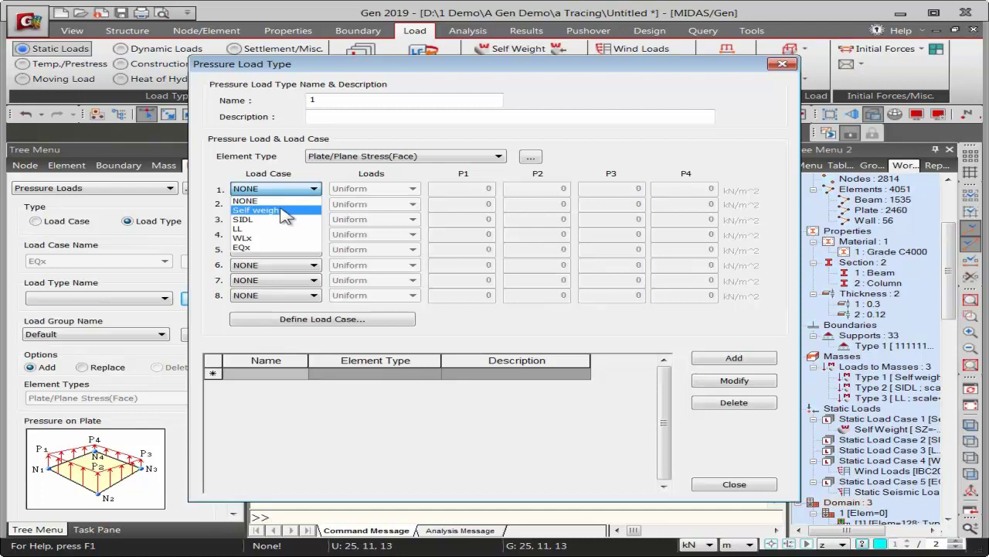
pyautogui.click(271, 220)
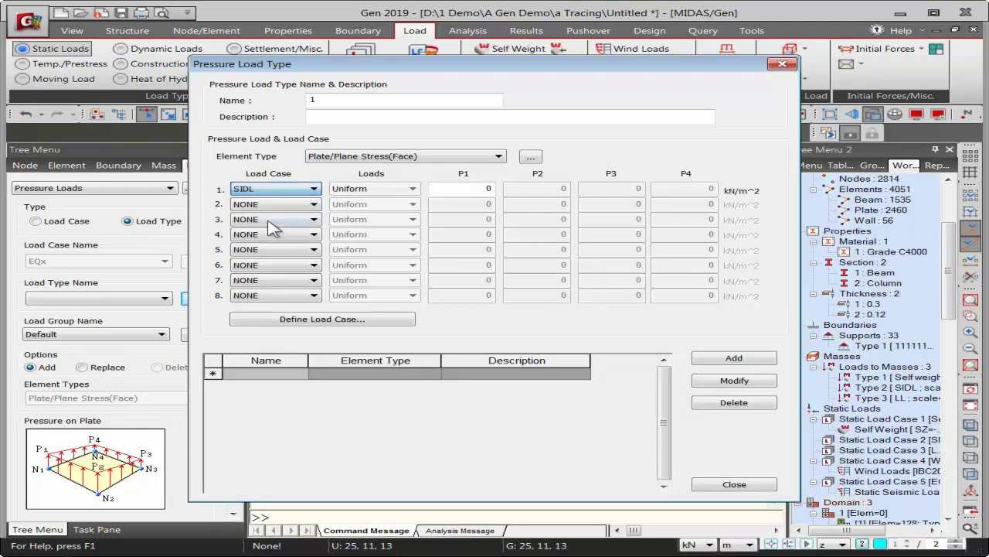
pyautogui.click(298, 208)
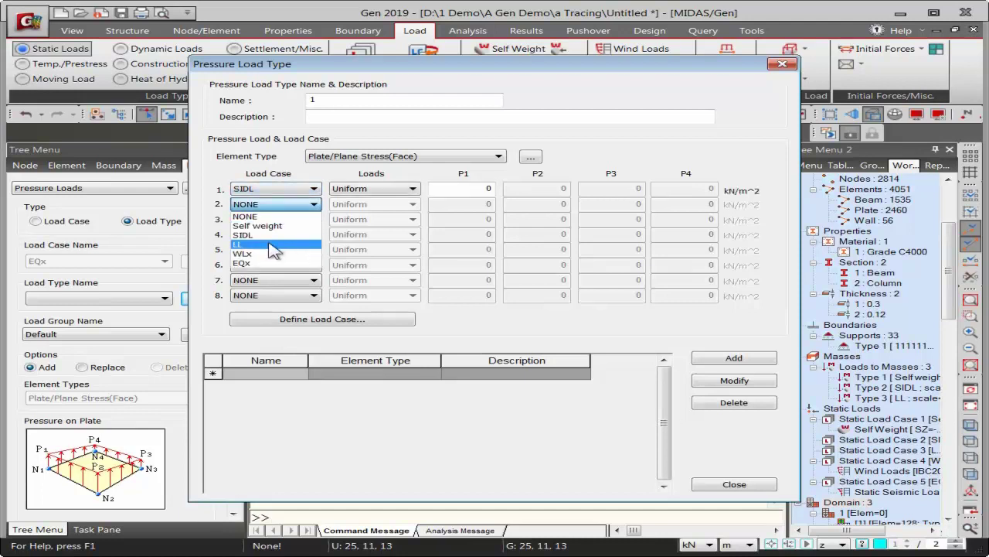
pyautogui.click(270, 245)
pyautogui.click(480, 190)
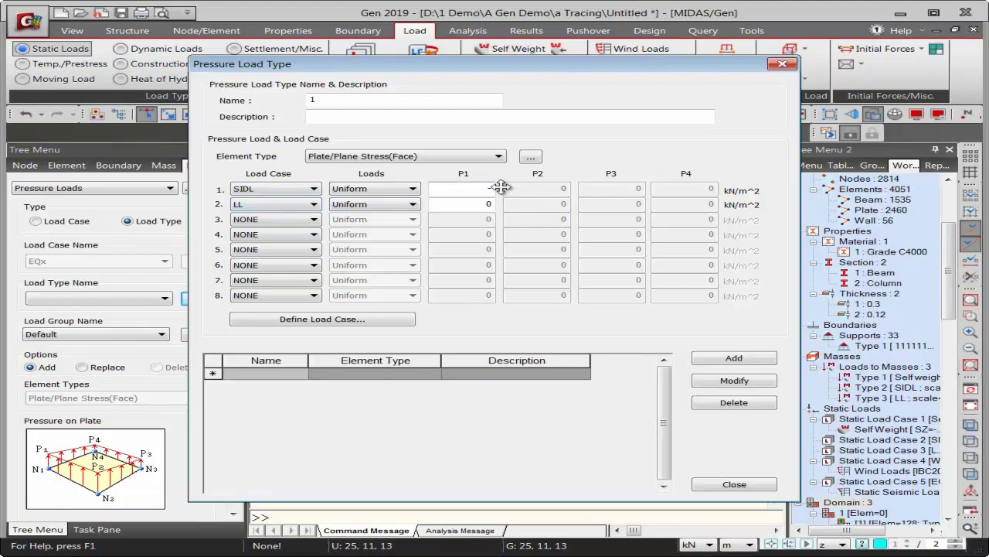
pyautogui.click(489, 204)
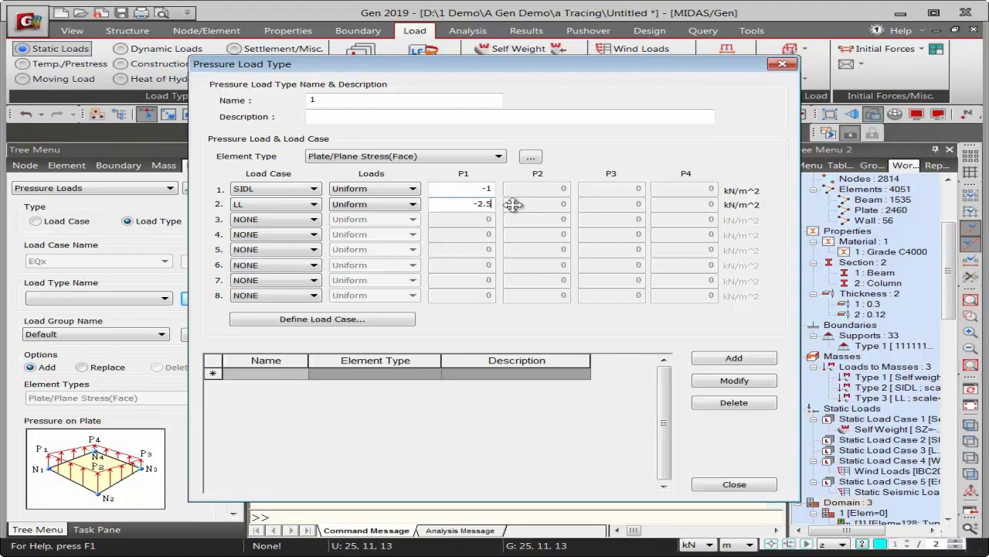
pyautogui.click(731, 358)
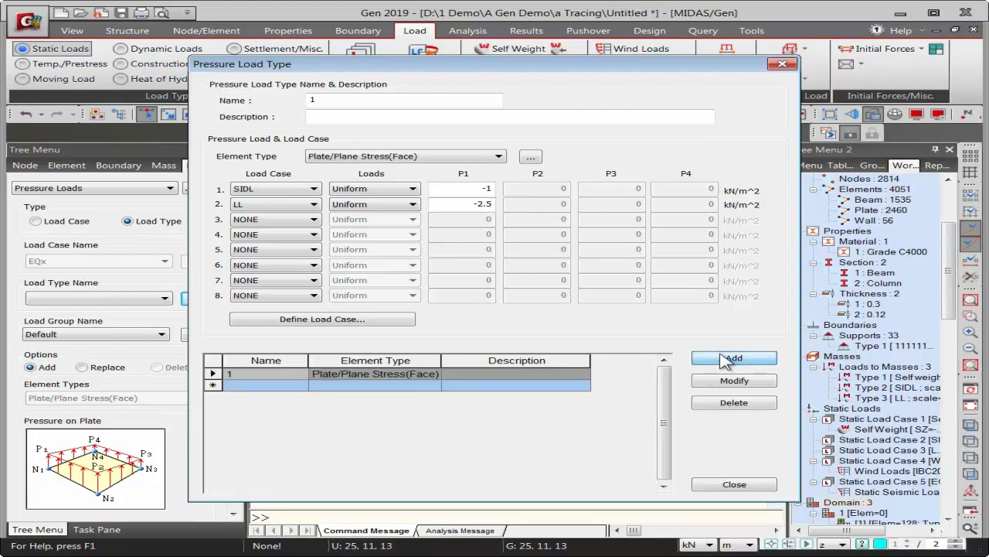
pyautogui.click(729, 484)
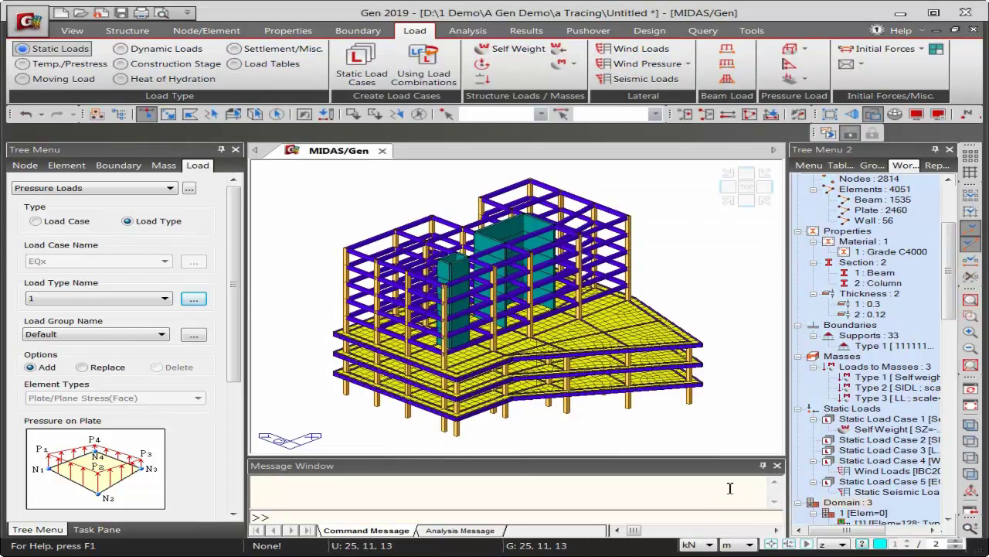
# Select all plate elements and apply pressure load type 1 to them in the local z direction
pyautogui.click(877, 215)
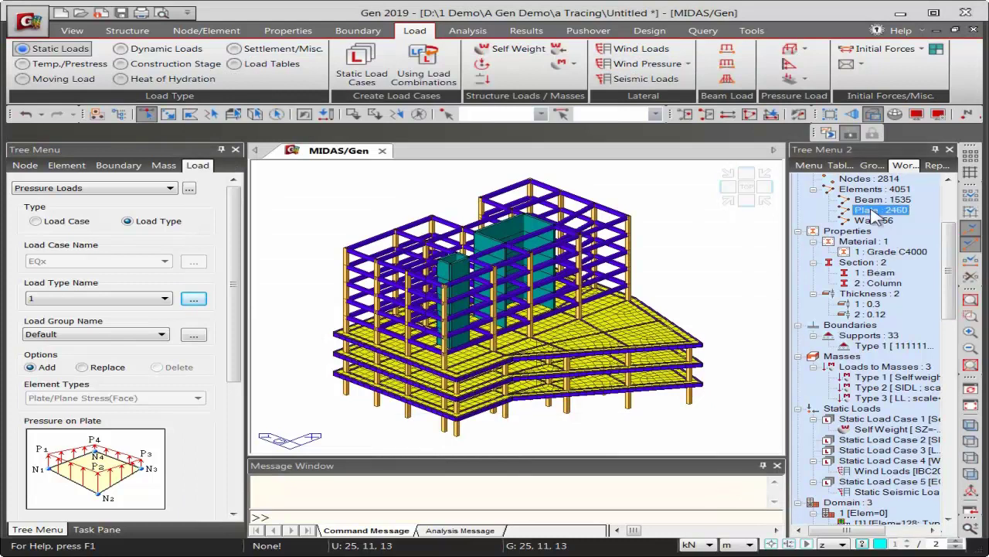
pyautogui.click(877, 216)
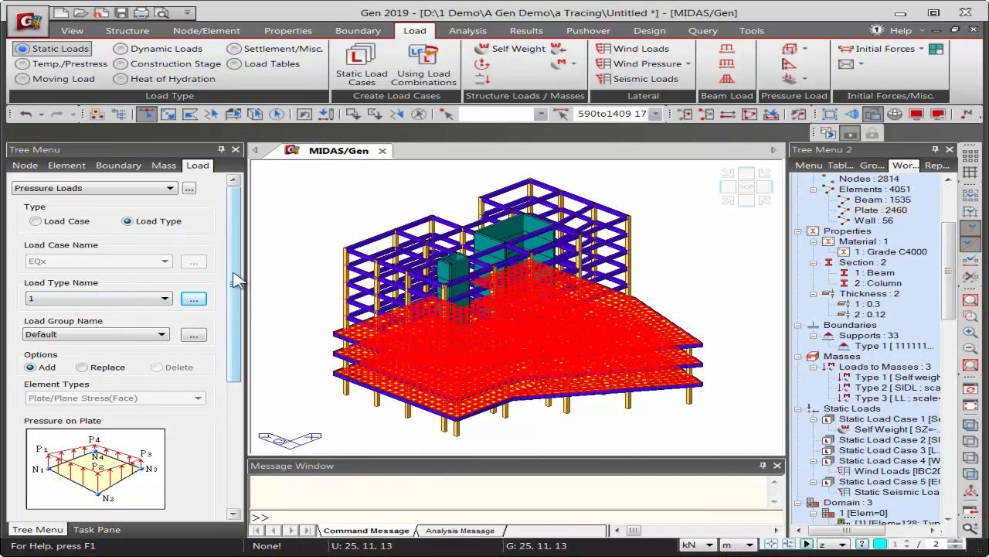
pyautogui.scroll(-3, 237, 282)
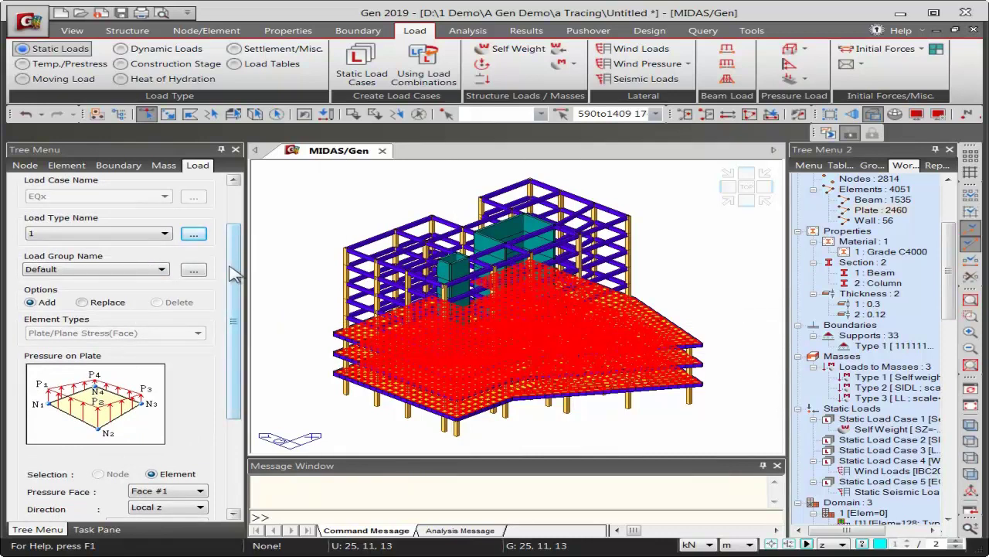
pyautogui.scroll(-7, 236, 272)
pyautogui.click(128, 503)
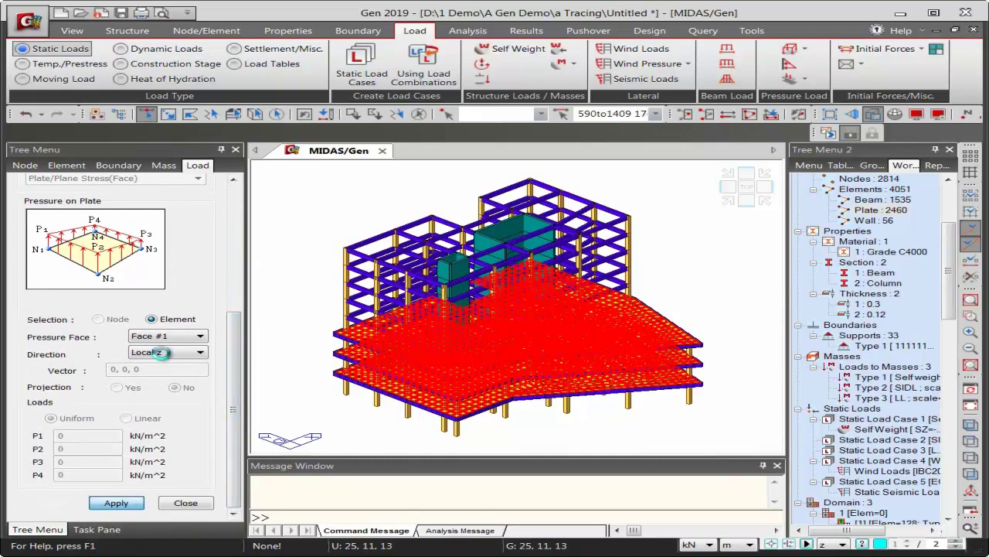
pyautogui.scroll(8, 237, 231)
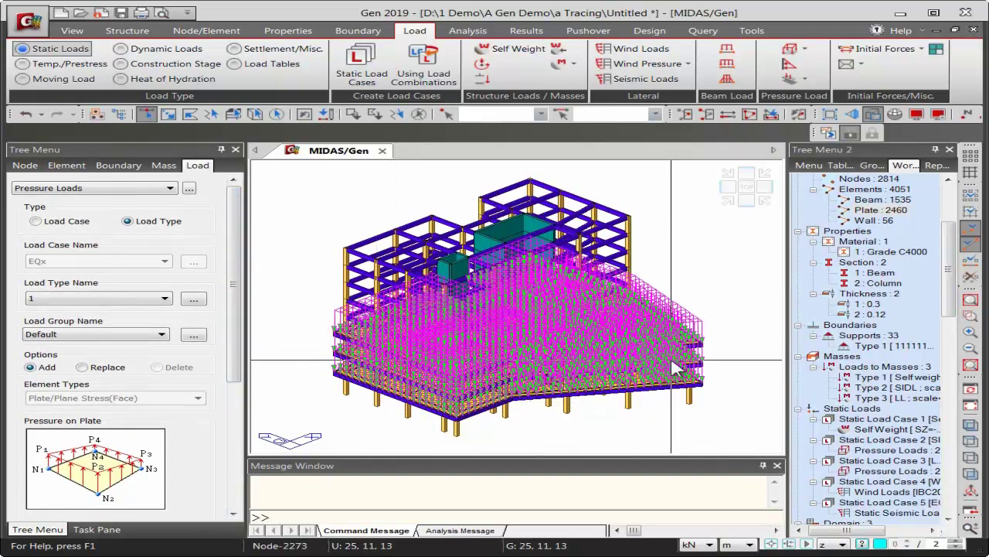
# Activate only story 5F together with the members below it
pyautogui.moveTo(672, 361)
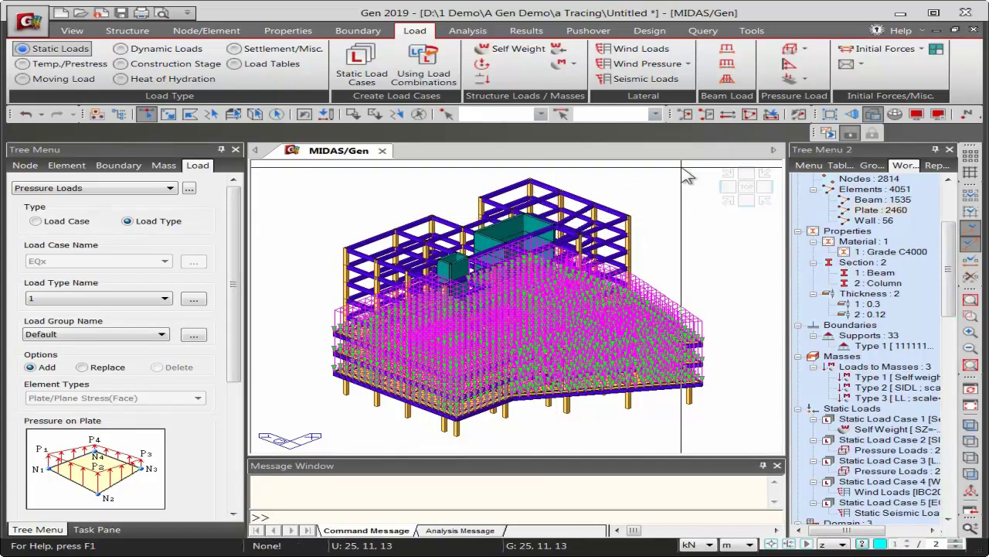
pyautogui.click(773, 114)
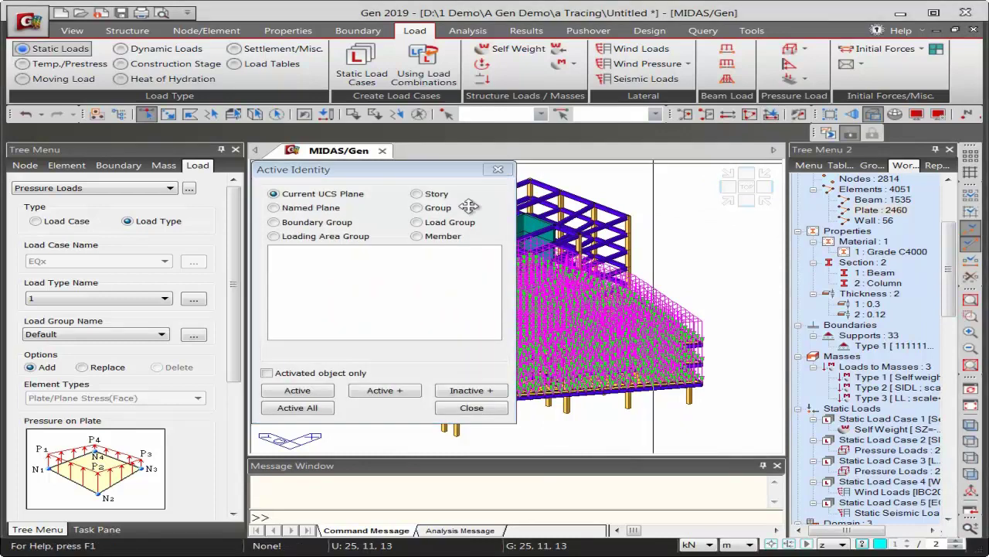
pyautogui.click(432, 195)
pyautogui.moveTo(431, 180); pyautogui.dragTo(204, 124)
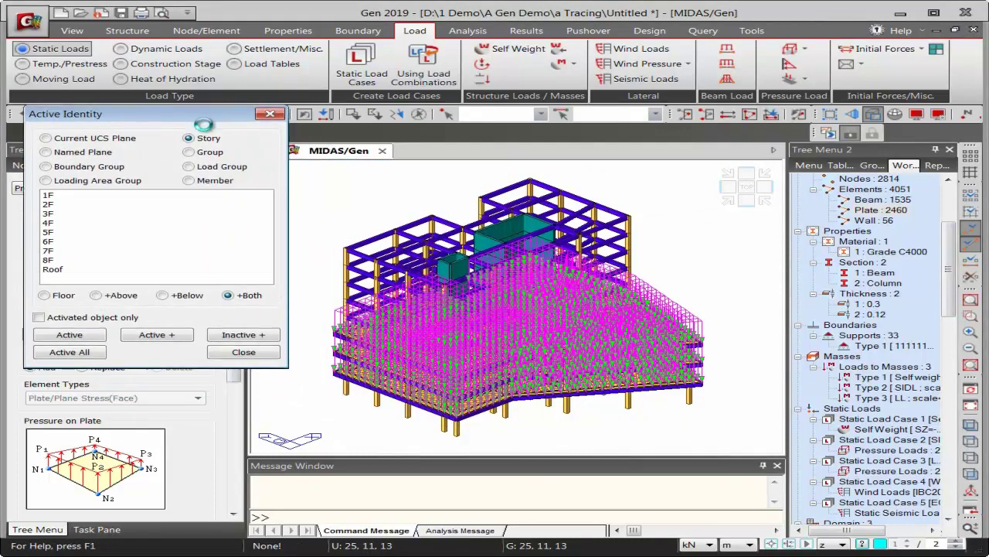
pyautogui.click(50, 232)
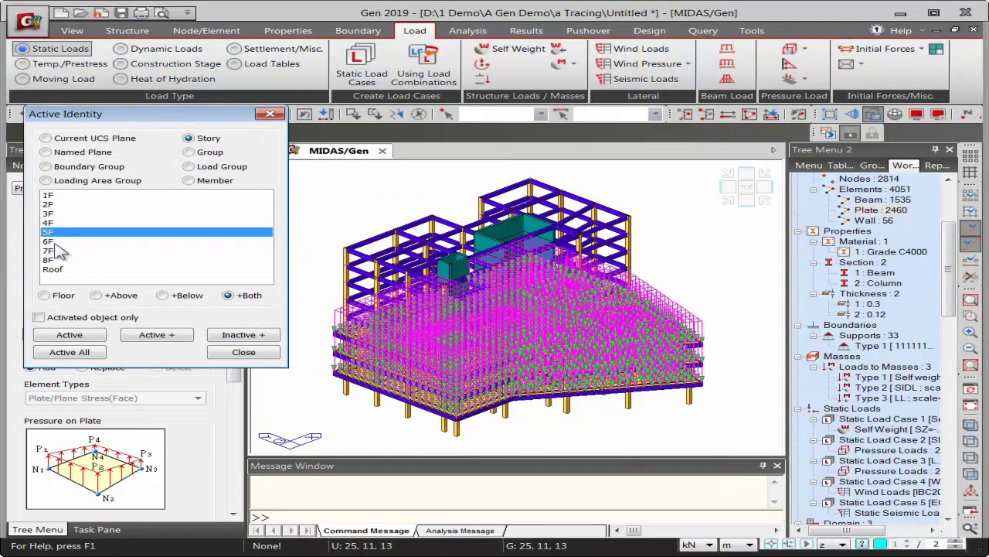
pyautogui.click(164, 295)
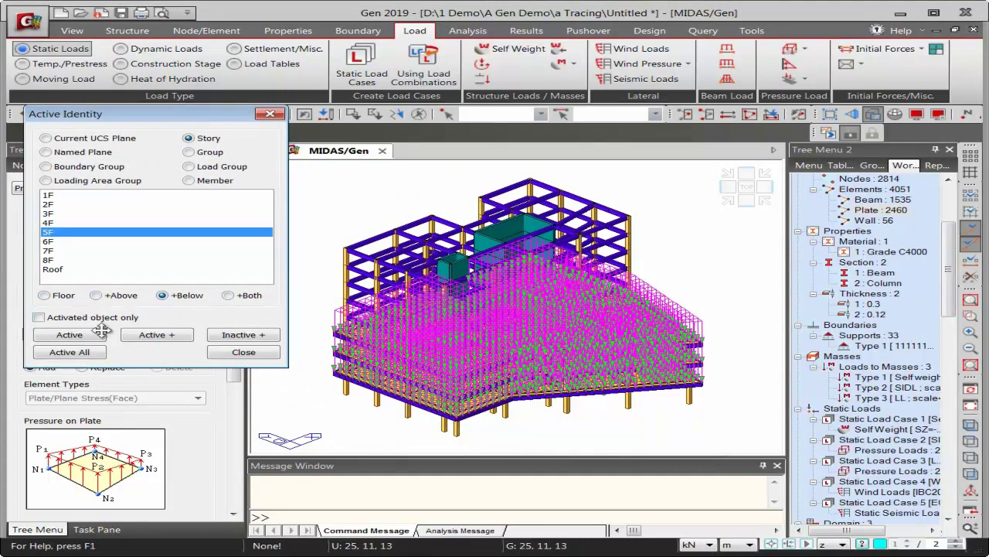
pyautogui.click(69, 334)
pyautogui.moveTo(117, 115); pyautogui.dragTo(858, 193)
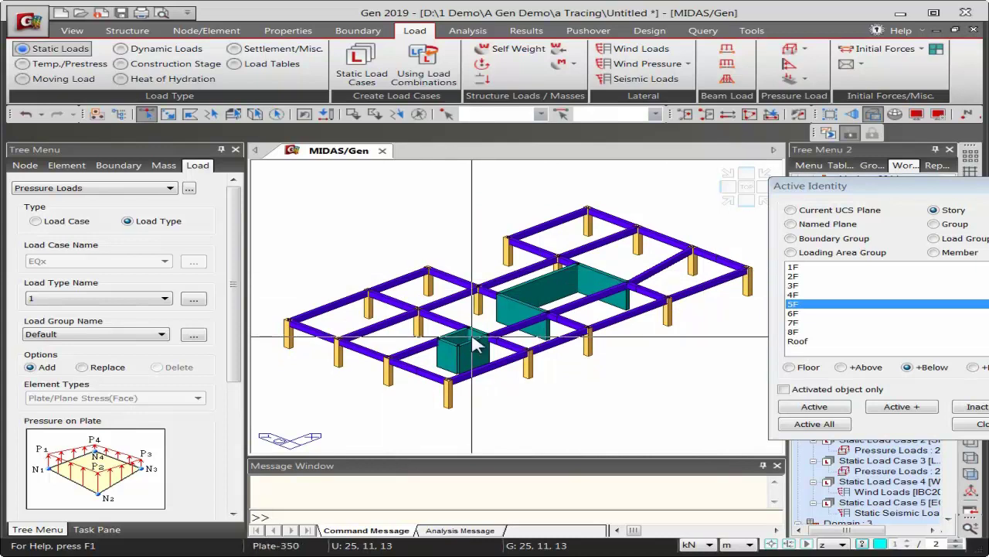
# Add floor load type 1 with -3 kN/m^2 for Self weight including sub-beam weight, -1 for SIDL and -2.5 for LL
pyautogui.click(859, 62)
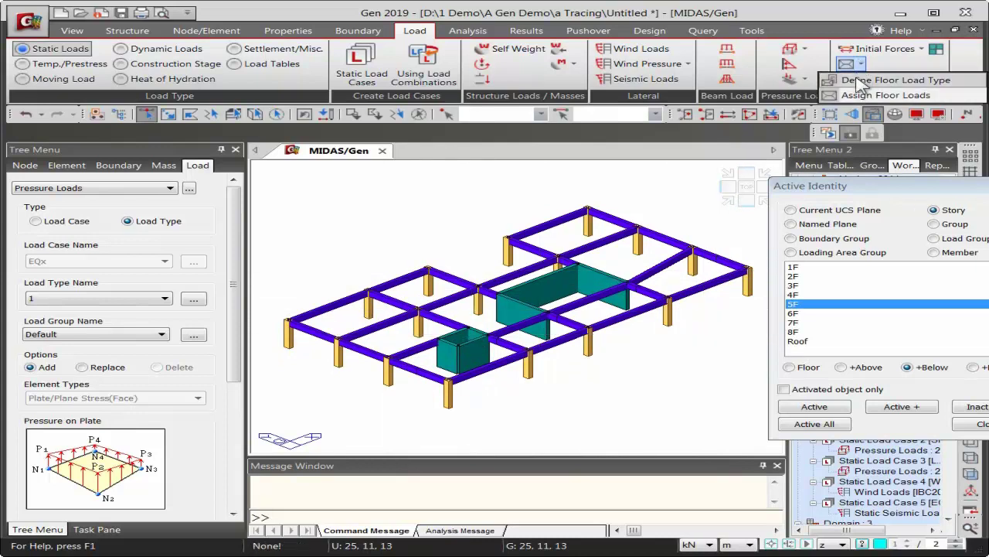
pyautogui.click(861, 80)
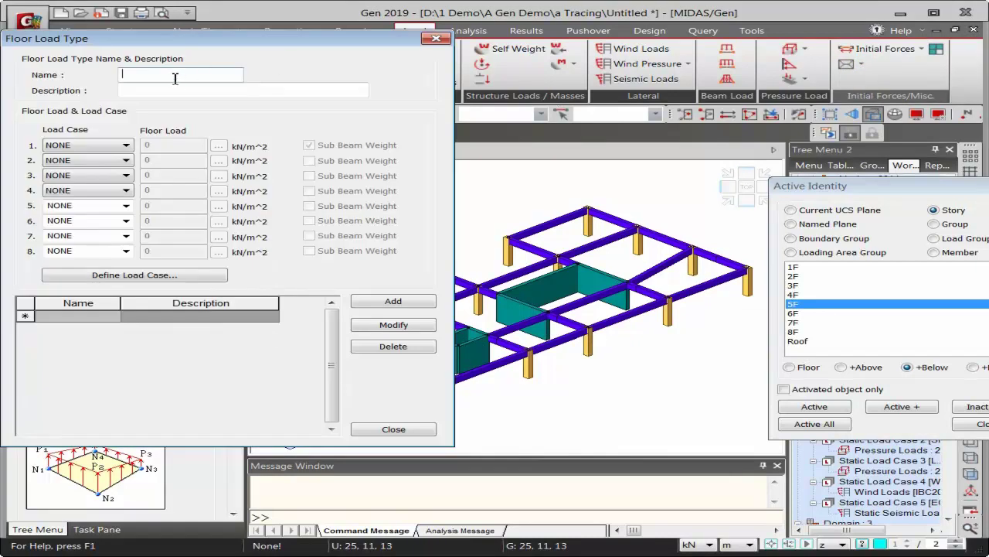
pyautogui.click(126, 146)
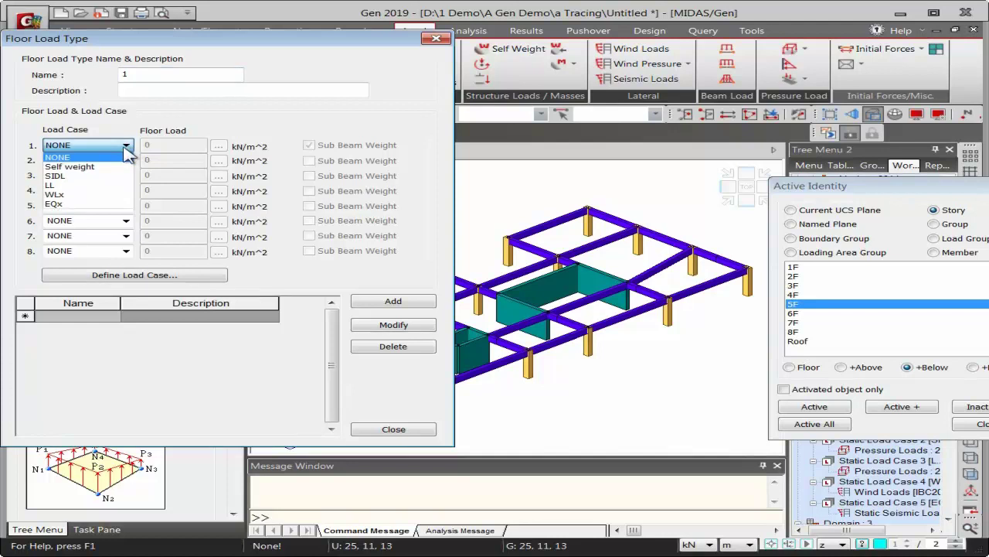
pyautogui.click(104, 164)
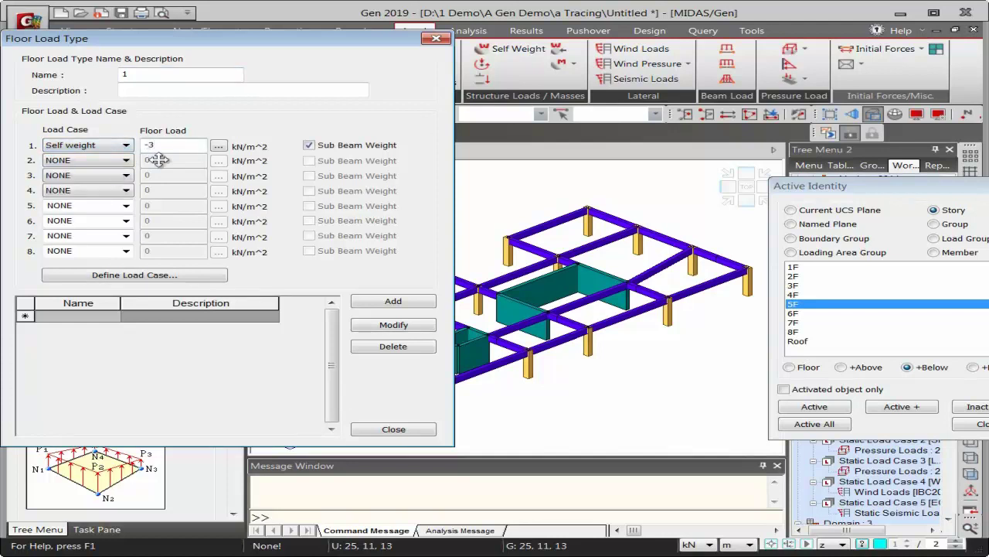
pyautogui.click(108, 160)
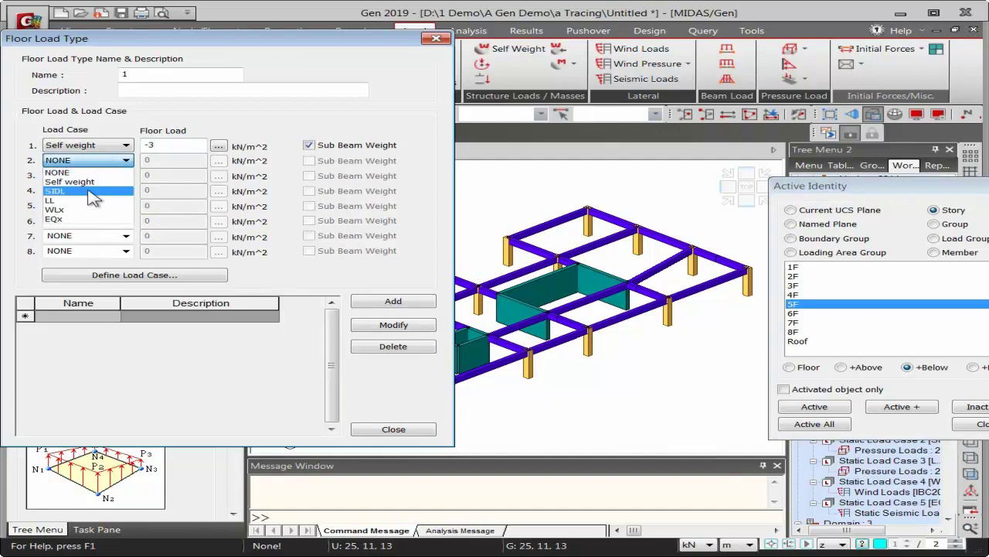
pyautogui.click(97, 193)
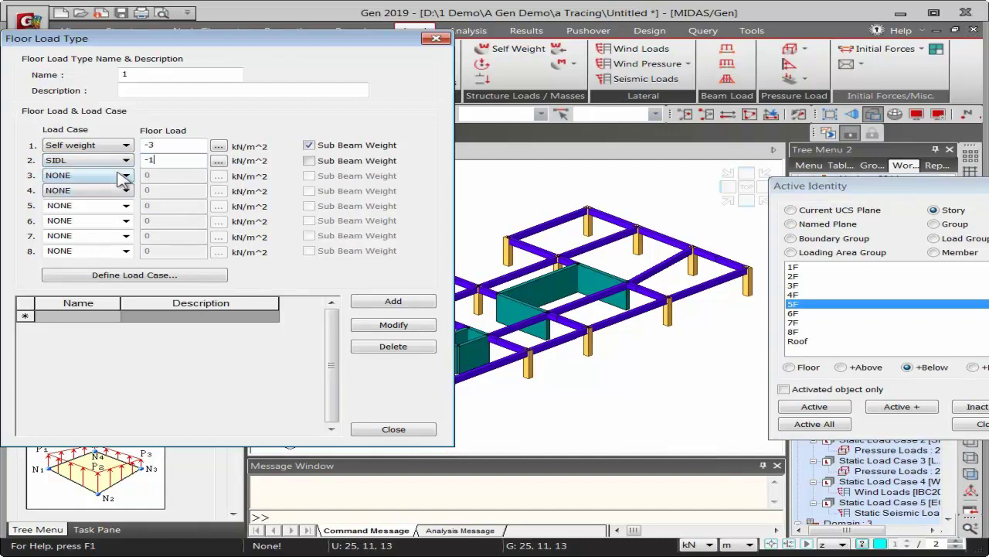
pyautogui.click(124, 176)
pyautogui.click(77, 215)
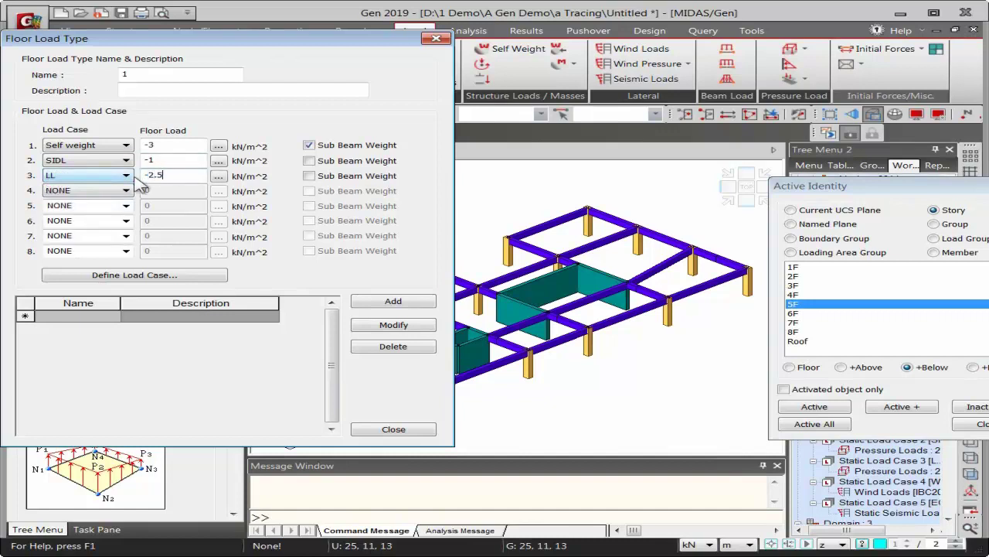
pyautogui.click(358, 306)
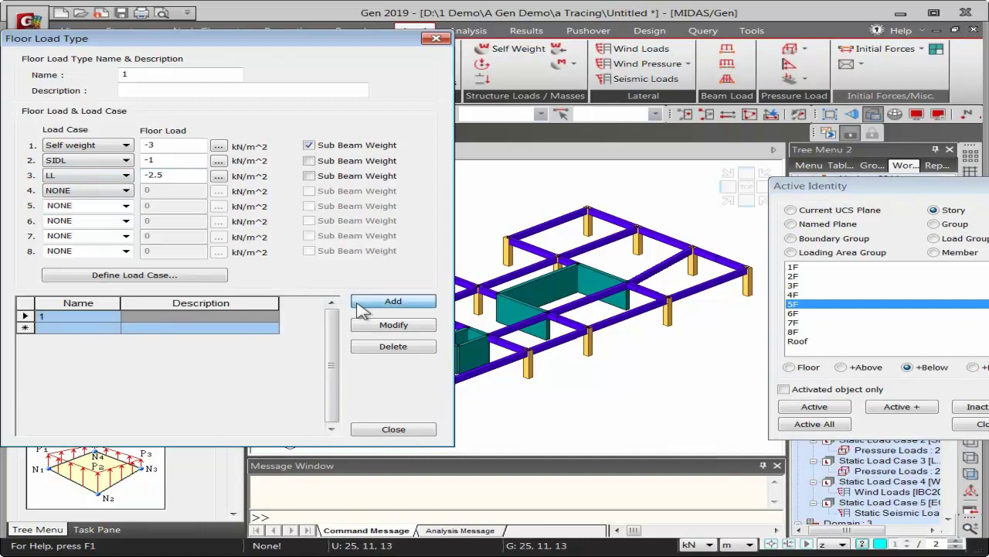
pyautogui.click(384, 429)
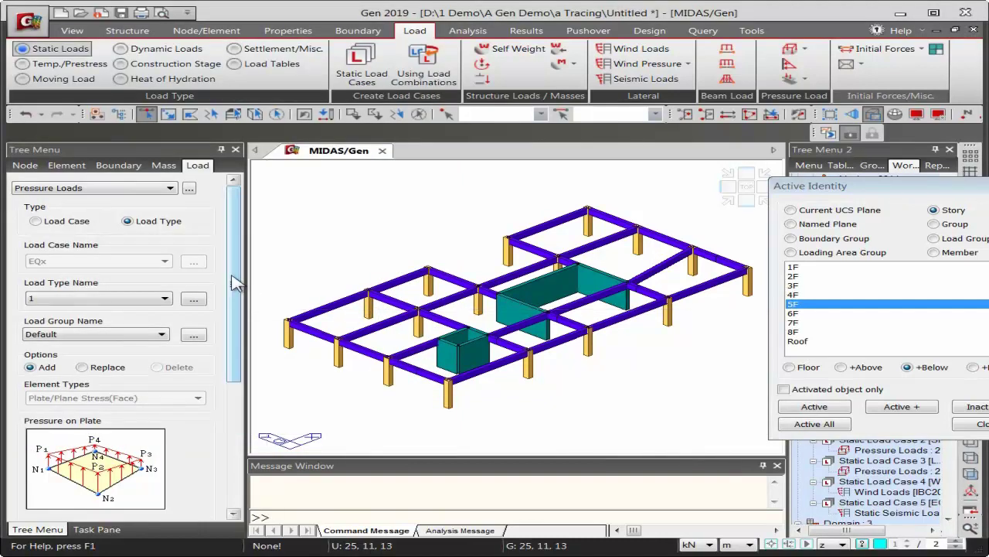
# Set up floor load assignment for type 1 with two-way distribution, polygon type unit areas allowed, and copies along z at 4@3 m
pyautogui.click(850, 68)
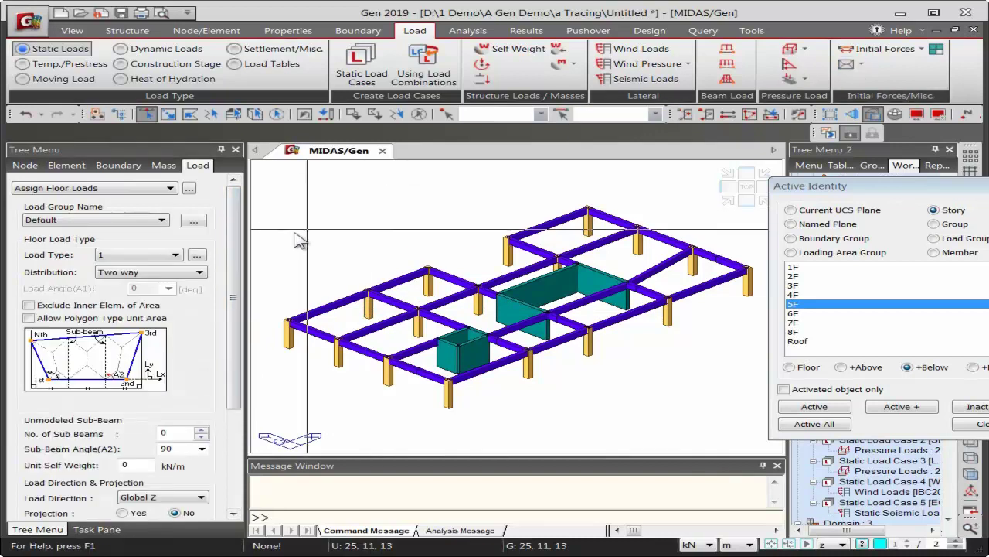
pyautogui.moveTo(238, 254); pyautogui.dragTo(236, 270)
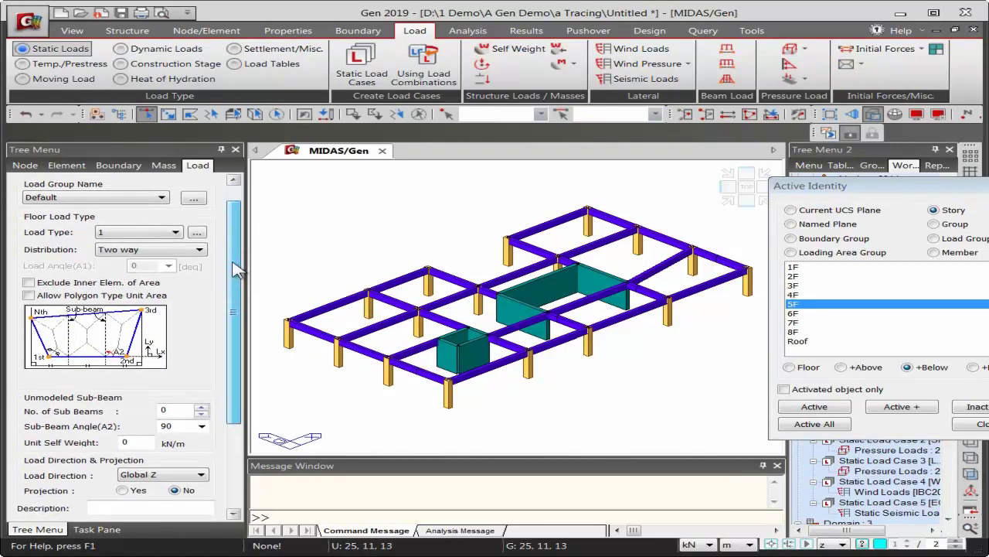
pyautogui.click(131, 251)
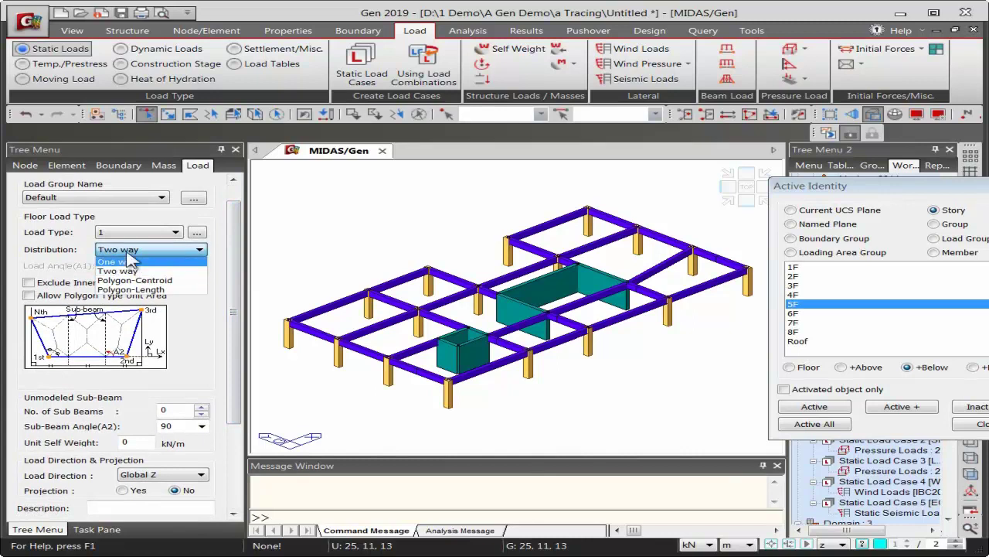
pyautogui.click(133, 261)
pyautogui.scroll(-1, 227, 244)
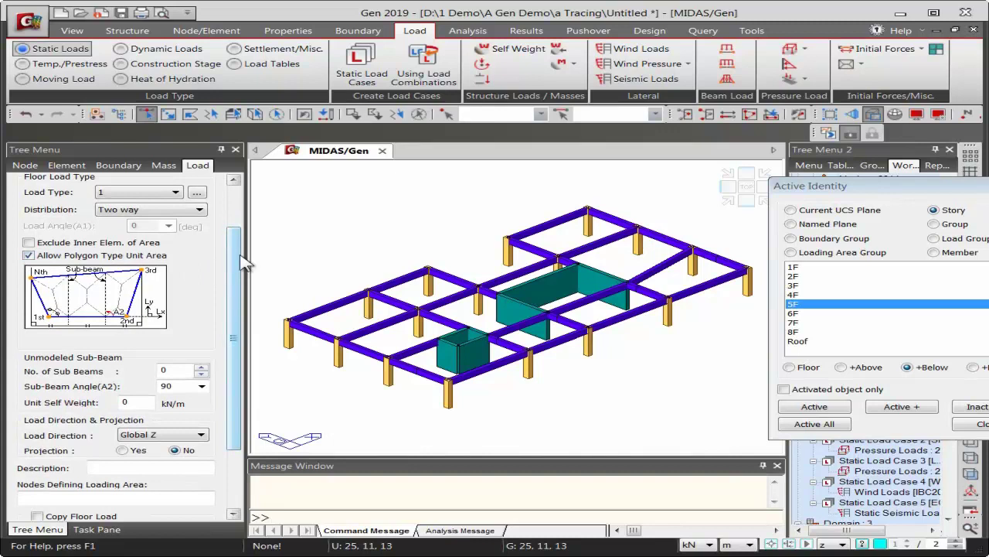
pyautogui.scroll(-2, 240, 261)
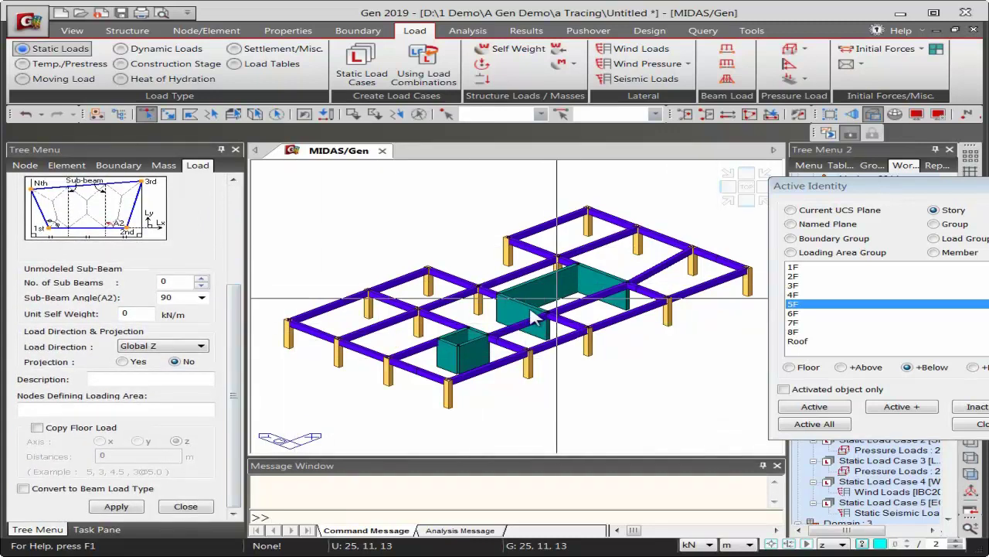
pyautogui.click(36, 428)
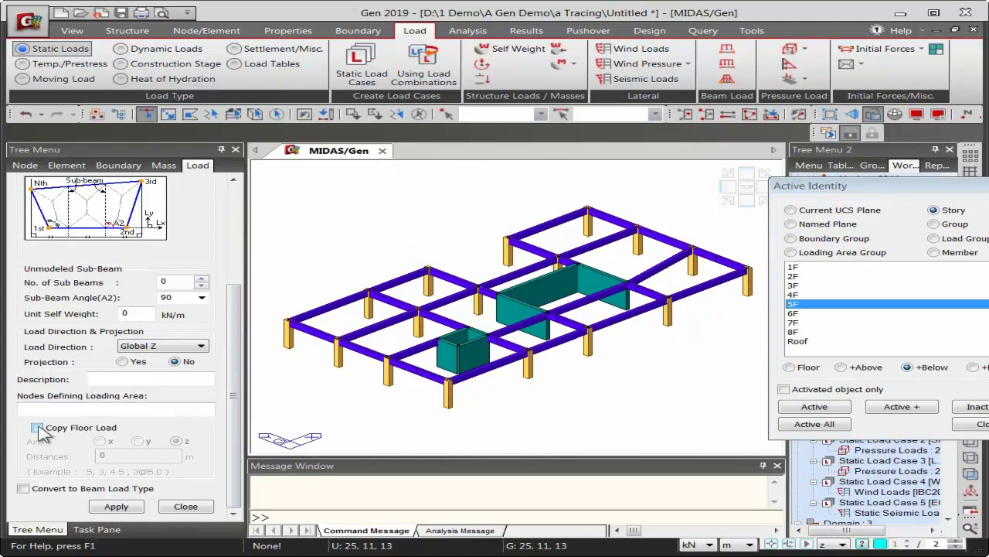
pyautogui.doubleClick(114, 456)
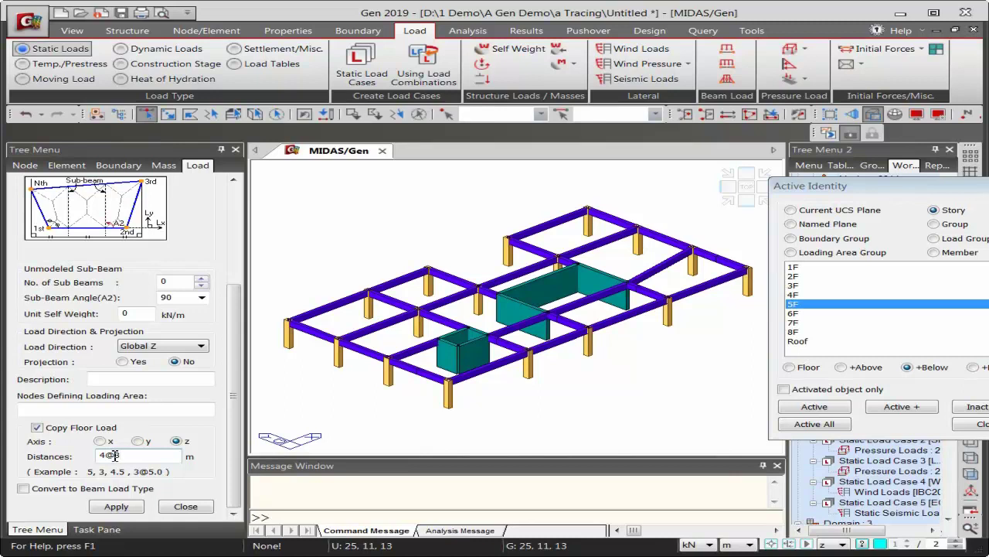
# Assign the two-way floor load to the end bays around the small core, tracing the area along their corner nodes and the core walls
pyautogui.click(88, 409)
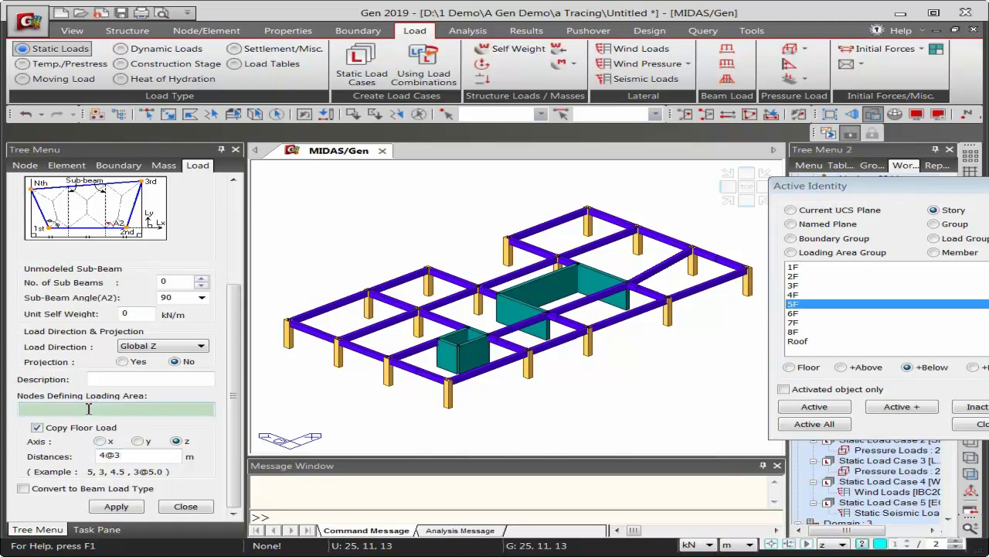
pyautogui.click(287, 321)
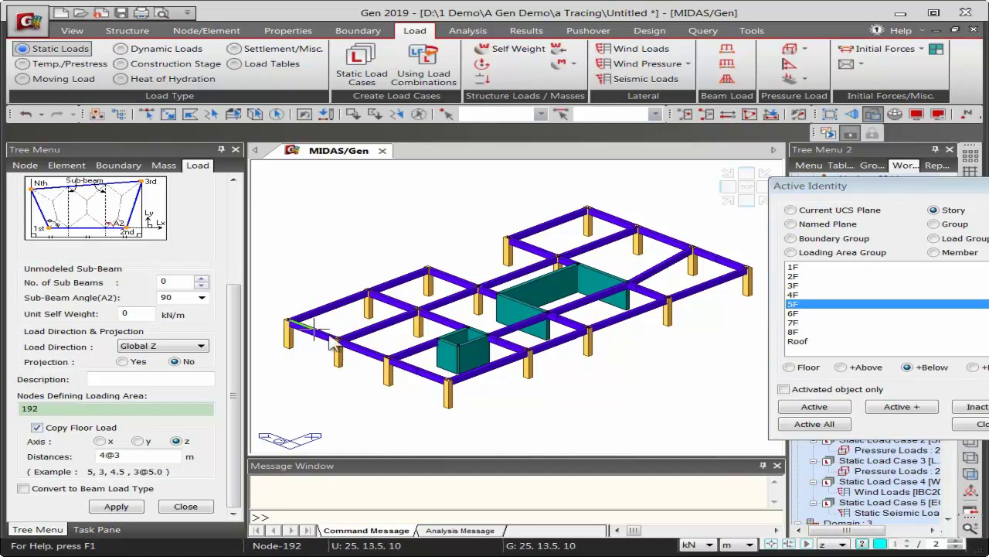
pyautogui.click(449, 379)
pyautogui.click(535, 361)
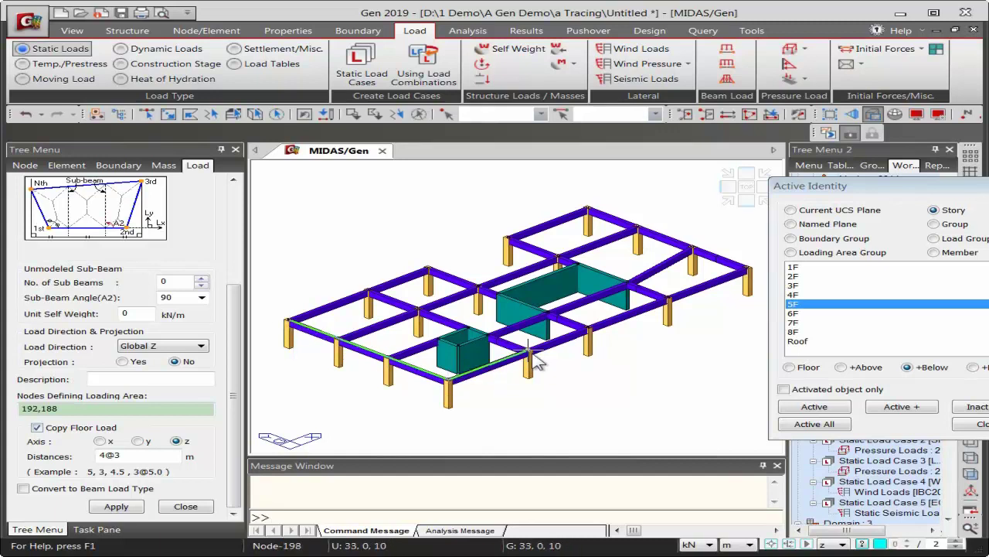
pyautogui.click(450, 341)
pyautogui.click(441, 348)
pyautogui.click(464, 332)
pyautogui.click(369, 294)
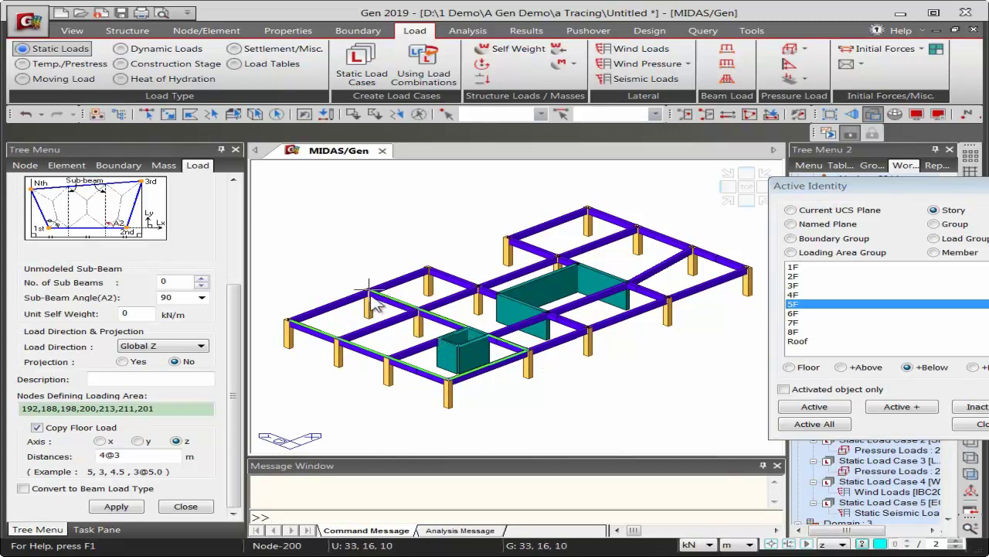
pyautogui.click(289, 320)
pyautogui.click(306, 317)
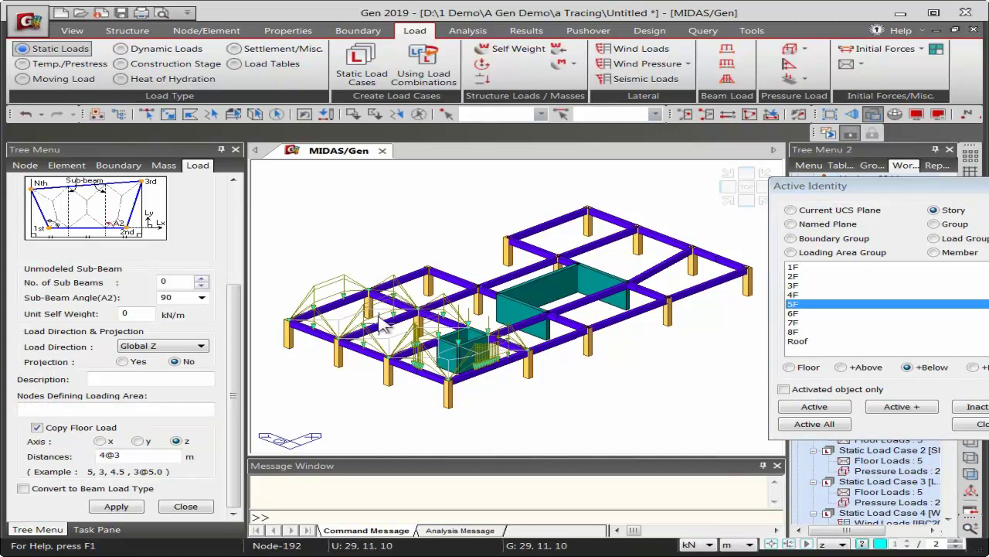
# Assign the two-way floor load to the remaining bays, tracing the outer corner nodes and leaving out the large core opening
pyautogui.keyDown('ctrl'); pyautogui.moveTo(458, 344); pyautogui.dragTo(437, 409, button='middle'); pyautogui.keyUp('ctrl')
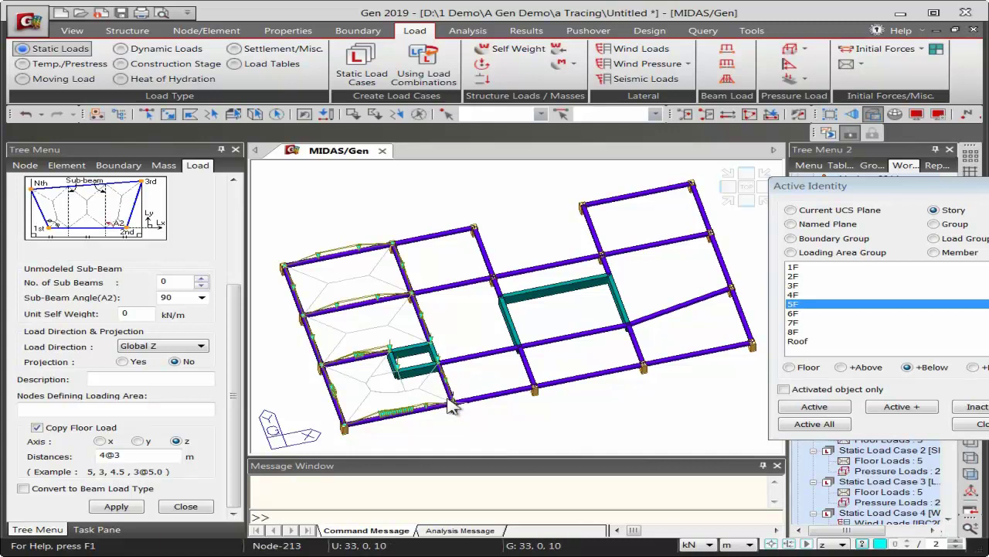
pyautogui.keyDown('ctrl'); pyautogui.moveTo(437, 367); pyautogui.dragTo(454, 329, button='middle'); pyautogui.keyUp('ctrl')
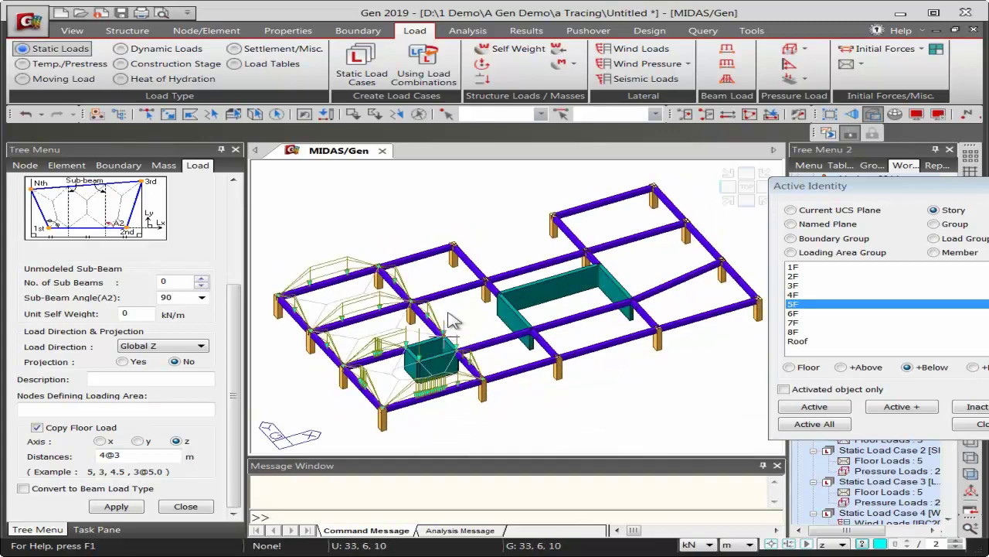
pyautogui.click(379, 263)
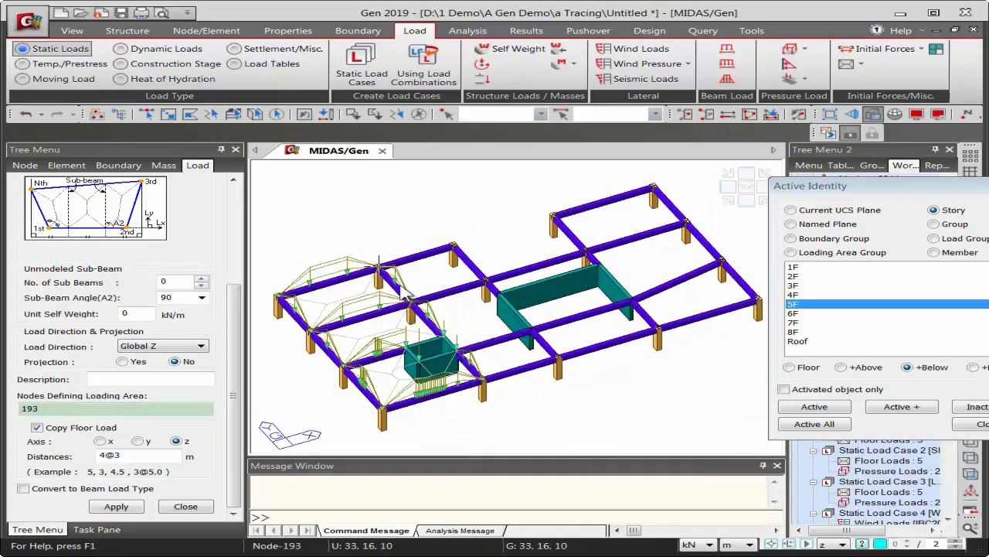
pyautogui.click(482, 377)
pyautogui.click(758, 298)
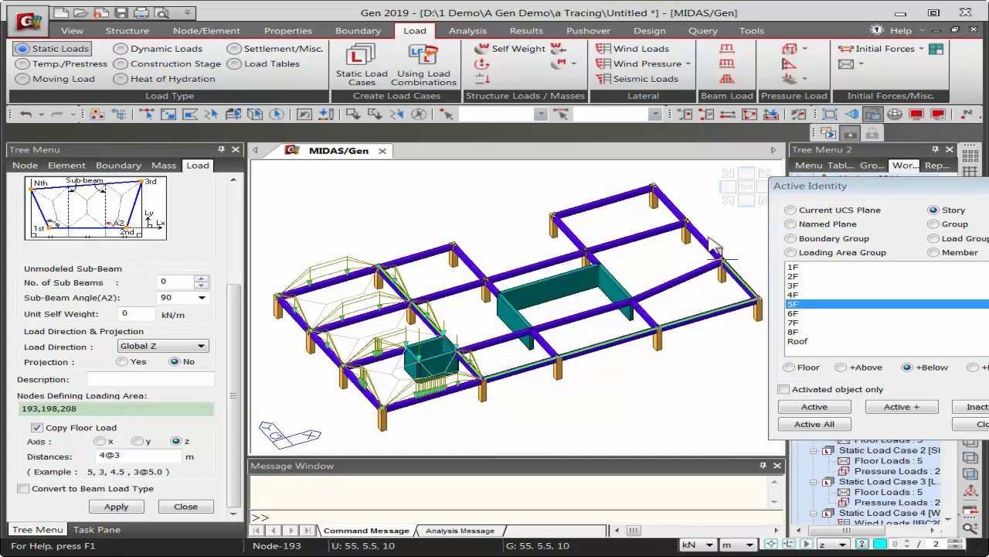
pyautogui.click(653, 188)
pyautogui.click(554, 214)
pyautogui.click(534, 331)
pyautogui.click(454, 246)
pyautogui.click(379, 262)
pyautogui.click(379, 262)
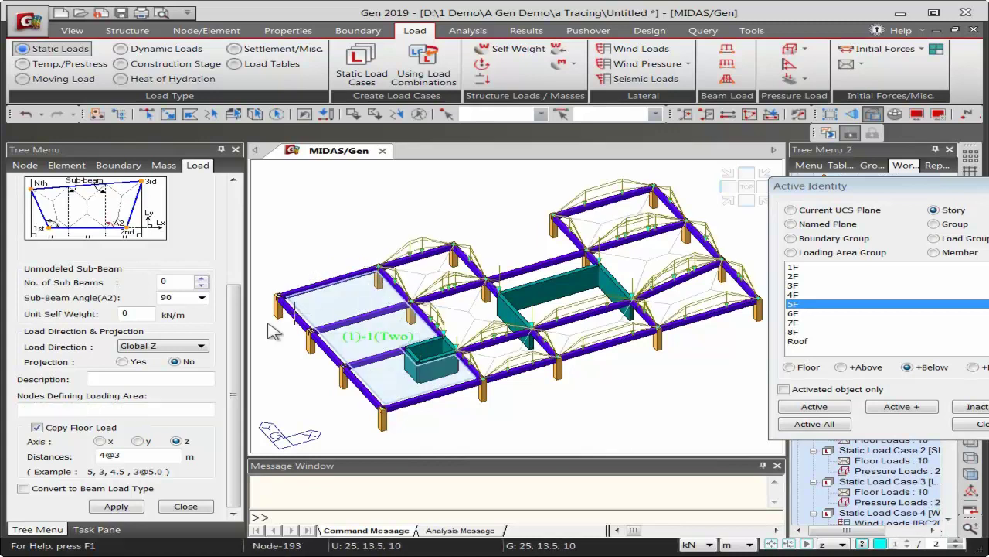
# Switch the distribution to one way and load the narrow strip between the large core wall and the adjacent beam
pyautogui.scroll(5, 215, 224)
pyautogui.scroll(1, 215, 224)
pyautogui.click(120, 272)
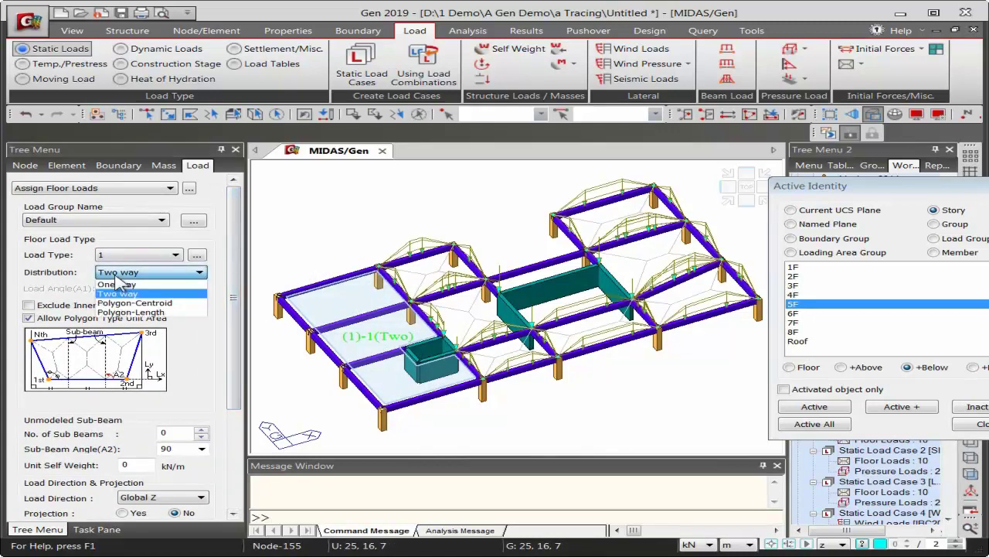
pyautogui.click(116, 292)
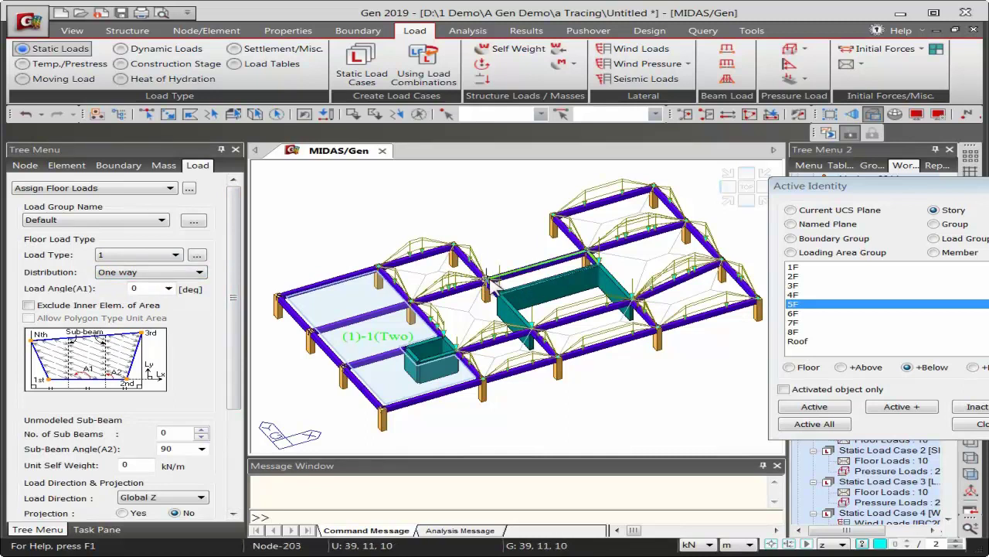
pyautogui.click(490, 278)
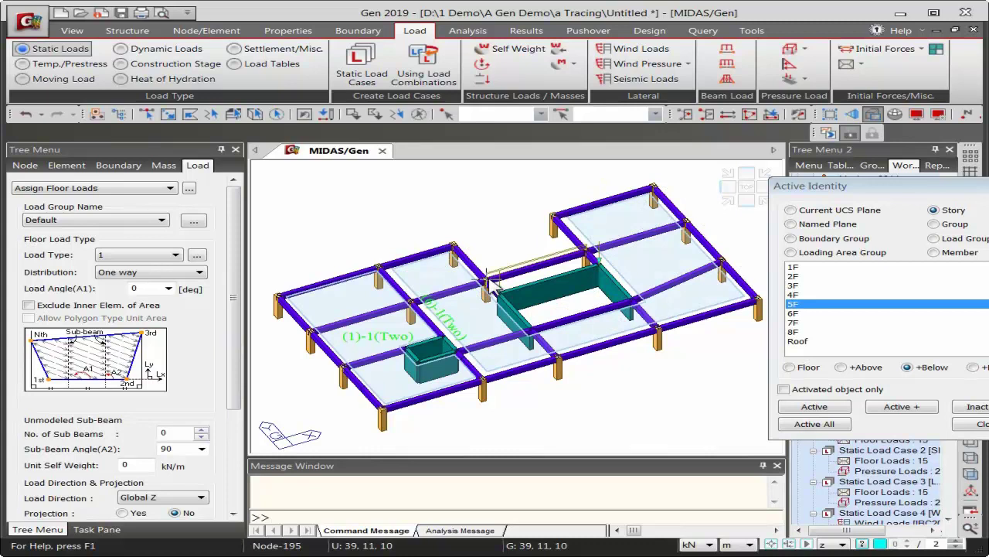
# Reactivate all stories of the building model to show the complete structure
pyautogui.click(749, 114)
pyautogui.keyDown('ctrl'); pyautogui.moveTo(610, 352); pyautogui.dragTo(626, 331, button='middle'); pyautogui.keyUp('ctrl')
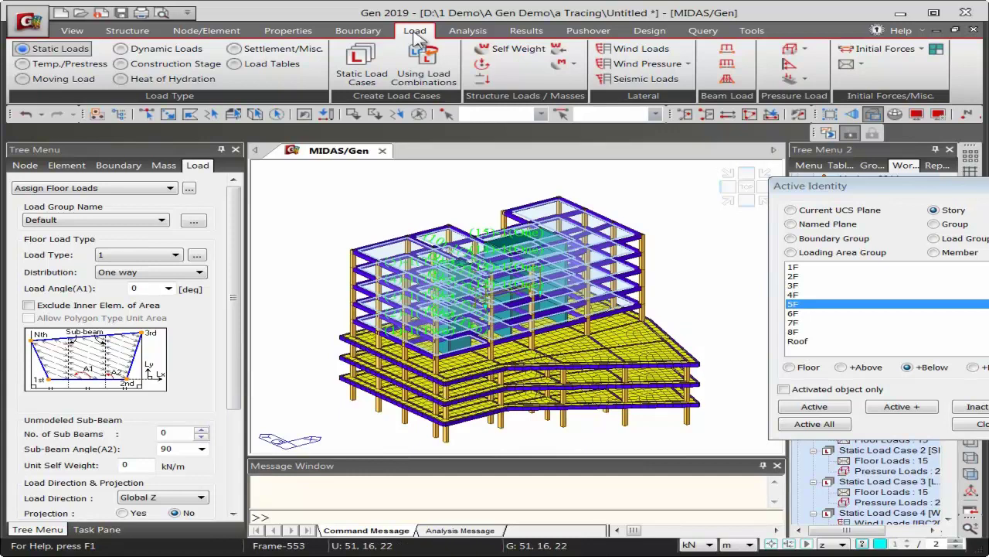
# Open the response spectrum load case settings and enable the auto-search angle for the major direction
pyautogui.click(458, 37)
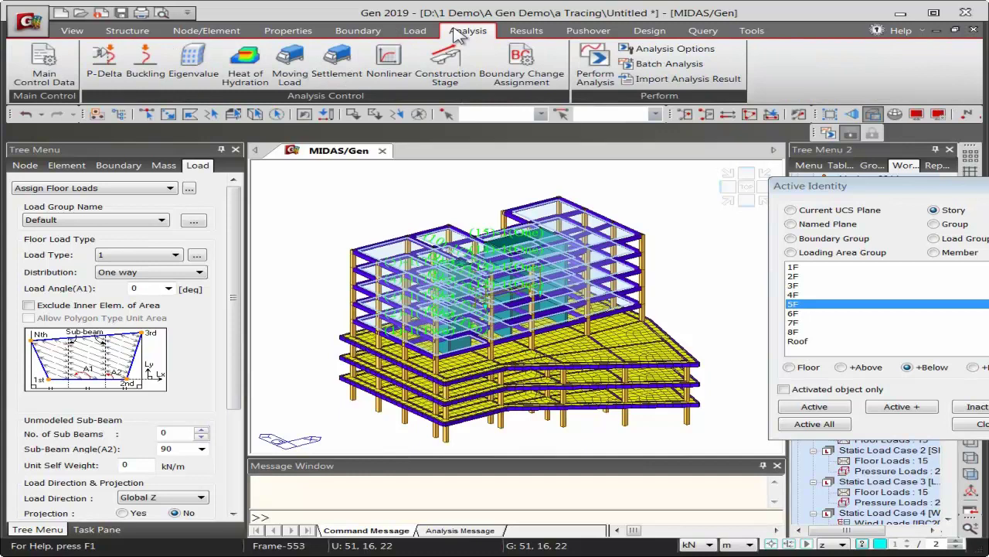
pyautogui.click(421, 34)
pyautogui.click(166, 49)
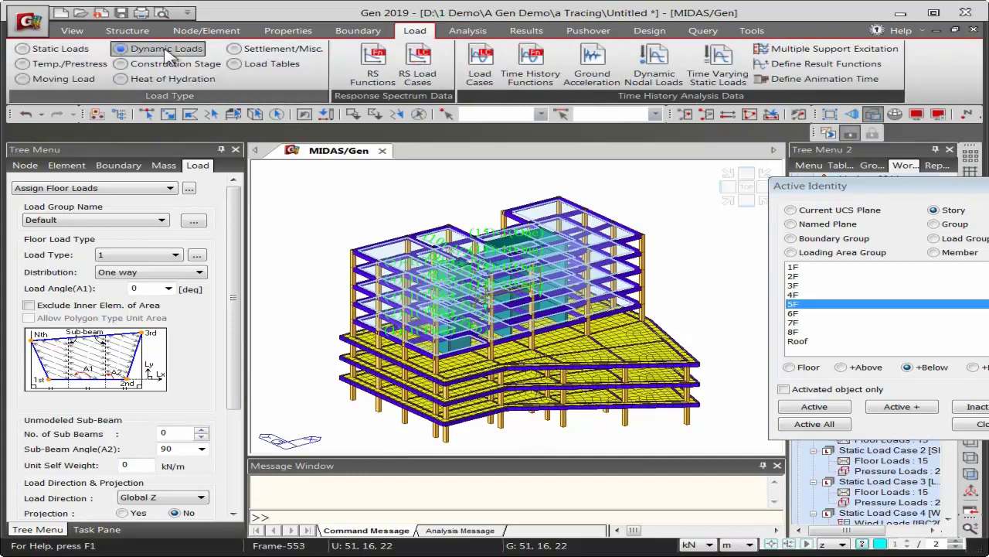
pyautogui.click(417, 65)
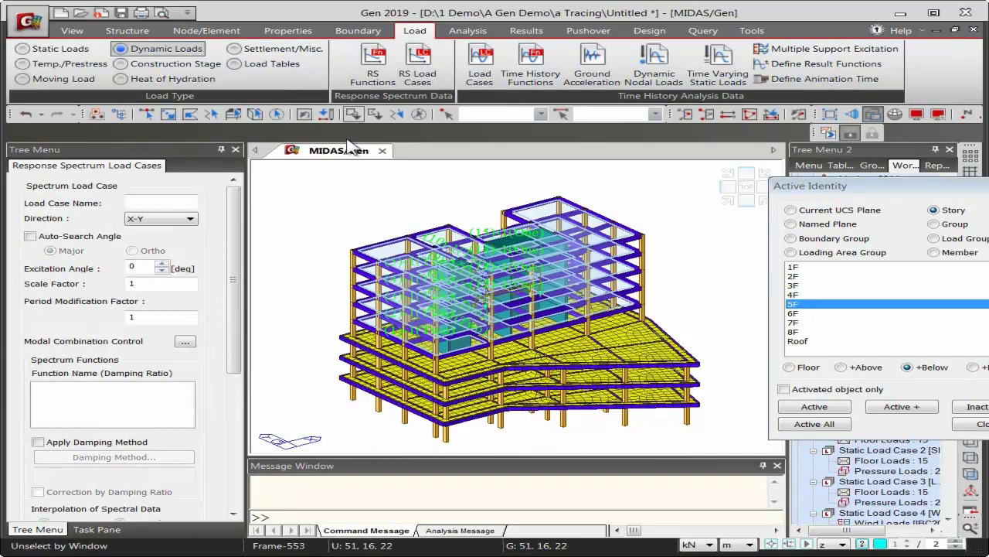
pyautogui.click(91, 238)
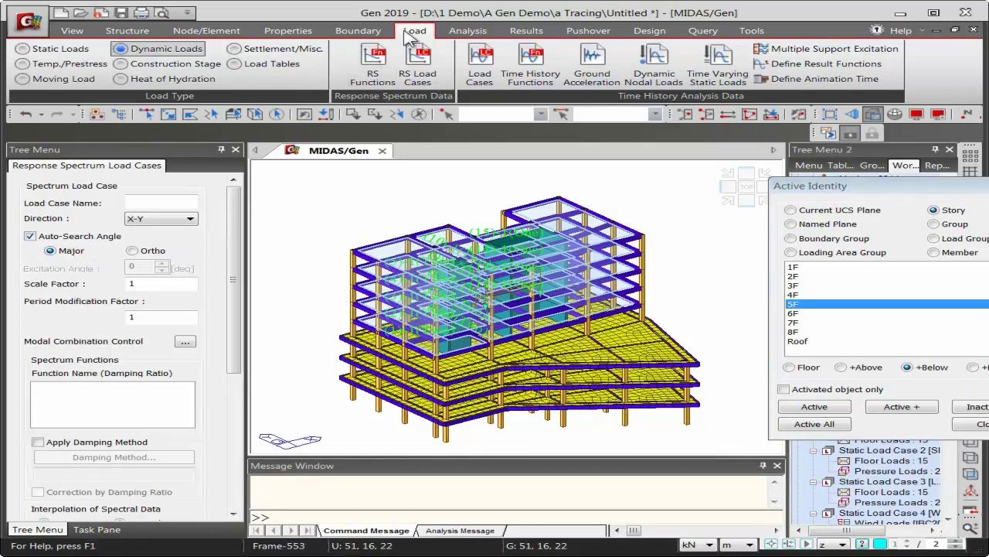
# Define an eigenvalue analysis with Lanczos eigen vectors and perform the analysis
pyautogui.click(462, 35)
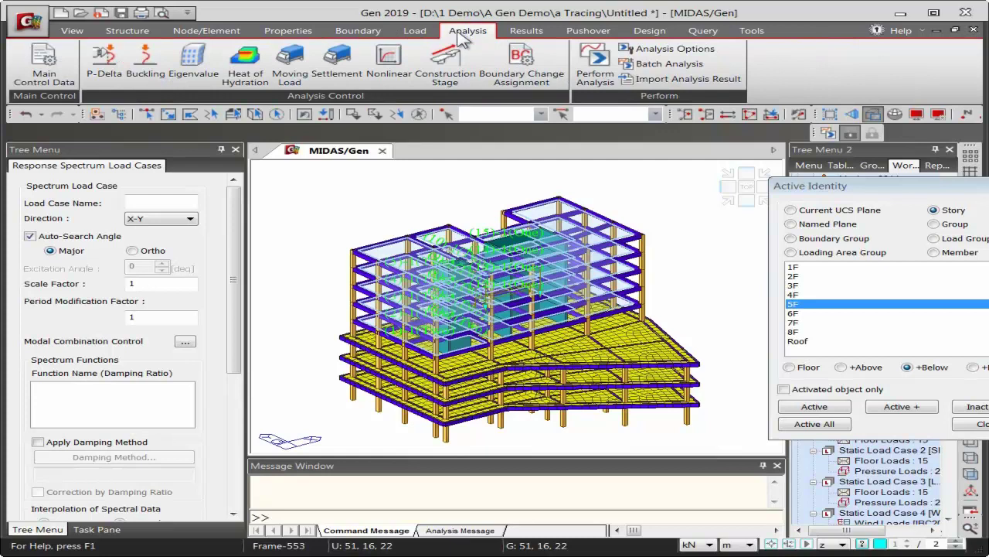
pyautogui.click(179, 68)
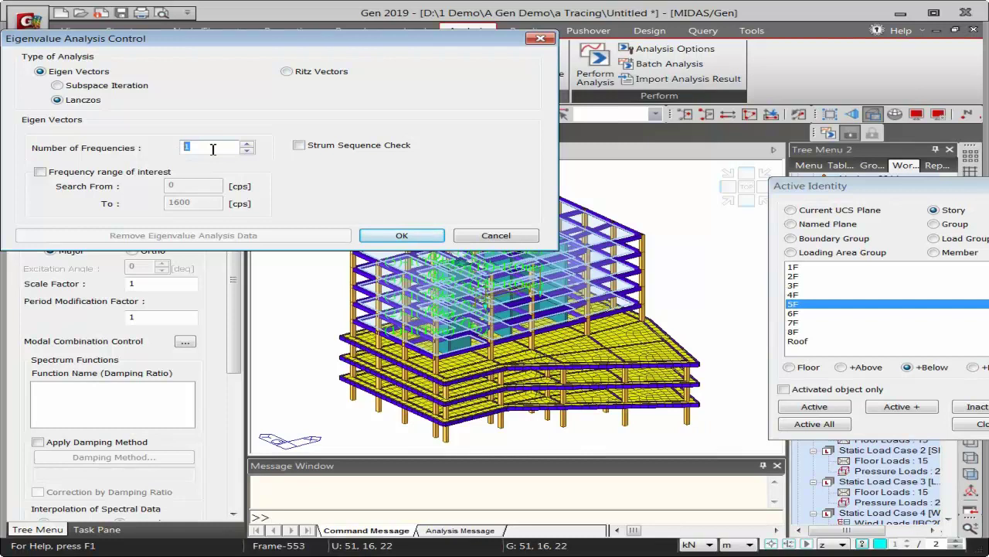
pyautogui.click(397, 235)
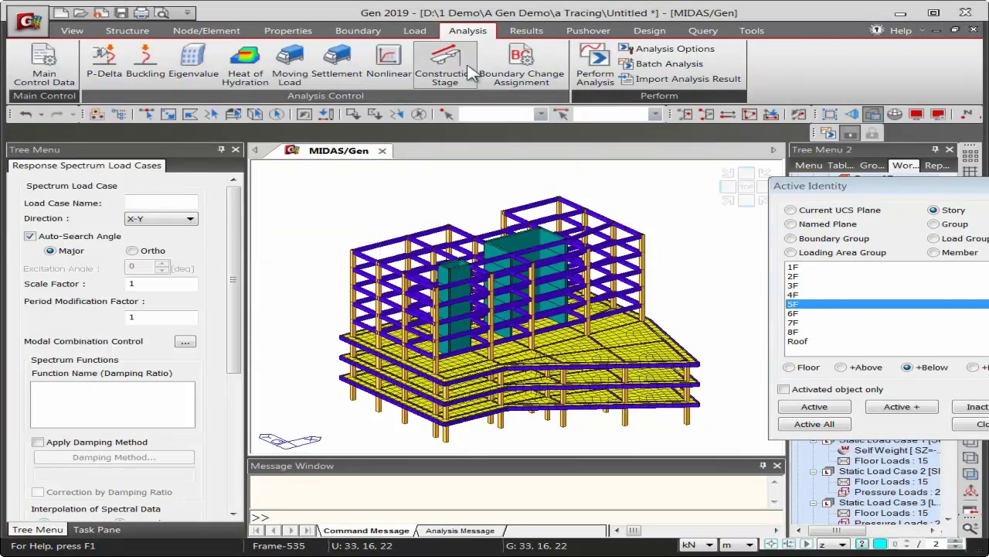
pyautogui.click(605, 69)
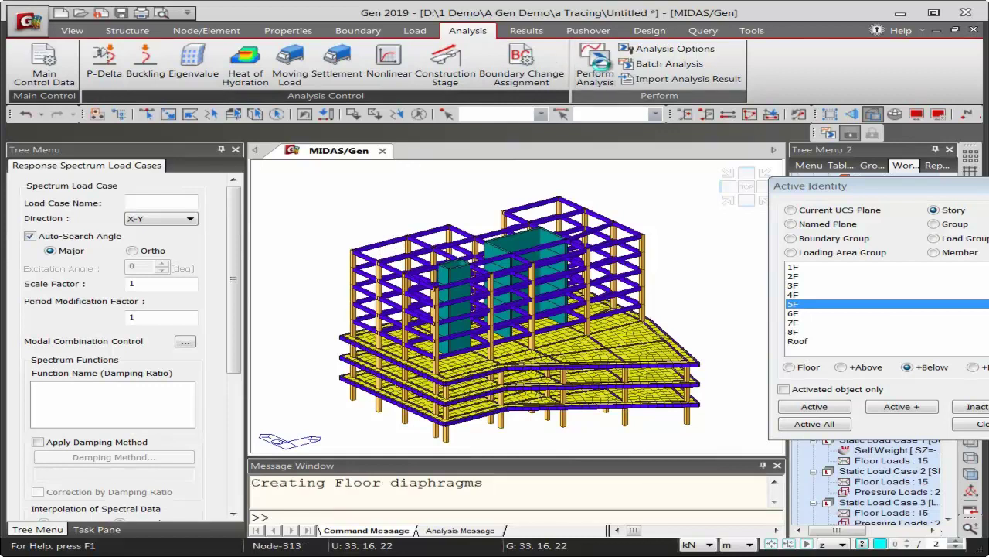
pyautogui.click(545, 322)
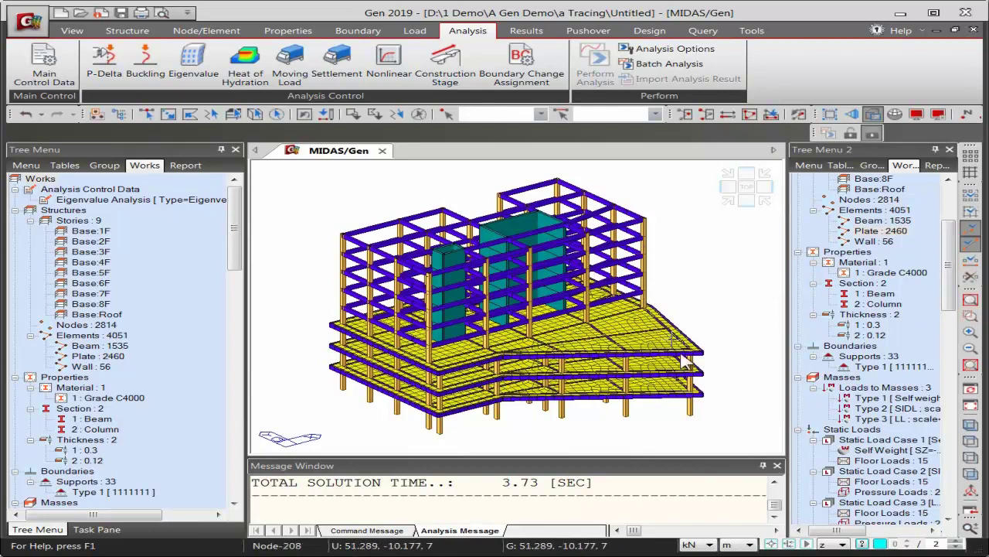
# Enlarge the message area and read through the solver messages of the completed analysis
pyautogui.moveTo(694, 395)
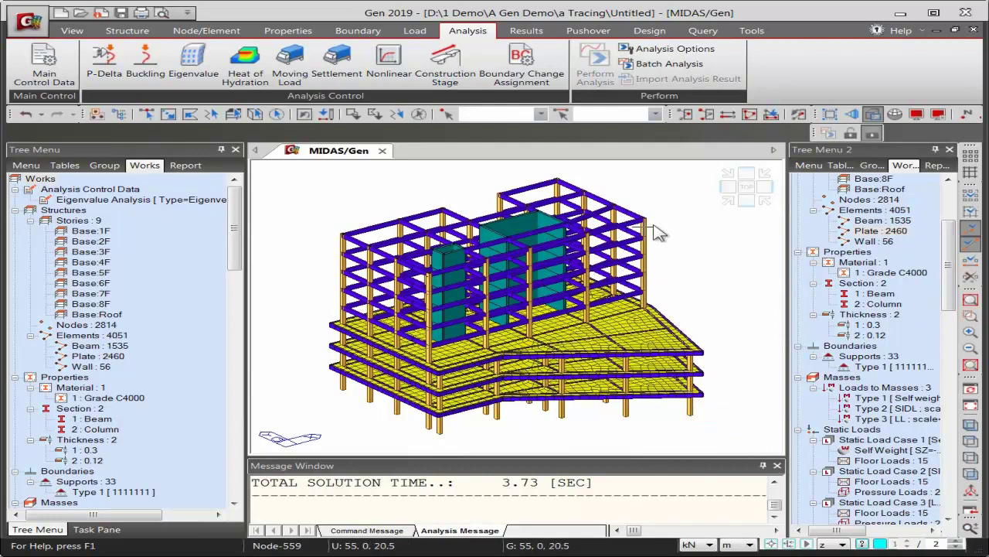
pyautogui.moveTo(649, 219)
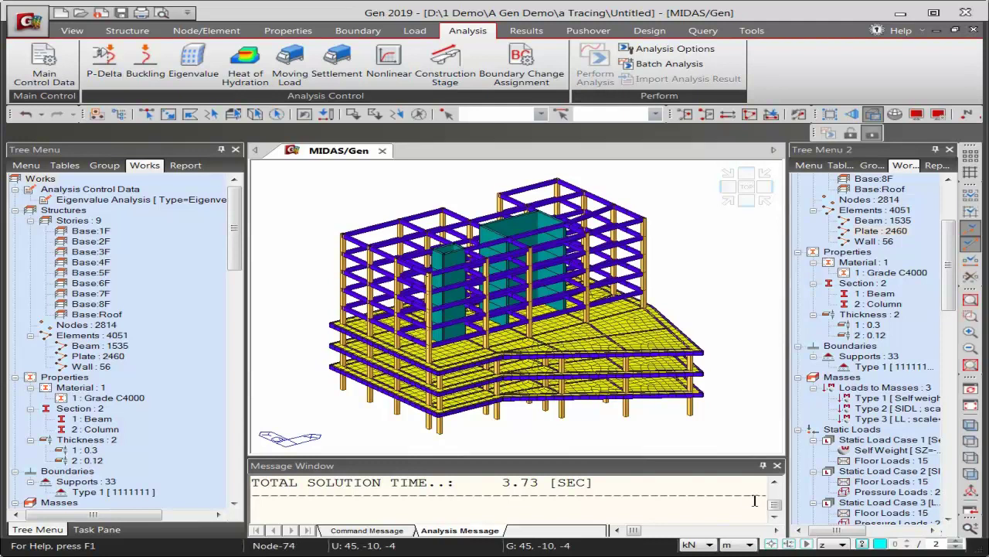
pyautogui.moveTo(707, 457); pyautogui.dragTo(699, 428)
pyautogui.click(774, 455)
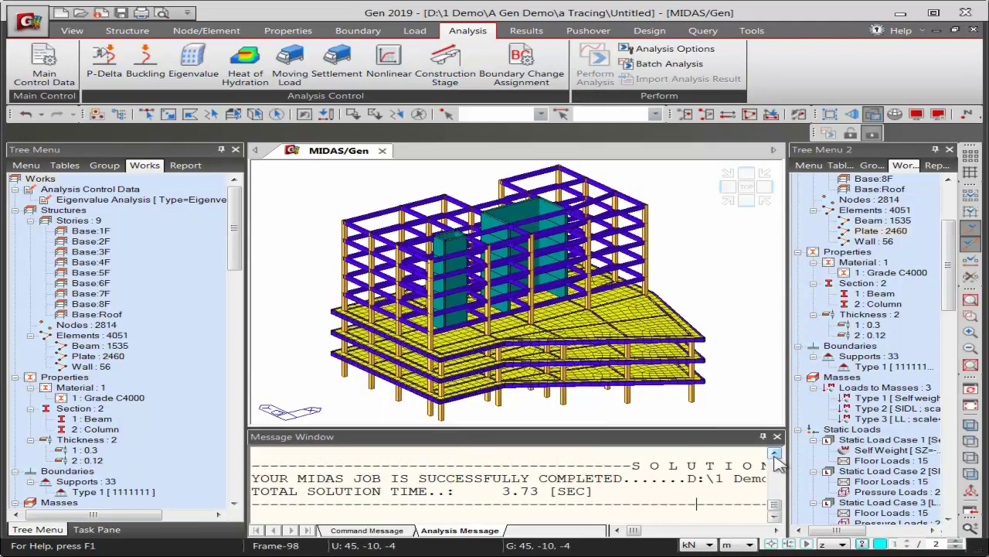
pyautogui.click(774, 454)
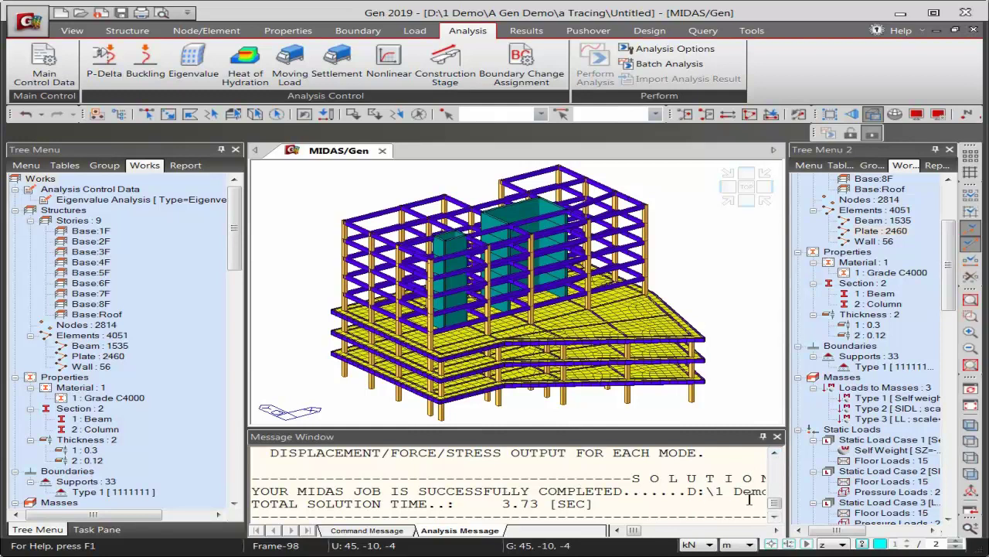
pyautogui.click(774, 516)
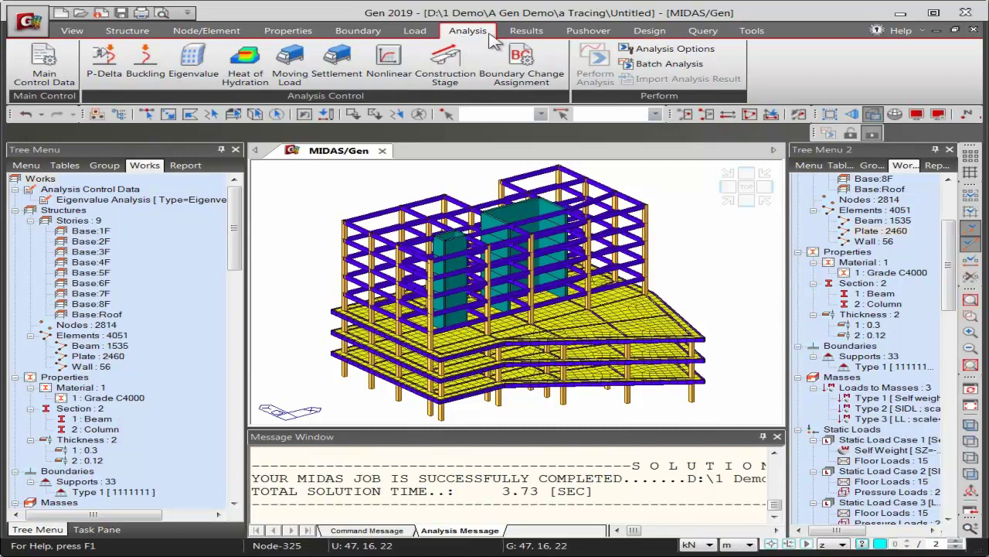
# Display the vibration mode shape of Mode 1 with the Md-XYZ component
pyautogui.click(528, 32)
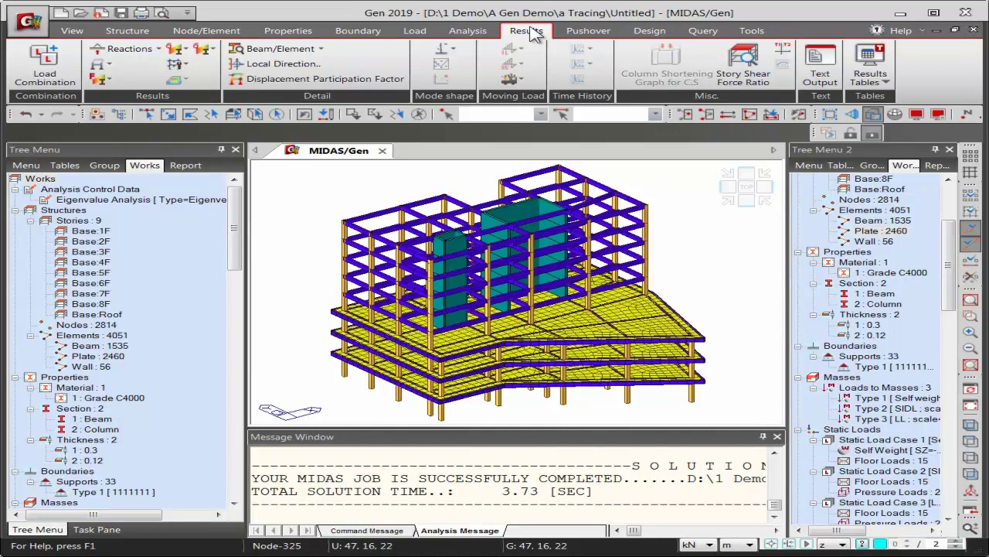
pyautogui.click(455, 56)
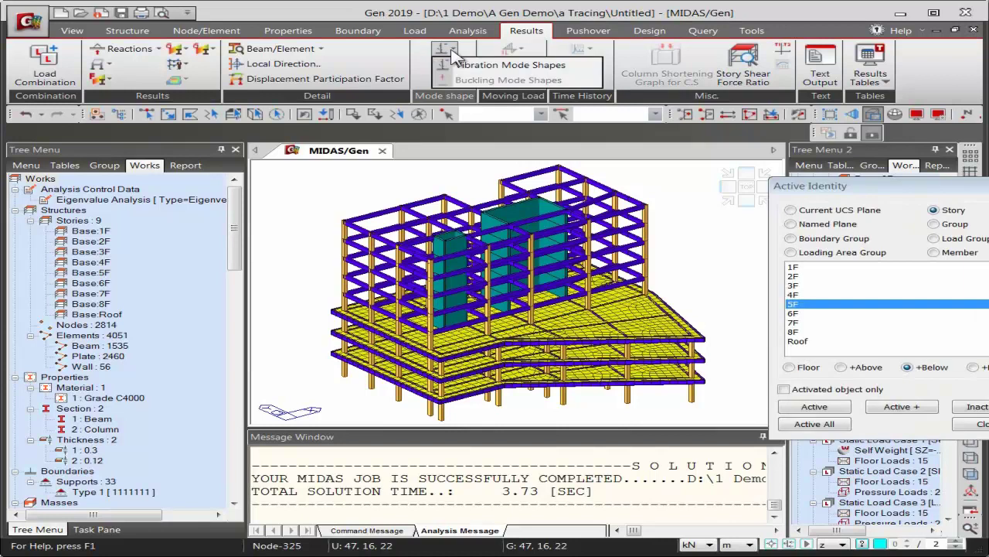
pyautogui.click(488, 68)
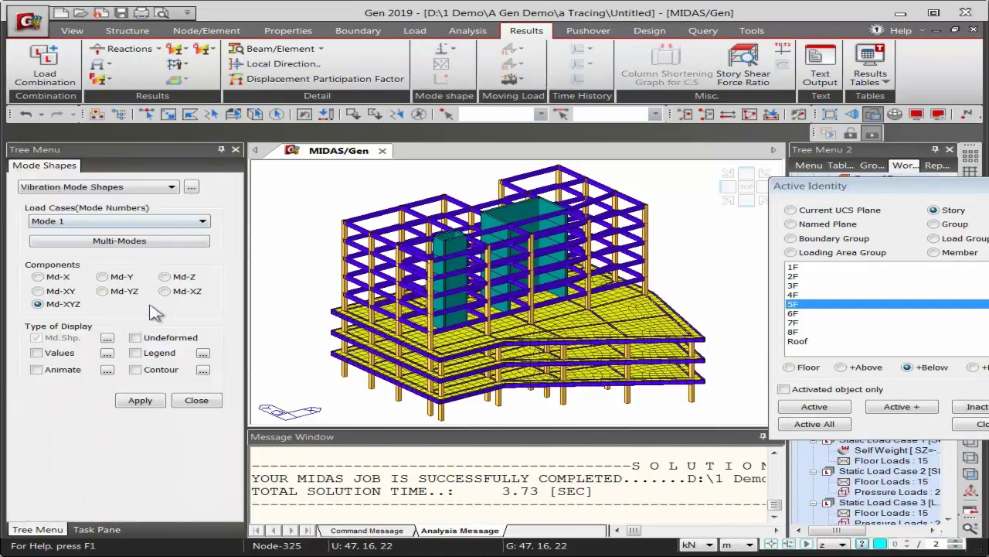
pyautogui.click(140, 401)
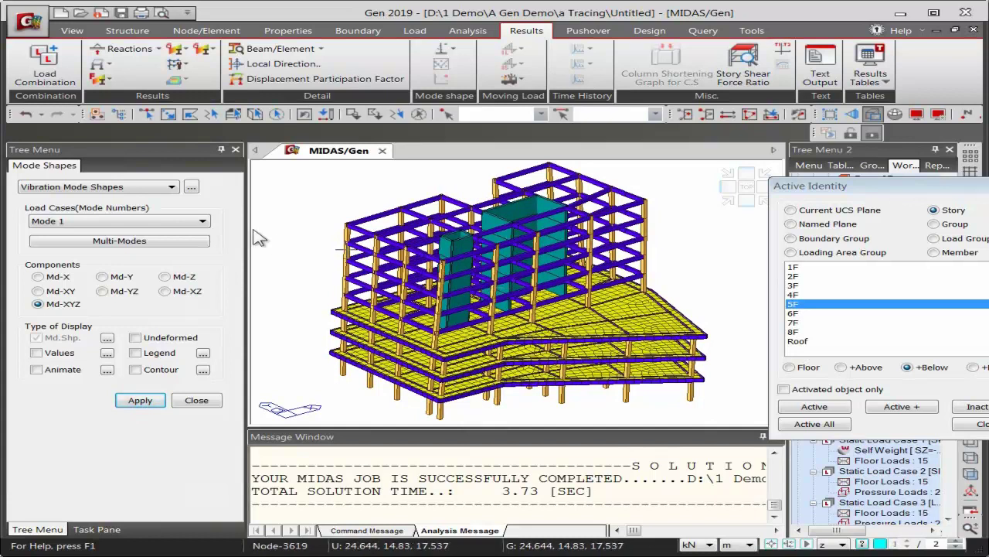
# Examine the eigenvalue mode table's frequencies, periods and modal participation masses in all directions, and close the table
pyautogui.click(191, 187)
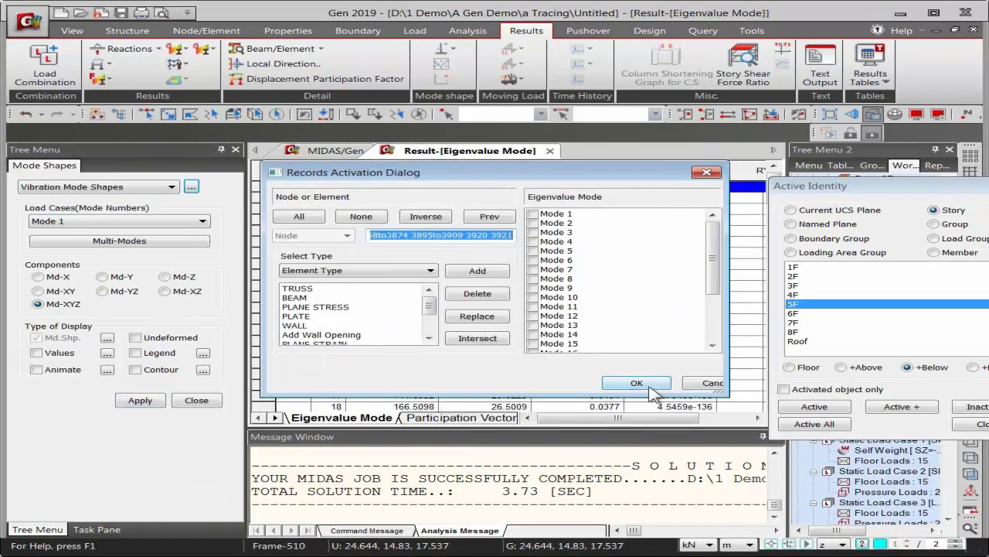
pyautogui.click(636, 384)
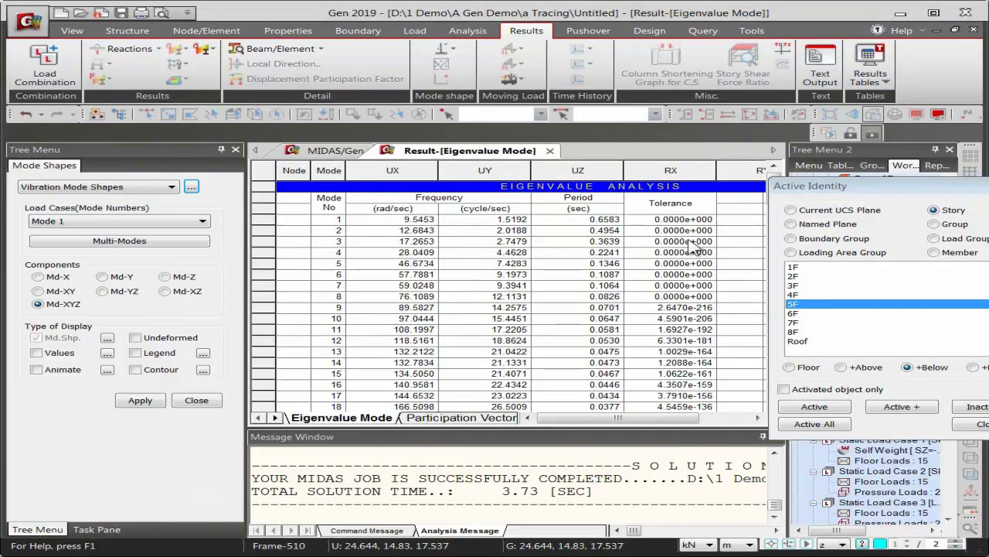
pyautogui.scroll(-10, 693, 246)
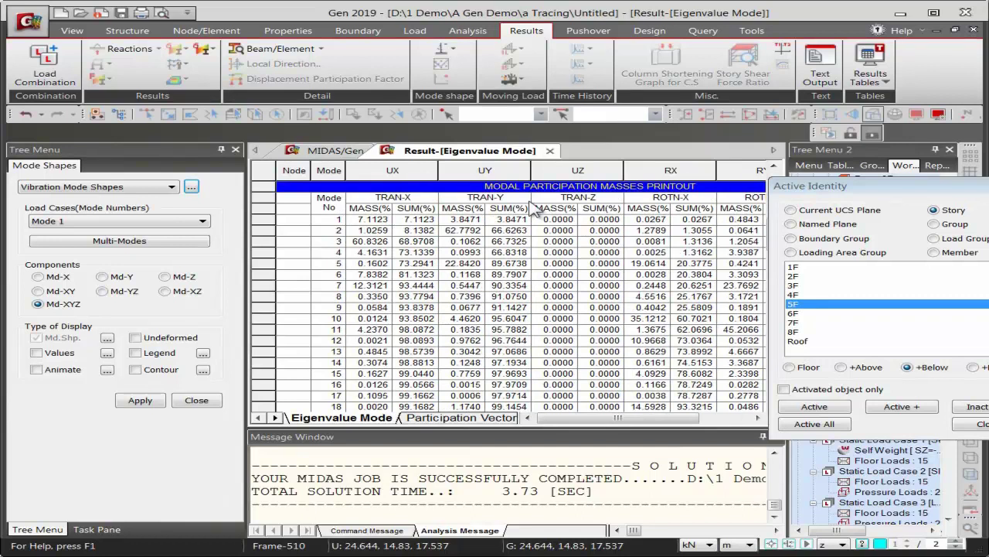
pyautogui.moveTo(325, 220); pyautogui.dragTo(719, 224)
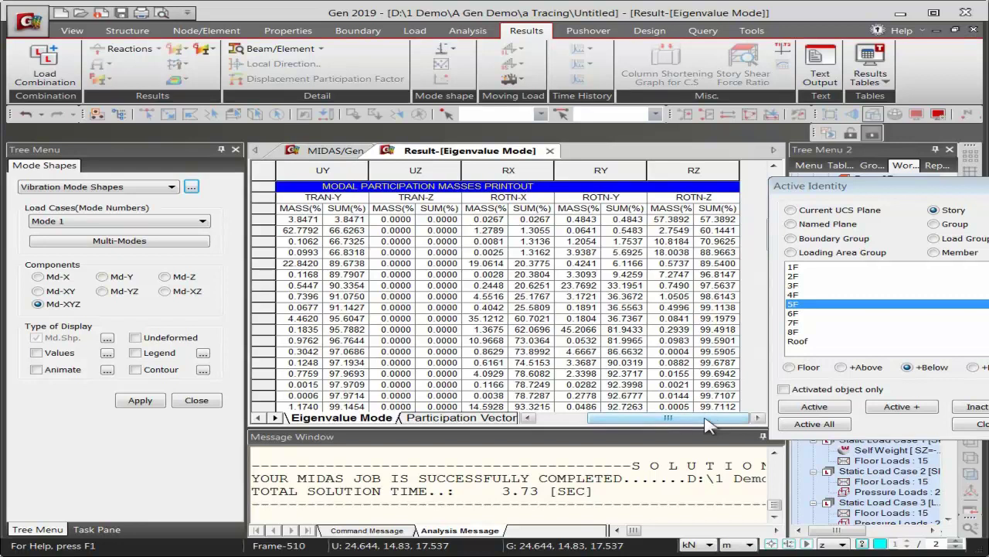
pyautogui.moveTo(707, 425); pyautogui.dragTo(567, 430)
pyautogui.moveTo(501, 232); pyautogui.dragTo(356, 249)
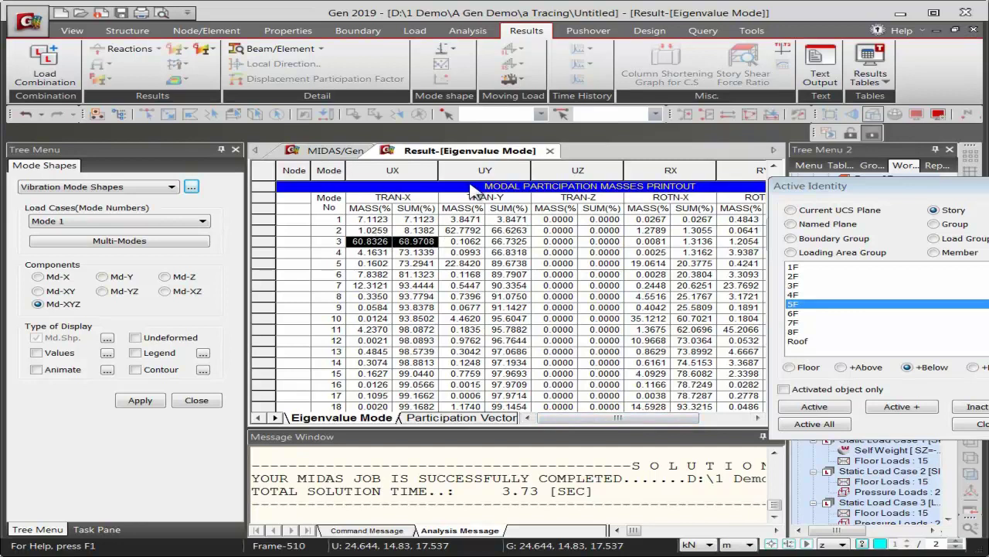
pyautogui.click(550, 151)
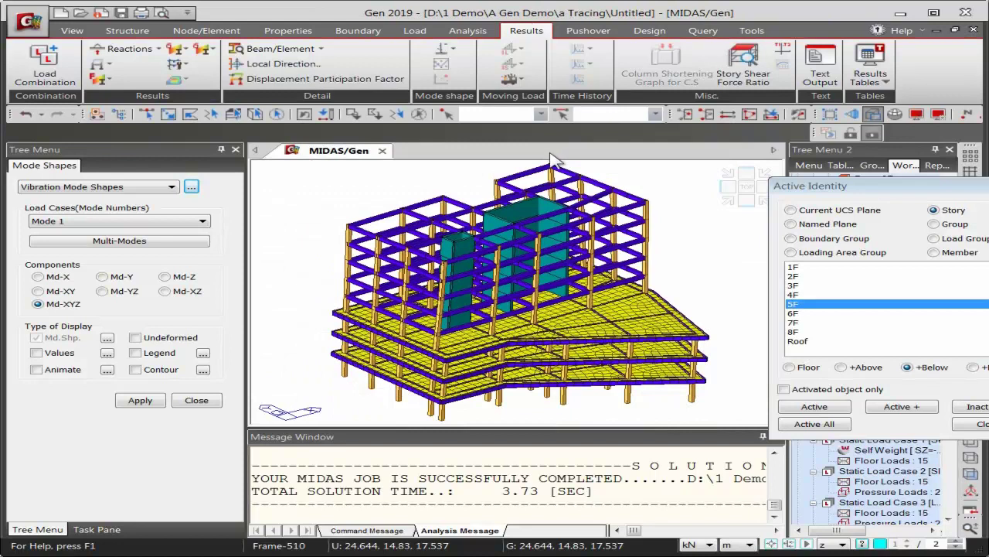
# Auto-generate general load combinations for concrete design to ACI318-14, adding envelopes and using the strength-level wind load factor
pyautogui.click(48, 66)
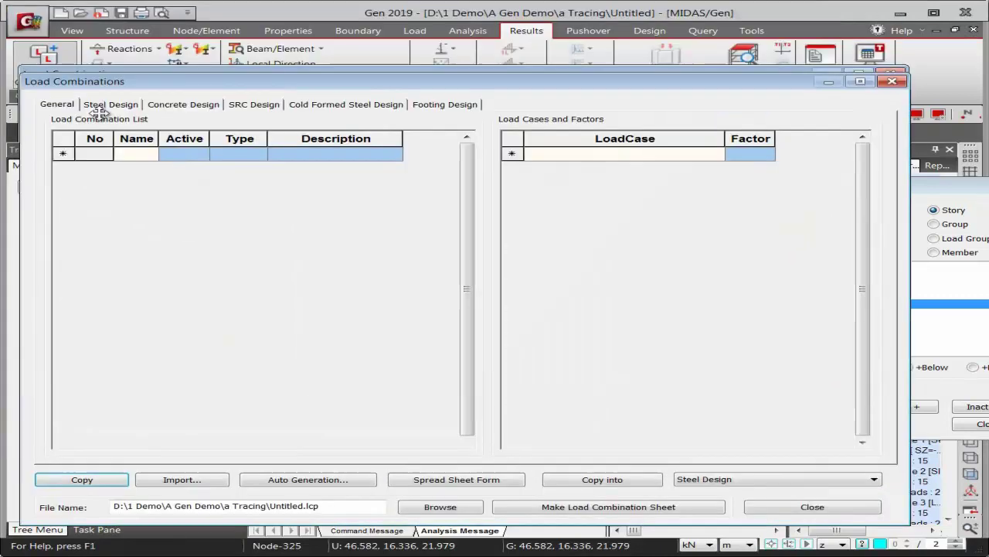
pyautogui.moveTo(110, 116); pyautogui.dragTo(99, 50)
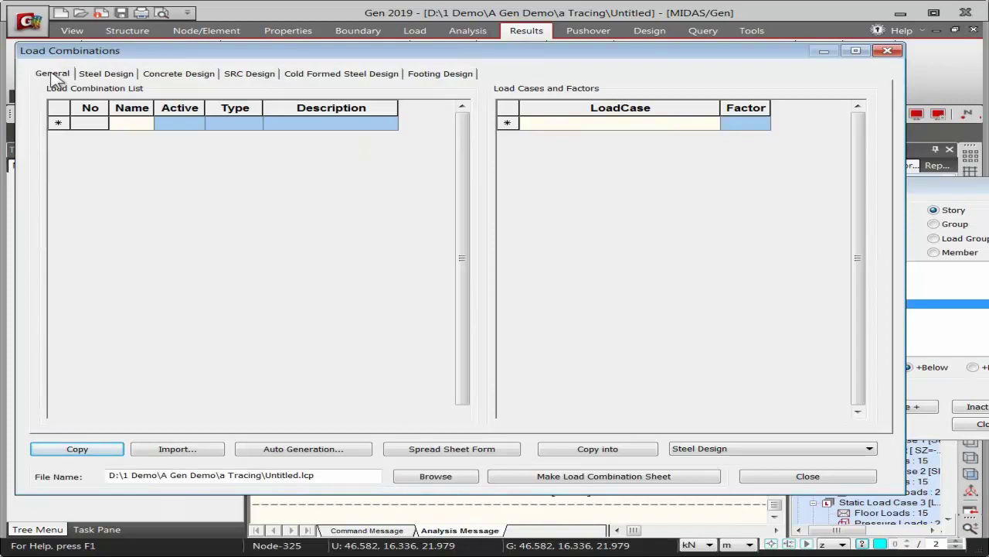
pyautogui.click(306, 452)
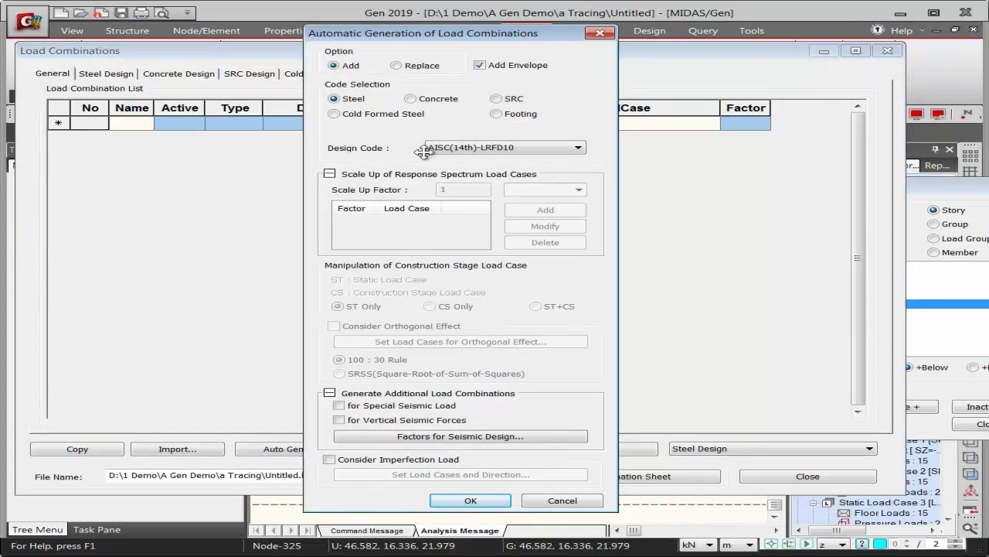
pyautogui.click(432, 103)
pyautogui.click(473, 149)
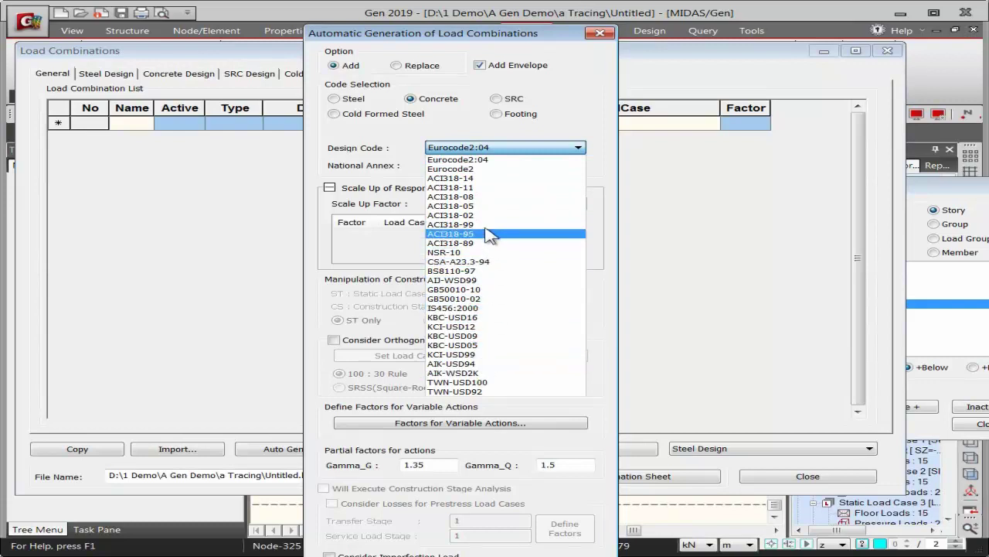
pyautogui.click(503, 181)
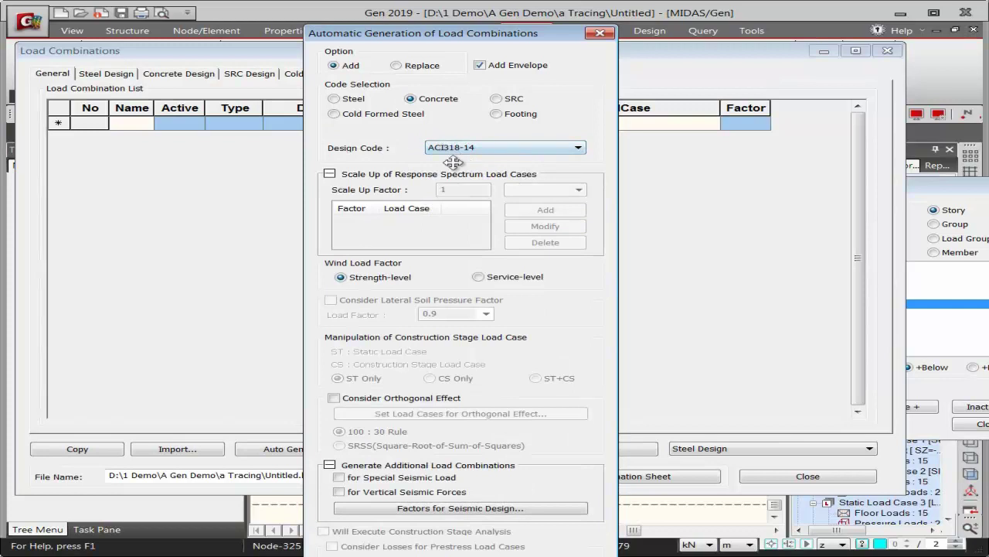
pyautogui.click(330, 465)
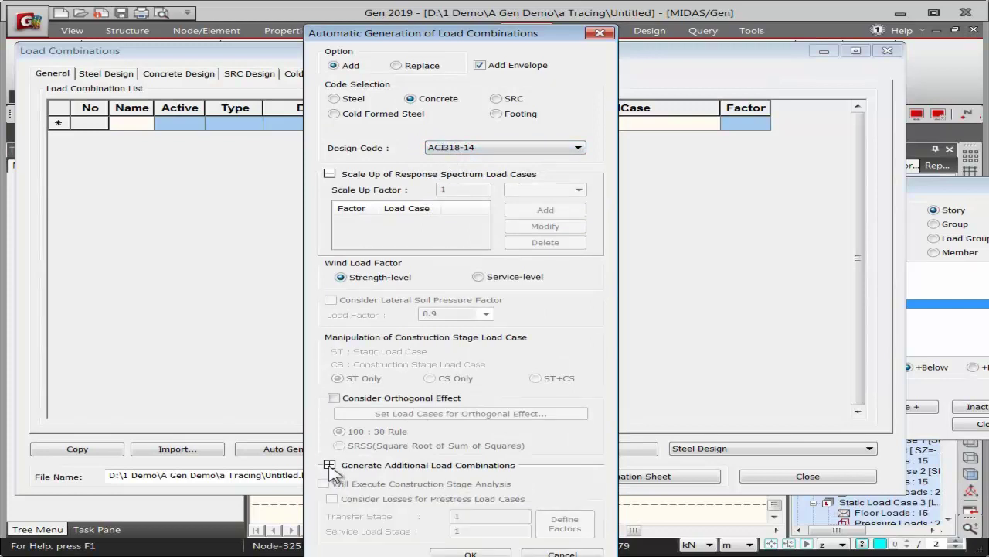
pyautogui.click(471, 553)
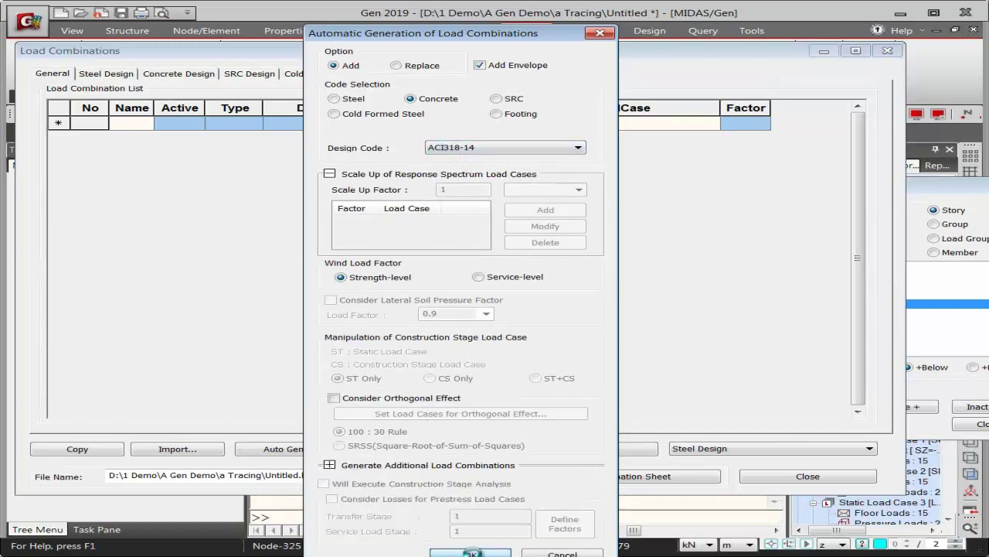
# Review the generated service load combinations 13 to 24 and the load cases in the concrete strength envelope
pyautogui.moveTo(282, 127); pyautogui.dragTo(331, 371)
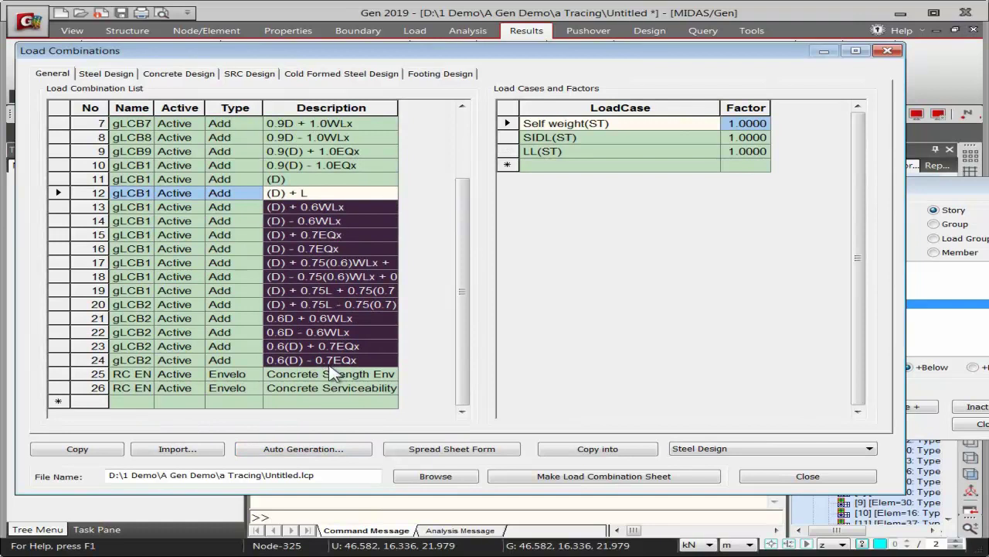
pyautogui.click(331, 373)
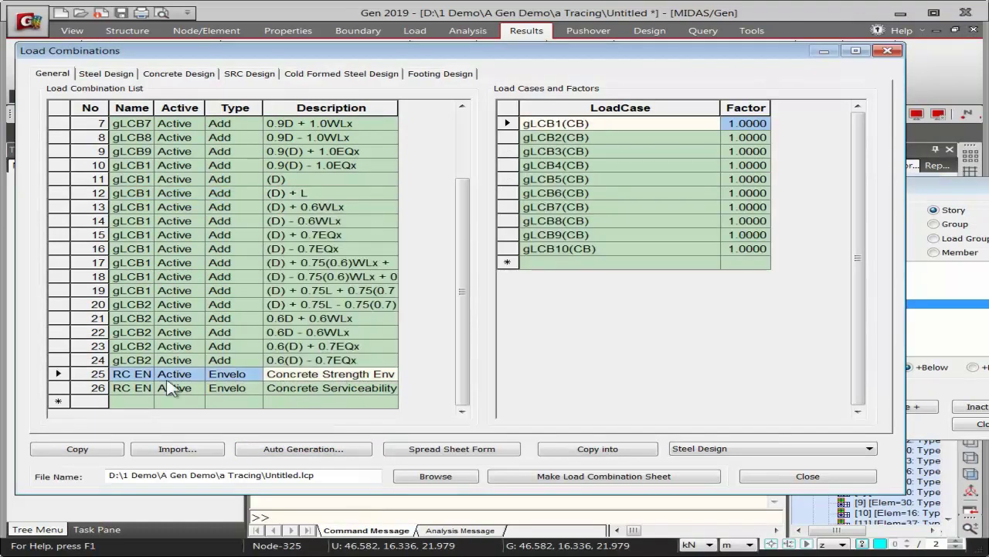
pyautogui.click(116, 377)
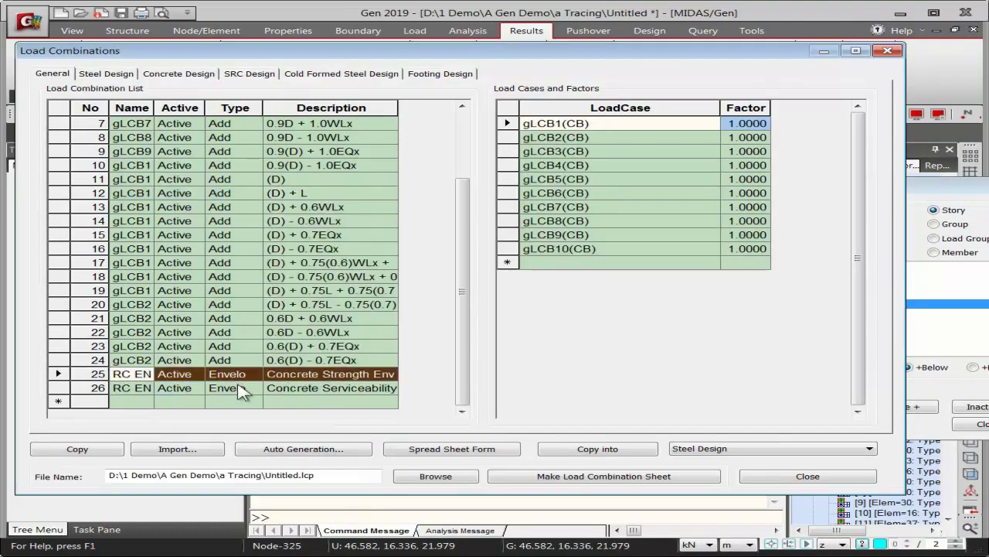
# Compare the concrete strength and concrete serviceability envelope combinations in the general load combination list
pyautogui.click(138, 389)
pyautogui.click(317, 376)
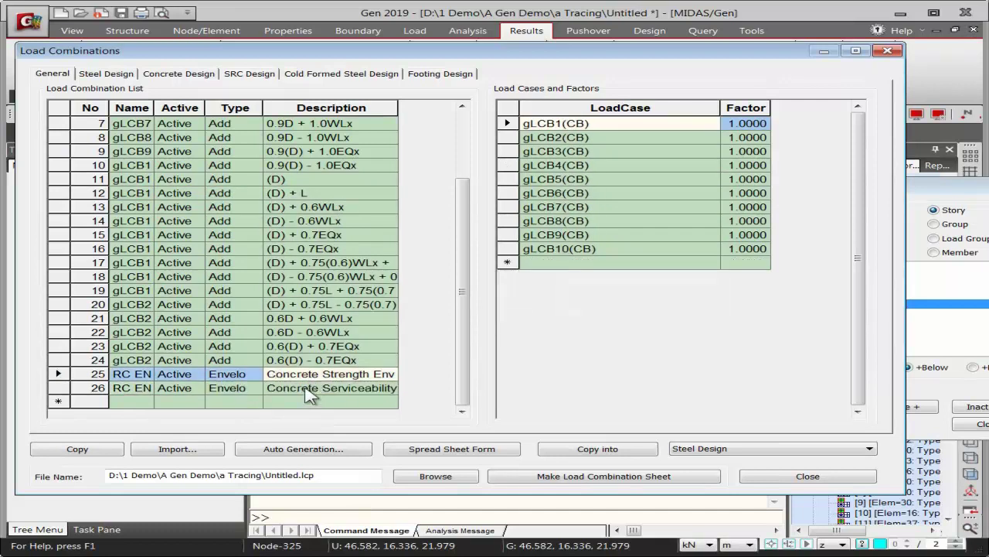
pyautogui.click(307, 390)
pyautogui.click(313, 376)
pyautogui.click(309, 388)
pyautogui.click(312, 376)
# Auto-generate the concrete design load combinations to ACI318-14 with the strength-level wind load factor, adding them to the list
pyautogui.click(164, 78)
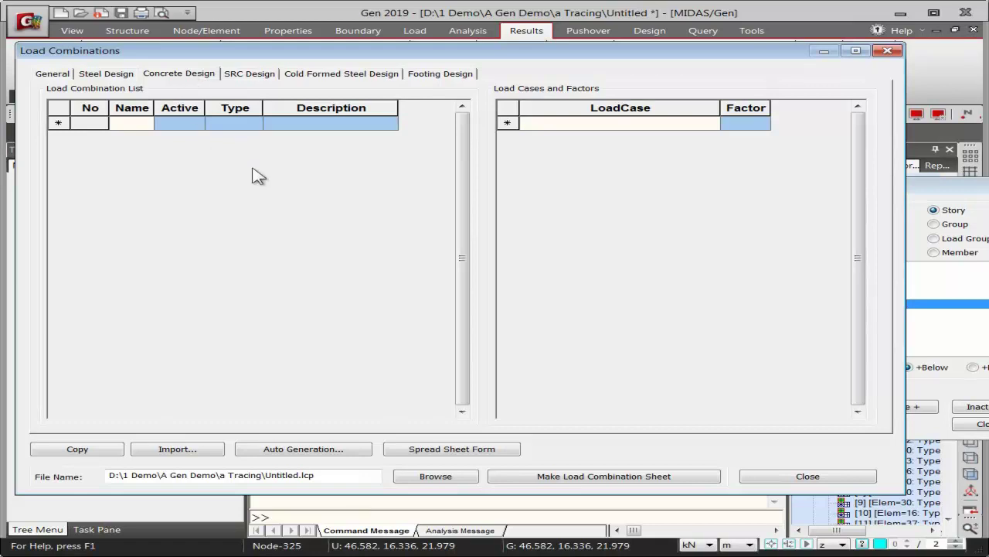
pyautogui.click(334, 450)
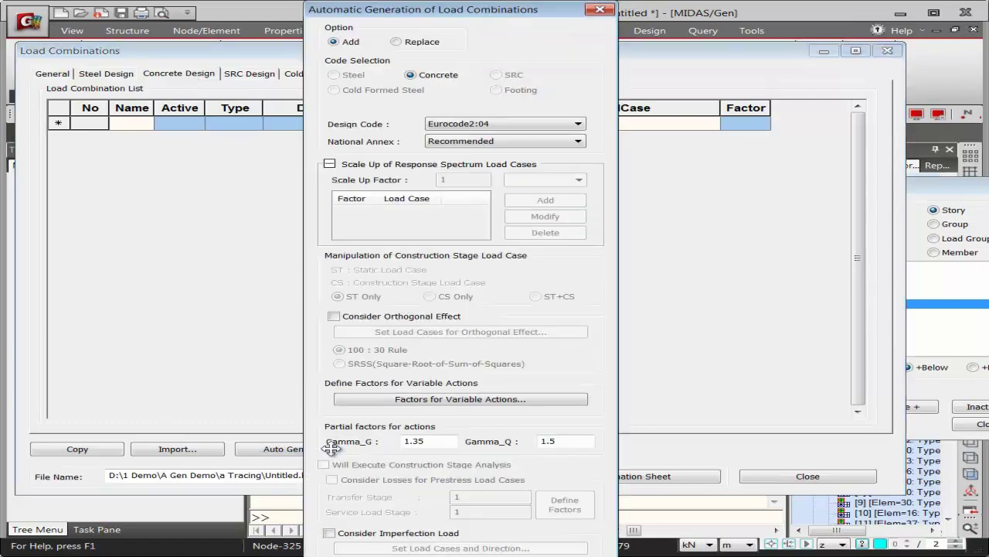
pyautogui.click(469, 124)
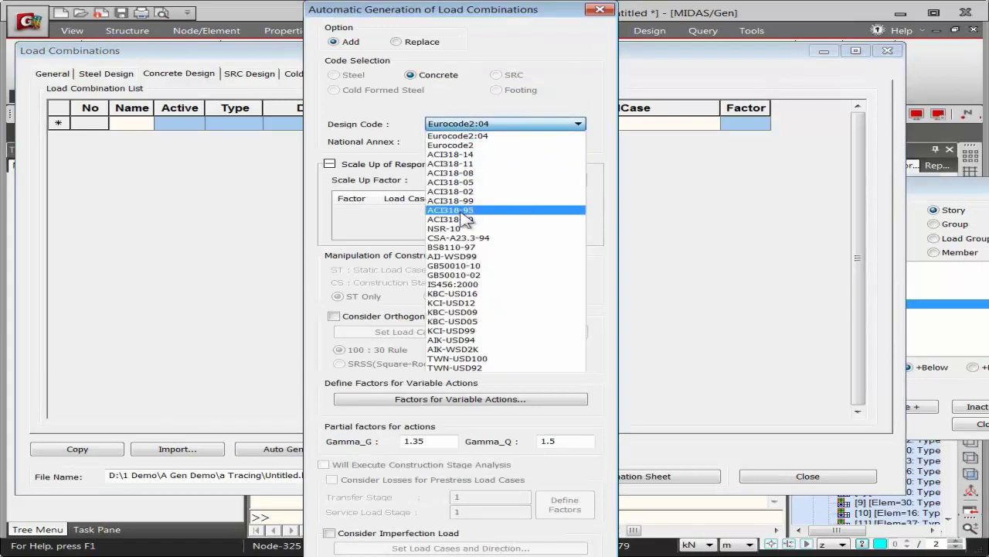
pyautogui.click(454, 155)
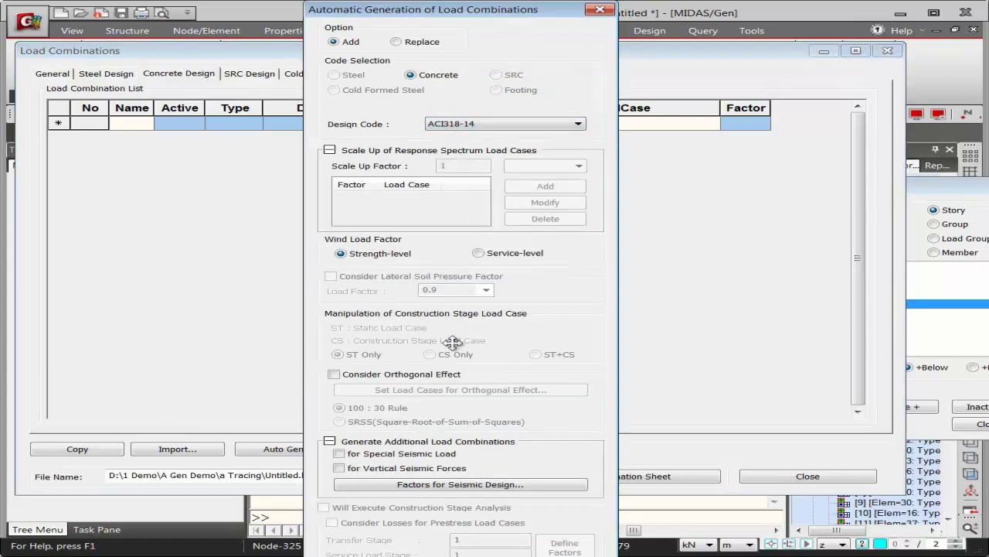
pyautogui.click(329, 440)
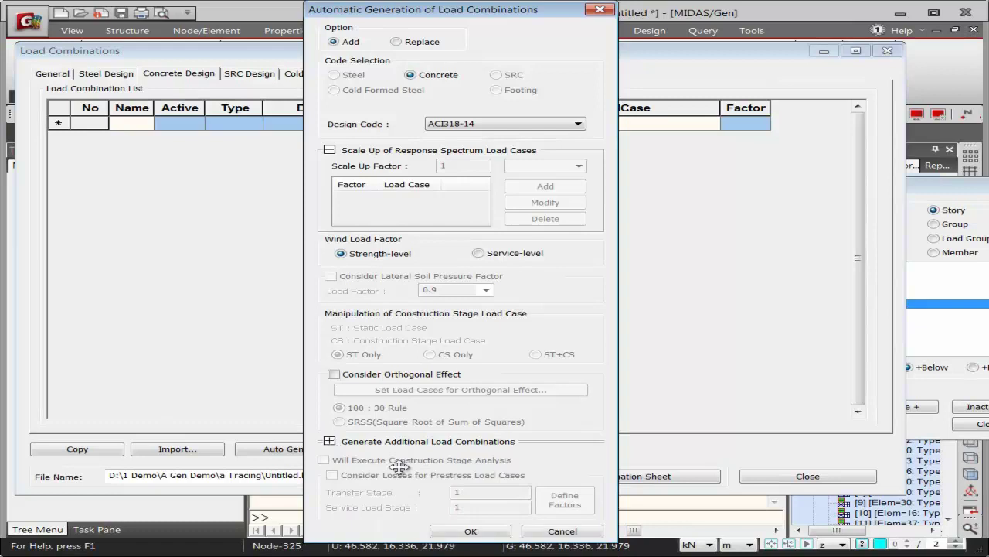
pyautogui.click(474, 531)
pyautogui.moveTo(453, 276); pyautogui.dragTo(474, 235)
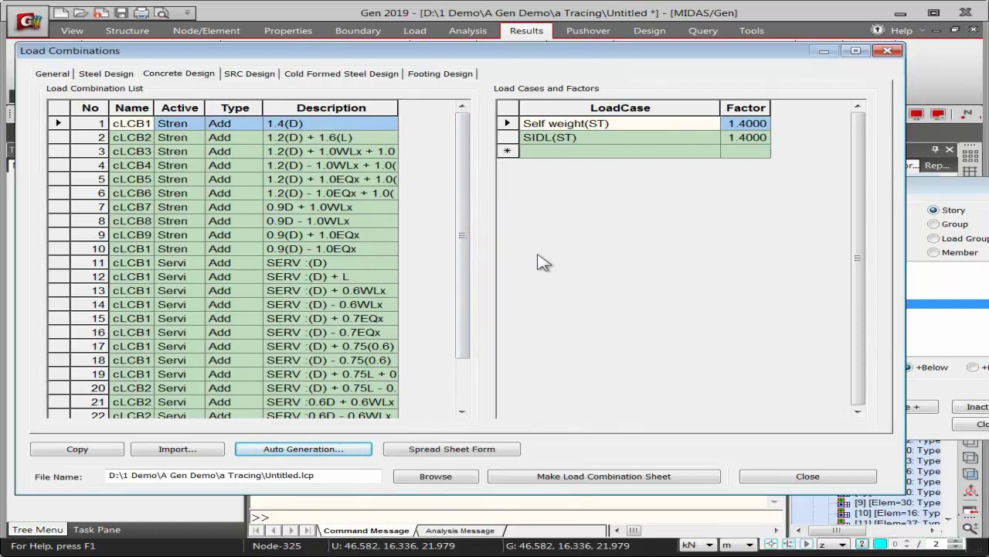
# Review the generated concrete design combinations and the load cases available for a new combination, and close the load combinations
pyautogui.moveTo(462, 236); pyautogui.dragTo(448, 358)
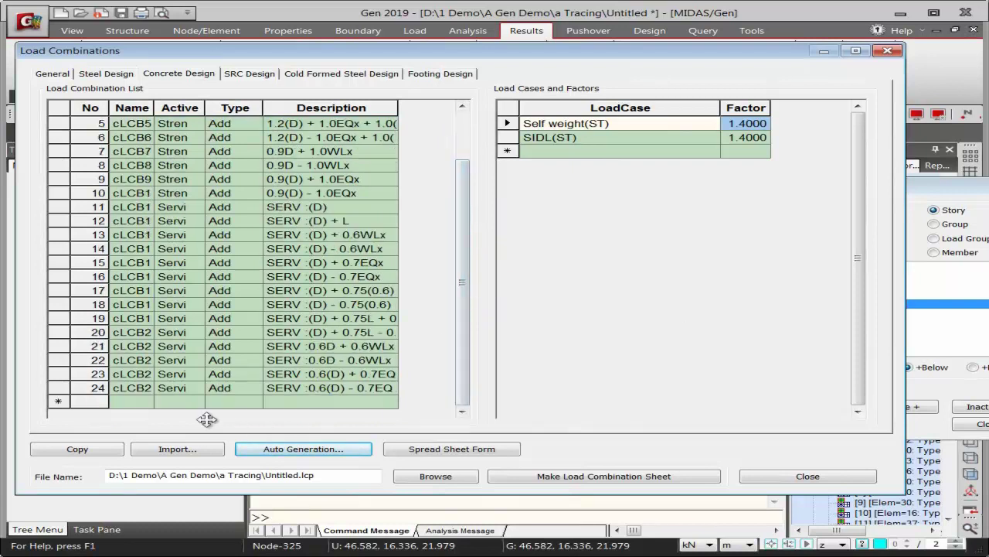
pyautogui.click(131, 401)
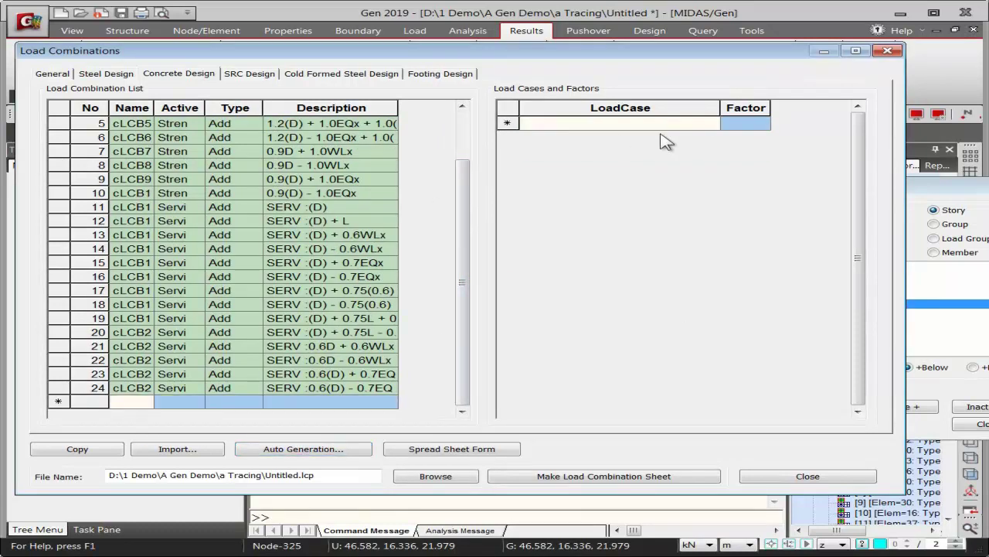
pyautogui.click(714, 125)
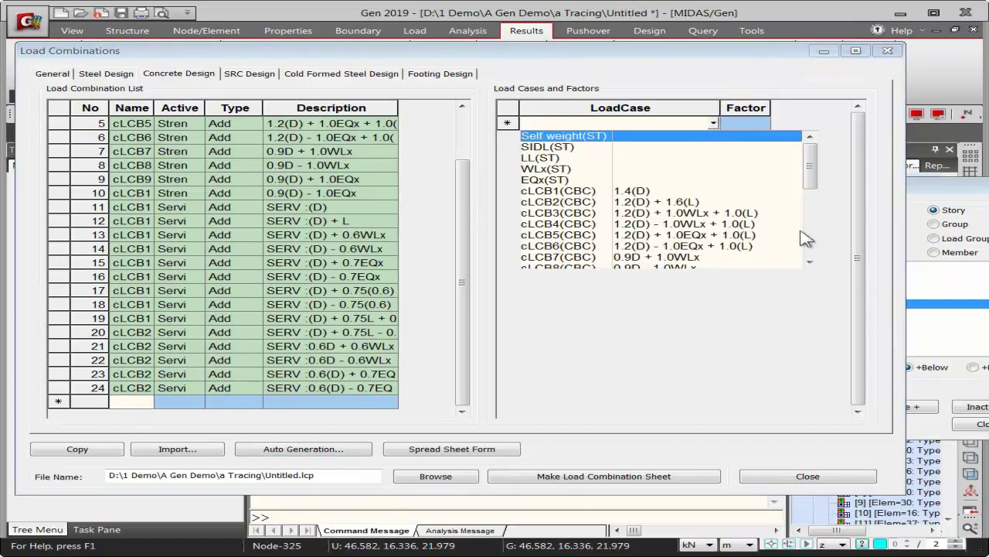
pyautogui.click(837, 483)
pyautogui.click(835, 479)
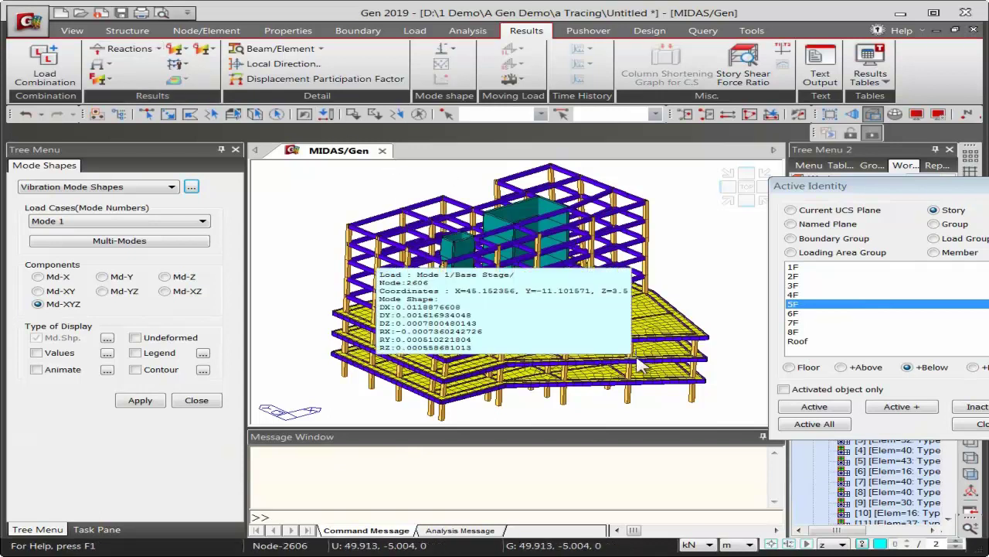
# Close the story activation settings and return the model from the mode shape to its initial undeformed display
pyautogui.moveTo(710, 306)
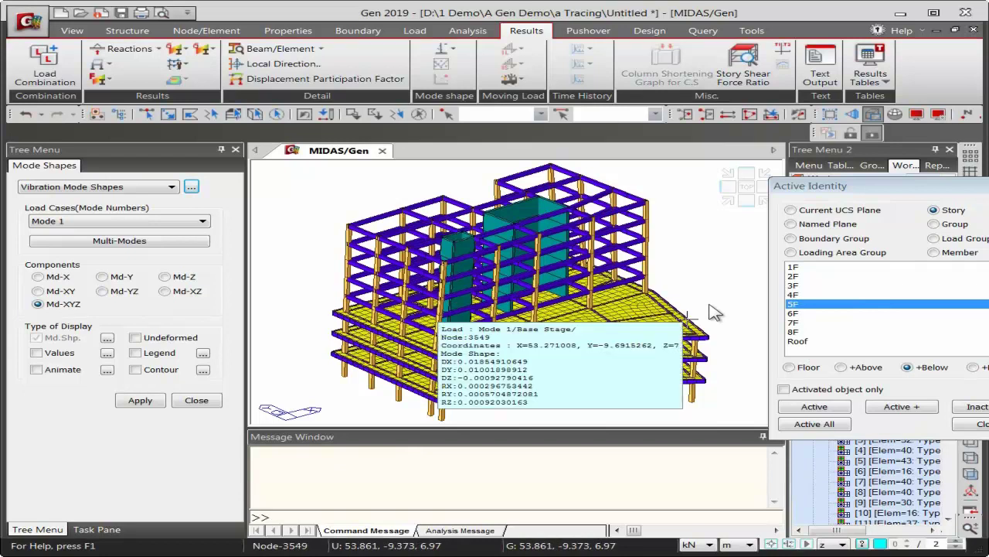
pyautogui.click(732, 203)
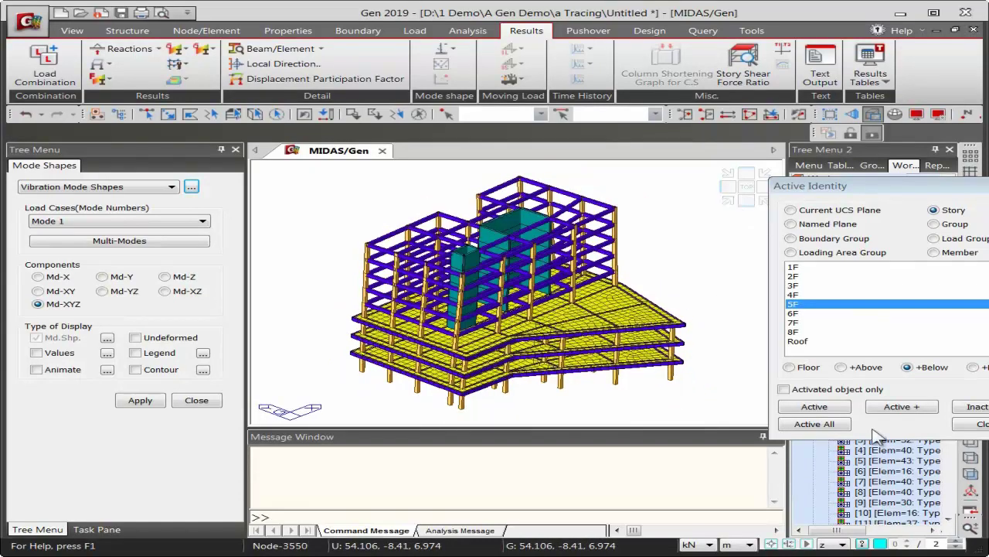
pyautogui.moveTo(882, 186); pyautogui.dragTo(531, 282)
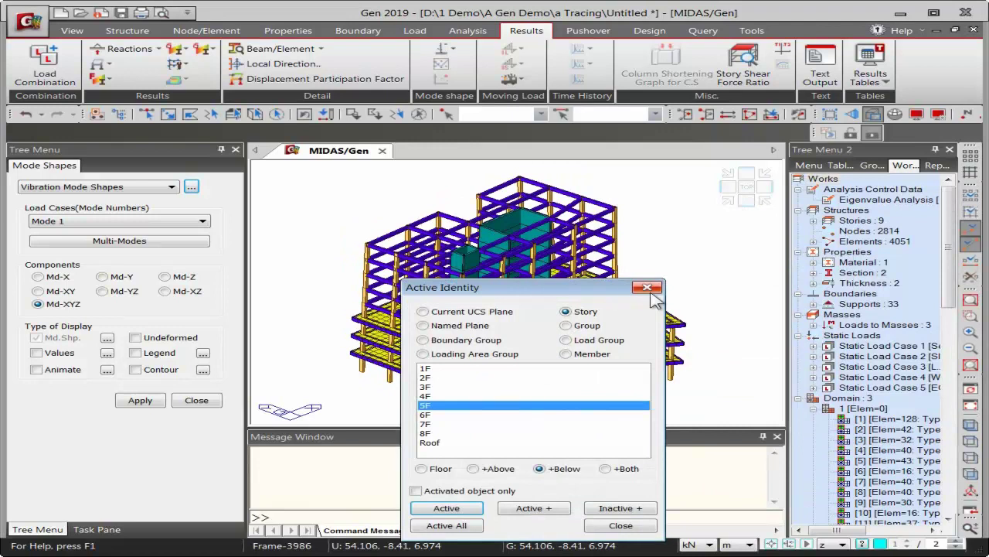
pyautogui.press('Escape')
pyautogui.click(970, 405)
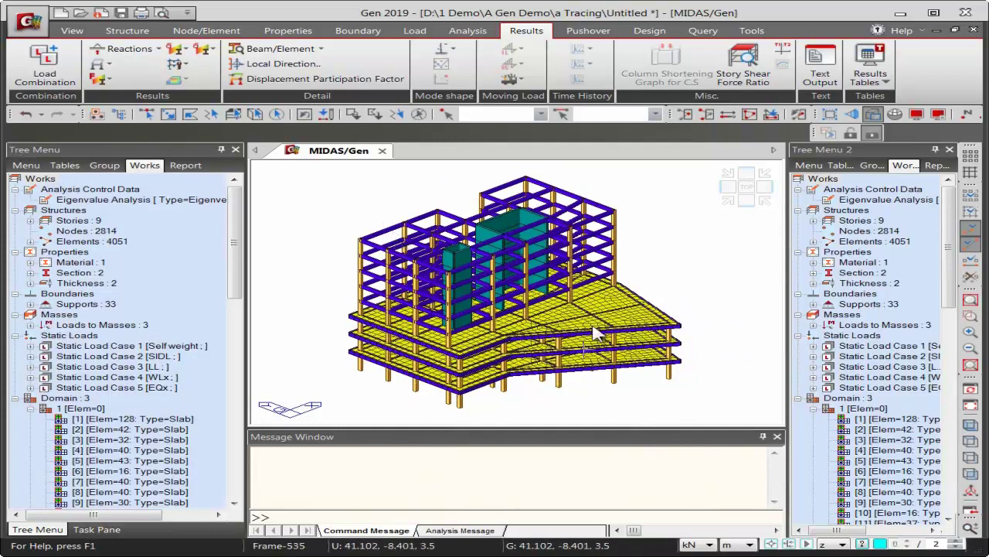
# Save the current model view as a dynamic report image named Image and select it in the report's user defined images
pyautogui.moveTo(661, 369)
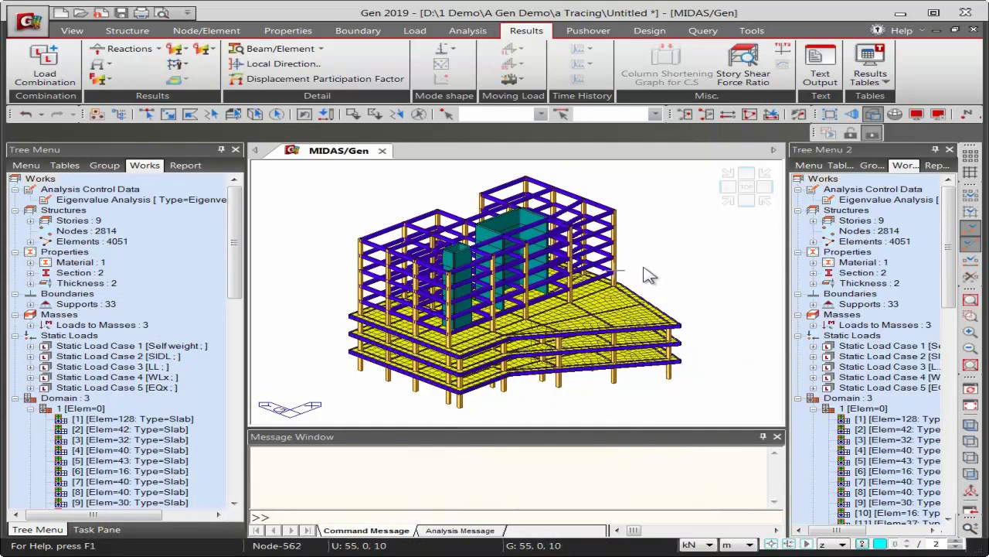
pyautogui.moveTo(647, 275)
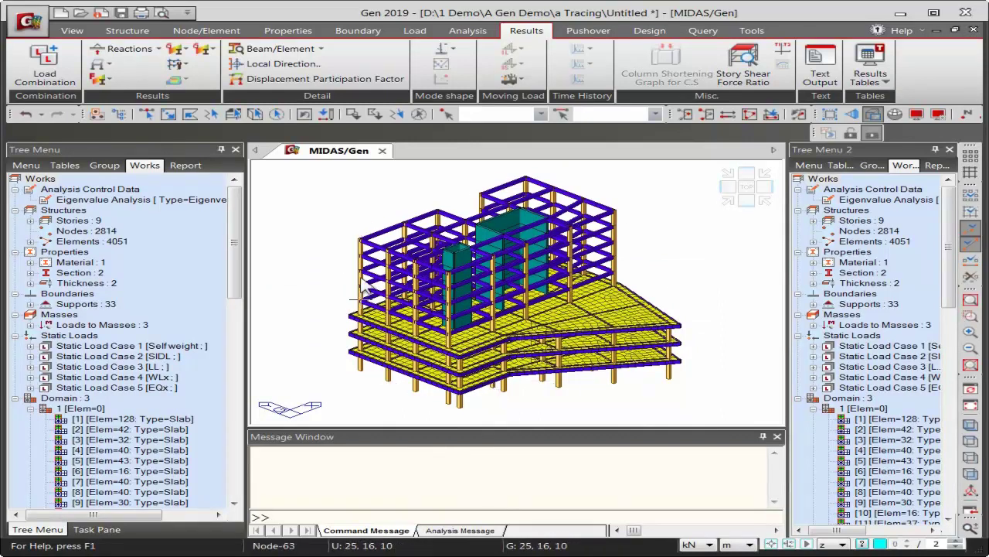
pyautogui.rightClick(543, 217)
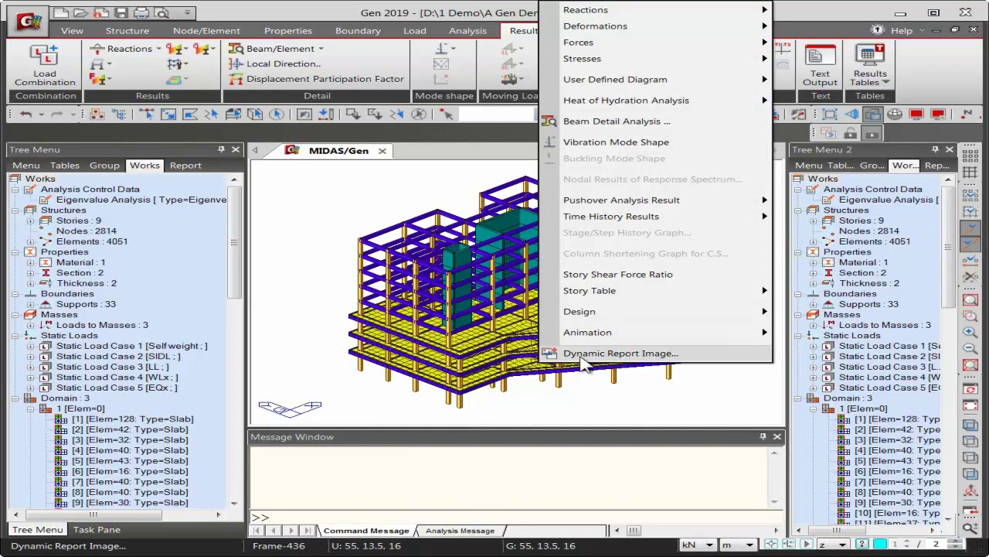
pyautogui.click(631, 354)
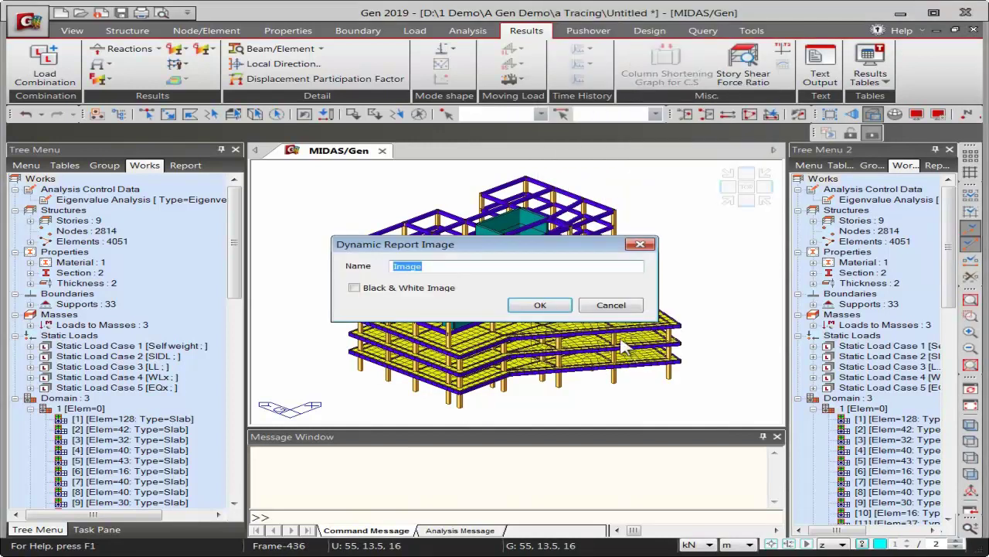
pyautogui.click(539, 305)
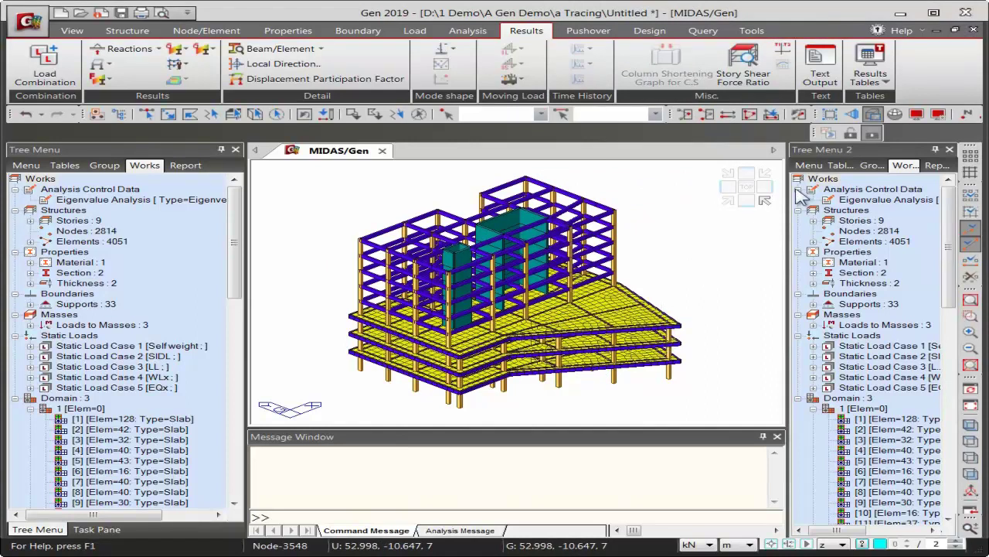
pyautogui.click(935, 167)
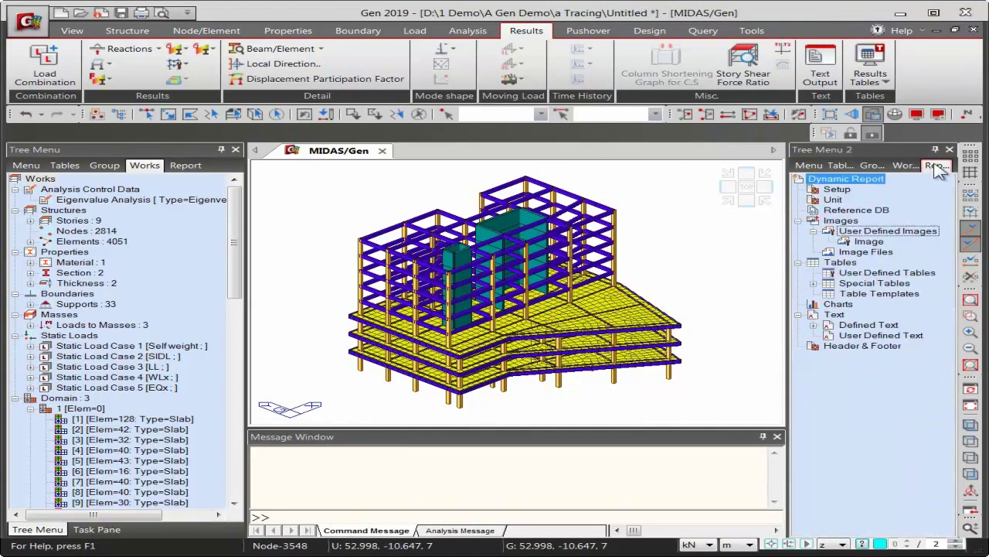
pyautogui.click(872, 243)
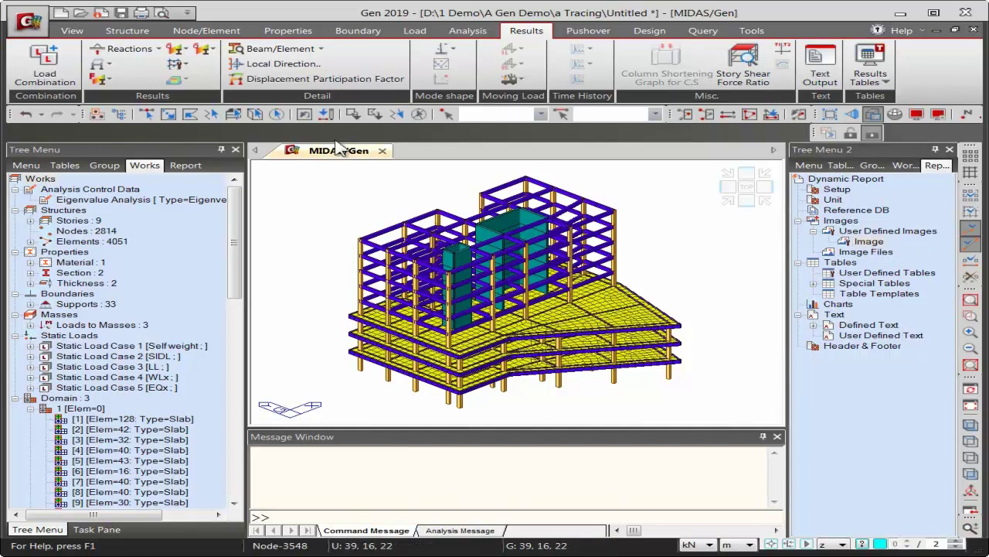
# Display the FZ support reactions with values for the CBmax: RC ENV_STR envelope
pyautogui.click(140, 49)
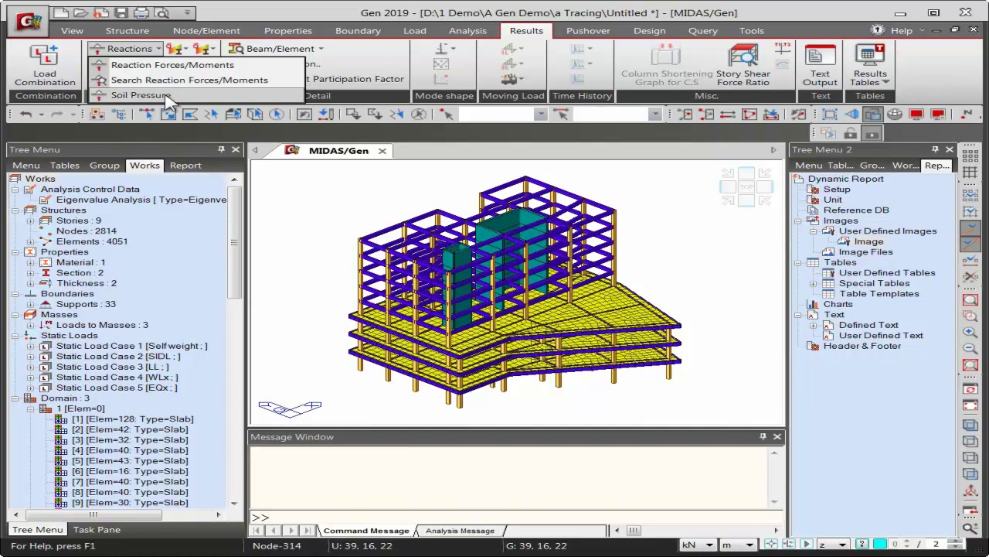
pyautogui.click(135, 66)
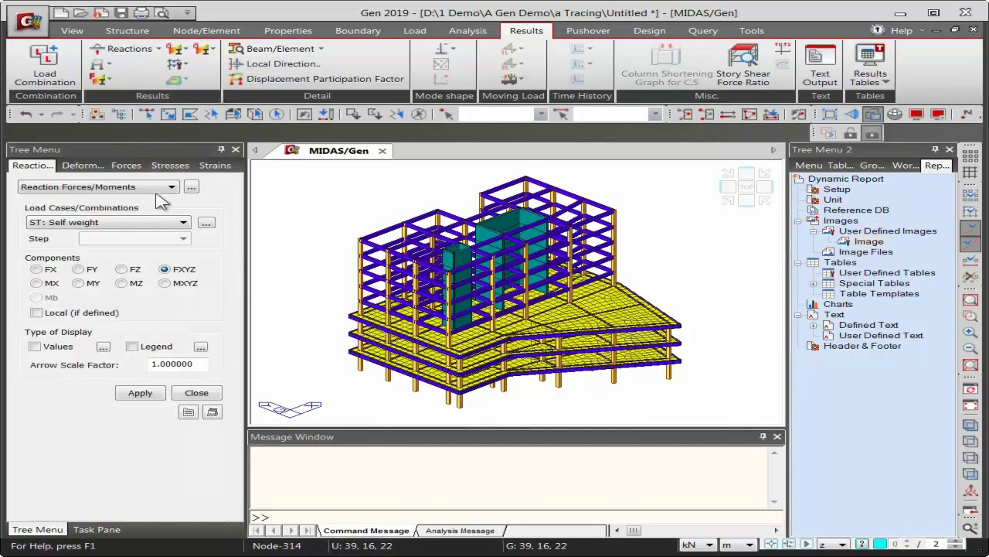
pyautogui.click(141, 223)
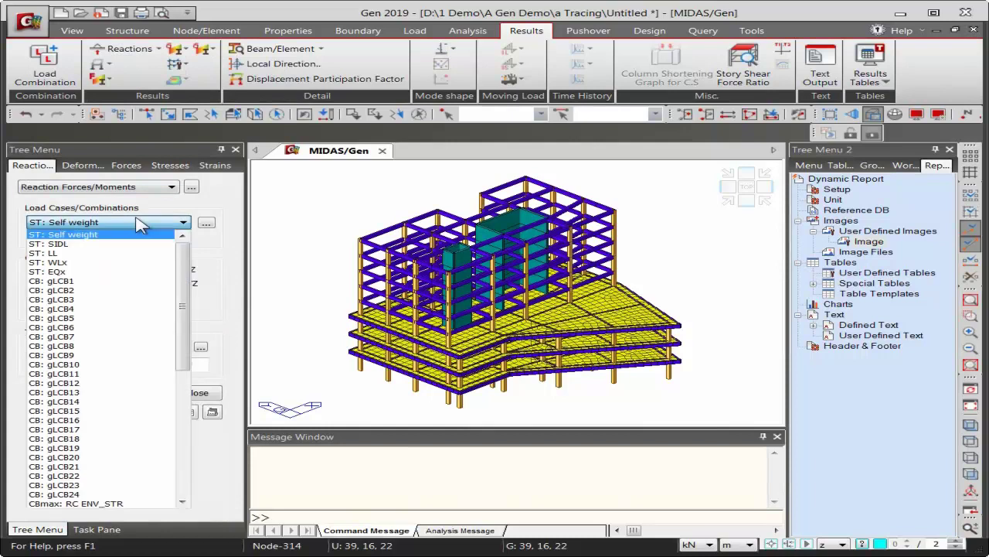
pyautogui.scroll(-5, 184, 309)
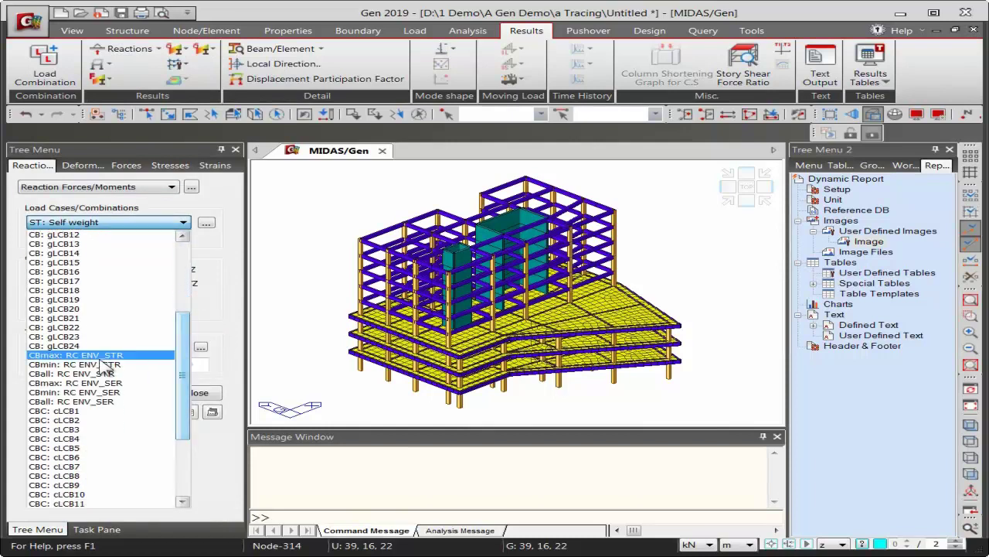
pyautogui.click(99, 355)
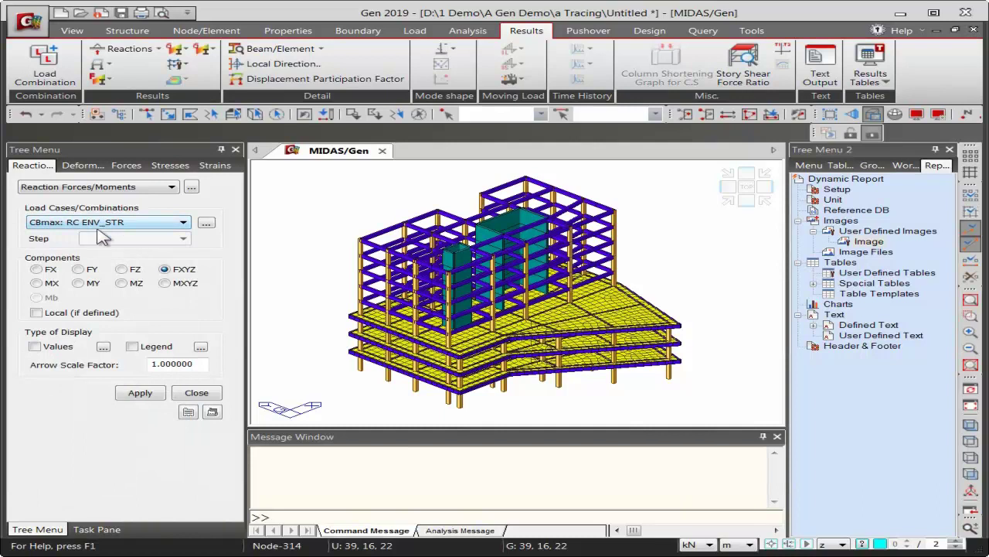
pyautogui.click(121, 270)
pyautogui.click(58, 354)
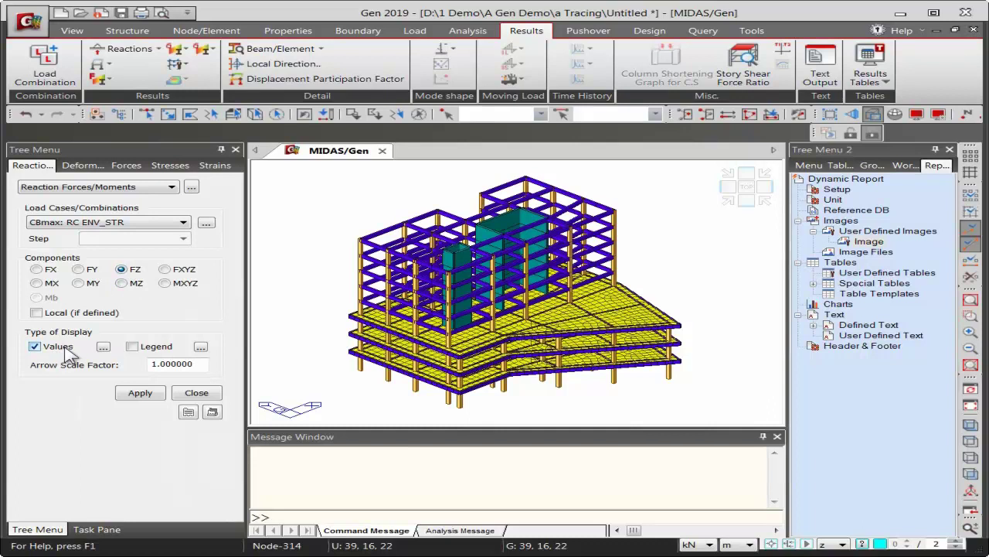
pyautogui.click(138, 395)
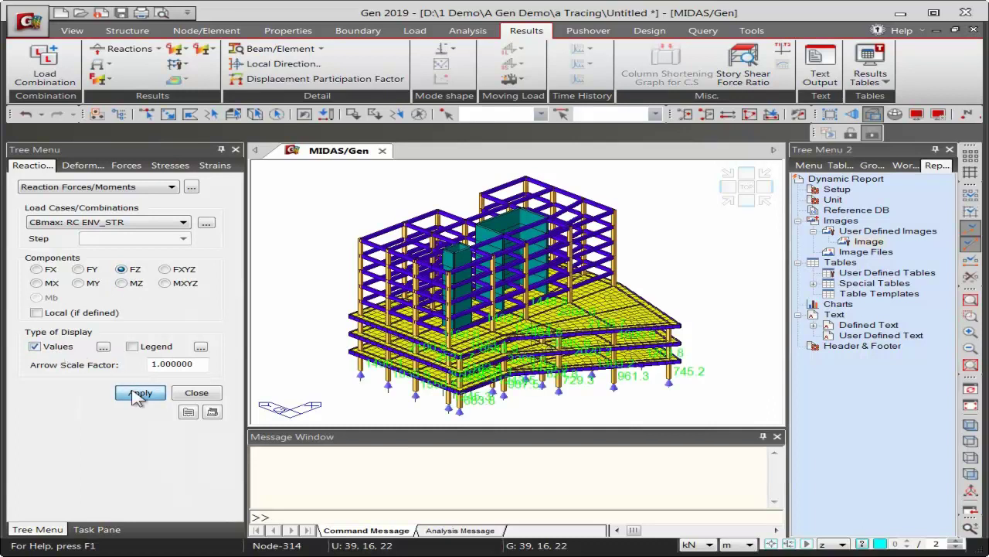
# Examine the FZ reaction arrows and values at the supports around the building's base
pyautogui.moveTo(642, 382); pyautogui.dragTo(604, 286, button='middle')
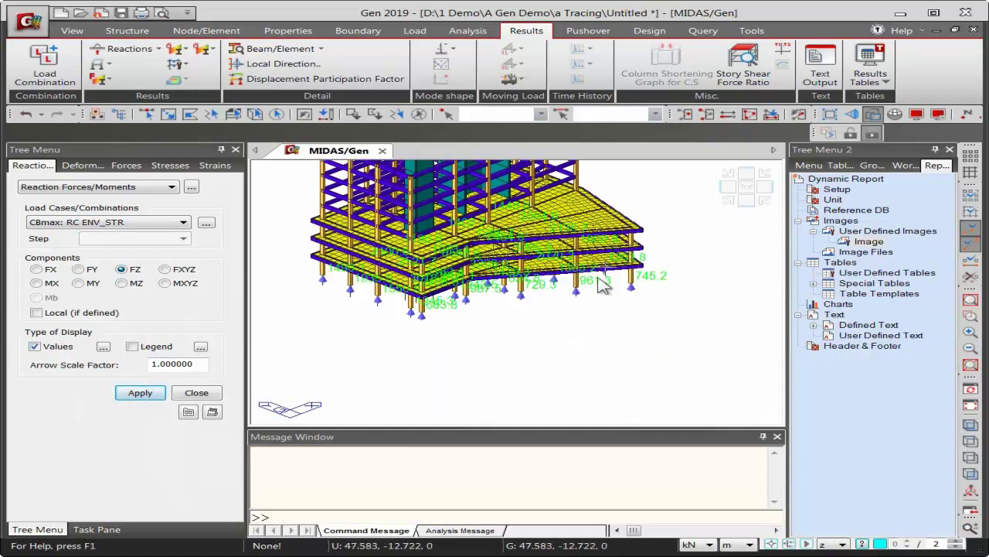
pyautogui.scroll(5, 603, 286)
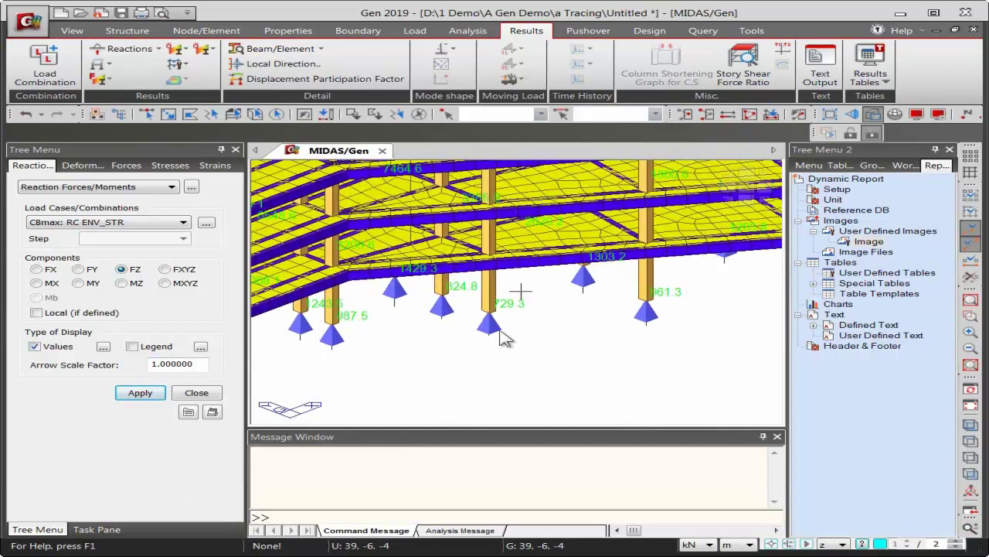
pyautogui.keyDown('ctrl'); pyautogui.moveTo(375, 352); pyautogui.dragTo(556, 305, button='middle'); pyautogui.keyUp('ctrl')
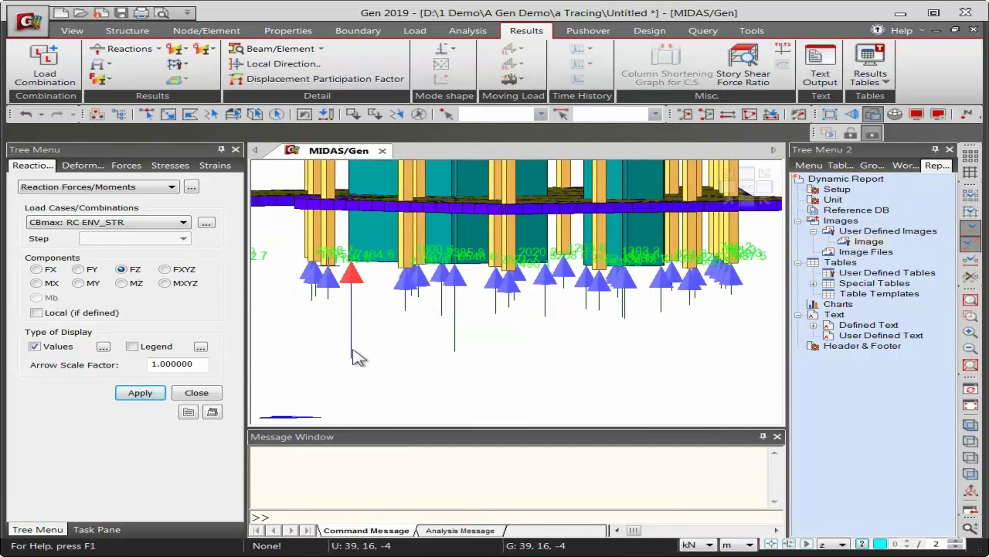
pyautogui.keyDown('ctrl'); pyautogui.moveTo(576, 284); pyautogui.dragTo(461, 302, button='middle'); pyautogui.keyUp('ctrl')
pyautogui.scroll(-3, 461, 294)
pyautogui.scroll(3, 460, 267)
pyautogui.keyDown('ctrl'); pyautogui.moveTo(461, 267); pyautogui.dragTo(348, 303, button='middle'); pyautogui.keyUp('ctrl')
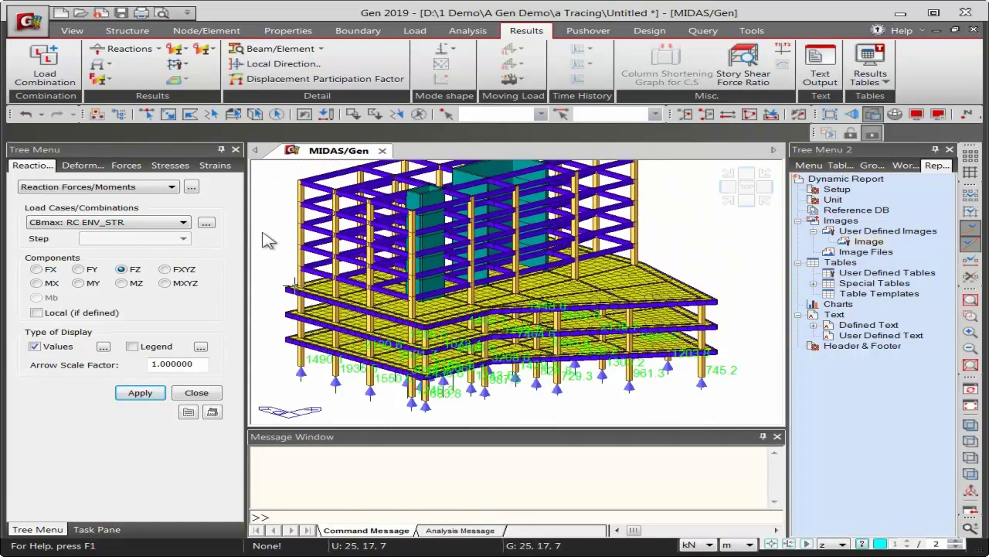
# Open the global reaction table for the RC ENV_STR(CB:max) combination and view it through to the summation of reaction forces
pyautogui.click(191, 188)
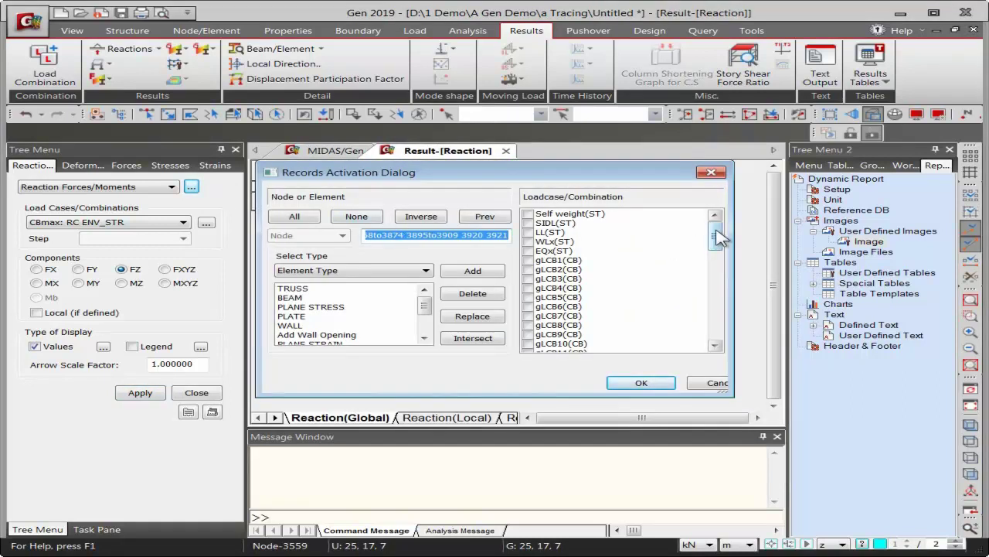
pyautogui.moveTo(718, 238); pyautogui.dragTo(715, 284)
pyautogui.click(600, 269)
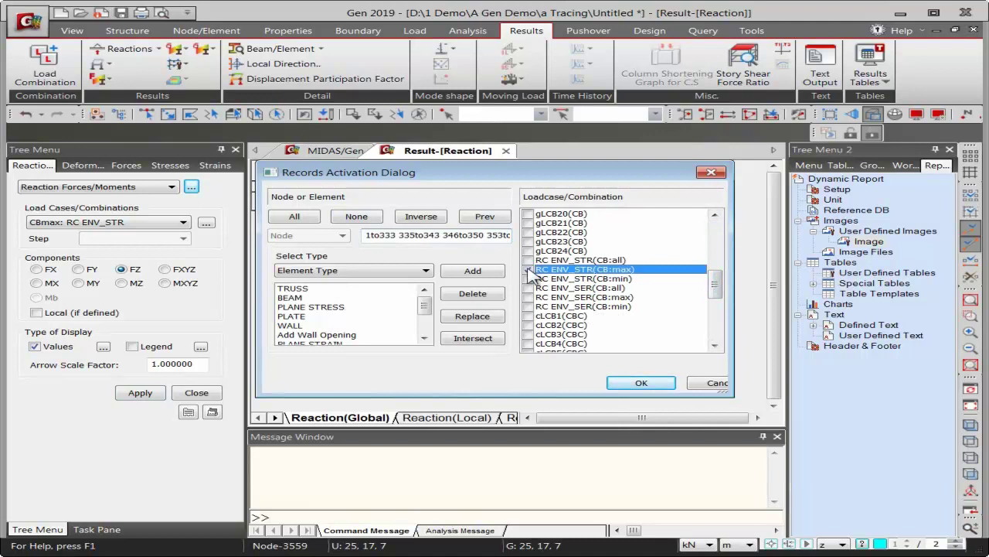
pyautogui.click(640, 382)
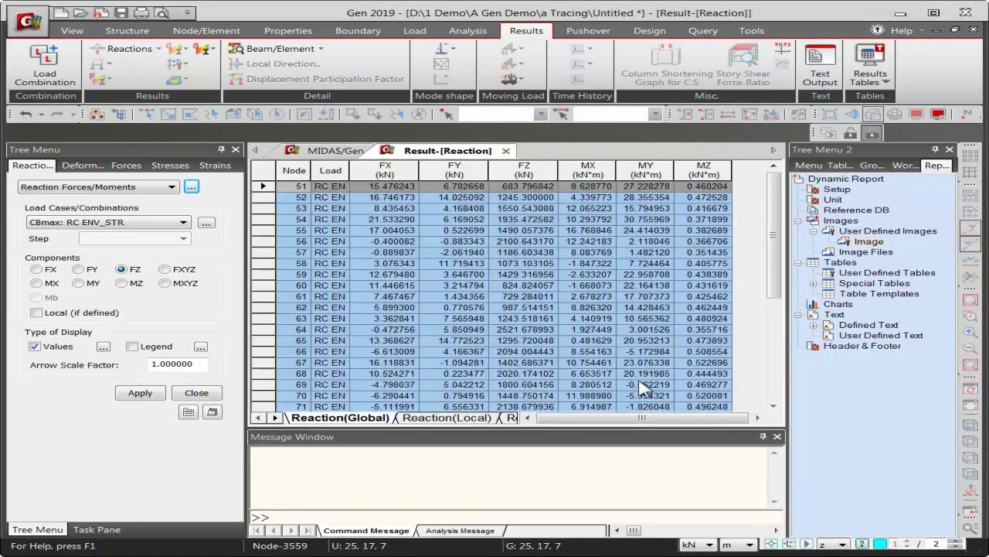
pyautogui.moveTo(777, 279); pyautogui.dragTo(777, 387)
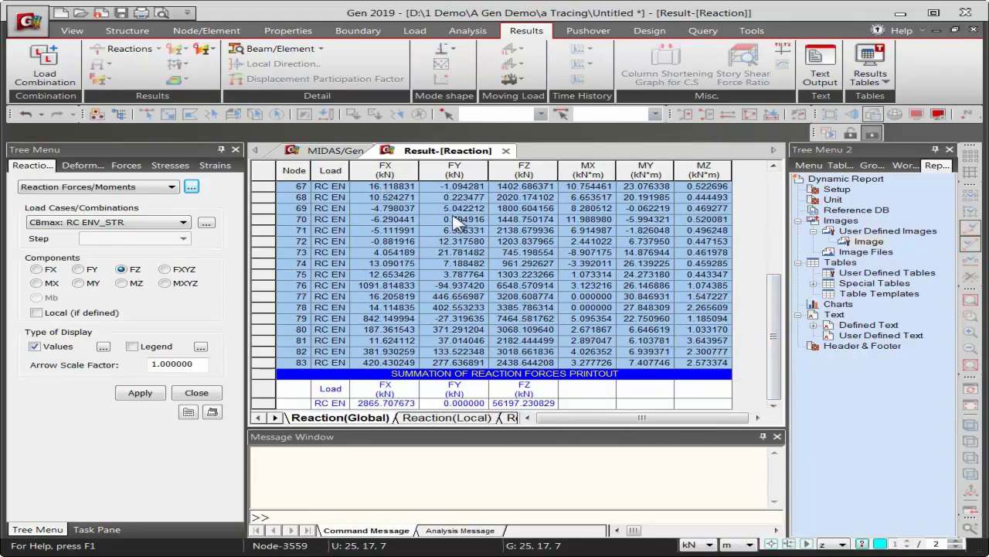
# Save the reaction table as a dynamic report table named ReacG with all components from Node to MZ included
pyautogui.rightClick(361, 203)
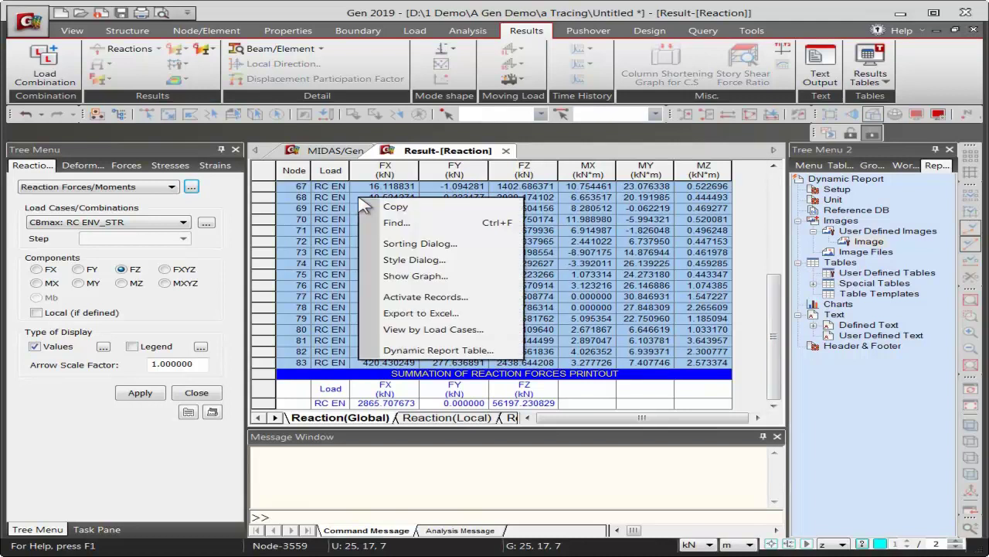
pyautogui.click(418, 352)
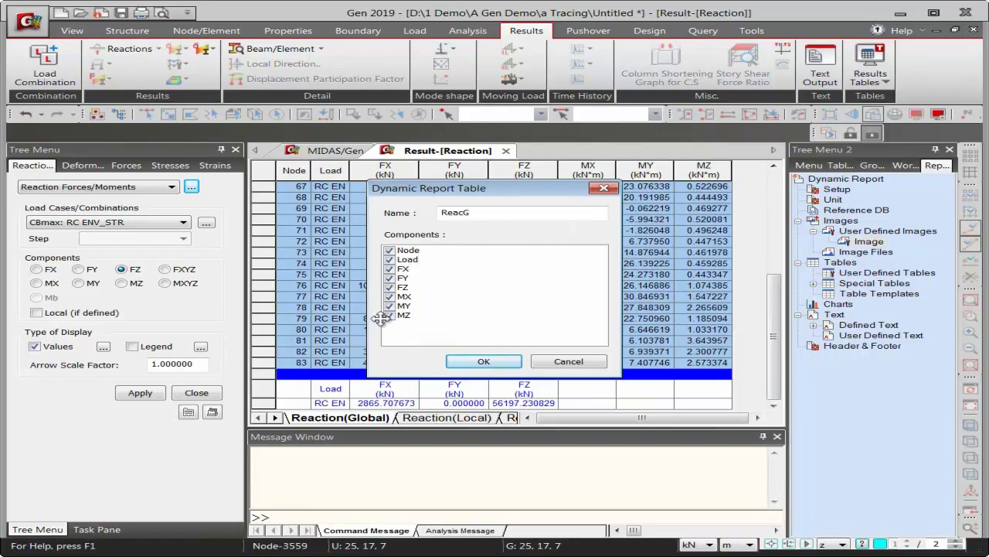
pyautogui.click(481, 361)
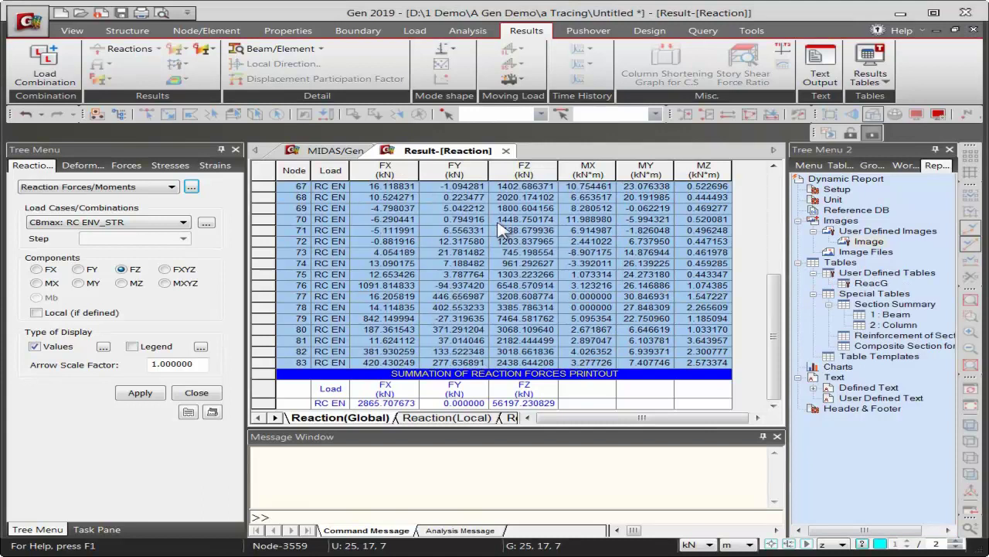
pyautogui.click(272, 176)
pyautogui.moveTo(359, 242); pyautogui.dragTo(704, 266)
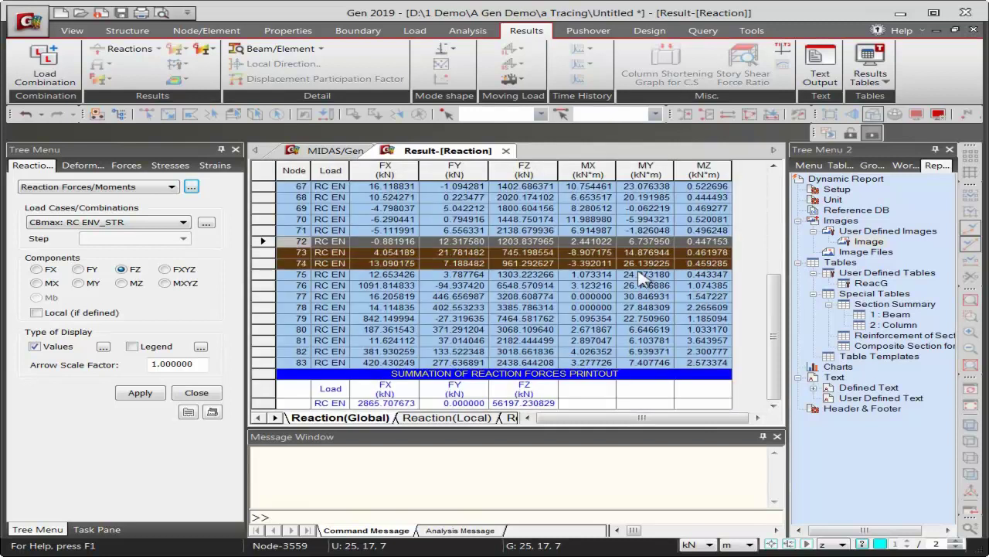
pyautogui.rightClick(448, 262)
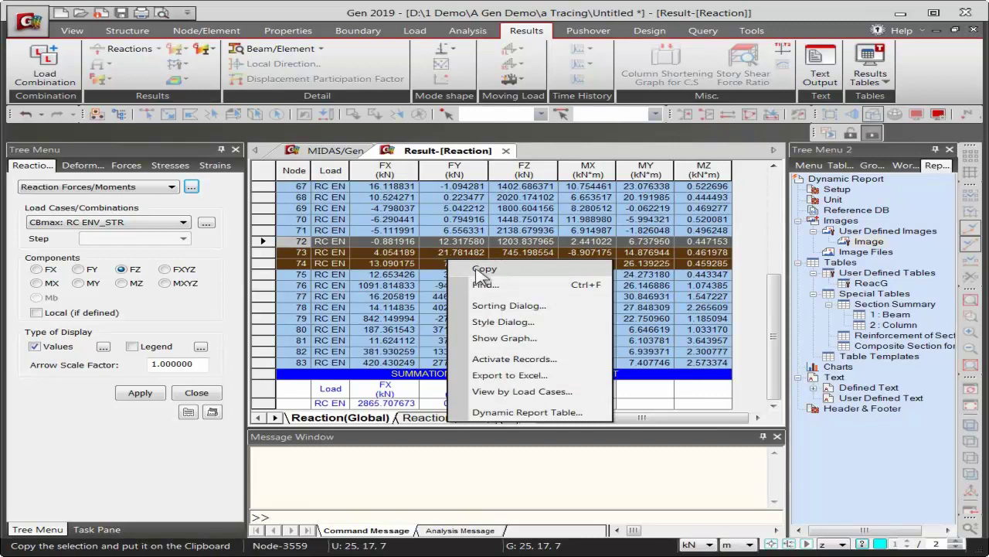
pyautogui.click(422, 309)
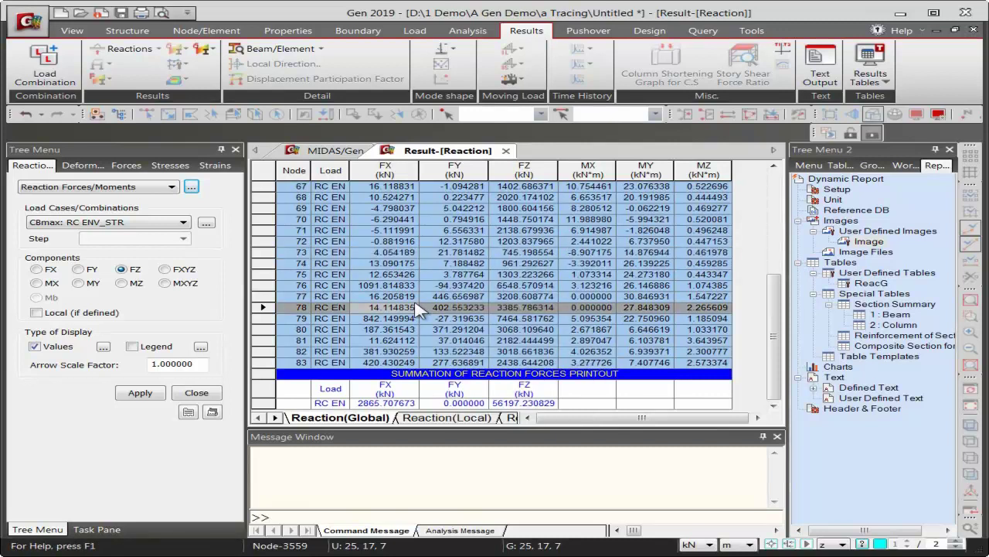
pyautogui.rightClick(388, 245)
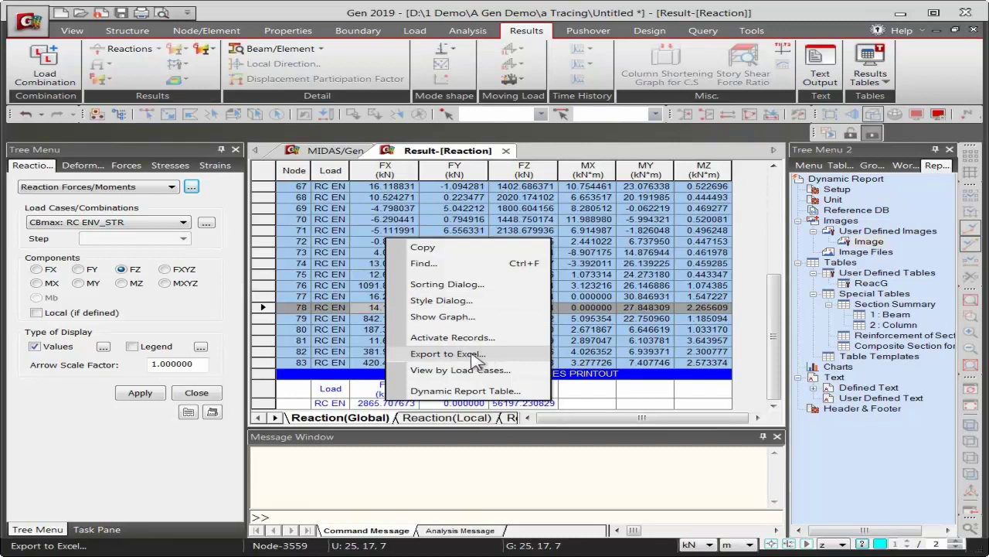
pyautogui.click(742, 296)
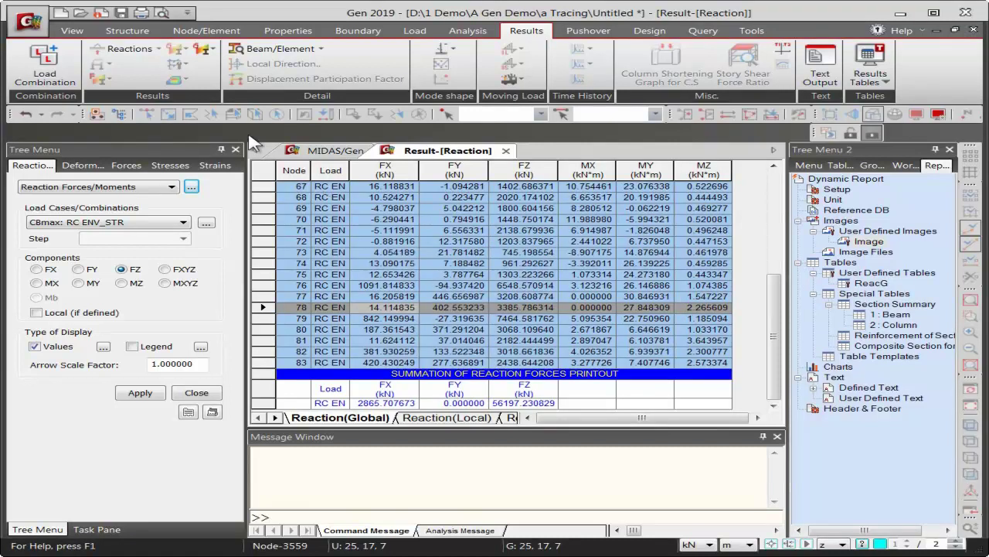
# Return to the model view and choose the Displacement Contour result for the CBmax: RC ENV_SER envelope
pyautogui.click(338, 152)
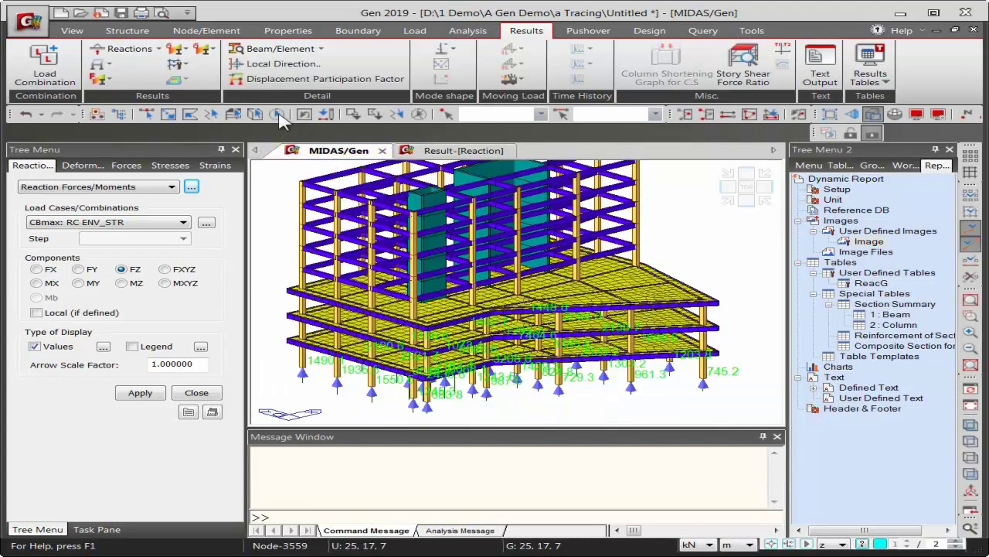
pyautogui.click(103, 65)
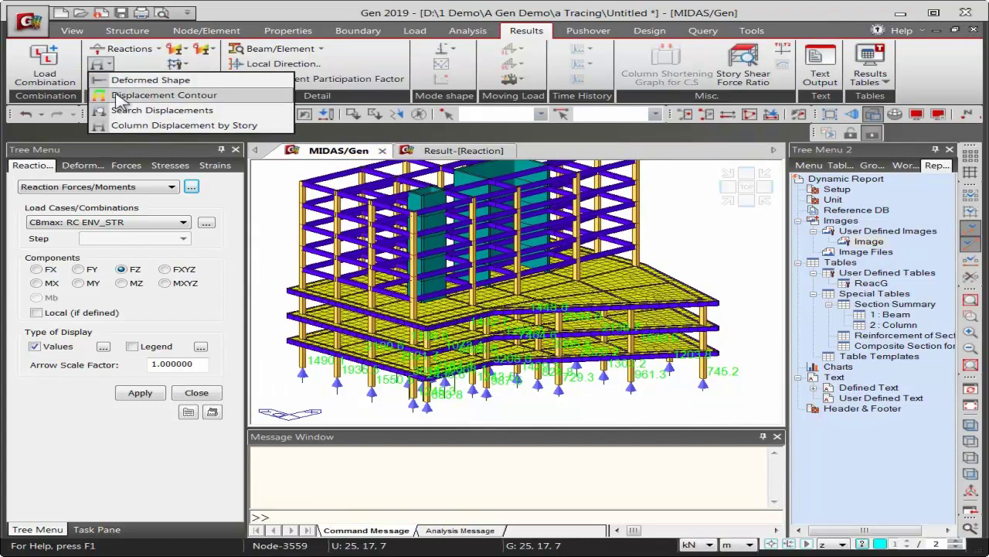
pyautogui.click(120, 95)
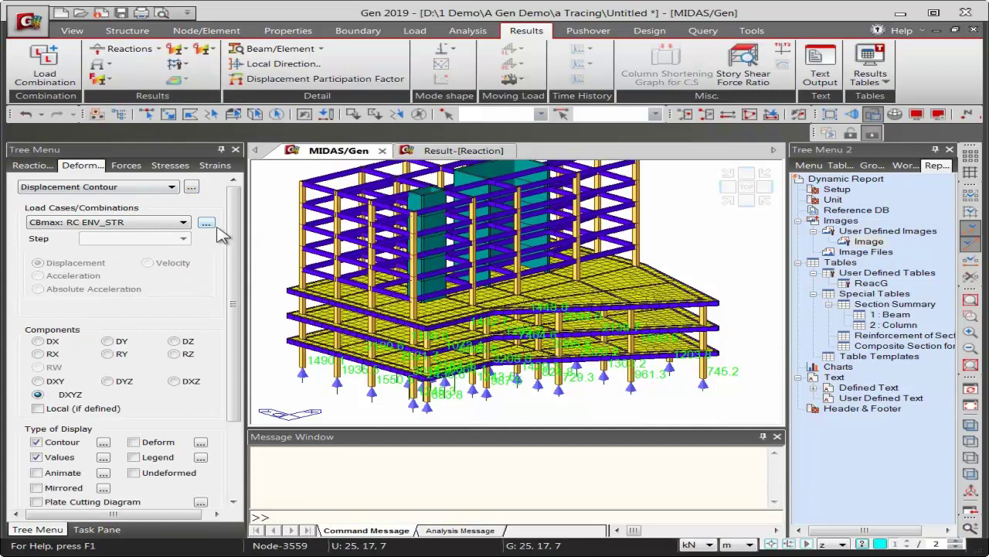
pyautogui.click(147, 224)
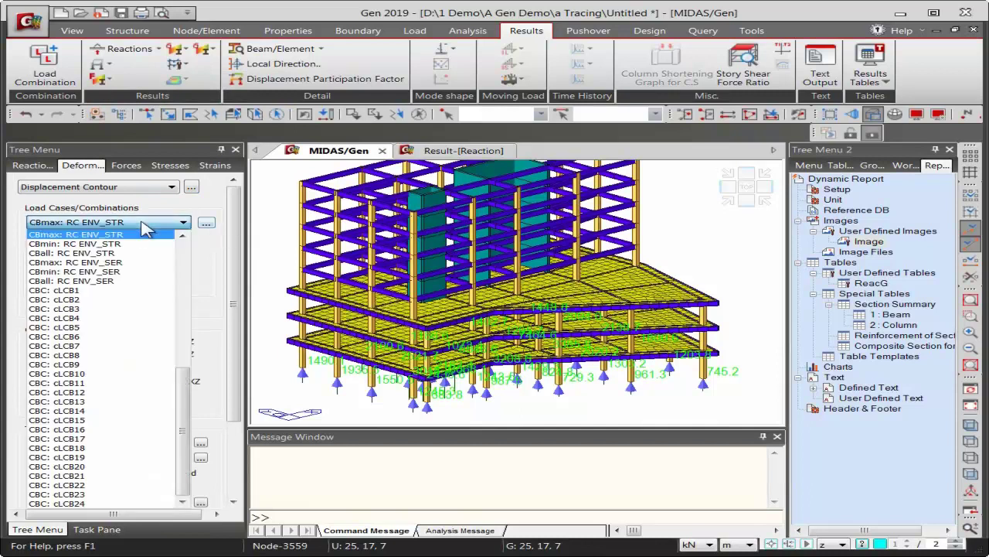
pyautogui.click(124, 262)
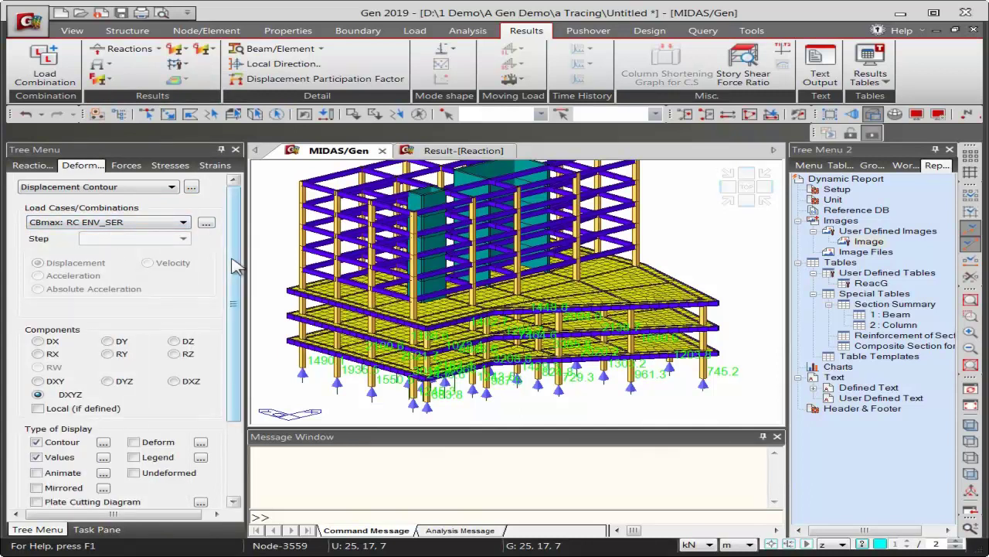
# Display the DXYZ displacement contour with the deformed shape, legend and animation enabled and the values disabled
pyautogui.scroll(-3, 236, 267)
pyautogui.click(134, 338)
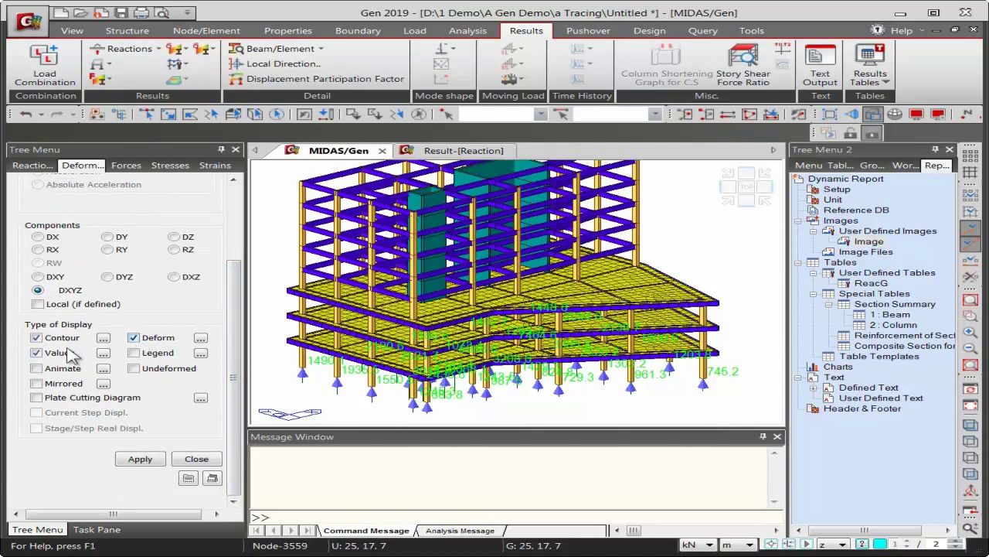
pyautogui.click(48, 354)
pyautogui.click(148, 460)
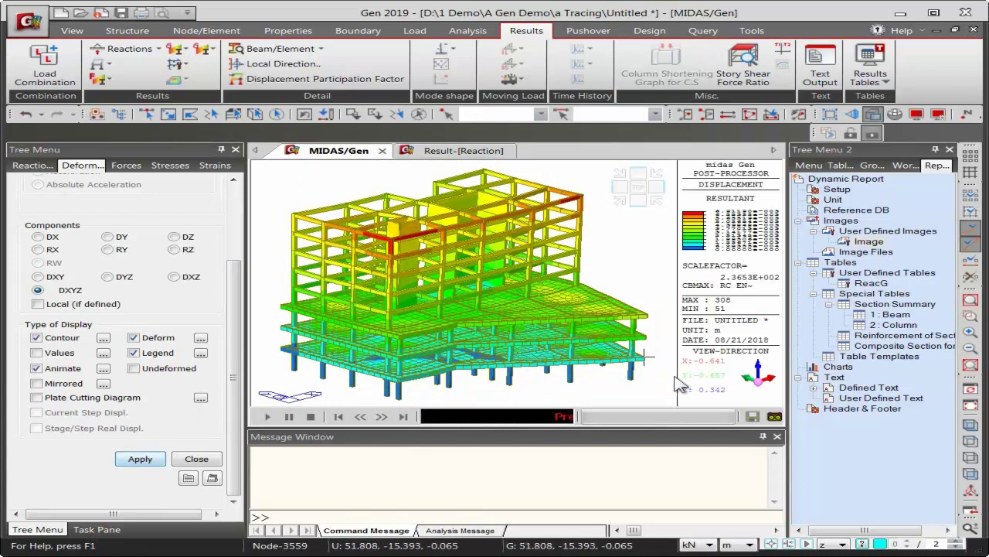
# Record the displacement contour animation and look at the option for saving it as an AVI file, then cancel
pyautogui.click(775, 417)
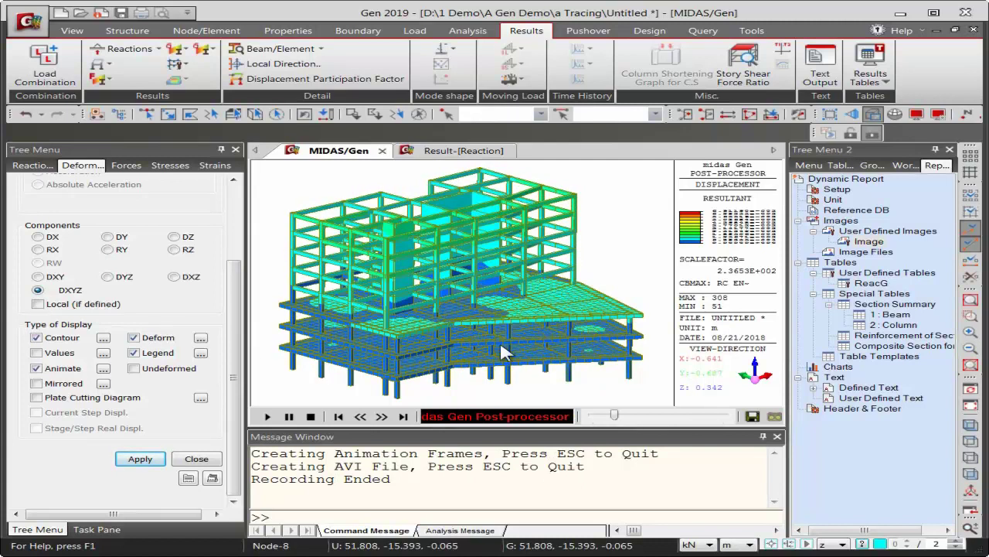
pyautogui.click(752, 415)
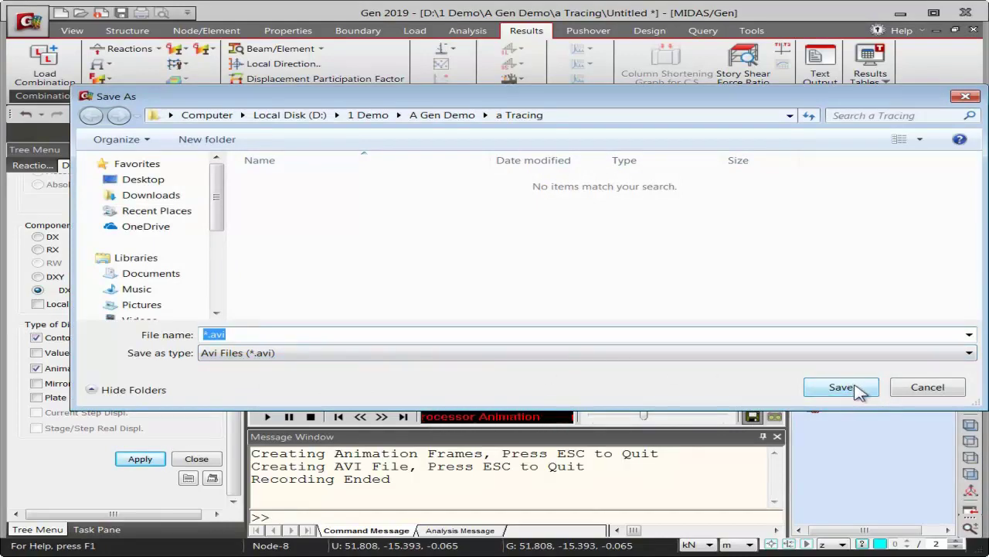
pyautogui.click(920, 386)
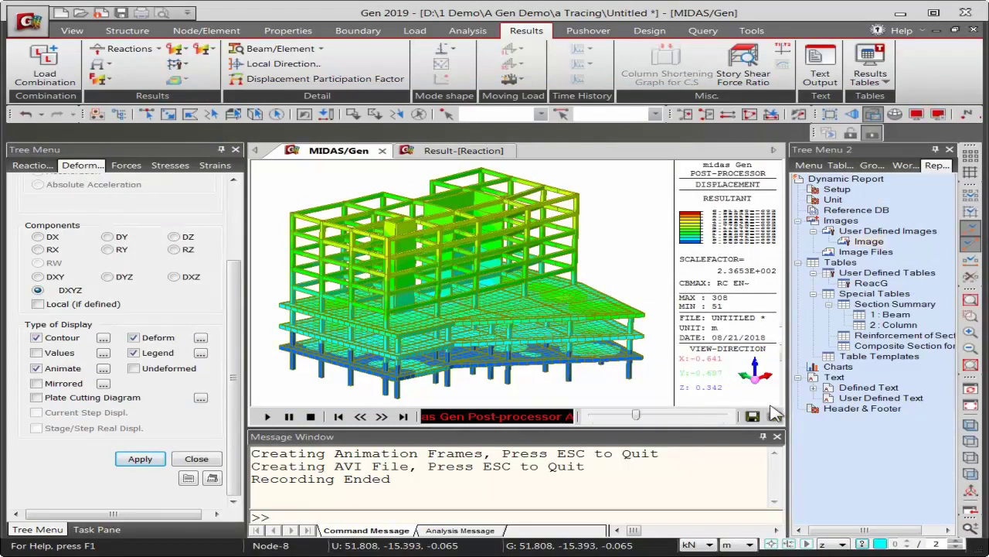
# Close the animation playback in an enlarged model view and set the length unit to mm
pyautogui.moveTo(789, 408); pyautogui.dragTo(881, 408)
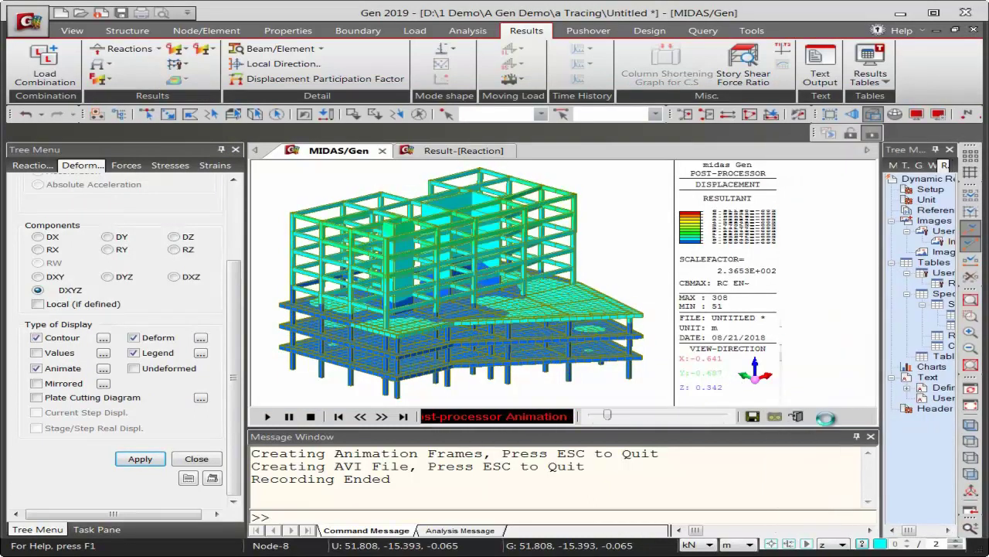
pyautogui.click(796, 416)
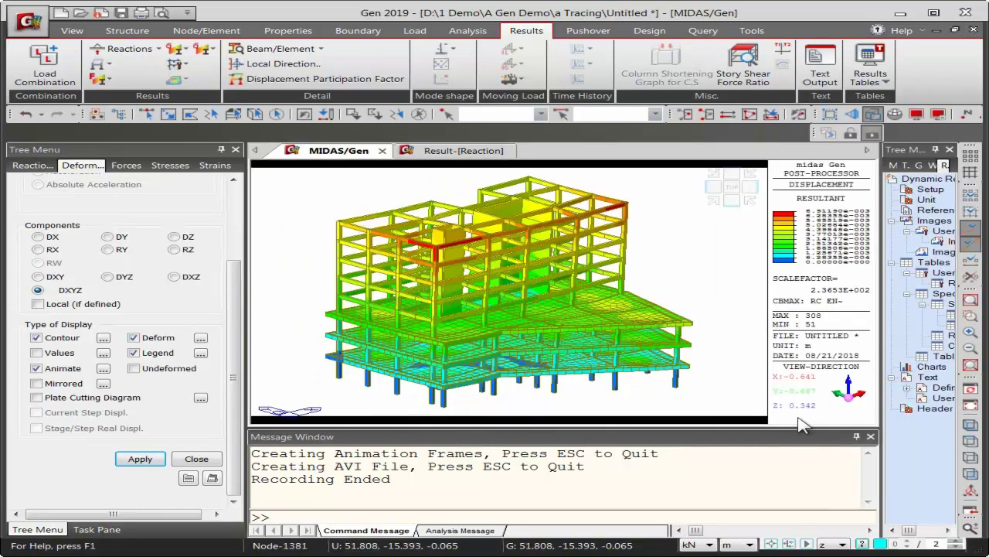
pyautogui.moveTo(702, 436); pyautogui.dragTo(700, 475)
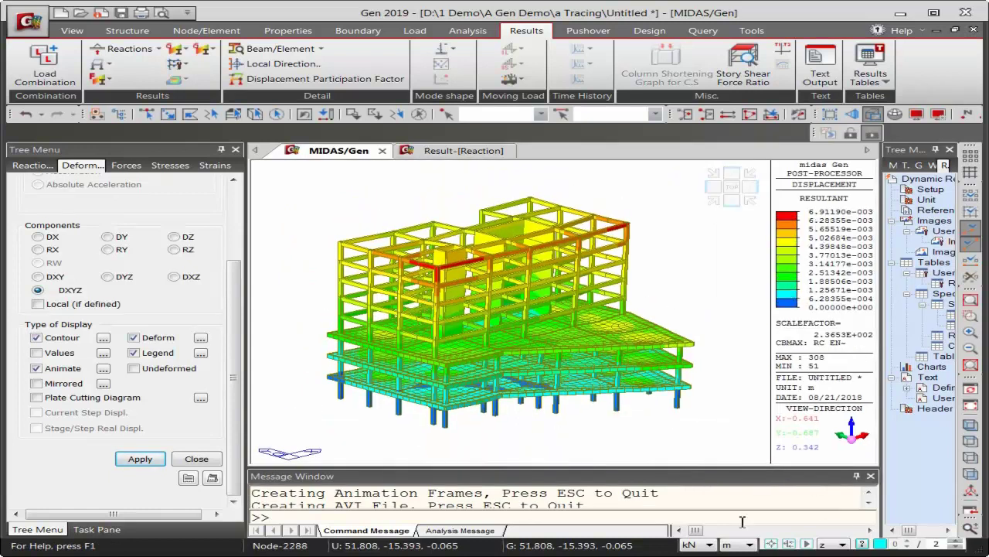
pyautogui.click(746, 546)
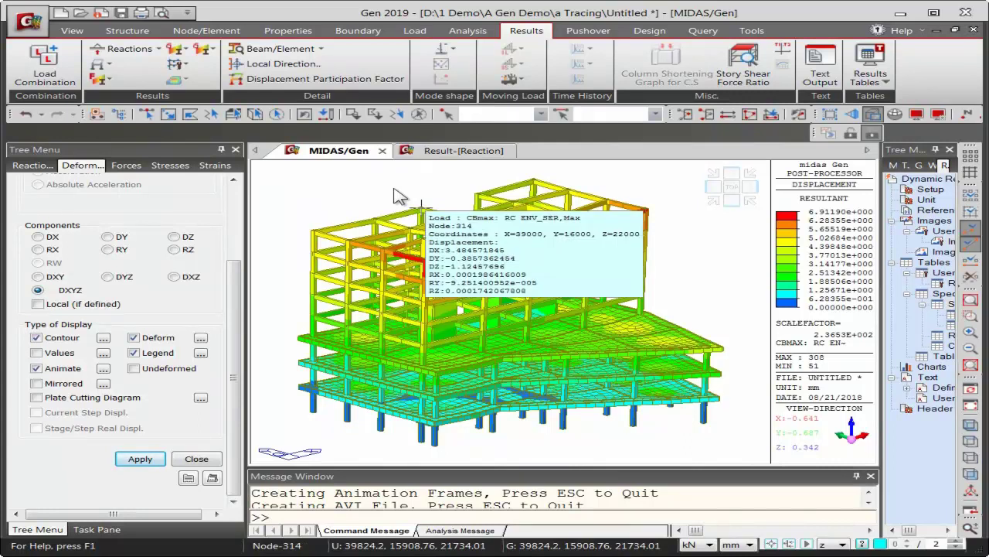
# Save the displacement contour as a dynamic report image named DeformCont and select it among the report's user defined images
pyautogui.rightClick(394, 190)
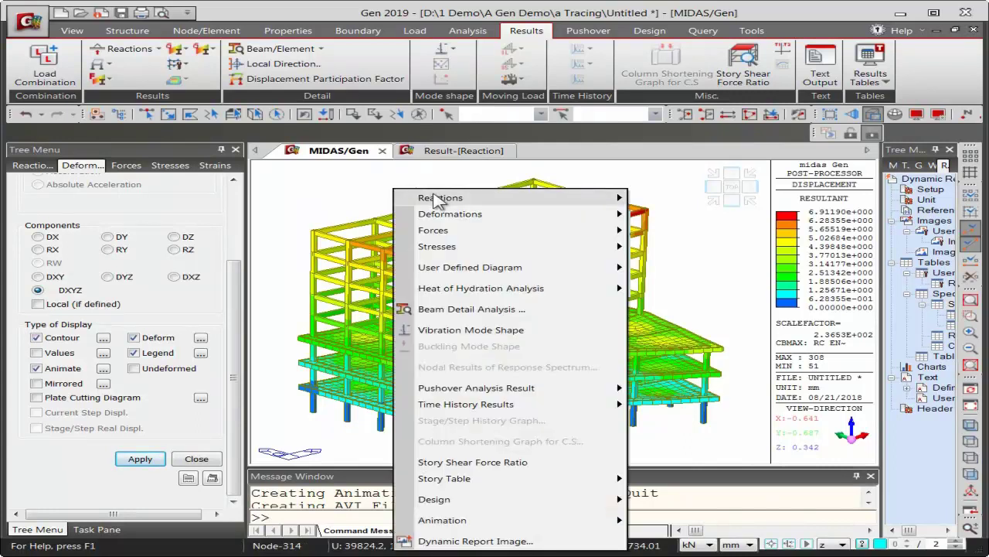
pyautogui.click(504, 541)
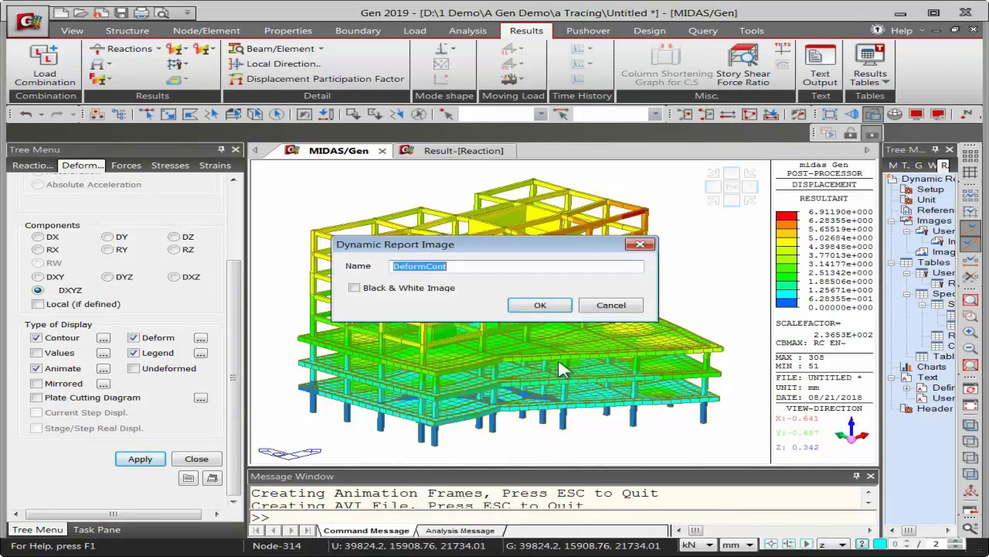
pyautogui.click(537, 301)
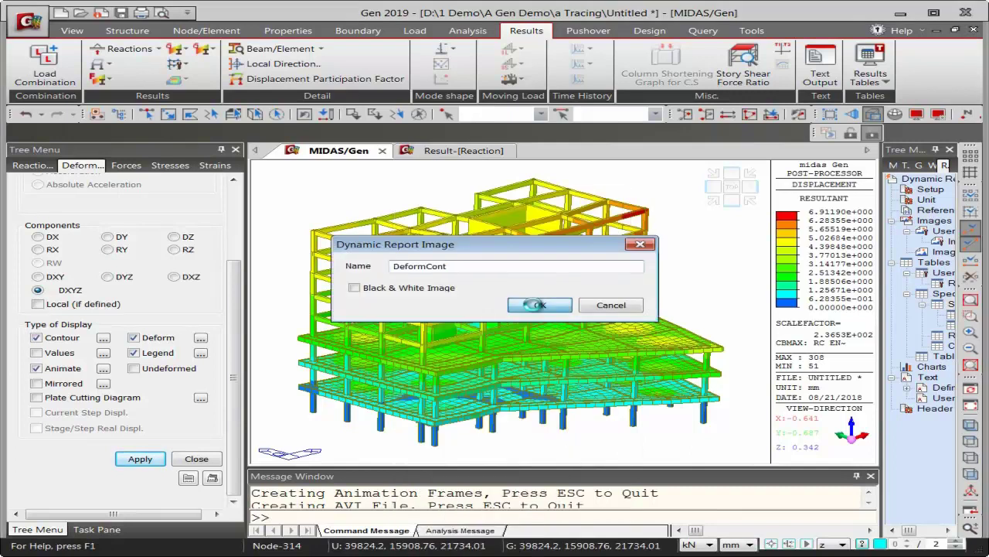
pyautogui.moveTo(882, 255); pyautogui.dragTo(829, 264)
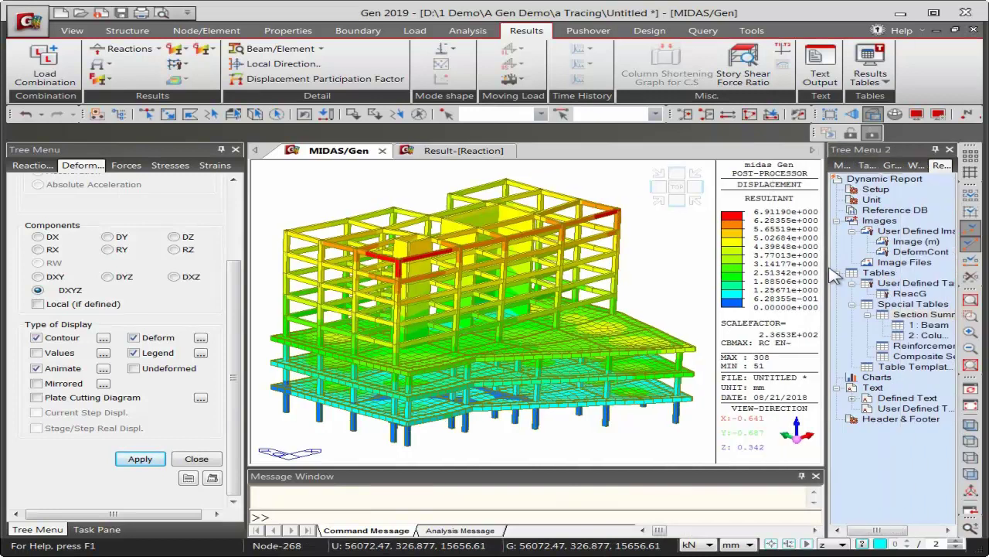
pyautogui.click(916, 253)
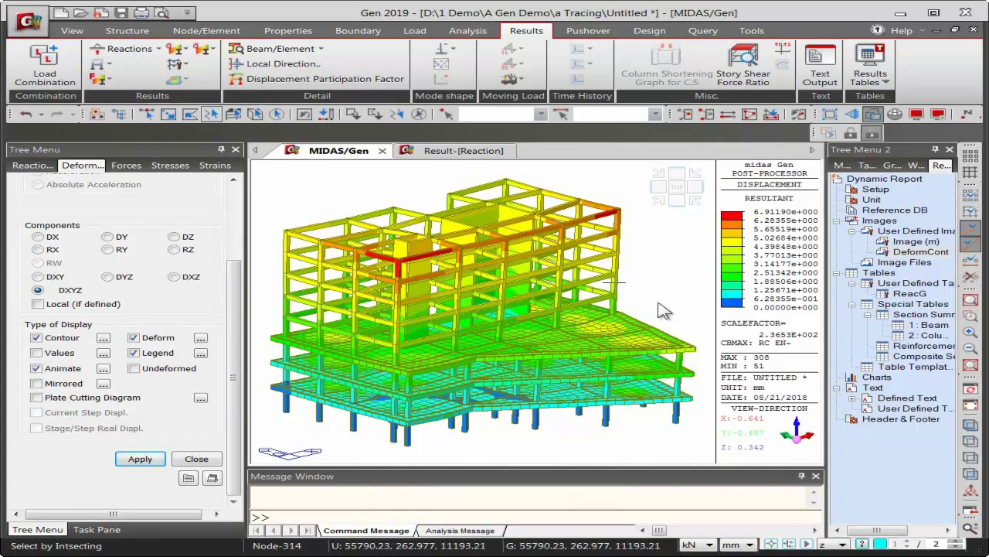
# Return the model to its initial display in front view and window-select the roof nodes at the building's right-hand end
pyautogui.click(972, 408)
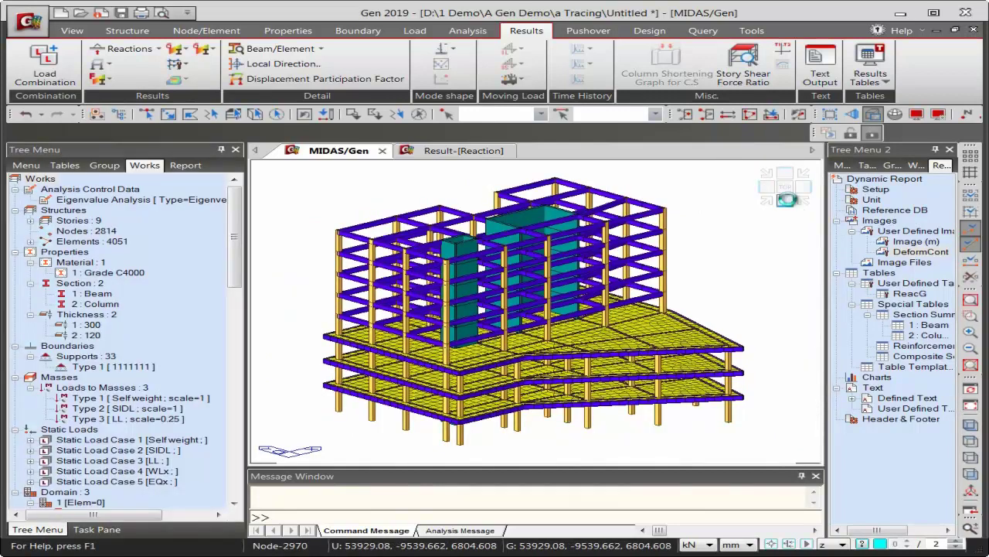
pyautogui.click(785, 199)
pyautogui.click(144, 115)
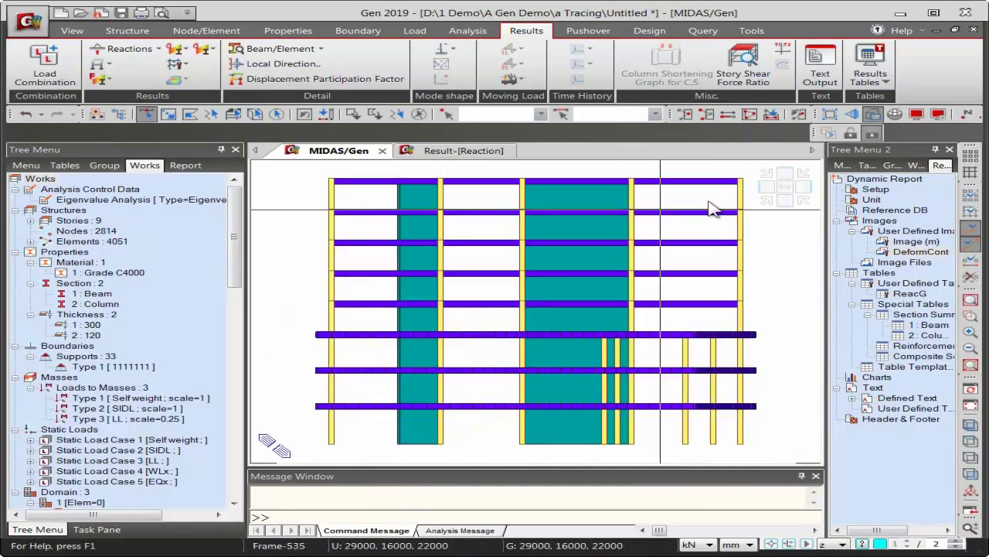
pyautogui.moveTo(713, 171); pyautogui.dragTo(754, 190)
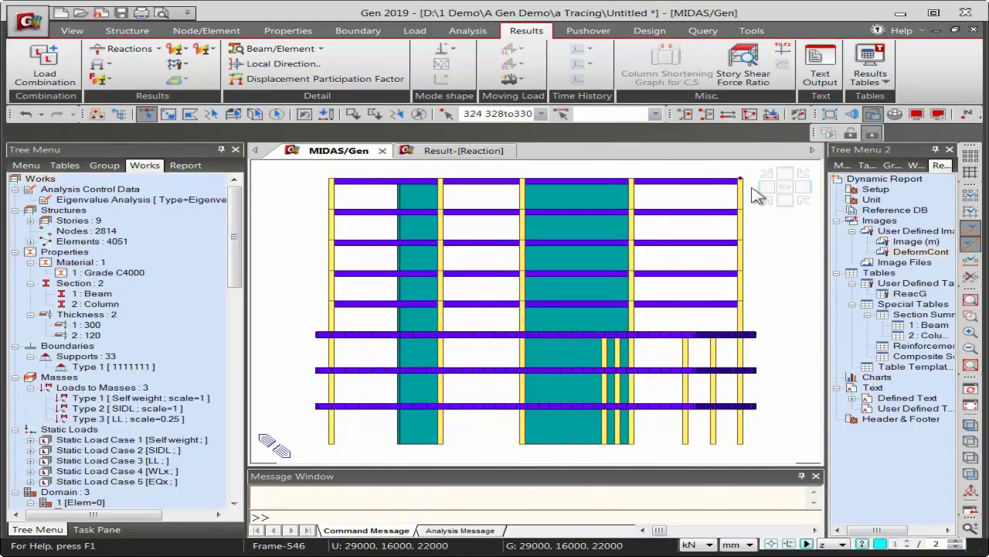
# Remove the z selection filter and window-select the roof-level elements at the building's right-hand end
pyautogui.click(834, 545)
pyautogui.click(831, 476)
pyautogui.moveTo(714, 173); pyautogui.dragTo(750, 191)
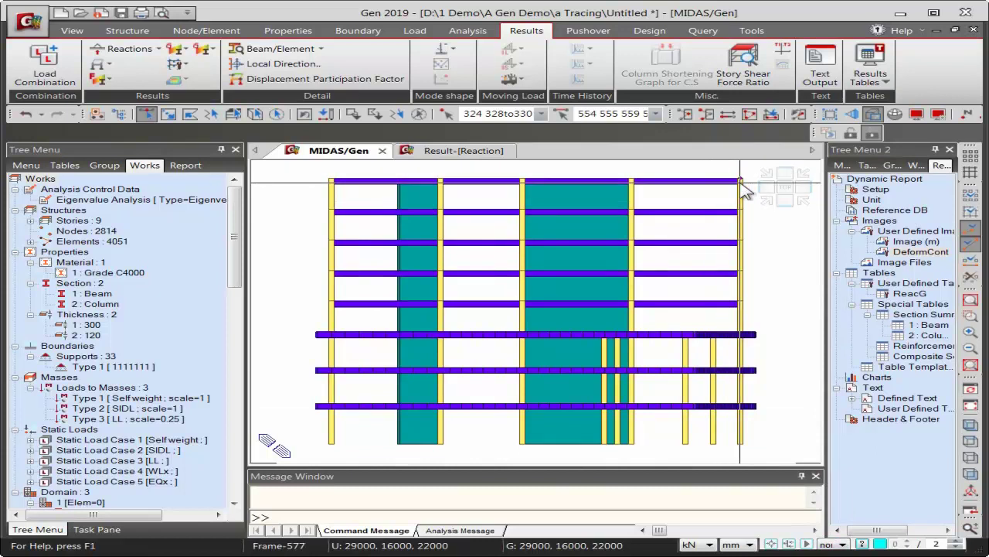
# Activate only the selected roof-level beams and display them in side elevation
pyautogui.click(767, 201)
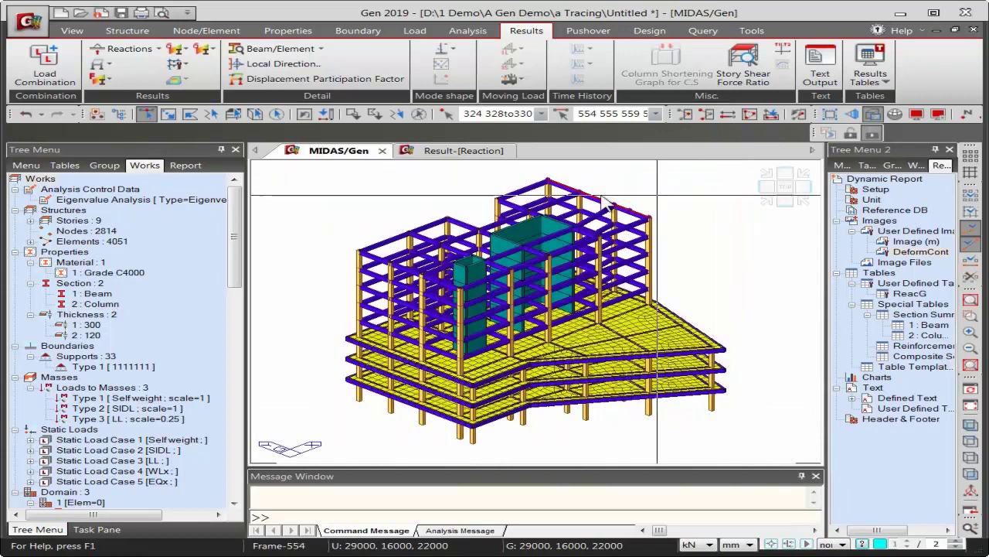
pyautogui.click(687, 114)
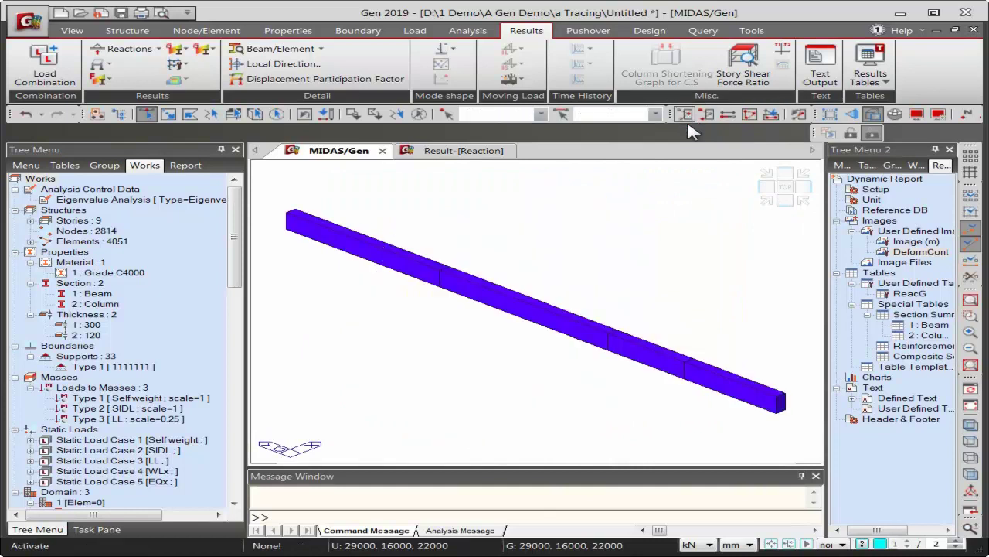
pyautogui.click(771, 192)
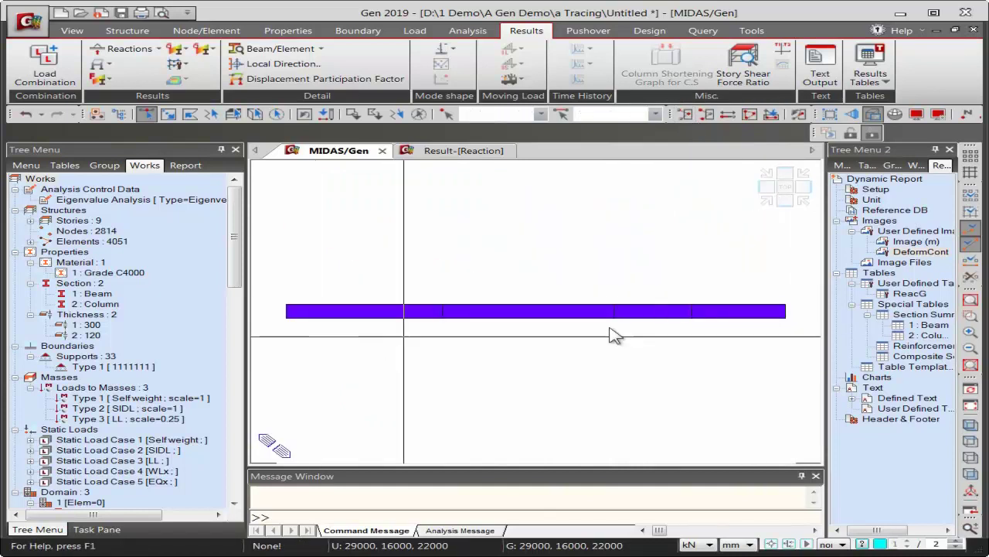
# Display the My beam diagram for combination gLCB1 with exact, solid-filled contours and values at all output section locations
pyautogui.click(101, 80)
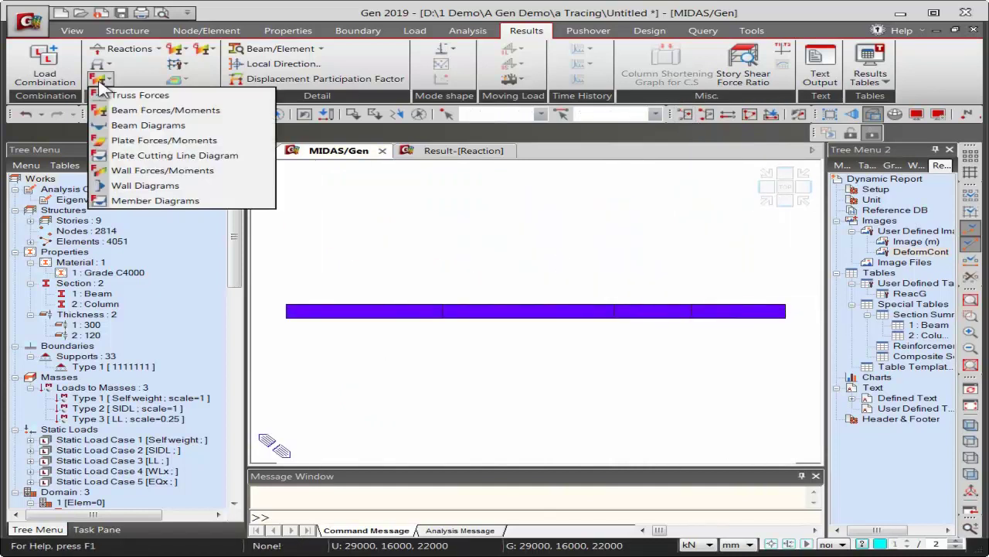
pyautogui.click(116, 125)
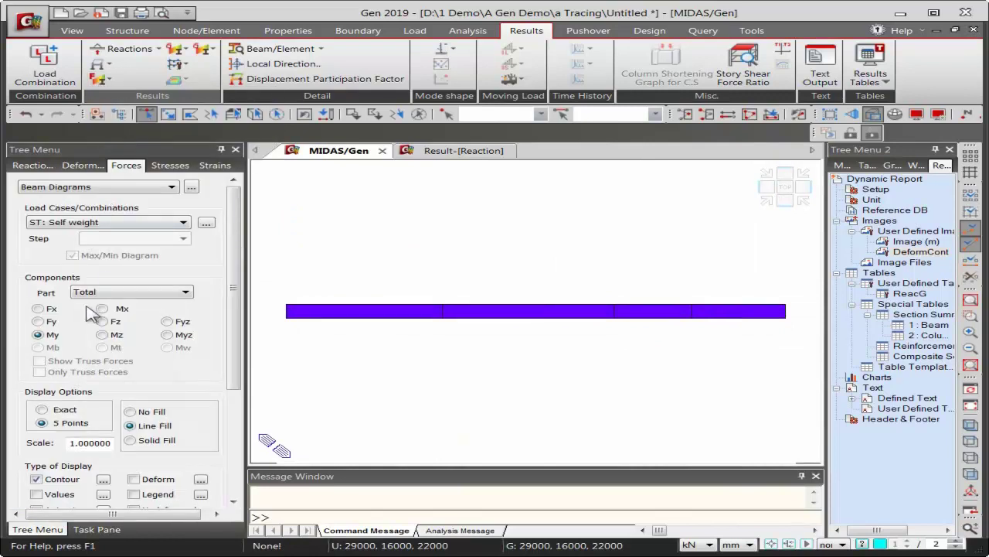
pyautogui.click(100, 226)
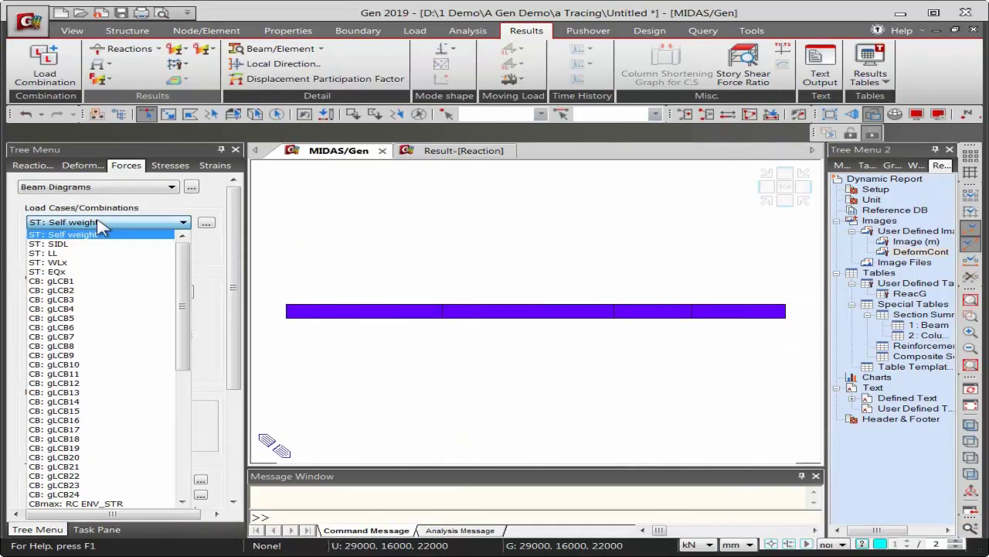
pyautogui.click(74, 286)
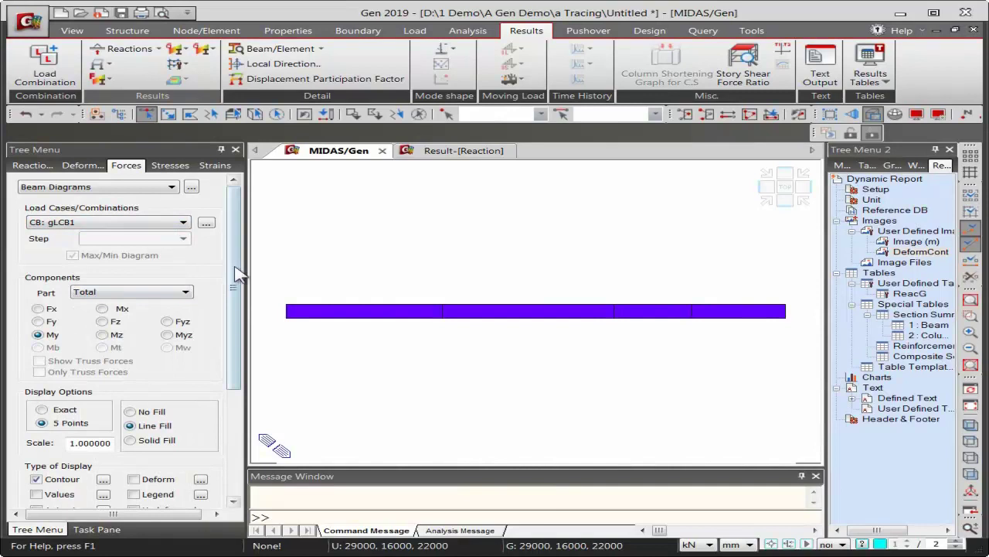
pyautogui.moveTo(232, 277); pyautogui.dragTo(232, 410)
pyautogui.click(36, 322)
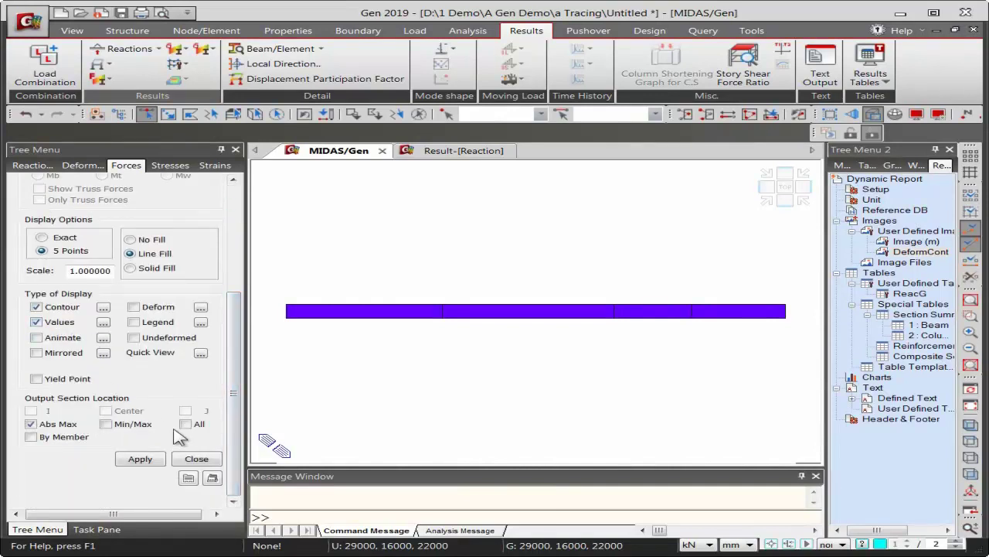
pyautogui.click(62, 239)
pyautogui.click(151, 267)
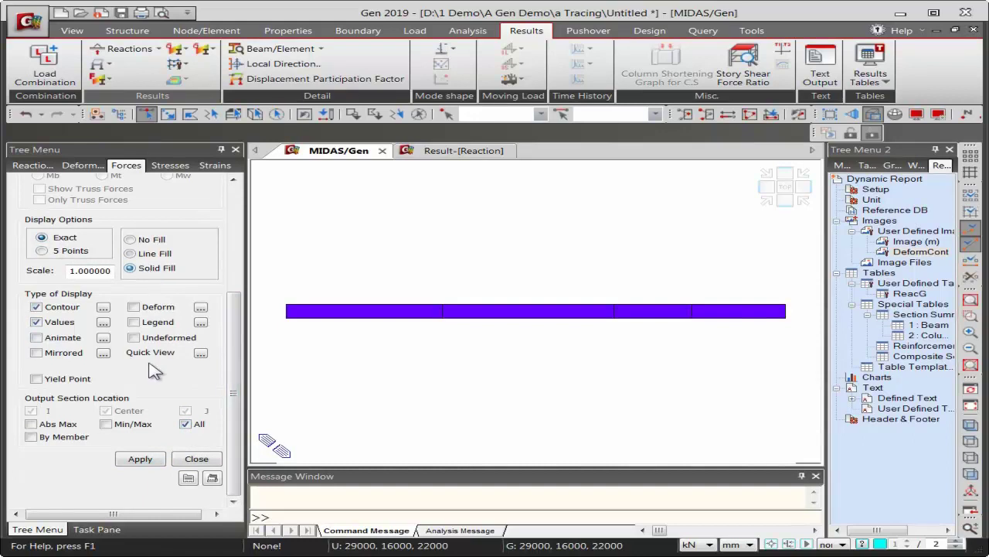
pyautogui.click(141, 461)
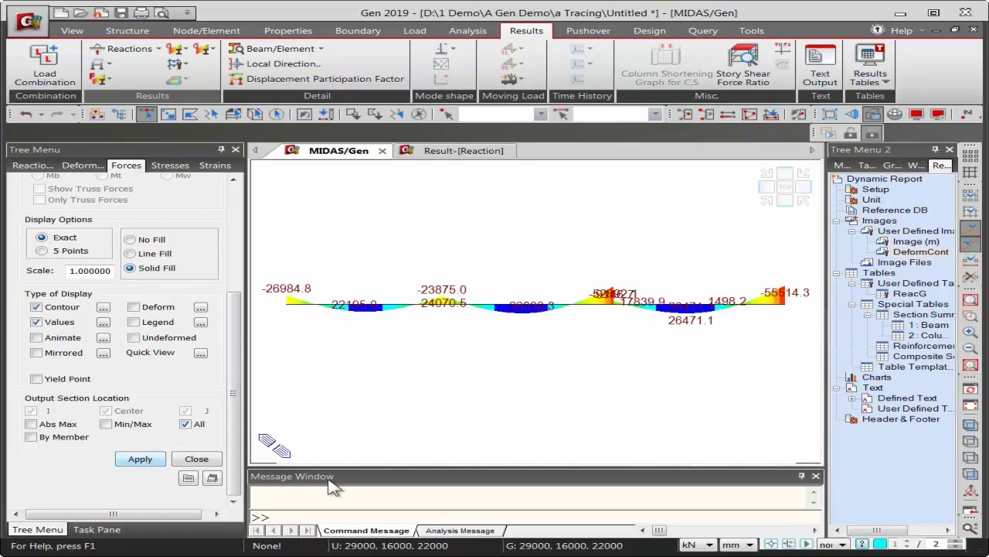
# Set the length unit to m and save the beam moment diagram as a dynamic report image named BeamDiag
pyautogui.click(749, 545)
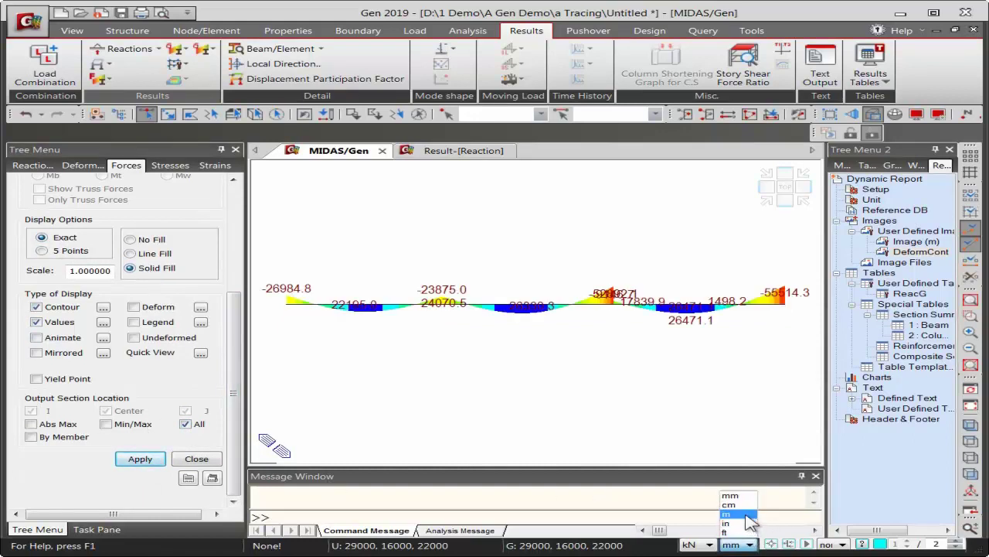
pyautogui.click(748, 515)
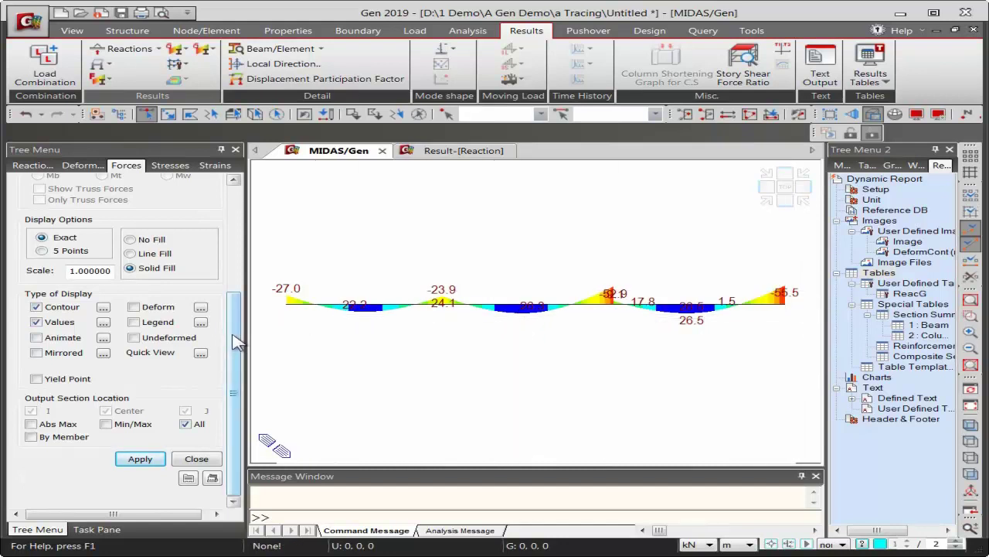
pyautogui.moveTo(233, 335); pyautogui.dragTo(233, 276)
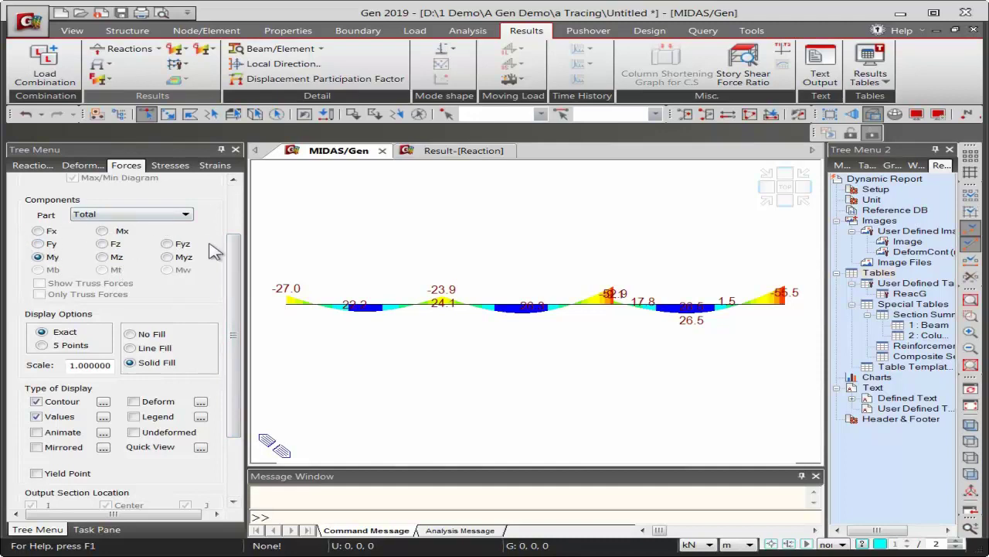
pyautogui.rightClick(346, 194)
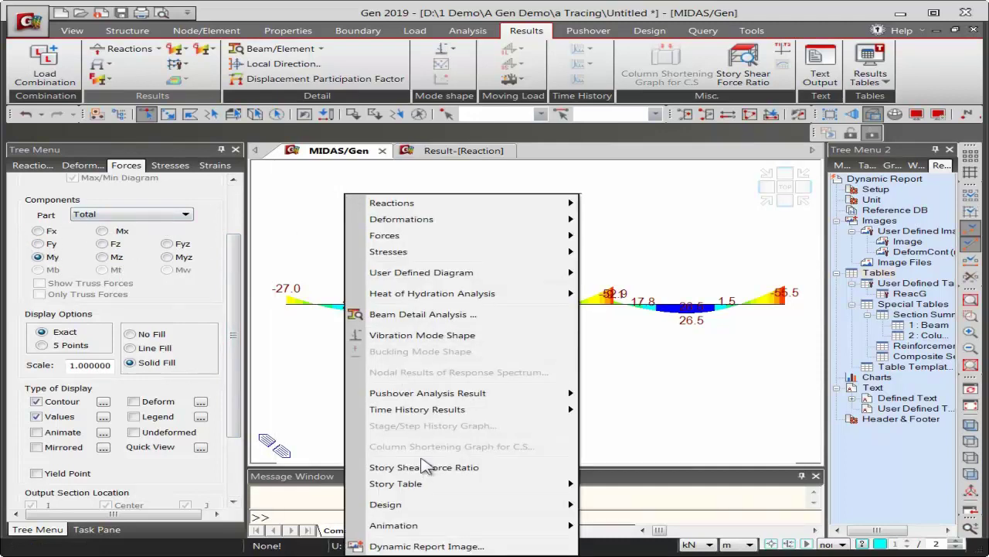
pyautogui.click(443, 547)
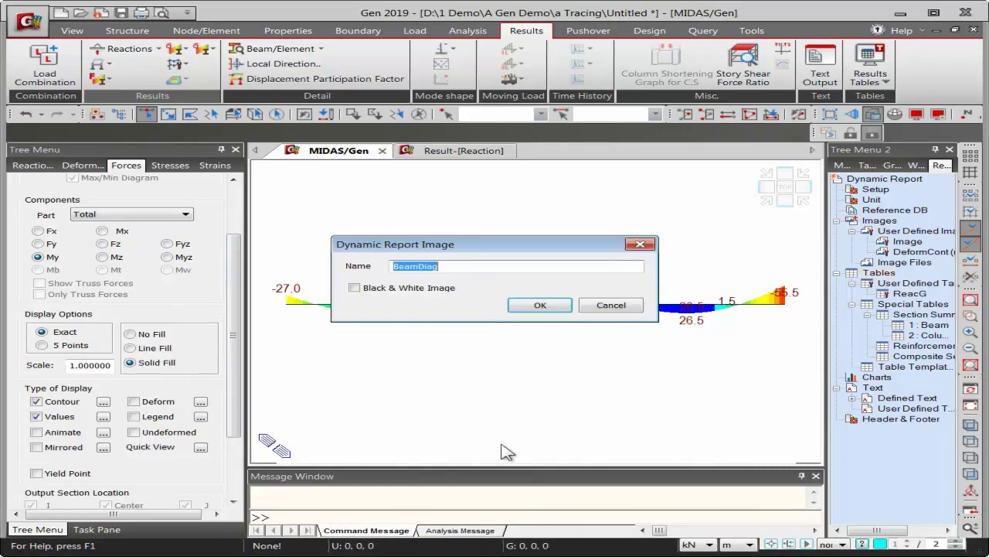
pyautogui.click(540, 306)
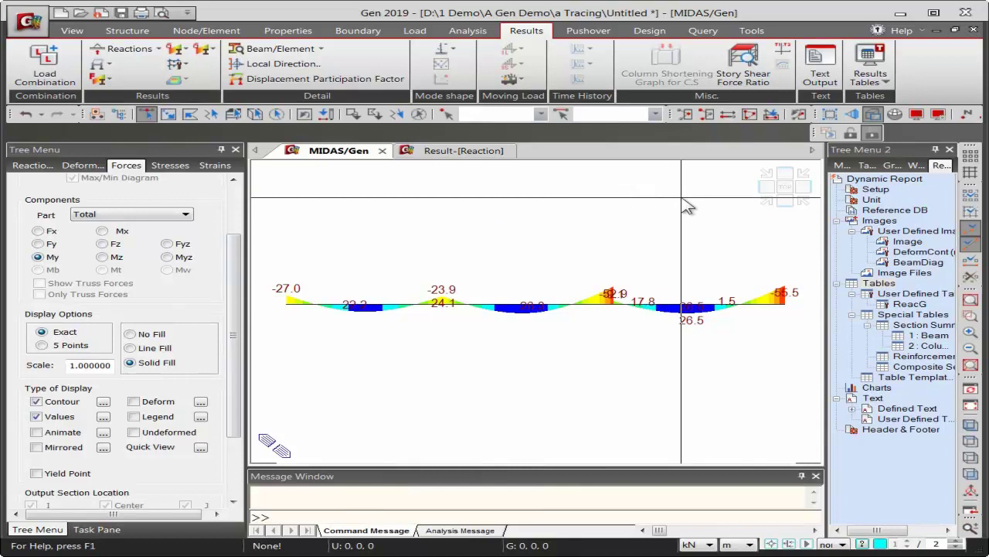
# Activate only the wall elements from the model's structure list
pyautogui.click(915, 166)
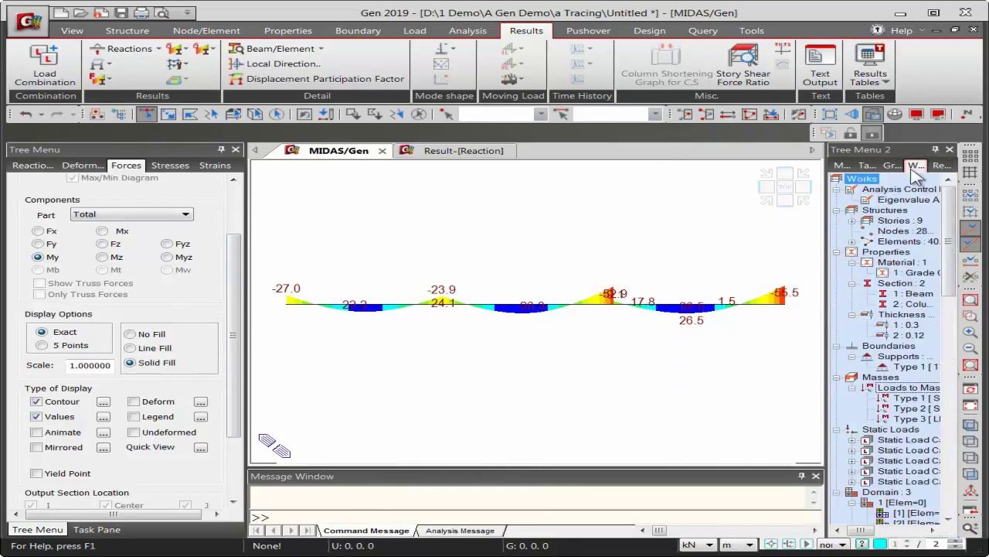
pyautogui.click(852, 241)
pyautogui.click(912, 273)
pyautogui.rightClick(912, 273)
pyautogui.click(903, 345)
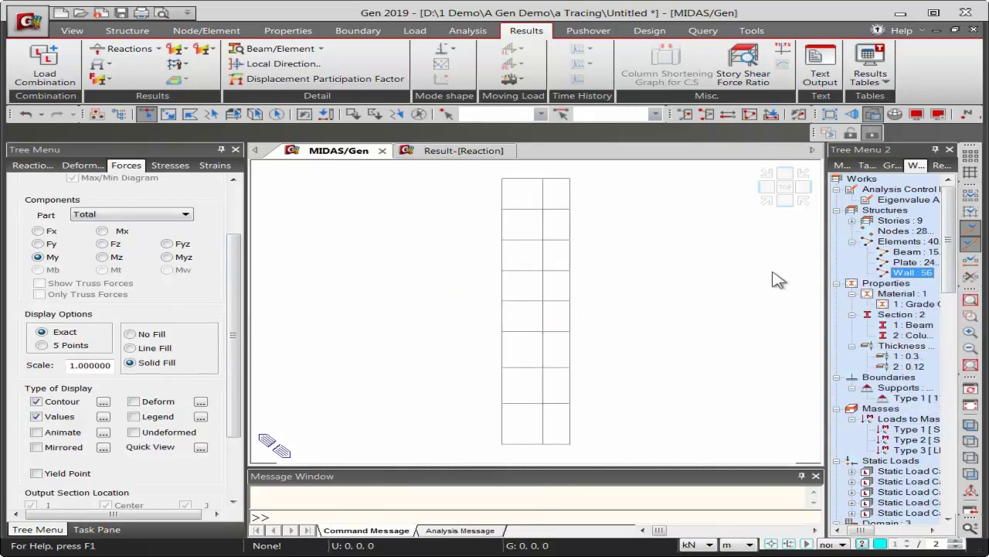
# Display the wall diagrams of Fx for combination gLCB1 with line-only contours and values at all locations, in isometric view
pyautogui.click(100, 78)
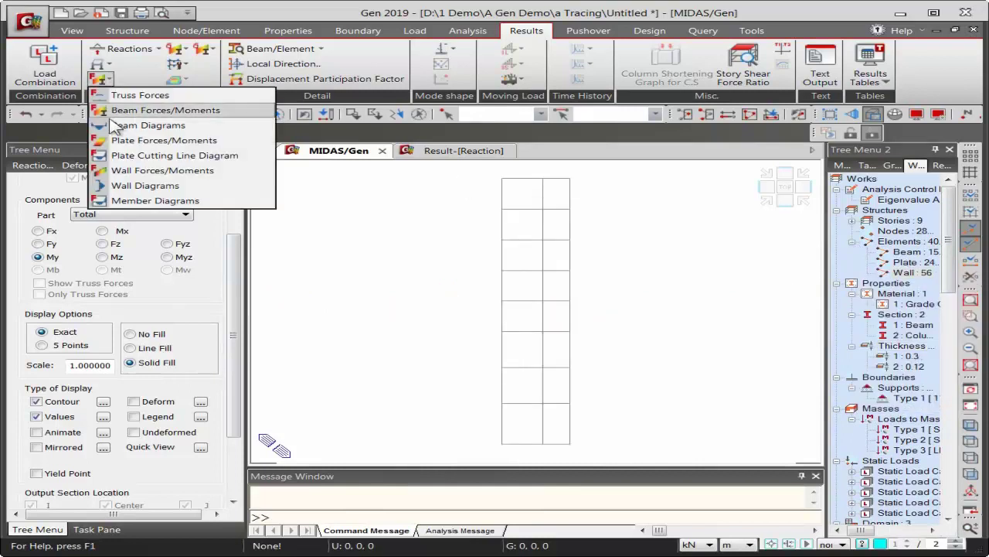
pyautogui.click(120, 171)
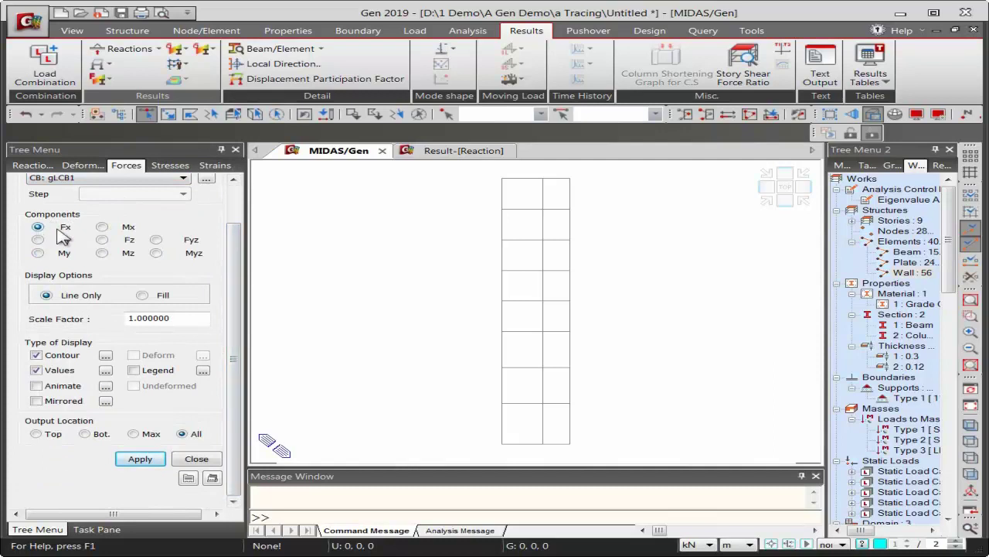
pyautogui.click(138, 456)
pyautogui.moveTo(641, 305)
pyautogui.mouseDown(button='middle')
pyautogui.moveTo(586, 314)
pyautogui.moveTo(541, 347)
pyautogui.mouseUp(button='middle')
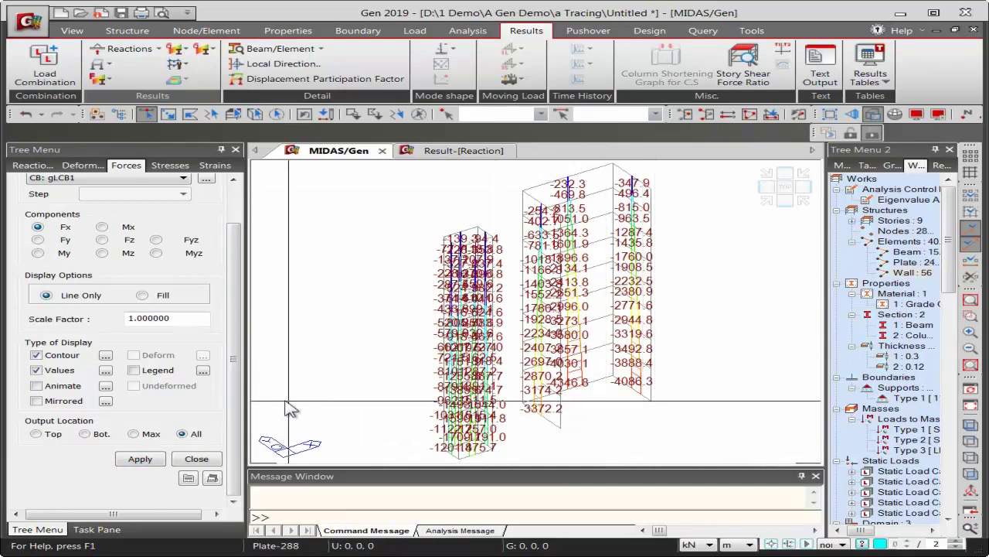
pyautogui.scroll(2, 232, 393)
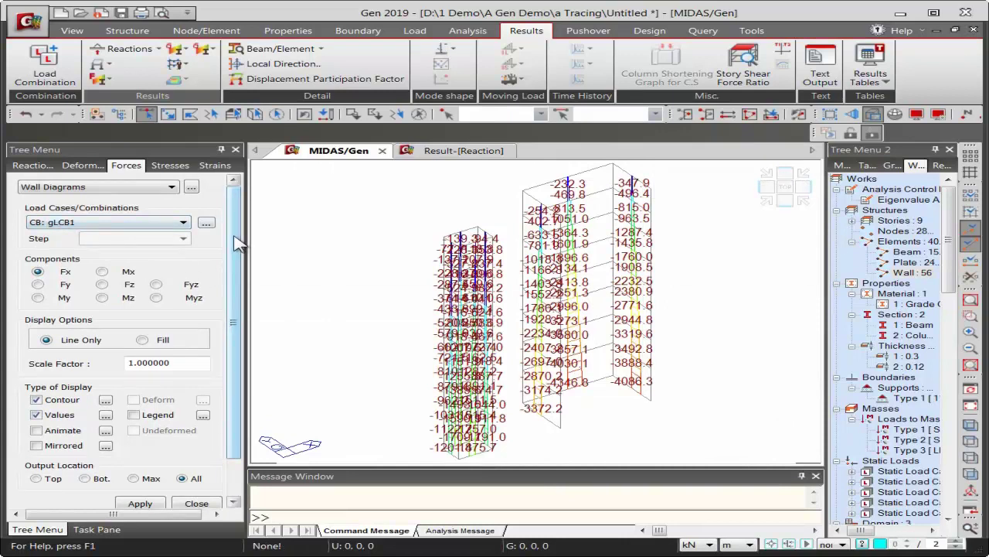
pyautogui.scroll(-2, 237, 244)
pyautogui.scroll(2, 237, 317)
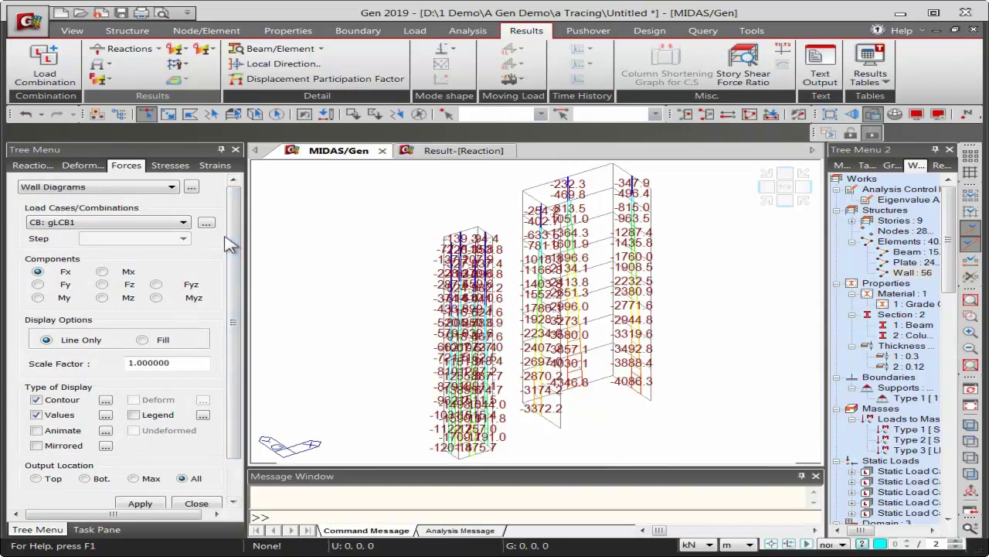
# Switch the force results to Plate Forces/Moments and activate only the plate elements
pyautogui.click(99, 79)
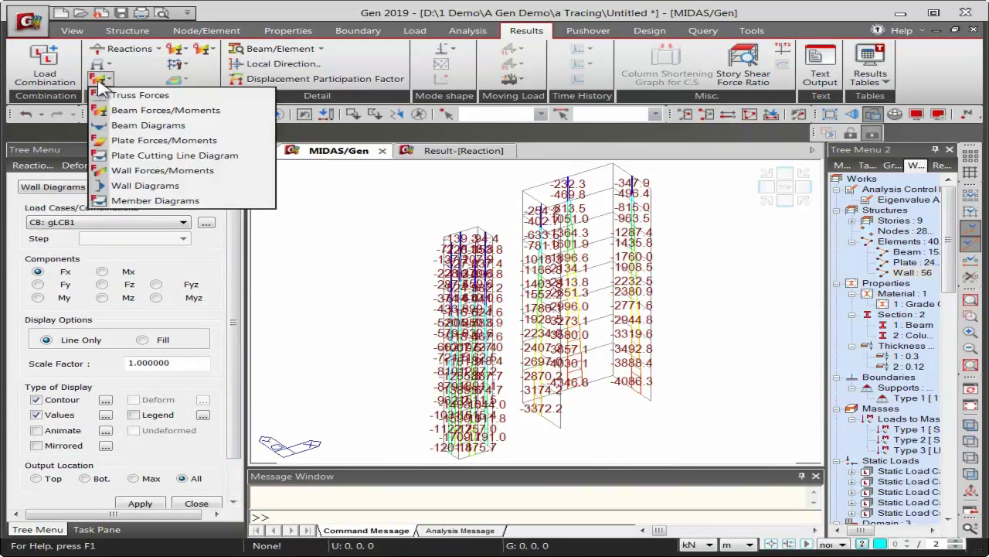
pyautogui.click(117, 142)
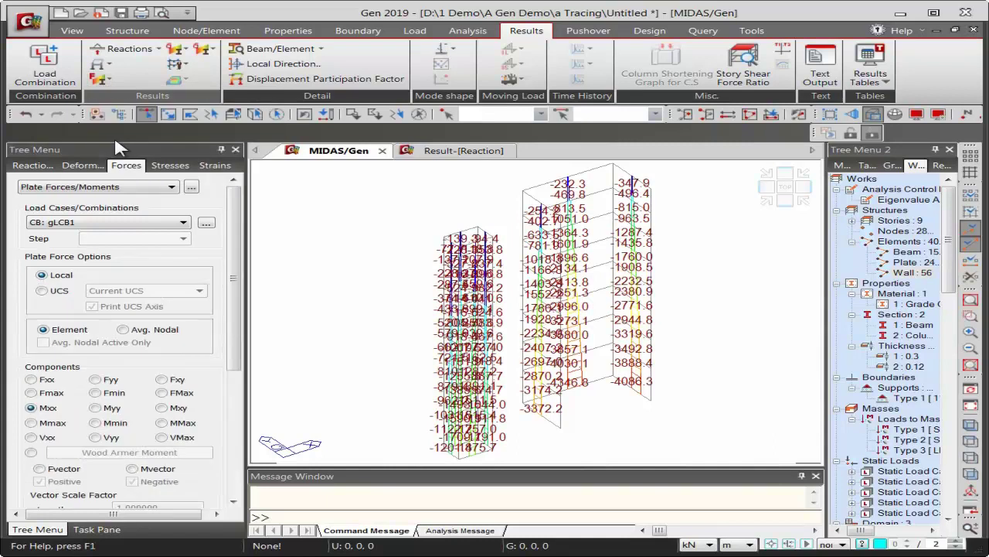
pyautogui.click(919, 263)
pyautogui.rightClick(923, 266)
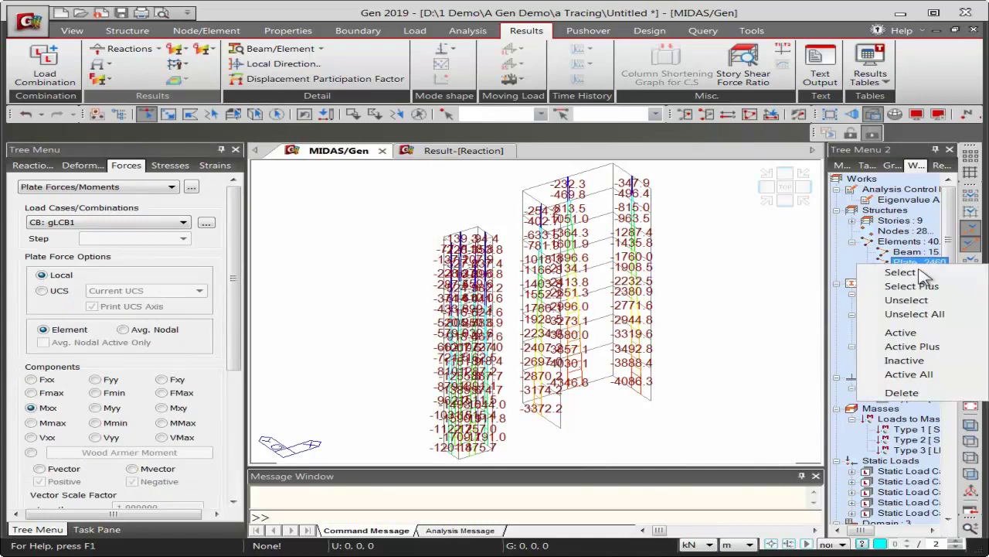
pyautogui.click(905, 333)
# Select the uppermost slab level in front view, activate only its plates and return to isometric view
pyautogui.click(782, 199)
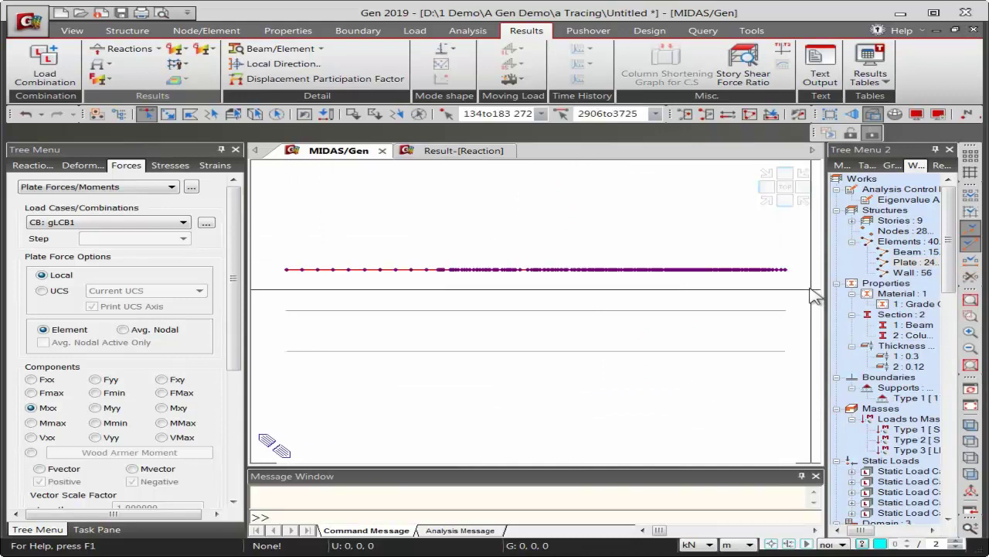
pyautogui.click(688, 115)
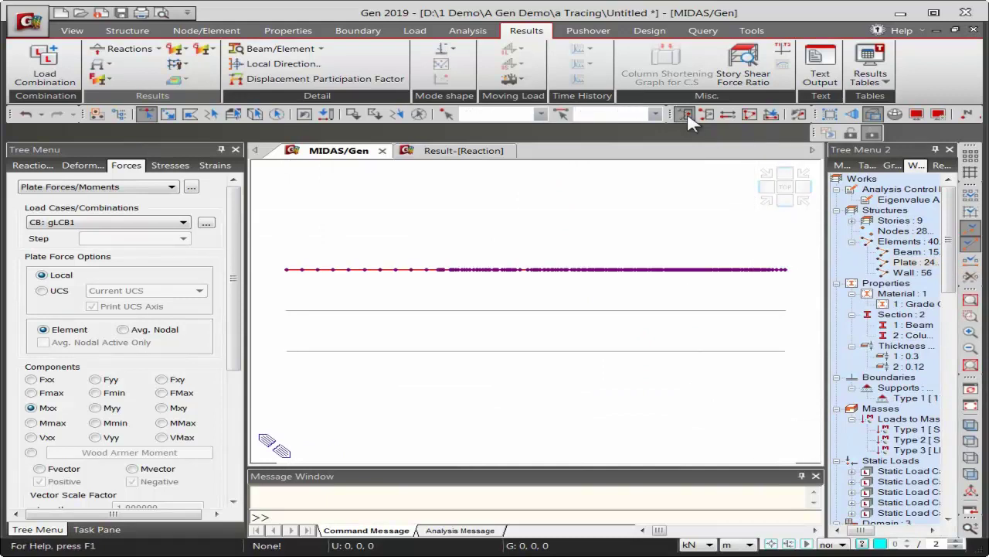
pyautogui.click(767, 202)
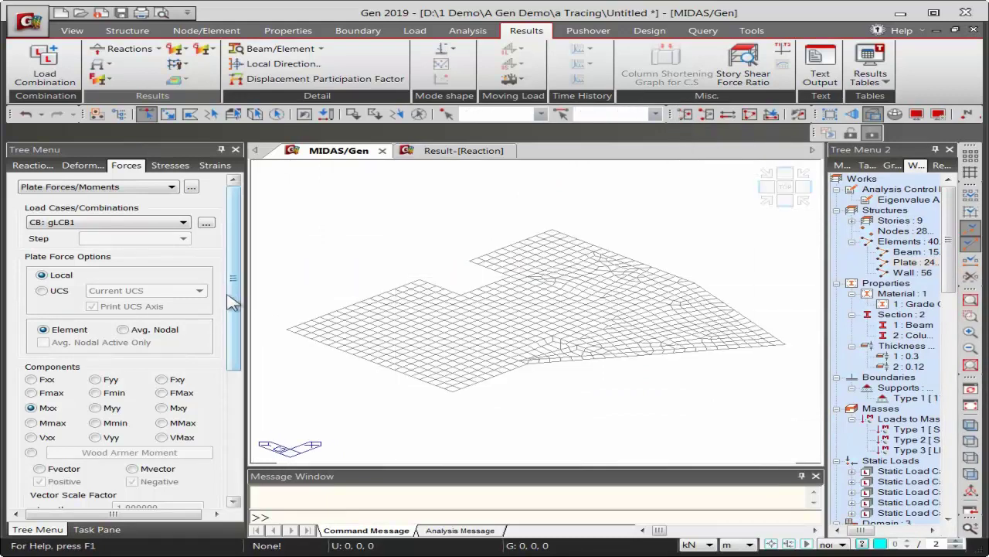
# Display the slab's Mxx moment contour for gLCB1 with average nodal results and a legend, without values
pyautogui.click(162, 331)
pyautogui.moveTo(234, 290); pyautogui.dragTo(235, 409)
pyautogui.click(38, 355)
pyautogui.click(135, 355)
pyautogui.click(140, 458)
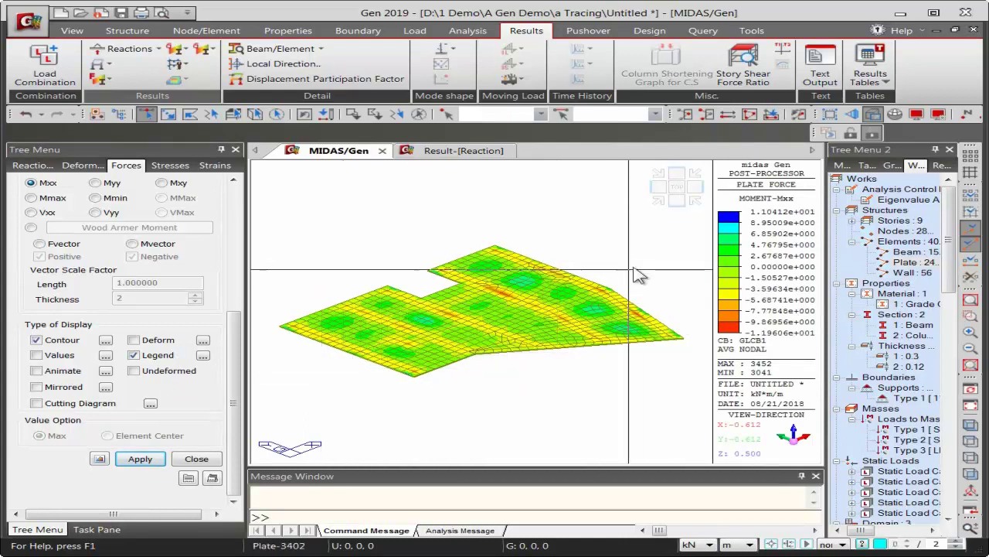
# Display the Wood Armer Moment contour for the isolated slab
pyautogui.moveTo(238, 375); pyautogui.dragTo(237, 263)
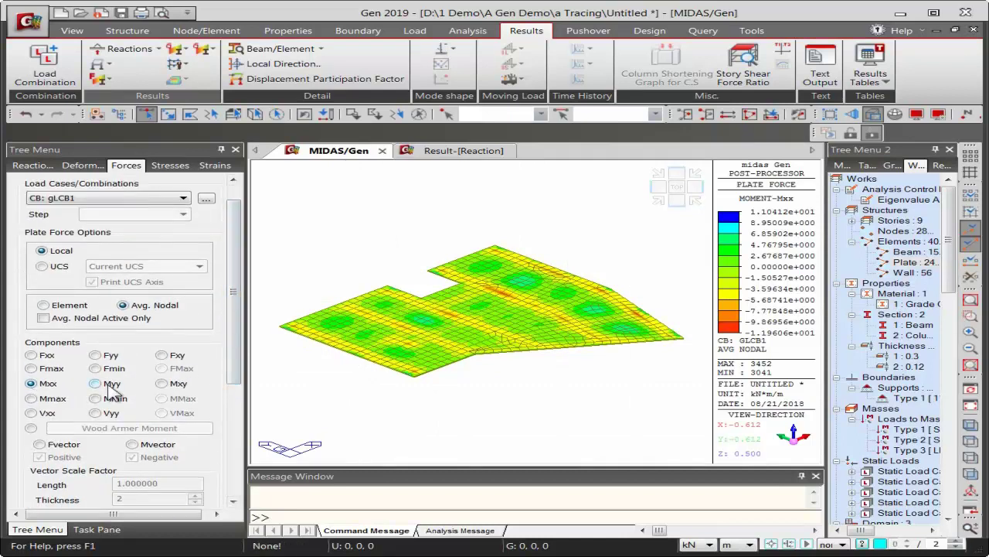
pyautogui.click(31, 428)
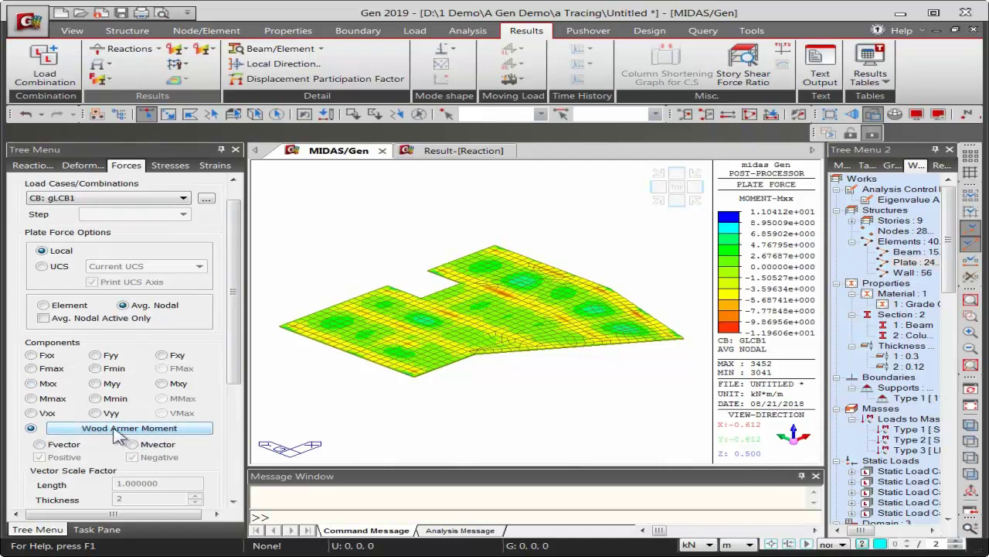
pyautogui.scroll(-5, 232, 371)
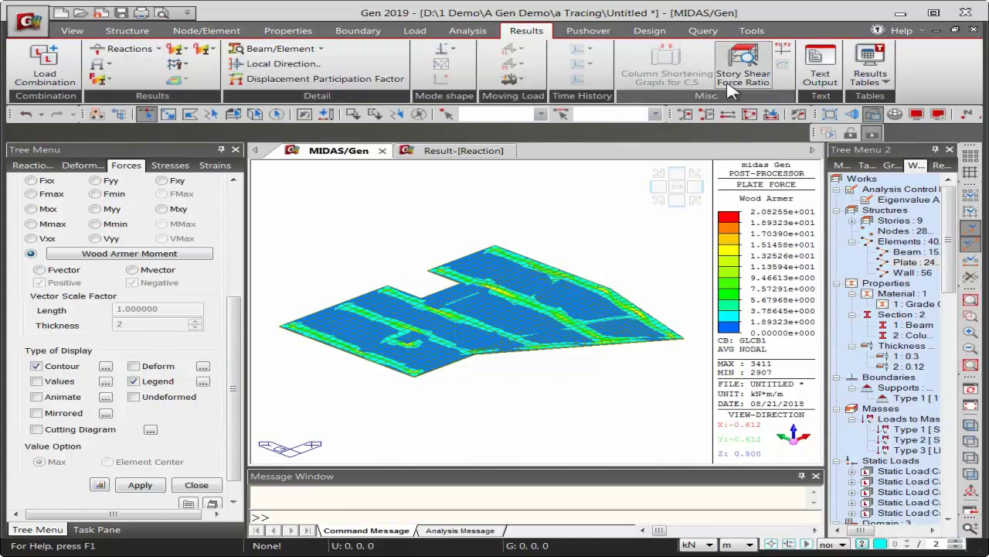
# Generate the Story Drift results table for load case WLx with an allowable ratio of 0.002
pyautogui.click(870, 80)
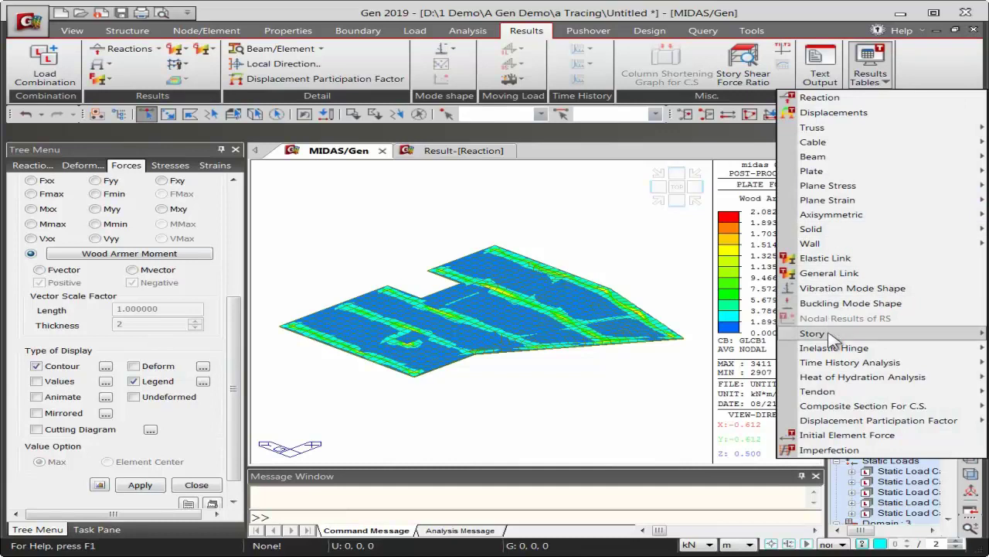
pyautogui.moveTo(835, 339)
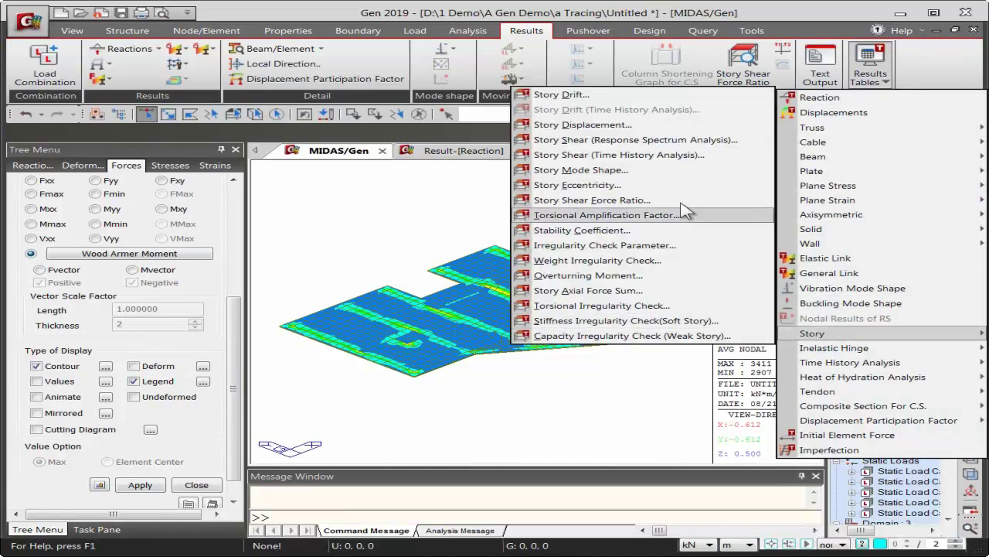
pyautogui.click(568, 95)
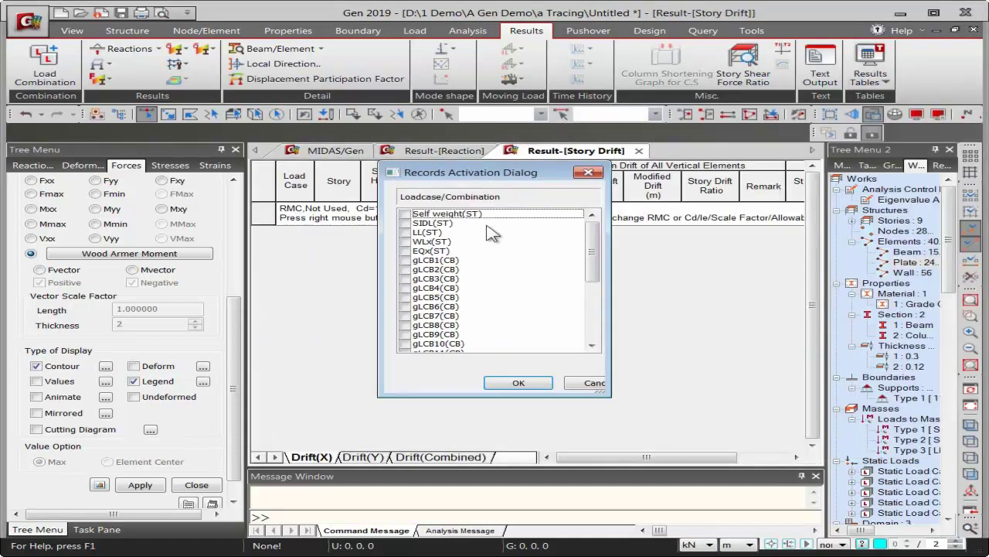
pyautogui.click(405, 241)
pyautogui.click(520, 376)
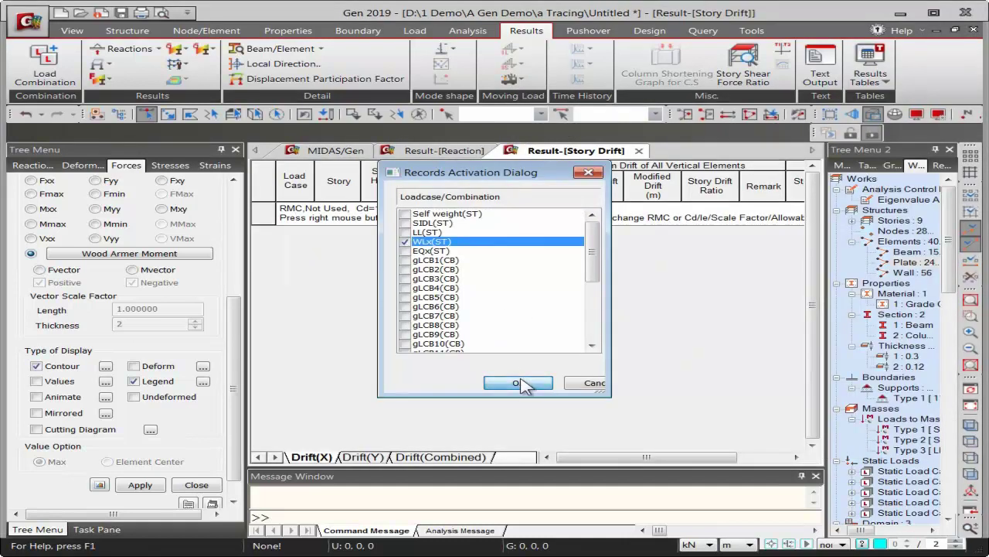
pyautogui.moveTo(444, 246); pyautogui.dragTo(395, 247)
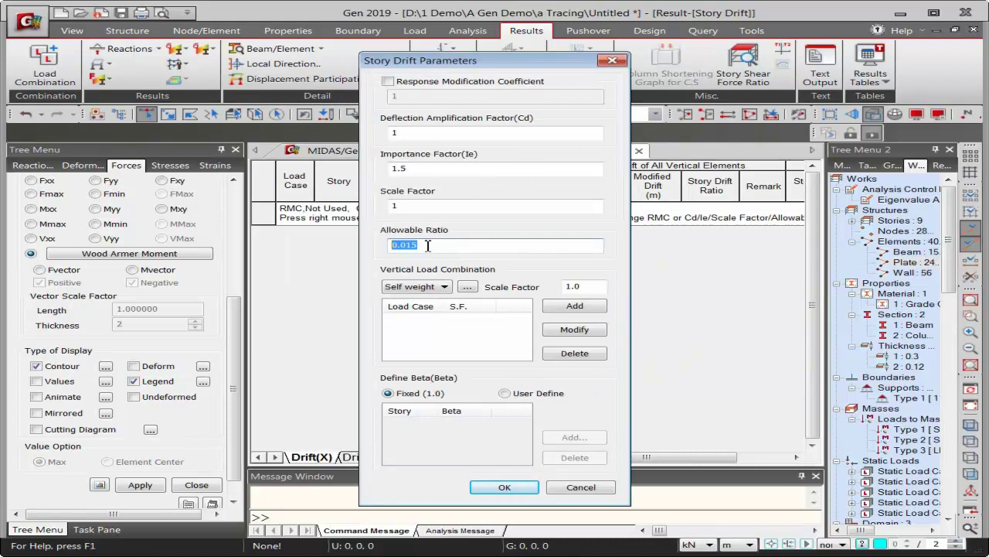
pyautogui.write('02')
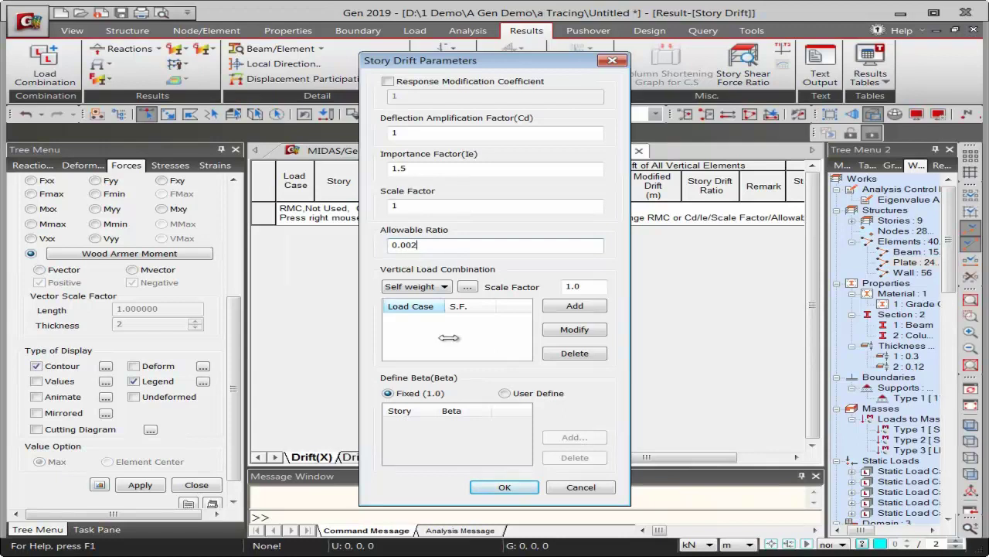
pyautogui.click(504, 487)
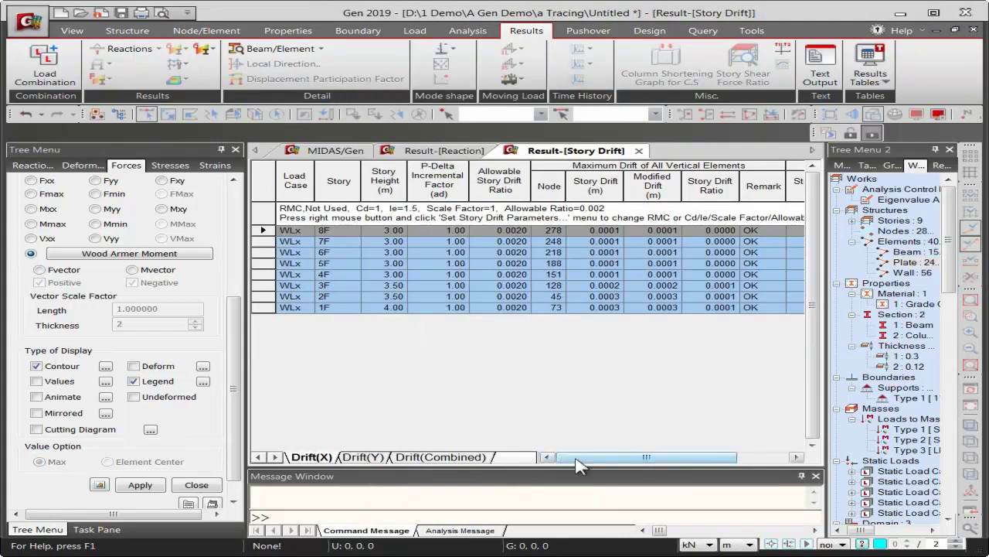
# Plot a graph of the allowable story drift ratio and maximum story drift ratio against story for all levels
pyautogui.click(697, 234)
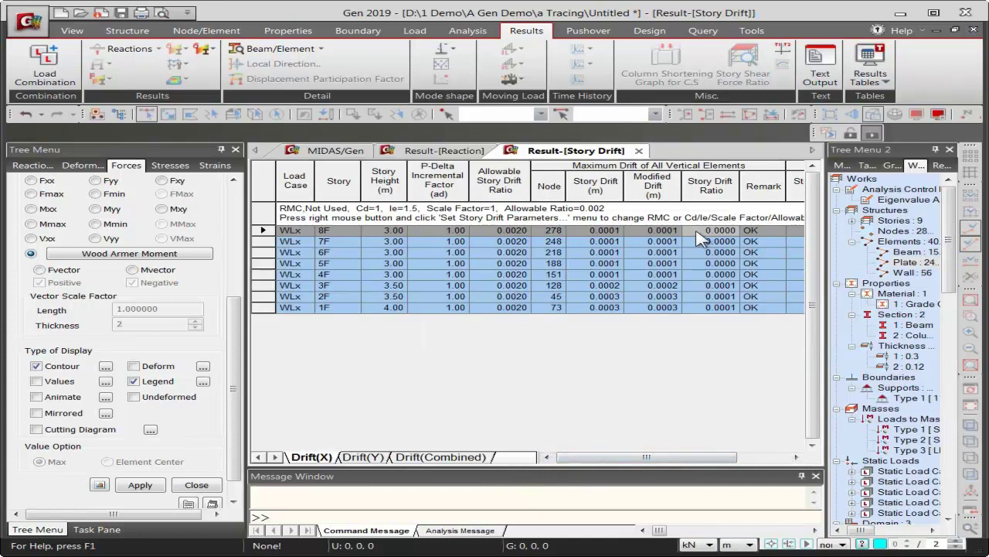
pyautogui.moveTo(699, 238); pyautogui.dragTo(718, 311)
pyautogui.moveTo(499, 233); pyautogui.dragTo(514, 315)
pyautogui.keyDown('ctrl'); pyautogui.moveTo(354, 234); pyautogui.dragTo(357, 311); pyautogui.keyUp('ctrl')
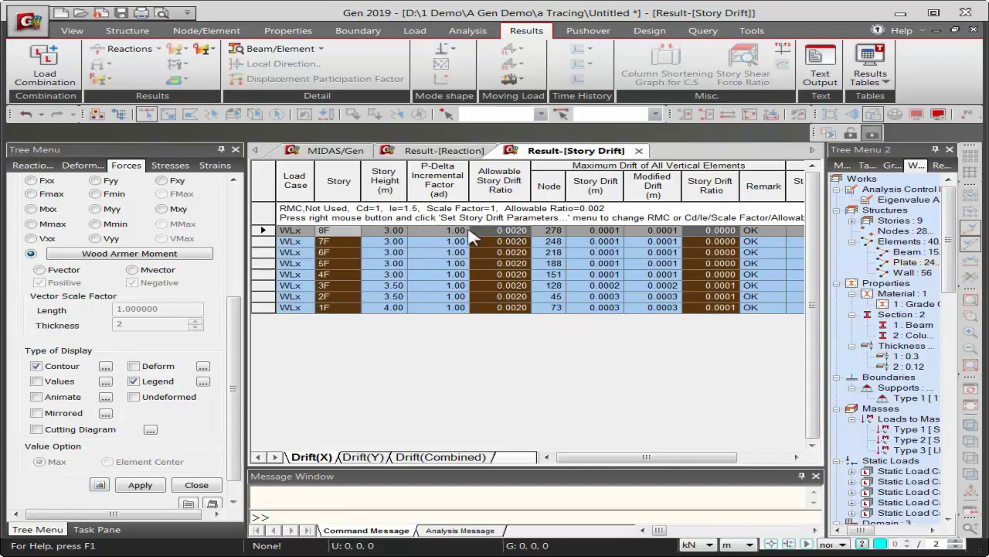
pyautogui.rightClick(434, 245)
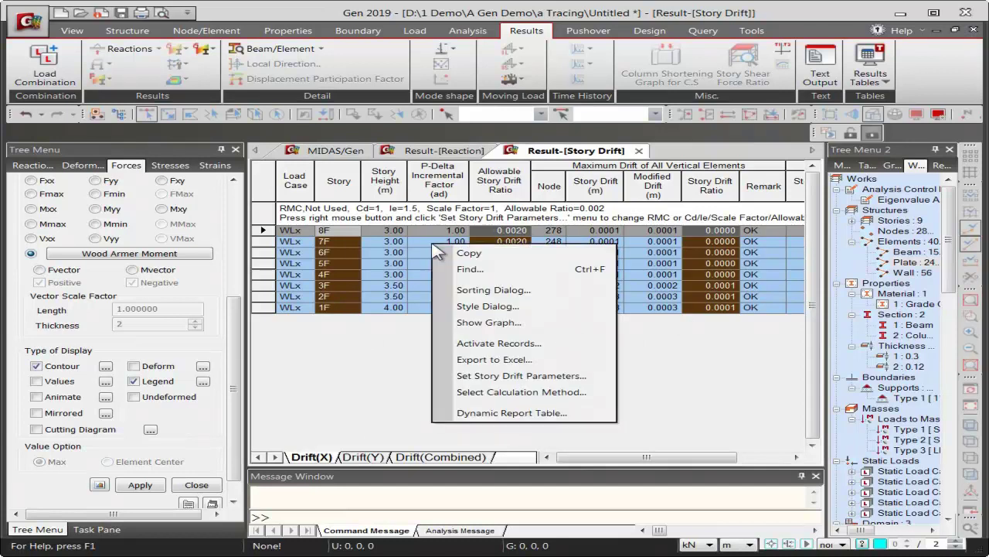
pyautogui.click(483, 324)
pyautogui.click(678, 377)
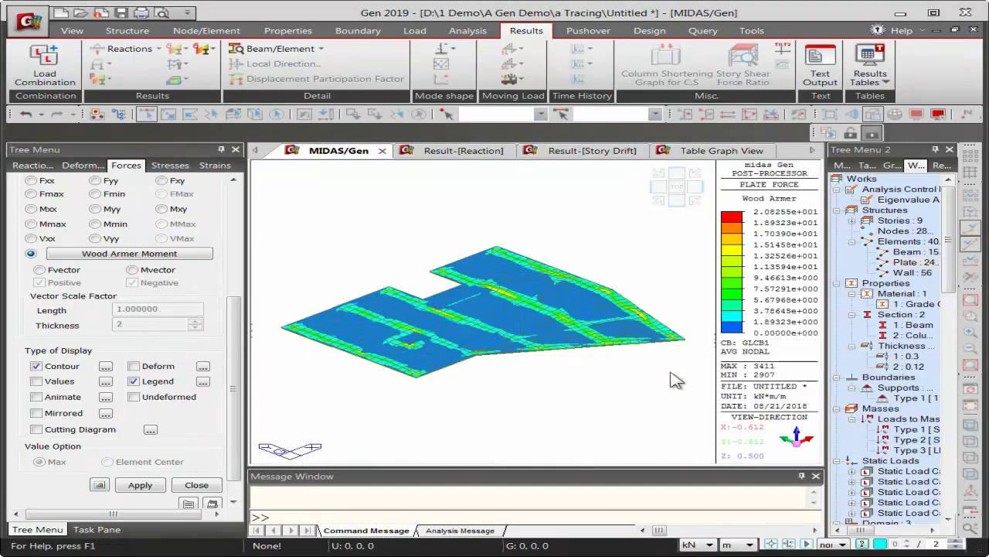
pyautogui.click(692, 210)
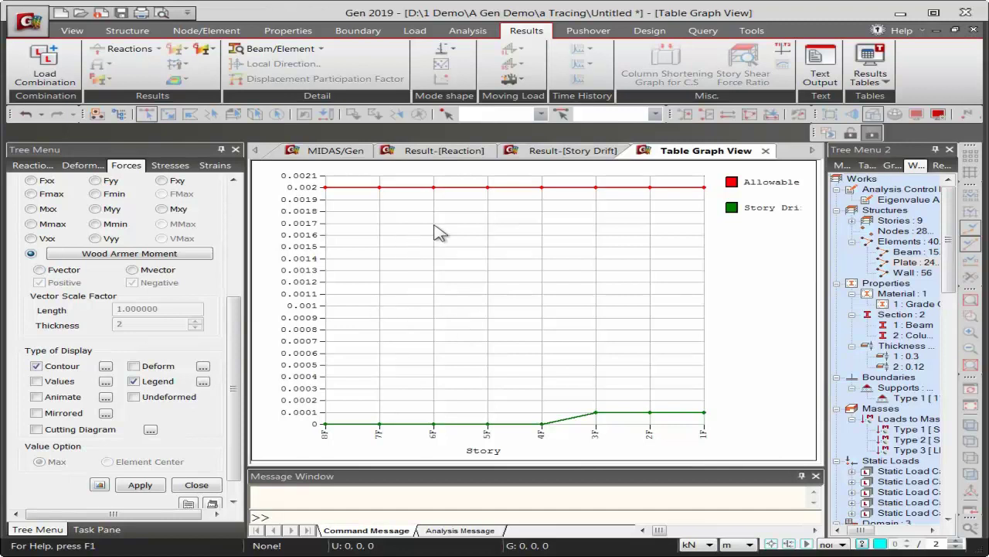
# Close the drift graph, the Story Drift table and the Reaction table, returning to the model view
pyautogui.click(765, 152)
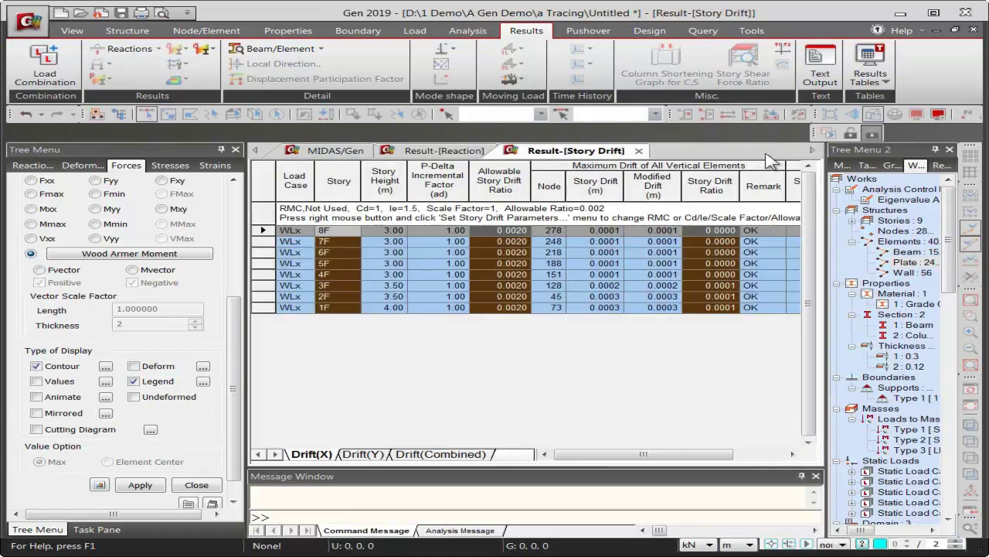
pyautogui.click(646, 153)
pyautogui.click(506, 151)
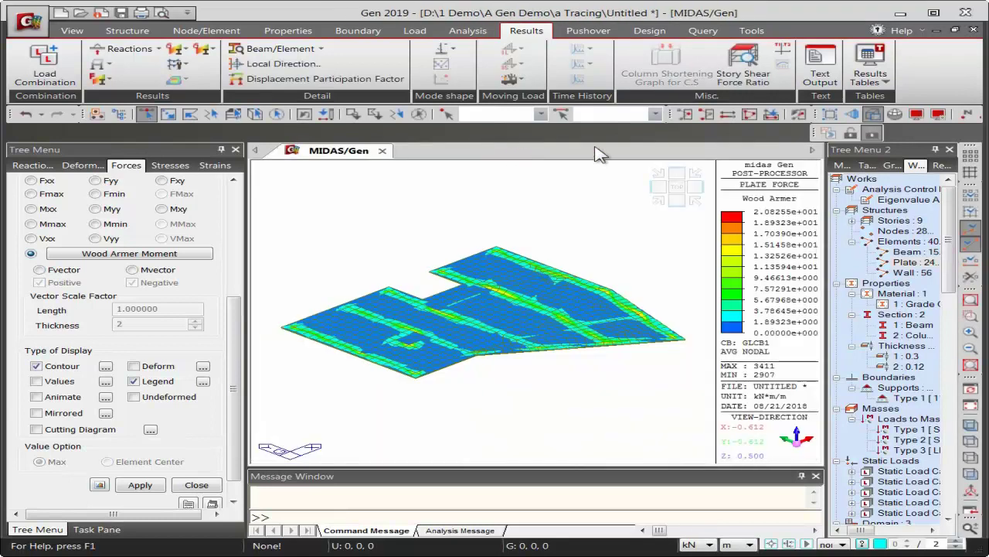
pyautogui.click(887, 74)
pyautogui.moveTo(850, 333)
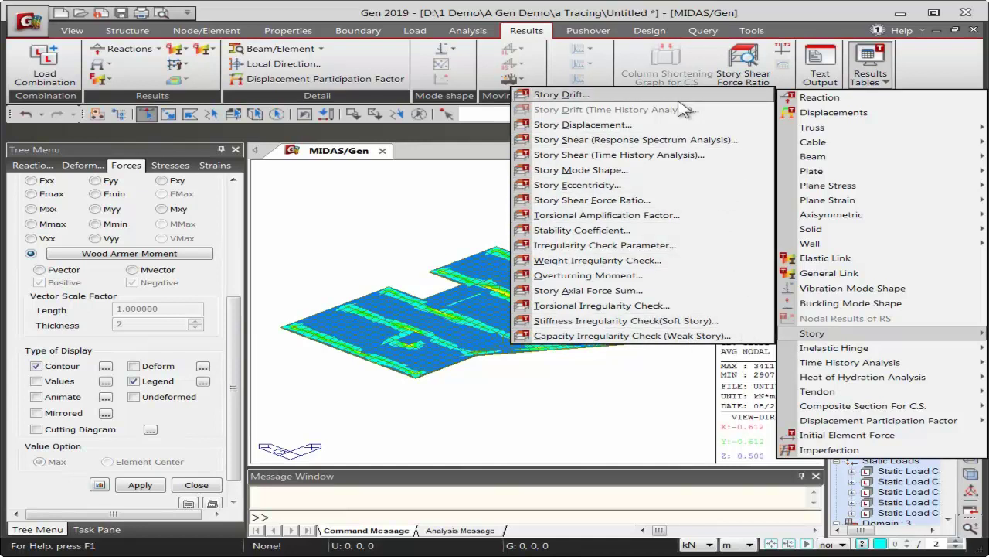
pyautogui.click(912, 81)
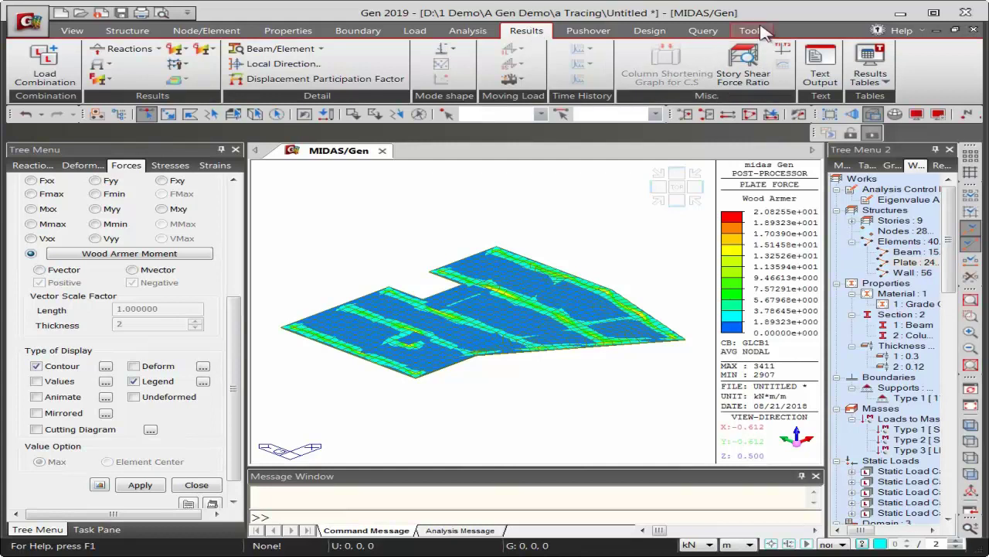
# Start the Dynamic Report Generator with a new document and retry when the server is busy
pyautogui.click(762, 33)
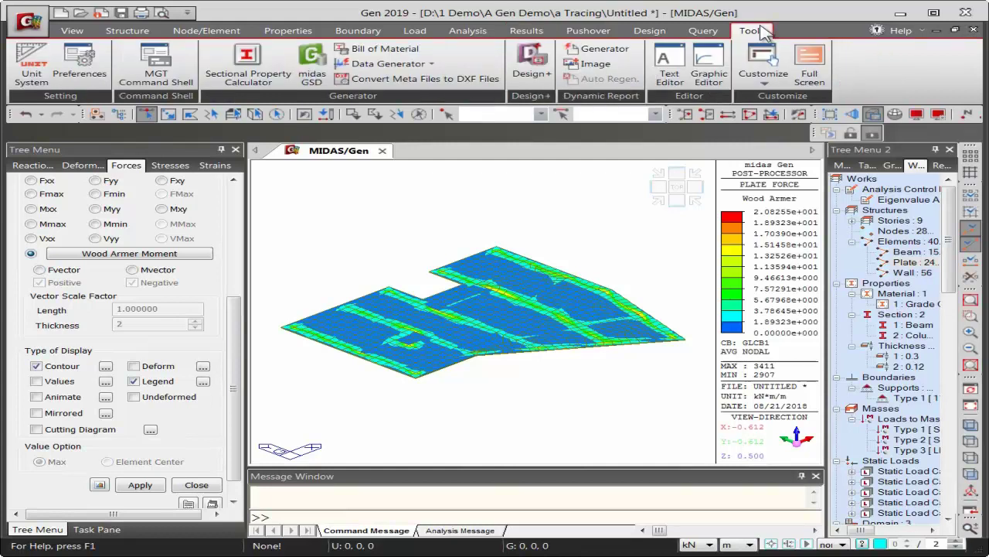
pyautogui.click(608, 51)
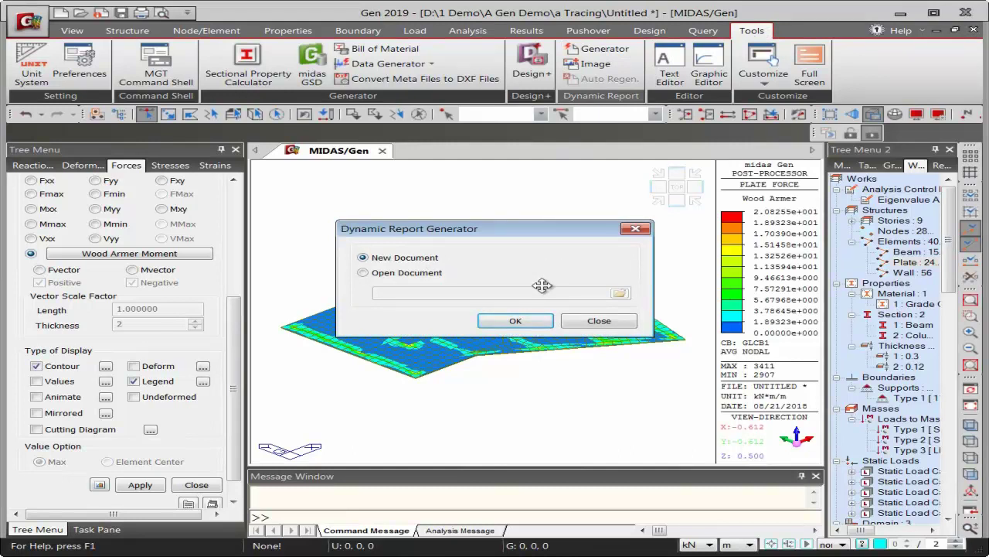
pyautogui.click(538, 326)
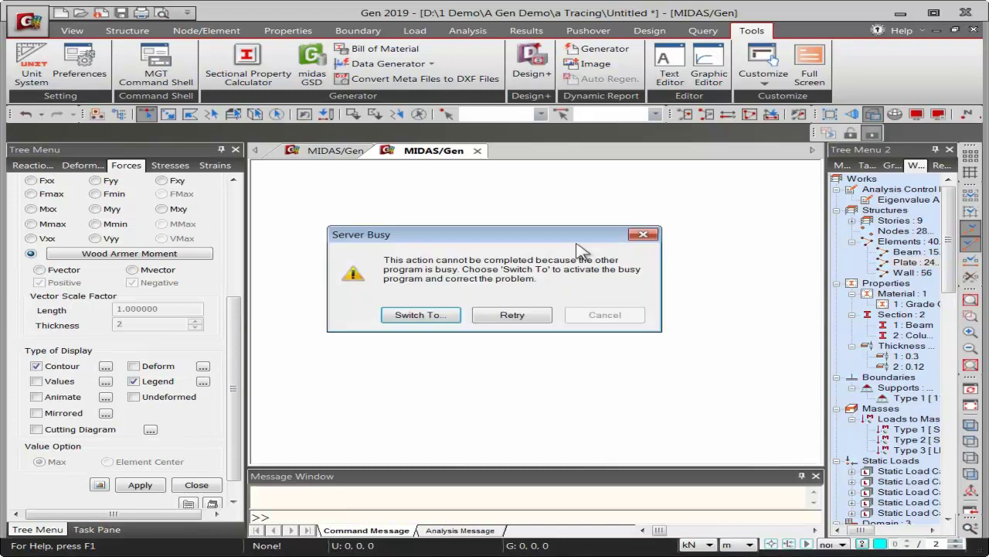
pyautogui.click(541, 324)
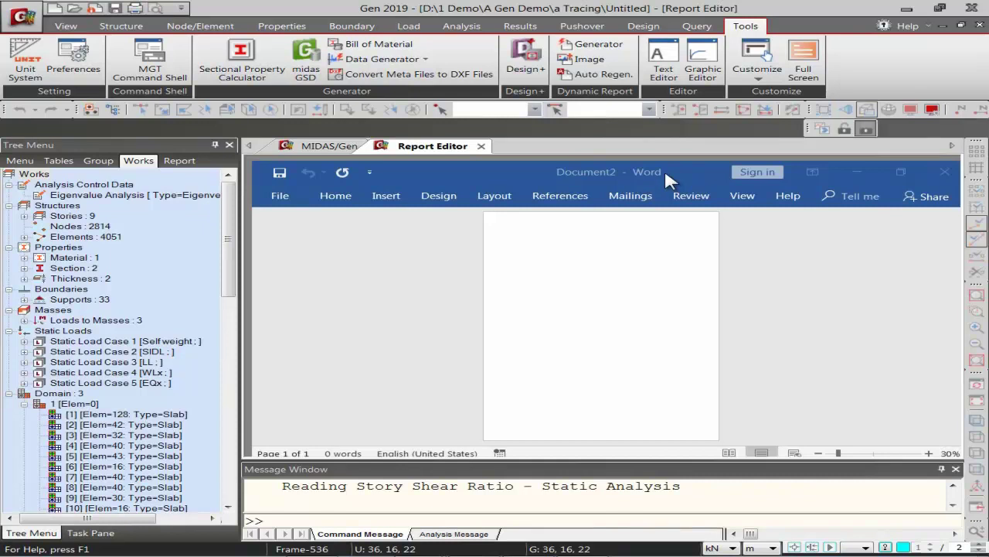
# Show the dynamic report tree and enter the heading "Project..." at the start of the report document
pyautogui.click(177, 161)
pyautogui.click(535, 252)
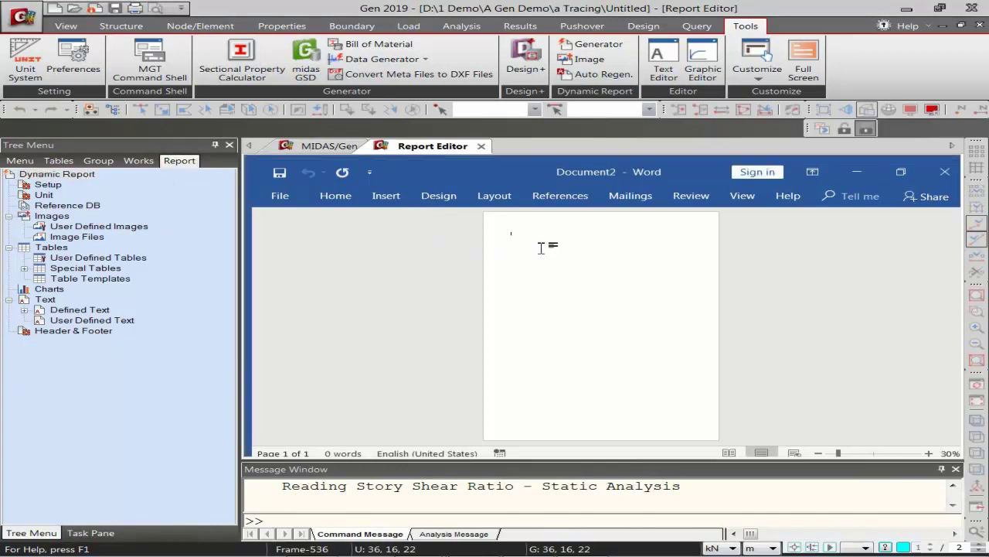
pyautogui.write('test')
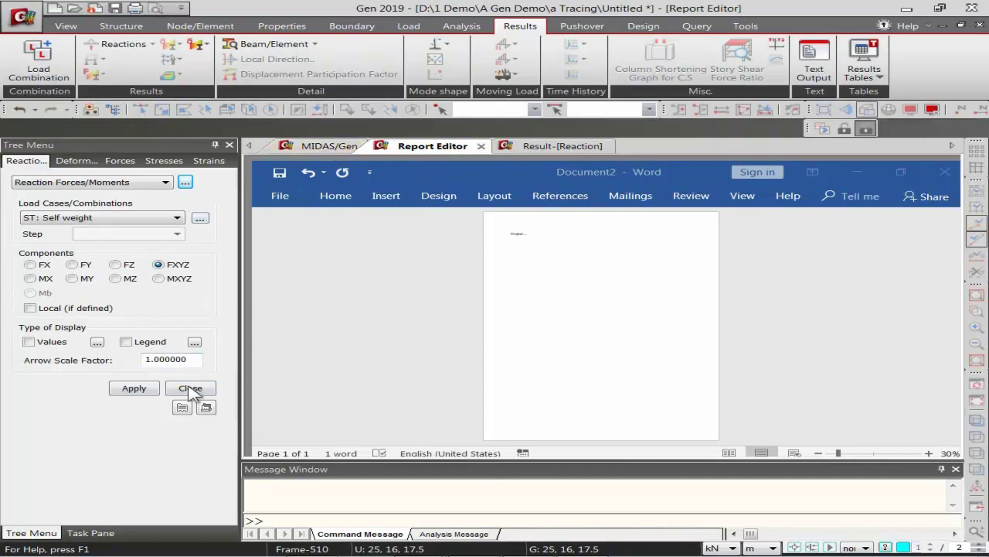
# Close the reaction settings and insert the user-defined Image and the ReacG table below the heading in the report
pyautogui.click(191, 389)
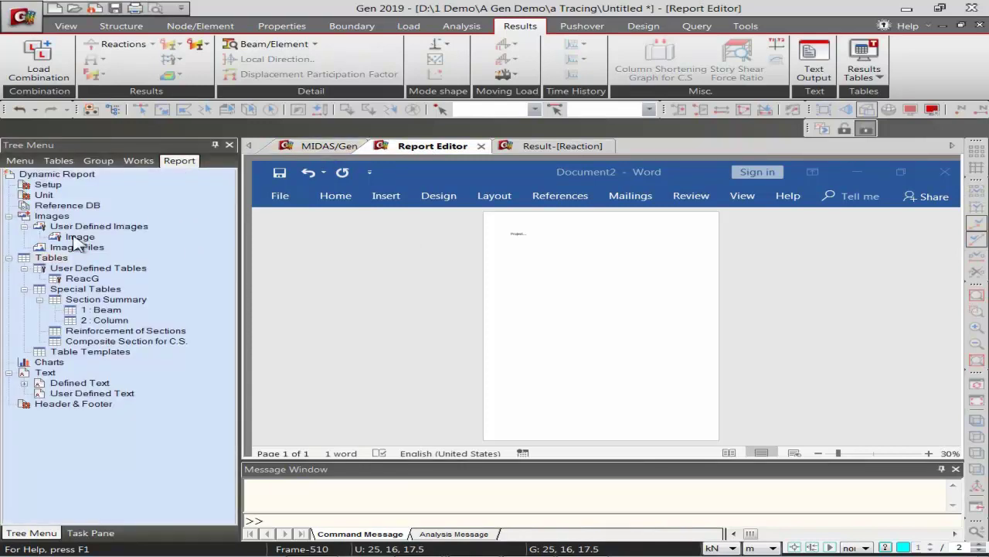
pyautogui.moveTo(77, 240); pyautogui.dragTo(496, 276)
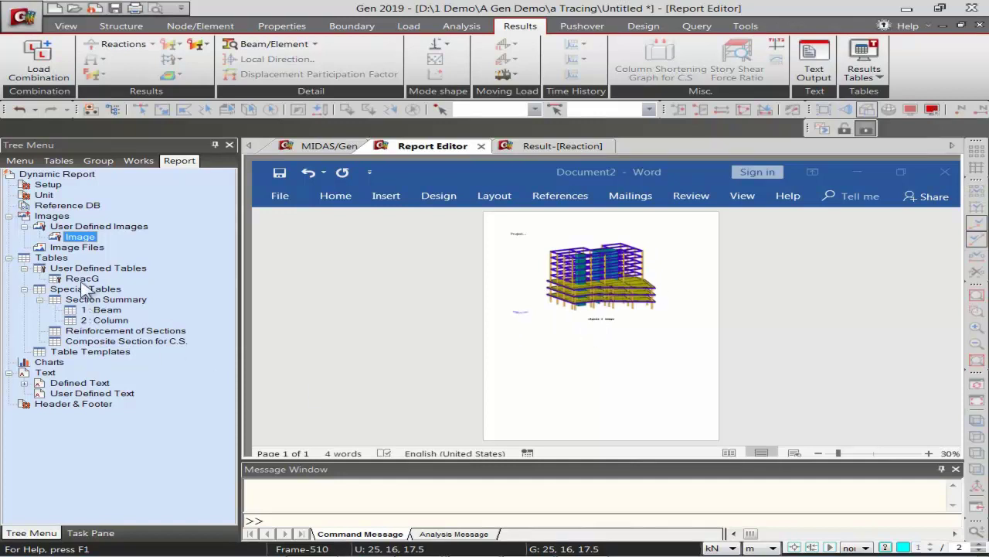
pyautogui.moveTo(82, 279); pyautogui.dragTo(483, 325)
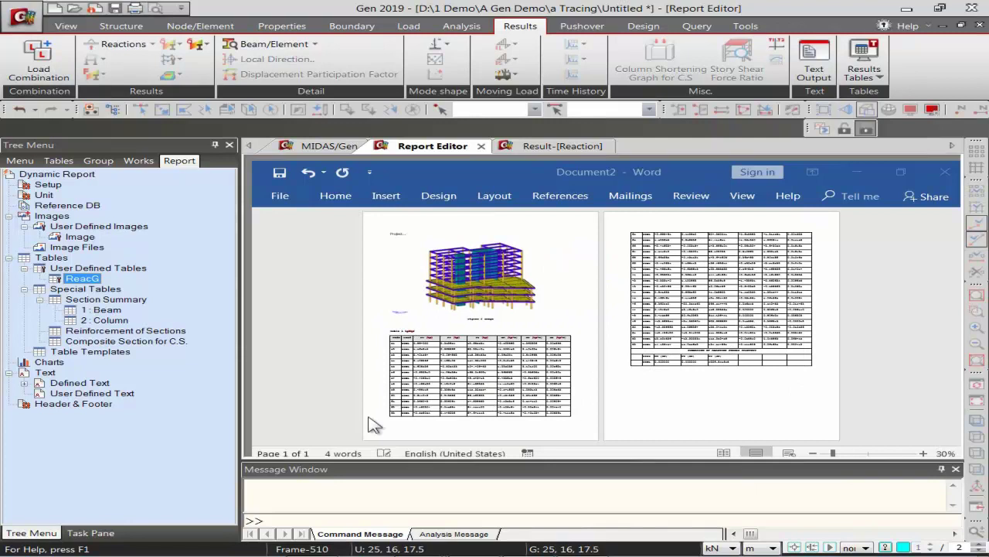
# Examine the inserted building image and the reaction table rows across both report pages at 60% zoom
pyautogui.click(294, 357)
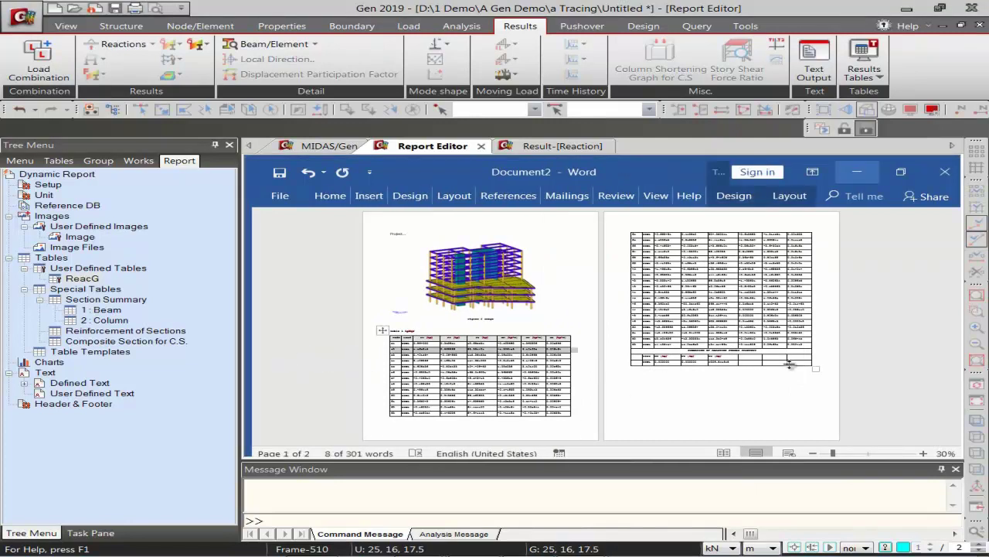
pyautogui.click(496, 260)
pyautogui.click(586, 243)
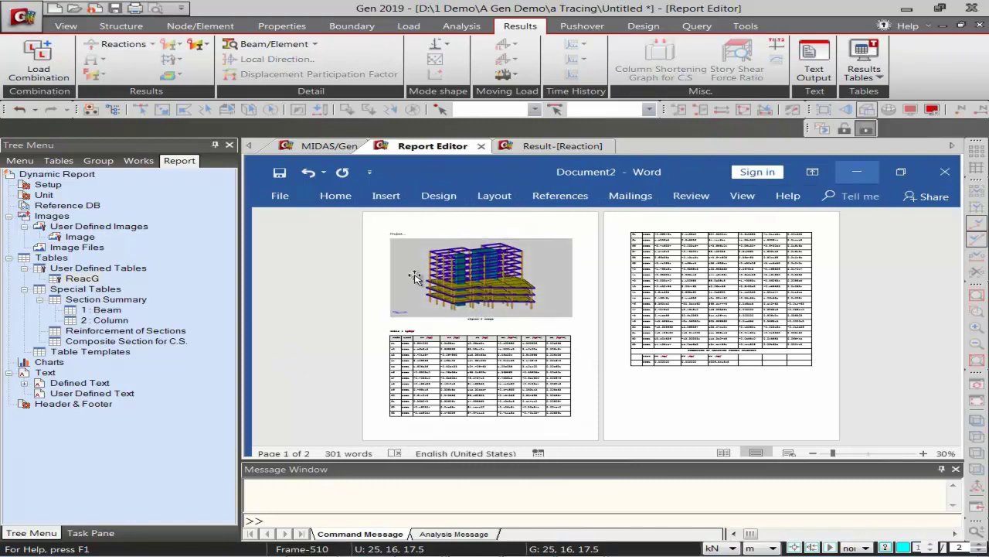
pyautogui.click(586, 300)
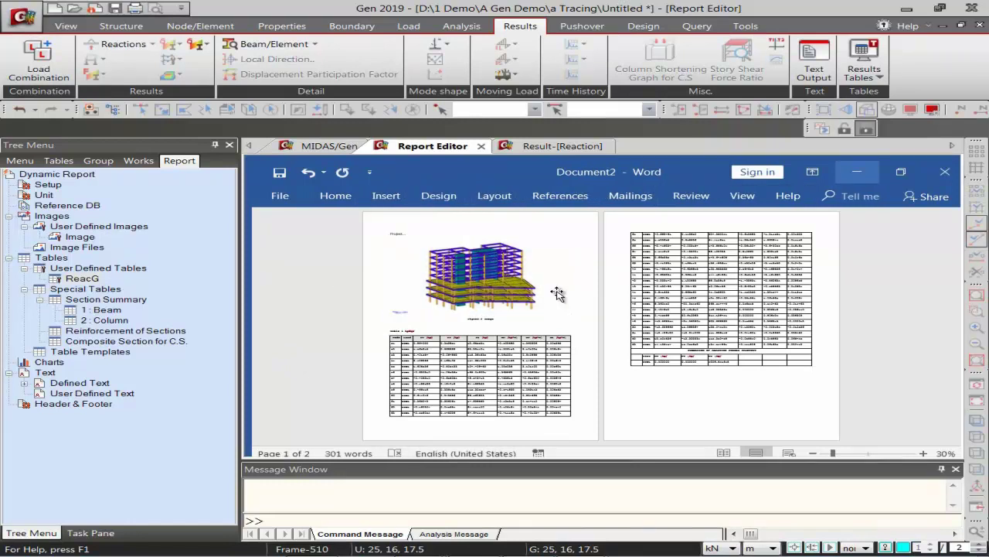
pyautogui.keyDown('ctrl'); pyautogui.scroll(3, 494, 399); pyautogui.keyUp('ctrl')
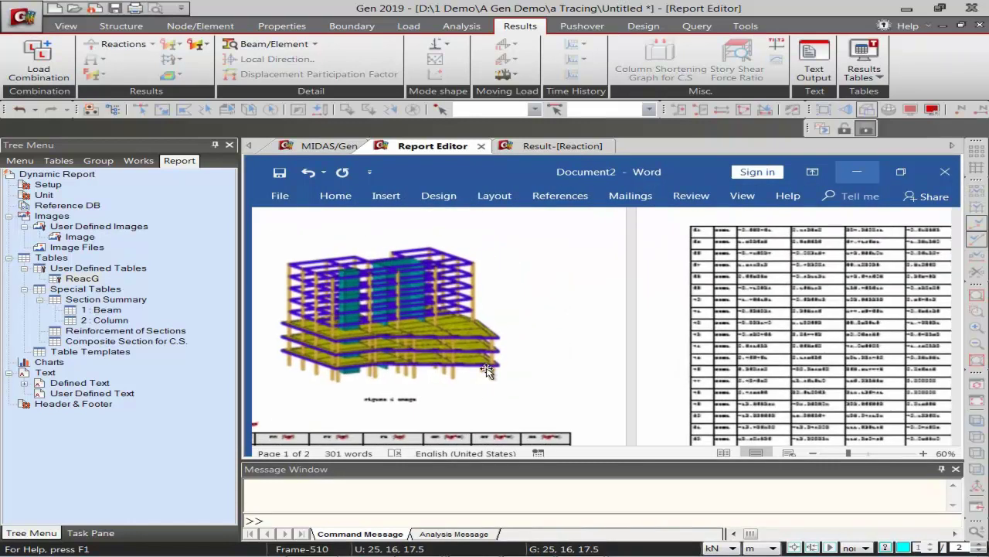
pyautogui.scroll(-3, 569, 292)
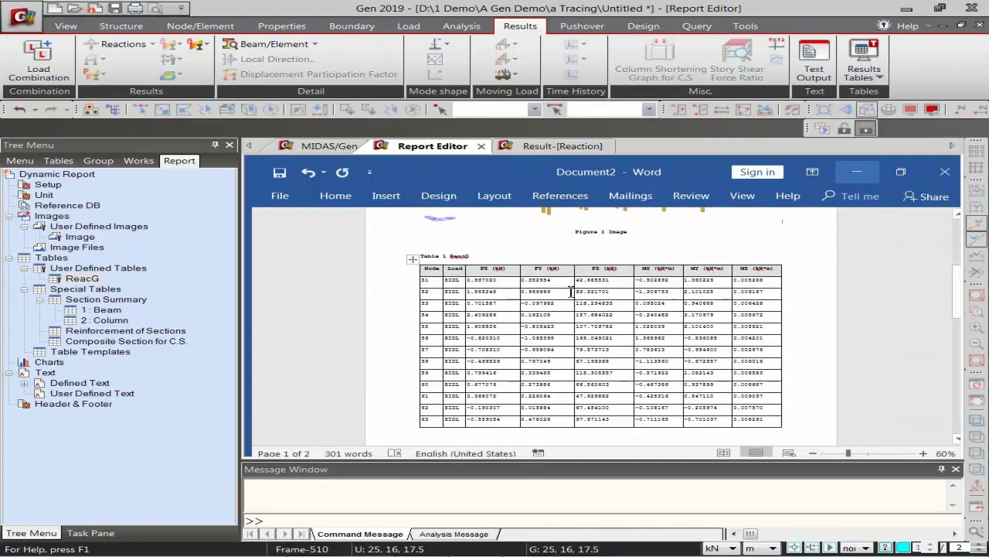
pyautogui.click(477, 288)
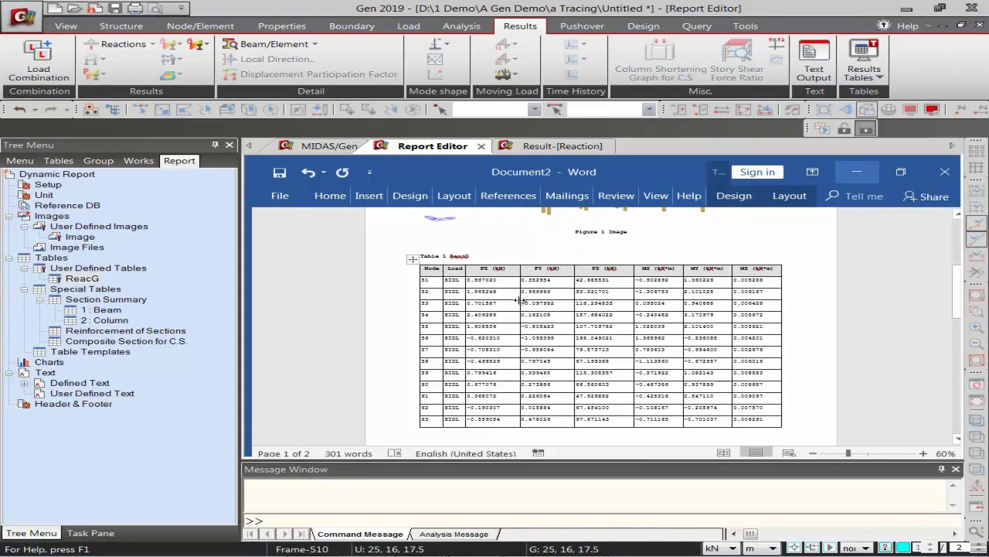
pyautogui.moveTo(475, 281); pyautogui.dragTo(461, 287)
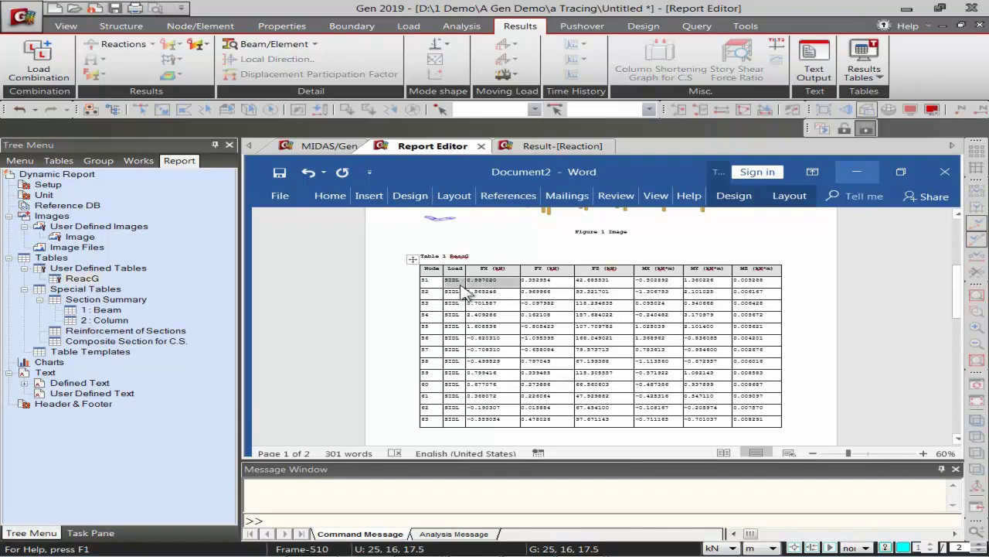
pyautogui.scroll(-5, 587, 332)
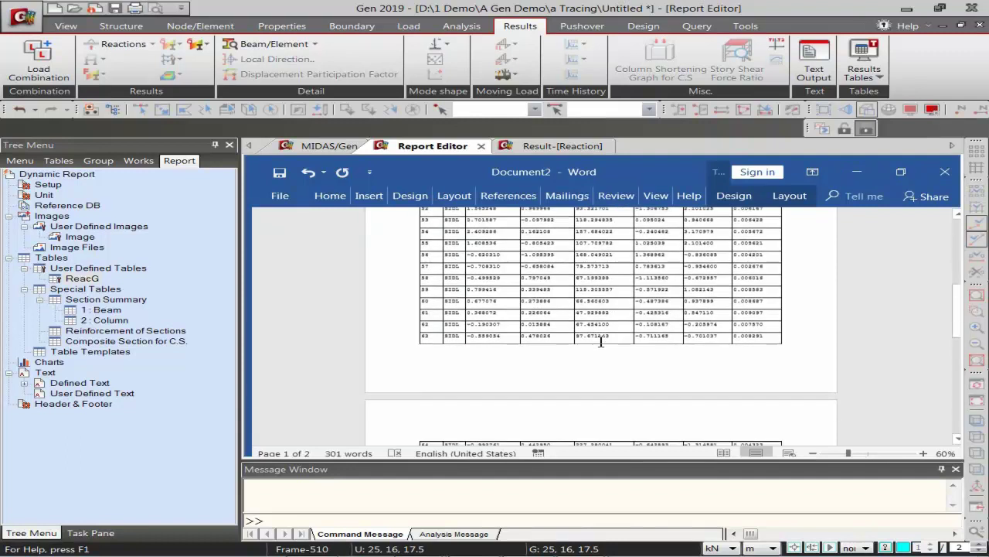
pyautogui.scroll(-3, 589, 329)
pyautogui.scroll(6, 587, 317)
pyautogui.scroll(10, 585, 311)
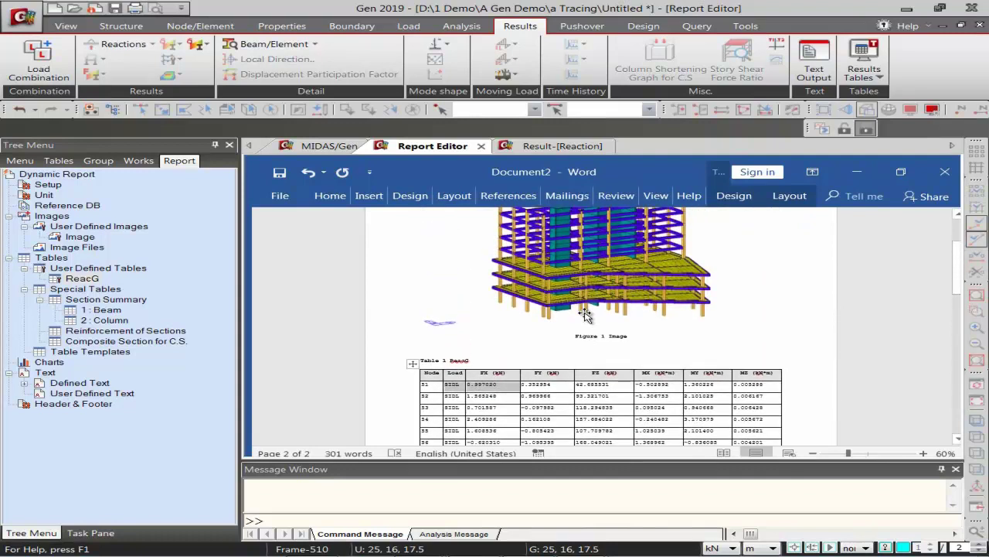
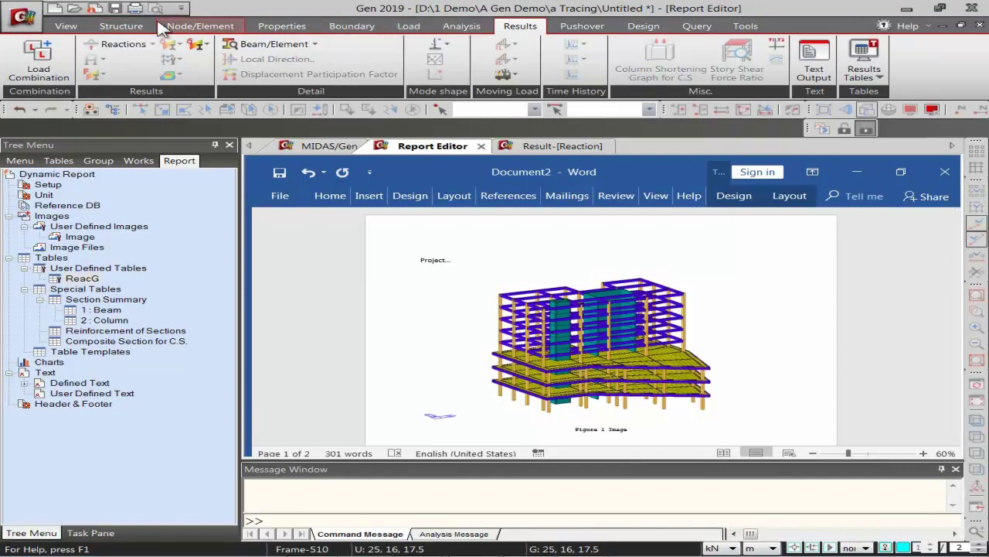
# Delete the four upper-storey columns at the model's outer right corner, accept the loss of the analysis results, and rerun the analysis
pyautogui.click(315, 147)
pyautogui.click(142, 110)
pyautogui.click(769, 222)
pyautogui.click(772, 242)
pyautogui.click(773, 266)
pyautogui.click(773, 295)
pyautogui.press('Delete')
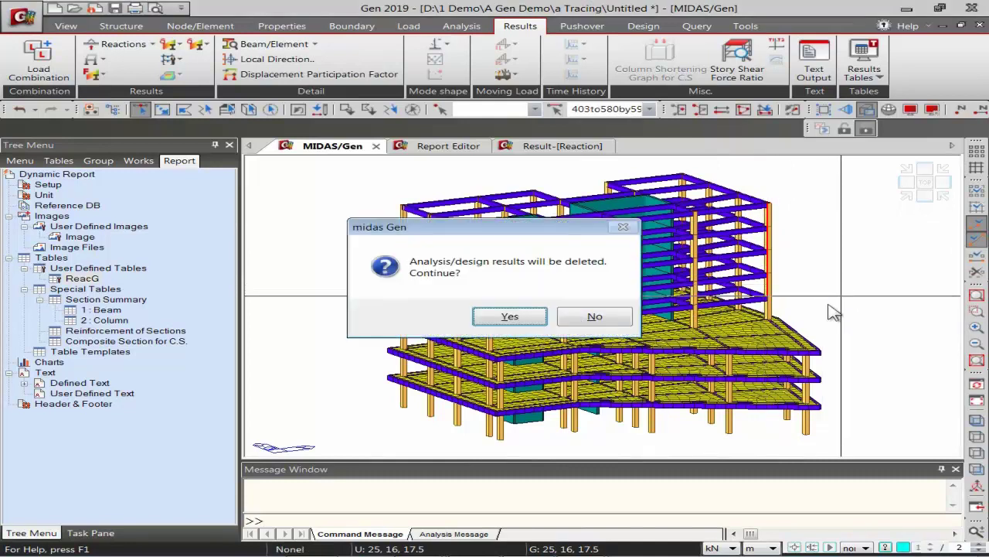
pyautogui.click(510, 317)
pyautogui.click(824, 130)
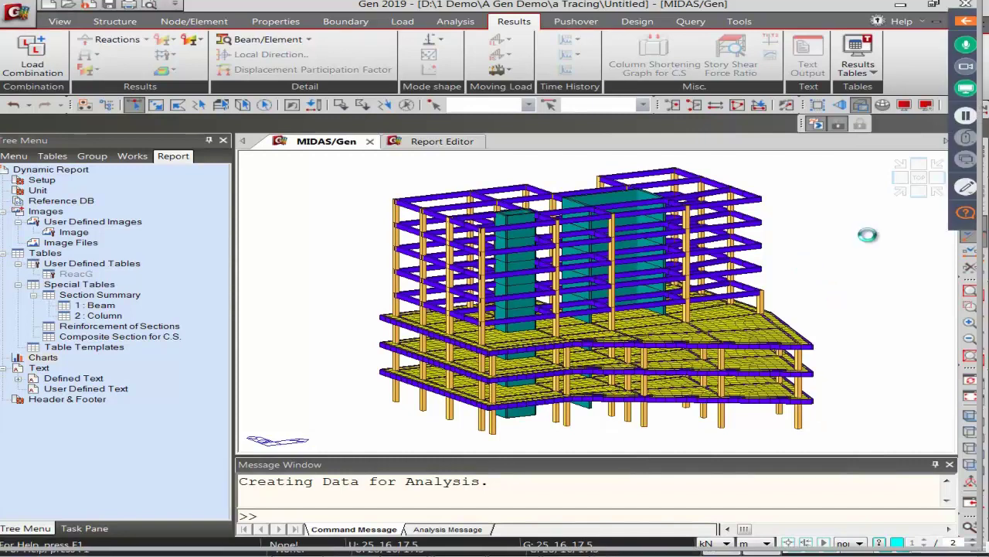
pyautogui.moveTo(984, 229)
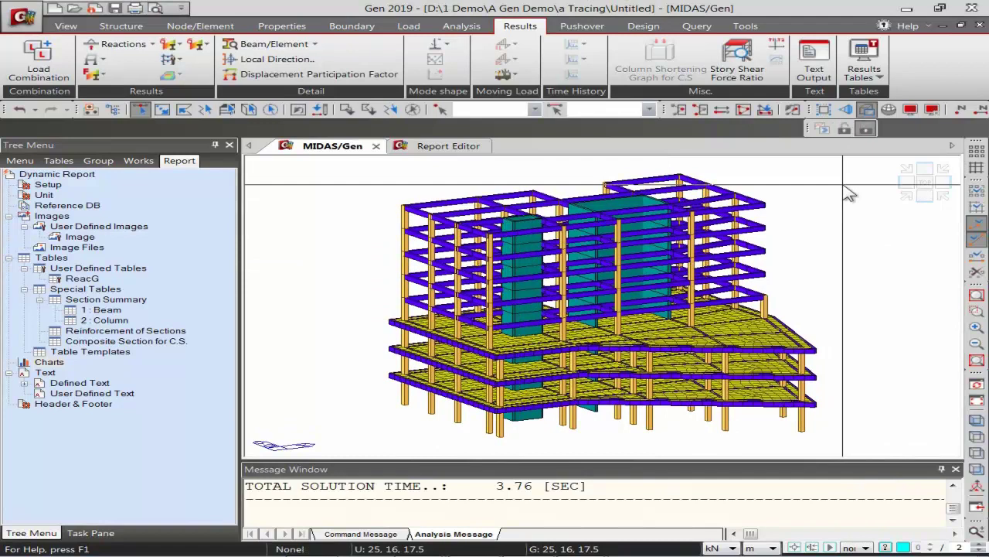
# Select all listed items in the report's Auto Regeneration List and regenerate them from the new analysis
pyautogui.click(454, 149)
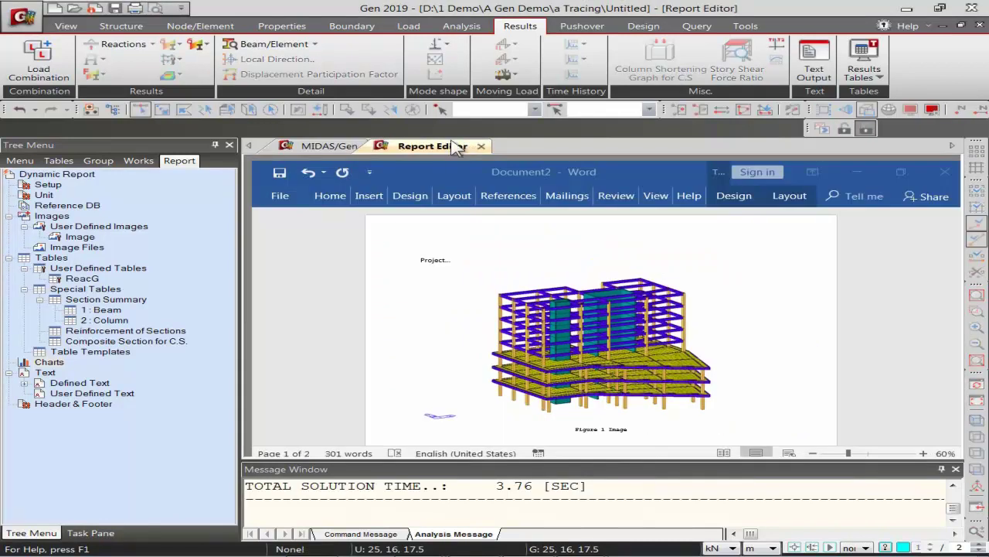
pyautogui.click(745, 26)
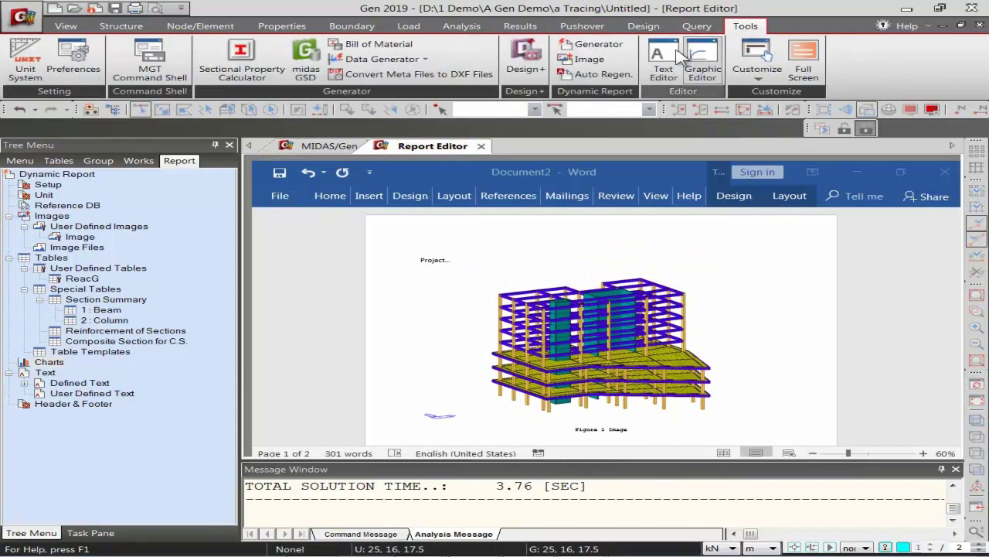
pyautogui.click(596, 74)
pyautogui.click(115, 355)
pyautogui.click(122, 65)
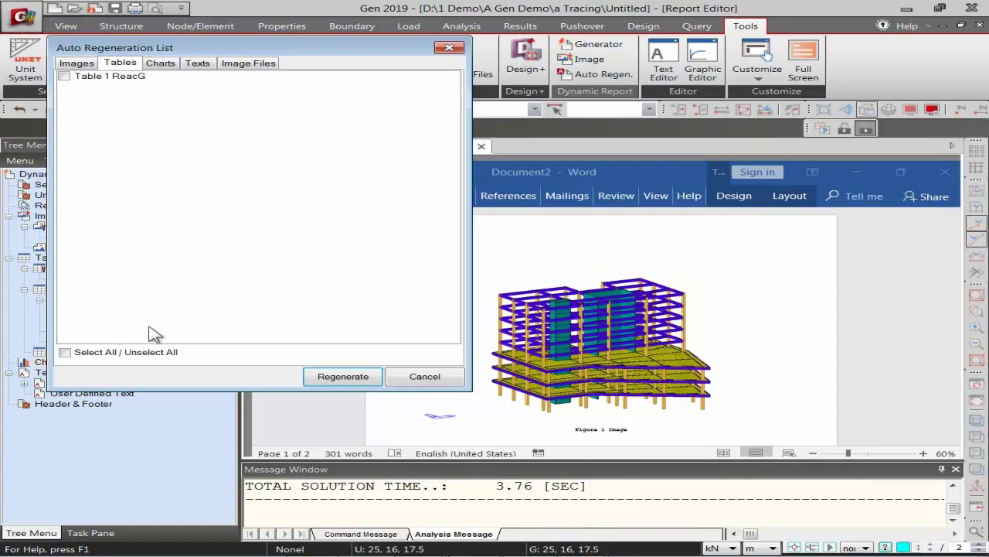
pyautogui.click(160, 63)
pyautogui.click(197, 63)
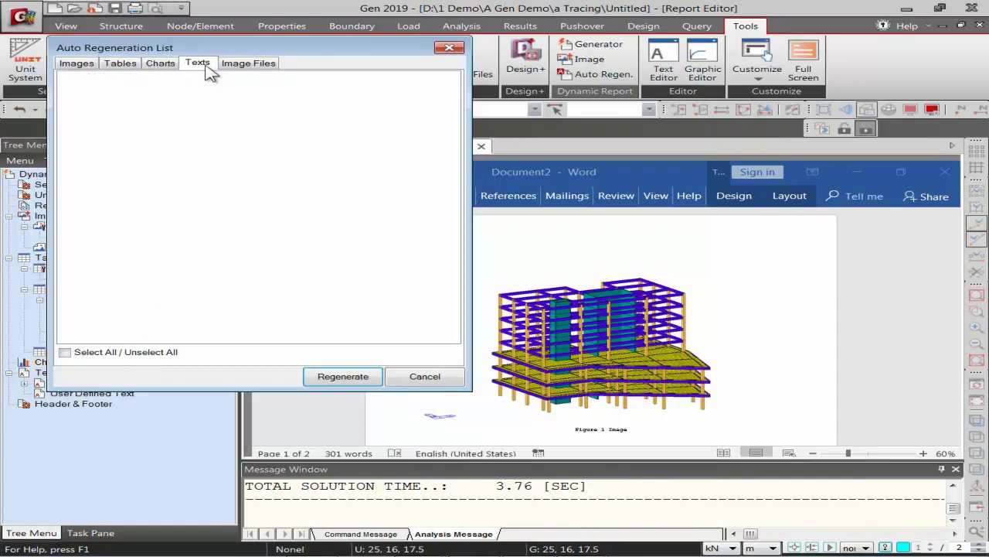
pyautogui.click(248, 63)
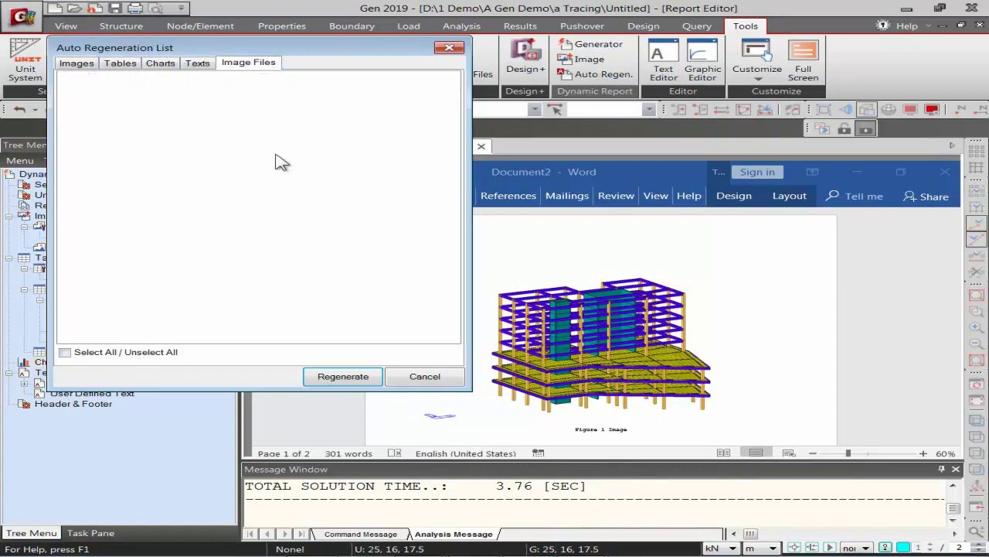
pyautogui.click(344, 377)
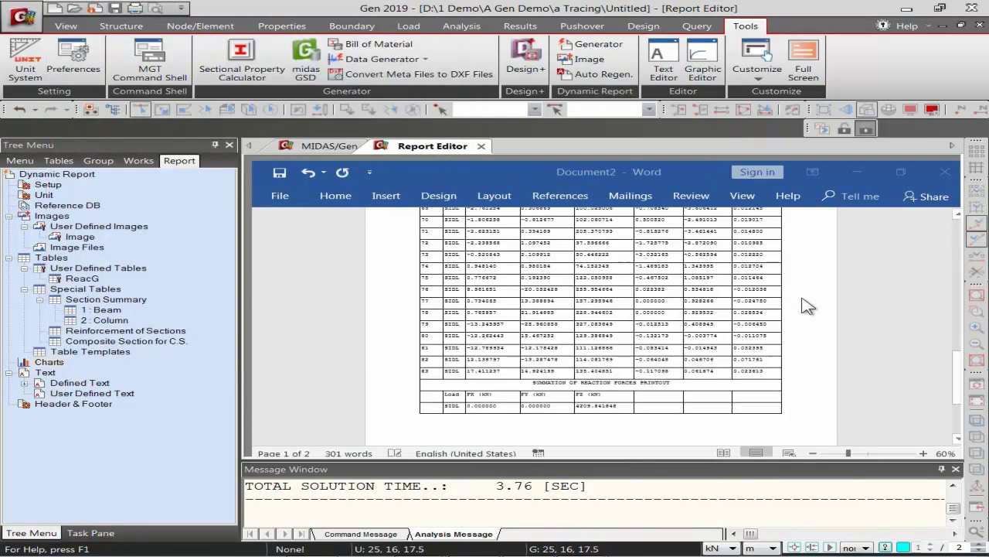
# Examine the regenerated building image and reaction table in the report, at 100% zoom and with both pages at 40%
pyautogui.moveTo(959, 369); pyautogui.dragTo(958, 236)
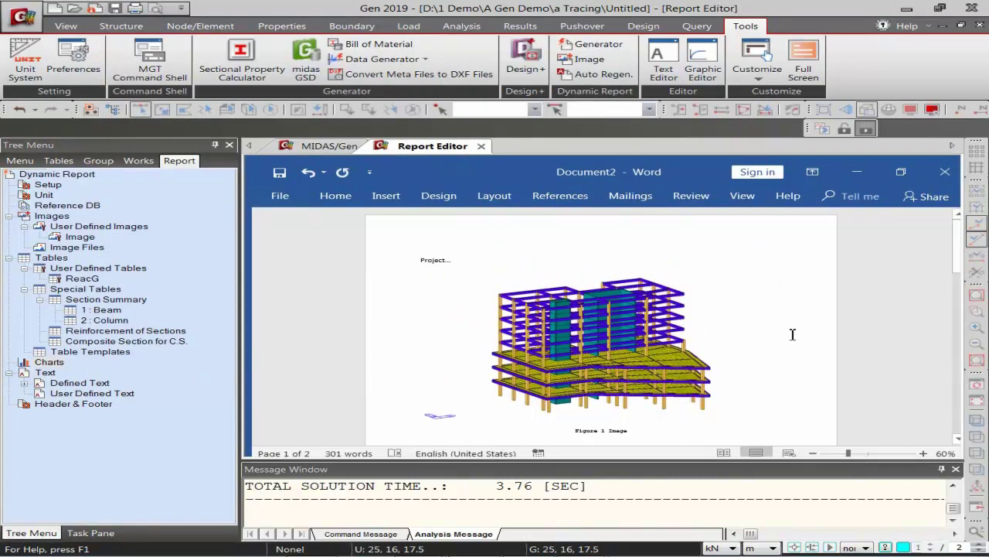
pyautogui.keyDown('ctrl'); pyautogui.scroll(4, 793, 334); pyautogui.keyUp('ctrl')
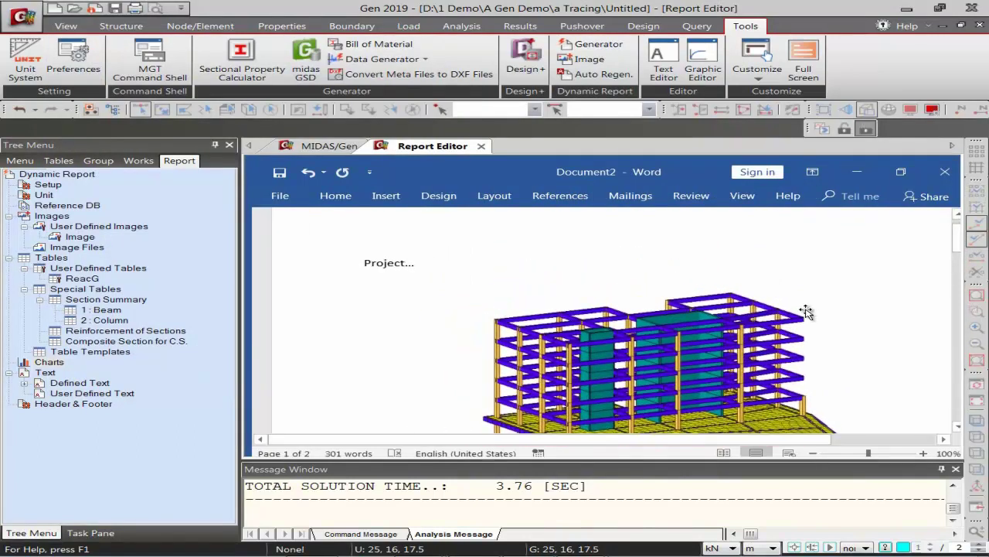
pyautogui.scroll(-5, 806, 311)
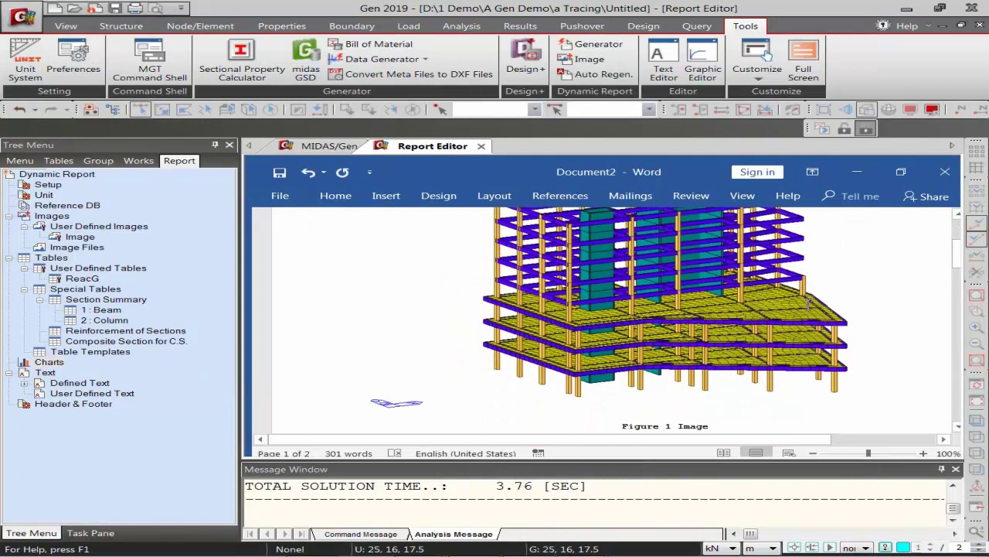
pyautogui.scroll(-6, 809, 304)
pyautogui.scroll(3, 630, 308)
pyautogui.scroll(-7, 630, 306)
pyautogui.scroll(-6, 630, 305)
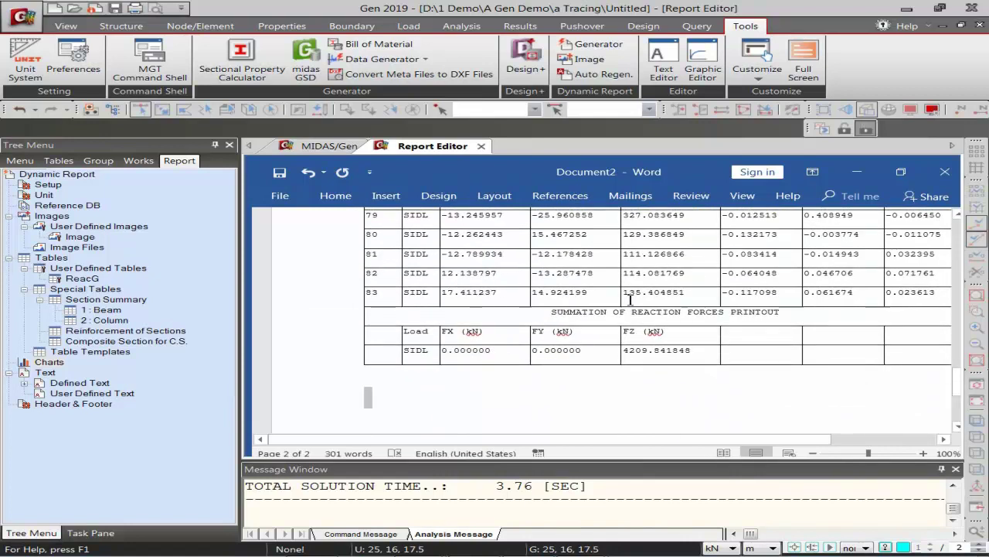
pyautogui.keyDown('ctrl'); pyautogui.scroll(-6, 630, 300); pyautogui.keyUp('ctrl')
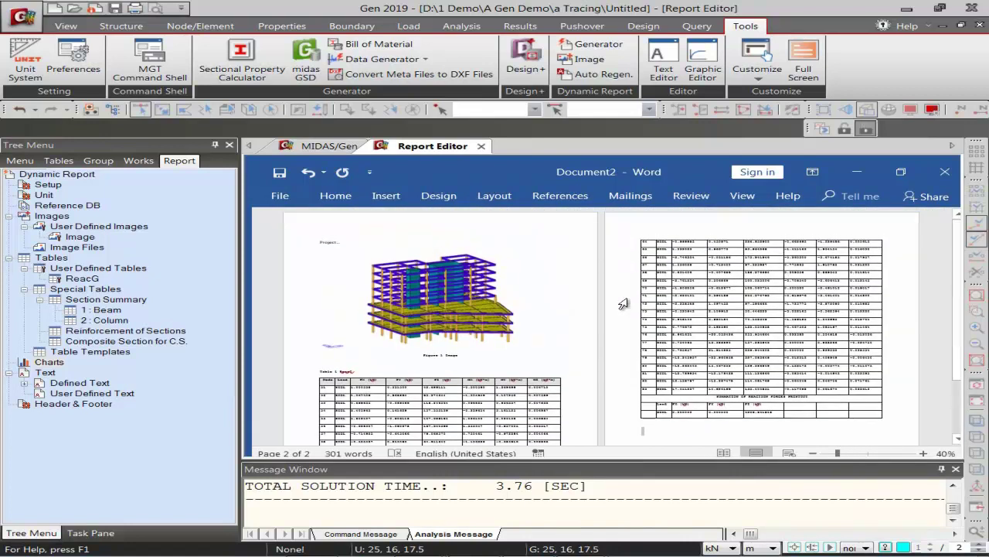
pyautogui.scroll(-3, 624, 303)
pyautogui.scroll(2, 623, 303)
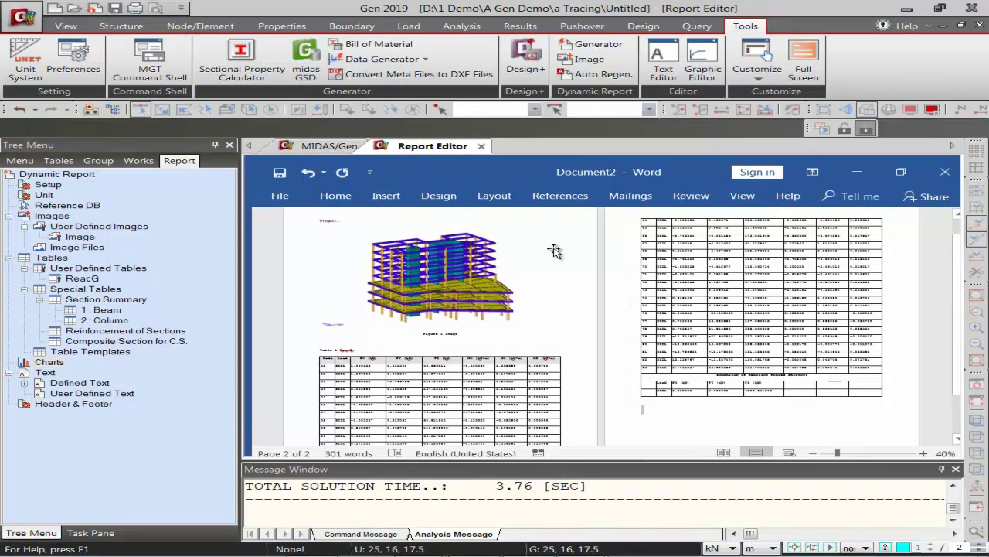
# Return to the model and undo the deletion of the upper corner columns
pyautogui.click(292, 149)
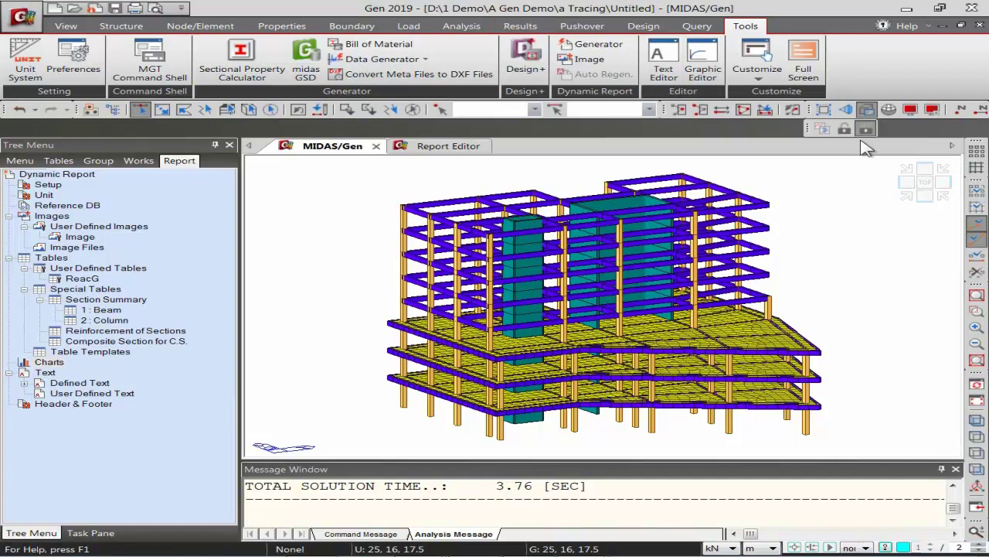
pyautogui.click(26, 110)
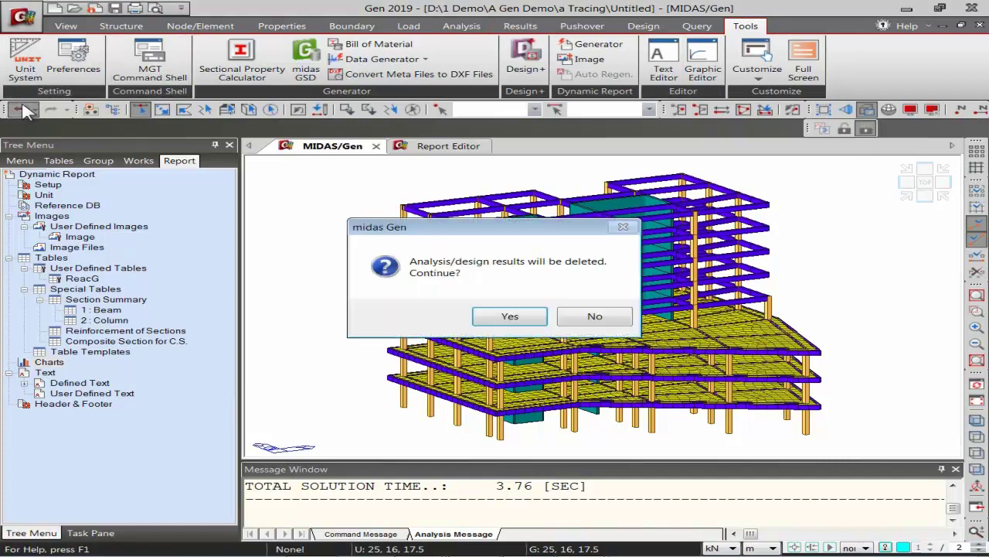
# Confirm deleting the existing analysis and design results, and rerun the structural analysis
pyautogui.click(499, 313)
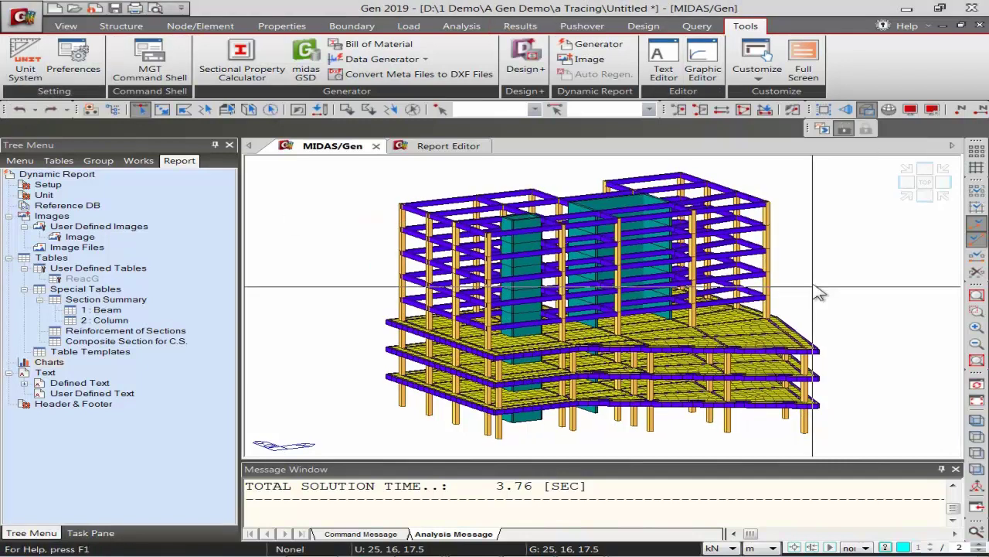
pyautogui.click(821, 129)
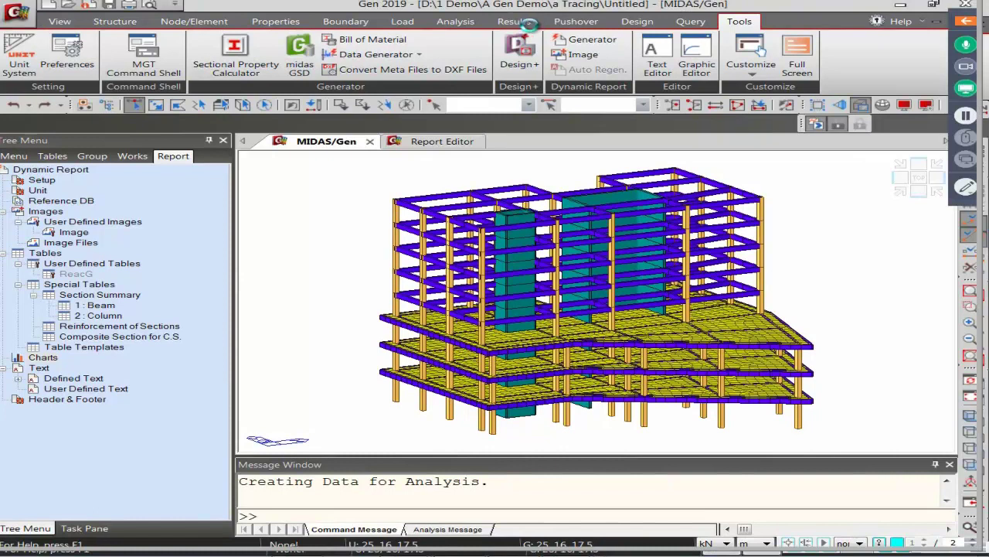
# Enable automatic calculation of effective length factors in the frame definition, keeping both directions braced and the design type 3-D
pyautogui.click(650, 25)
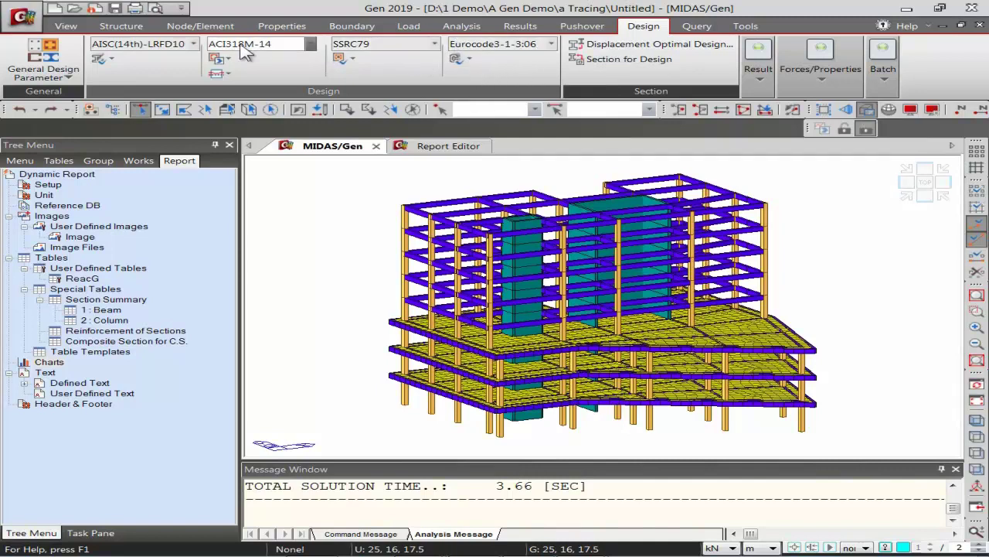
pyautogui.click(42, 77)
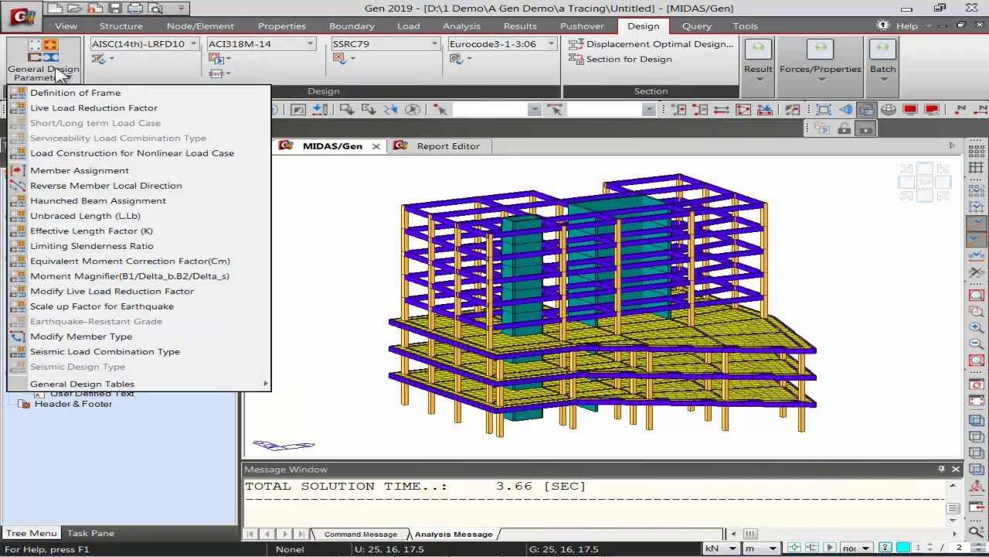
pyautogui.click(66, 94)
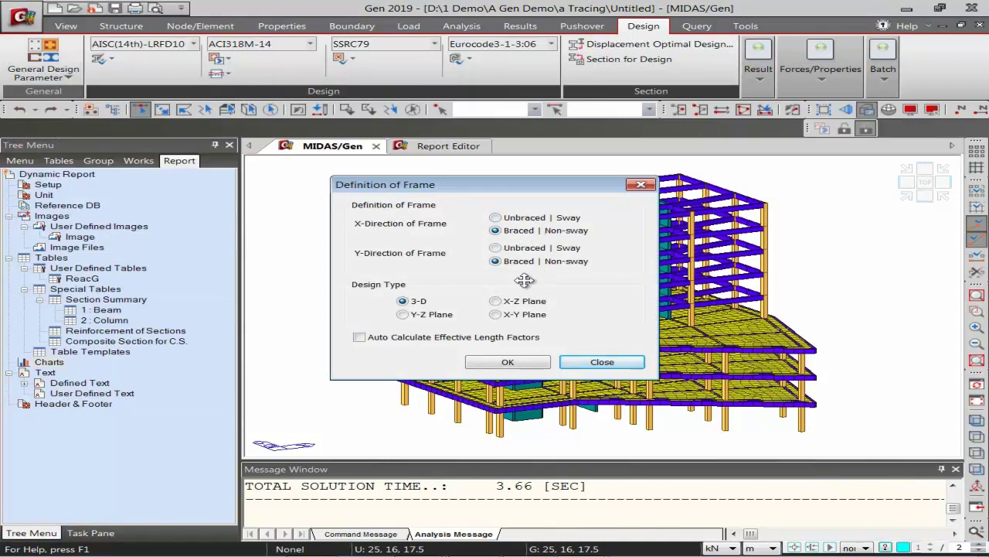
pyautogui.click(359, 337)
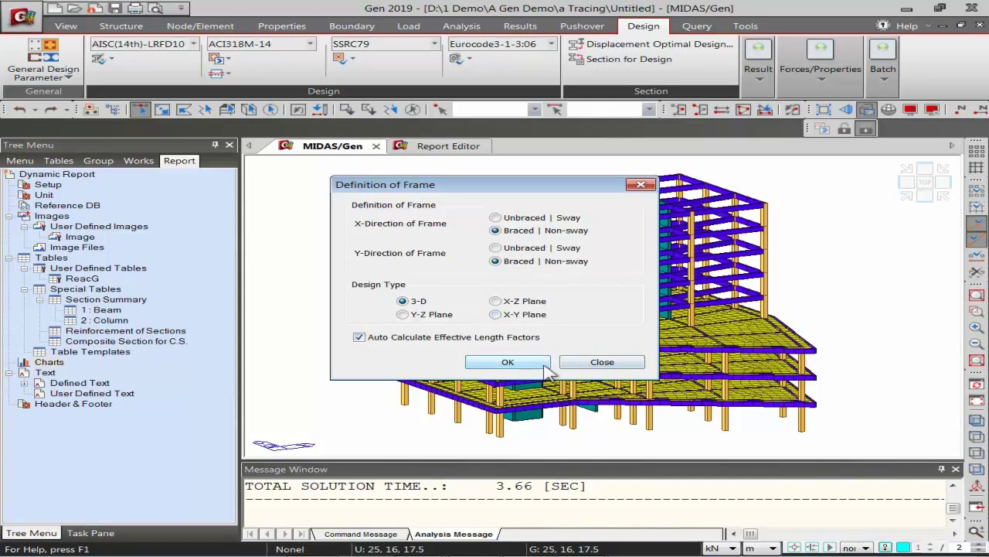
pyautogui.click(508, 362)
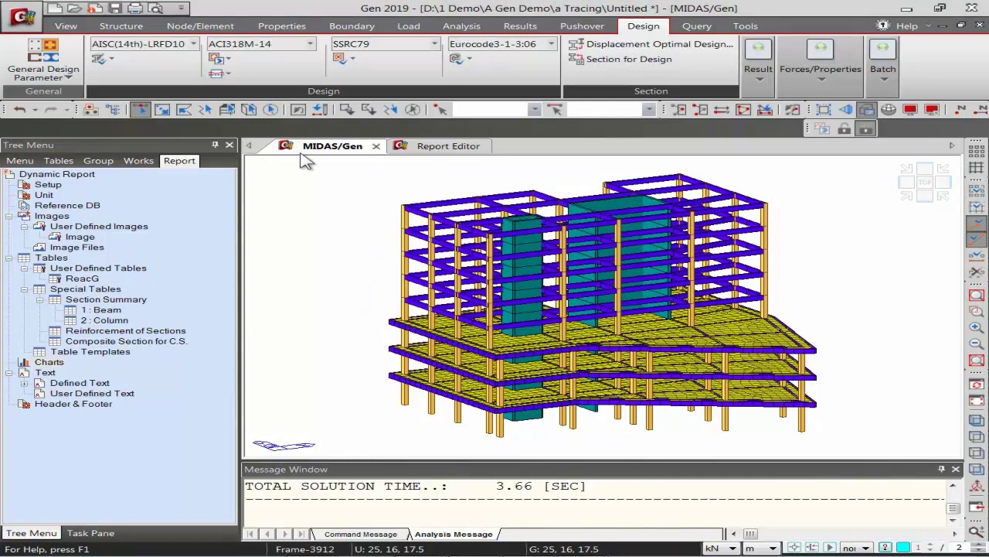
# Confirm ACI318M-14 as the concrete design code with a beam moment redistribution factor of 1
pyautogui.click(220, 60)
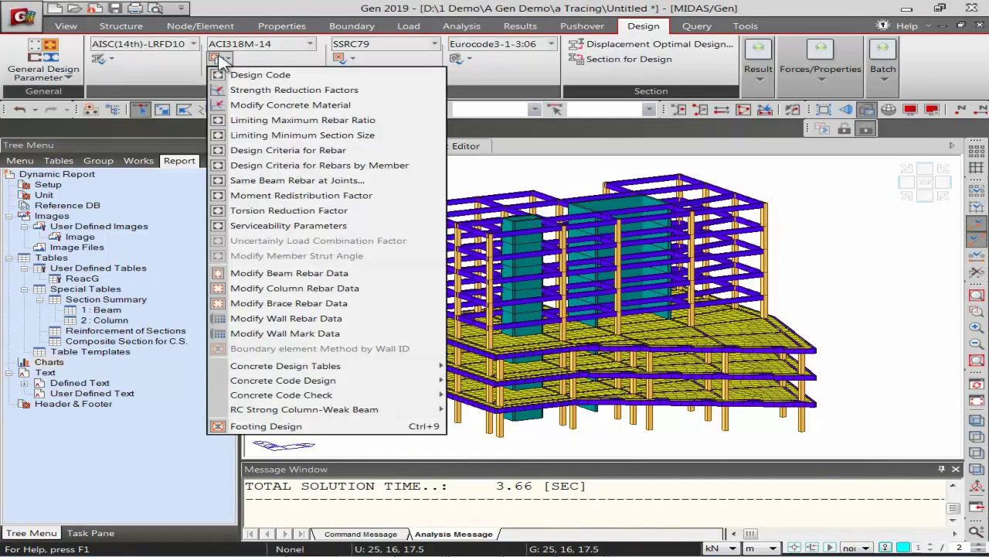
pyautogui.click(238, 73)
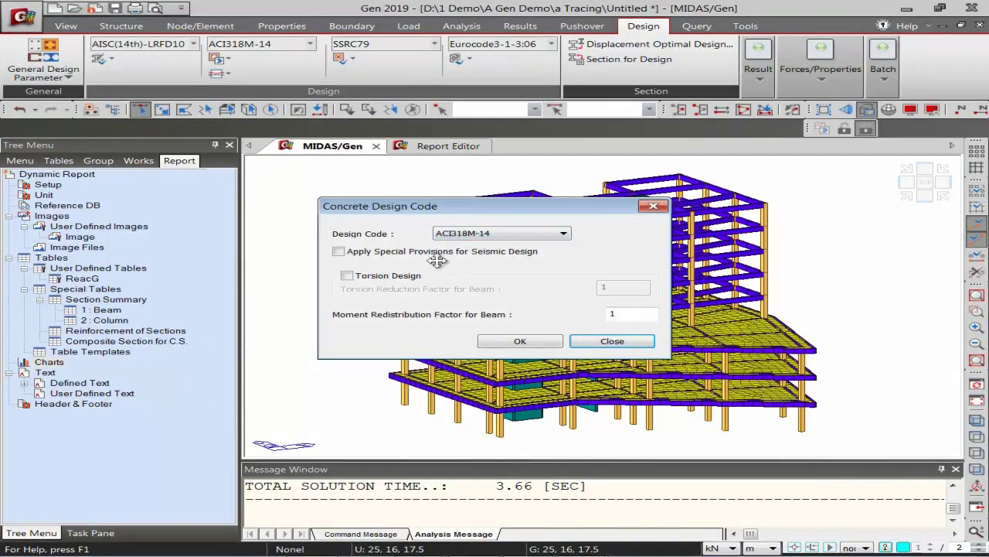
pyautogui.click(519, 341)
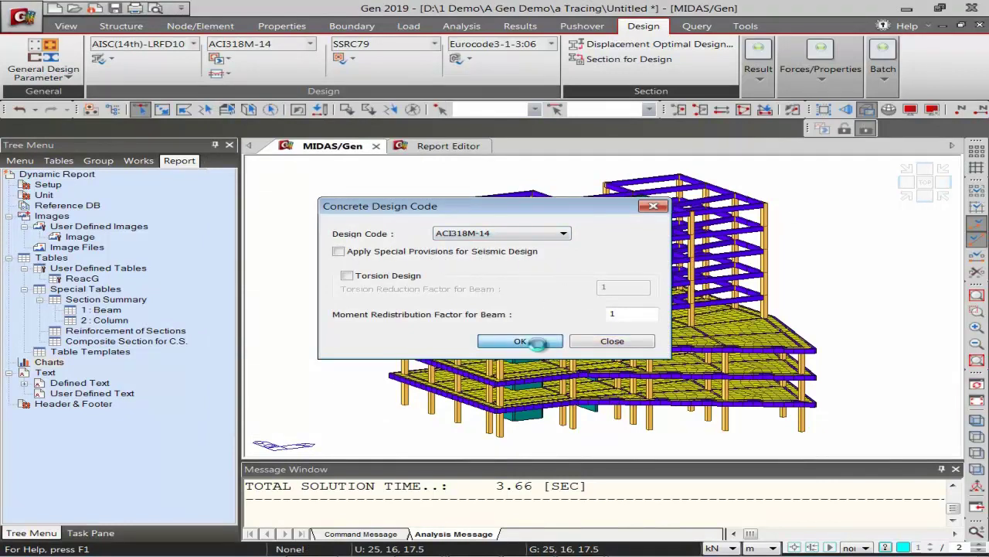
# Assign ASTM(RC) rebar to the Grade C4000 concrete material, with Grade 60 for both main rebar and sub-rebar
pyautogui.click(220, 59)
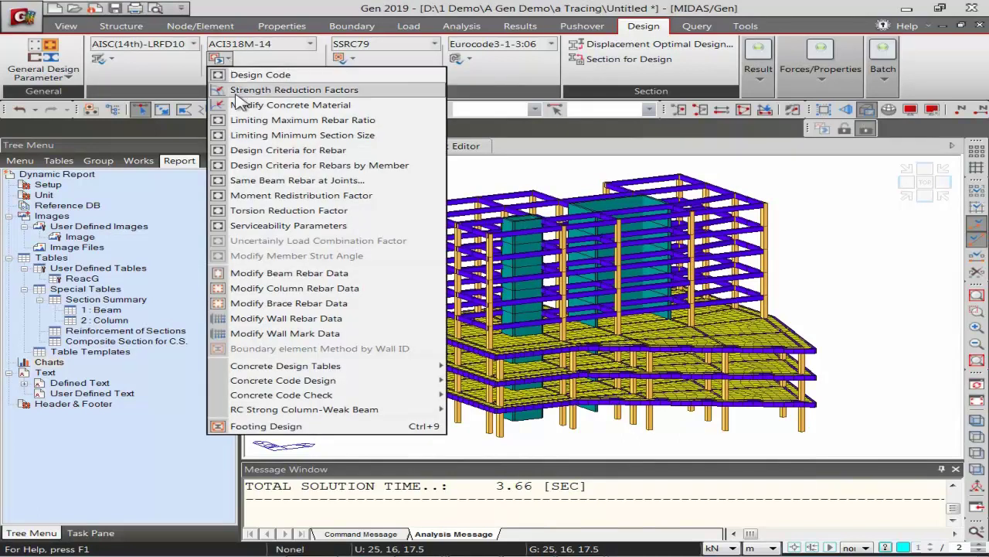
pyautogui.click(289, 105)
pyautogui.click(347, 189)
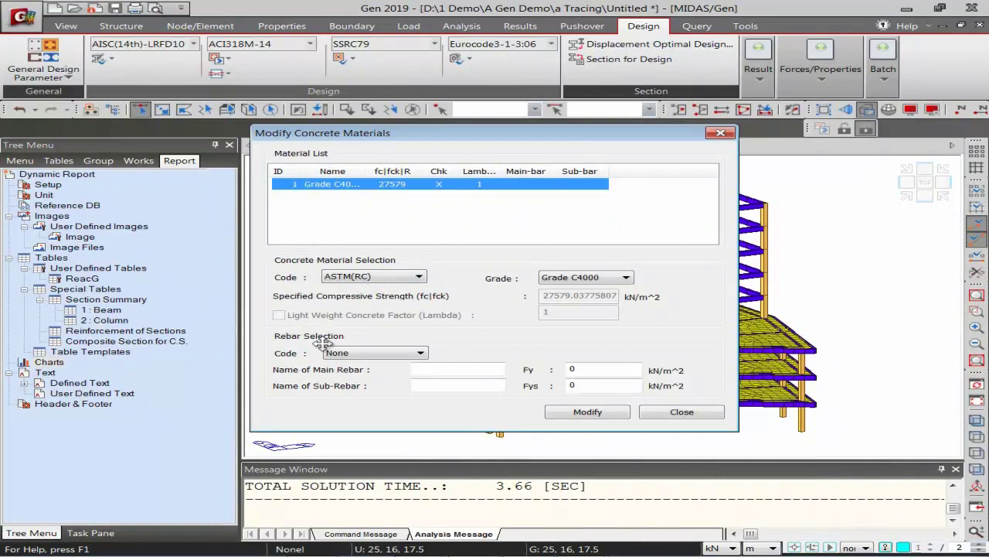
pyautogui.click(369, 355)
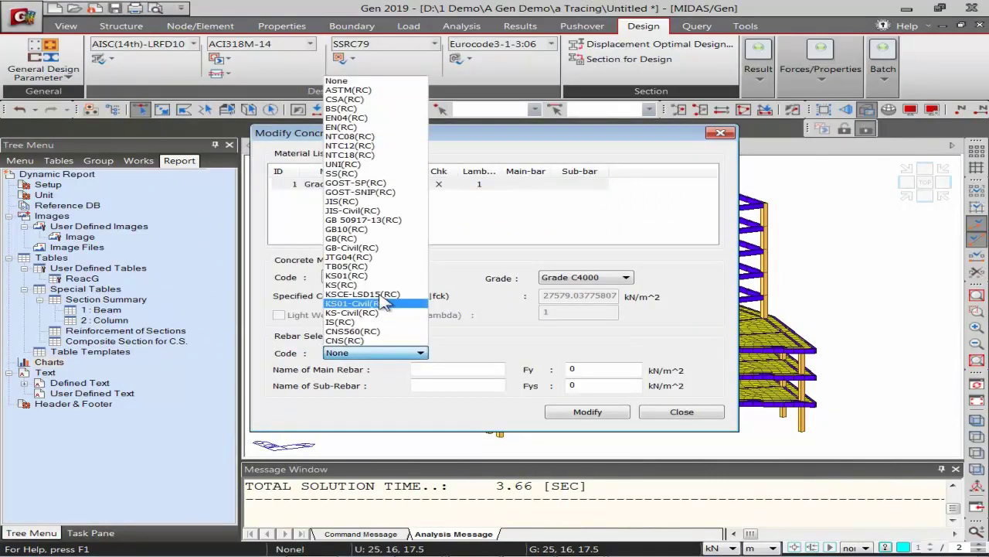
pyautogui.click(357, 93)
pyautogui.click(473, 369)
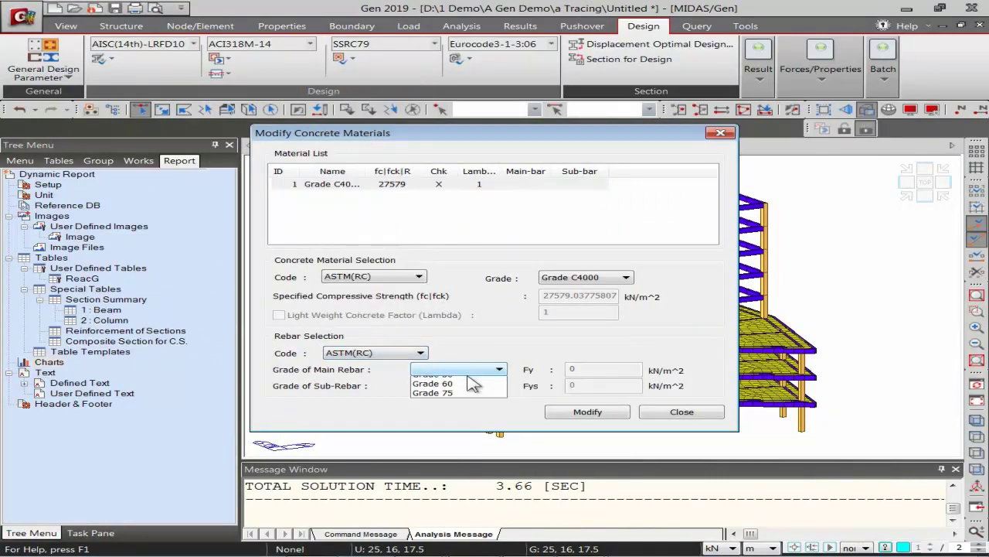
pyautogui.click(473, 393)
pyautogui.click(468, 387)
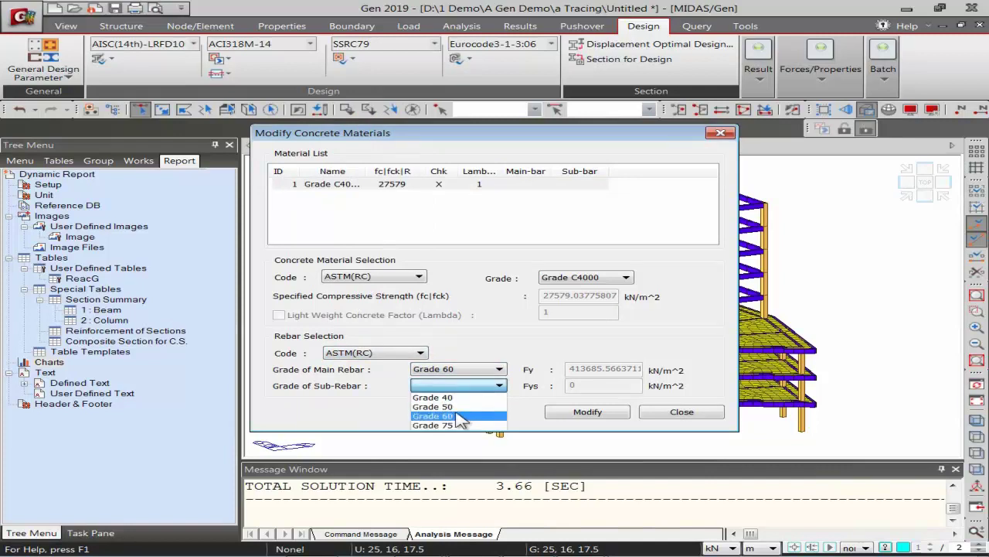
pyautogui.click(463, 415)
pyautogui.click(585, 419)
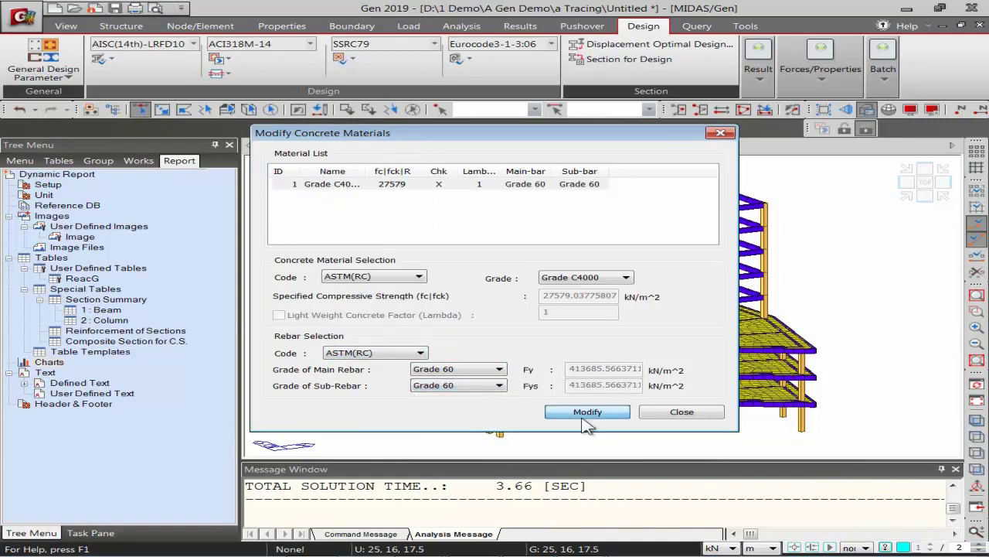
pyautogui.click(662, 411)
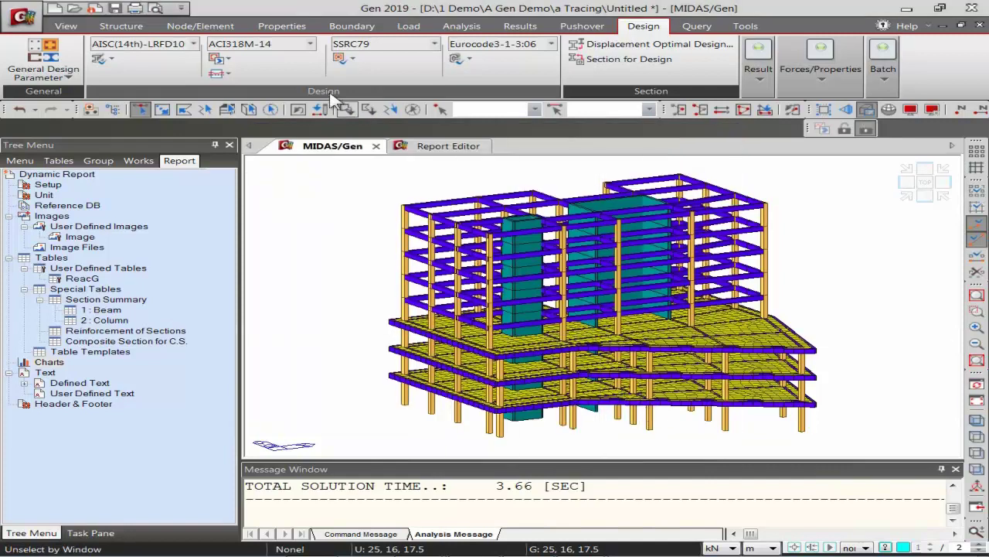
# Review the available concrete design codes without changing the current selection
pyautogui.click(224, 59)
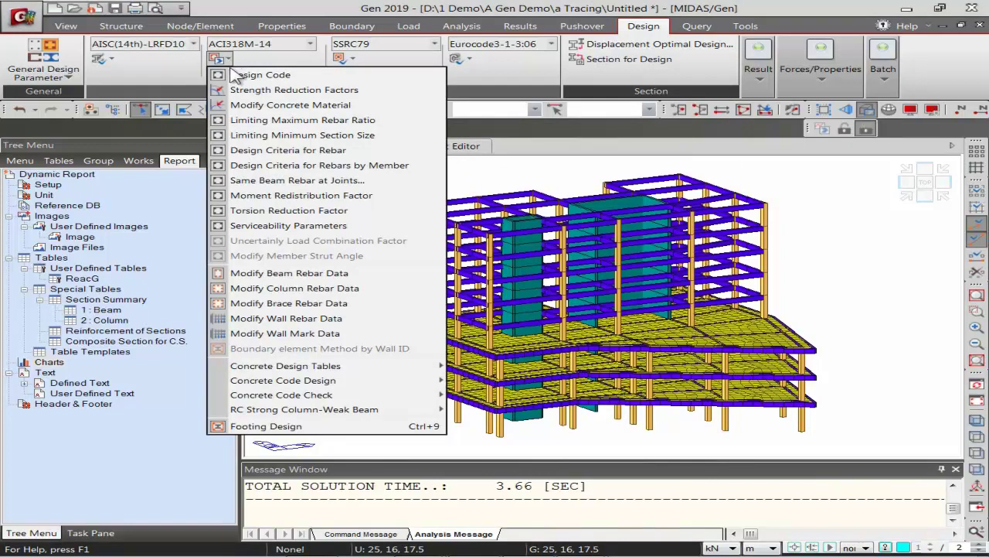
pyautogui.click(240, 74)
pyautogui.click(499, 235)
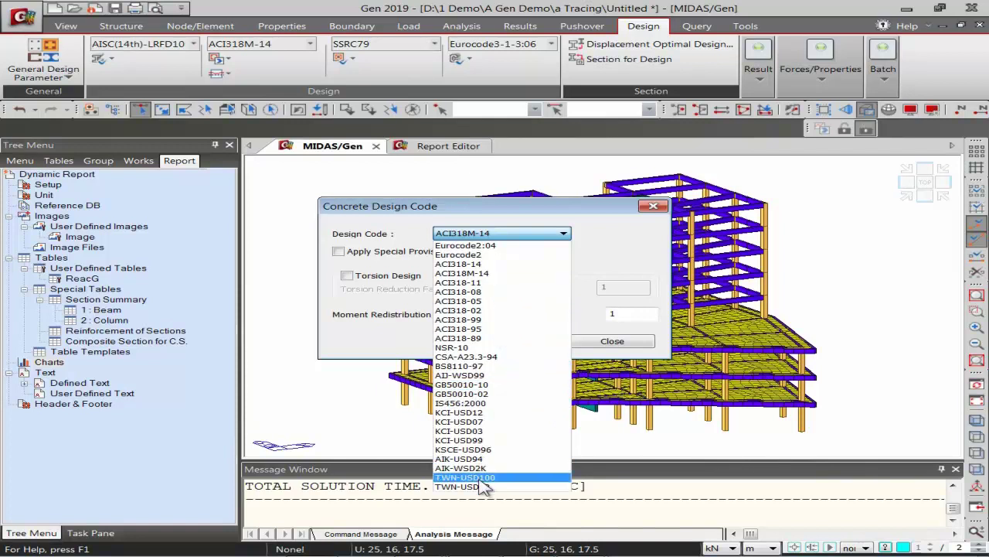
pyautogui.click(602, 234)
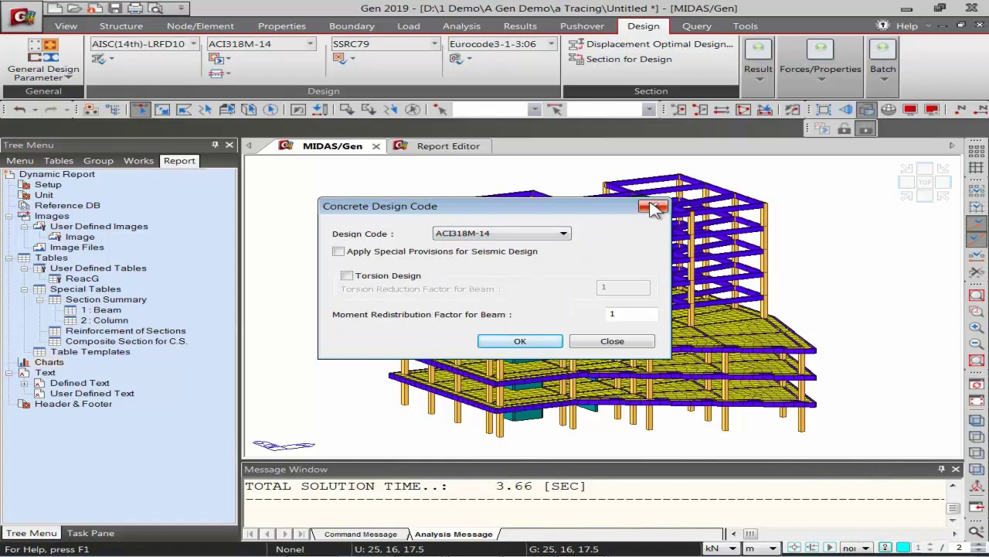
pyautogui.click(654, 208)
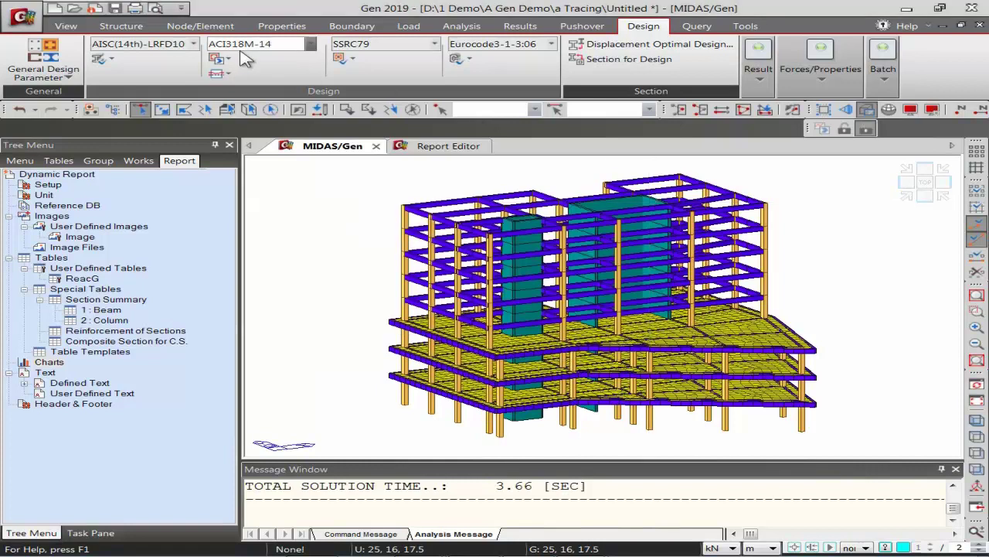
# In the rebar design criteria, set the beam main rebar sizes to P20 and P25
pyautogui.click(218, 59)
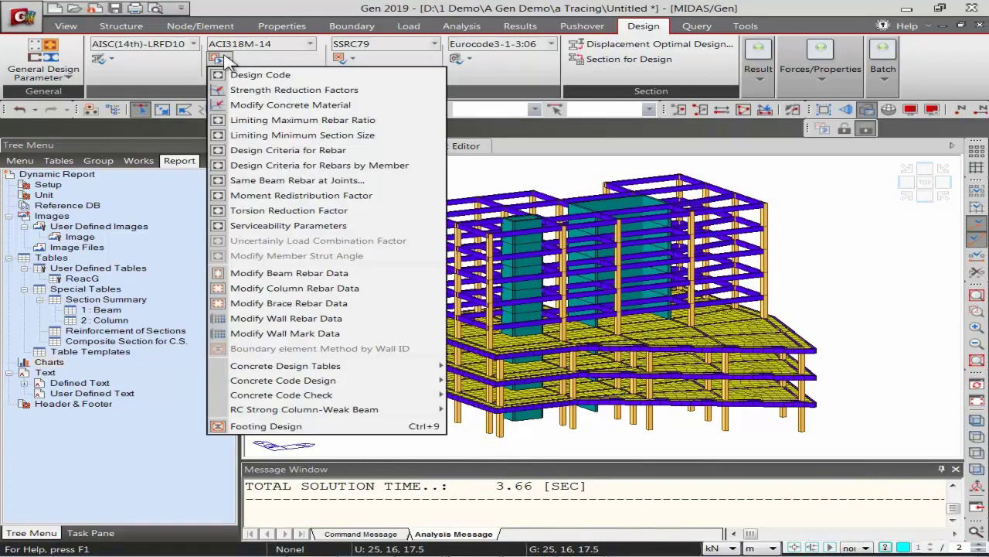
pyautogui.click(251, 151)
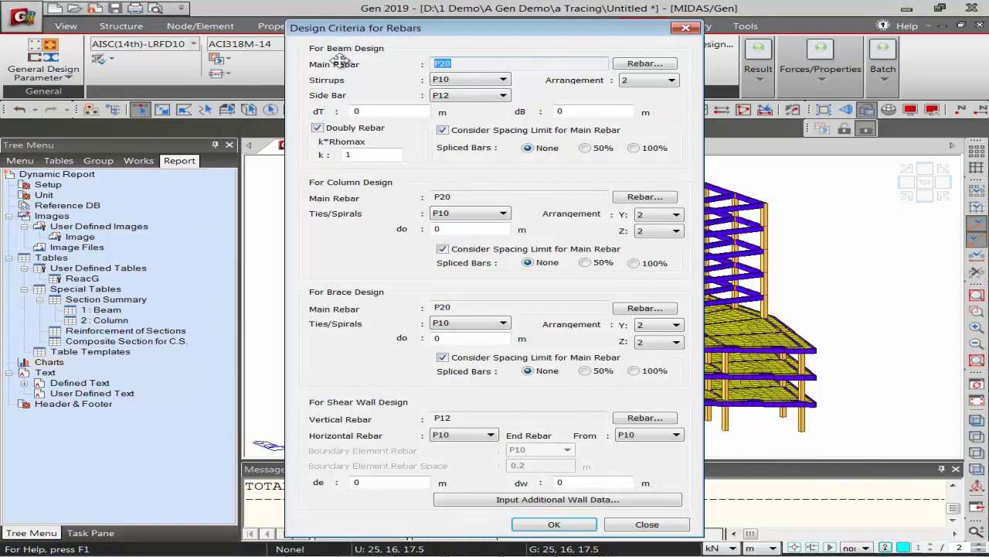
pyautogui.moveTo(403, 34); pyautogui.dragTo(402, 21)
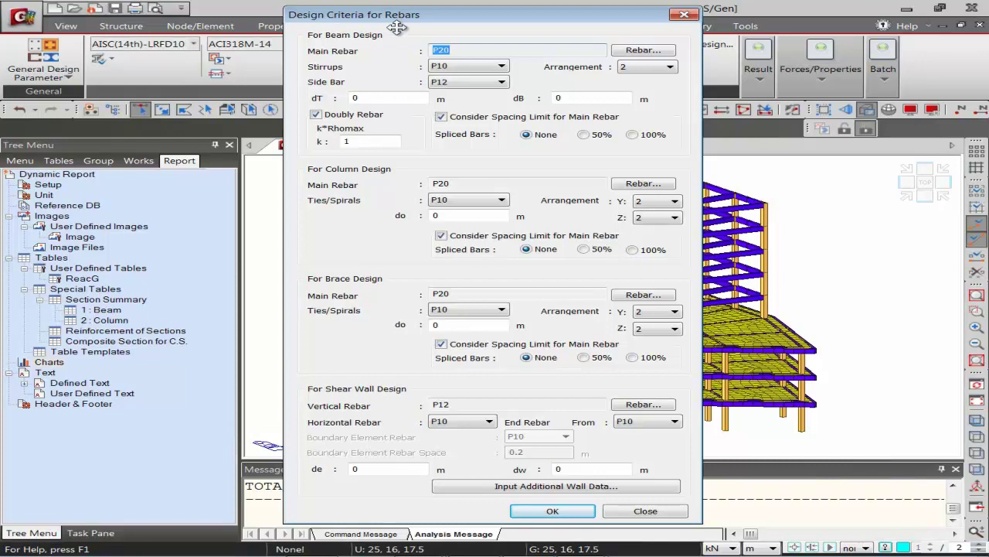
pyautogui.click(640, 49)
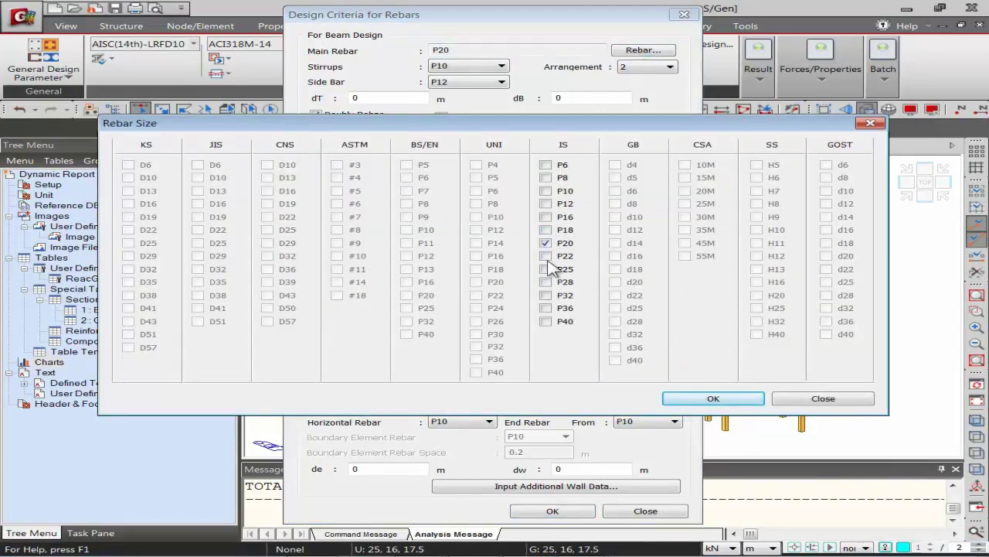
pyautogui.click(546, 256)
pyautogui.click(546, 268)
pyautogui.click(546, 256)
pyautogui.click(696, 398)
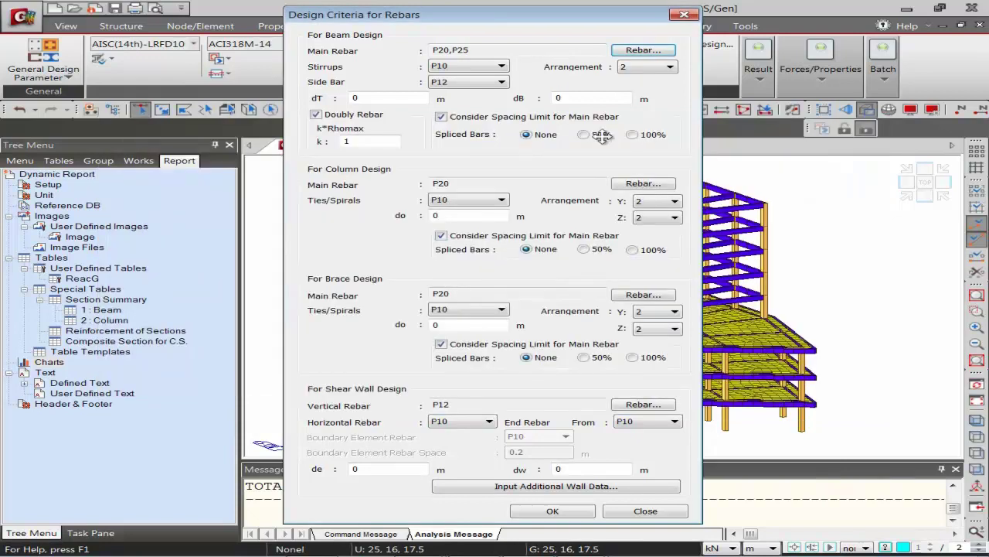
pyautogui.click(379, 98)
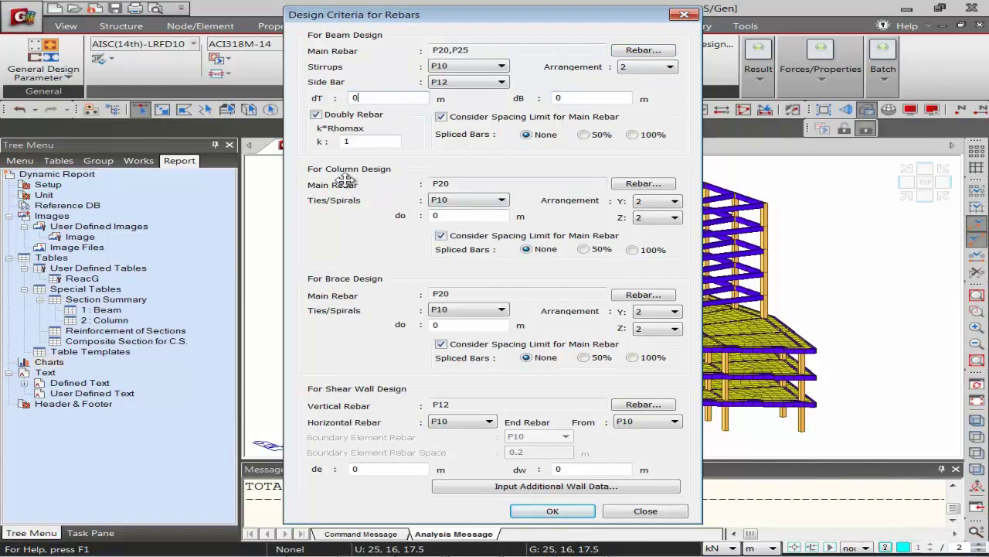
# Add P25 and P32 to the column design's main rebar sizes alongside P20
pyautogui.click(643, 183)
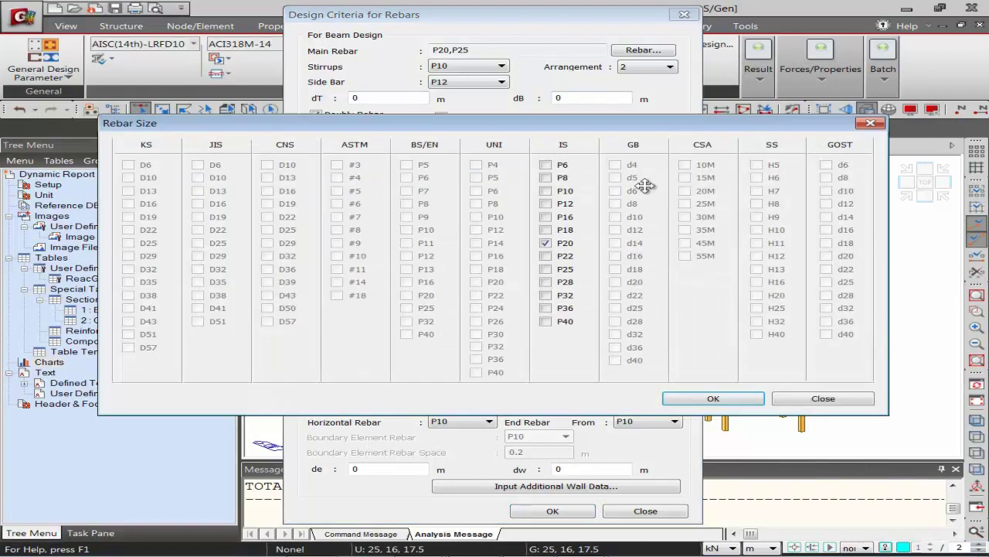
pyautogui.click(546, 270)
pyautogui.click(546, 295)
pyautogui.click(696, 398)
pyautogui.click(464, 218)
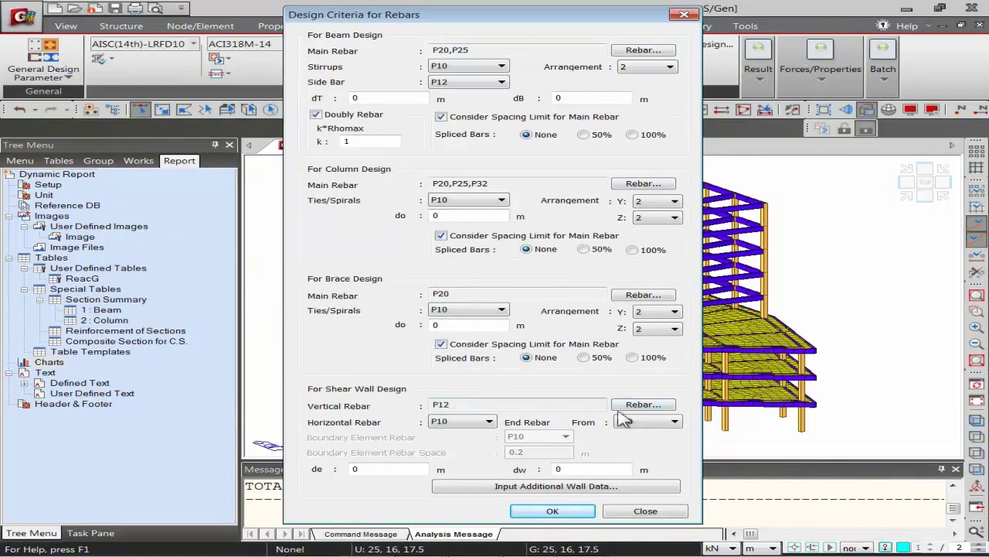
# Add P16 to the shear wall's vertical rebar sizes alongside P12 and apply the rebar design criteria
pyautogui.click(641, 404)
pyautogui.click(547, 218)
pyautogui.click(703, 398)
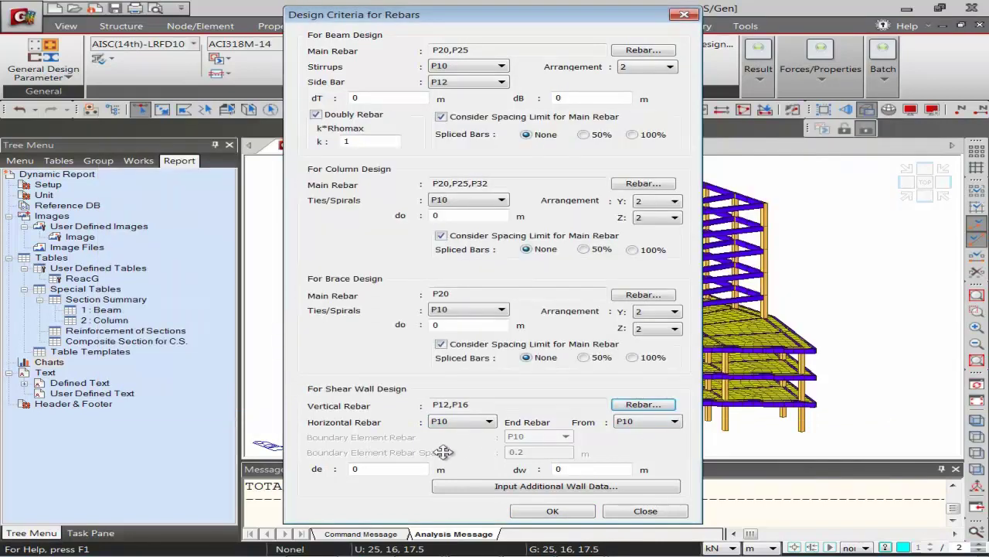
pyautogui.click(571, 511)
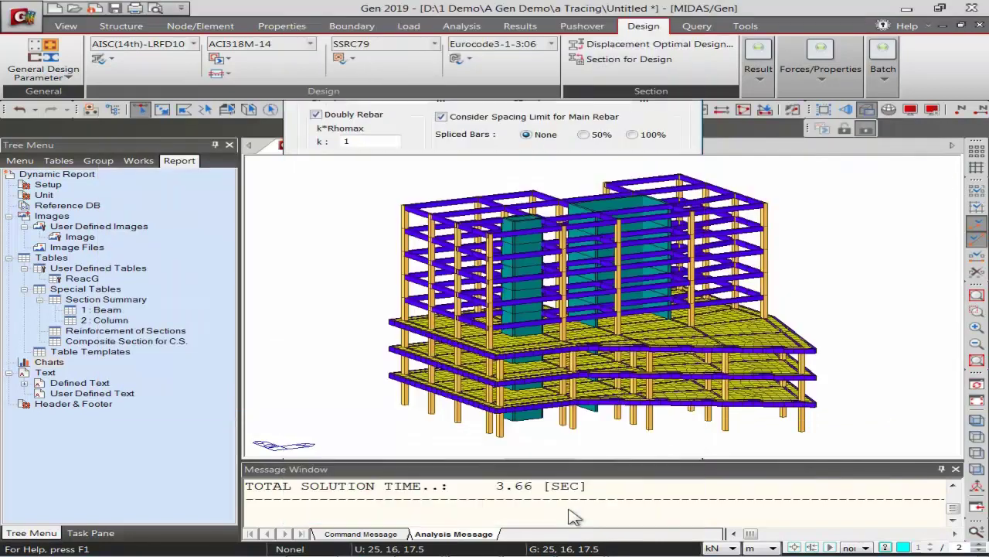
pyautogui.click(221, 62)
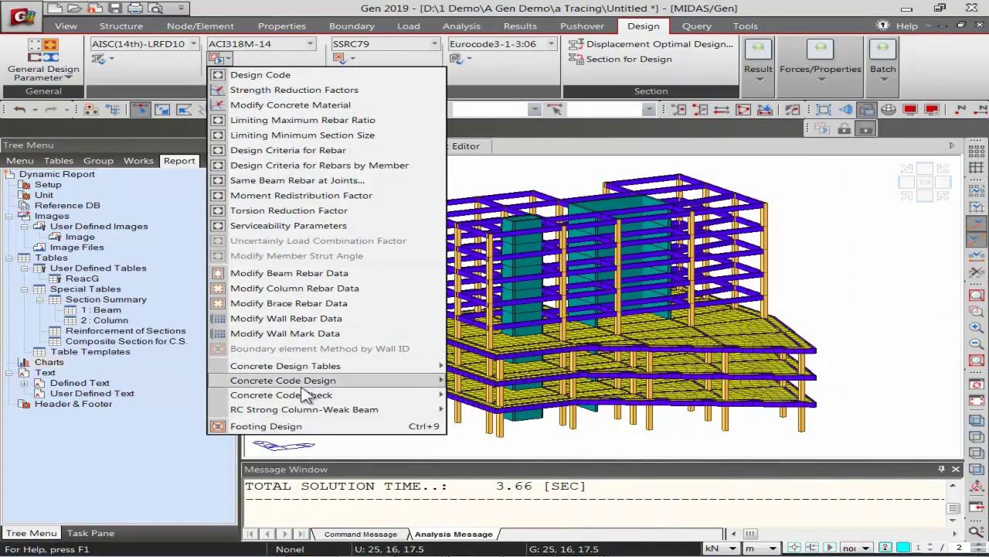
pyautogui.moveTo(303, 386)
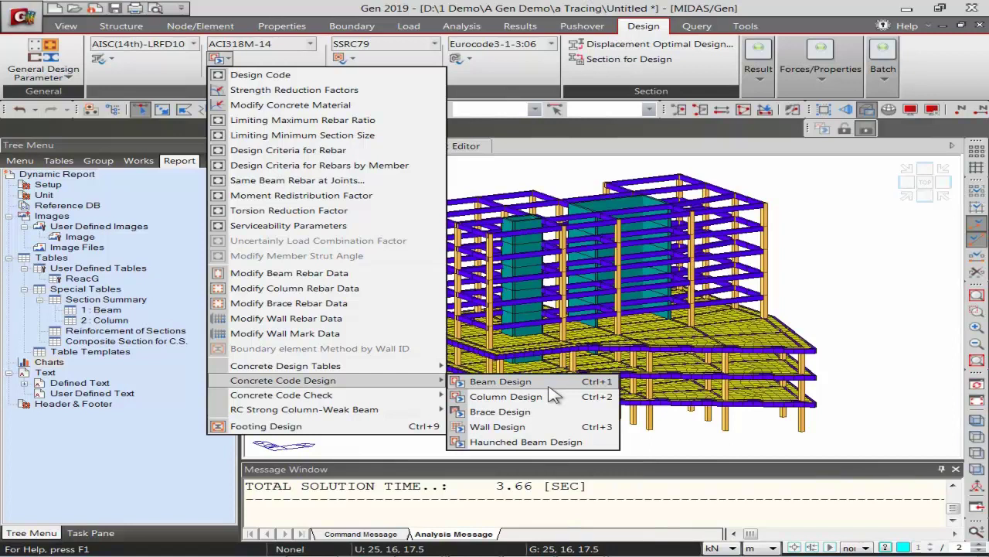
pyautogui.click(902, 201)
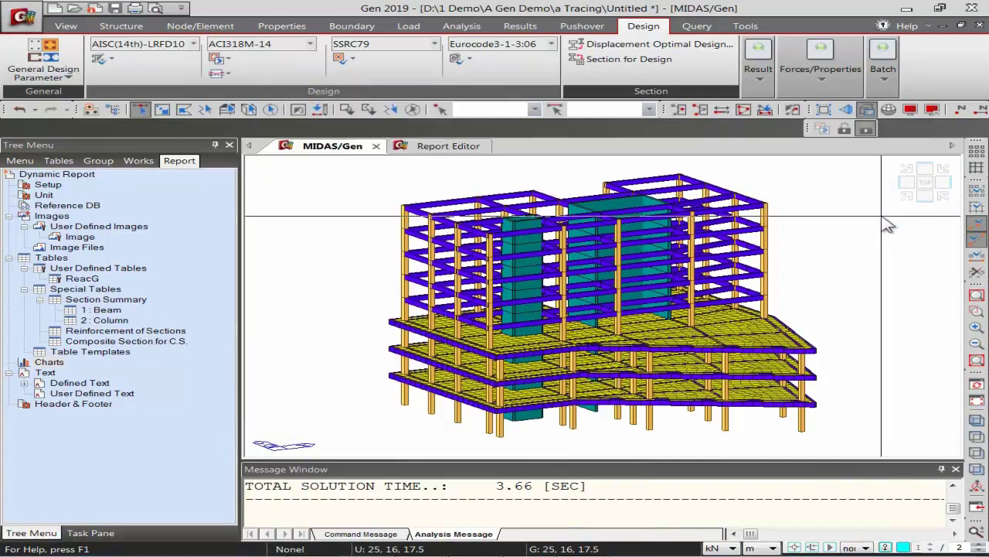
# Run a batch design covering concrete beam, concrete column and concrete wall design
pyautogui.click(881, 71)
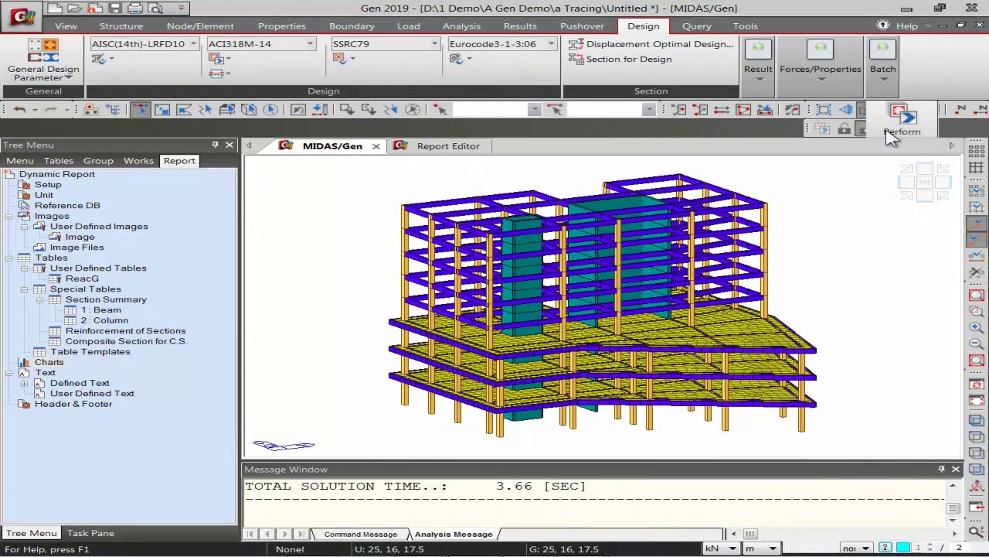
pyautogui.click(896, 133)
pyautogui.click(324, 219)
pyautogui.click(325, 234)
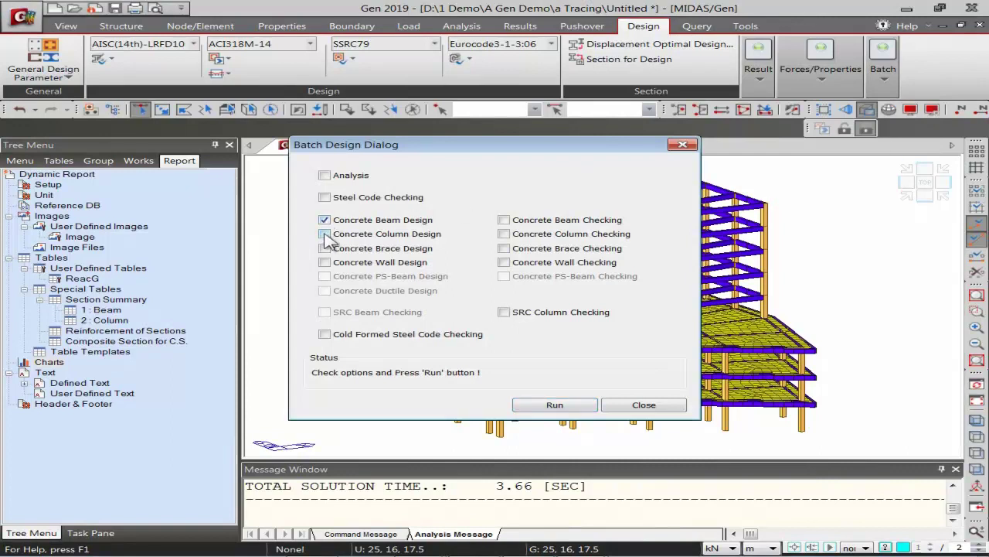
pyautogui.click(325, 262)
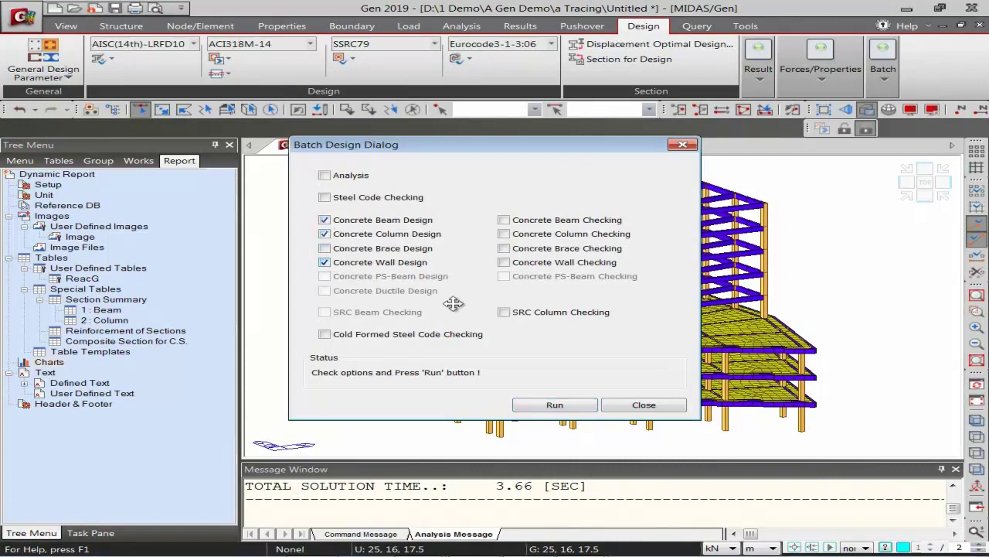
pyautogui.click(555, 405)
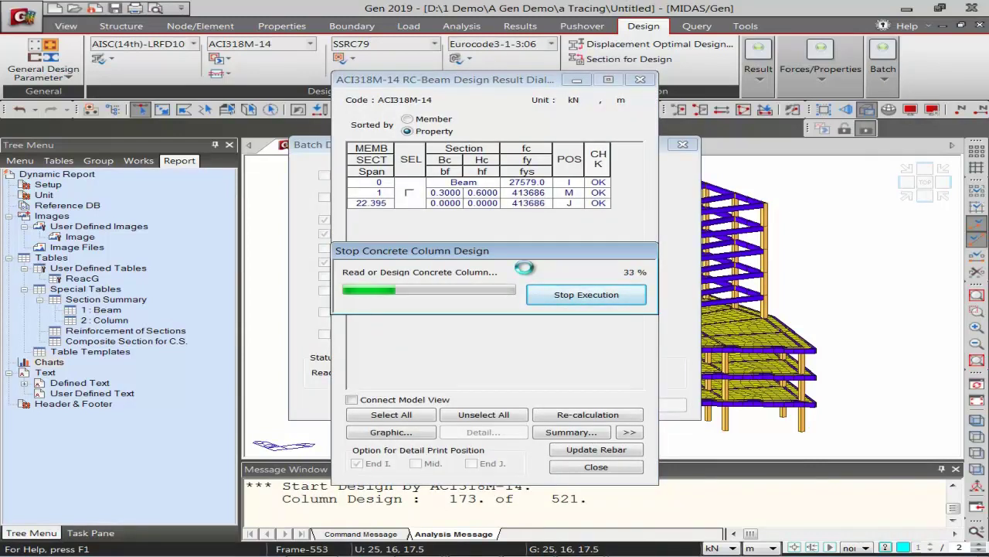
# List the beam design results by member and review the graphic design report for beam member 1
pyautogui.moveTo(497, 79); pyautogui.dragTo(175, 61)
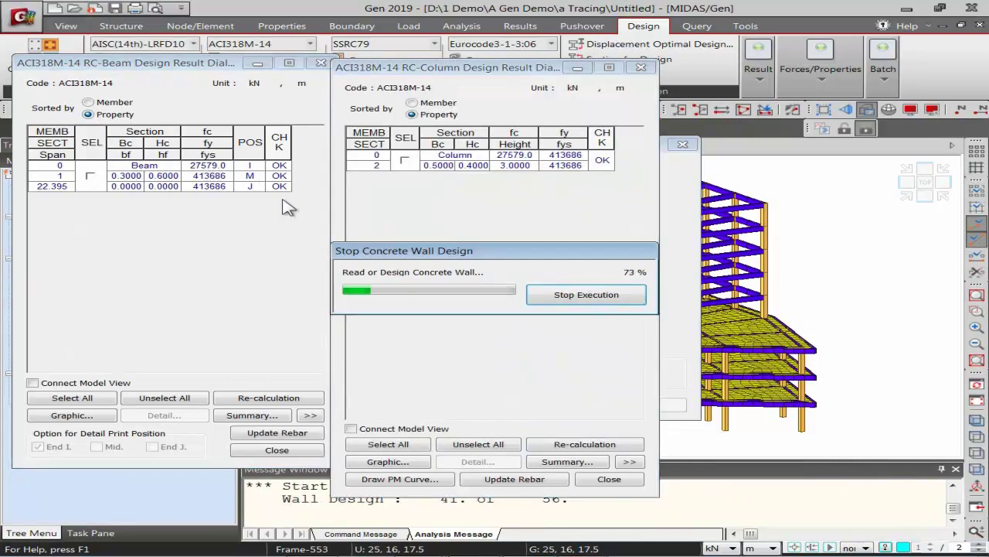
pyautogui.moveTo(193, 61); pyautogui.dragTo(405, 70)
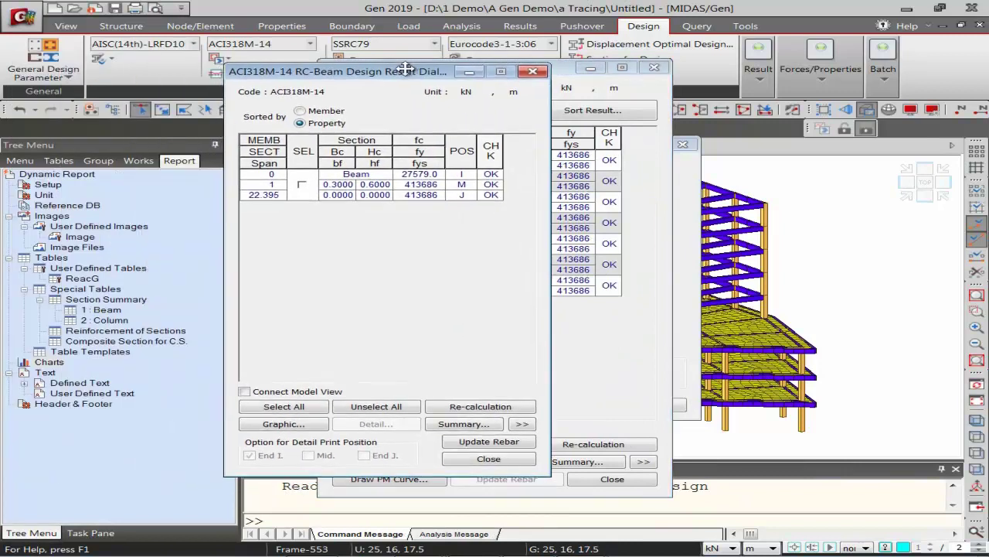
pyautogui.click(300, 111)
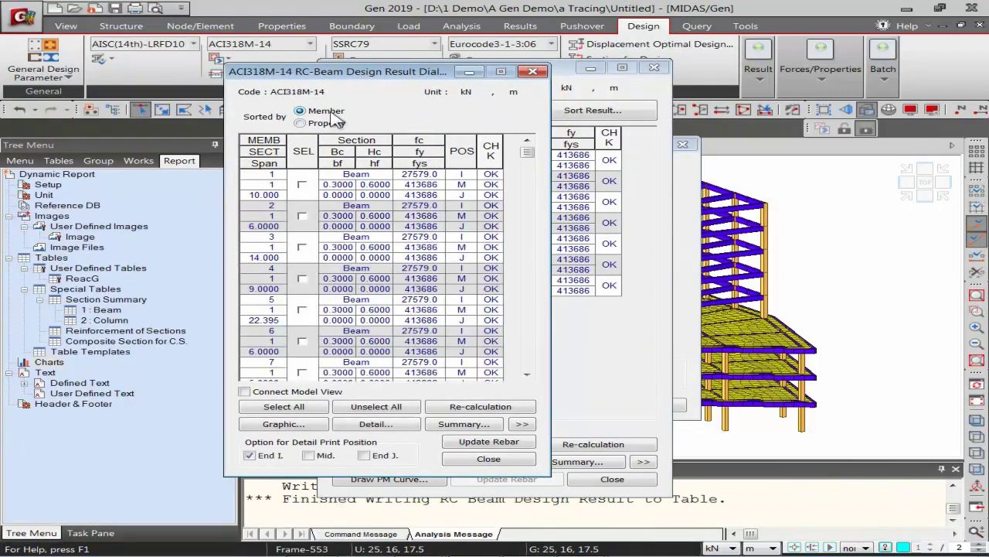
pyautogui.click(303, 187)
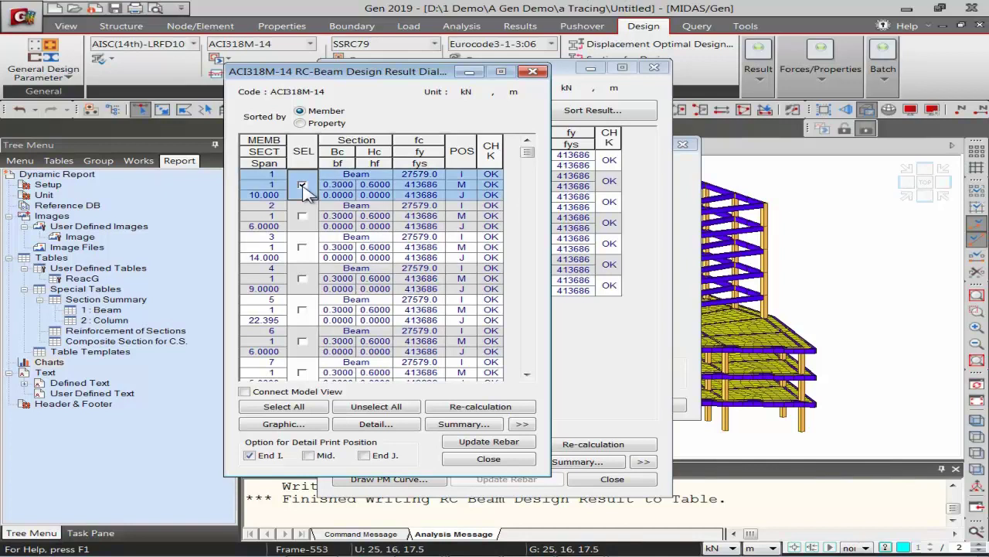
pyautogui.click(310, 428)
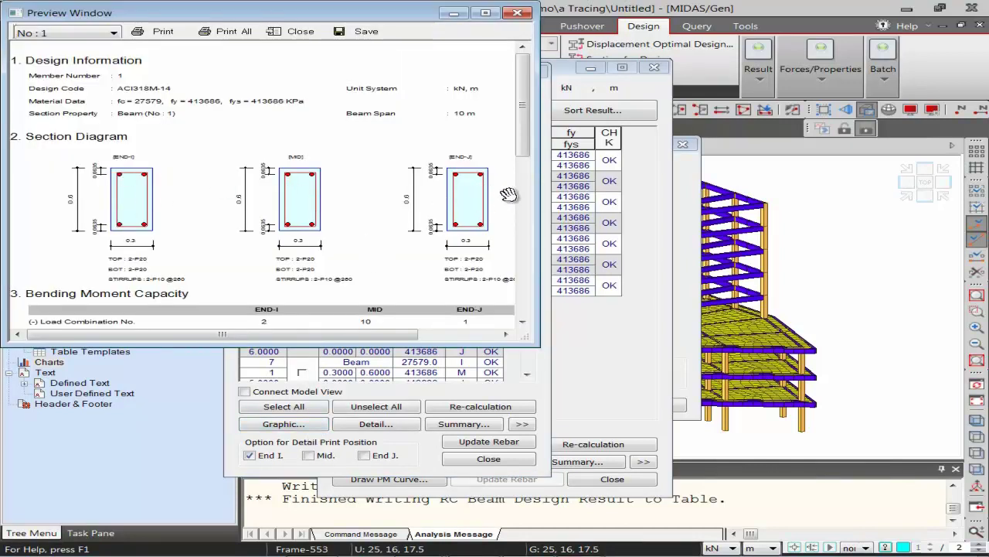
pyautogui.scroll(-8, 456, 232)
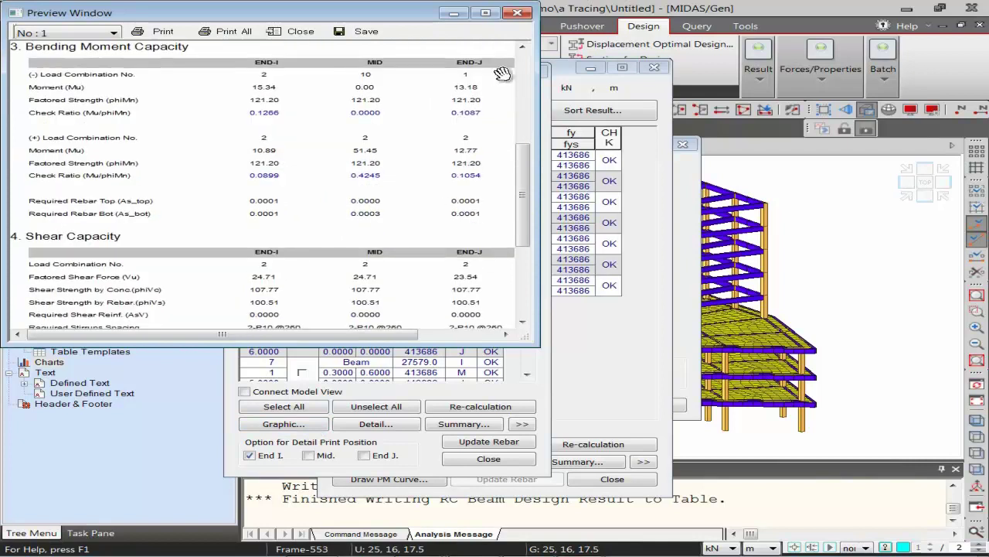
pyautogui.click(517, 13)
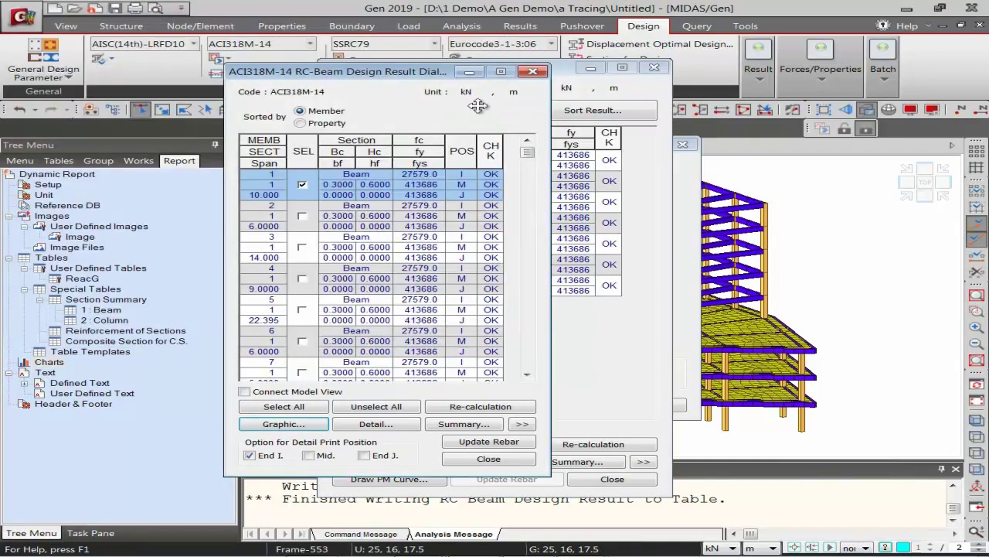
# List the beam results by property and review the section's graphic report, including section diagram, bending moment and shear capacity
pyautogui.click(317, 124)
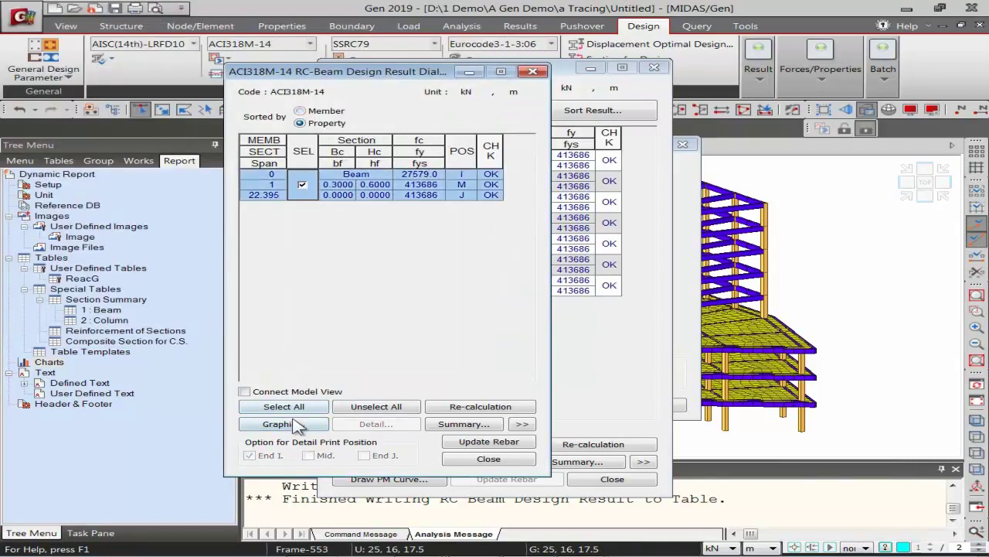
pyautogui.click(296, 425)
pyautogui.scroll(8, 376, 268)
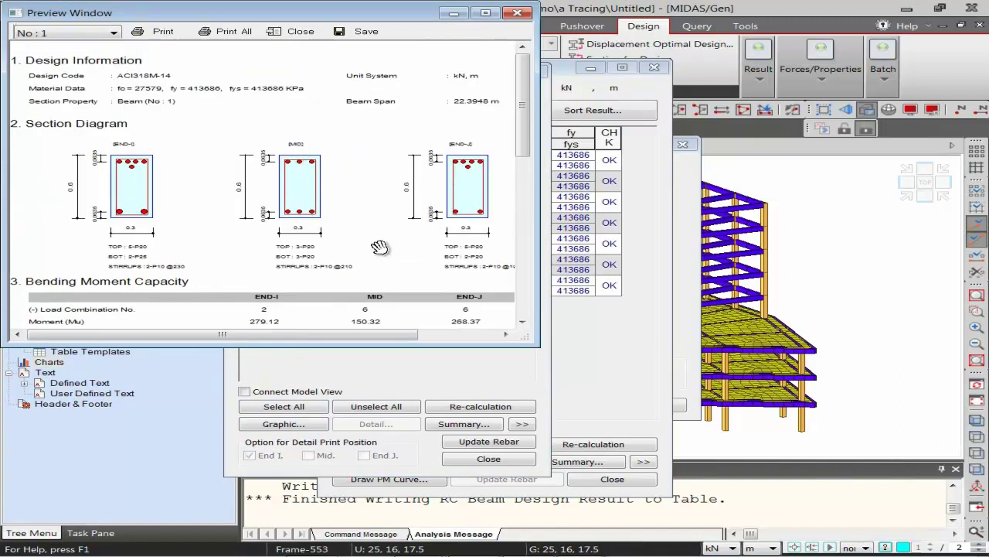
pyautogui.scroll(-8, 379, 248)
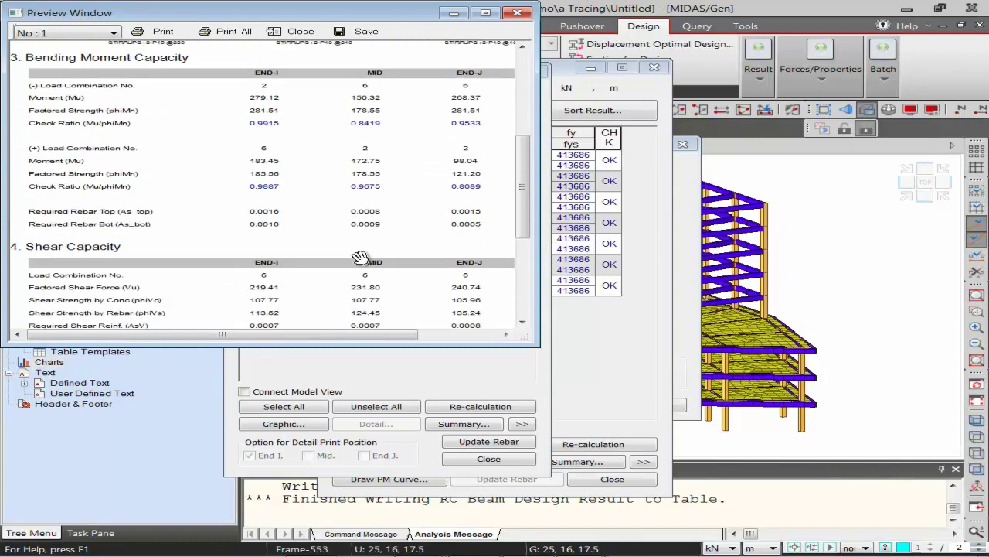
pyautogui.scroll(-3, 360, 258)
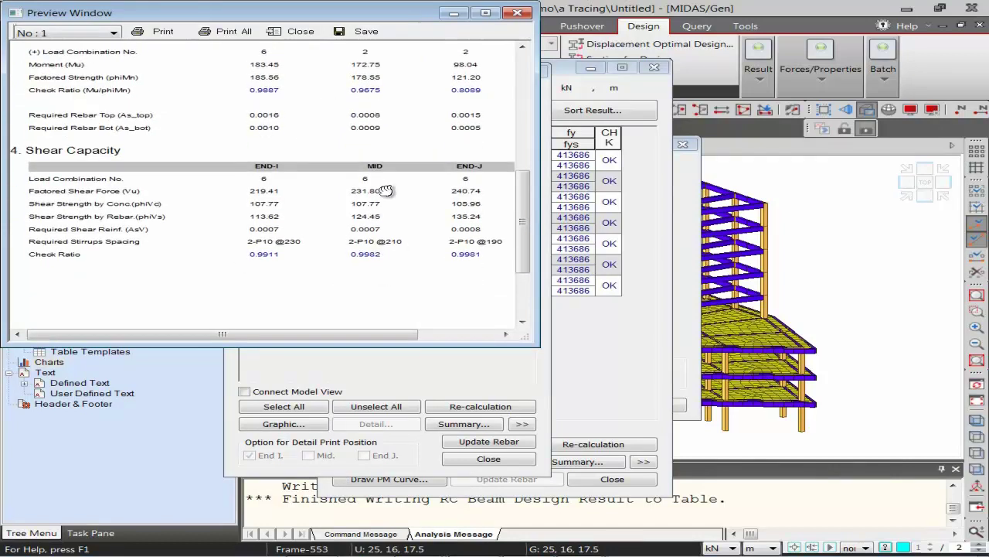
pyautogui.scroll(10, 385, 190)
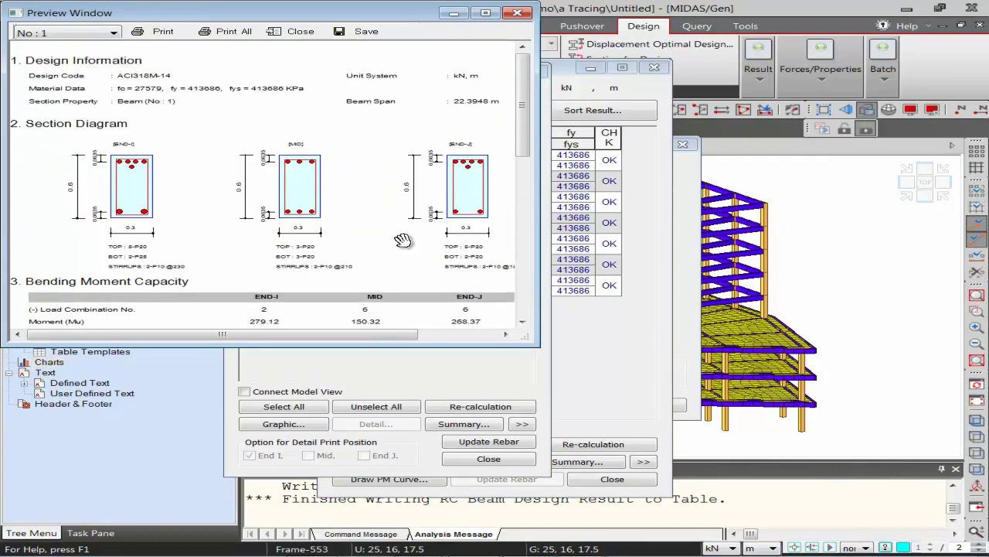
pyautogui.click(522, 13)
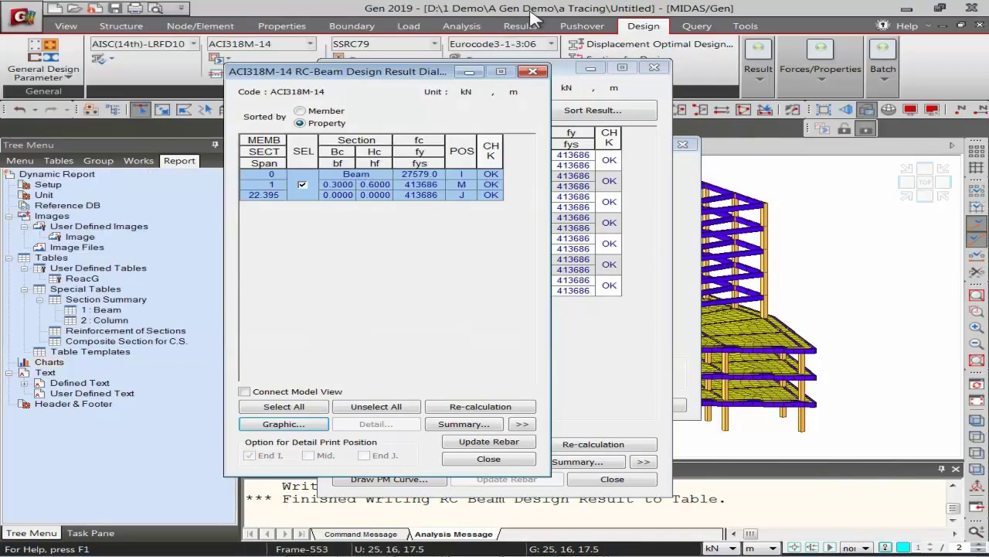
# List the beam results by member again and open the detailed End I calculation report for member 1 in an enlarged window
pyautogui.click(300, 110)
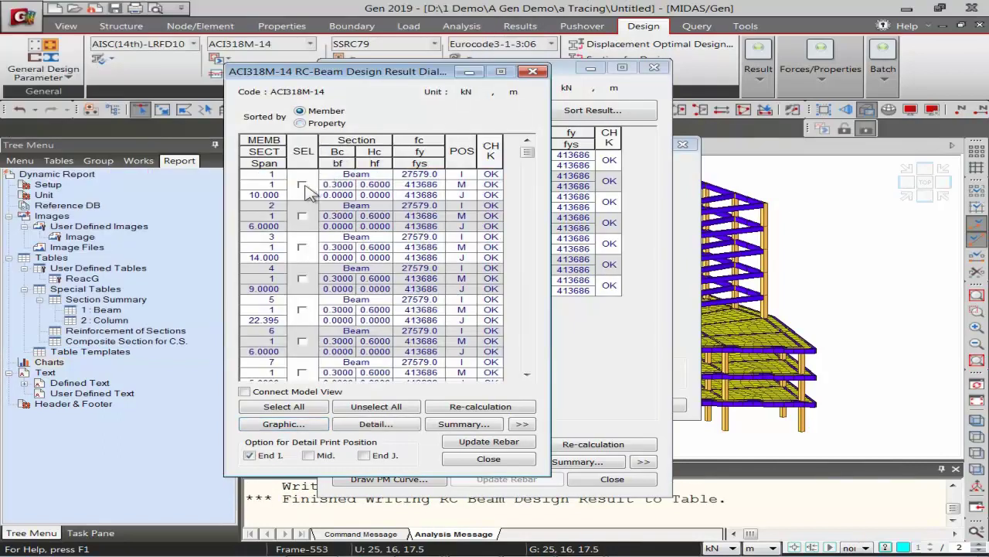
pyautogui.click(302, 186)
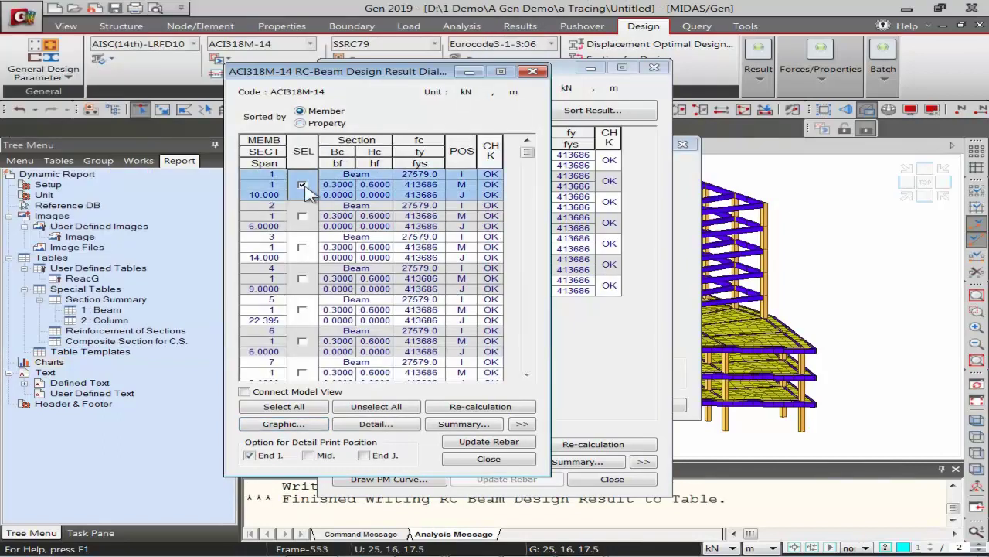
pyautogui.click(362, 428)
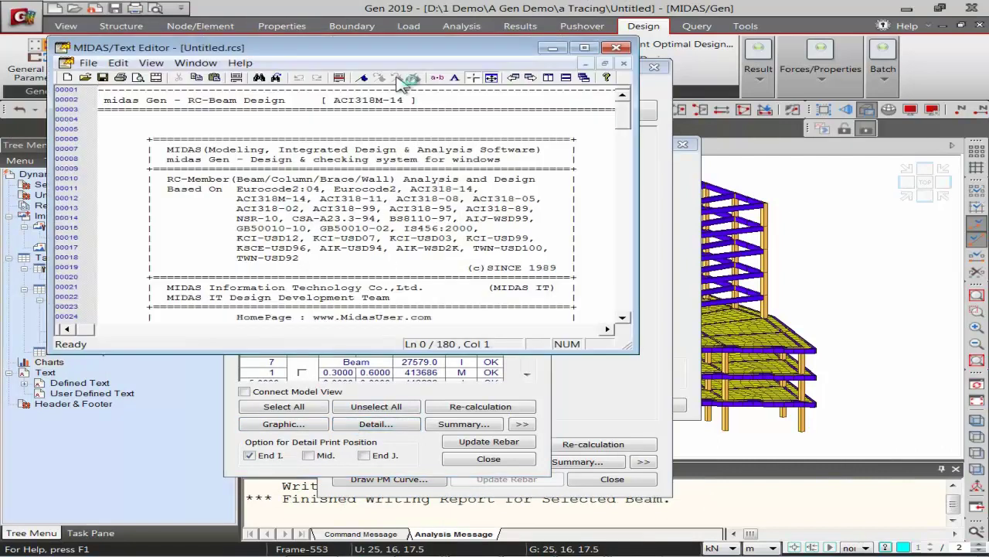
pyautogui.doubleClick(384, 36)
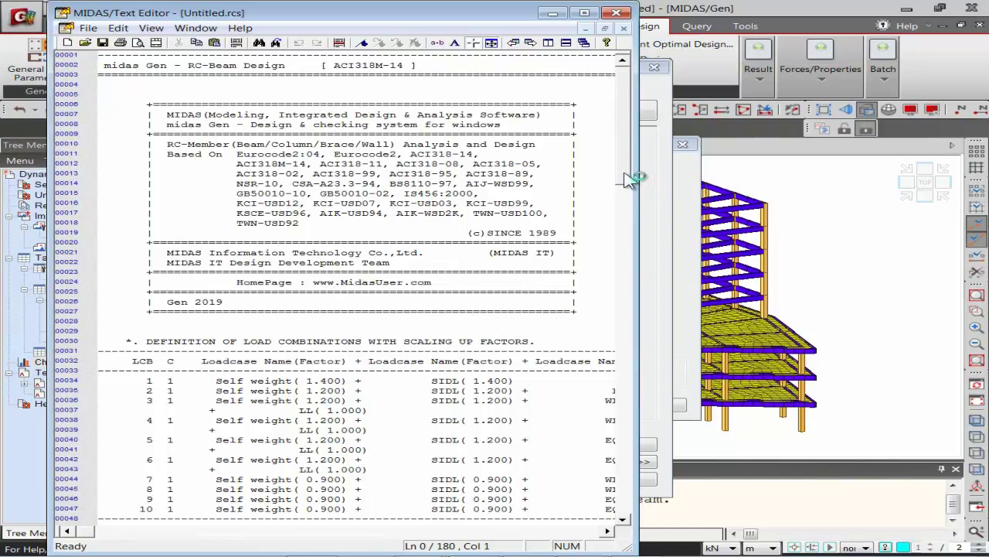
pyautogui.moveTo(634, 174); pyautogui.dragTo(786, 193)
pyautogui.click(661, 244)
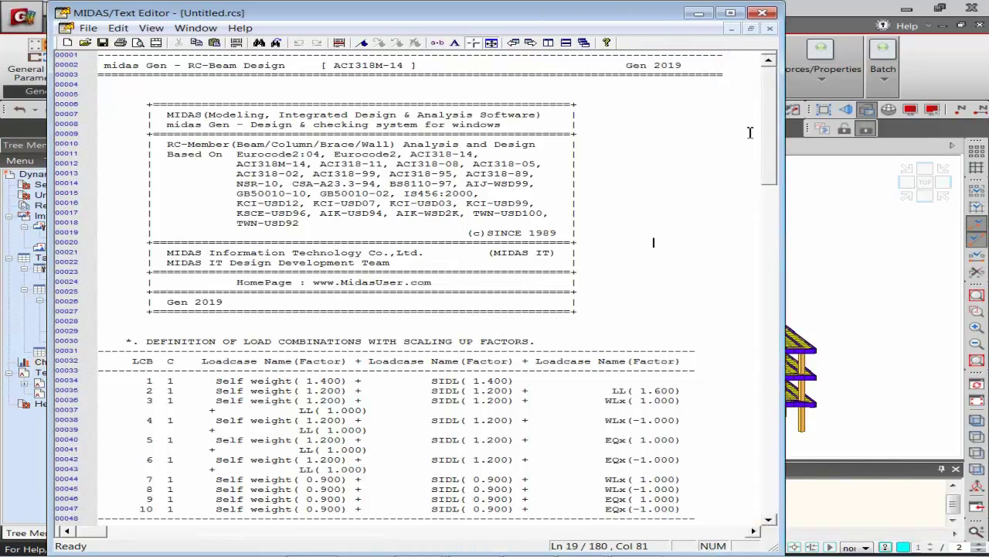
# Examine the reinforcement spacing, reinforcement ratio and positive and negative bending moment capacity checks in the detailed beam report
pyautogui.moveTo(771, 96); pyautogui.dragTo(785, 293)
pyautogui.moveTo(198, 193); pyautogui.dragTo(492, 199)
pyautogui.moveTo(195, 202); pyautogui.dragTo(521, 245)
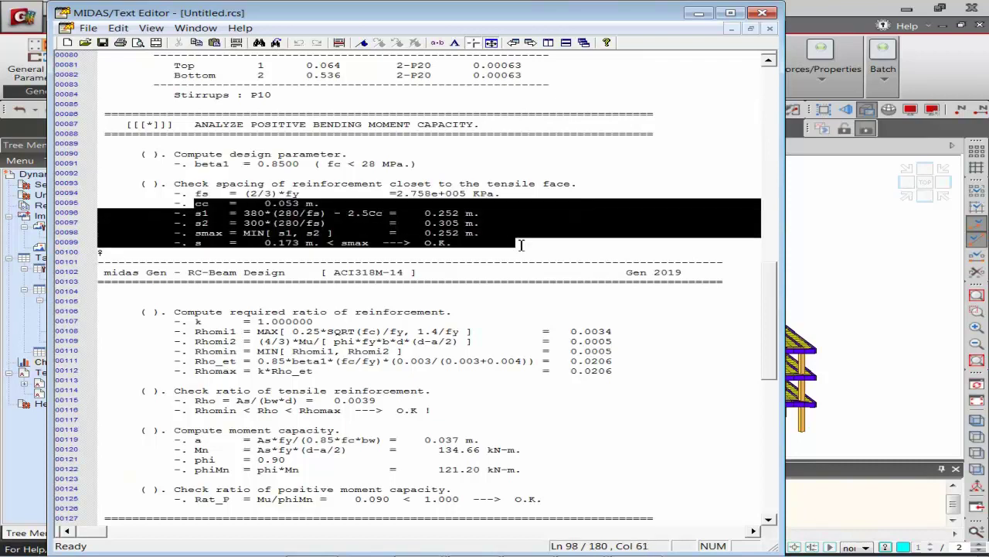
pyautogui.click(434, 352)
pyautogui.scroll(-9, 448, 286)
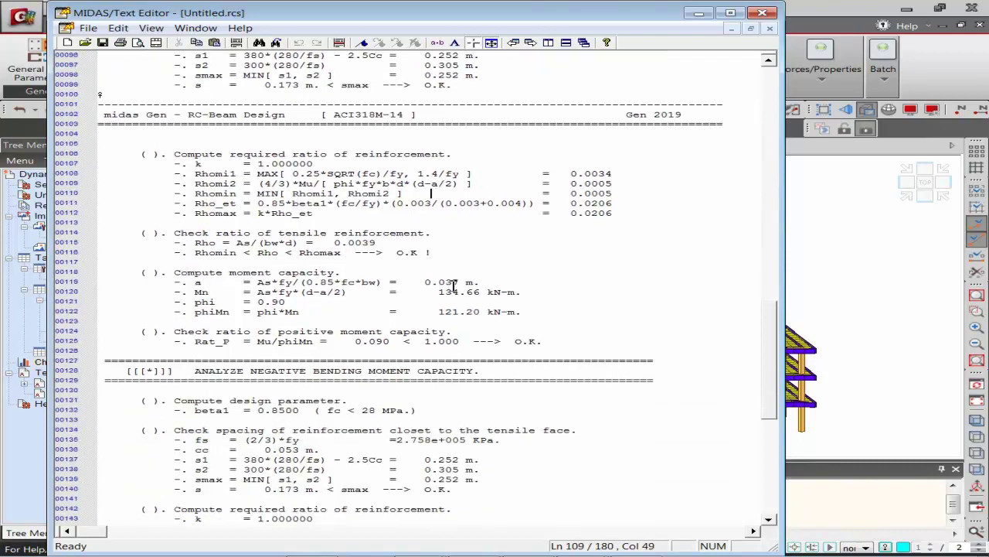
pyautogui.scroll(-5, 455, 280)
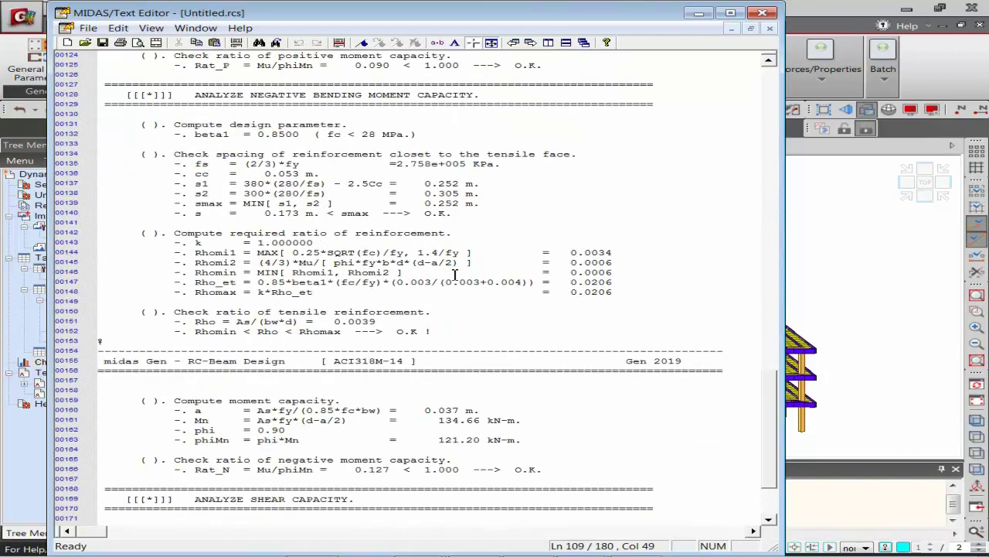
pyautogui.scroll(-7, 454, 275)
# Examine the concrete shear strength and required shear reinforcement calculations, and close the temporary report without saving it
pyautogui.moveTo(159, 331); pyautogui.dragTo(567, 398)
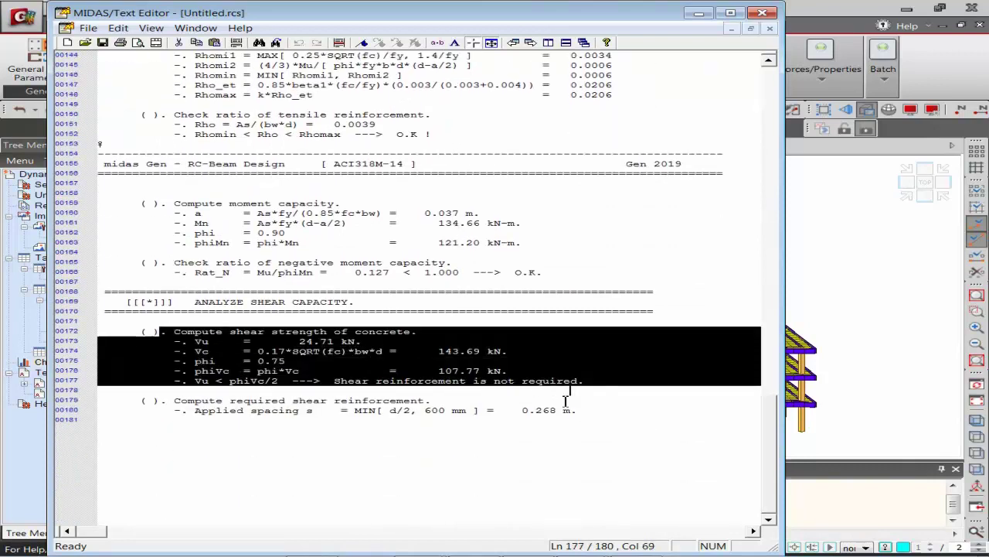
pyautogui.click(276, 417)
pyautogui.moveTo(165, 400); pyautogui.dragTo(219, 335)
pyautogui.click(485, 370)
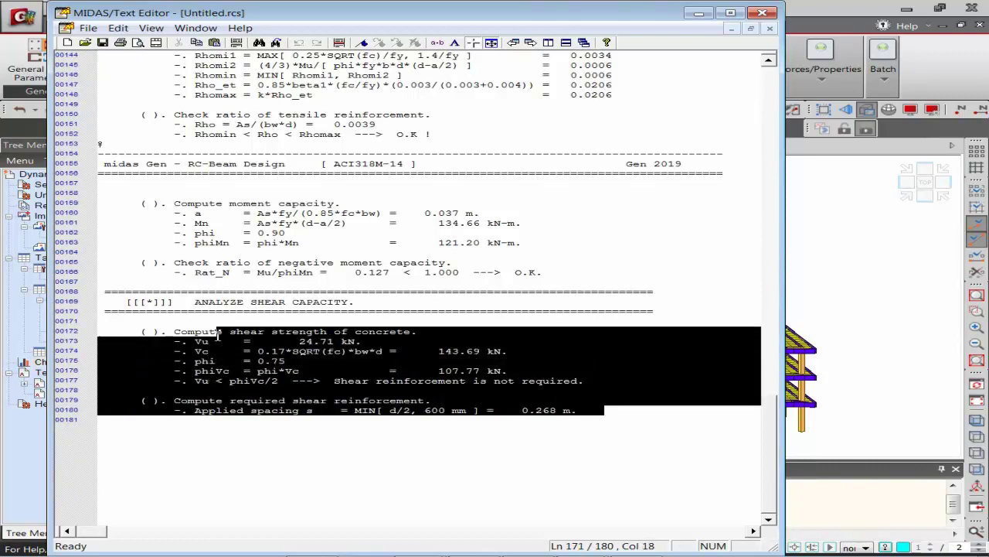
pyautogui.click(323, 362)
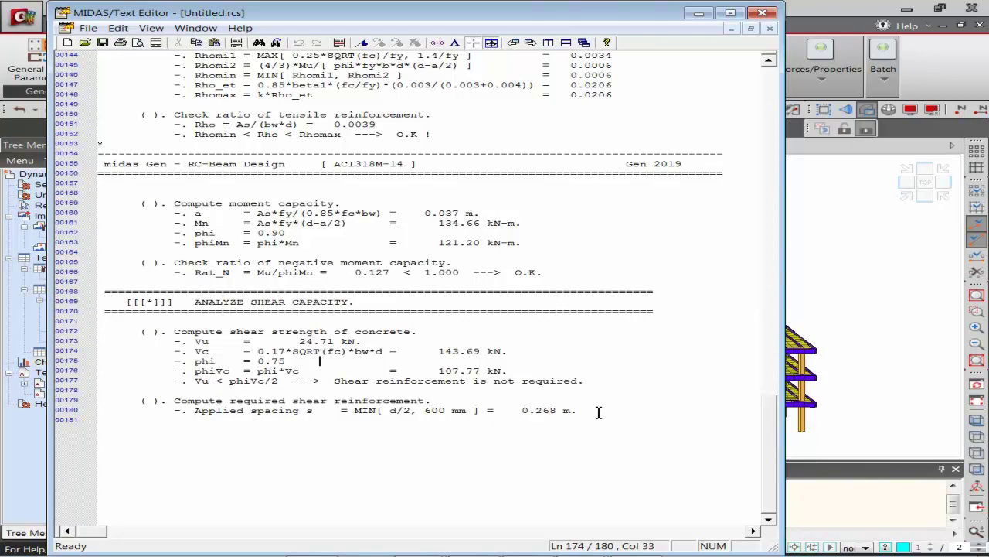
pyautogui.moveTo(598, 411); pyautogui.dragTo(139, 262)
pyautogui.click(382, 400)
pyautogui.click(763, 14)
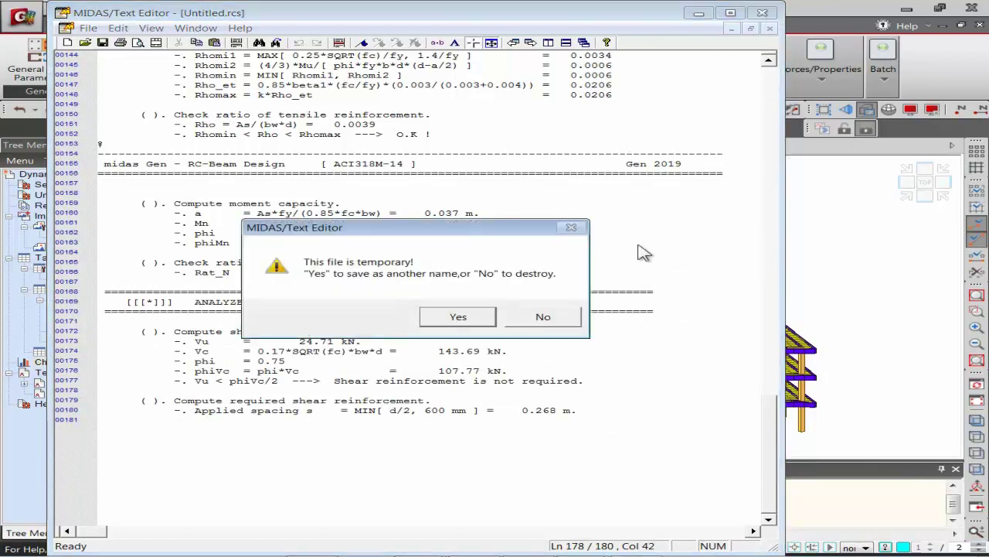
pyautogui.click(538, 318)
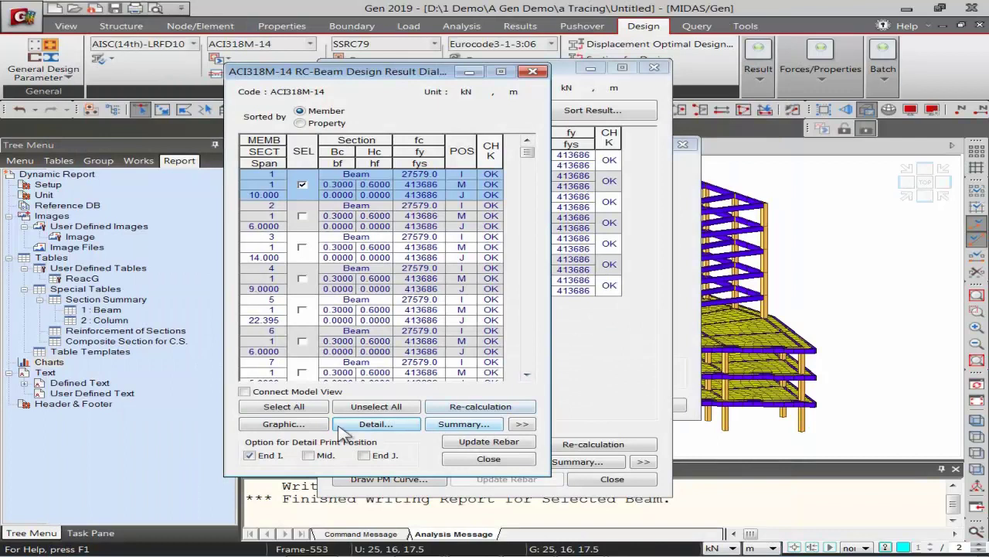
# Update the rebar data for all beam members from the design results and close the beam results
pyautogui.click(286, 408)
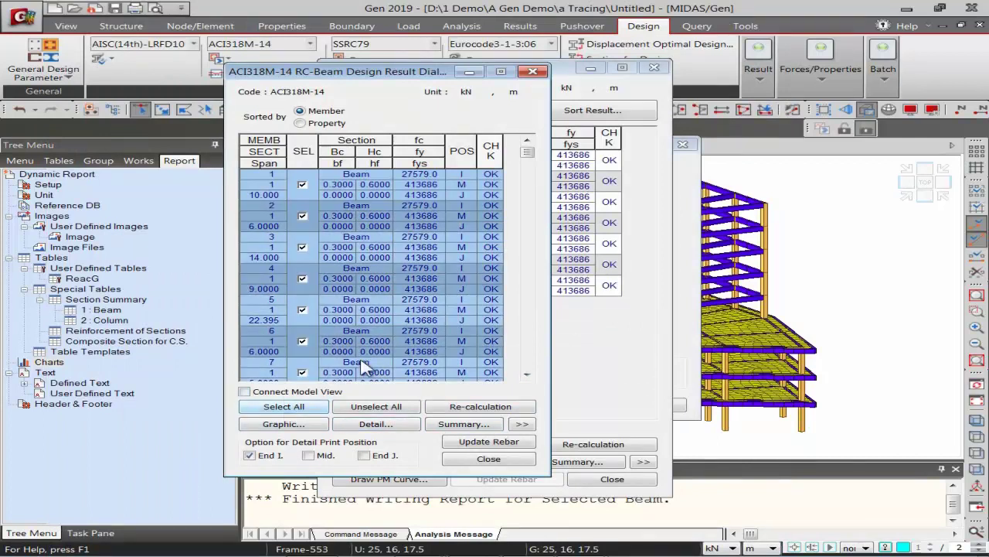
pyautogui.click(508, 446)
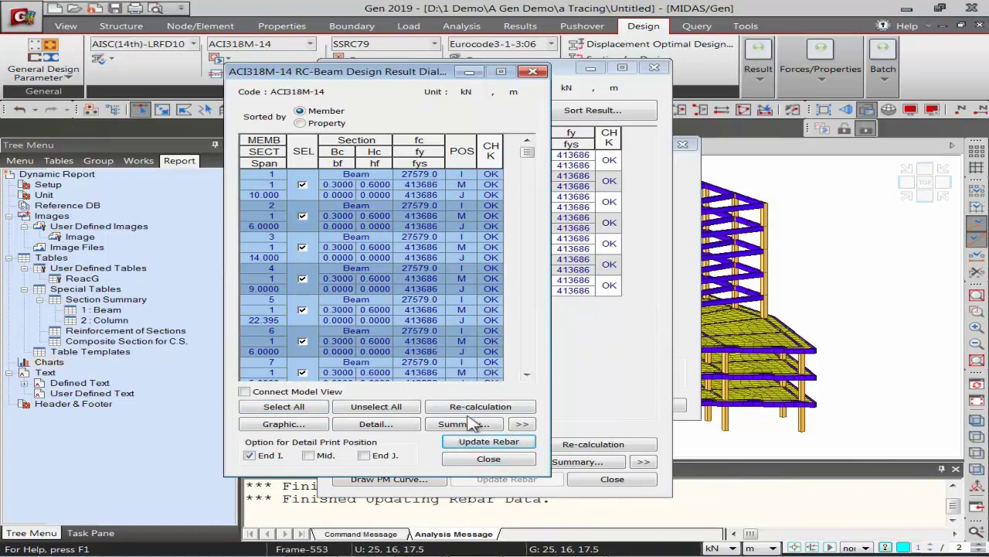
pyautogui.click(488, 461)
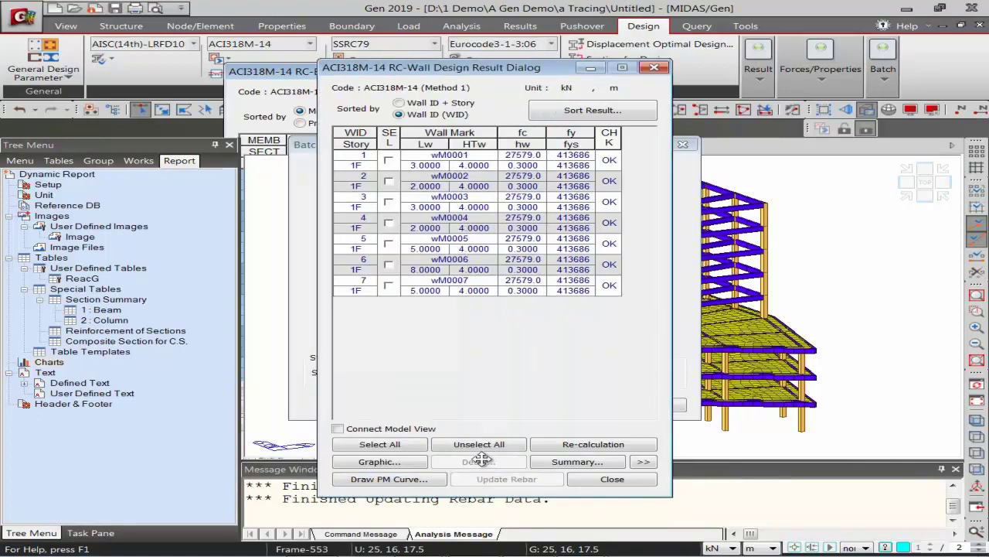
# Open the graphic design report for wall wM0001 on story 1F and bring its design condition section into view
pyautogui.moveTo(437, 64); pyautogui.dragTo(405, 61)
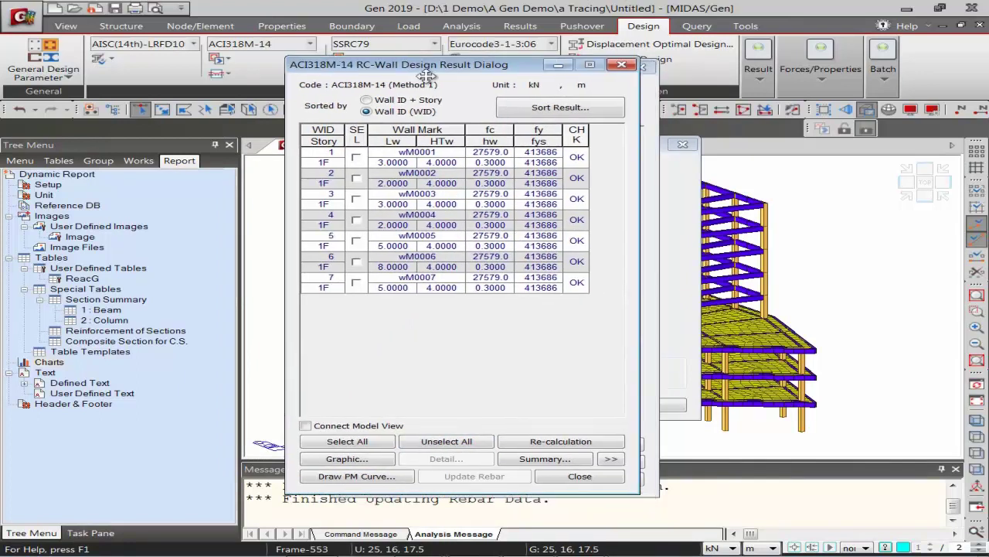
pyautogui.click(355, 157)
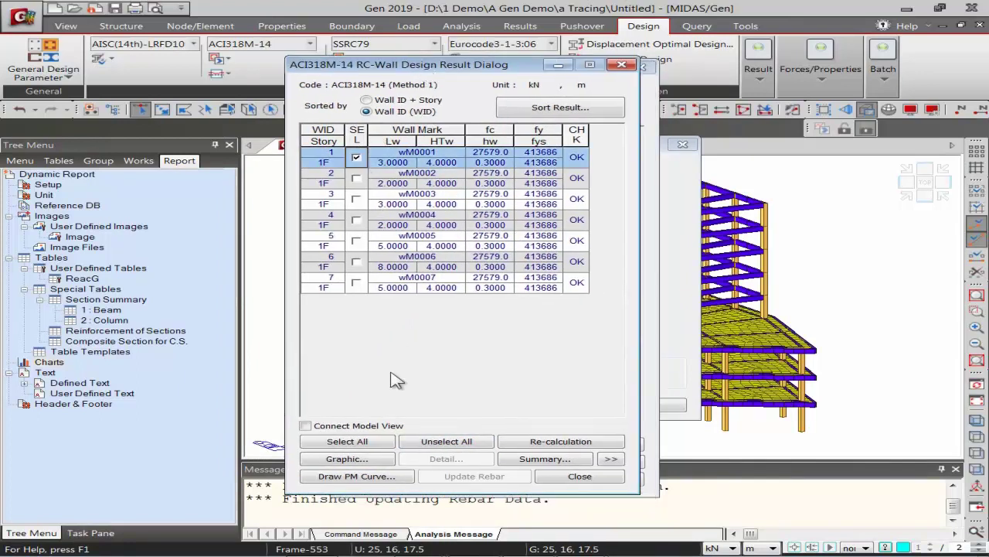
pyautogui.click(349, 459)
pyautogui.moveTo(406, 149); pyautogui.dragTo(349, 158)
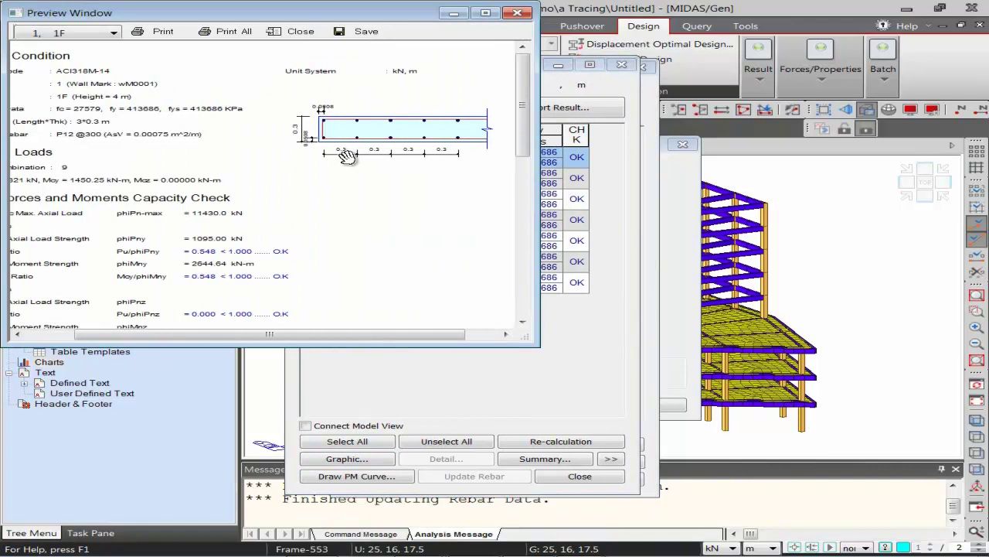
pyautogui.moveTo(222, 179); pyautogui.dragTo(261, 142)
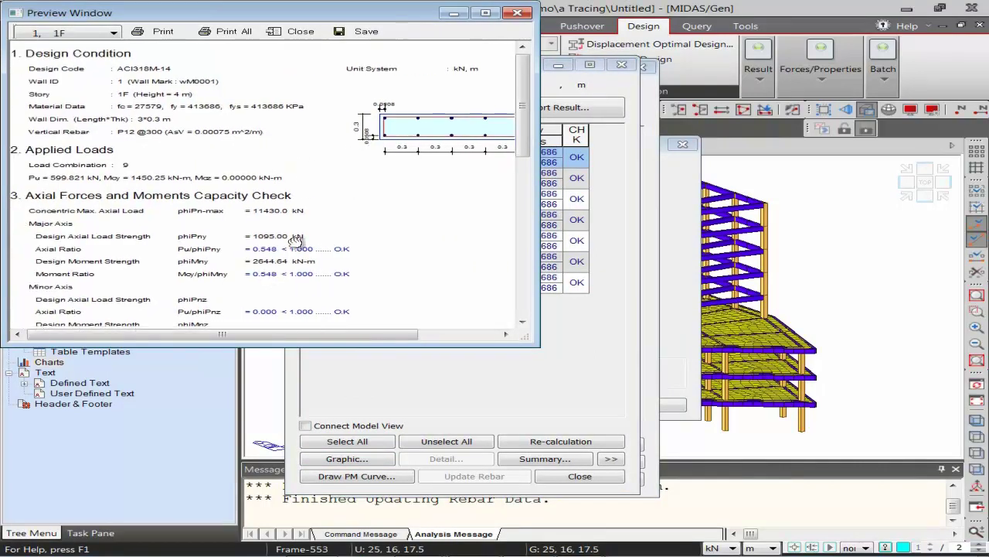
# Examine the wall report's axial and moment capacity checks, P-M interaction diagrams and shear capacity check, and close it without saving
pyautogui.scroll(-3, 337, 230)
pyautogui.scroll(-3, 337, 231)
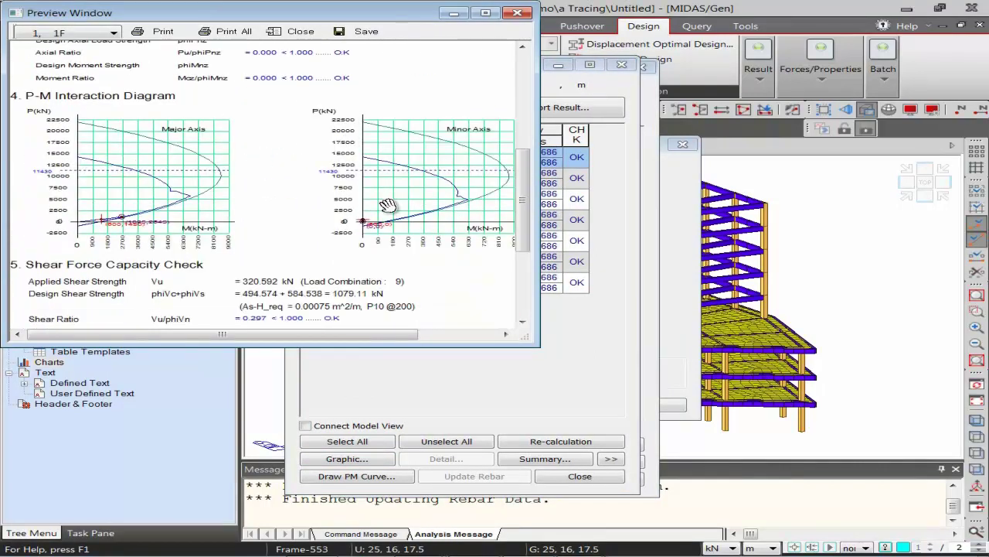
pyautogui.moveTo(400, 240); pyautogui.dragTo(429, 134)
pyautogui.scroll(10, 356, 170)
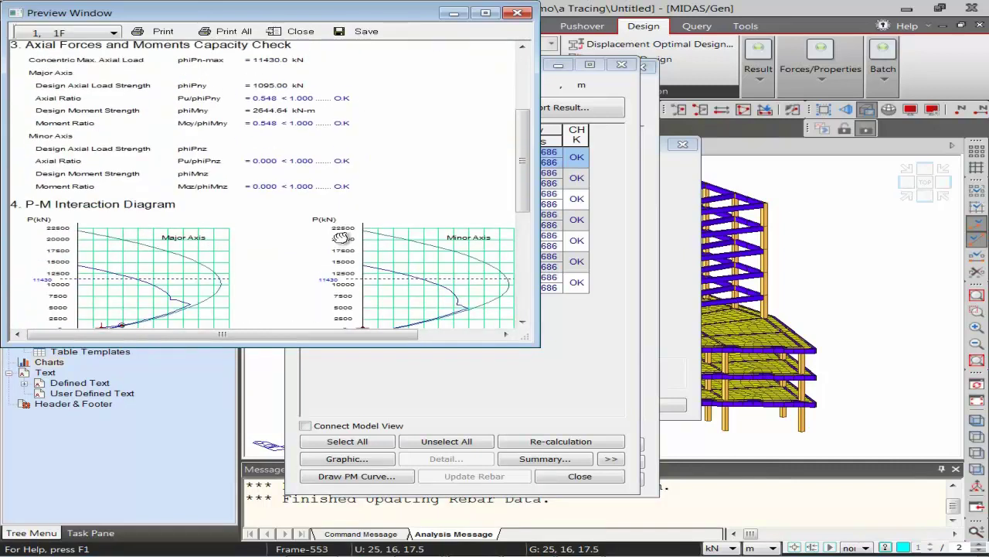
pyautogui.click(363, 32)
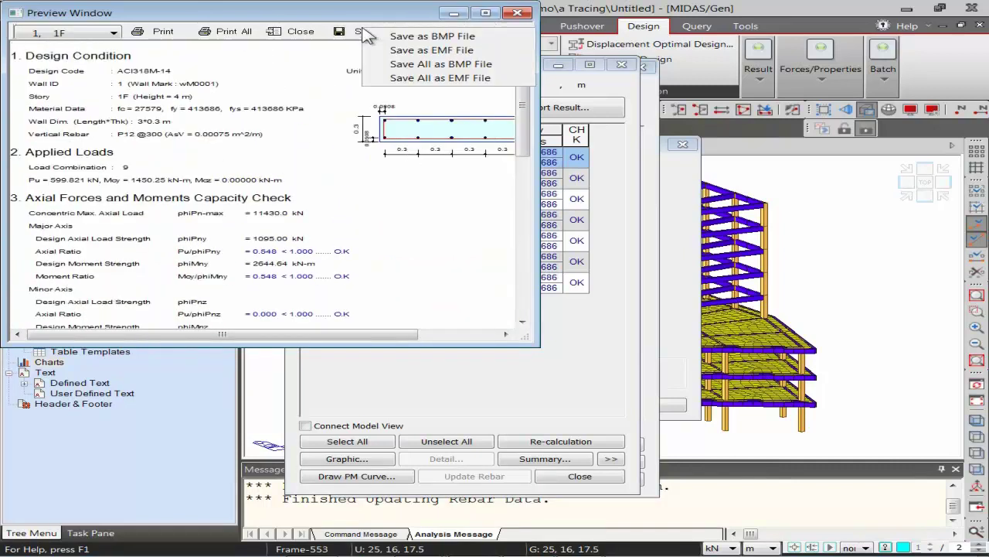
pyautogui.click(402, 80)
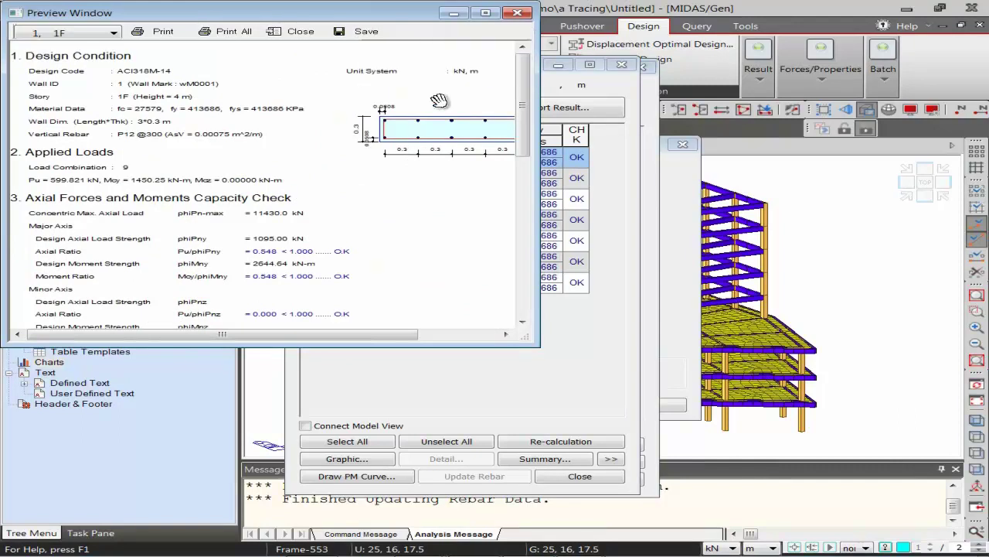
pyautogui.click(517, 13)
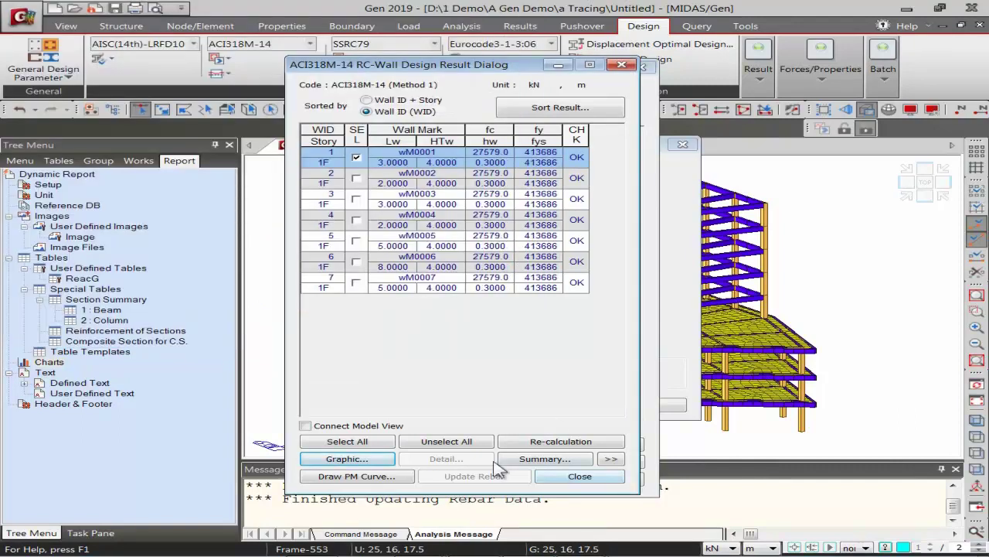
# List the wall results by wall ID and story, update the rebar data for all walls, and close the wall results
pyautogui.click(390, 100)
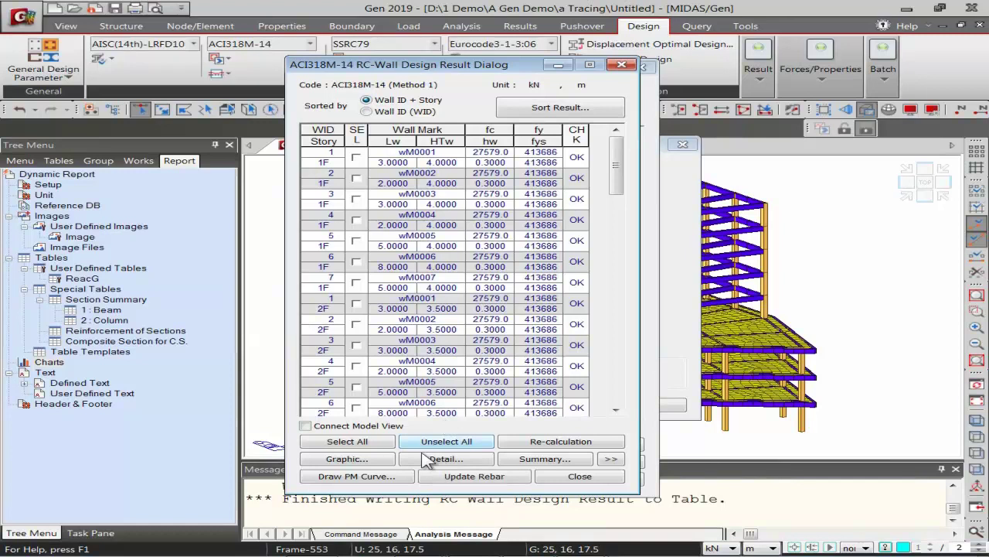
pyautogui.click(363, 444)
pyautogui.click(468, 476)
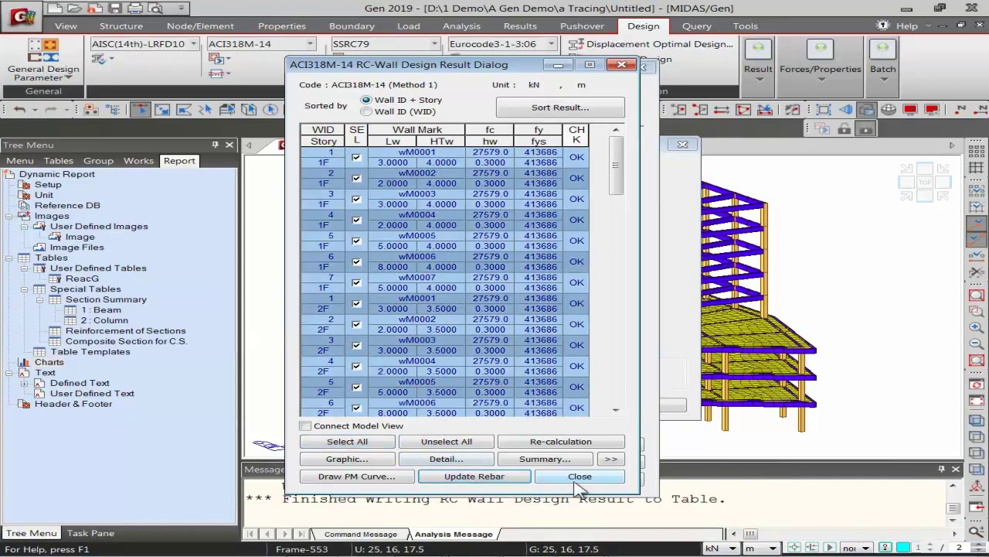
pyautogui.click(578, 476)
# List the column results by member, update the rebar data for all columns, and close the column results and the batch design dialog
pyautogui.click(413, 103)
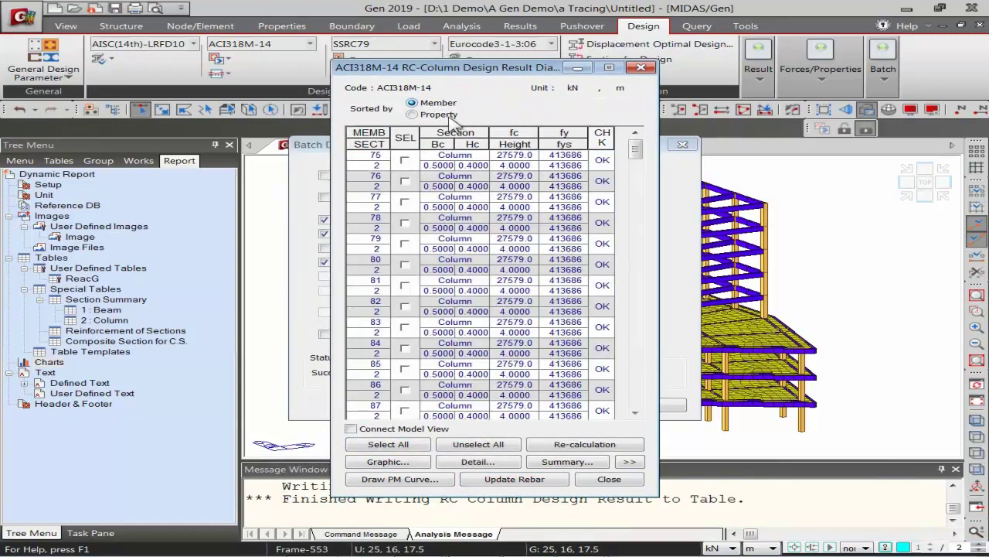
pyautogui.click(403, 447)
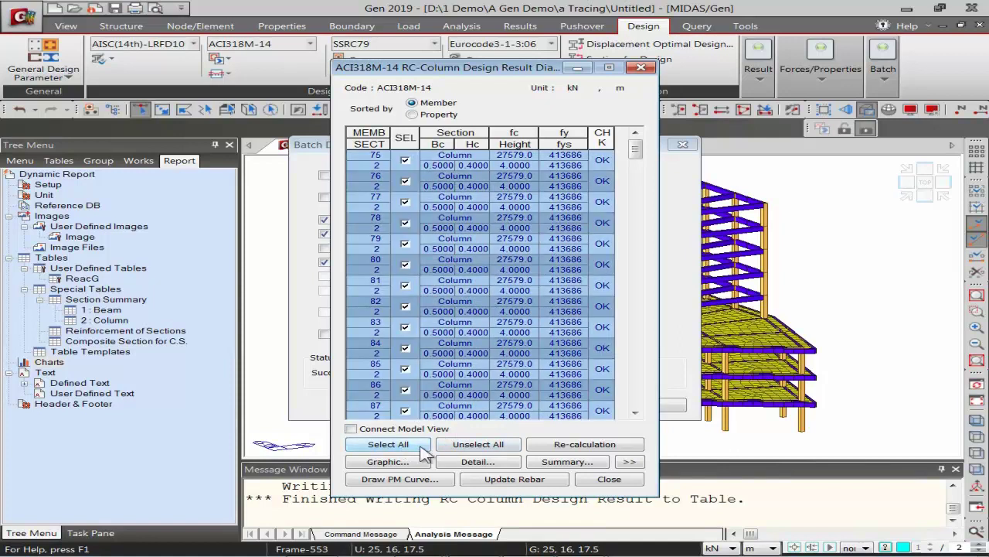
pyautogui.click(511, 479)
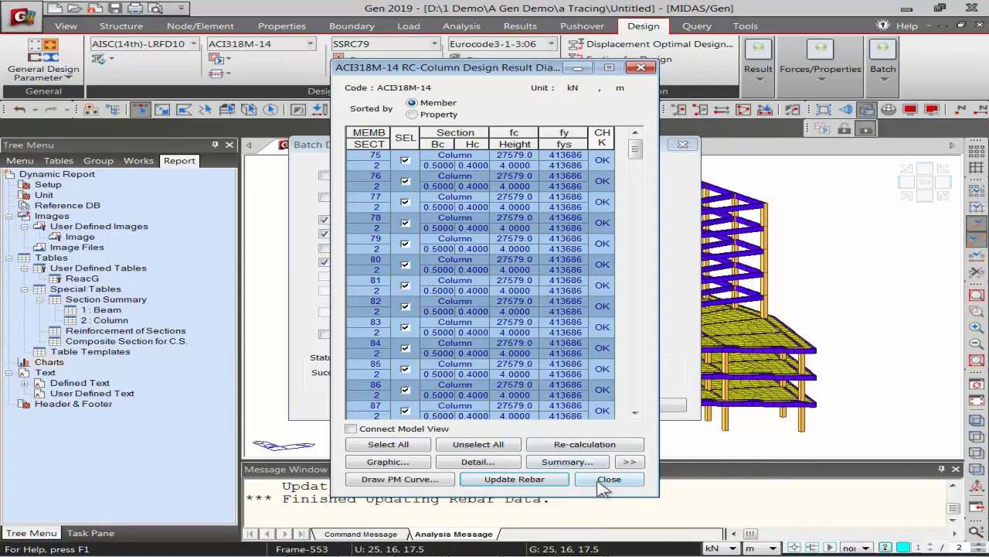
pyautogui.click(607, 480)
pyautogui.click(644, 405)
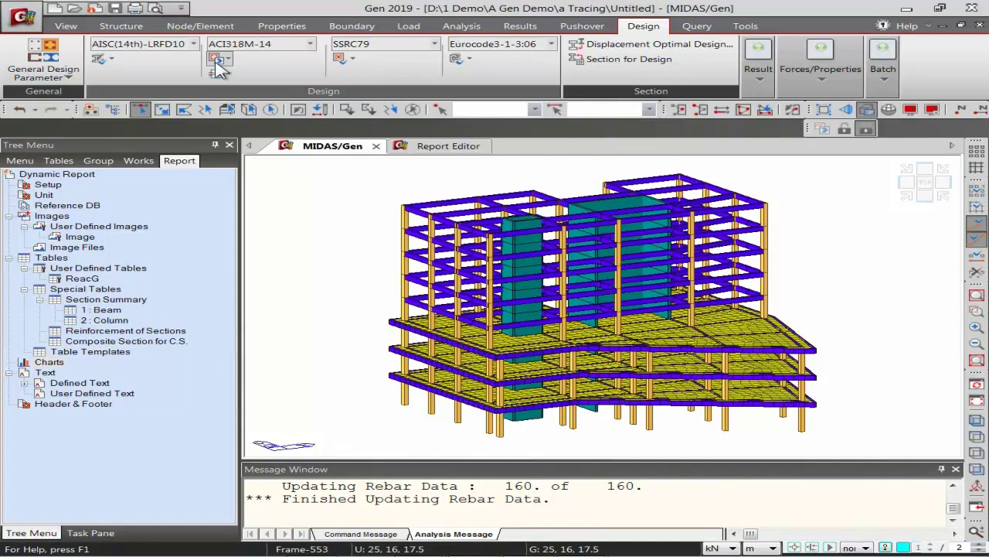
# Run the slab flexural design for all combinations with average nodal results over a 1 m width, displaying Direction 1 rebar for both faces
pyautogui.click(218, 74)
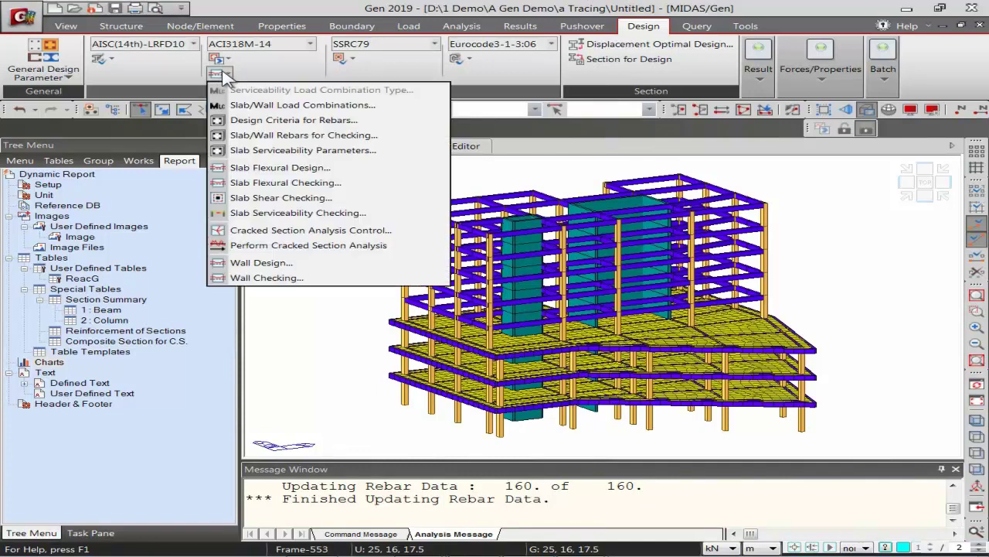
pyautogui.click(224, 172)
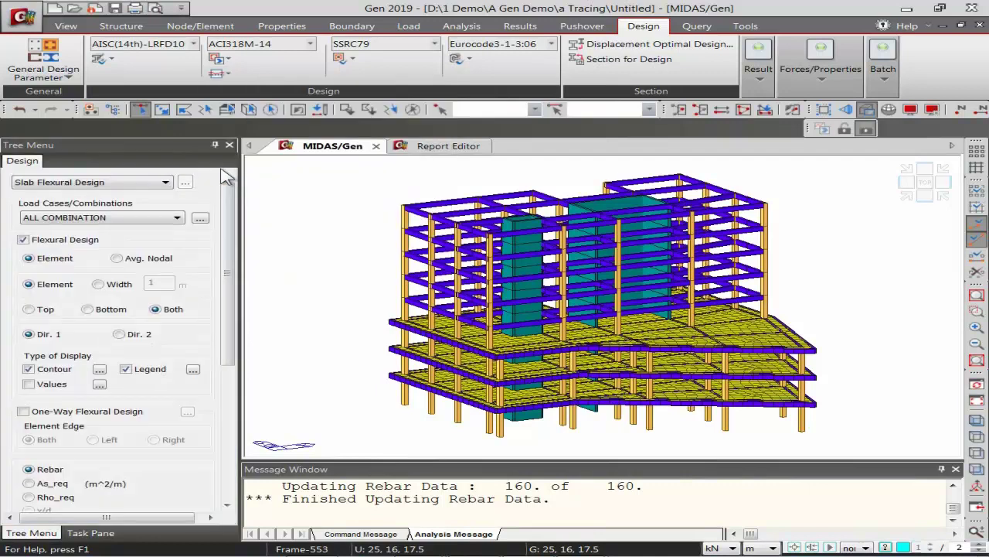
pyautogui.click(152, 258)
pyautogui.click(119, 285)
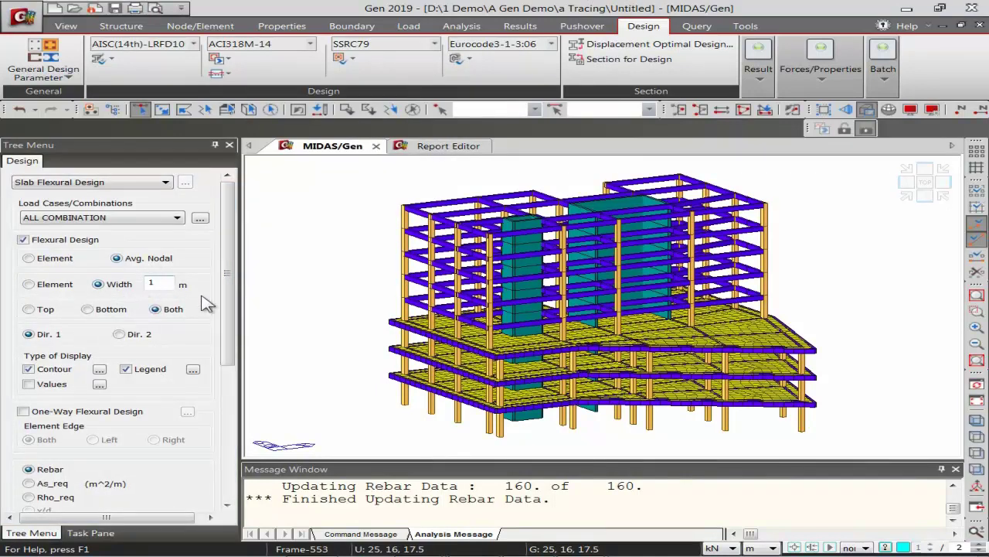
pyautogui.moveTo(236, 267); pyautogui.dragTo(233, 400)
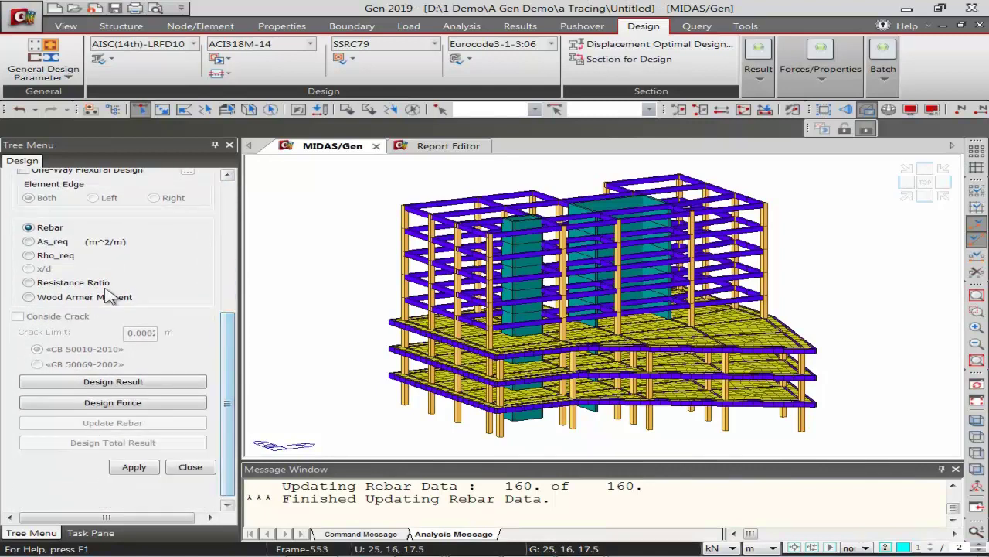
pyautogui.click(130, 467)
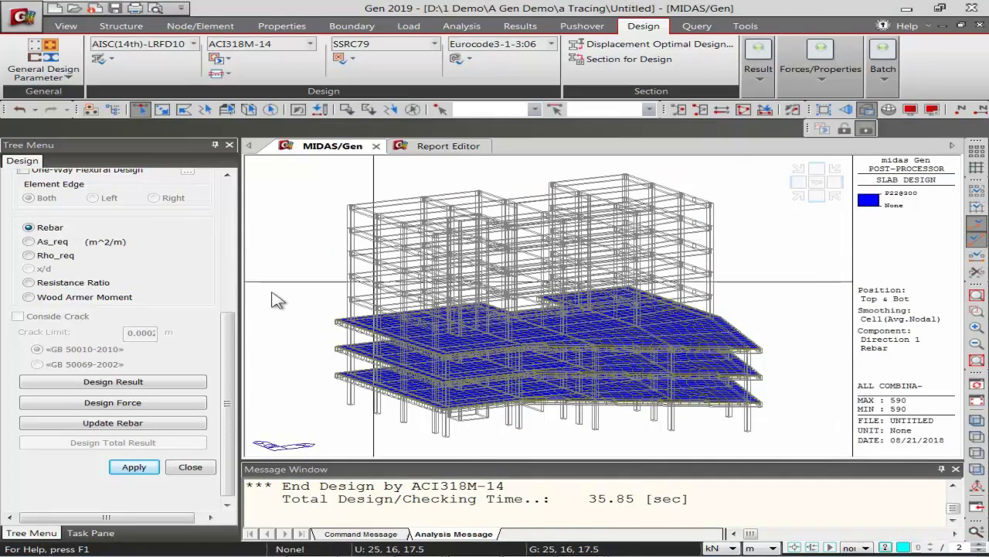
# Update the meshed slab rebar from the flexural design results and close the slab flexural design settings
pyautogui.scroll(3, 232, 297)
pyautogui.scroll(3, 232, 297)
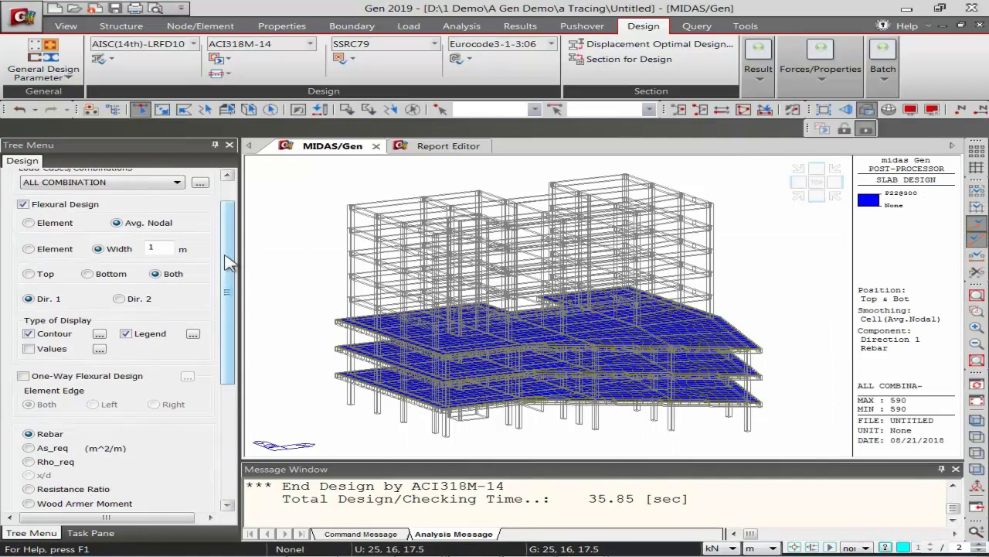
pyautogui.scroll(1, 232, 232)
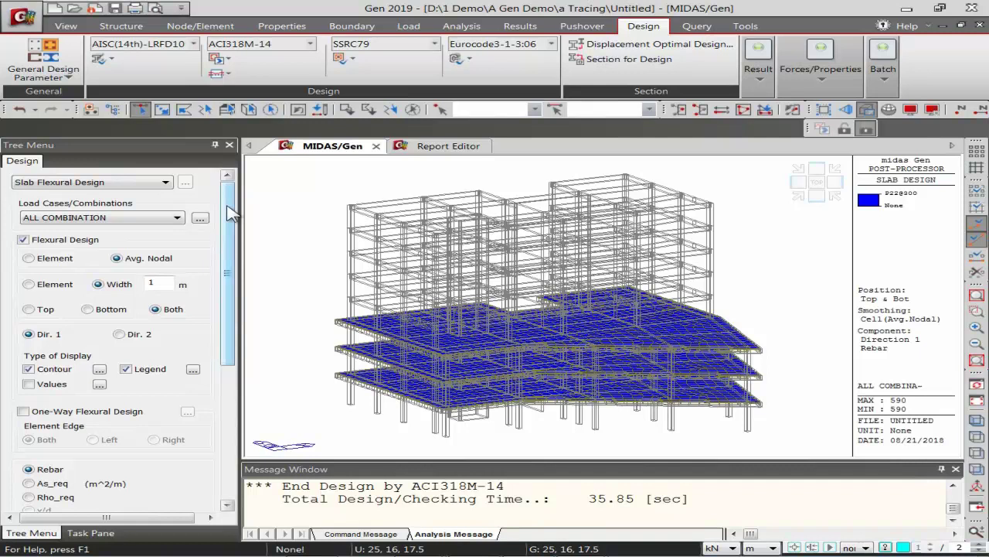
pyautogui.scroll(-3, 231, 248)
pyautogui.click(122, 418)
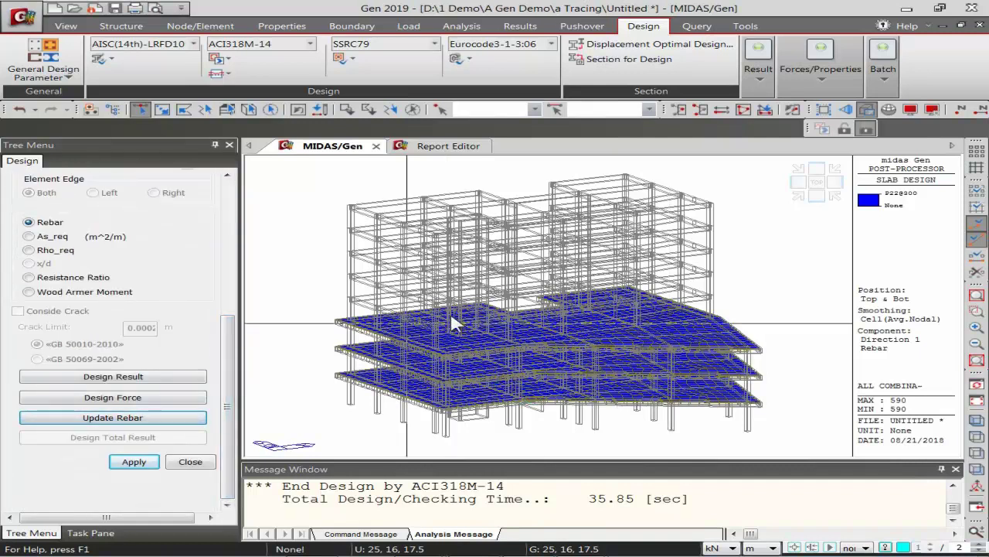
pyautogui.click(183, 463)
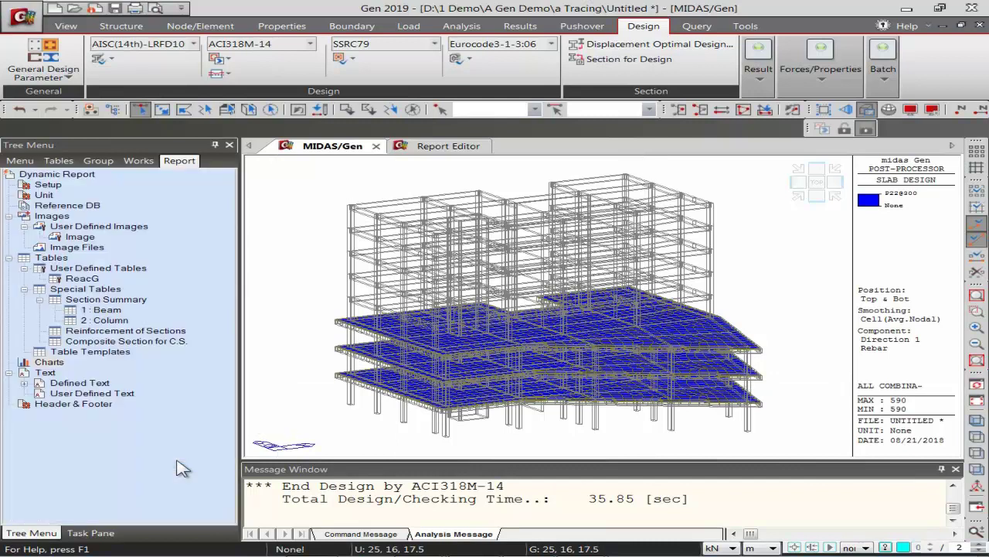
# Review the updated column, wall and meshed slab rebar in the model's works list, and view the rebar data of column section 2-2
pyautogui.click(132, 169)
pyautogui.moveTo(227, 214); pyautogui.dragTo(228, 348)
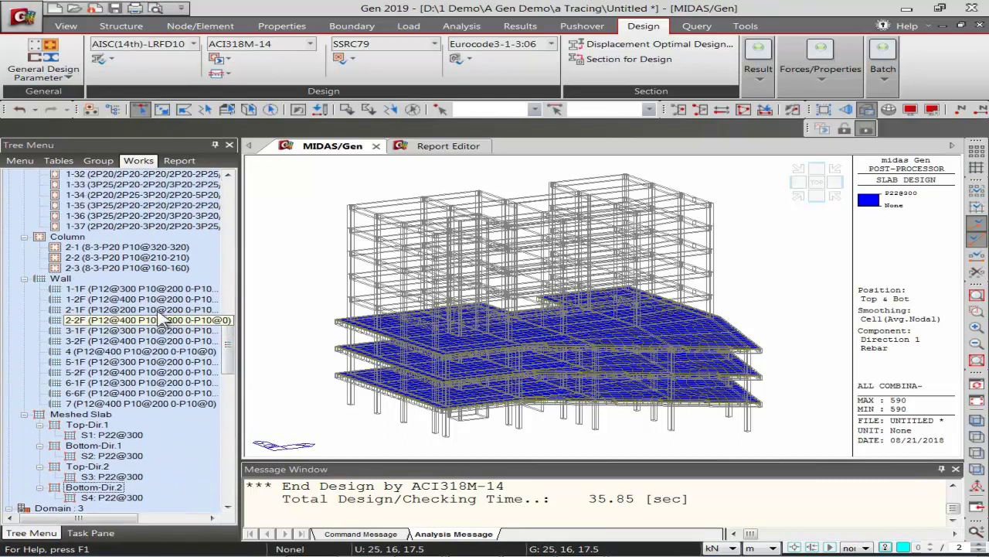
pyautogui.click(152, 259)
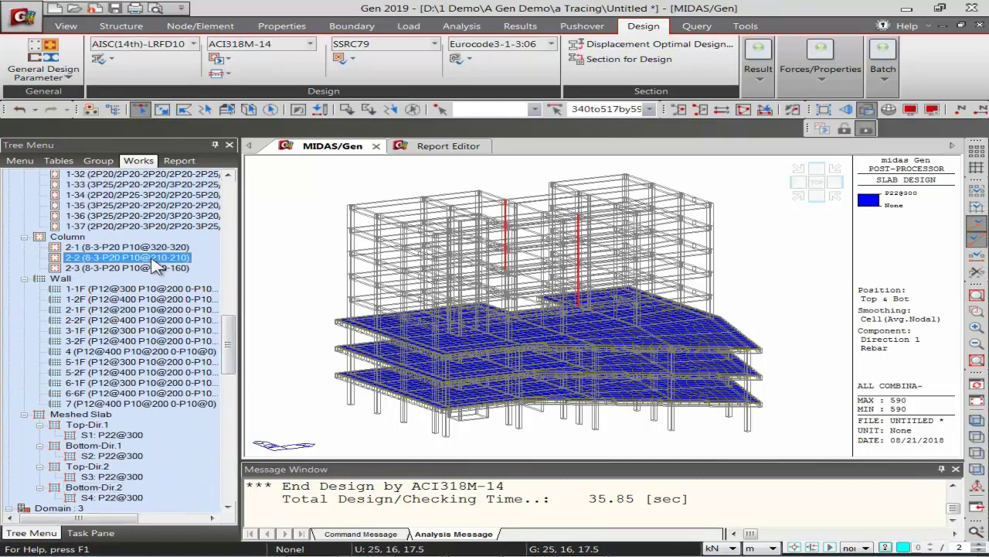
pyautogui.rightClick(154, 265)
pyautogui.click(207, 426)
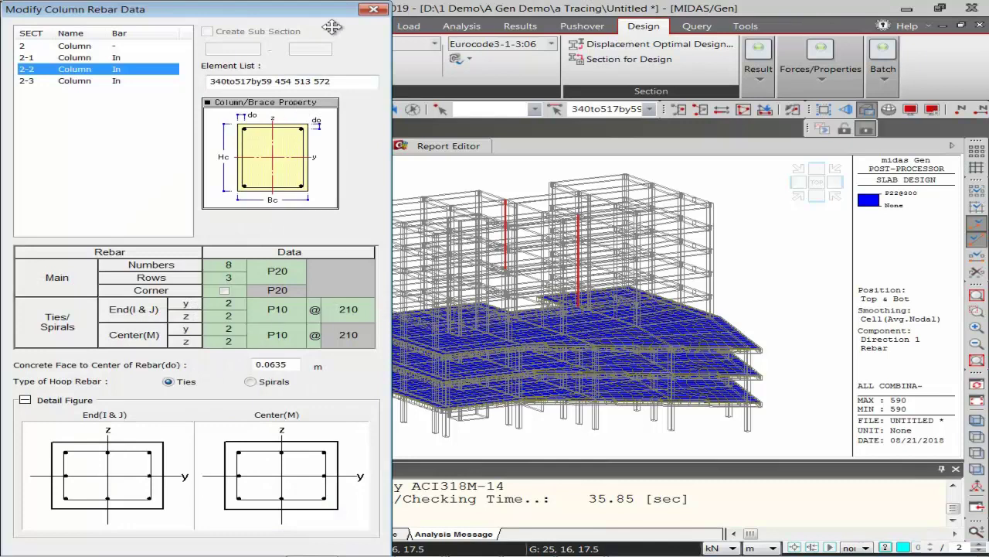
pyautogui.click(372, 14)
pyautogui.click(216, 59)
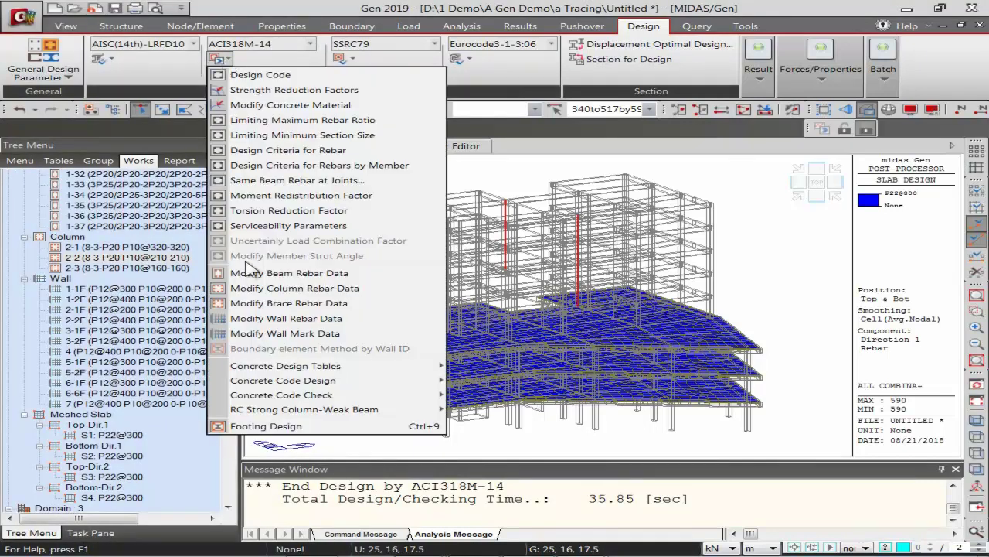
pyautogui.moveTo(317, 396)
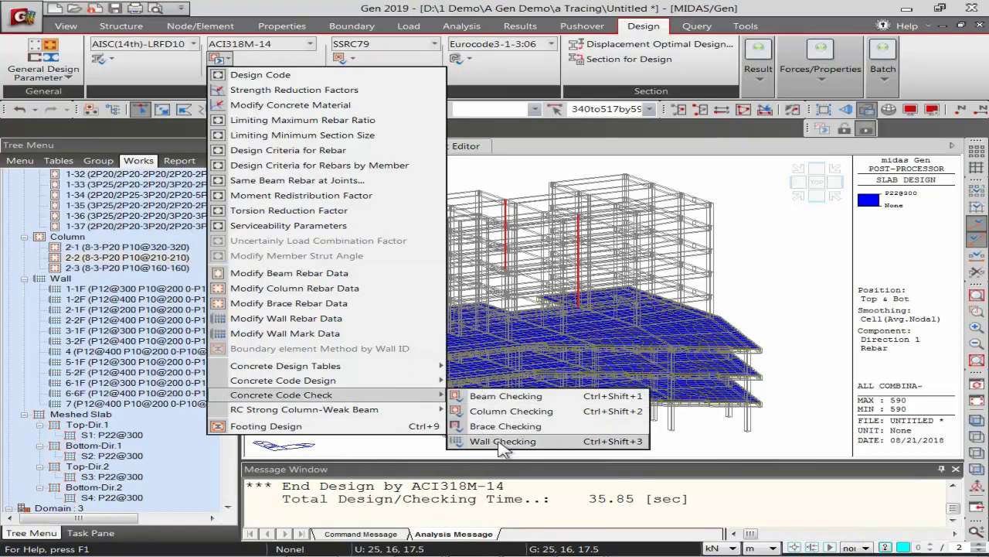
pyautogui.click(519, 85)
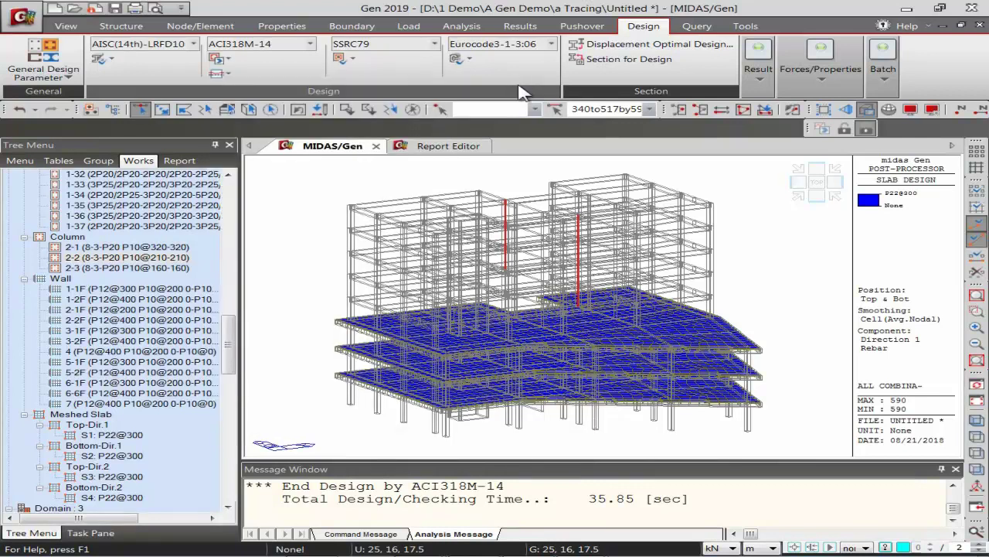
pyautogui.press('Escape')
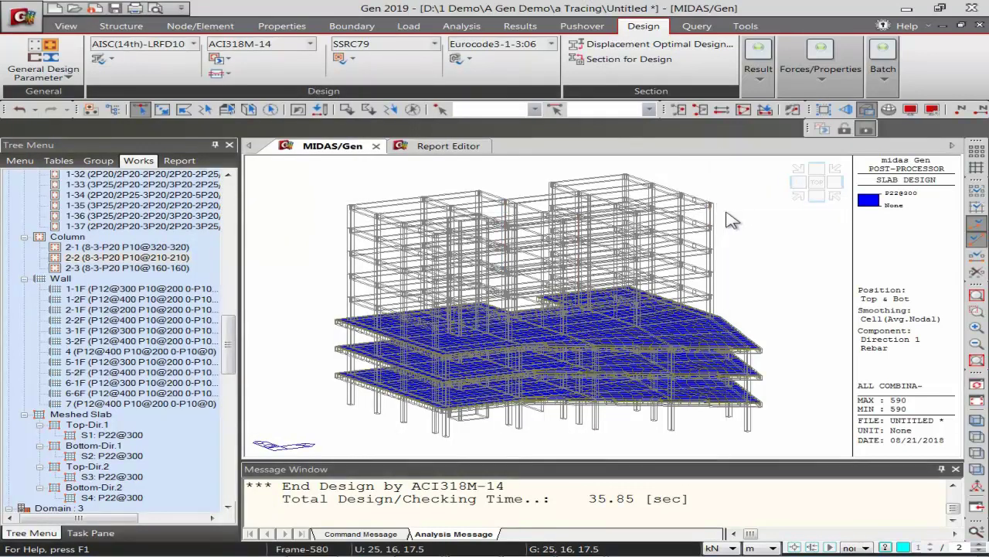
# Launch midas Design+ and widen its member area to show the RC, steel and SRC design modules
pyautogui.moveTo(733, 220)
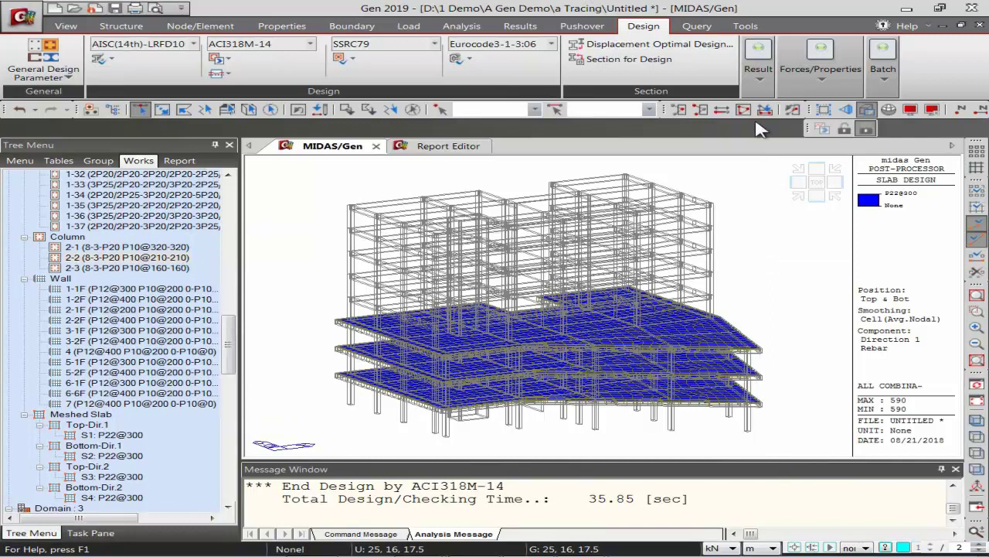
pyautogui.click(747, 27)
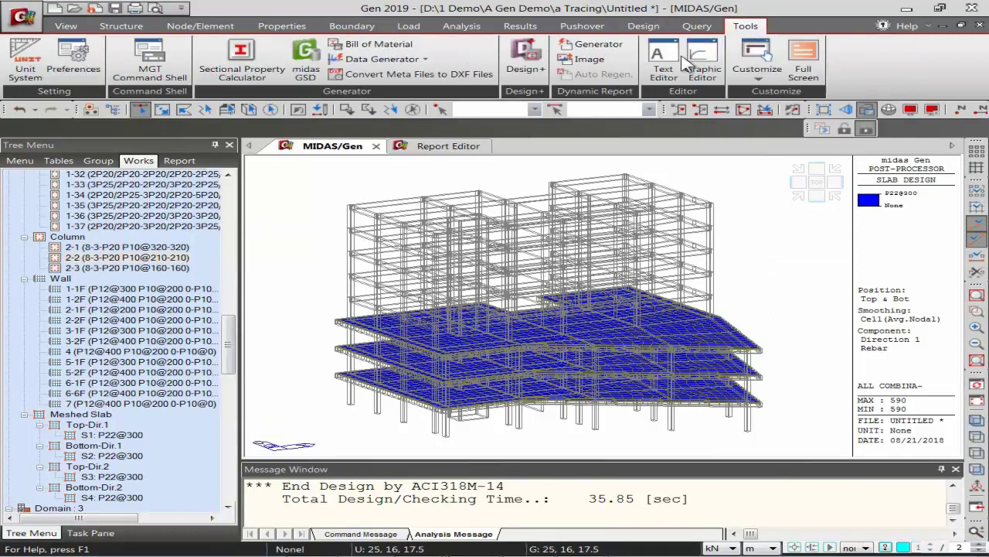
pyautogui.click(526, 50)
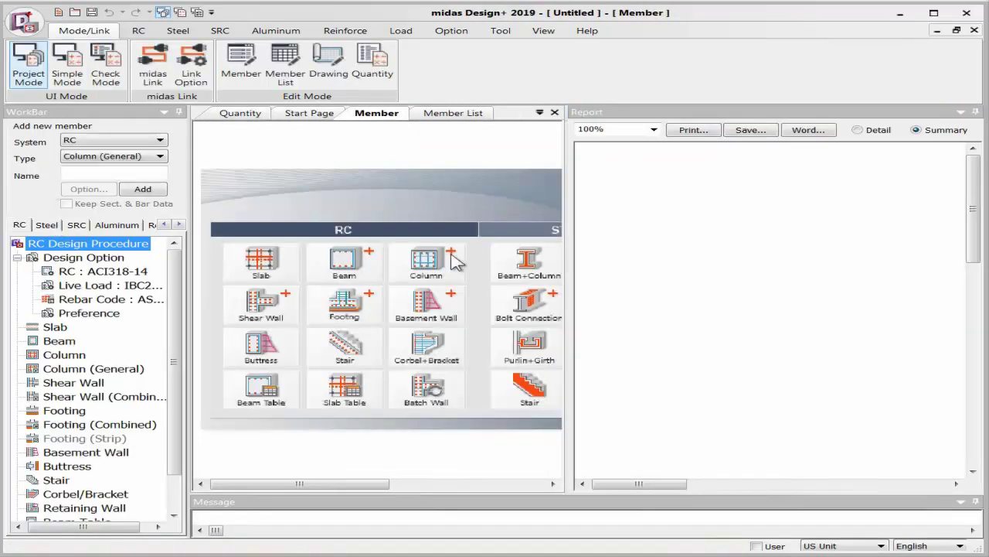
pyautogui.moveTo(569, 124); pyautogui.dragTo(841, 162)
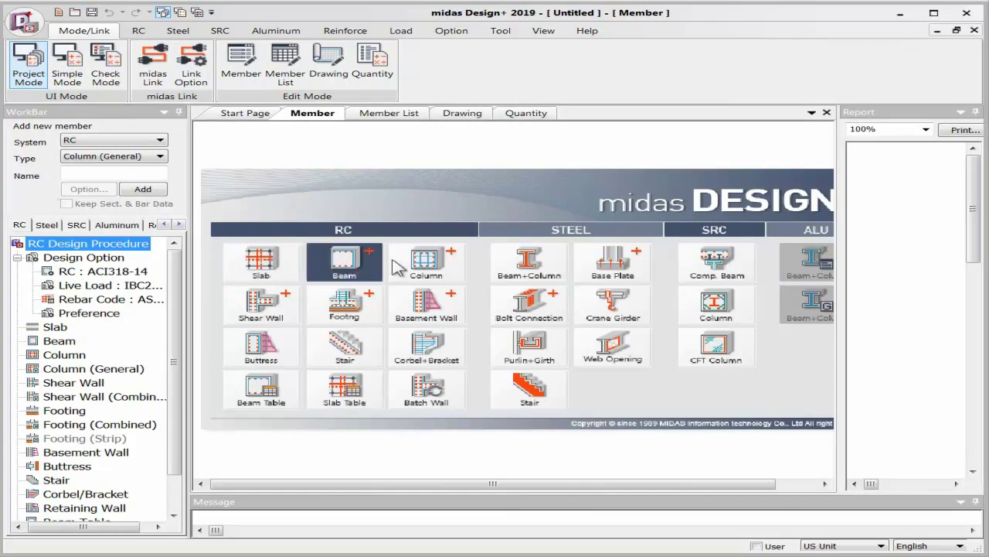
# Browse the column, shear wall, footing and basement wall member types, and add a new corbel/bracket member
pyautogui.click(424, 264)
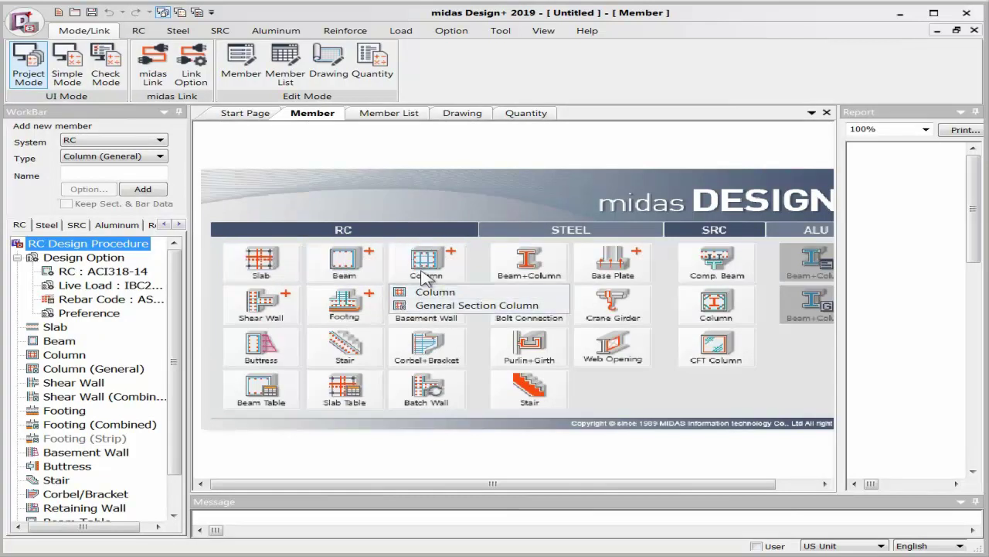
pyautogui.click(286, 315)
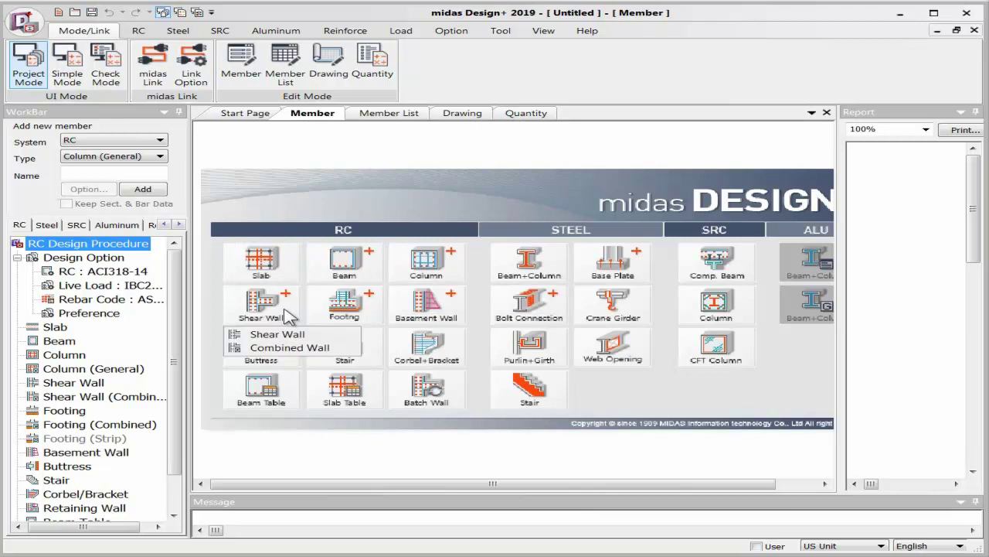
pyautogui.click(346, 311)
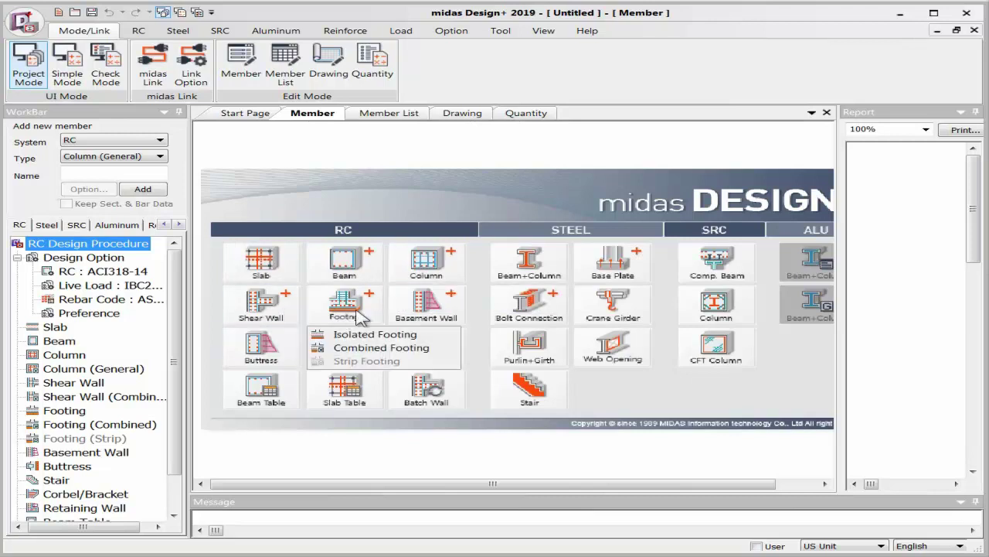
pyautogui.click(412, 318)
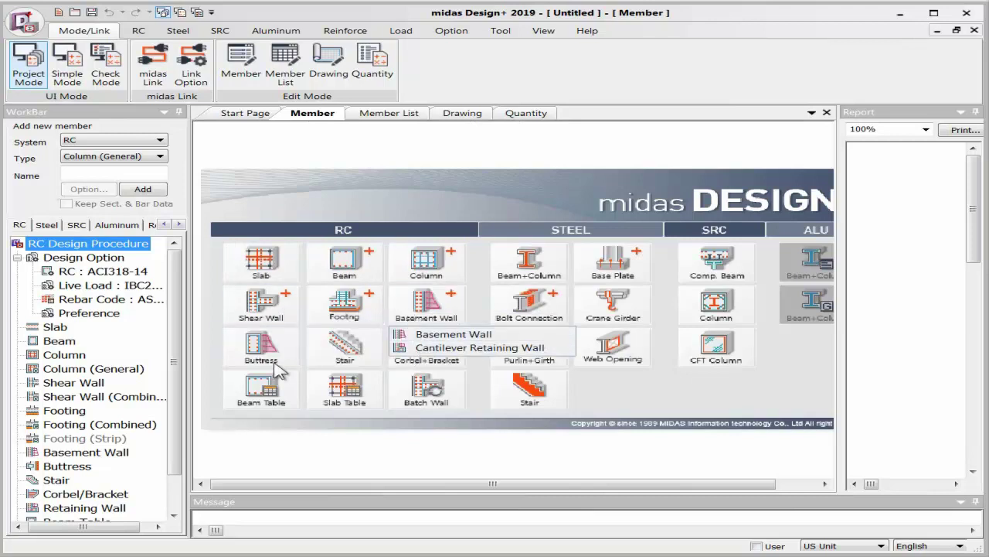
pyautogui.click(427, 365)
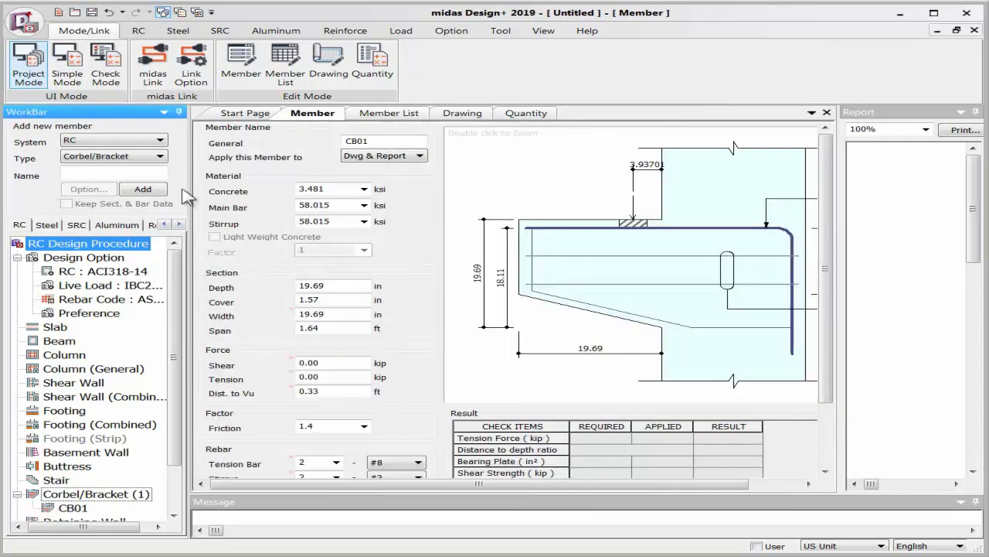
# Return to the member module overview, add an isolated footing member, and switch the unit system to SI
pyautogui.click(241, 66)
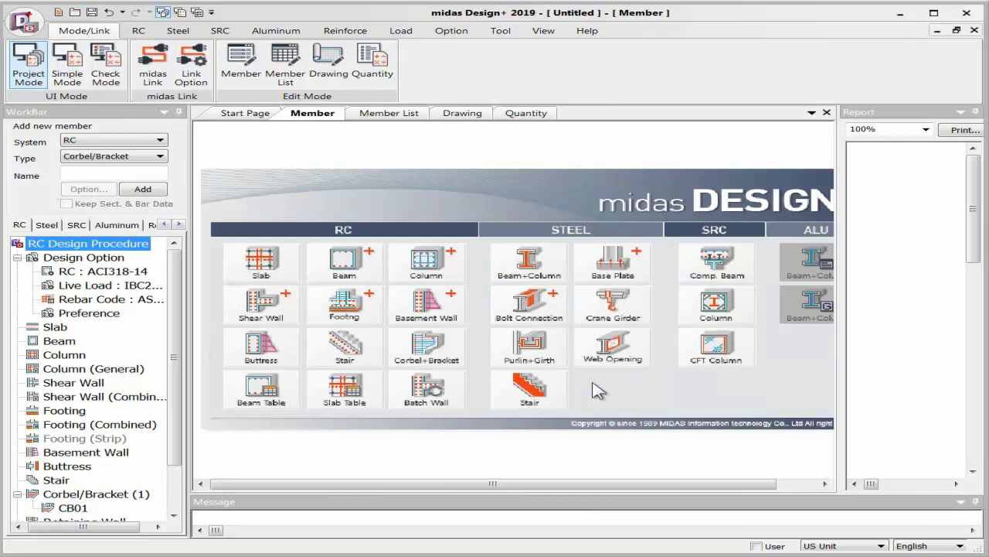
pyautogui.click(341, 306)
pyautogui.click(363, 346)
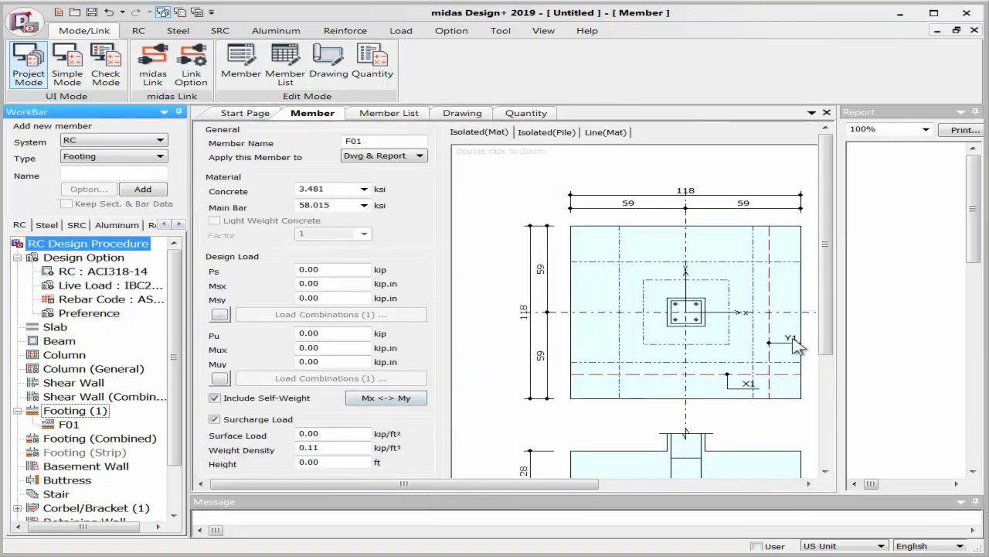
pyautogui.click(849, 546)
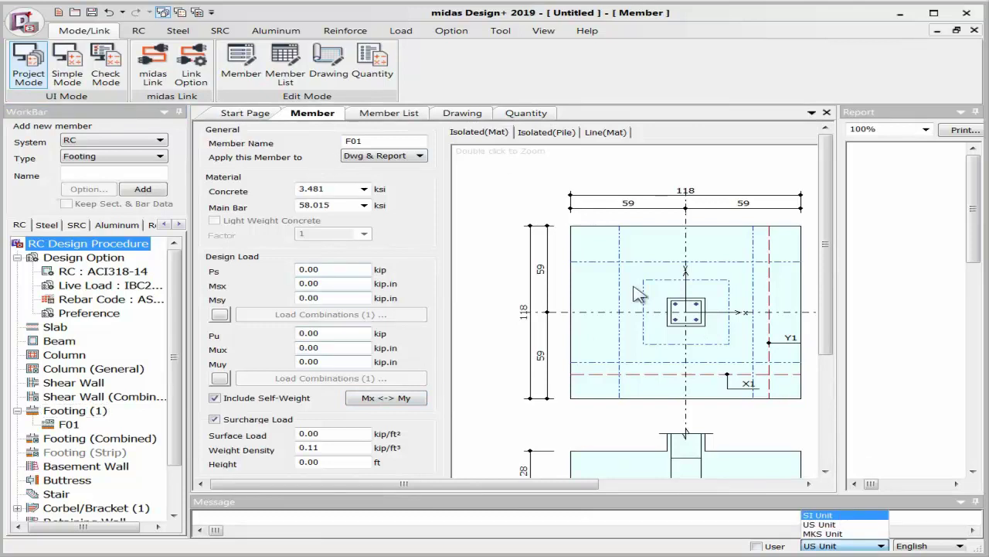
pyautogui.click(840, 515)
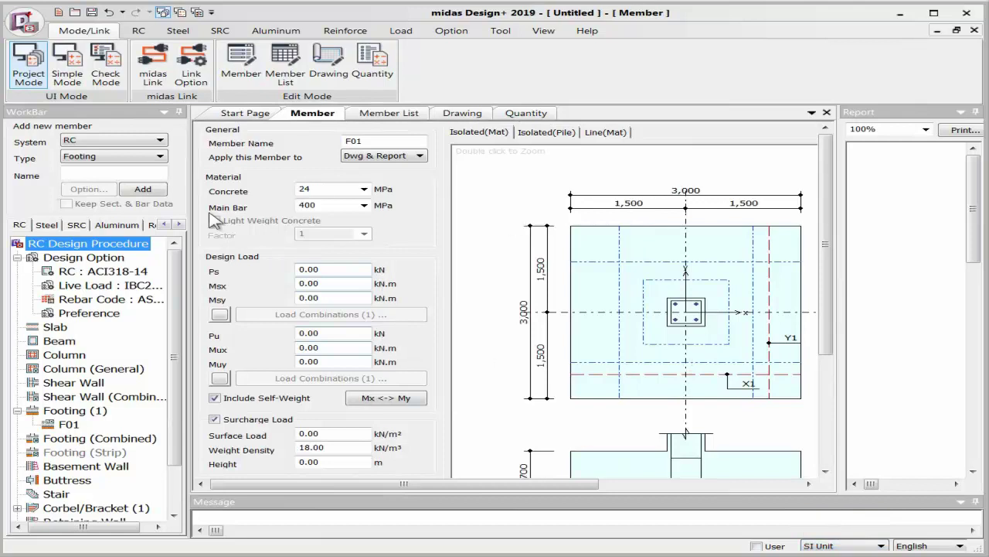
# Link the Design+ project to the open Untitled model in midas Gen 2019
pyautogui.click(151, 67)
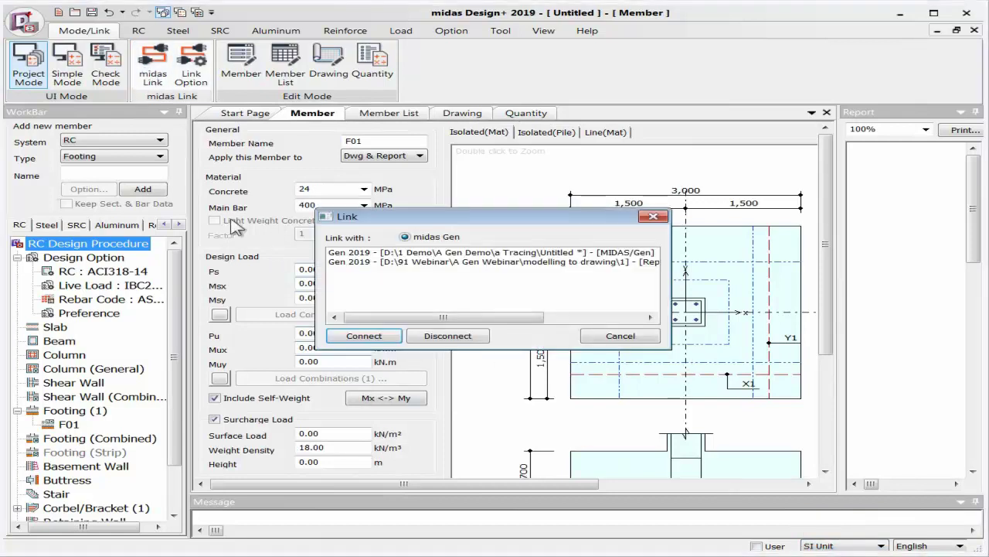
pyautogui.click(405, 257)
pyautogui.click(368, 336)
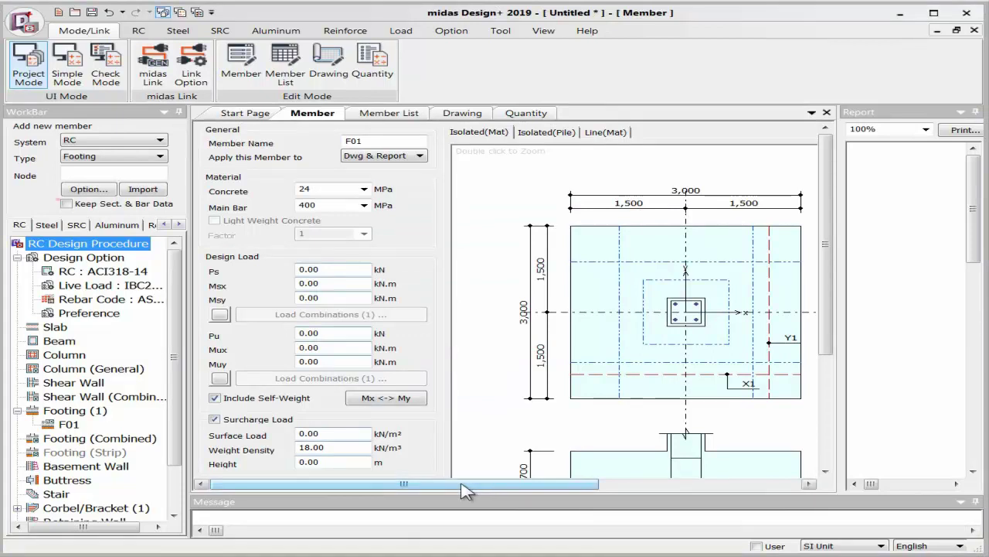
# Pick support node 54 in the midas Gen model and import it into Design+ as a footing, accepting the differing design code
pyautogui.hotkey('alt', 'Tab')
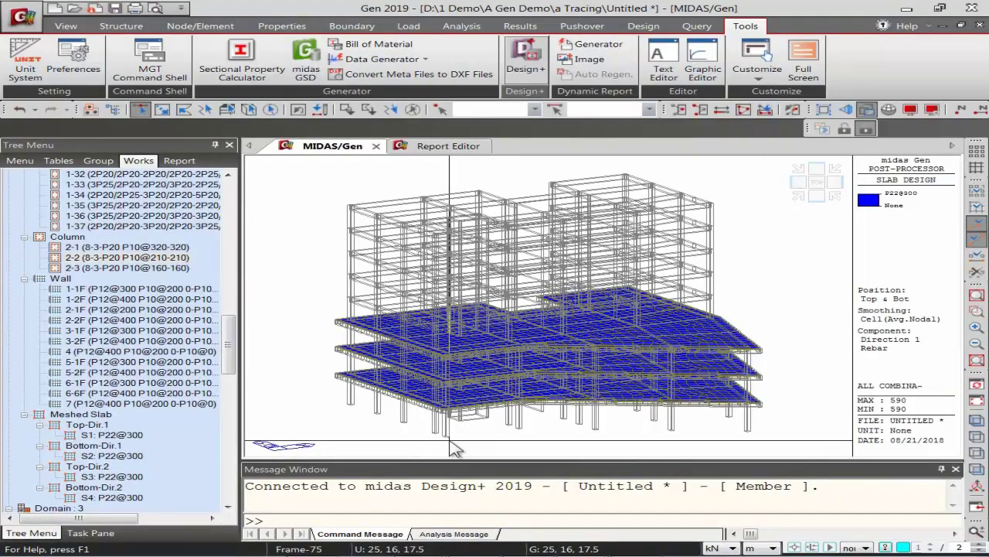
pyautogui.click(977, 398)
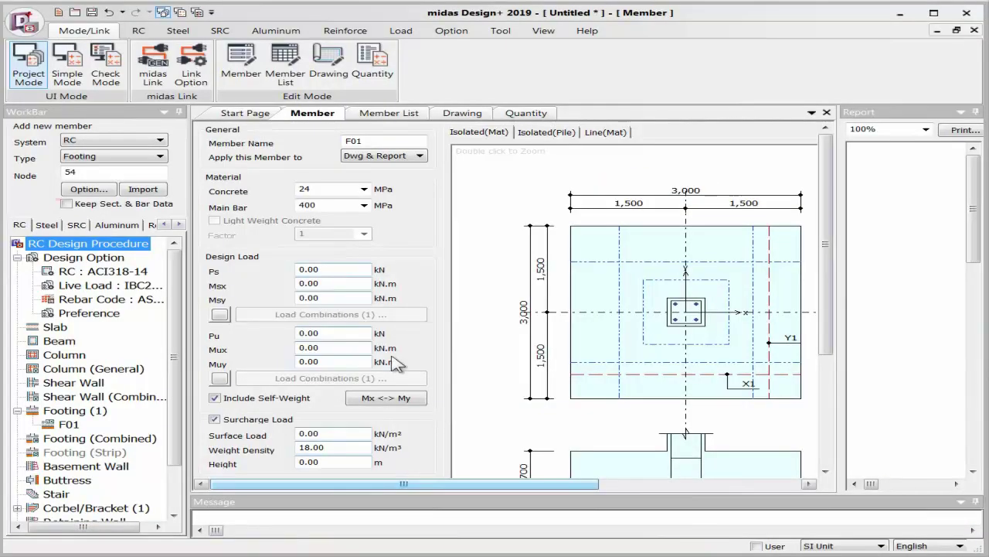
pyautogui.click(152, 193)
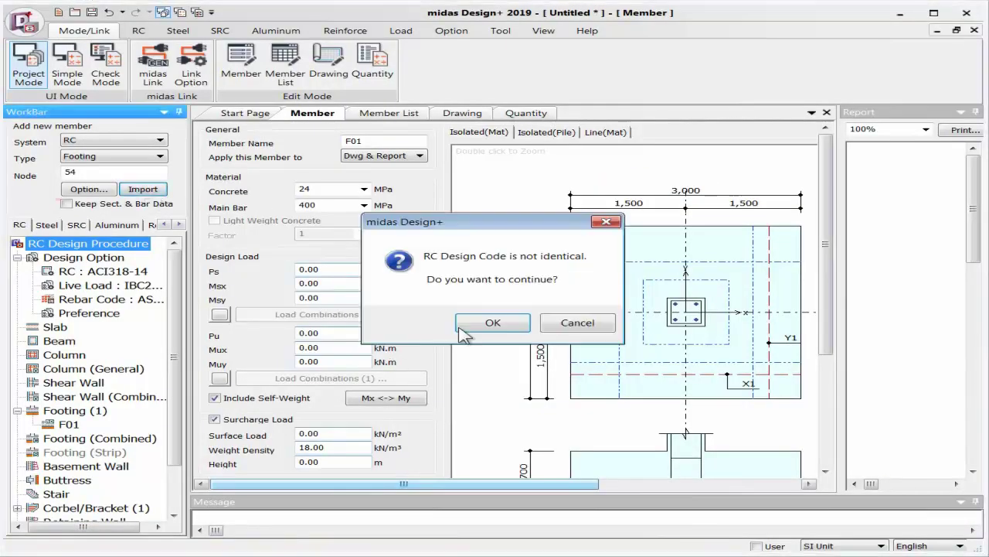
pyautogui.click(466, 326)
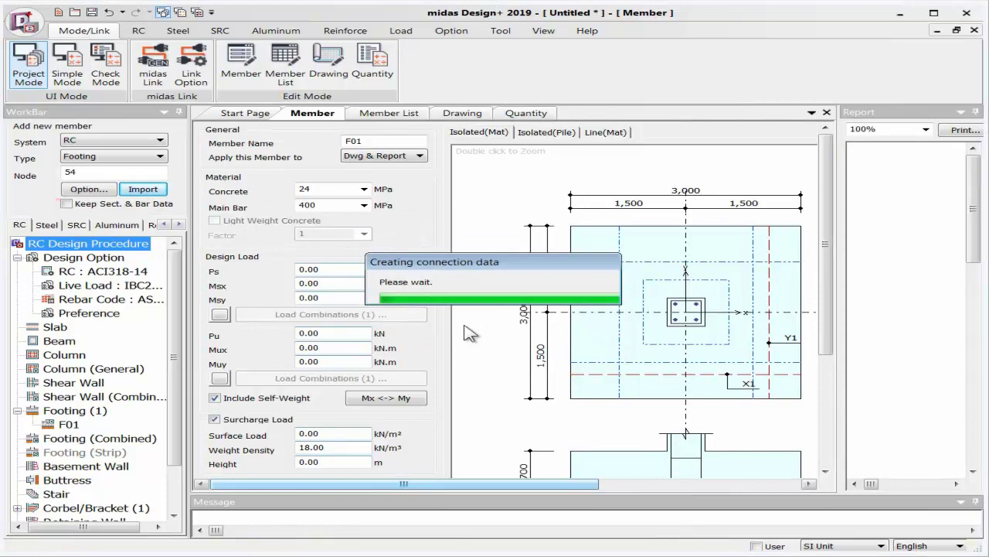
# Set the rebar code to BS/EN with footing design bars ranging from P12 to P32, and apply the rebar options
pyautogui.doubleClick(116, 299)
pyautogui.click(391, 151)
pyautogui.click(376, 171)
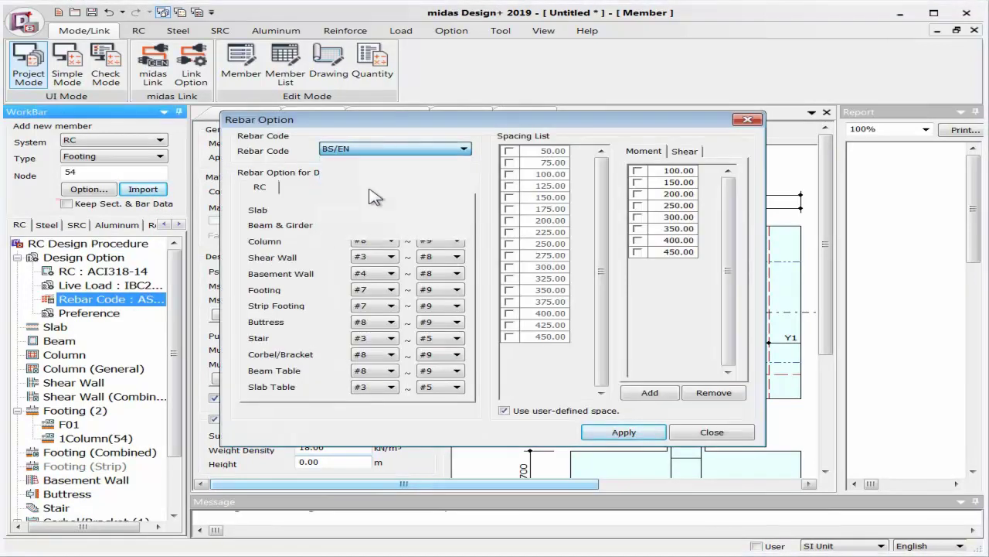
pyautogui.click(368, 289)
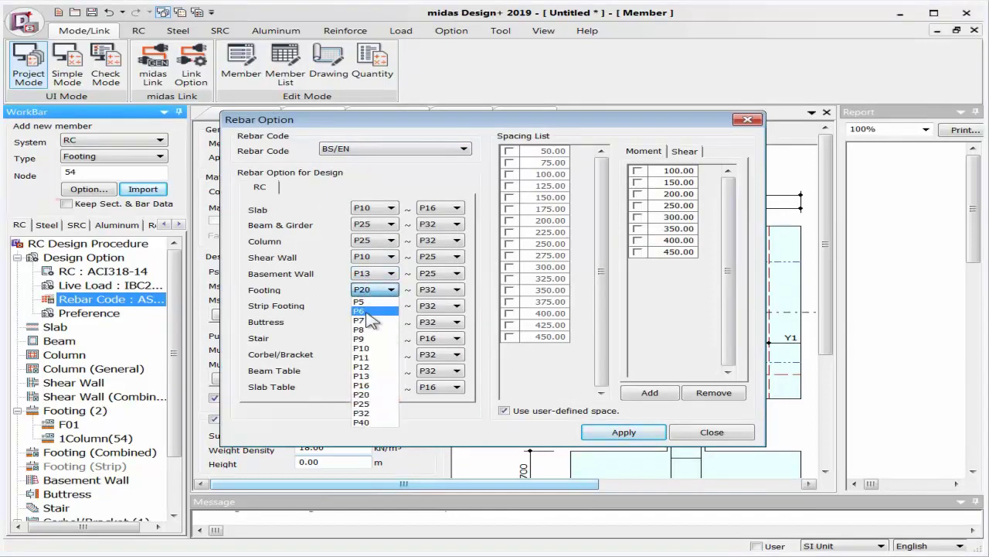
pyautogui.click(369, 368)
pyautogui.click(437, 289)
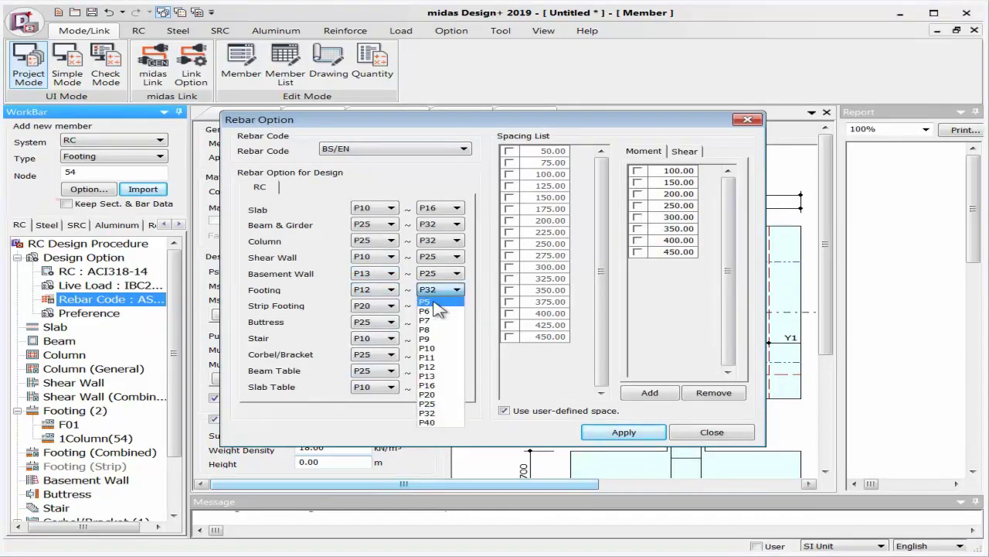
pyautogui.click(428, 412)
pyautogui.click(599, 431)
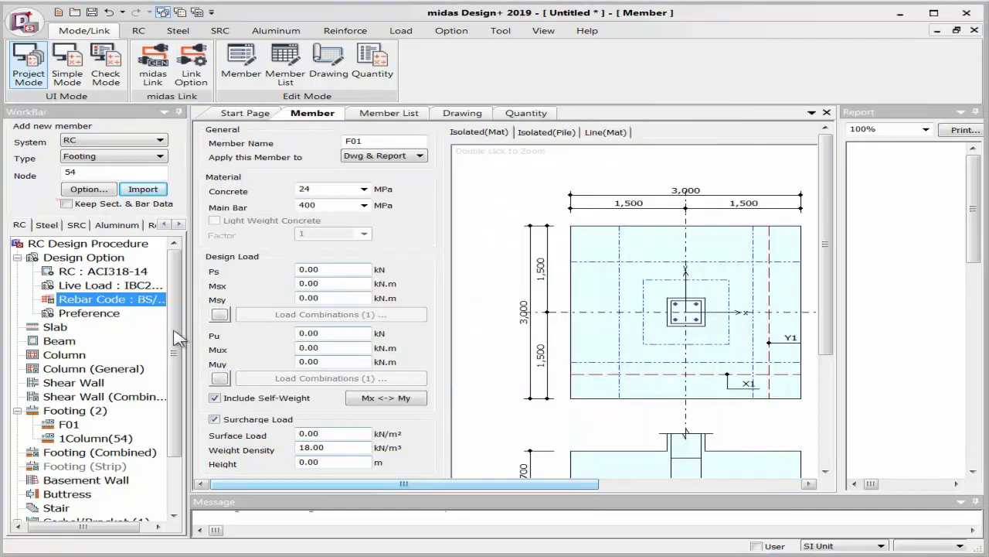
# Open the imported footing 1Column(54) and set its surcharge to a 5 kN/m² surface load and 1.5 m height
pyautogui.click(95, 438)
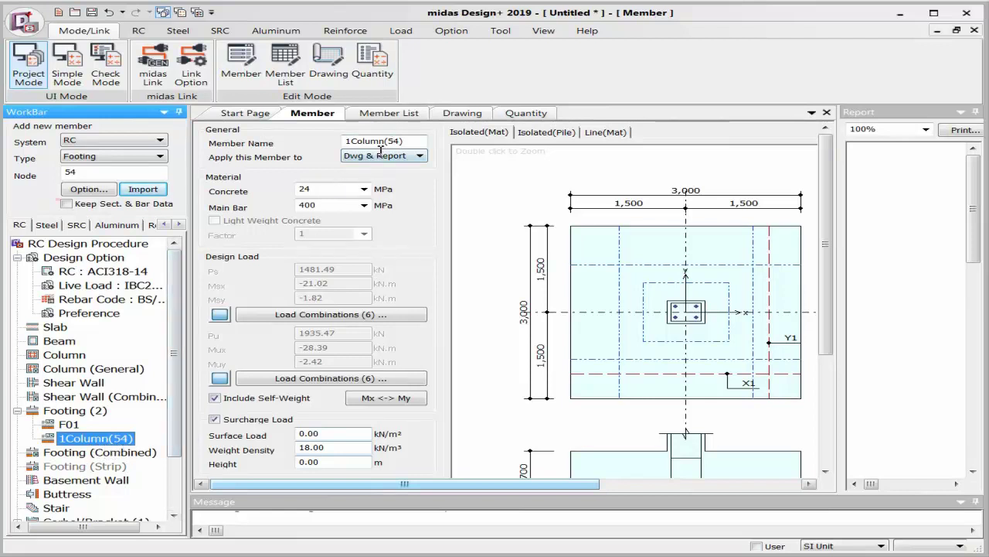
pyautogui.click(326, 189)
pyautogui.click(322, 207)
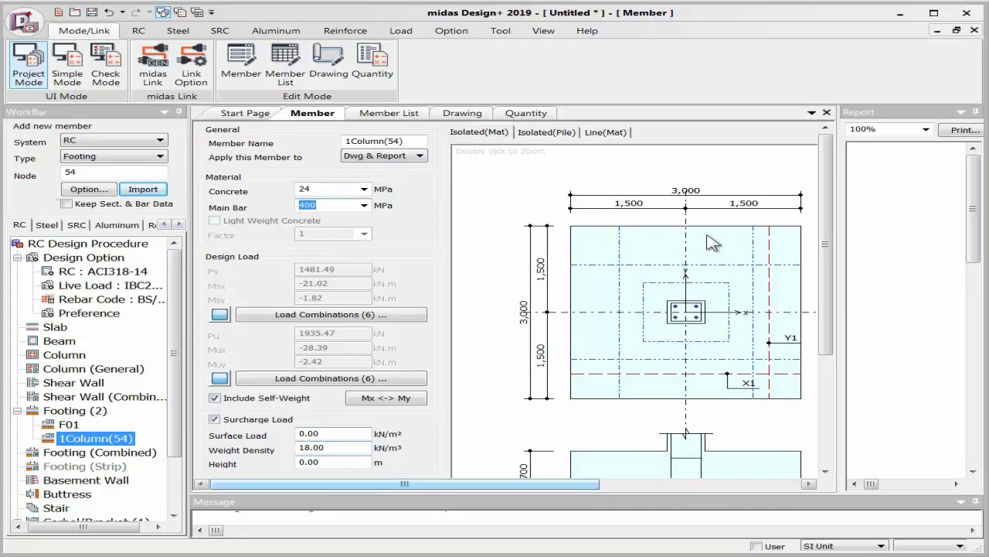
pyautogui.moveTo(826, 243); pyautogui.dragTo(839, 324)
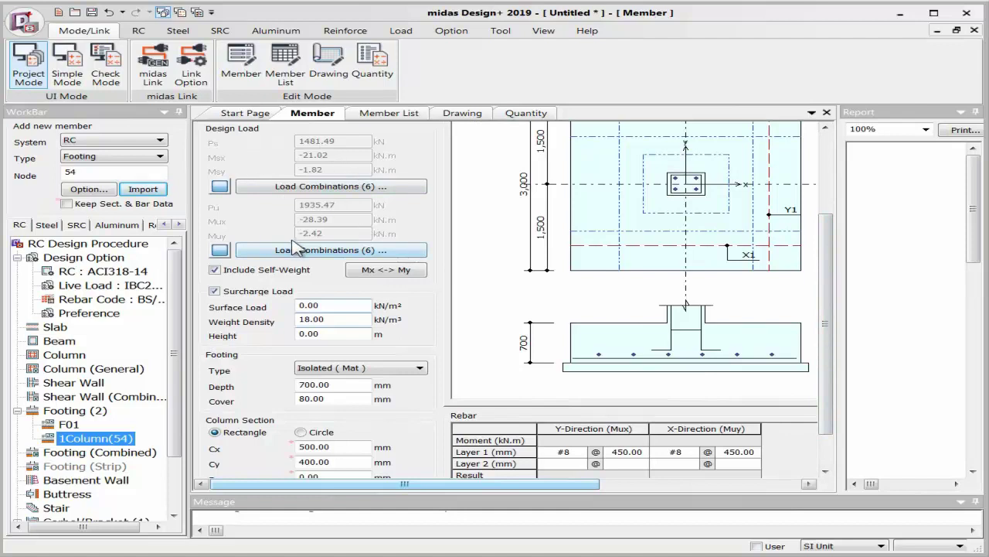
pyautogui.click(343, 304)
pyautogui.write('5')
pyautogui.click(346, 334)
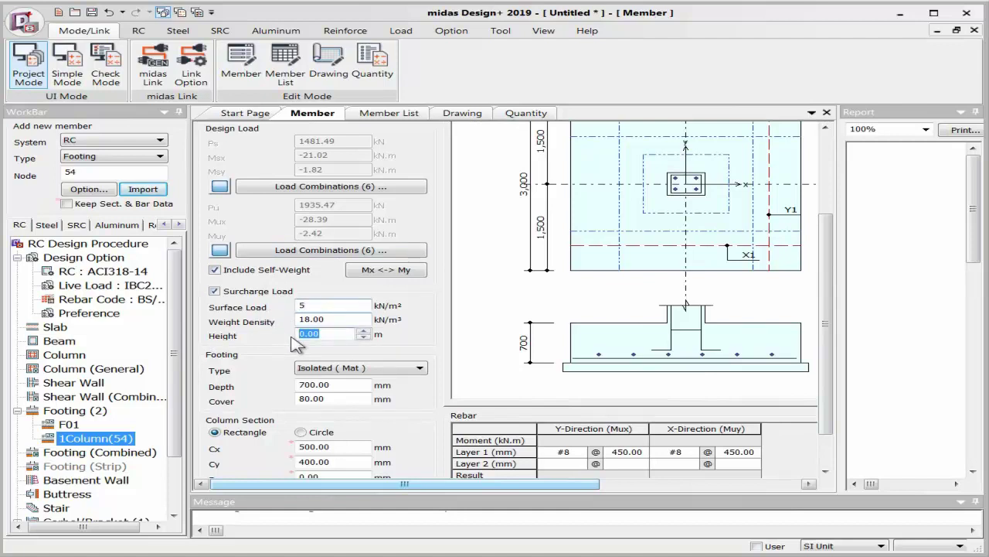
pyautogui.write('1.5')
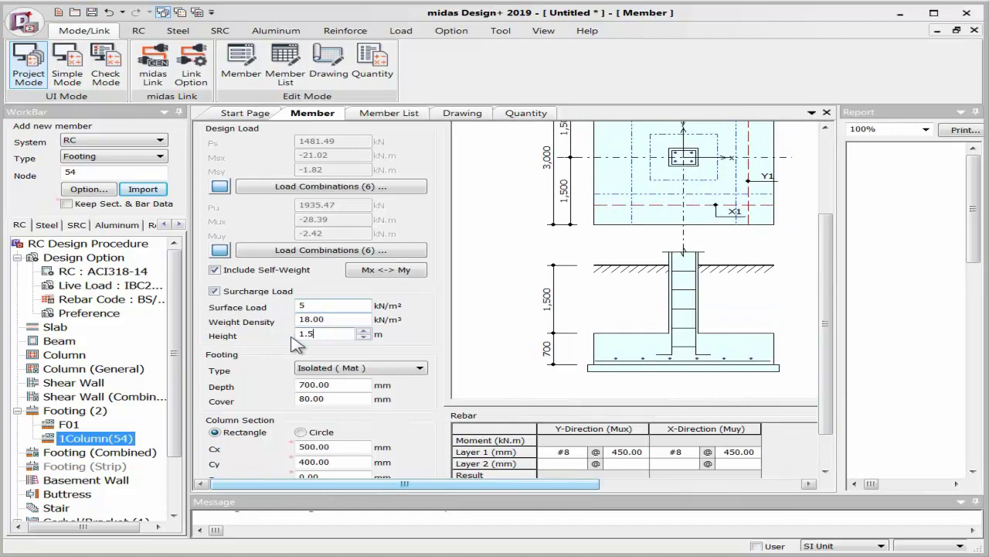
# Set the concrete cover of the imported footing to 75 mm
pyautogui.click(352, 400)
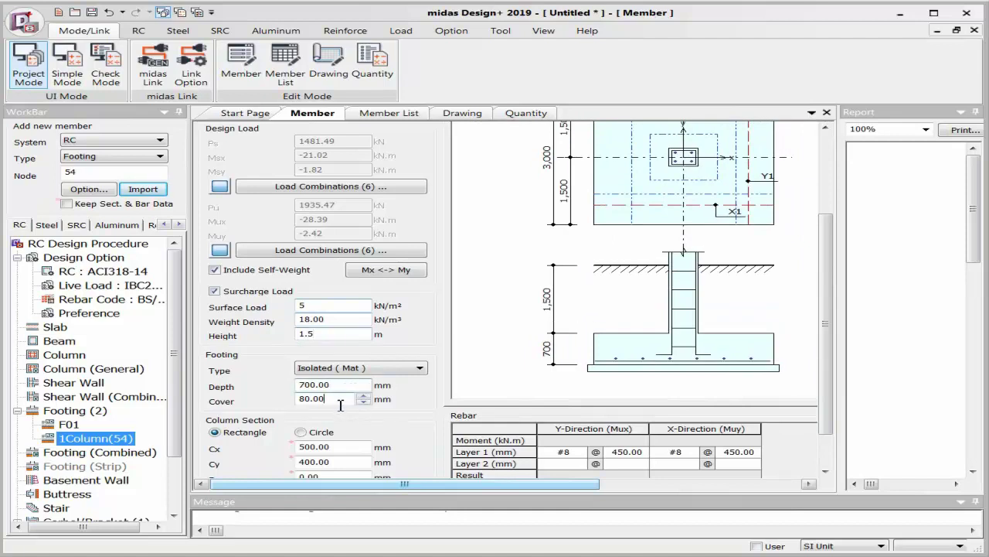
pyautogui.moveTo(336, 401); pyautogui.dragTo(288, 411)
pyautogui.write('75')
pyautogui.scroll(-2, 824, 330)
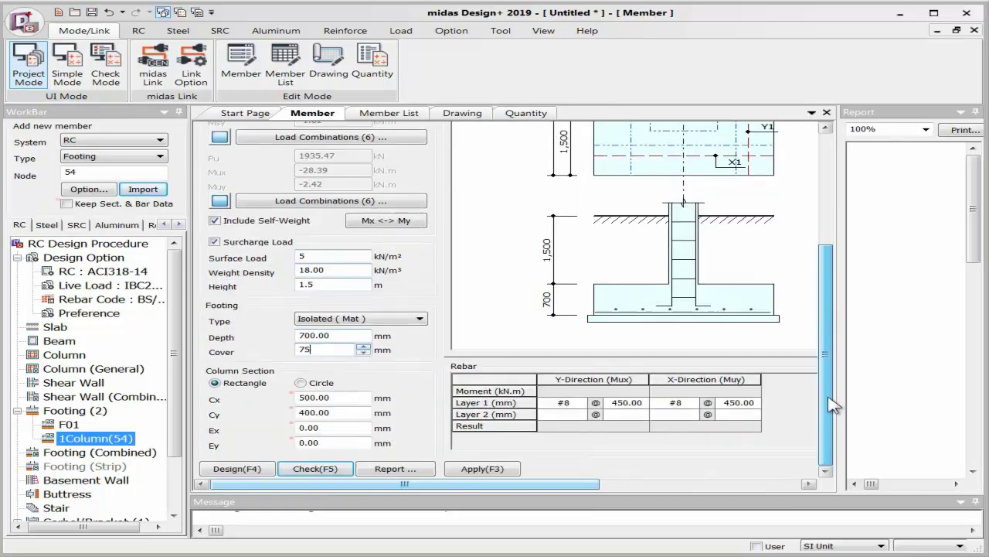
# View the available footing types, keep Isolated (Mat), and set the column eccentricity Ex to -580 mm
pyautogui.click(384, 319)
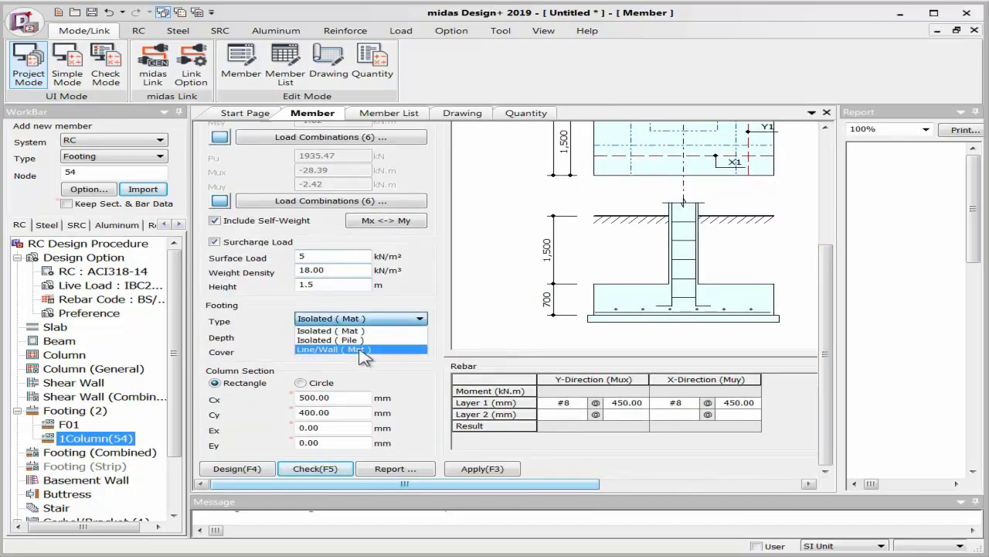
pyautogui.click(406, 388)
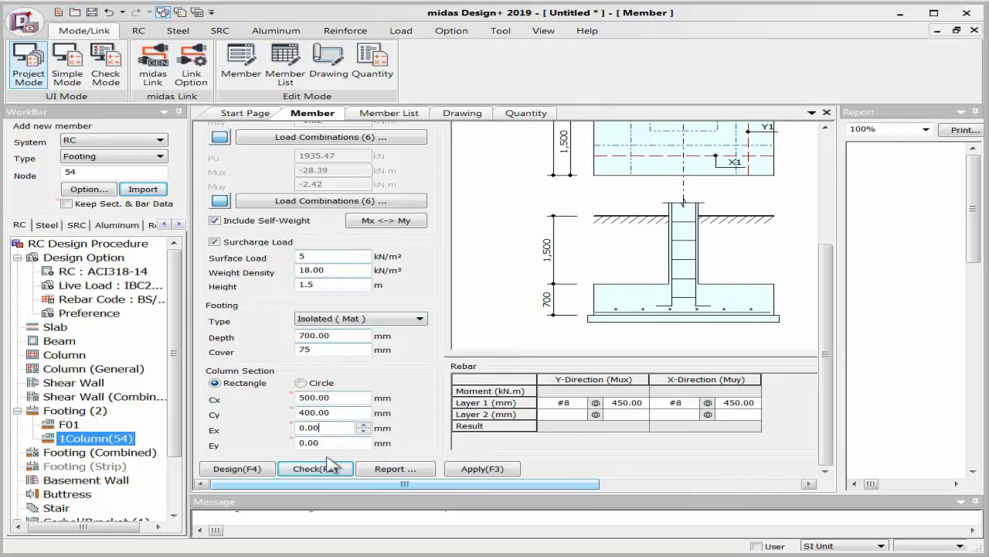
pyautogui.moveTo(826, 259); pyautogui.dragTo(826, 197)
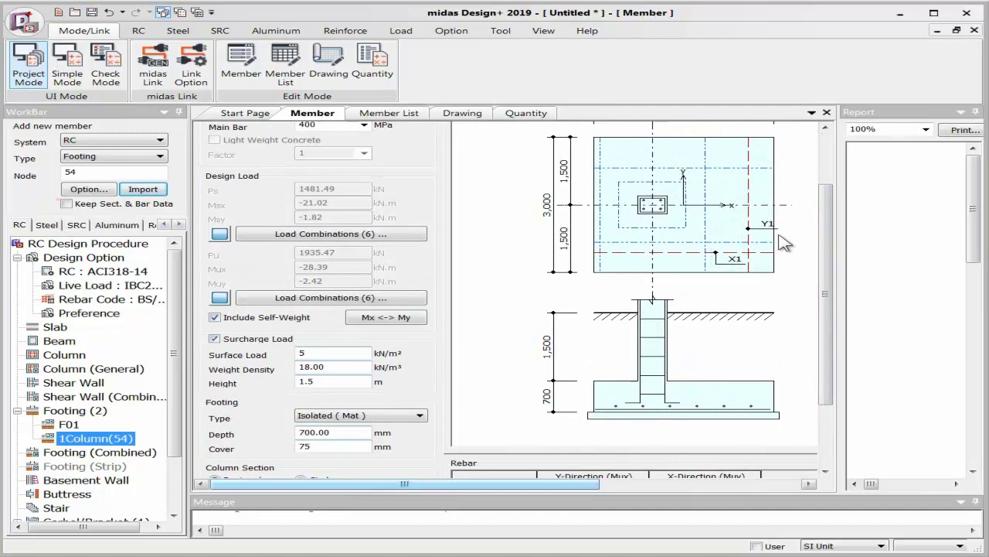
pyautogui.moveTo(826, 265); pyautogui.dragTo(826, 363)
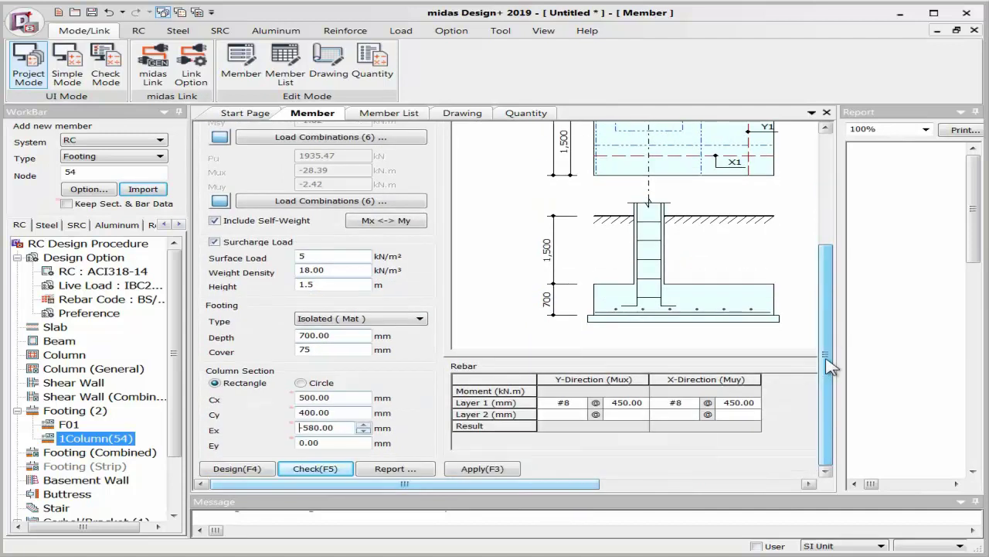
# Set the soil bearing capacity for the footing to 200 KPa
pyautogui.moveTo(371, 493); pyautogui.dragTo(614, 490)
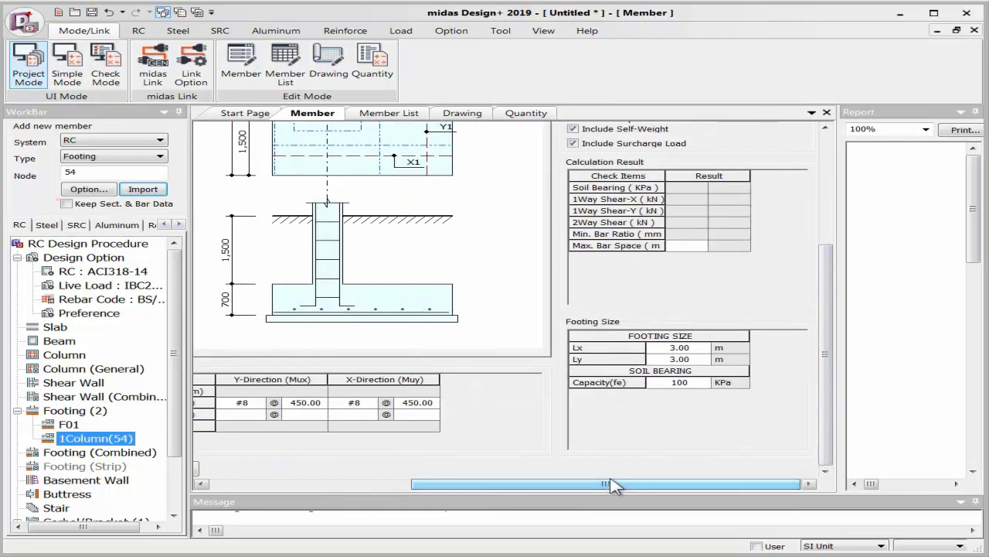
pyautogui.click(702, 381)
pyautogui.click(660, 402)
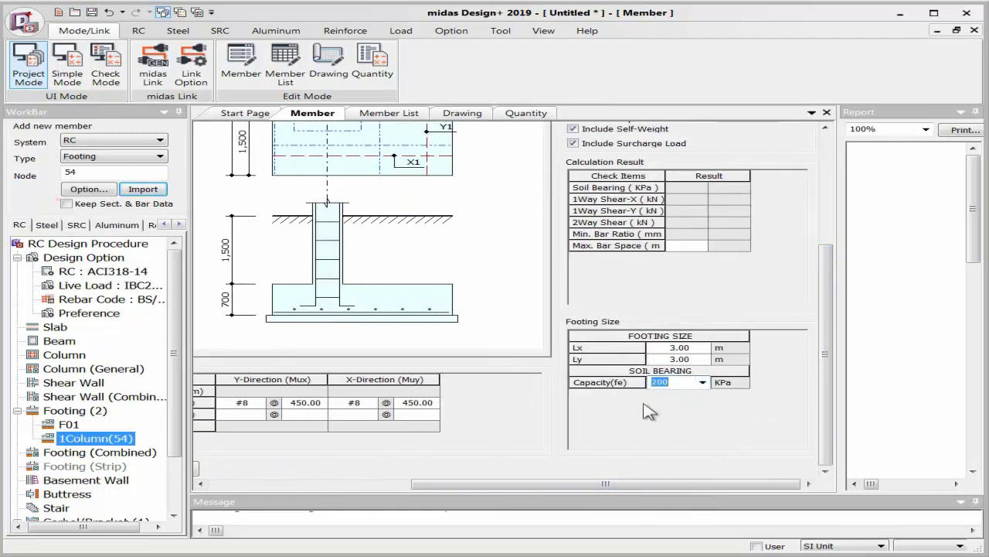
# Run the footing design and review its rebar, soil bearing and shear check results
pyautogui.moveTo(608, 491); pyautogui.dragTo(332, 497)
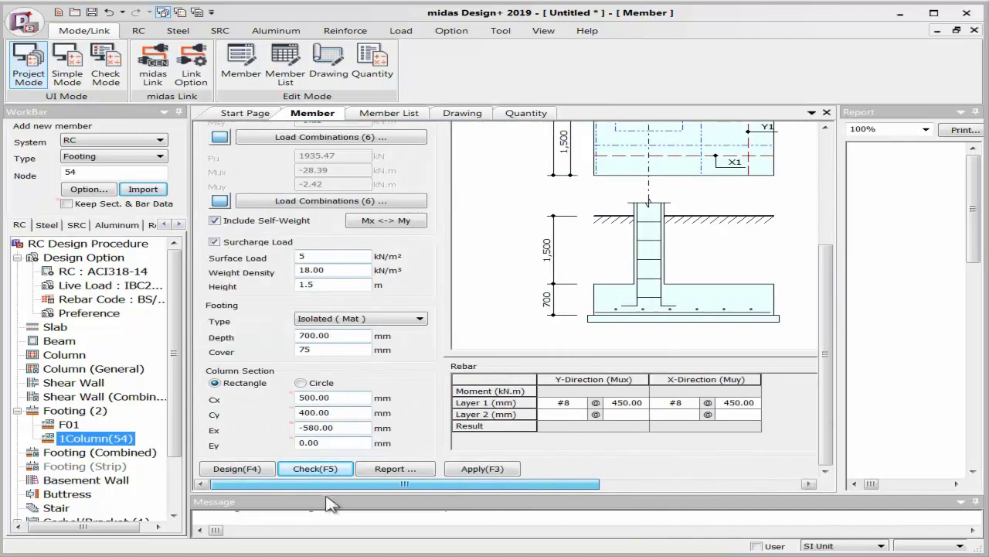
pyautogui.click(219, 472)
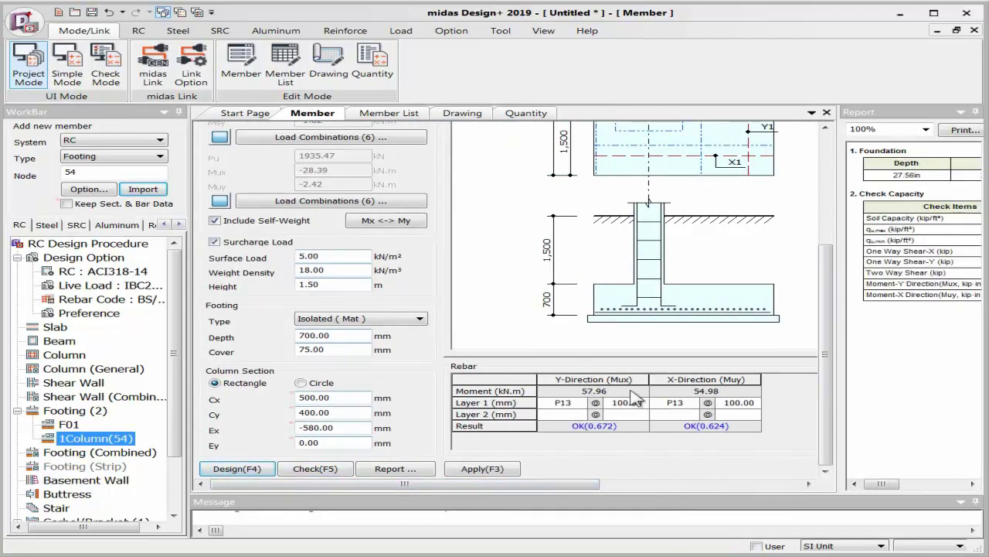
pyautogui.moveTo(588, 484); pyautogui.dragTo(801, 484)
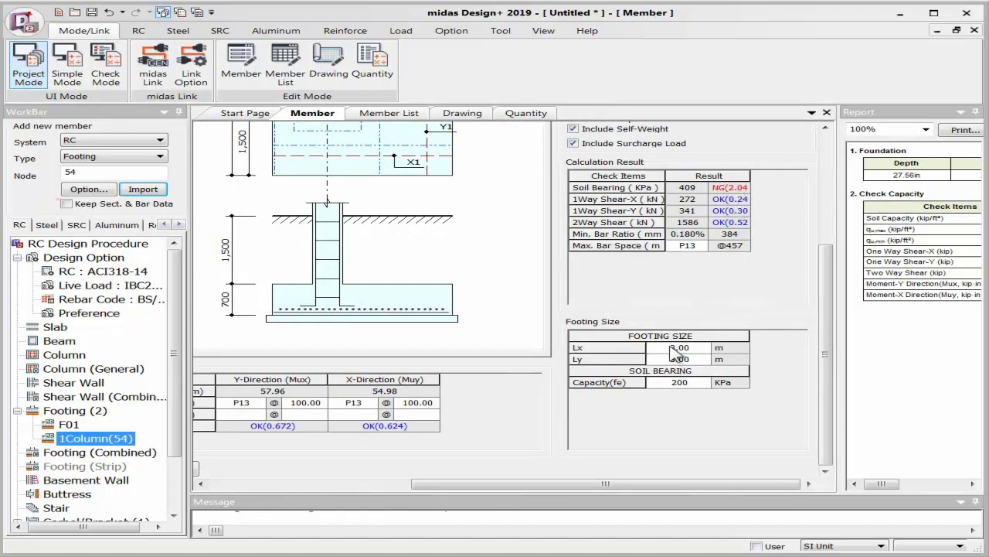
# Enable Change Section by Design for footings in the preferences and redesign the imported footing
pyautogui.moveTo(630, 484); pyautogui.dragTo(394, 487)
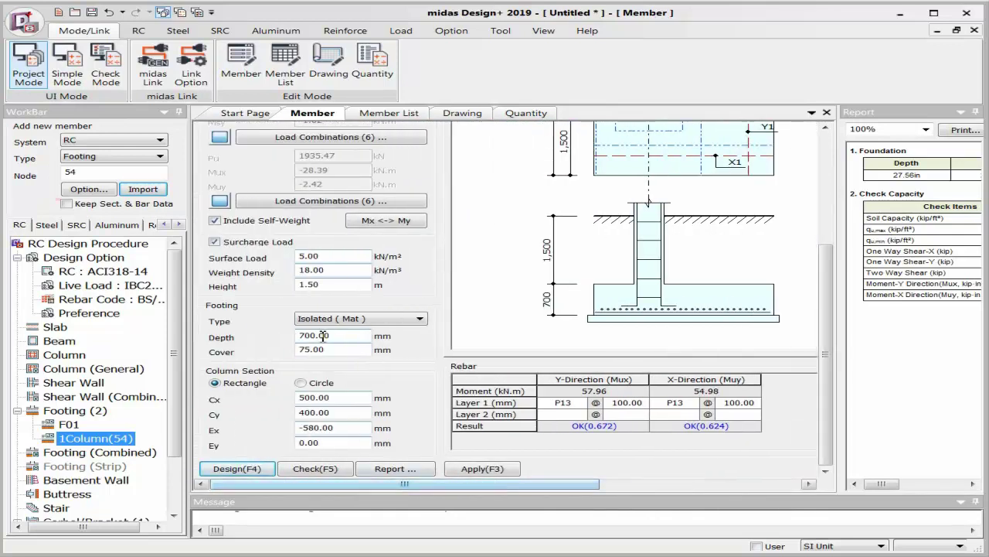
pyautogui.doubleClick(89, 313)
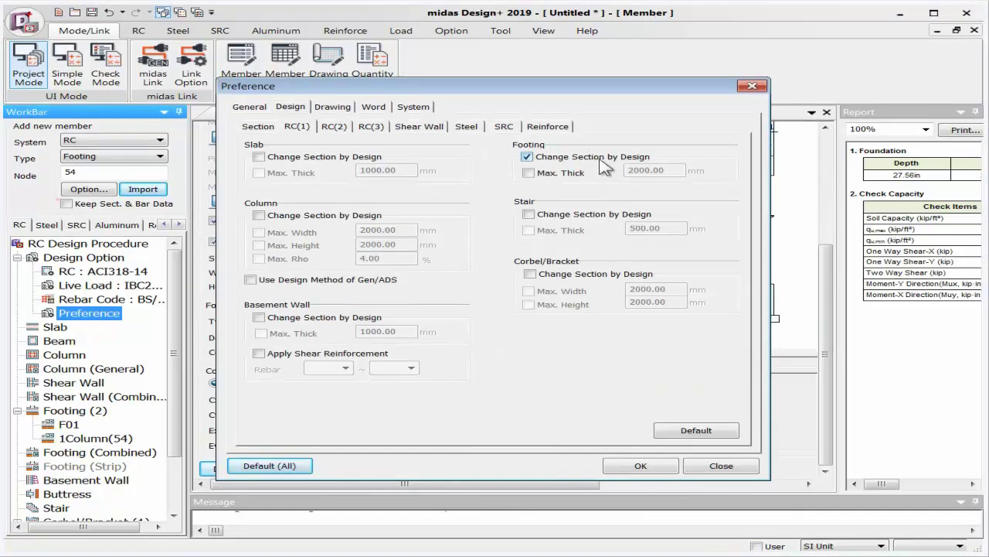
pyautogui.click(614, 468)
pyautogui.click(228, 468)
pyautogui.moveTo(259, 487); pyautogui.dragTo(452, 494)
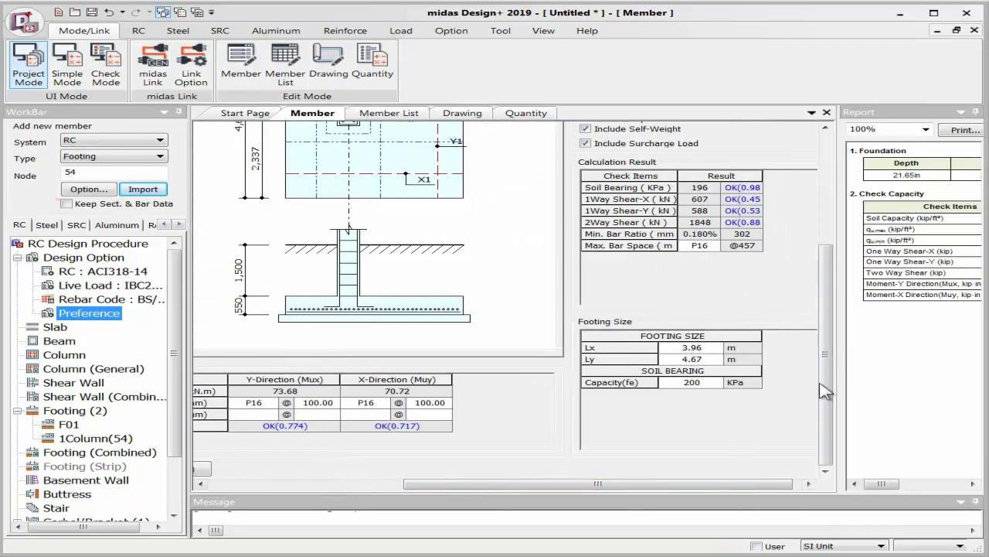
pyautogui.moveTo(826, 397); pyautogui.dragTo(826, 346)
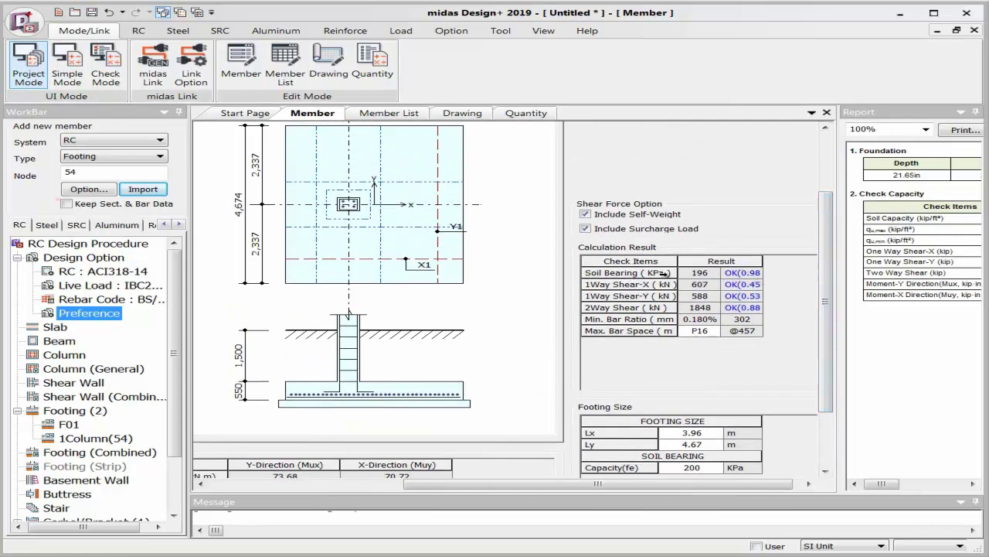
pyautogui.moveTo(694, 483); pyautogui.dragTo(371, 509)
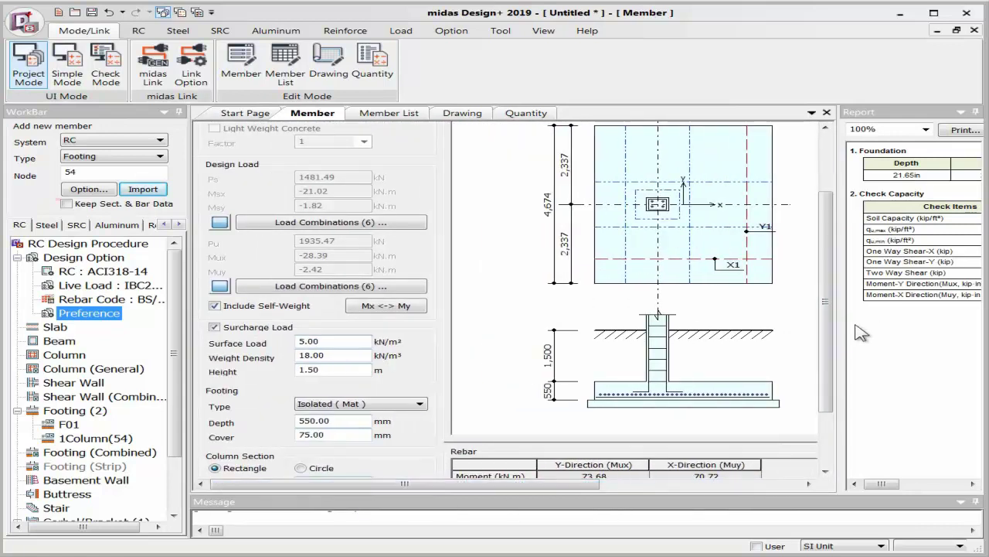
# Display the footing's detailed calculation report and examine the soil capacity and shear checks
pyautogui.moveTo(840, 317); pyautogui.dragTo(635, 321)
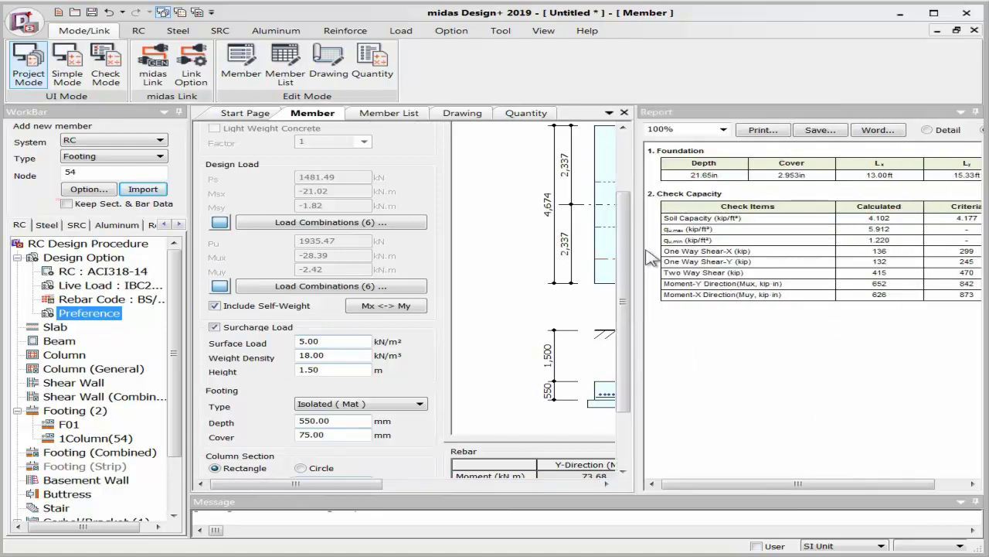
pyautogui.click(944, 131)
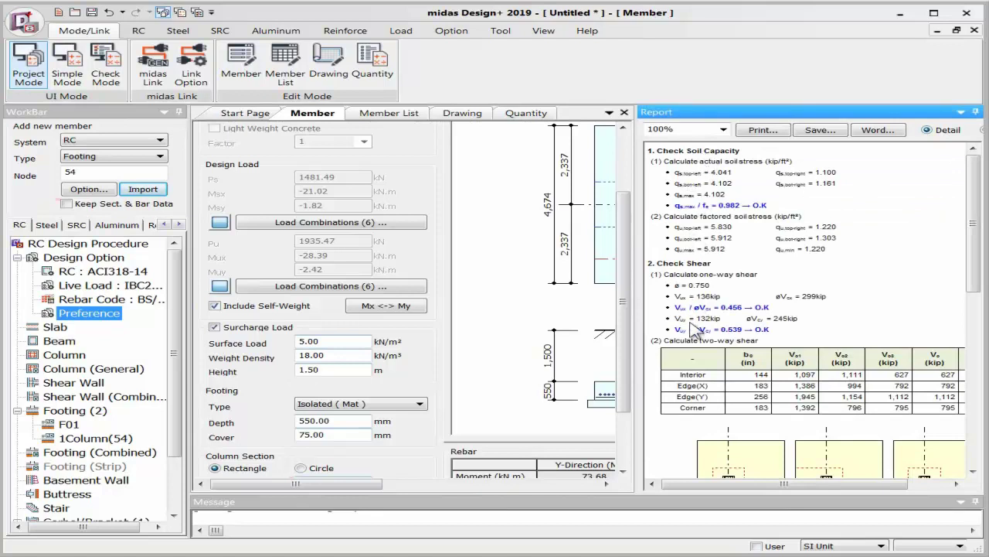
pyautogui.scroll(-1, 970, 265)
pyautogui.moveTo(970, 265)
pyautogui.mouseDown()
pyautogui.moveTo(985, 450)
pyautogui.moveTo(976, 262)
pyautogui.mouseUp()
pyautogui.moveTo(638, 240); pyautogui.dragTo(826, 265)
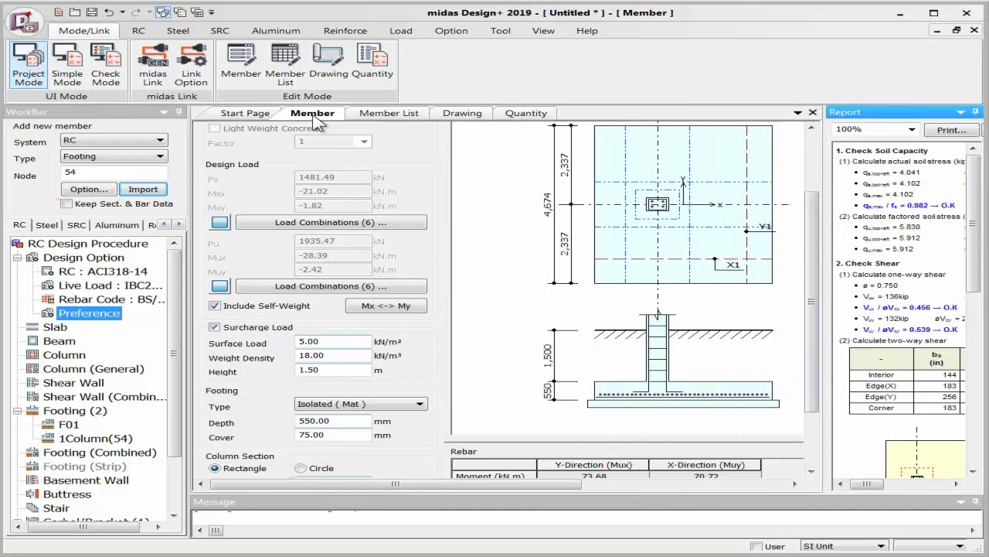
# Create the RC footing drawing and examine the plan and section details of footing 1Column(54)
pyautogui.click(461, 113)
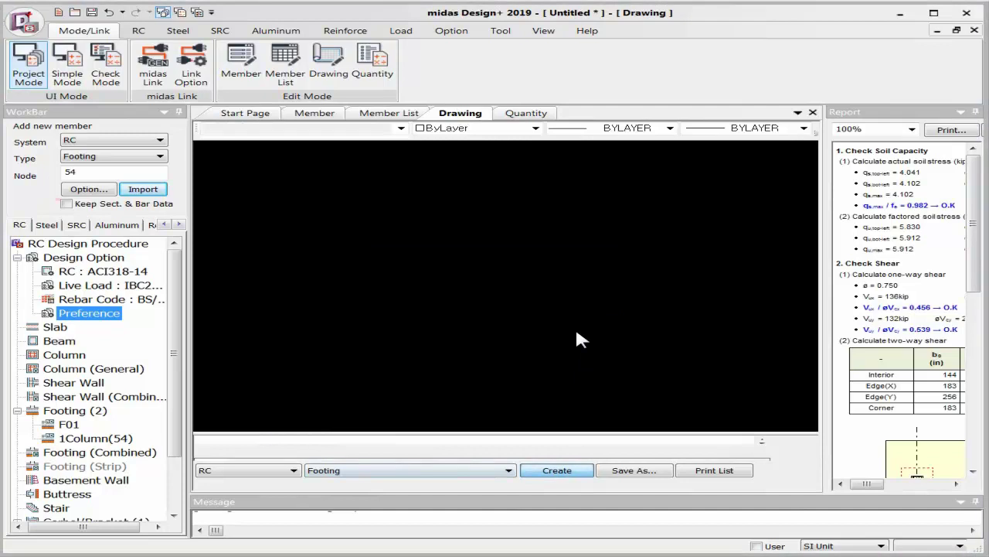
pyautogui.scroll(6, 570, 325)
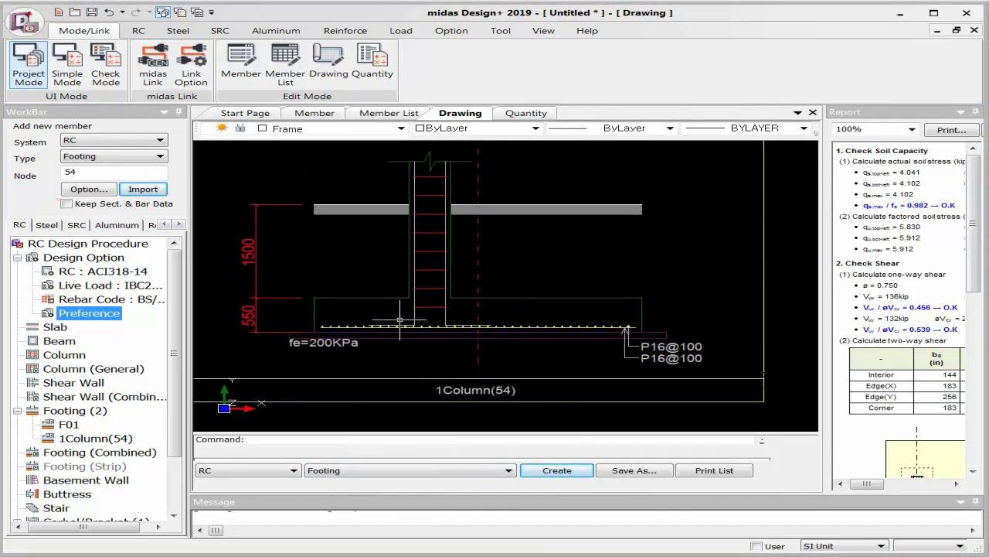
pyautogui.moveTo(548, 348); pyautogui.dragTo(345, 319, button='middle')
pyautogui.moveTo(742, 341); pyautogui.dragTo(518, 308, button='middle')
pyautogui.scroll(-2, 405, 241)
pyautogui.scroll(2, 405, 241)
pyautogui.moveTo(412, 205); pyautogui.dragTo(578, 398, button='middle')
pyautogui.scroll(1, 541, 353)
pyautogui.scroll(-3, 541, 353)
pyautogui.scroll(1, 468, 266)
pyautogui.scroll(-2, 483, 227)
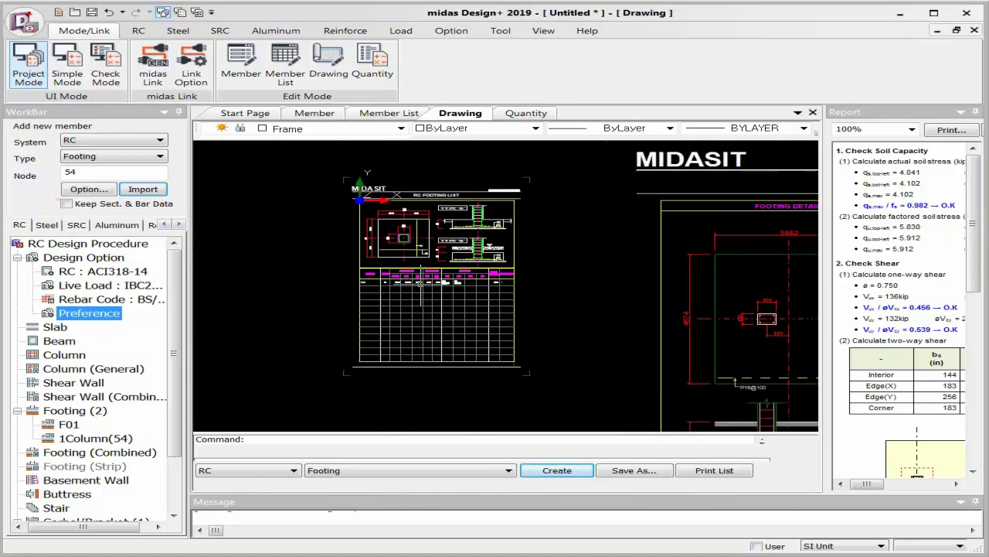
# Examine the footing schedule and detail sheet in the drawing, and view the DWG save options without saving
pyautogui.scroll(1, 401, 317)
pyautogui.scroll(2, 367, 251)
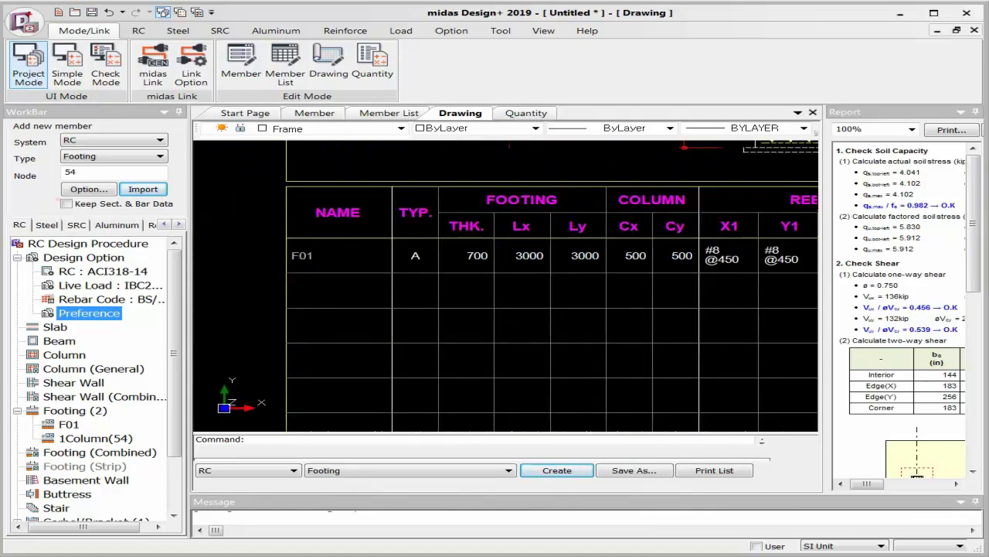
pyautogui.moveTo(673, 276); pyautogui.dragTo(503, 226, button='middle')
pyautogui.scroll(-2, 507, 222)
pyautogui.moveTo(711, 321); pyautogui.dragTo(552, 335, button='middle')
pyautogui.scroll(-2, 541, 333)
pyautogui.scroll(1, 495, 350)
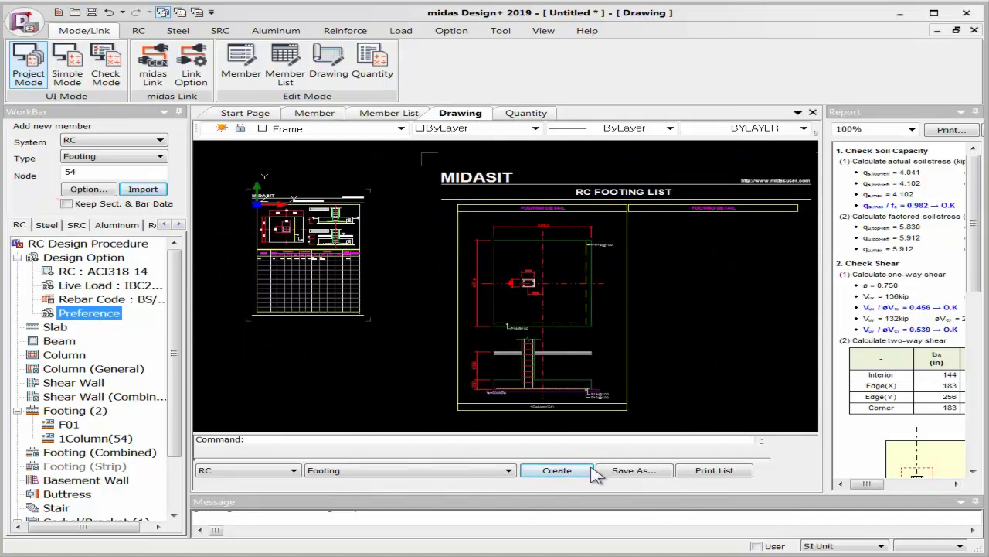
pyautogui.click(646, 471)
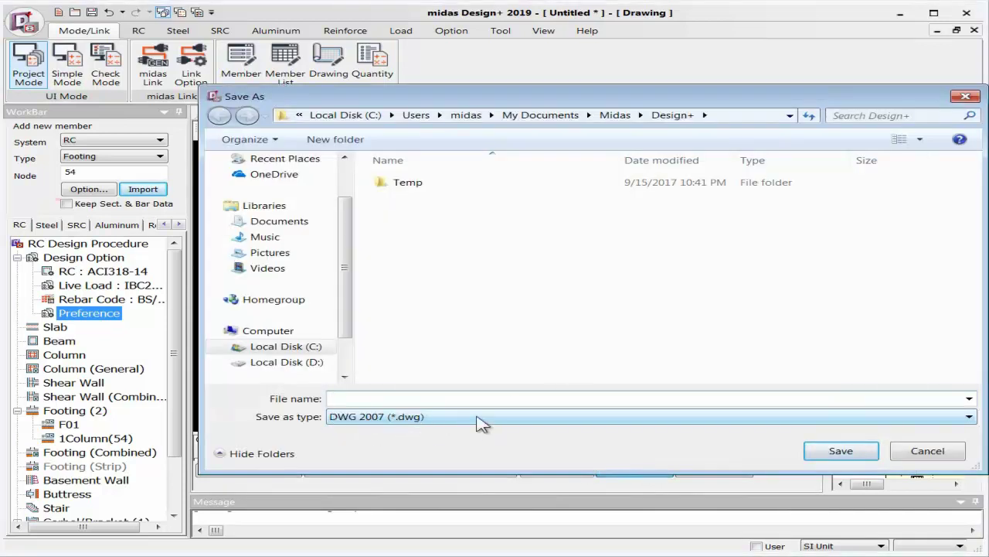
pyautogui.click(926, 459)
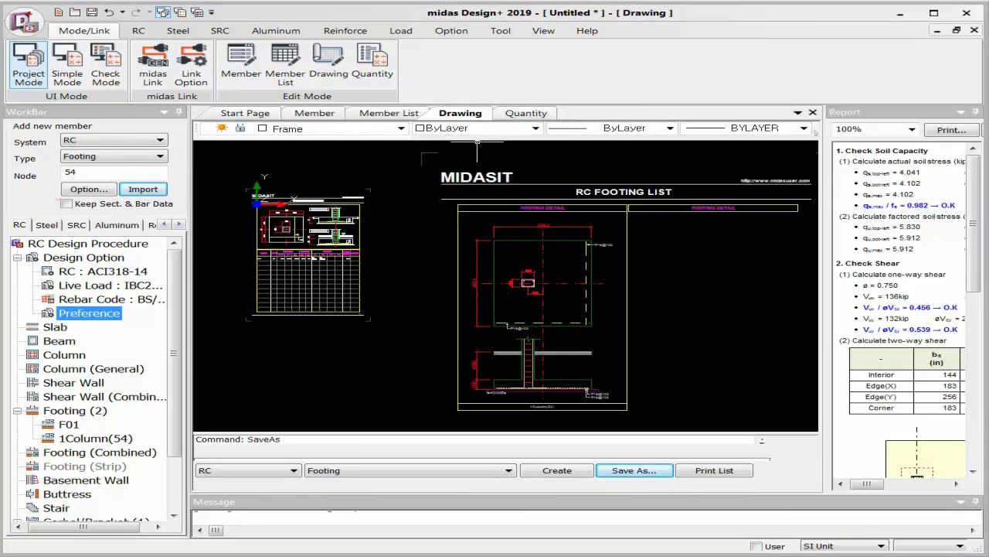
# Create the RC footing quantity table, export it to Excel, and close the exported workbook
pyautogui.click(520, 114)
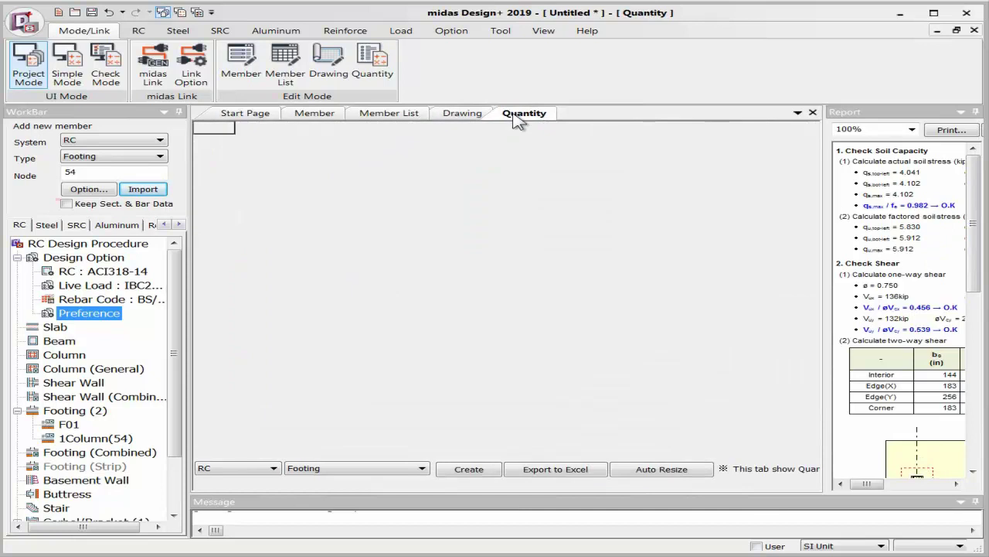
pyautogui.click(481, 469)
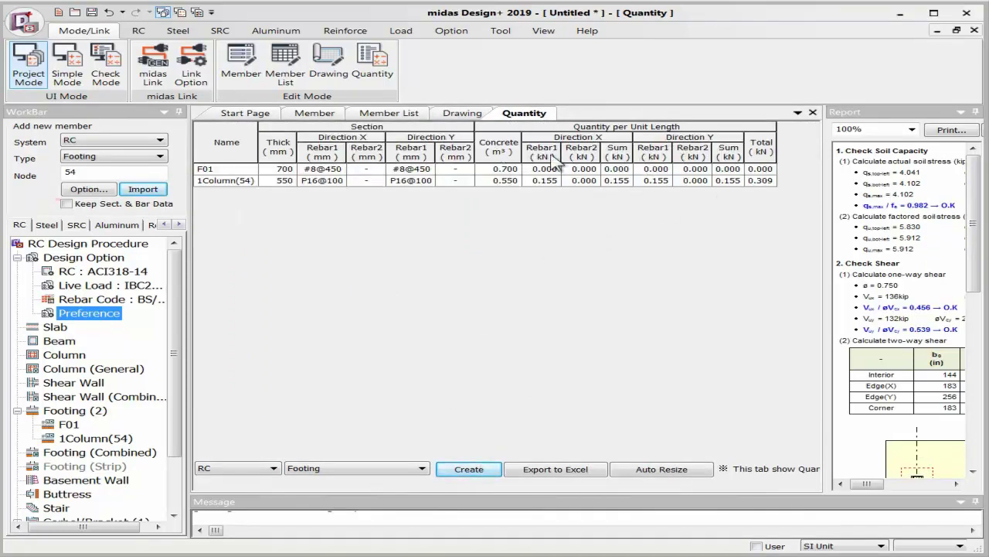
pyautogui.click(572, 469)
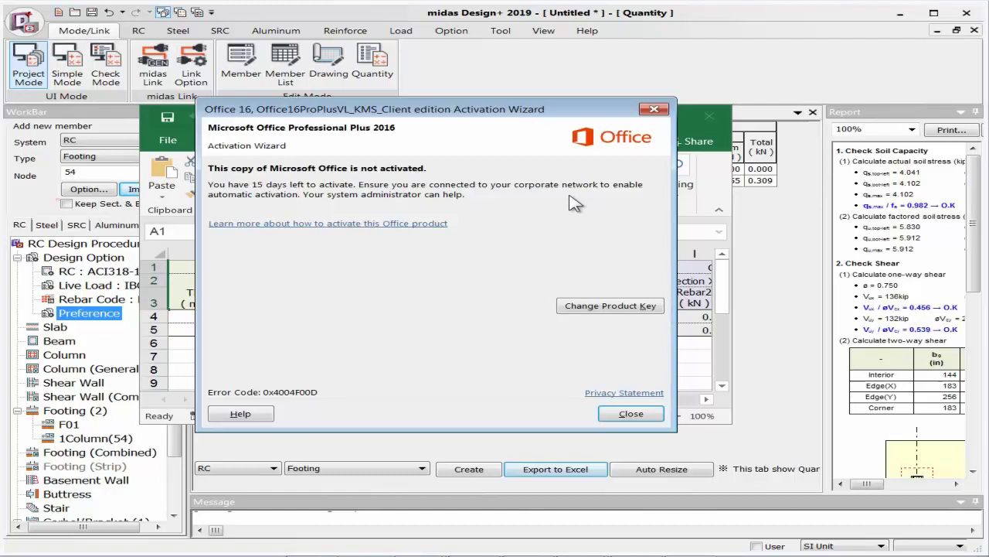
pyautogui.click(631, 413)
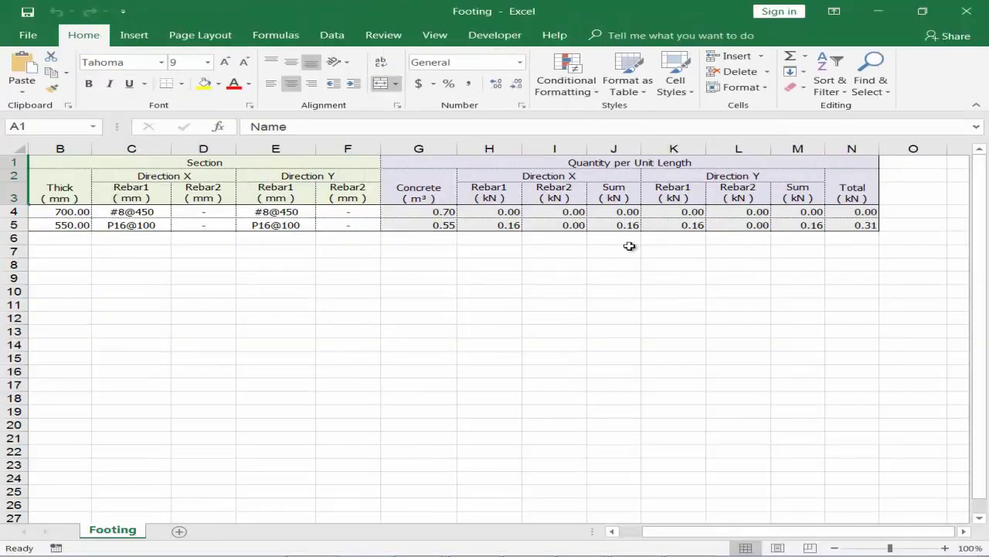
pyautogui.click(574, 242)
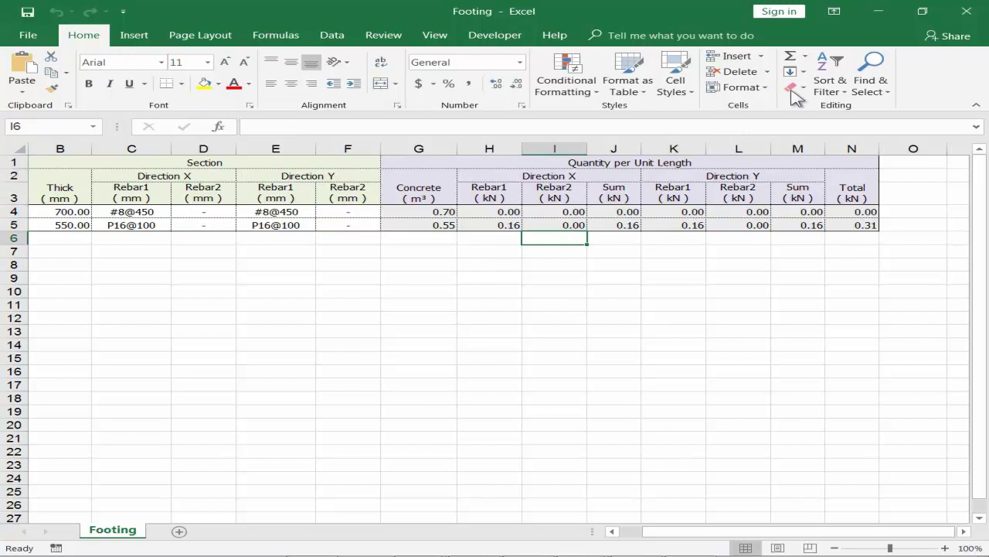
pyautogui.click(978, 11)
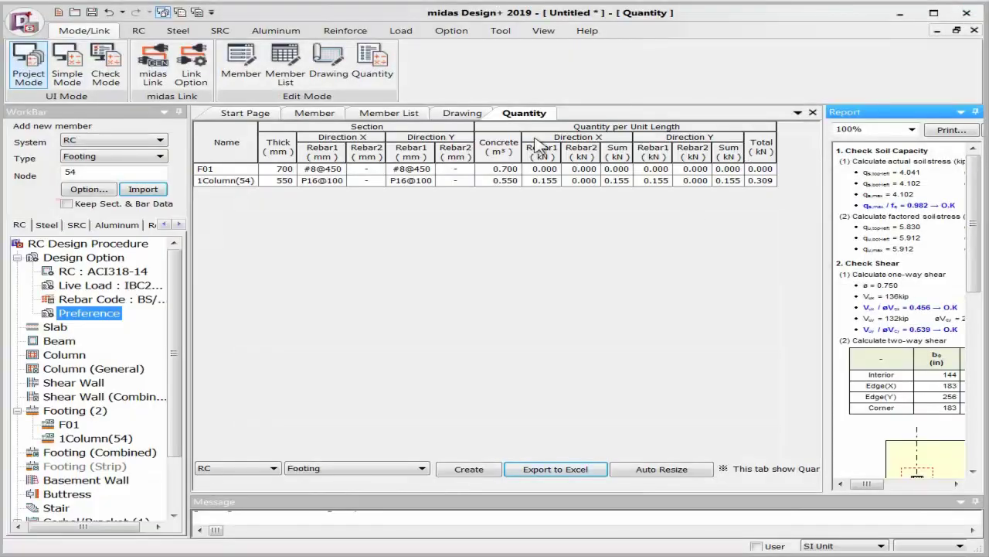
# Switch to midas Gen and export the model as a Midas Drawing File named Untitled in the d DShop folder, overwriting the existing file
pyautogui.hotkey('alt', 'Tab')
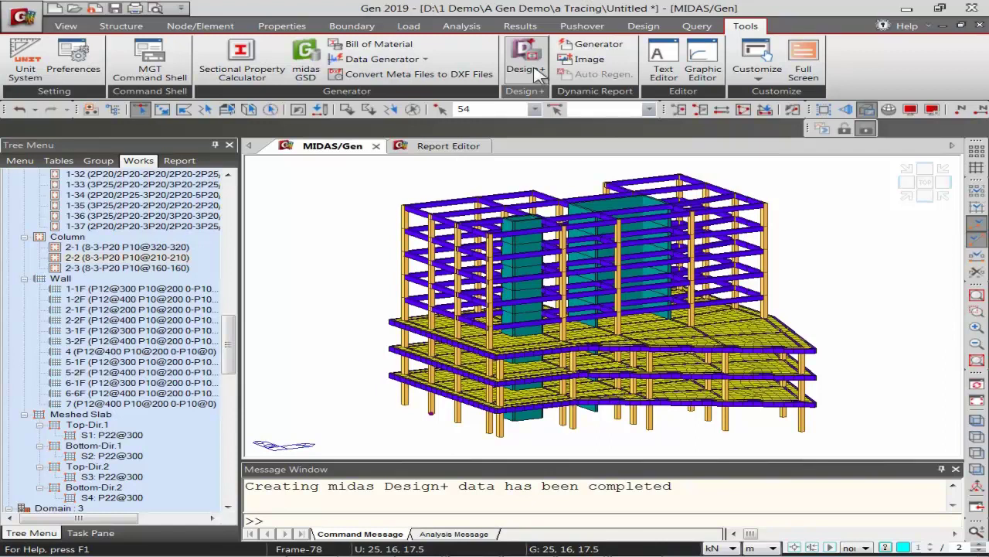
pyautogui.click(642, 26)
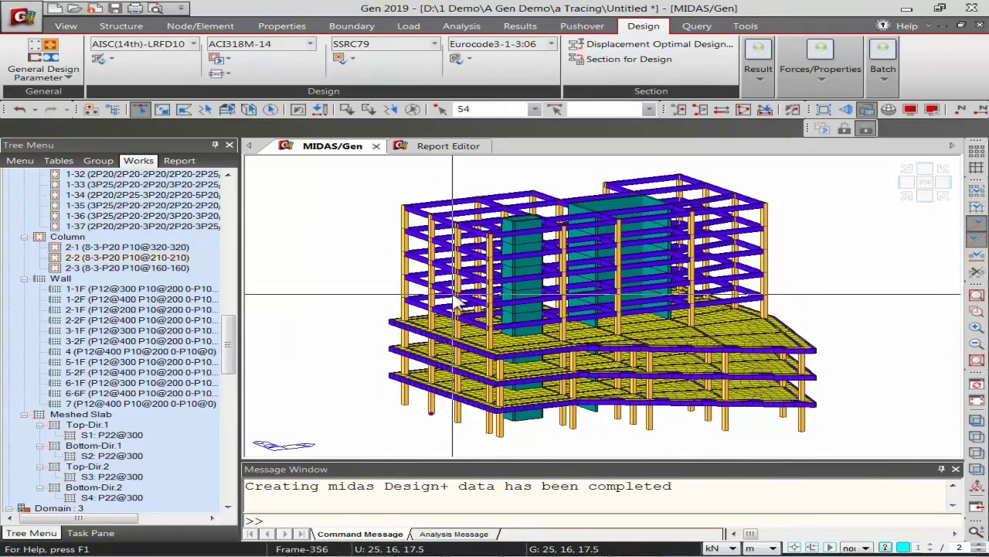
pyautogui.moveTo(528, 400)
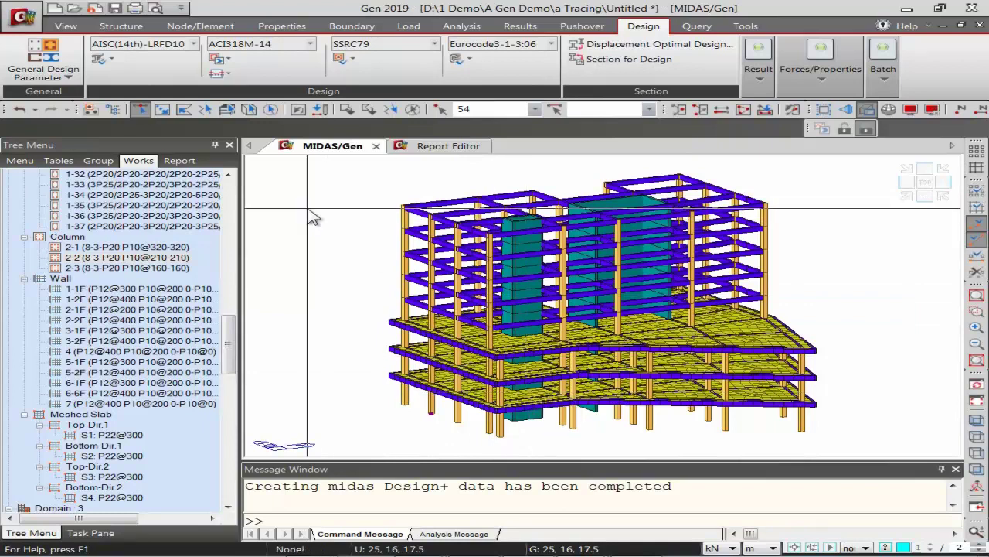
pyautogui.click(15, 19)
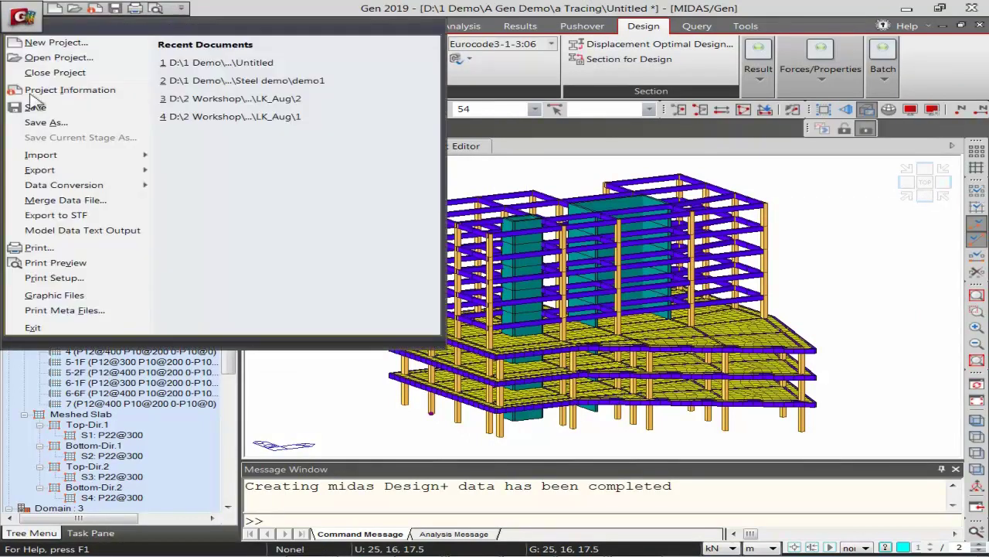
pyautogui.moveTo(109, 175)
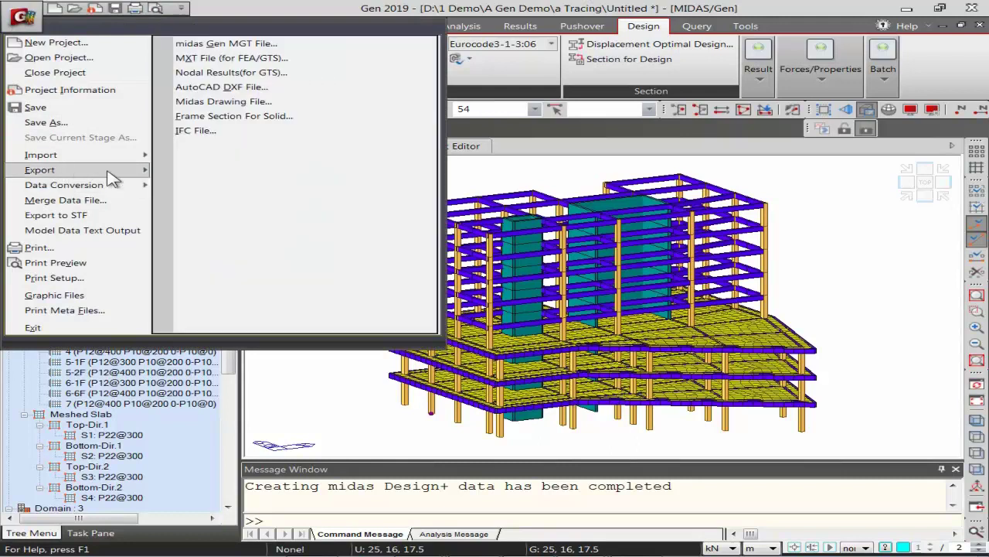
pyautogui.click(223, 101)
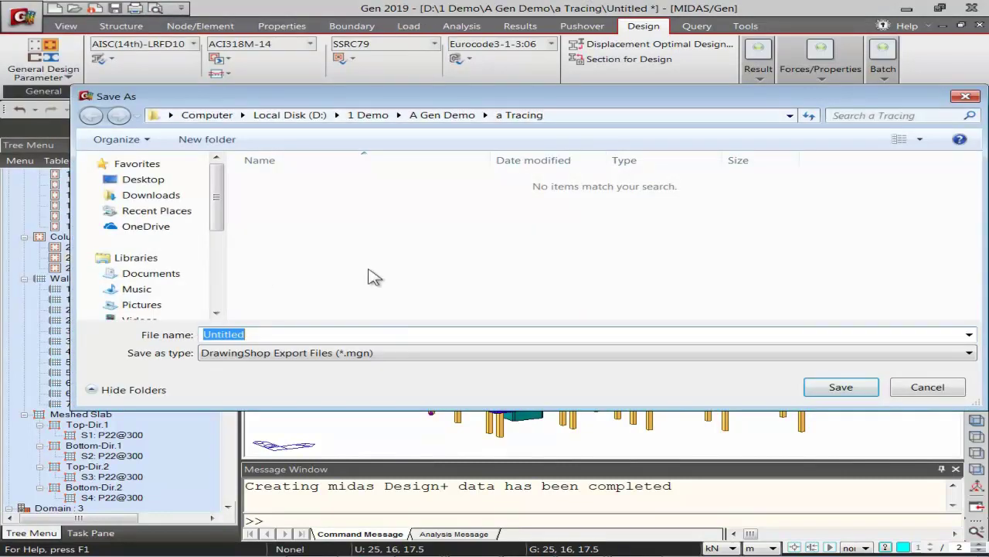
pyautogui.click(436, 115)
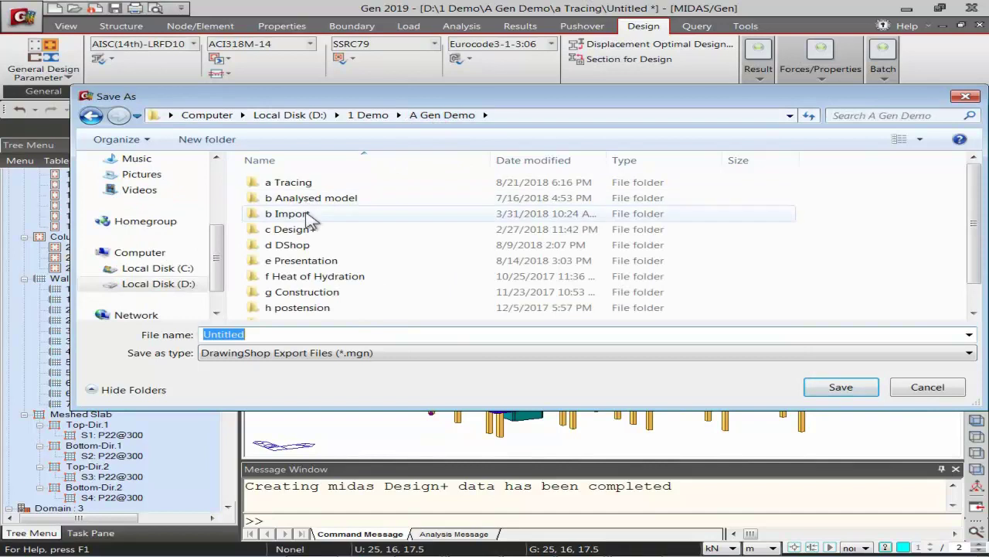
pyautogui.doubleClick(298, 244)
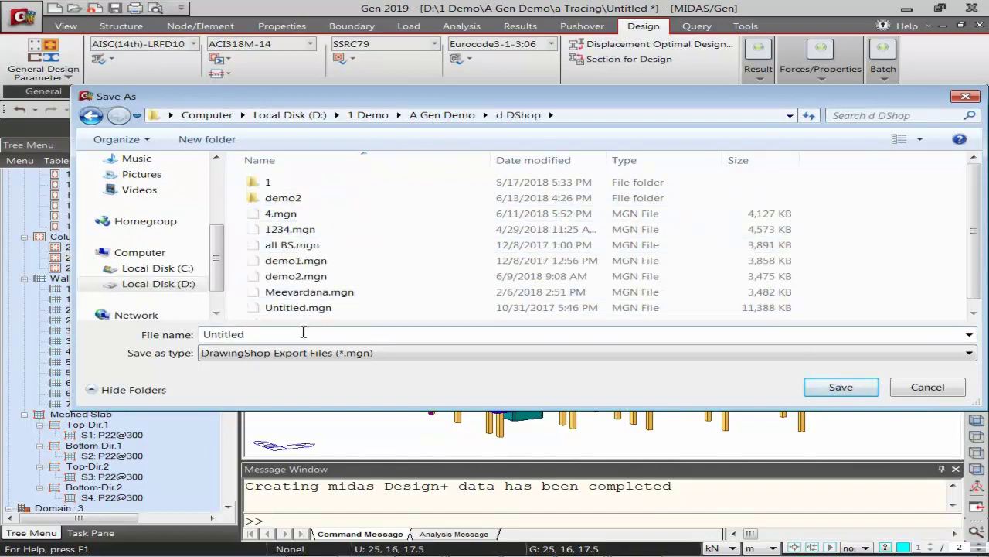
pyautogui.click(850, 389)
pyautogui.click(576, 296)
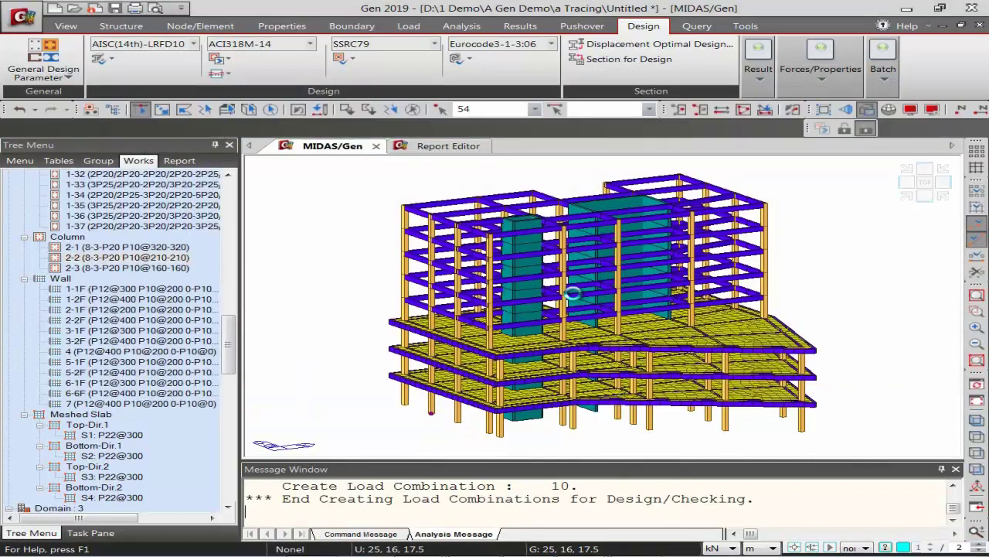
# Launch MIDAS DrawingShop and switch back to midas Gen
pyautogui.moveTo(177, 544)
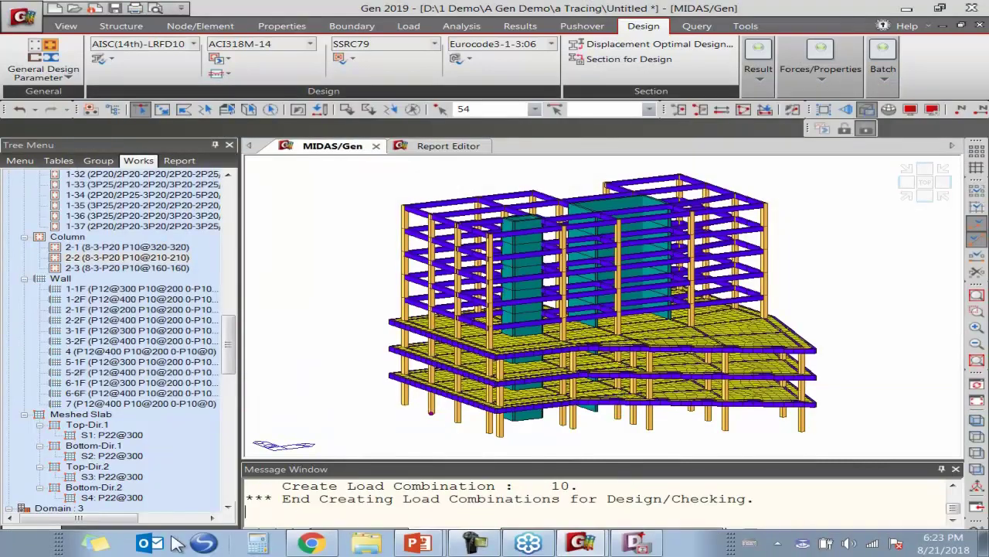
pyautogui.click(19, 546)
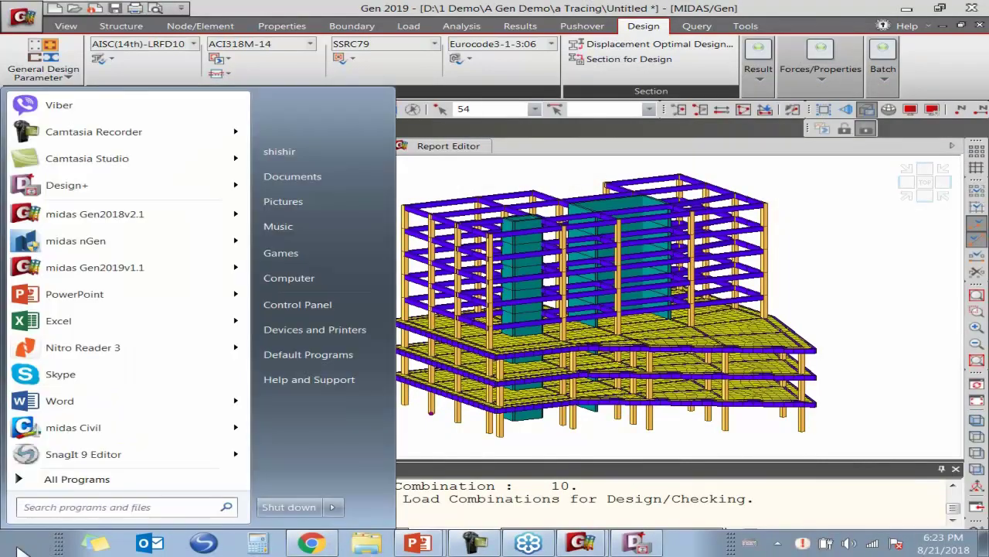
pyautogui.write('dr')
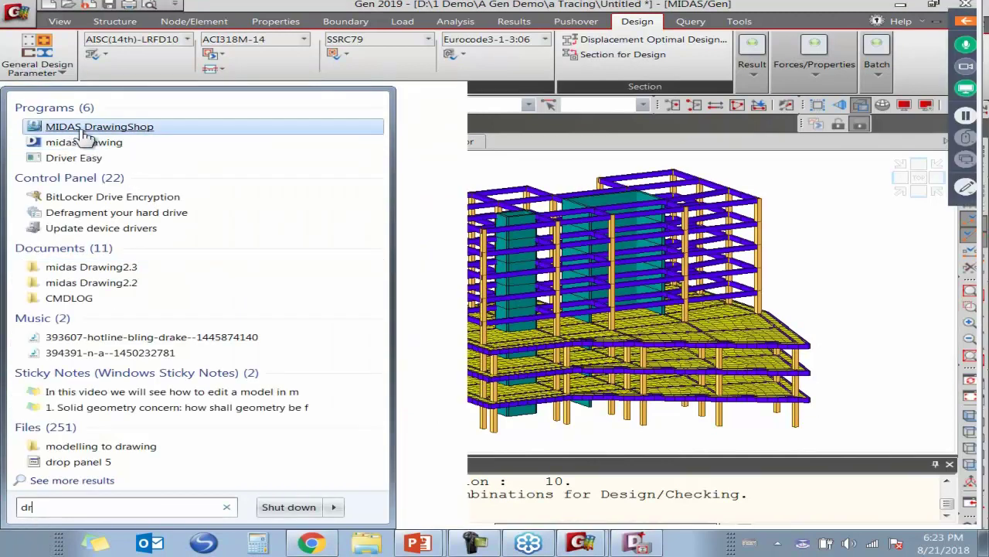
pyautogui.click(83, 128)
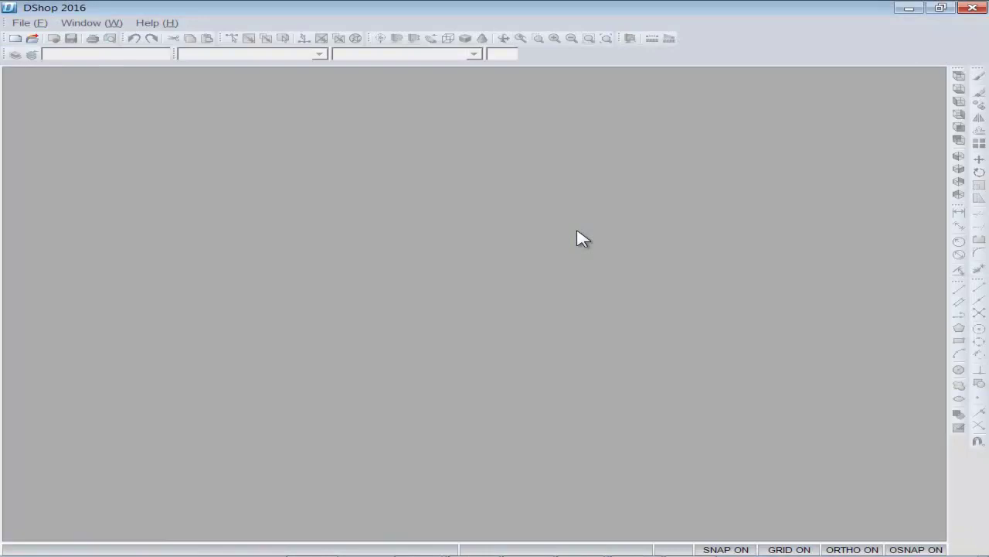
pyautogui.click(582, 541)
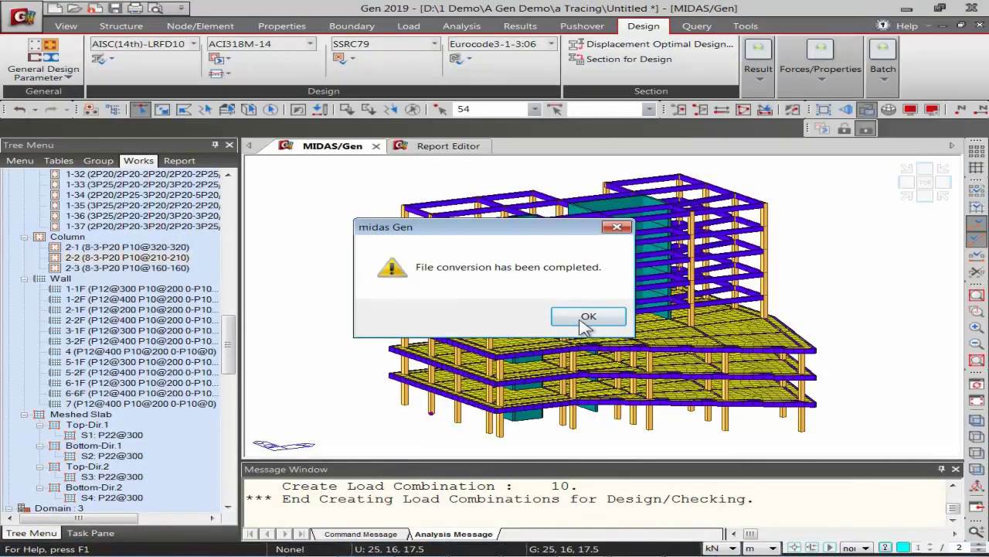
# Close the file conversion notice, switch to MIDAS DrawingShop and create a new project
pyautogui.click(587, 317)
pyautogui.hotkey('alt', 'Tab')
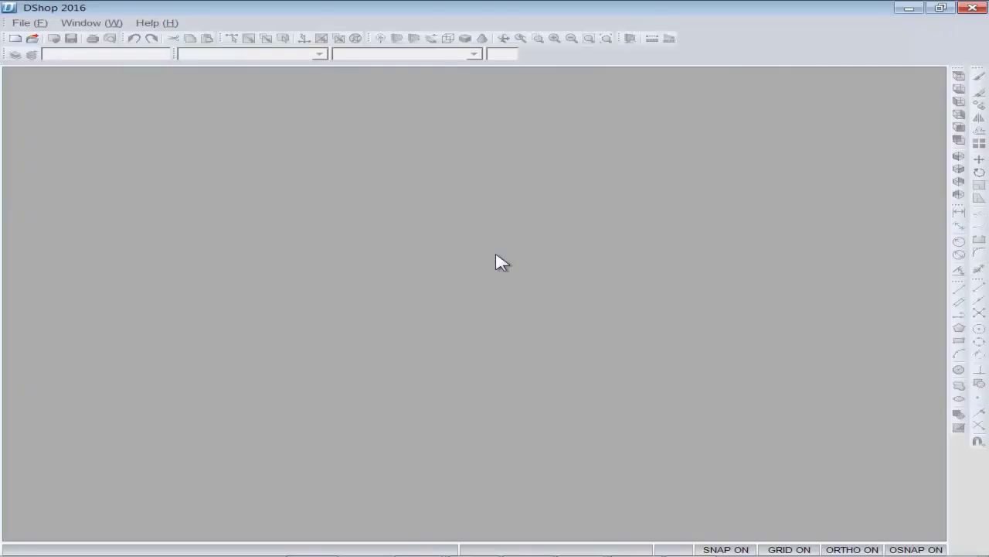
pyautogui.click(15, 37)
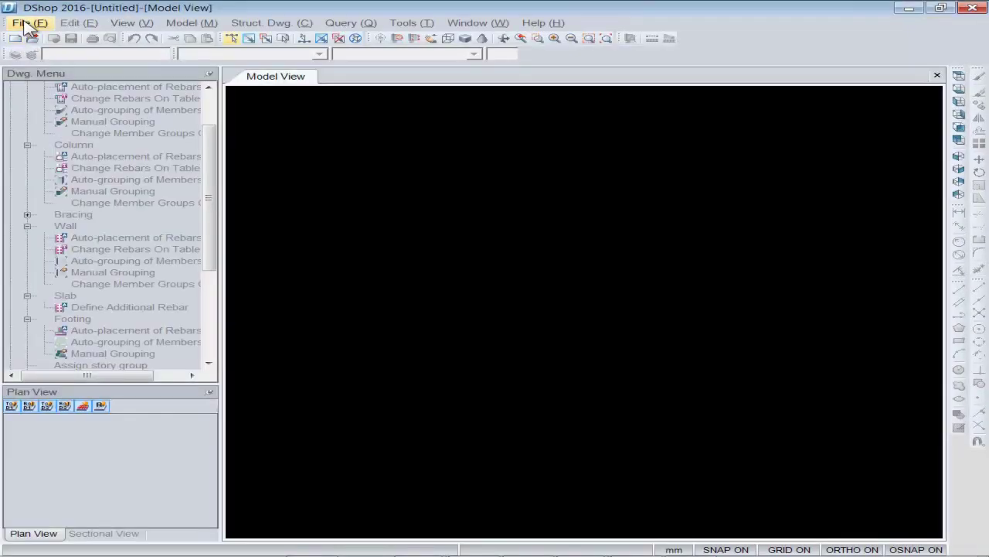
# Start a midas Gen import and choose Untitled.mgn from the D:\1 Demo\A Gen Demo\d DShop folder
pyautogui.click(23, 23)
pyautogui.moveTo(163, 140)
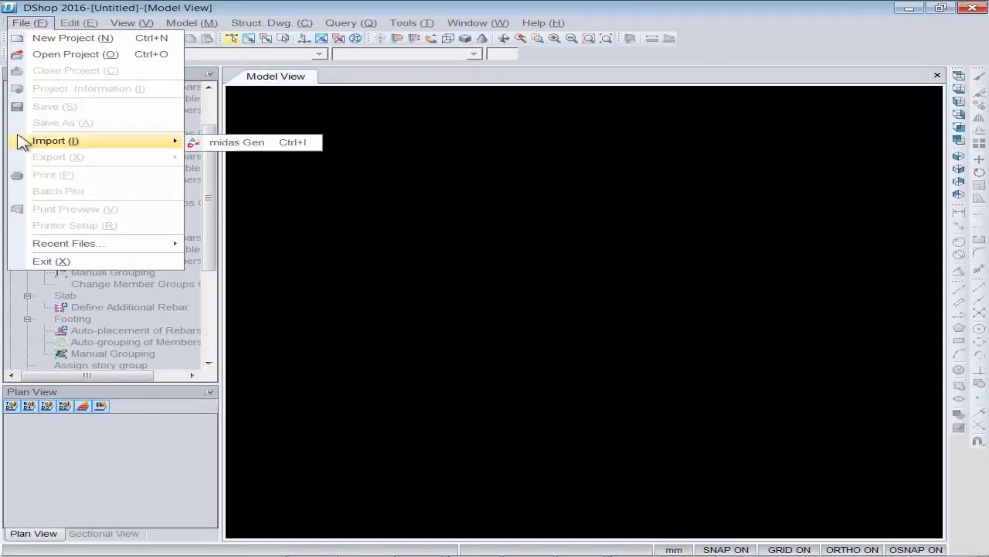
pyautogui.click(200, 143)
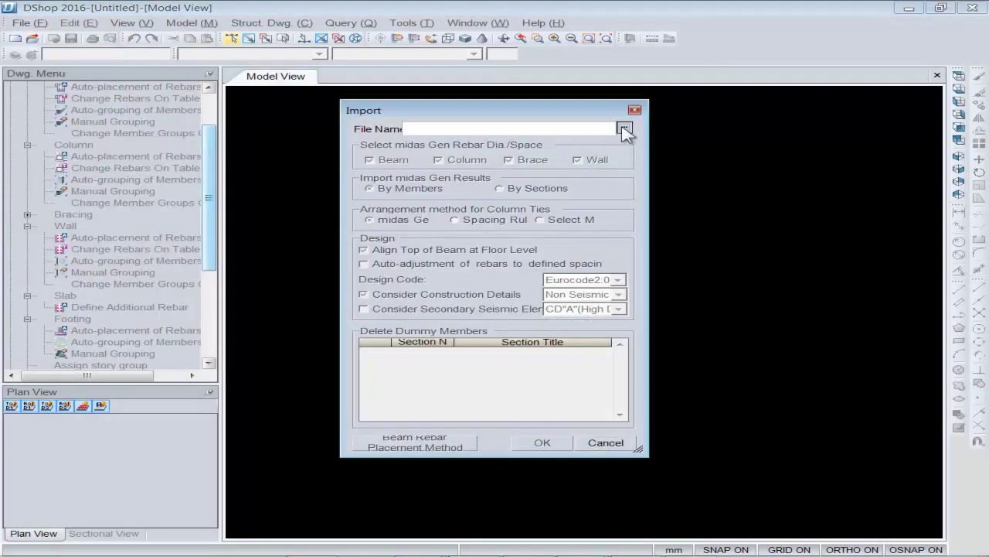
pyautogui.click(625, 129)
pyautogui.moveTo(625, 133); pyautogui.dragTo(574, 78)
pyautogui.click(209, 95)
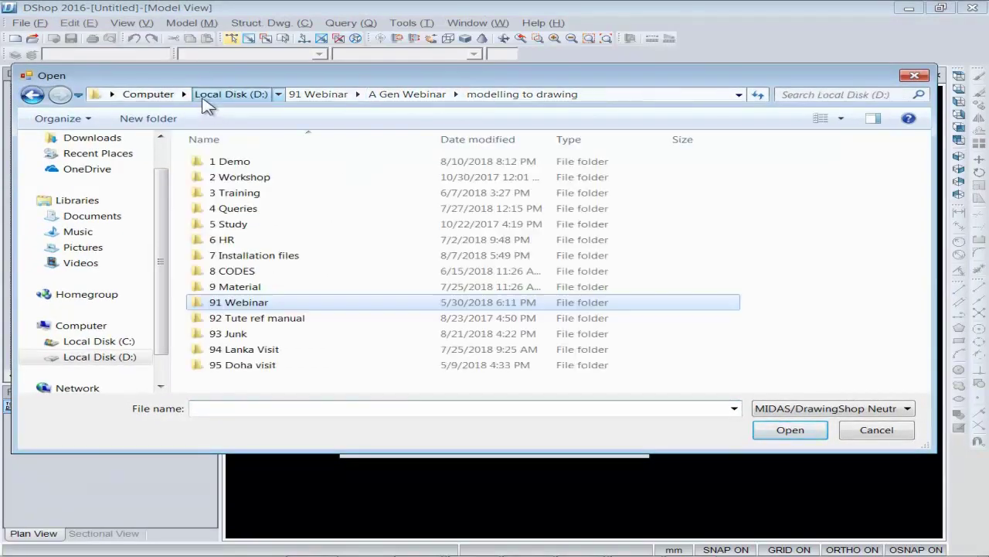
pyautogui.doubleClick(232, 160)
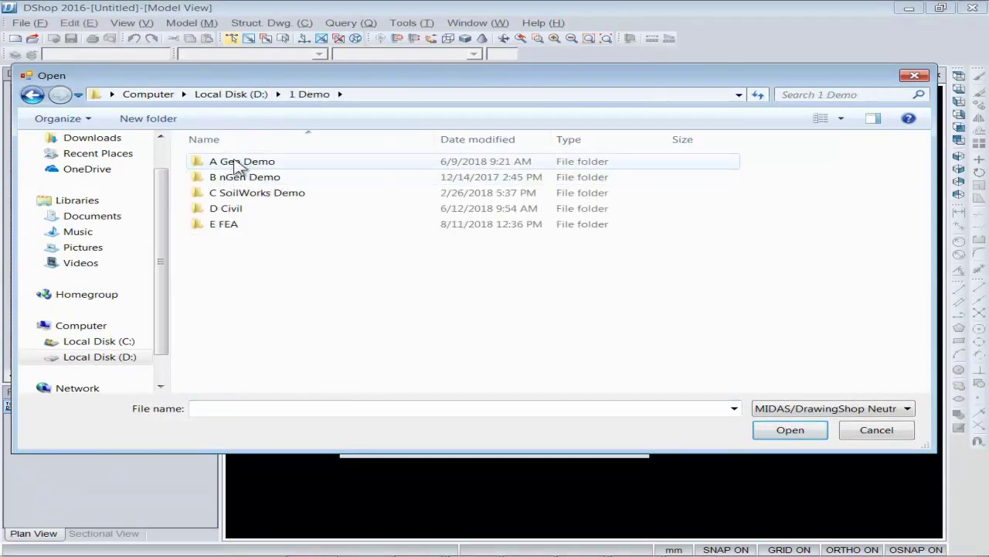
pyautogui.doubleClick(234, 161)
pyautogui.doubleClick(234, 223)
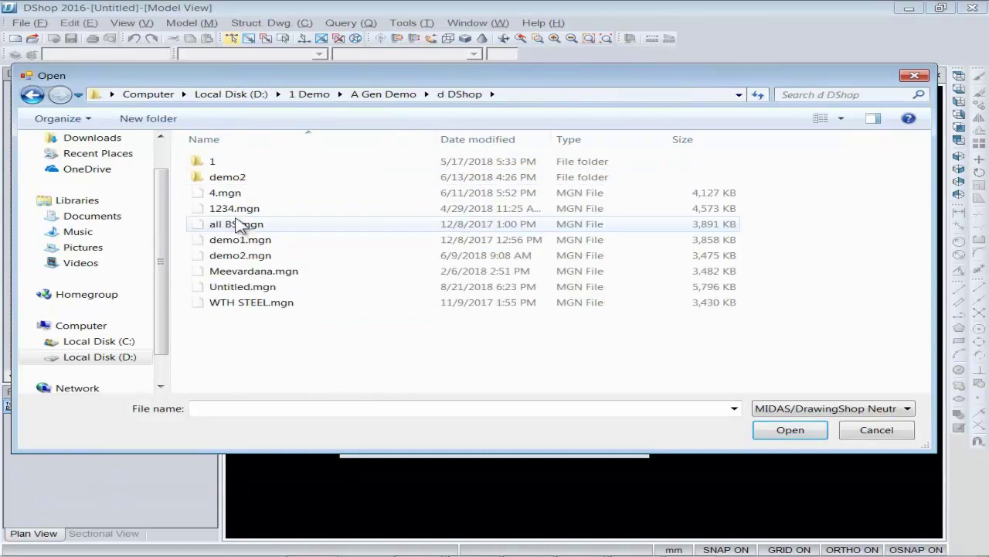
pyautogui.doubleClick(235, 286)
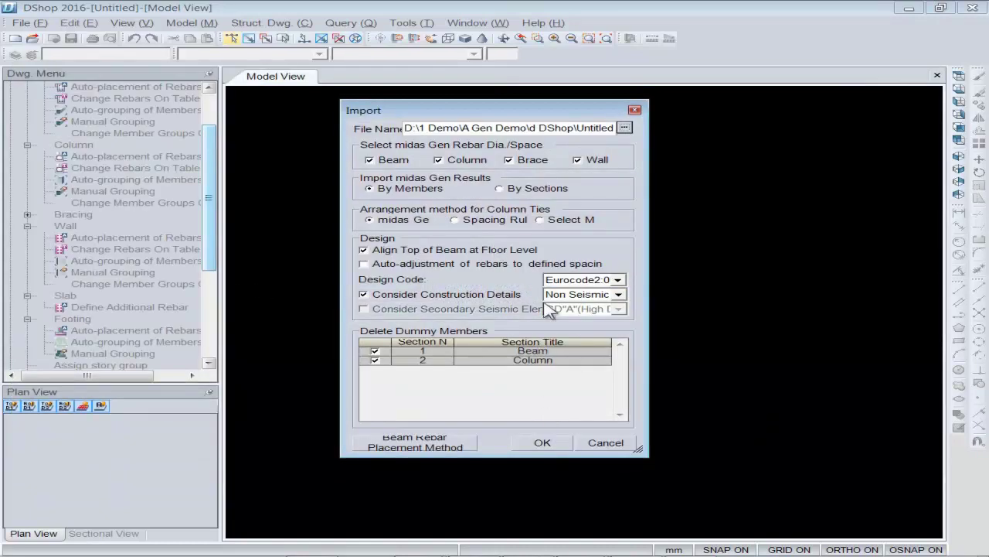
# Set the import design code to ACI318-11 and import the Gen model
pyautogui.click(583, 282)
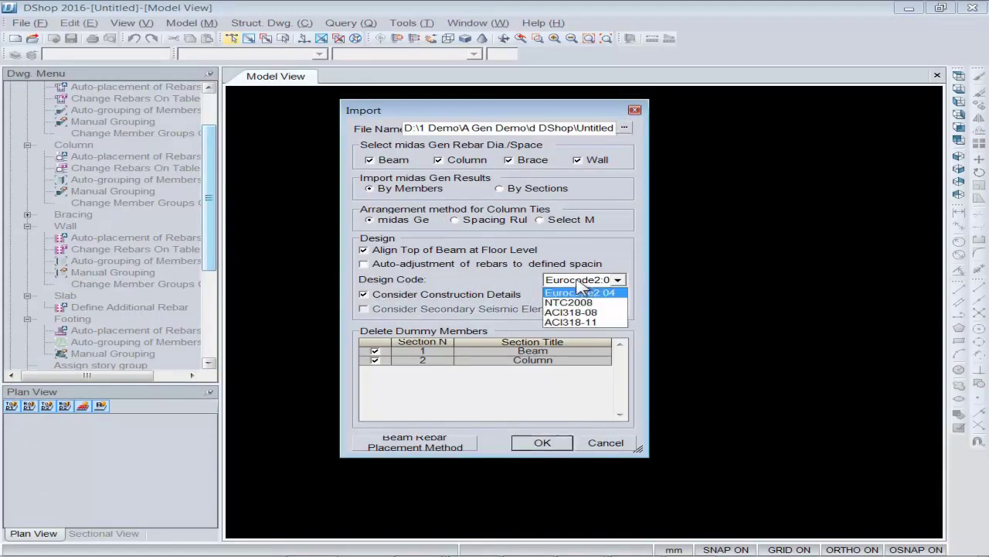
pyautogui.click(576, 322)
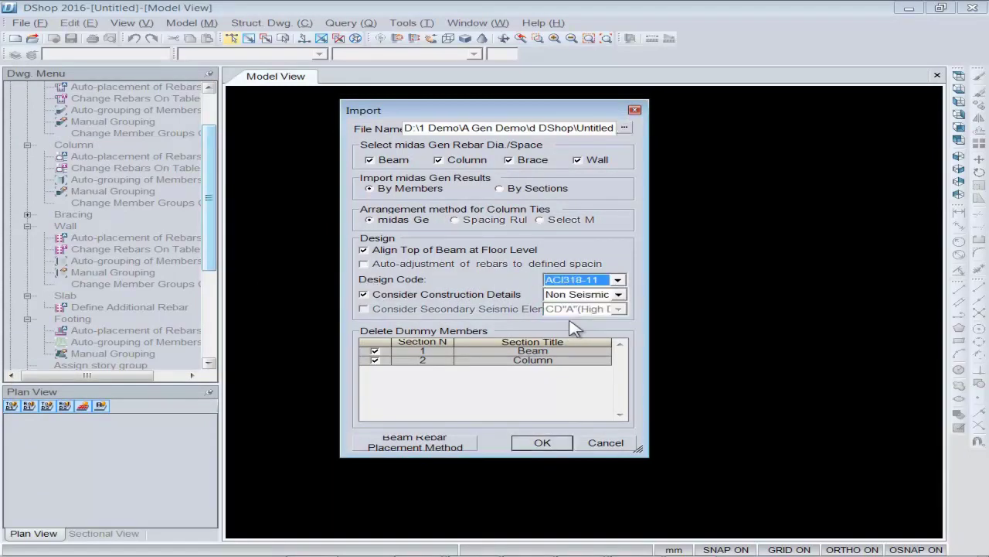
pyautogui.click(542, 443)
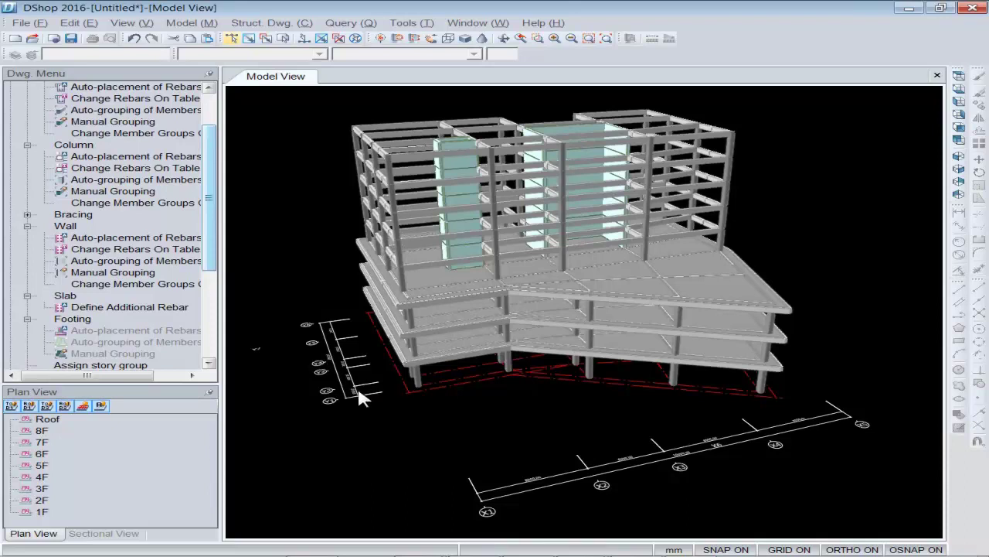
# Examine the required and used rebar areas of roof beam M536 in the beam rebar dialog, and close it without changes
pyautogui.moveTo(351, 389); pyautogui.dragTo(373, 381, button='middle')
pyautogui.moveTo(408, 215); pyautogui.dragTo(391, 202, button='middle')
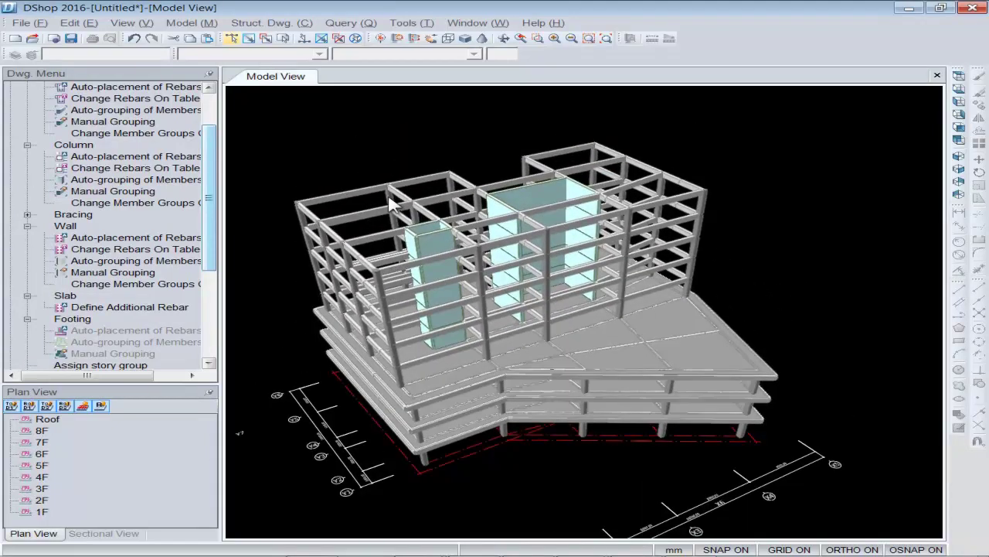
pyautogui.rightClick(550, 267)
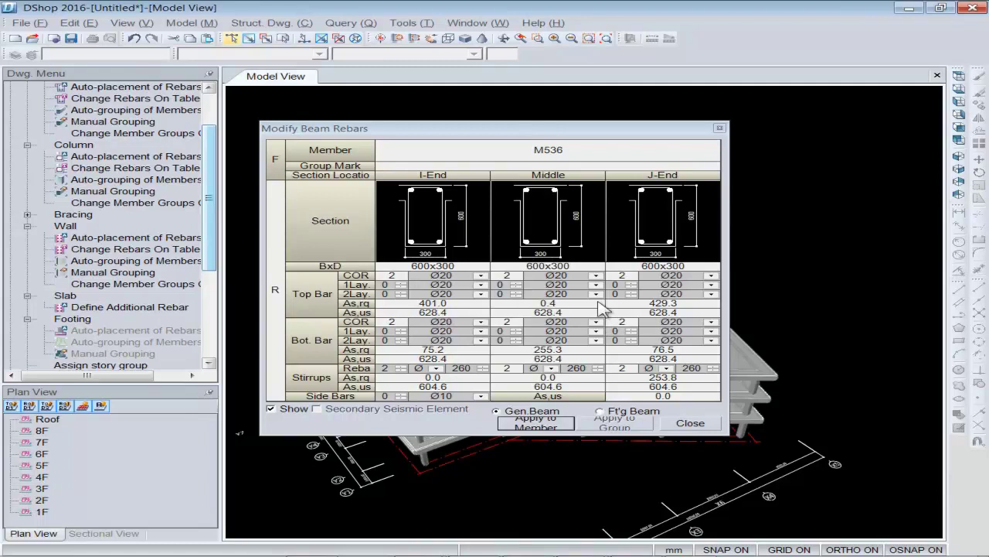
pyautogui.click(372, 307)
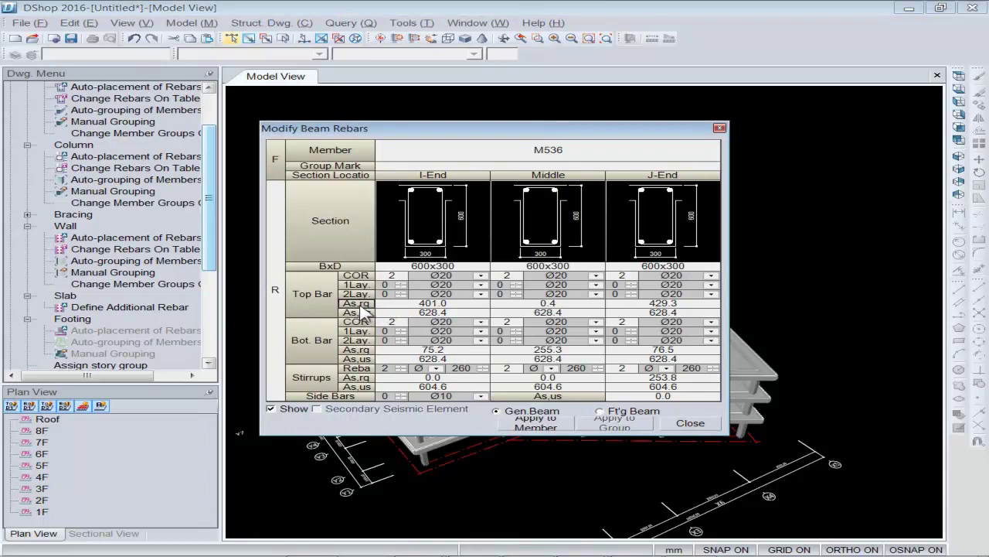
pyautogui.click(425, 316)
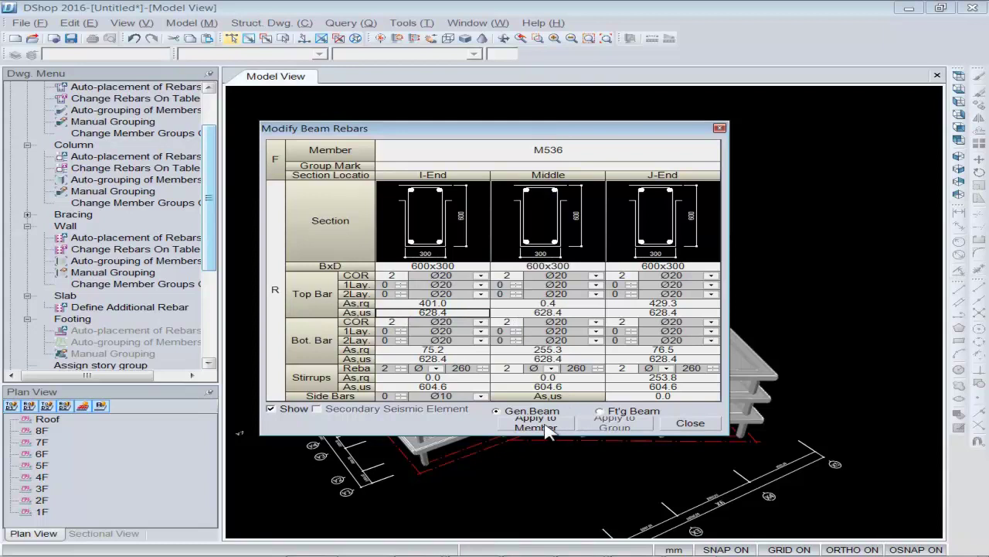
pyautogui.click(708, 427)
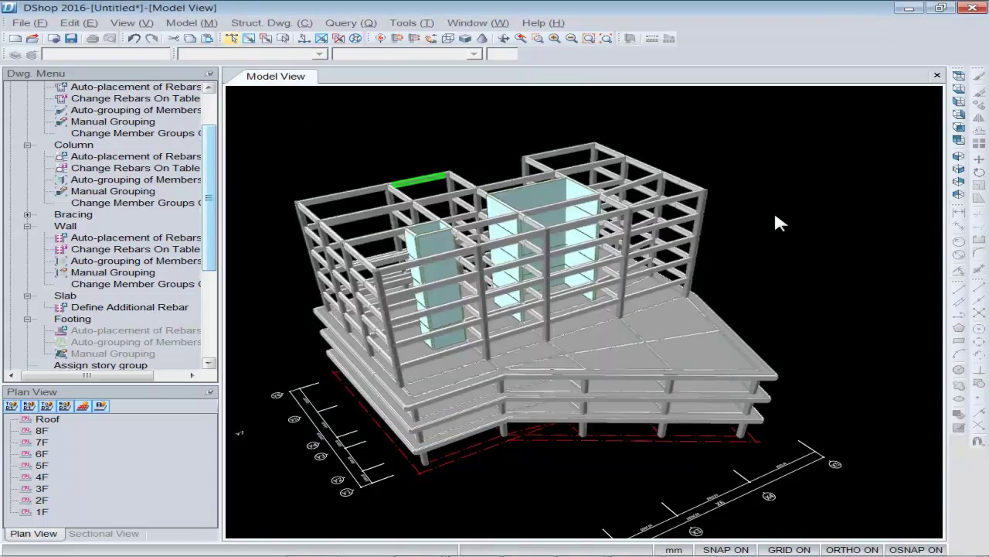
# Run auto-grouping of members for the beams, the columns and the walls
pyautogui.scroll(2, 207, 201)
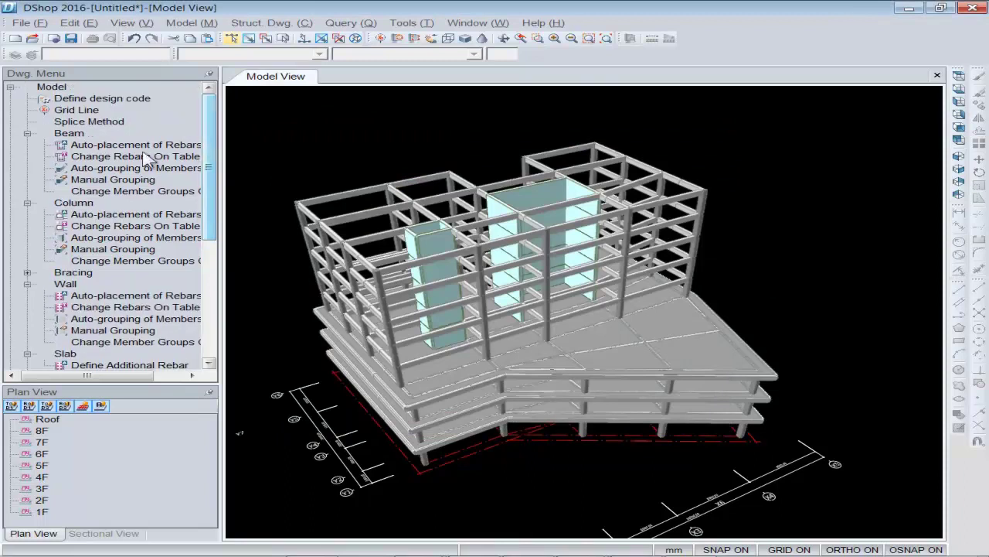
pyautogui.doubleClick(105, 172)
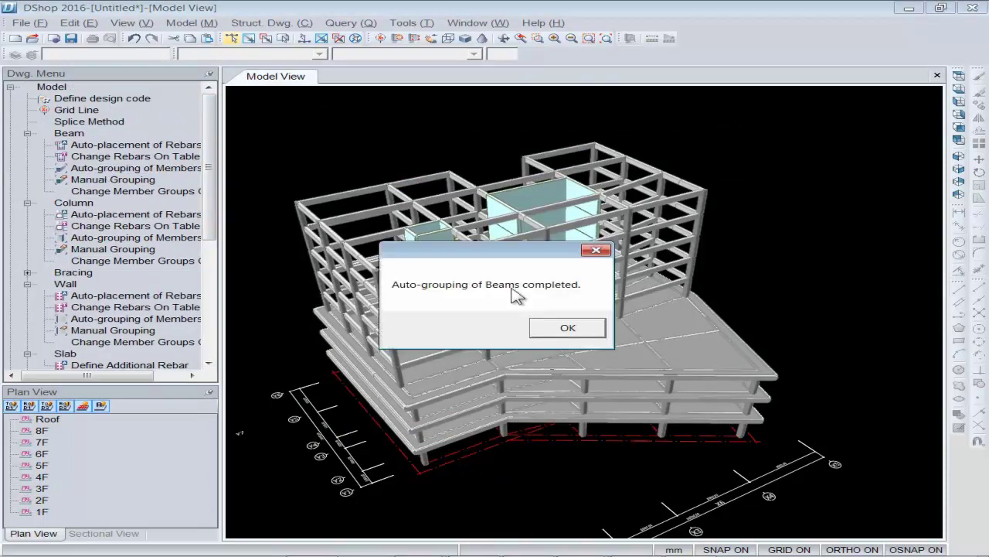
pyautogui.click(555, 329)
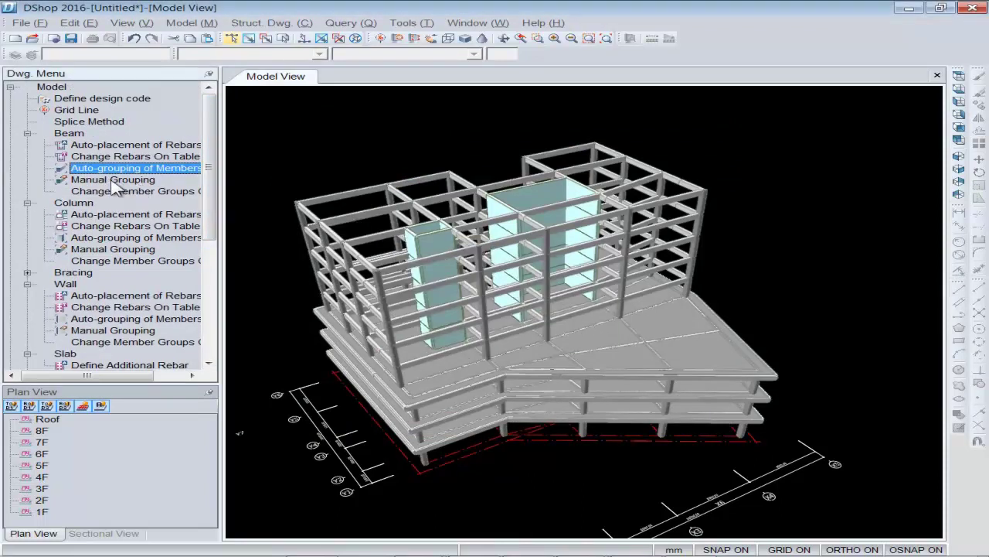
pyautogui.doubleClick(120, 237)
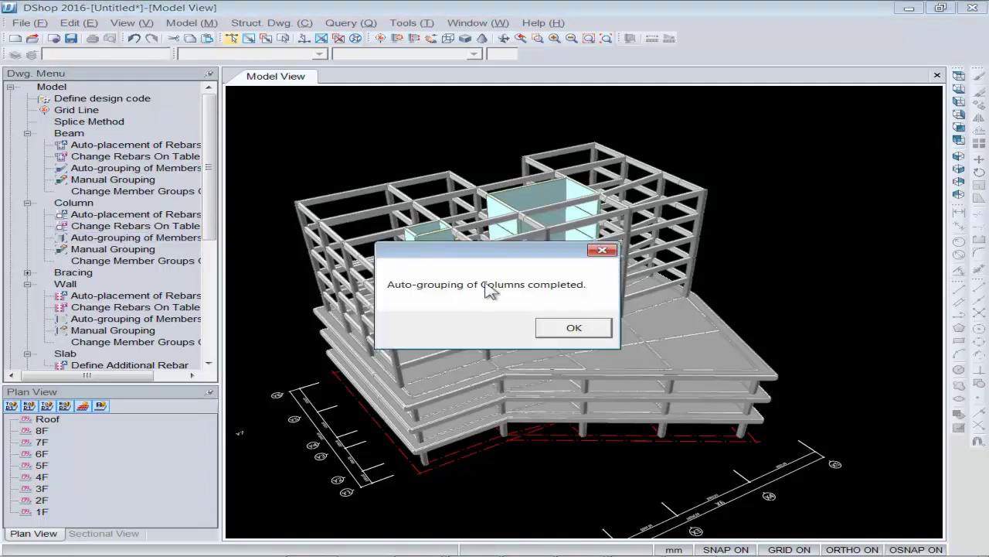
pyautogui.click(564, 329)
pyautogui.doubleClick(135, 319)
pyautogui.click(563, 329)
# View the structural drawing layer settings and cancel without changing them
pyautogui.moveTo(214, 181); pyautogui.dragTo(213, 301)
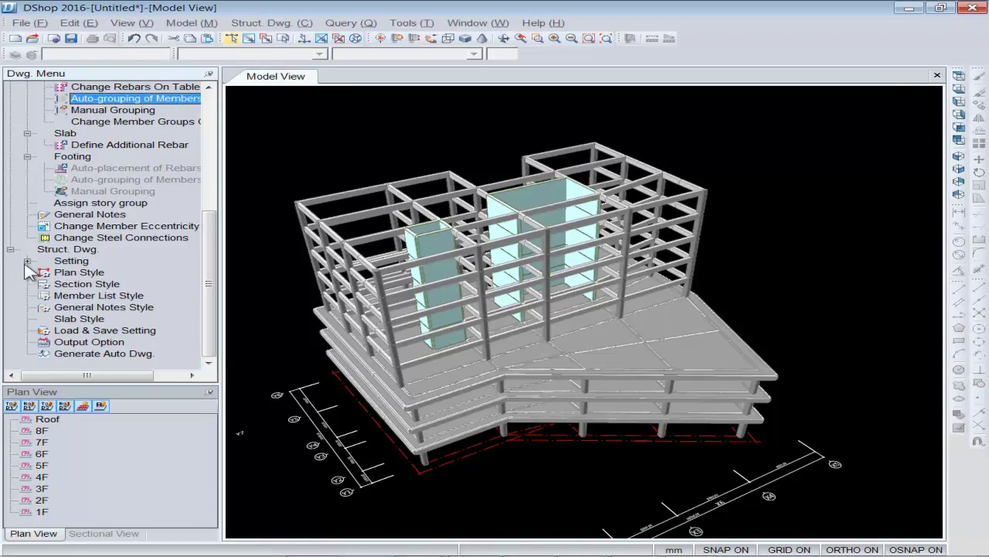
pyautogui.click(27, 262)
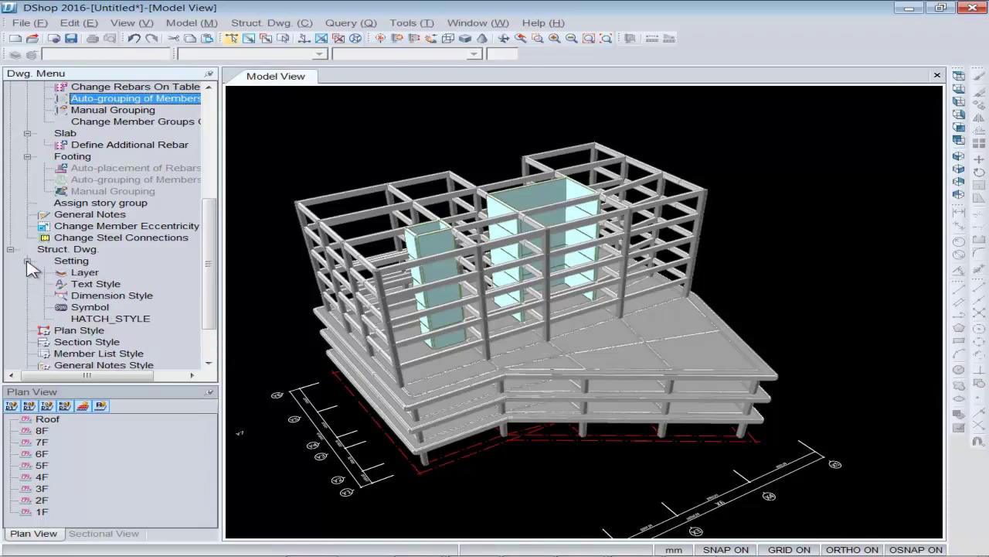
pyautogui.click(84, 273)
pyautogui.doubleClick(84, 273)
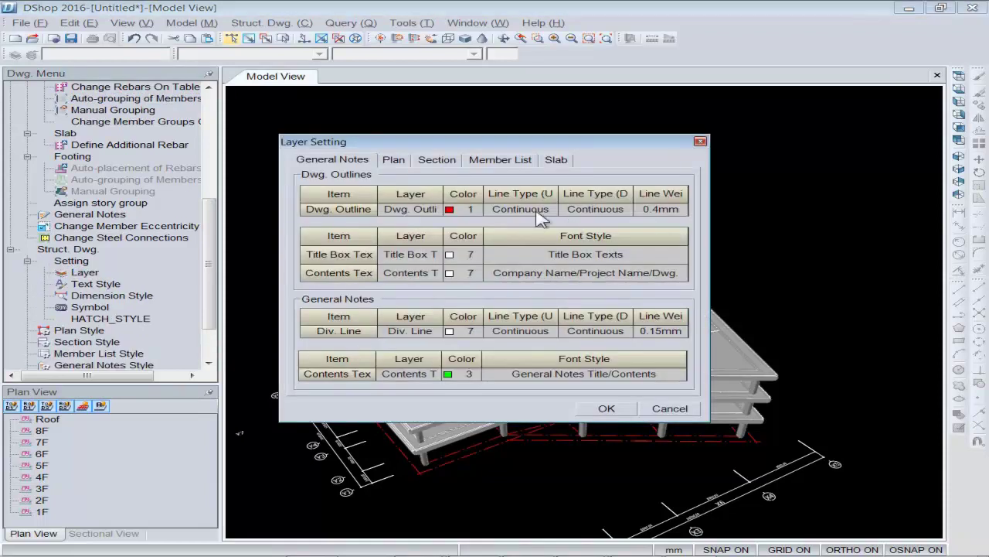
pyautogui.click(663, 409)
# Review the member, rebar and grid line mark symbols in the structural drawing settings, and close them without changes
pyautogui.click(96, 284)
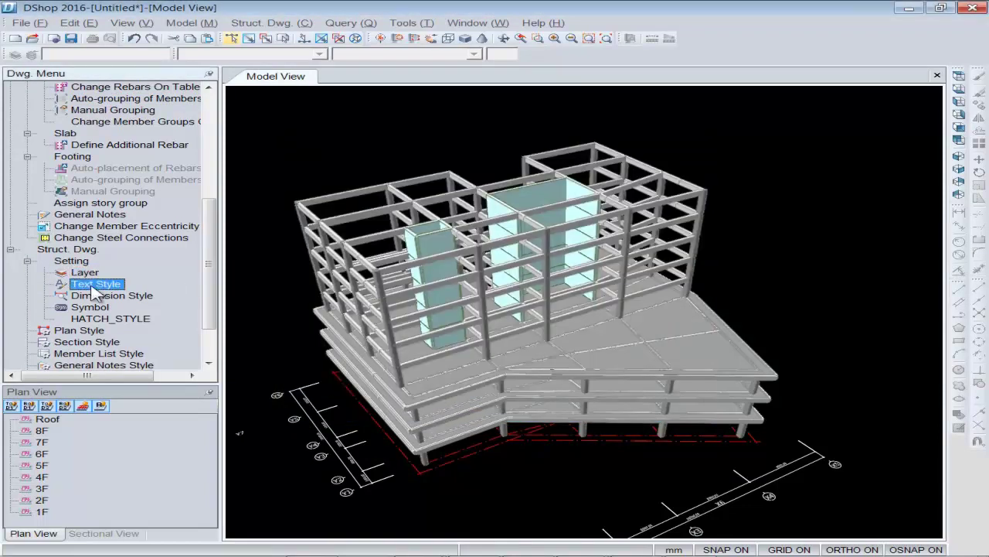
pyautogui.click(100, 296)
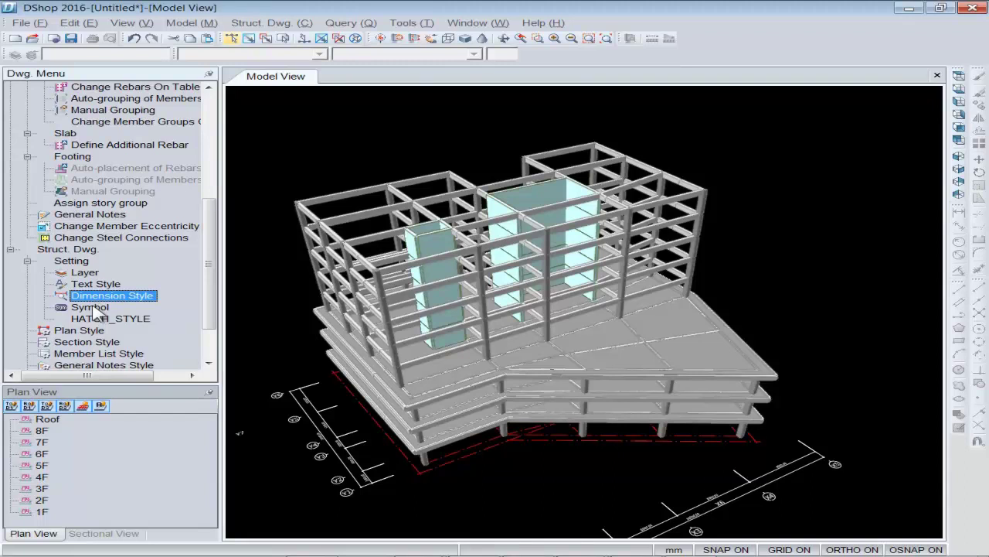
pyautogui.doubleClick(91, 308)
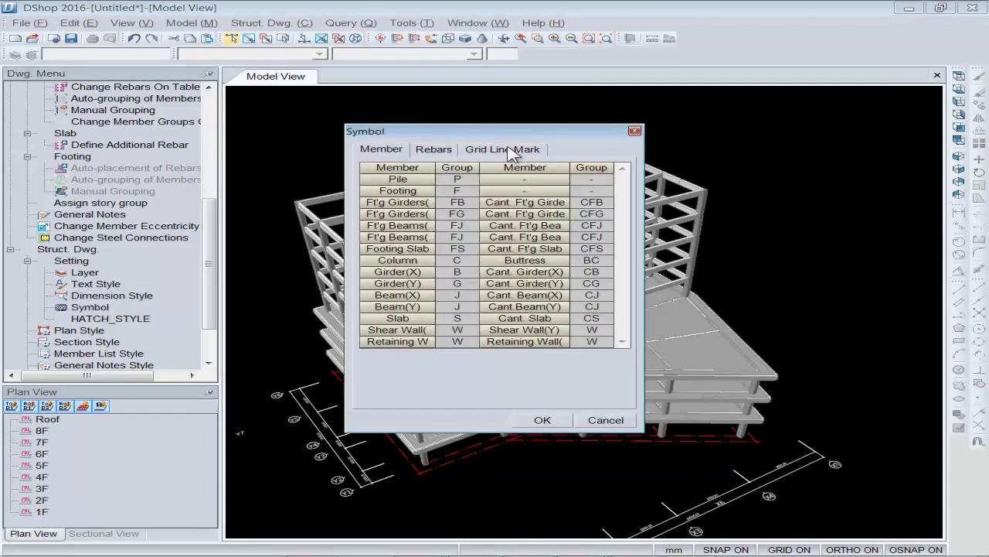
pyautogui.click(526, 151)
pyautogui.click(435, 150)
pyautogui.click(391, 150)
pyautogui.click(634, 131)
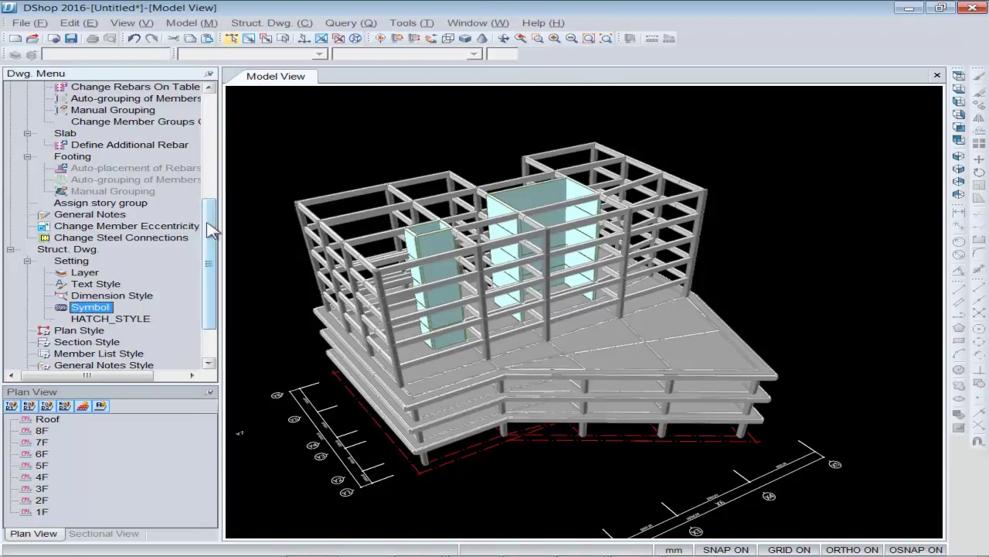
# Generate the automatic drawings using the A1.dwg title sheet with a drawing scale of 1/100
pyautogui.moveTo(208, 222); pyautogui.dragTo(209, 288)
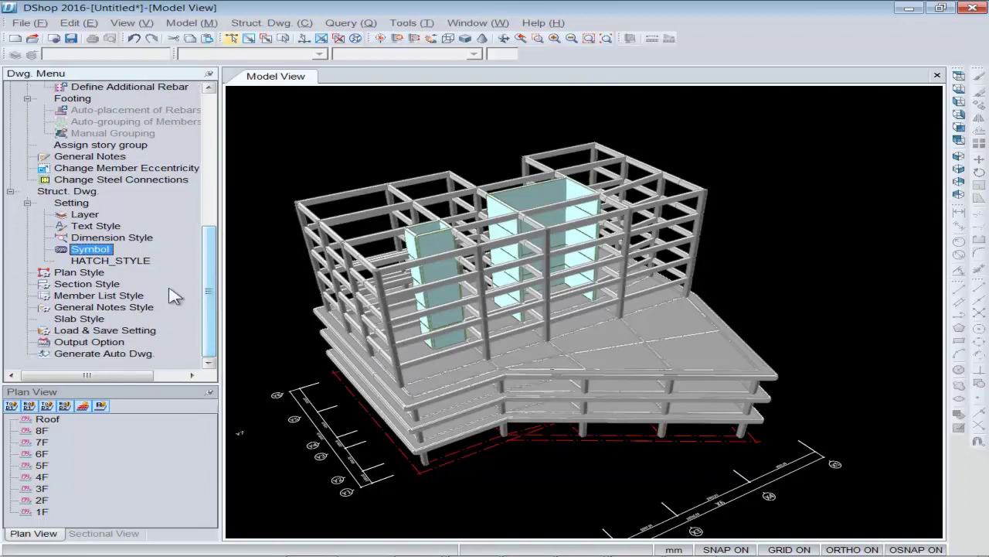
pyautogui.click(62, 353)
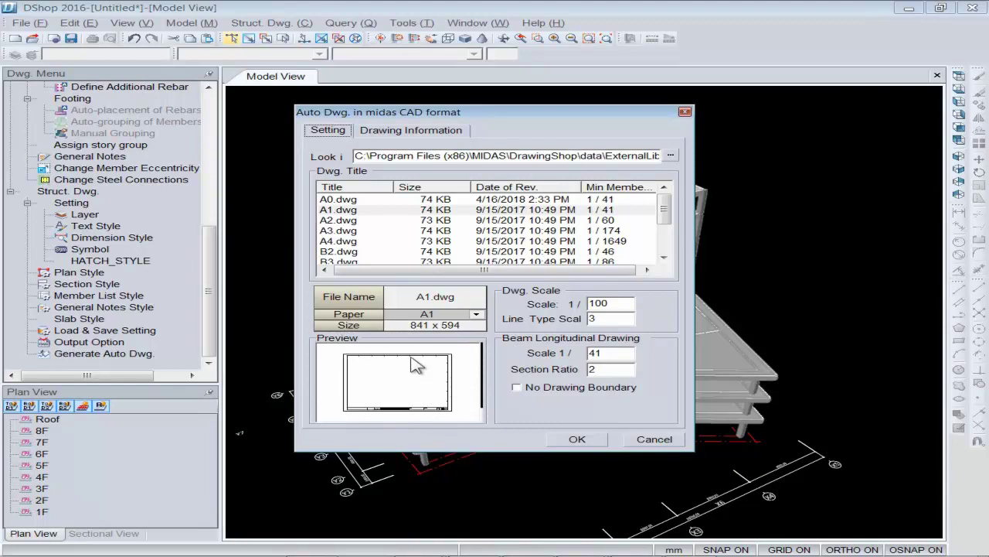
pyautogui.click(572, 435)
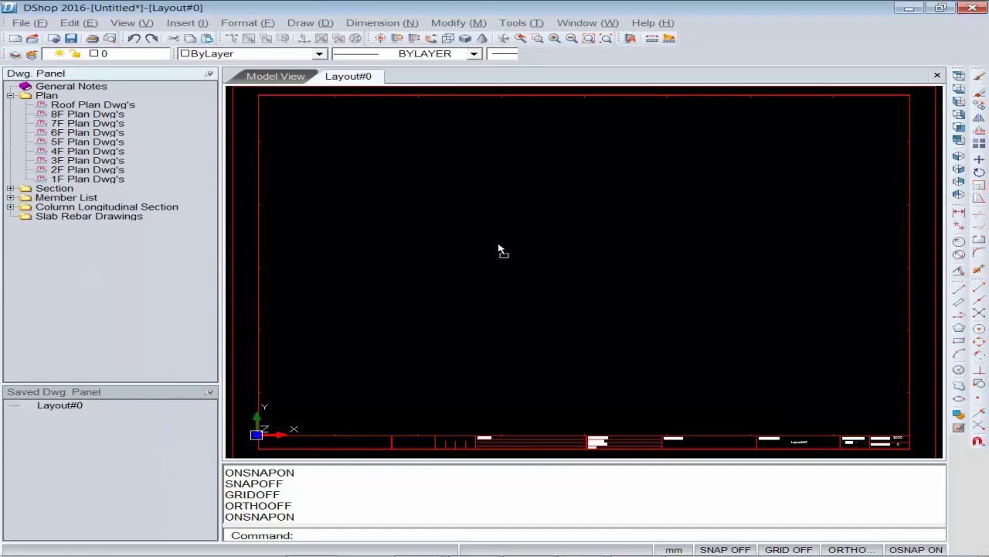
# Insert a floor plan drawing inside the sheet frame of Layout#0
pyautogui.moveTo(391, 197); pyautogui.dragTo(392, 198)
pyautogui.click(551, 398)
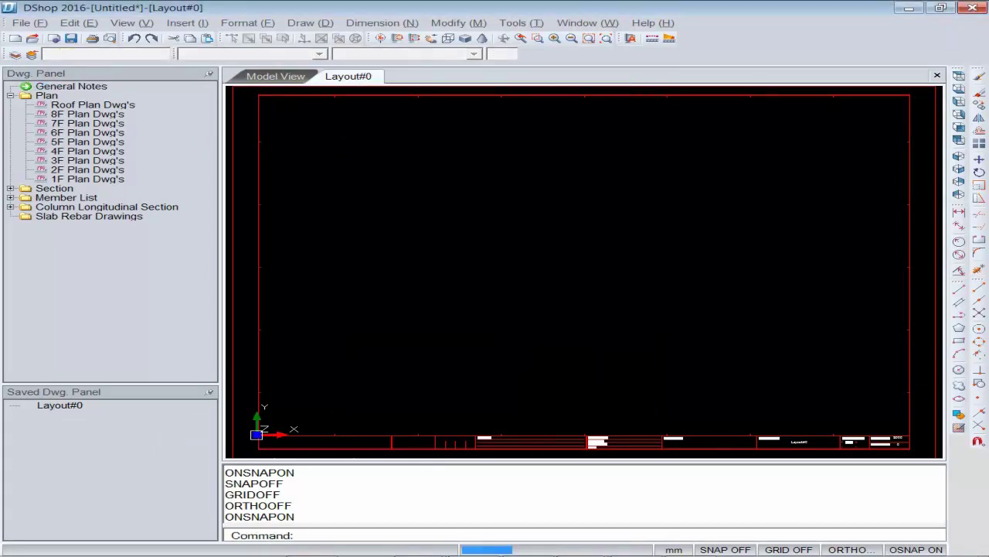
pyautogui.click(273, 379)
# Examine the column, beam, girder and wall marks across the inserted floor plan
pyautogui.scroll(8, 313, 157)
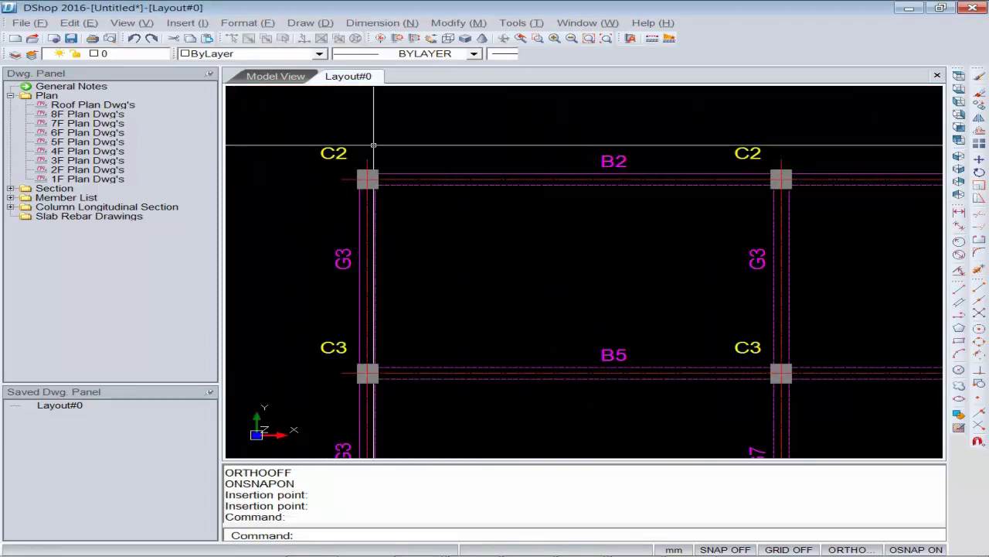
pyautogui.moveTo(491, 331); pyautogui.dragTo(420, 256, button='middle')
pyautogui.scroll(-5, 420, 256)
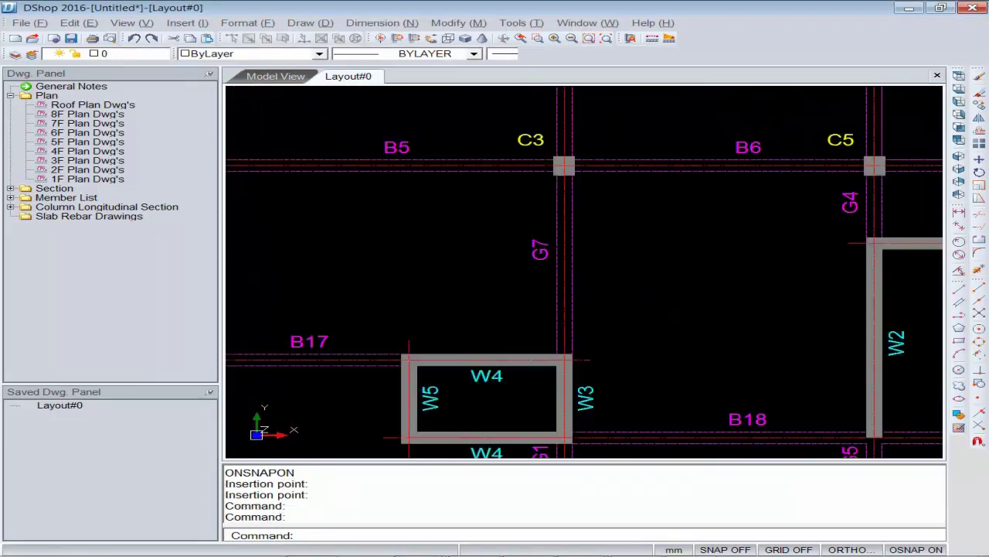
pyautogui.scroll(5, 545, 315)
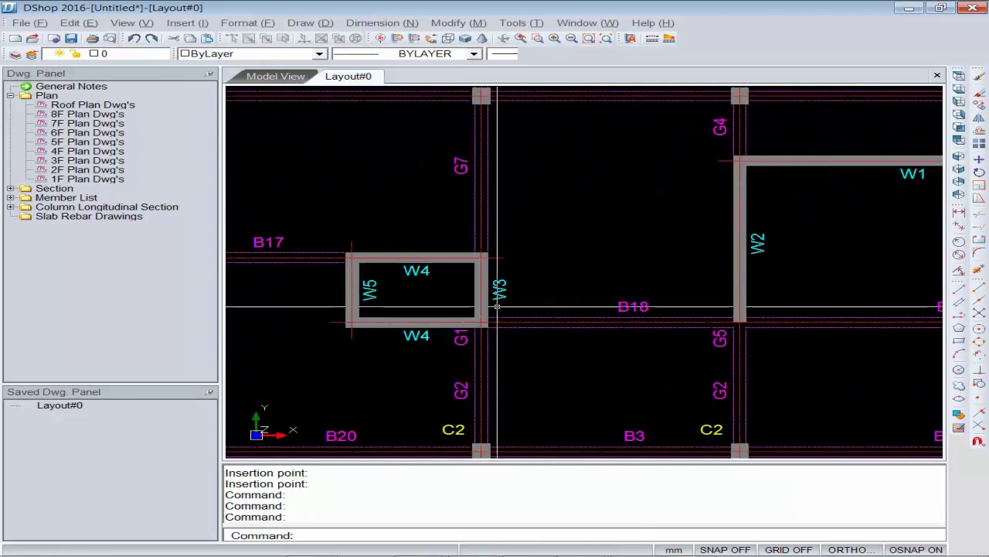
pyautogui.moveTo(793, 306); pyautogui.dragTo(507, 214, button='middle')
pyautogui.scroll(-5, 503, 309)
pyautogui.scroll(-5, 503, 309)
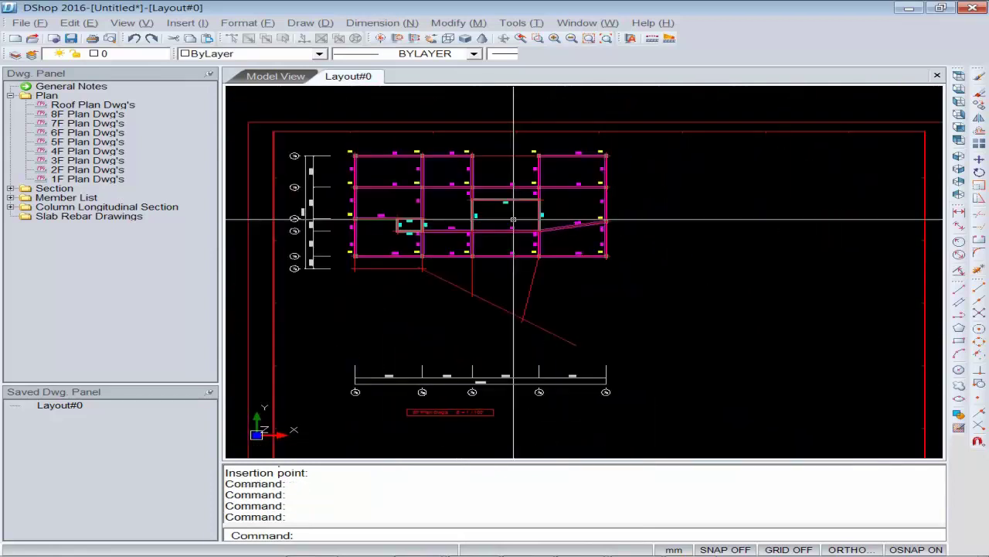
# Insert a section elevation drawing inside the Layout#0 sheet frame, beside the floor plan
pyautogui.click(10, 189)
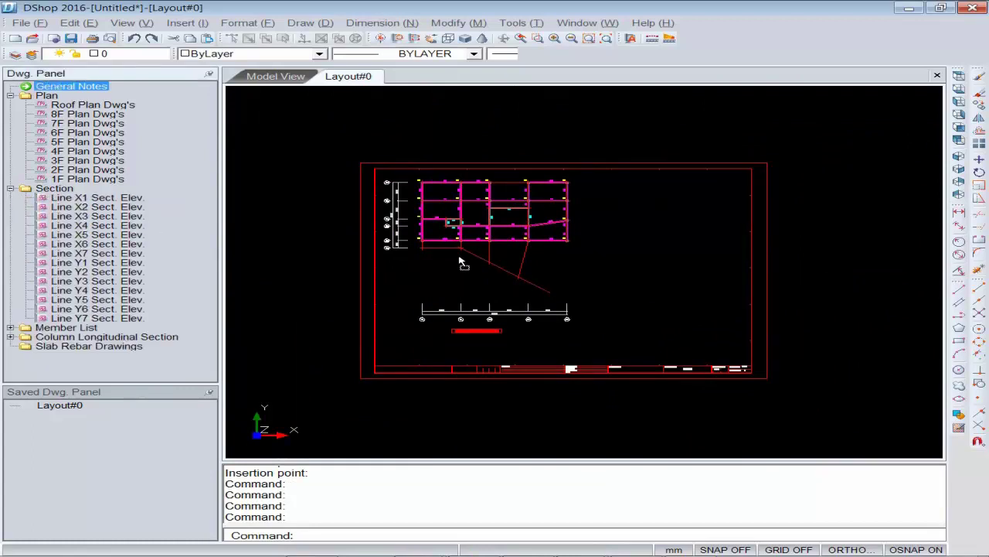
pyautogui.moveTo(462, 263); pyautogui.dragTo(462, 263)
pyautogui.click(550, 396)
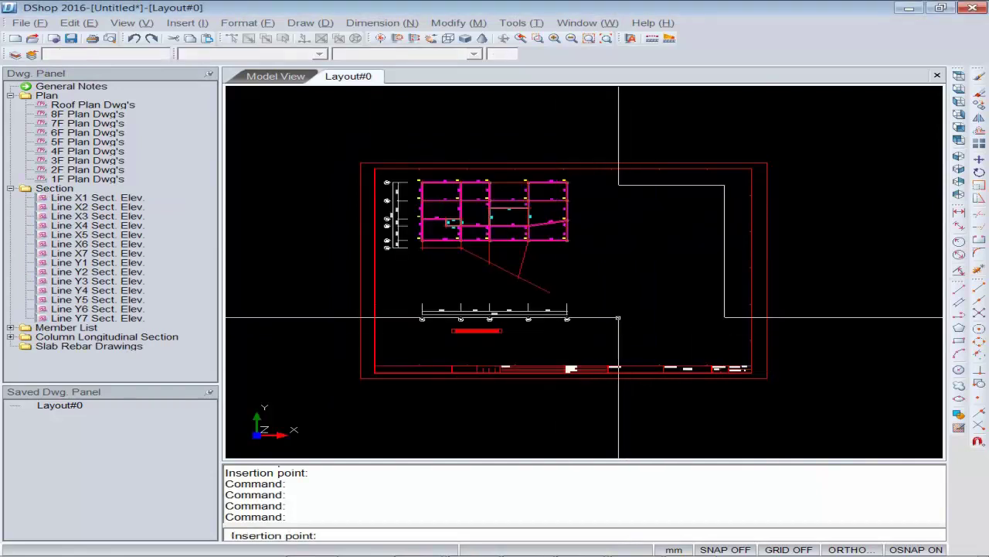
pyautogui.click(618, 326)
# Examine the storey heights, floor levels and column and girder marks on the inserted section elevation
pyautogui.scroll(5, 659, 289)
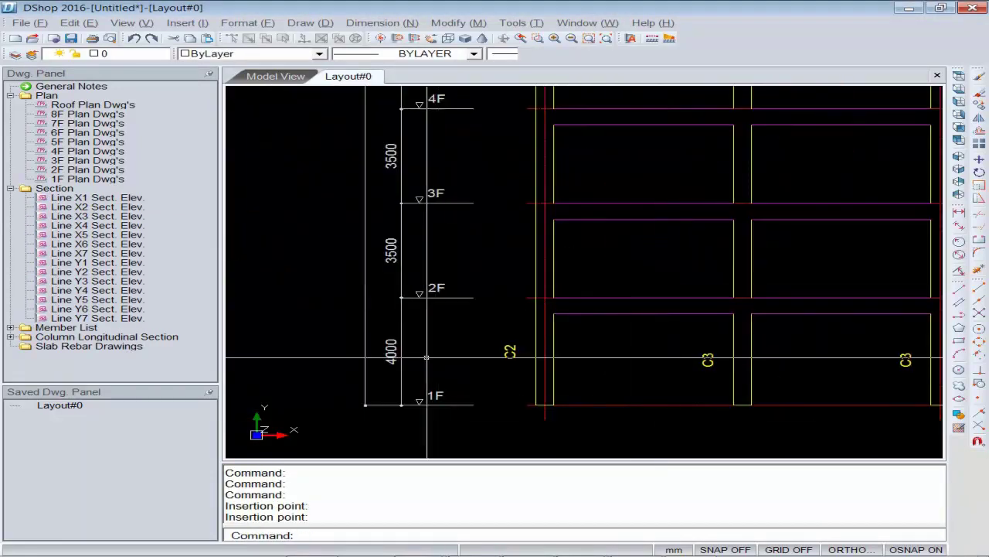
pyautogui.moveTo(410, 200); pyautogui.dragTo(409, 312, button='middle')
pyautogui.moveTo(418, 154); pyautogui.dragTo(417, 309, button='middle')
pyautogui.moveTo(437, 123)
pyautogui.mouseDown(button='middle')
pyautogui.moveTo(450, 251)
pyautogui.moveTo(357, 381)
pyautogui.mouseUp(button='middle')
pyautogui.moveTo(490, 269); pyautogui.dragTo(324, 303, button='middle')
pyautogui.moveTo(536, 289); pyautogui.dragTo(431, 300, button='middle')
pyautogui.scroll(-8, 603, 181)
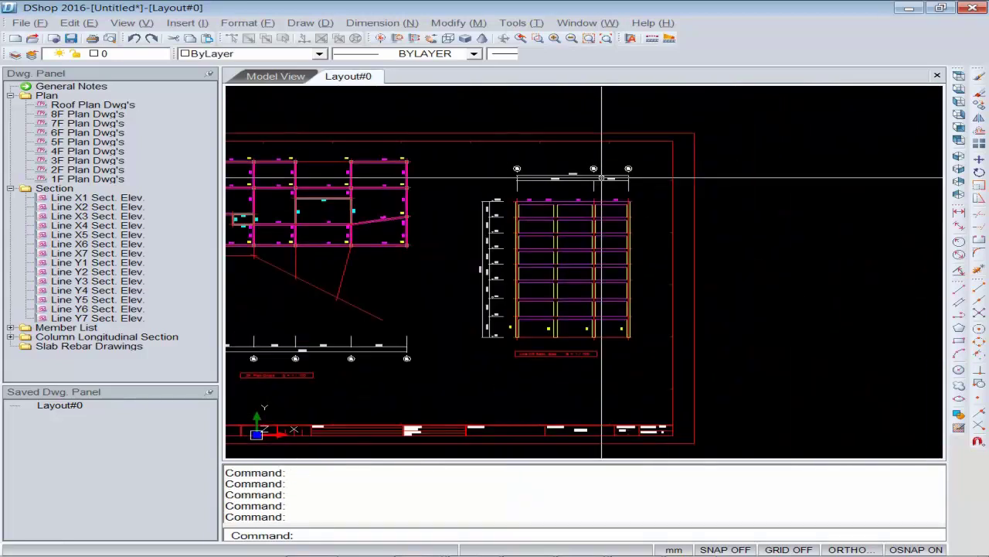
# Insert a Column Section List at scale 1/50 outside the sheet frame, beside the section elevation
pyautogui.click(10, 328)
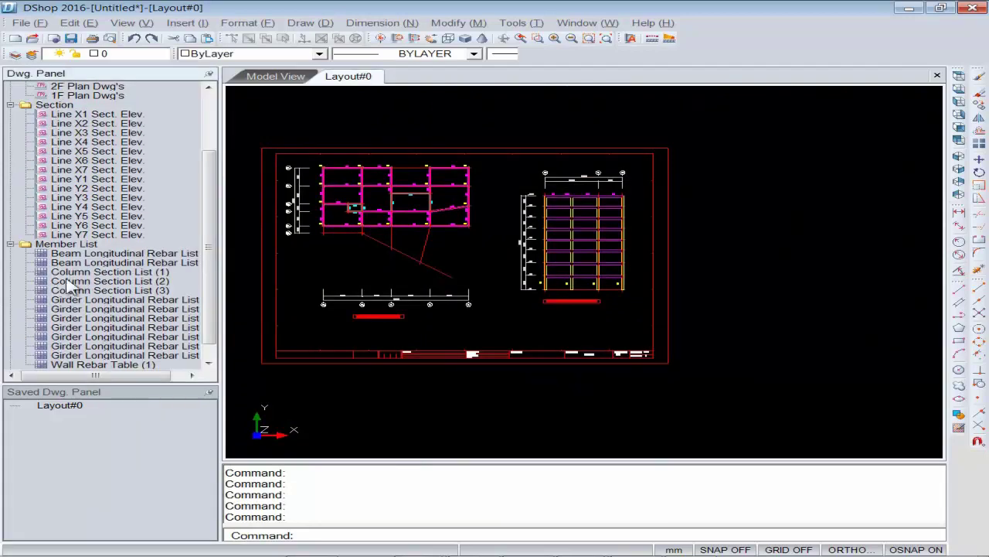
pyautogui.moveTo(453, 283); pyautogui.dragTo(455, 284)
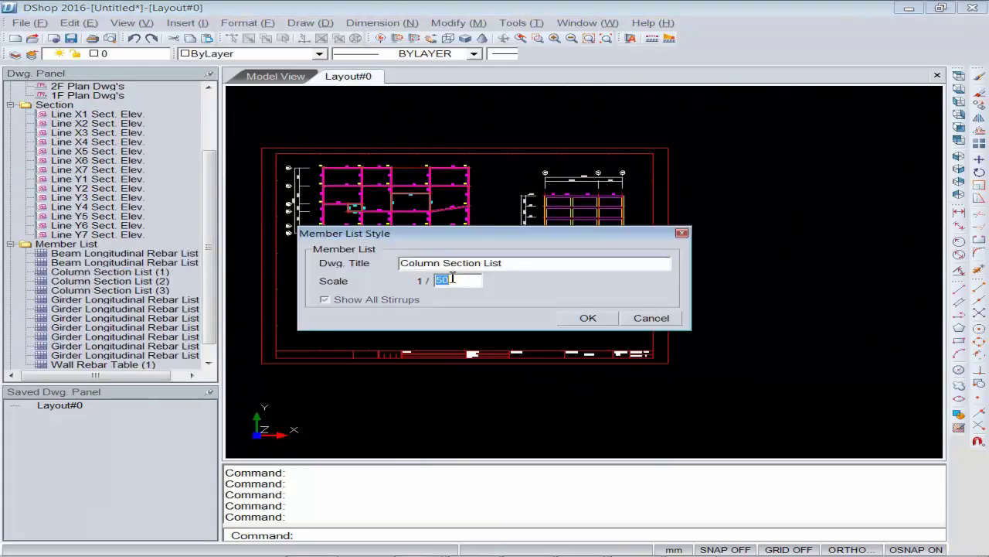
pyautogui.click(587, 319)
pyautogui.click(764, 323)
# Examine the cross-section dimensions, bar layout and stirrup shape of column C1 in the column section list
pyautogui.moveTo(764, 323); pyautogui.dragTo(541, 333, button='middle')
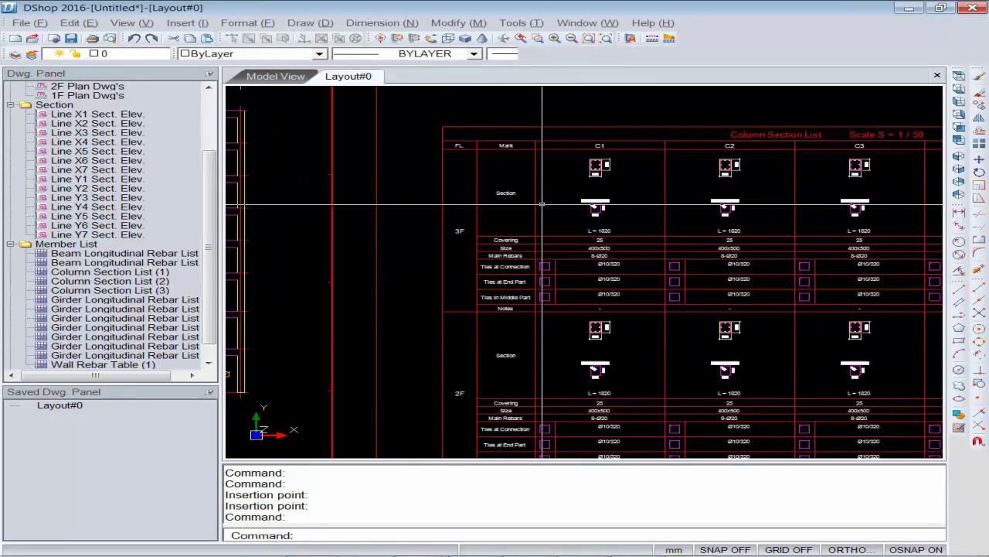
pyautogui.scroll(5, 545, 309)
pyautogui.moveTo(701, 145); pyautogui.dragTo(657, 197, button='middle')
pyautogui.scroll(2, 657, 197)
pyautogui.moveTo(617, 143); pyautogui.dragTo(595, 220, button='middle')
pyautogui.scroll(1, 595, 221)
pyautogui.scroll(1, 595, 221)
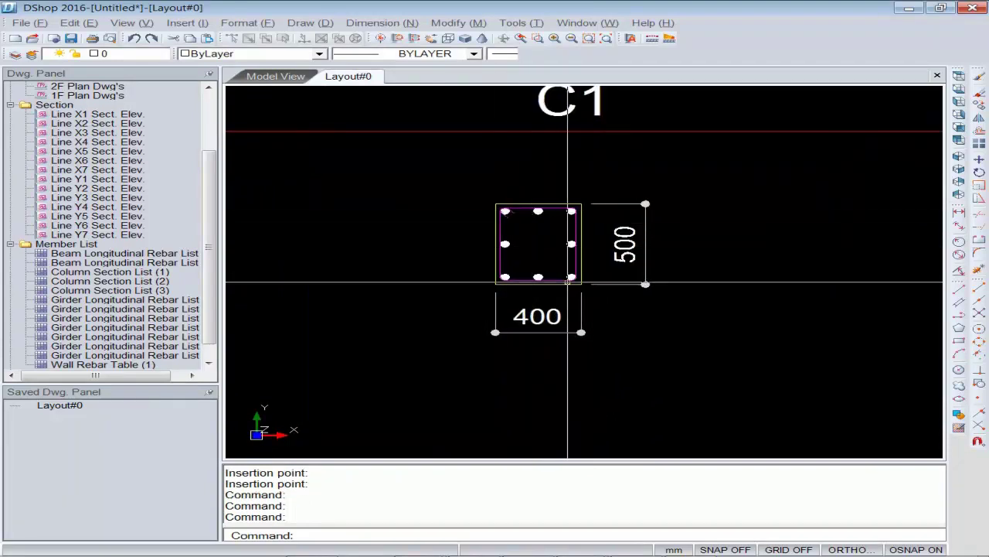
pyautogui.moveTo(581, 355)
pyautogui.mouseDown(button='middle')
pyautogui.moveTo(563, 325)
pyautogui.moveTo(544, 363)
pyautogui.moveTo(544, 296)
pyautogui.mouseUp(button='middle')
pyautogui.scroll(-2, 545, 332)
pyautogui.scroll(2, 546, 341)
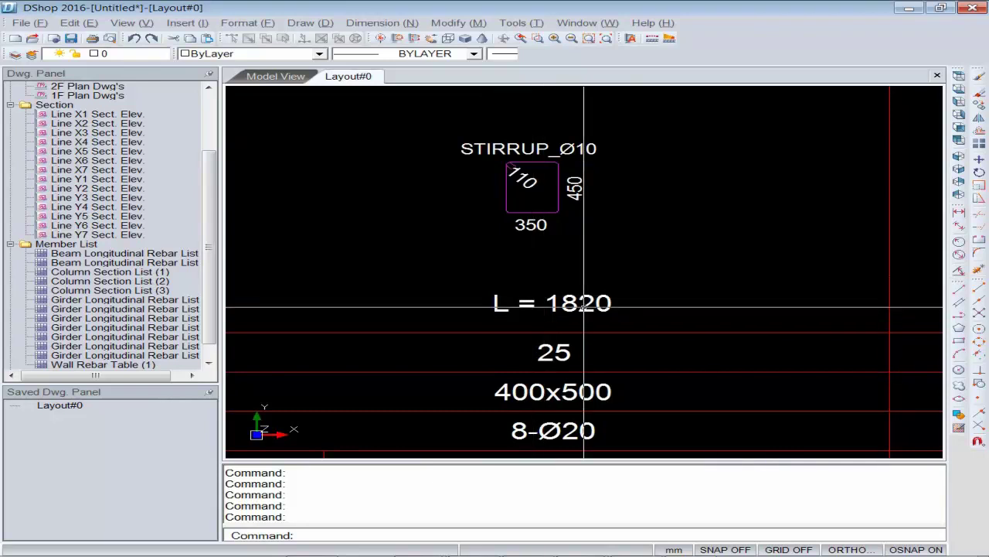
# Examine the covering, size, main rebar and tie rows for C1 and the overall table of columns by floor
pyautogui.moveTo(572, 368)
pyautogui.mouseDown(button='middle')
pyautogui.moveTo(585, 290)
pyautogui.moveTo(720, 243)
pyautogui.moveTo(697, 259)
pyautogui.mouseUp(button='middle')
pyautogui.scroll(-1, 539, 292)
pyautogui.moveTo(541, 361)
pyautogui.mouseDown(button='middle')
pyautogui.moveTo(541, 261)
pyautogui.moveTo(555, 236)
pyautogui.mouseUp(button='middle')
pyautogui.moveTo(736, 289); pyautogui.dragTo(737, 267, button='middle')
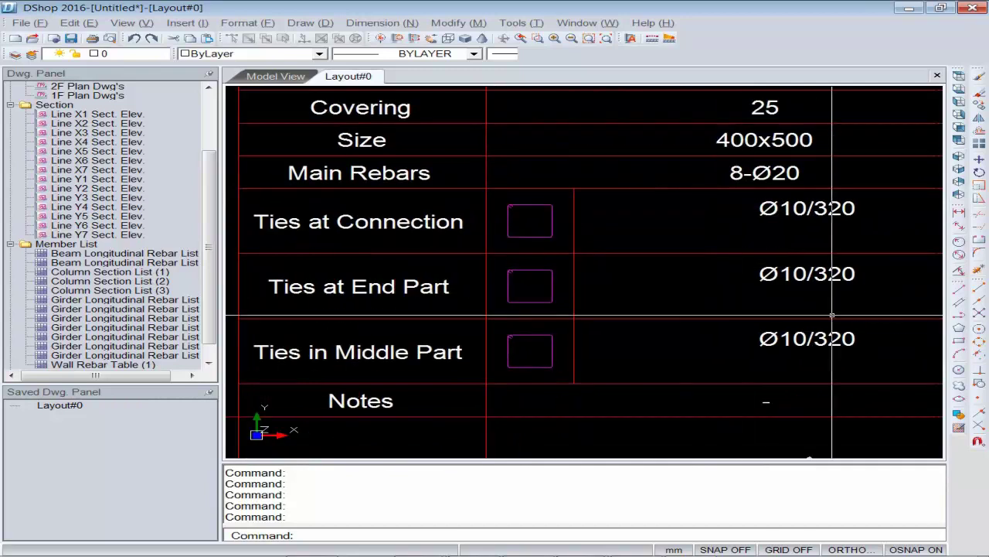
pyautogui.moveTo(773, 316); pyautogui.dragTo(746, 252, button='middle')
pyautogui.scroll(-1, 746, 252)
pyautogui.scroll(-1, 643, 375)
pyautogui.moveTo(643, 375); pyautogui.dragTo(613, 430, button='middle')
pyautogui.scroll(-2, 613, 430)
pyautogui.scroll(-3, 594, 295)
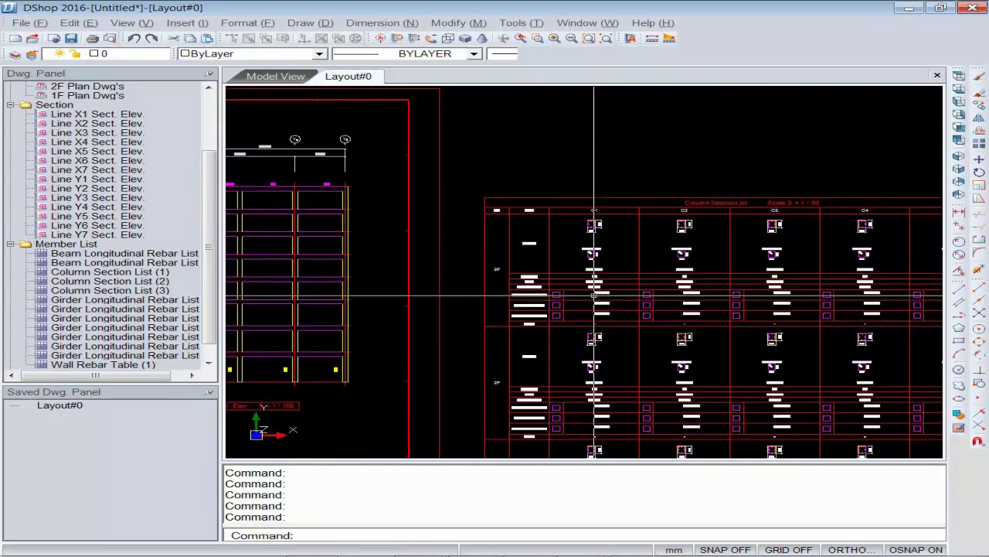
pyautogui.moveTo(701, 351); pyautogui.dragTo(580, 236, button='middle')
pyautogui.scroll(-2, 580, 236)
pyautogui.moveTo(757, 302); pyautogui.dragTo(712, 297, button='middle')
pyautogui.scroll(1, 712, 297)
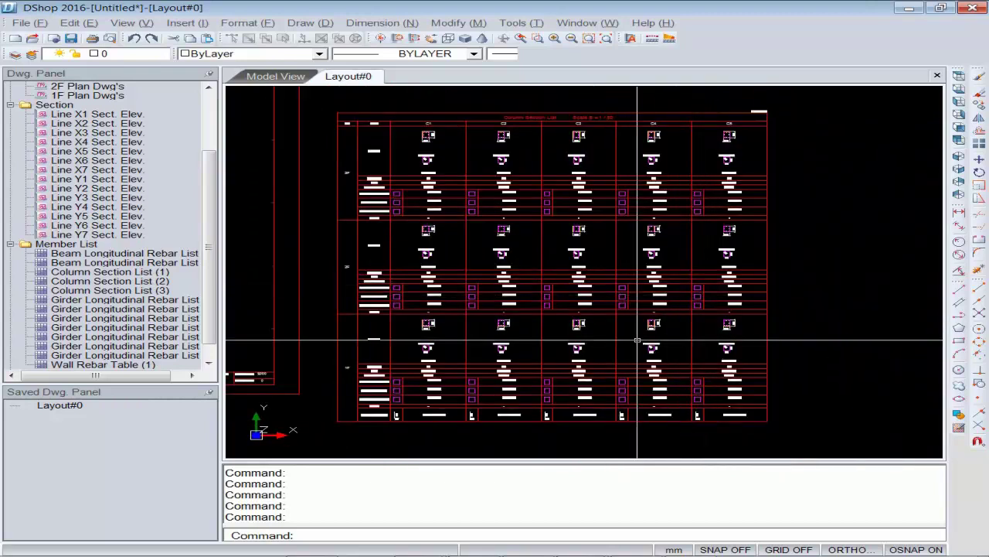
pyautogui.moveTo(638, 340); pyautogui.dragTo(588, 325, button='middle')
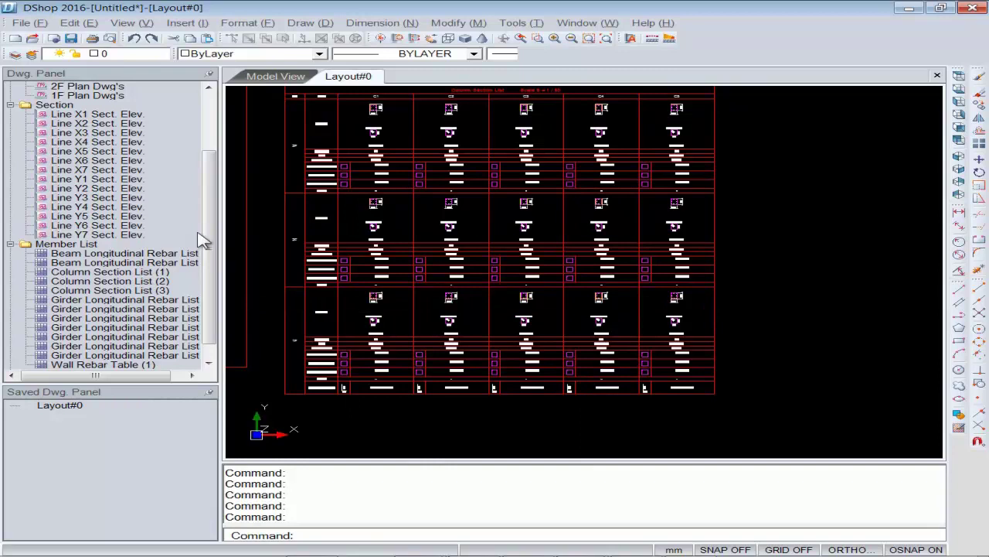
# Insert the C1 ( X6 - X7 - Y7 ) column longitudinal section for floors 1F to 3F on axis X6, beside the column section list
pyautogui.scroll(-1, 136, 303)
pyautogui.click(11, 357)
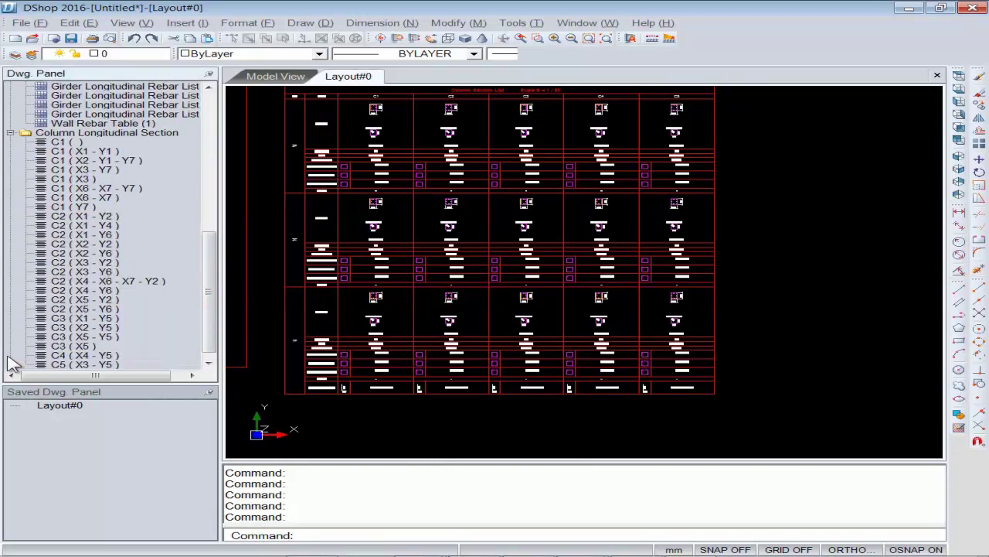
pyautogui.moveTo(313, 203); pyautogui.dragTo(348, 215)
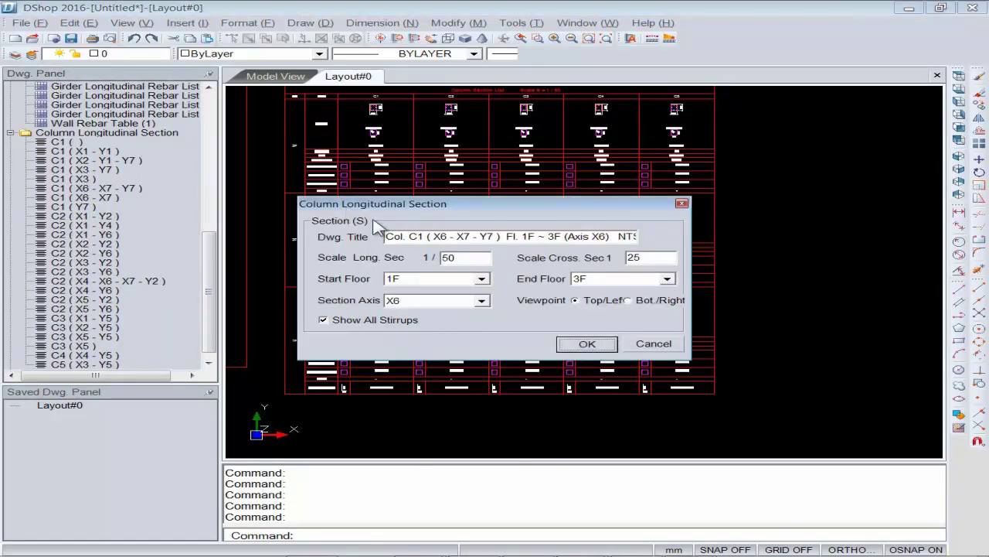
pyautogui.click(589, 348)
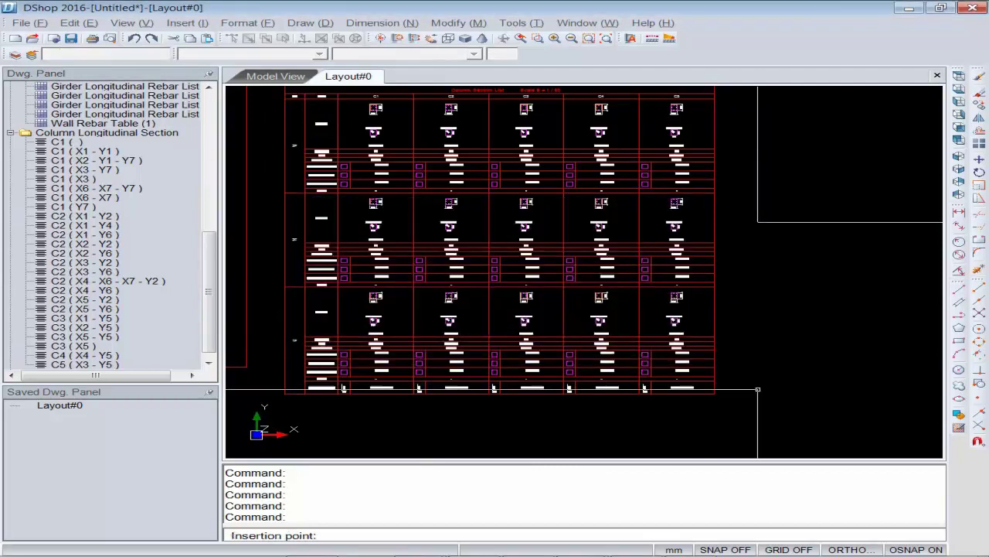
pyautogui.click(818, 324)
# Examine the bar marks, bar lengths, stirrup spacing and cross-sections along the C1 column longitudinal section
pyautogui.moveTo(818, 325); pyautogui.dragTo(788, 325, button='middle')
pyautogui.scroll(5, 788, 325)
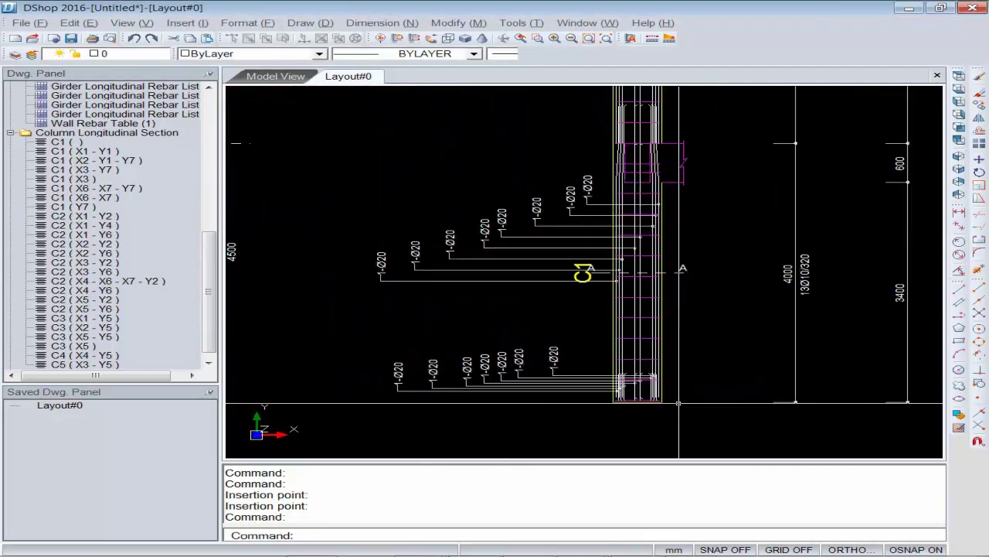
pyautogui.moveTo(619, 410)
pyautogui.mouseDown(button='middle')
pyautogui.moveTo(592, 322)
pyautogui.moveTo(595, 338)
pyautogui.moveTo(554, 313)
pyautogui.mouseUp(button='middle')
pyautogui.scroll(-2, 554, 313)
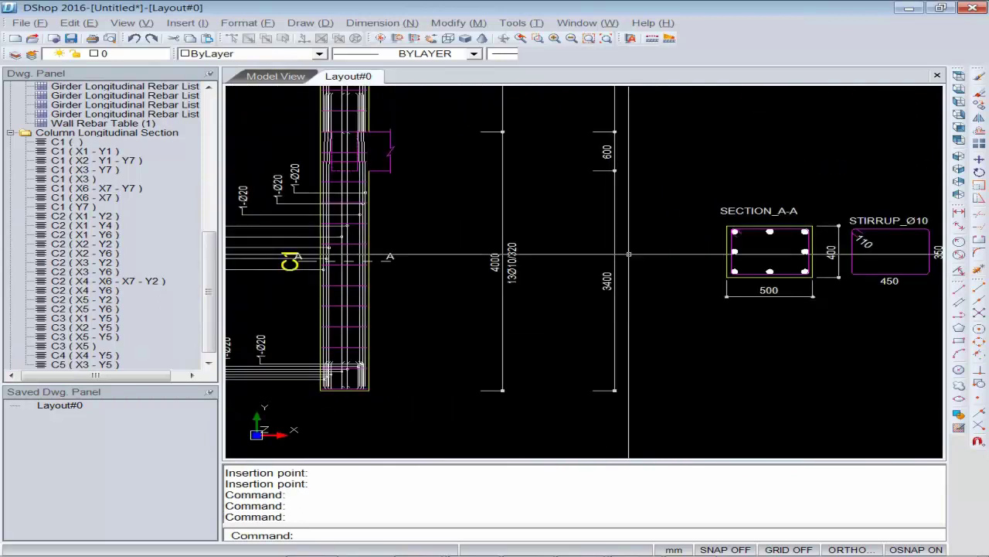
pyautogui.moveTo(586, 203); pyautogui.dragTo(867, 292, button='middle')
pyautogui.moveTo(310, 324); pyautogui.dragTo(427, 230, button='middle')
pyautogui.moveTo(263, 244); pyautogui.dragTo(367, 289, button='middle')
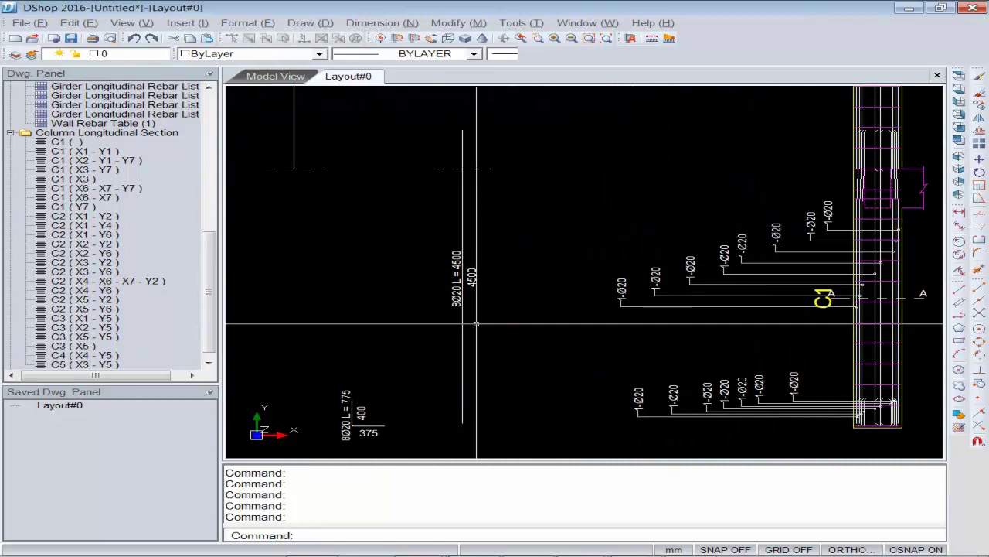
pyautogui.moveTo(435, 379); pyautogui.dragTo(449, 236, button='middle')
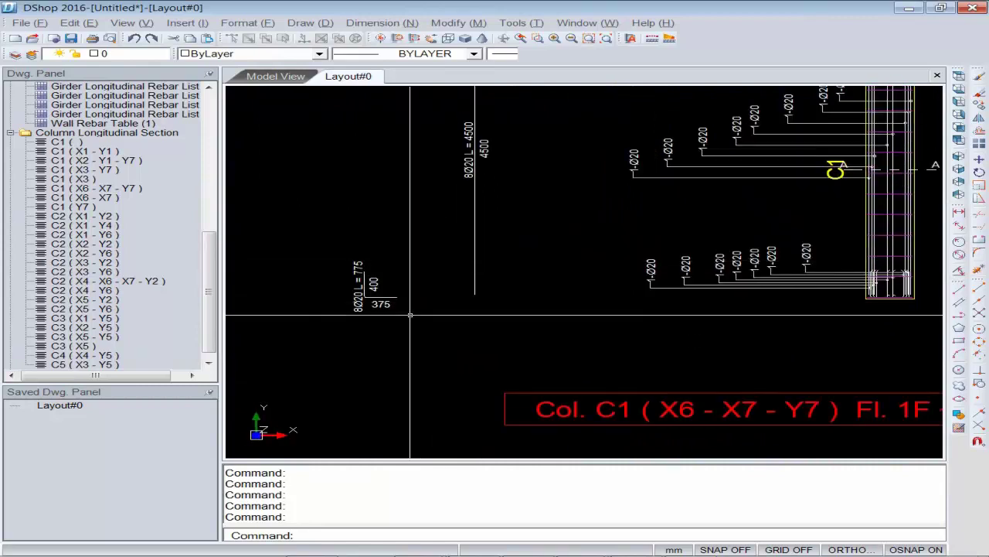
pyautogui.moveTo(461, 170)
pyautogui.mouseDown(button='middle')
pyautogui.moveTo(488, 340)
pyautogui.moveTo(497, 342)
pyautogui.moveTo(552, 255)
pyautogui.moveTo(550, 266)
pyautogui.moveTo(468, 301)
pyautogui.mouseUp(button='middle')
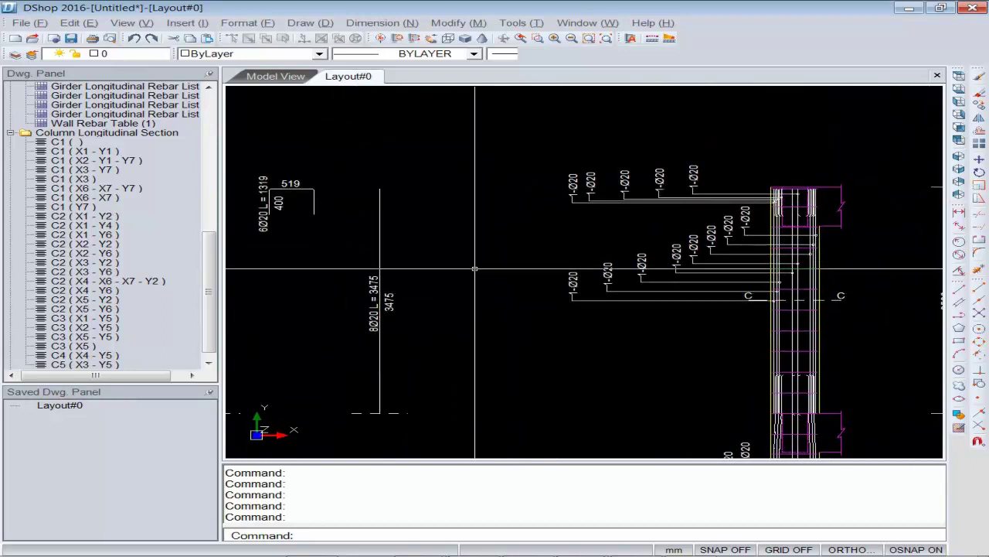
pyautogui.moveTo(520, 108)
pyautogui.mouseDown(button='middle')
pyautogui.moveTo(417, 247)
pyautogui.moveTo(355, 240)
pyautogui.moveTo(309, 131)
pyautogui.moveTo(166, 70)
pyautogui.mouseUp(button='middle')
pyautogui.scroll(-2, 468, 186)
pyautogui.scroll(-3, 468, 310)
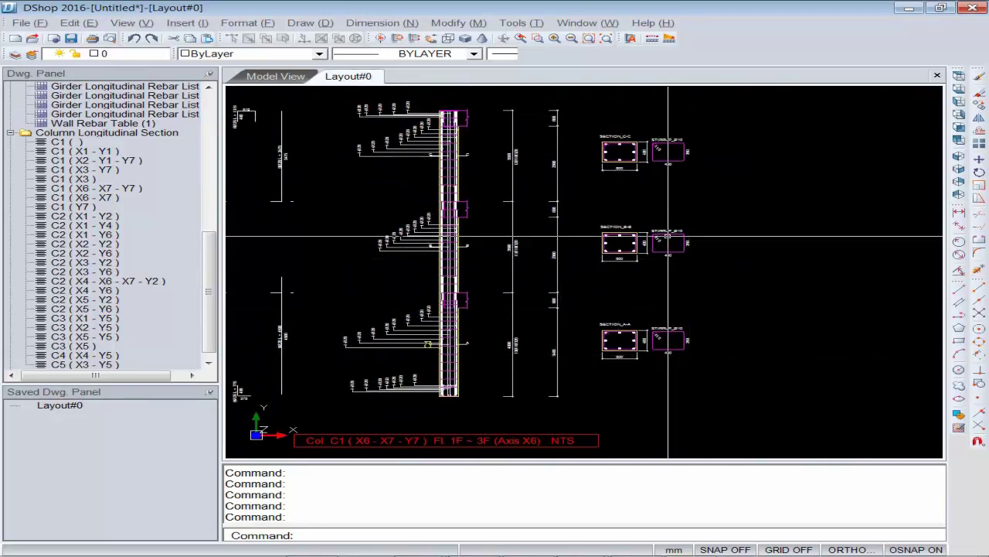
pyautogui.scroll(-5, 665, 254)
pyautogui.moveTo(633, 173); pyautogui.dragTo(630, 263, button='middle')
# Insert a Girder Longitudinal Rebar List with all stirrups shown, beside the column longitudinal section
pyautogui.moveTo(208, 292); pyautogui.dragTo(210, 208)
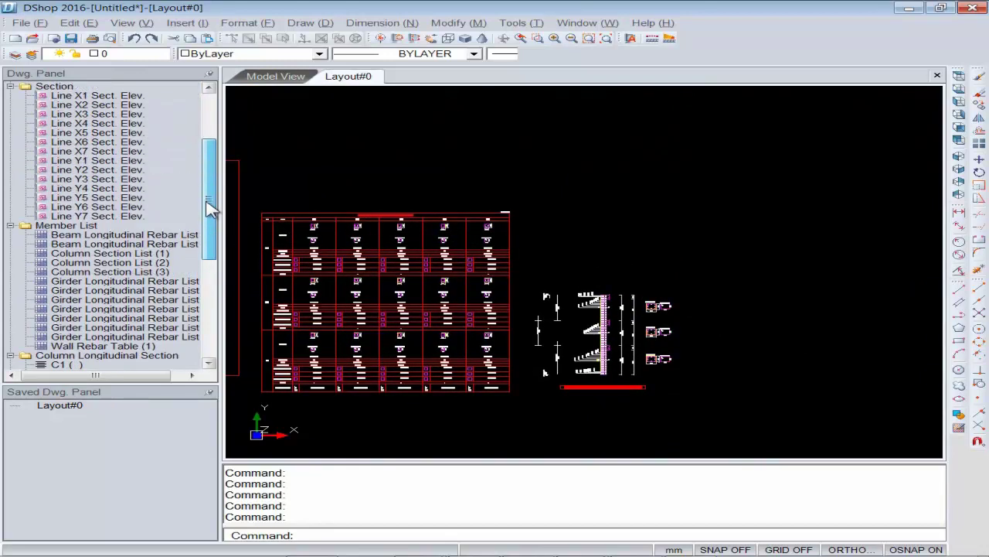
pyautogui.click(55, 292)
pyautogui.doubleClick(307, 260)
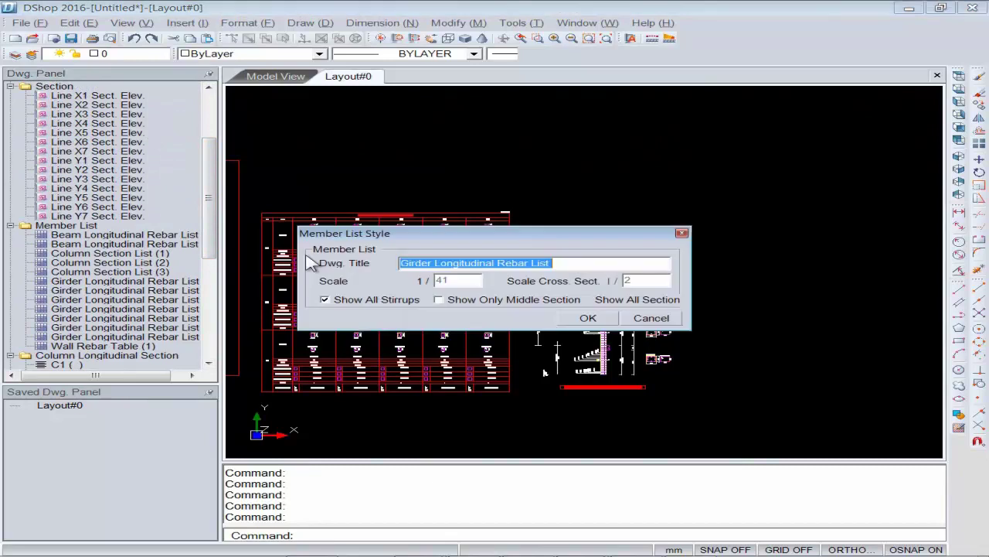
pyautogui.click(605, 316)
pyautogui.scroll(-4, 344, 290)
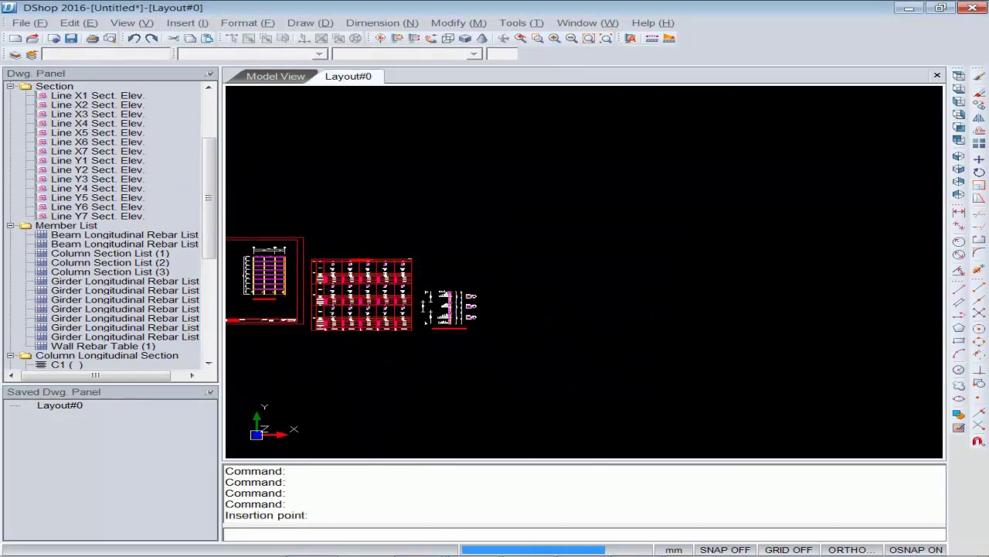
# Examine the stirrup spacing and top bar lengths in one of the inserted girder longitudinal rebar drawings
pyautogui.moveTo(671, 267); pyautogui.dragTo(539, 281, button='middle')
pyautogui.scroll(6, 483, 310)
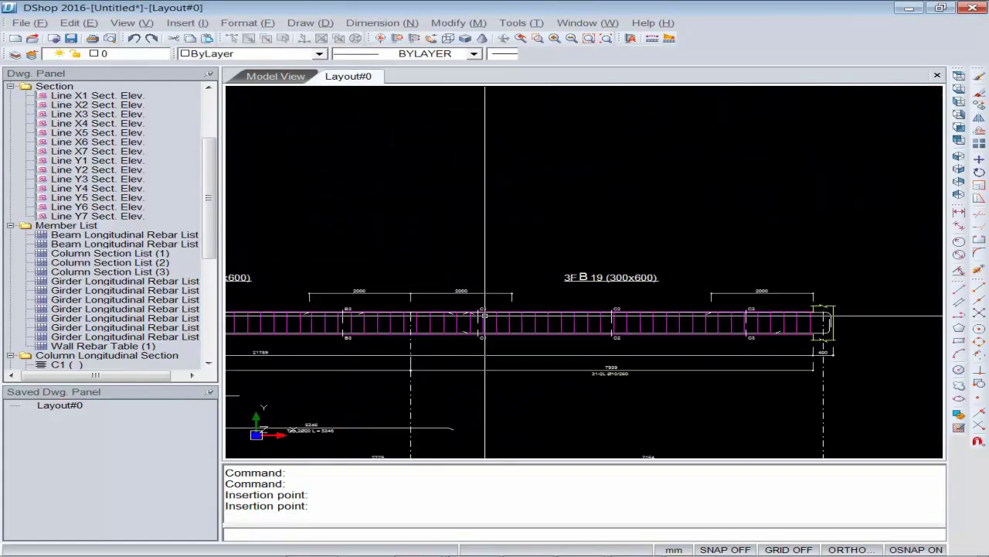
pyautogui.moveTo(483, 315)
pyautogui.mouseDown(button='middle')
pyautogui.moveTo(828, 221)
pyautogui.moveTo(376, 239)
pyautogui.moveTo(749, 220)
pyautogui.moveTo(651, 249)
pyautogui.mouseUp(button='middle')
pyautogui.scroll(3, 536, 293)
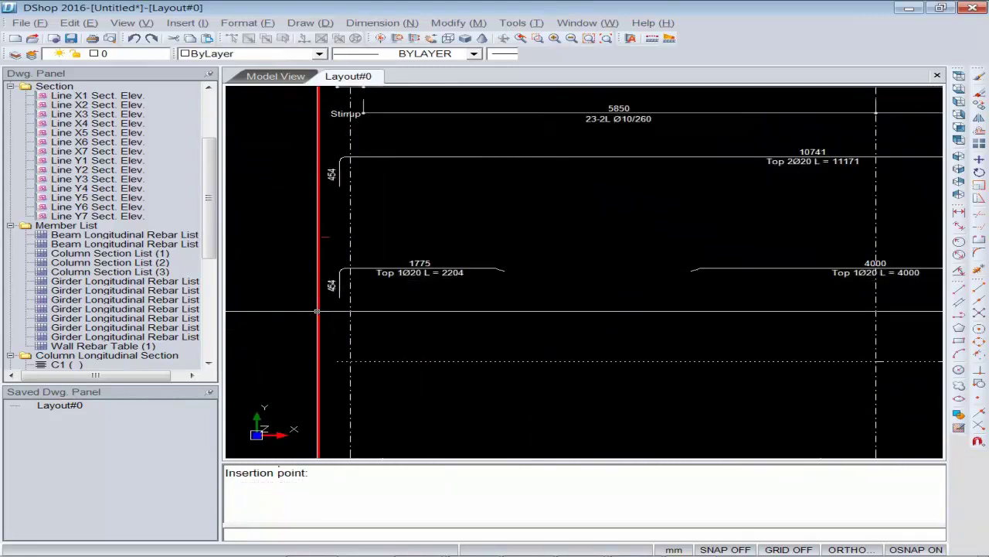
pyautogui.moveTo(696, 200); pyautogui.dragTo(705, 254, button='middle')
pyautogui.moveTo(720, 318)
pyautogui.mouseDown(button='middle')
pyautogui.moveTo(507, 301)
pyautogui.moveTo(507, 314)
pyautogui.mouseUp(button='middle')
pyautogui.scroll(1, 711, 328)
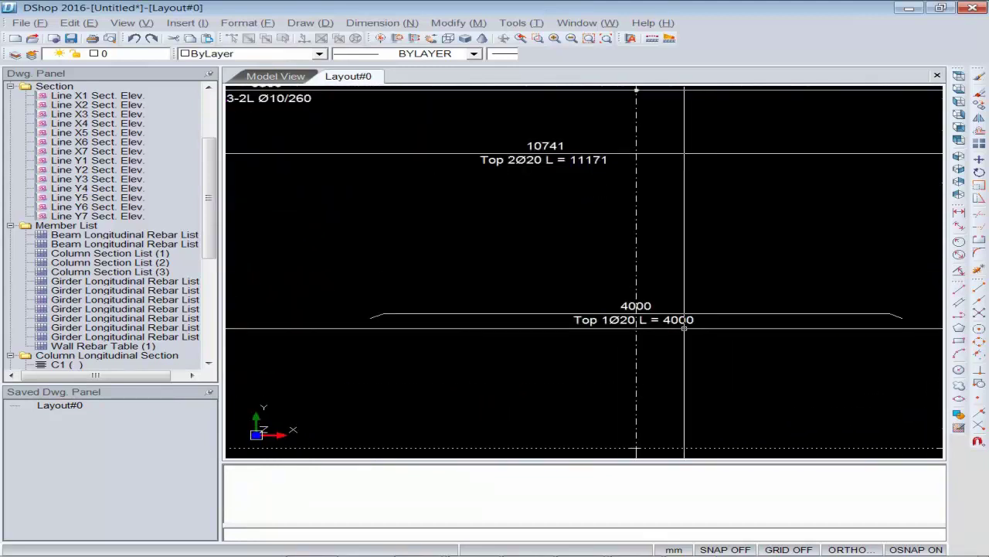
pyautogui.moveTo(710, 327)
pyautogui.mouseDown(button='middle')
pyautogui.moveTo(568, 221)
pyautogui.moveTo(567, 309)
pyautogui.moveTo(616, 226)
pyautogui.moveTo(654, 254)
pyautogui.moveTo(696, 232)
pyautogui.moveTo(730, 248)
pyautogui.moveTo(656, 263)
pyautogui.moveTo(681, 302)
pyautogui.moveTo(680, 155)
pyautogui.mouseUp(button='middle')
# Examine the girder cross-sections and the full set of girder rebar sheets alongside the other layout drawings
pyautogui.scroll(-2, 616, 226)
pyautogui.moveTo(679, 324)
pyautogui.mouseDown(button='middle')
pyautogui.moveTo(570, 288)
pyautogui.moveTo(500, 236)
pyautogui.moveTo(642, 281)
pyautogui.moveTo(760, 283)
pyautogui.mouseUp(button='middle')
pyautogui.scroll(-2, 760, 283)
pyautogui.moveTo(645, 261)
pyautogui.mouseDown(button='middle')
pyautogui.moveTo(497, 327)
pyautogui.moveTo(487, 316)
pyautogui.mouseUp(button='middle')
pyautogui.scroll(-3, 486, 317)
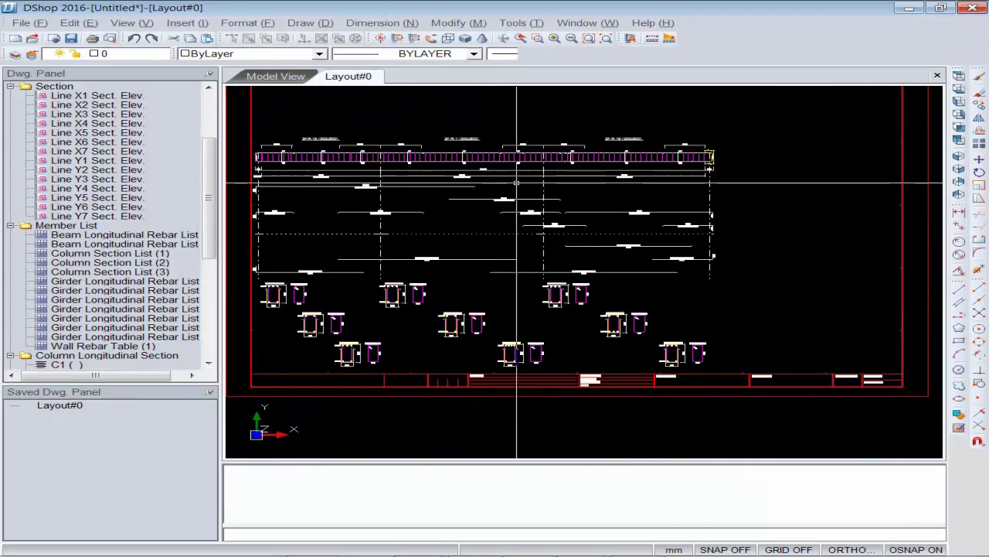
pyautogui.scroll(3, 433, 332)
pyautogui.scroll(-5, 427, 332)
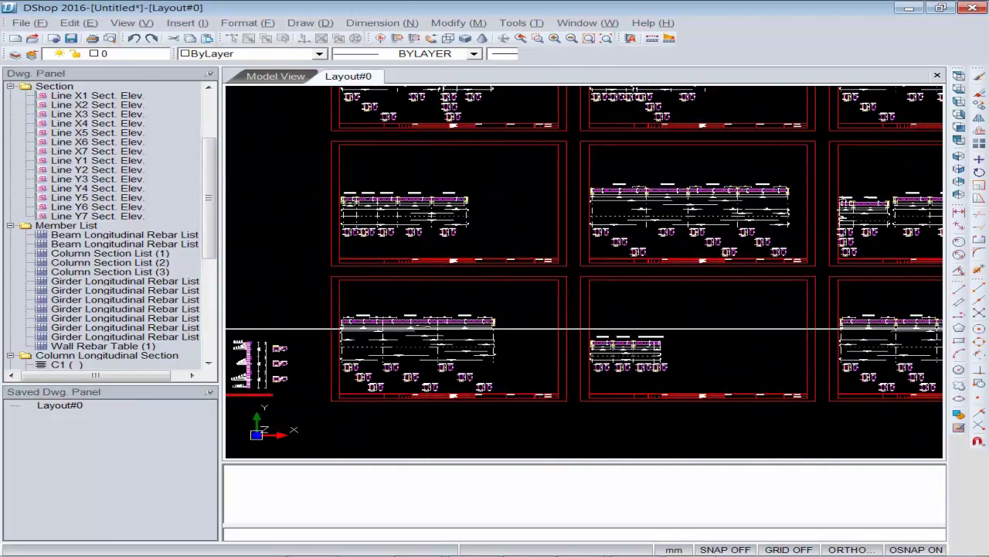
pyautogui.moveTo(674, 311); pyautogui.dragTo(625, 309, button='middle')
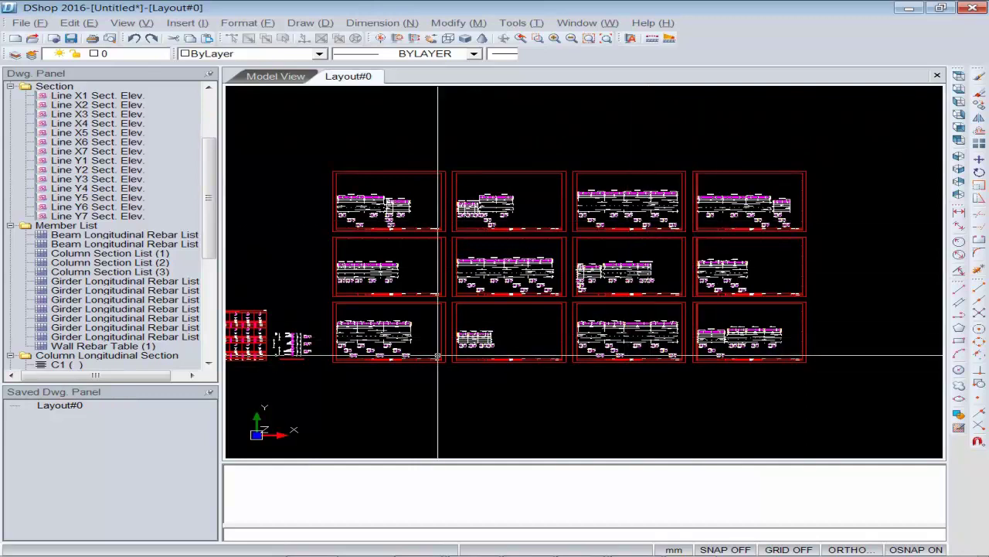
pyautogui.moveTo(503, 227); pyautogui.dragTo(706, 237, button='middle')
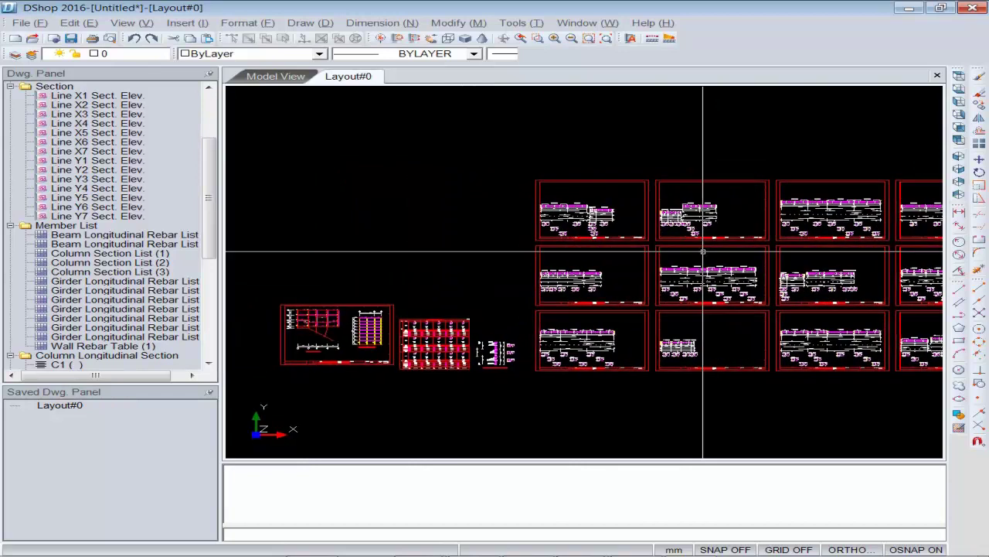
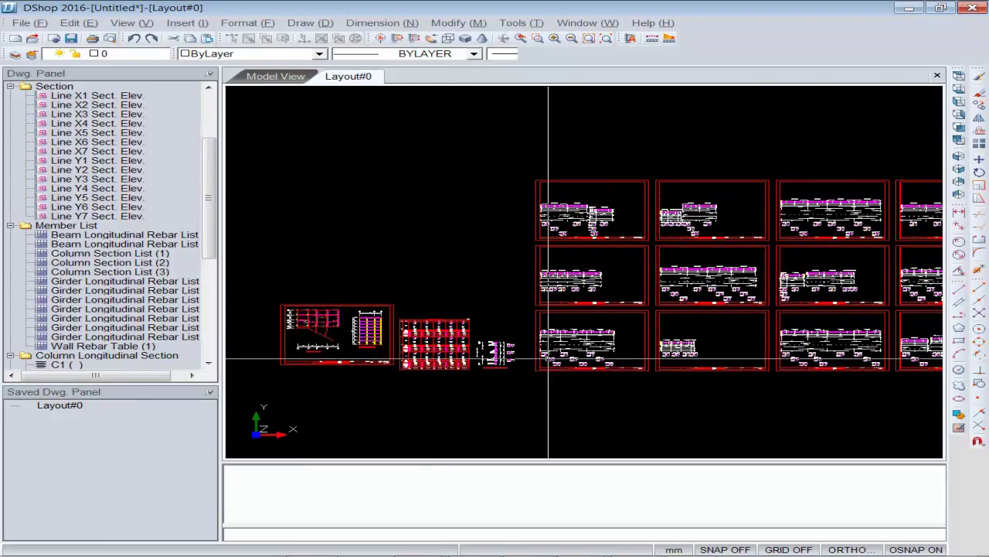
# Review the file formats available for saving the layout drawing, pick DWG 2004, and leave without saving
pyautogui.click(21, 23)
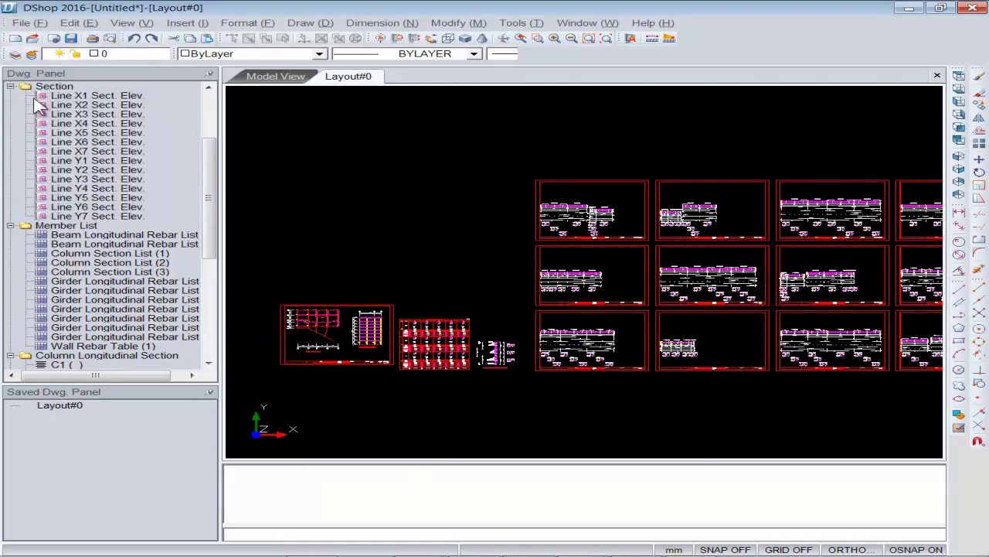
pyautogui.click(38, 107)
pyautogui.click(172, 352)
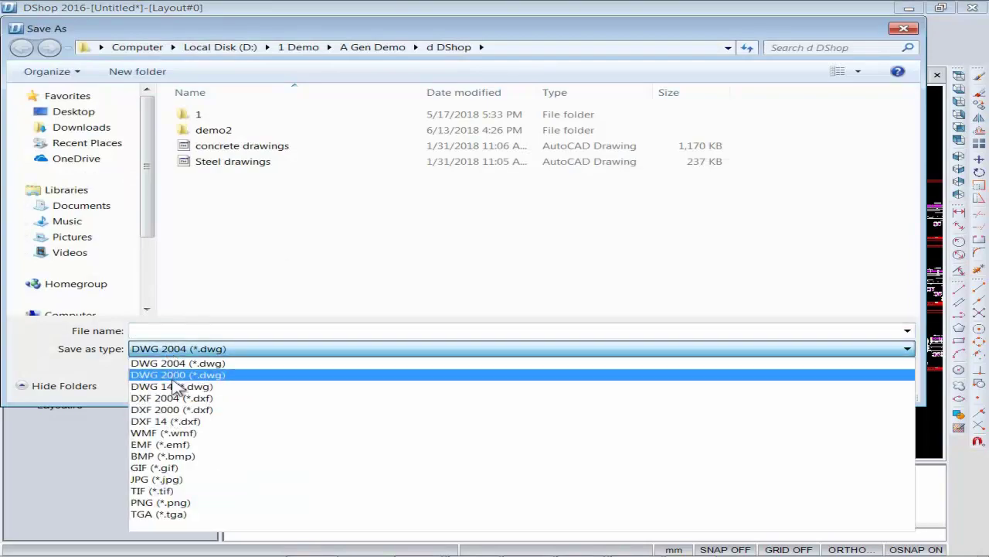
pyautogui.click(201, 362)
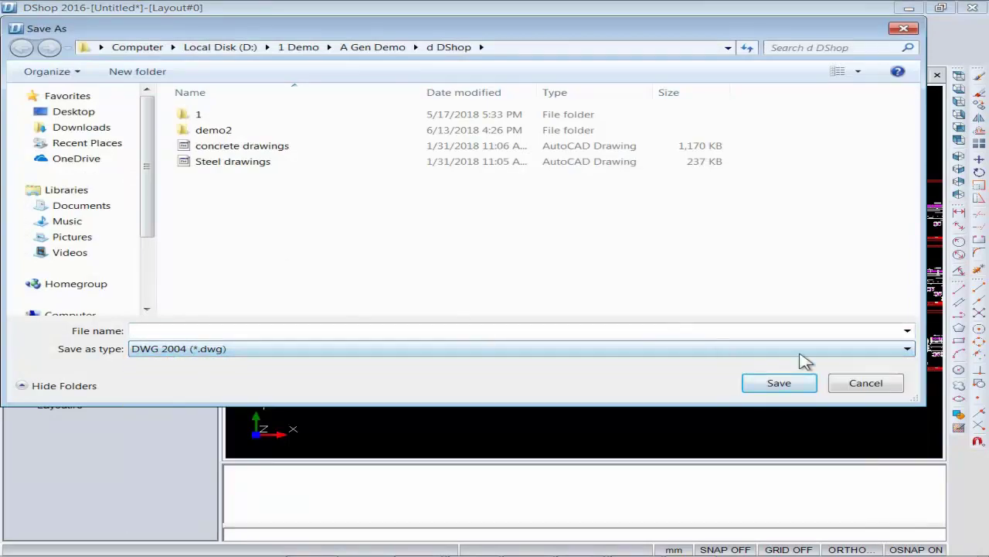
pyautogui.click(865, 382)
# Look over the layout sheets and the 3D model, and examine the stirrup spacing and bar lengths of the 3F G1 to G3 girders
pyautogui.scroll(2, 611, 239)
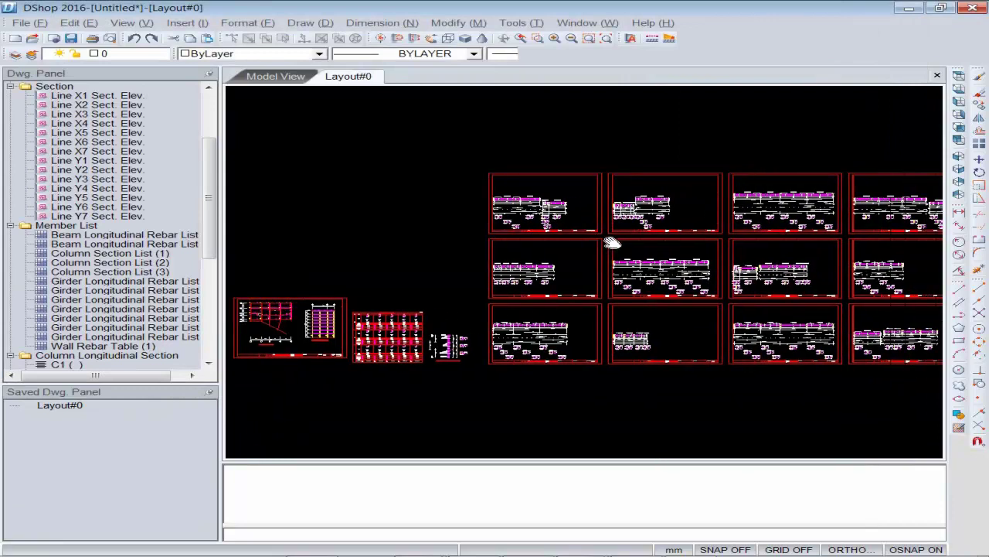
pyautogui.scroll(-2, 558, 260)
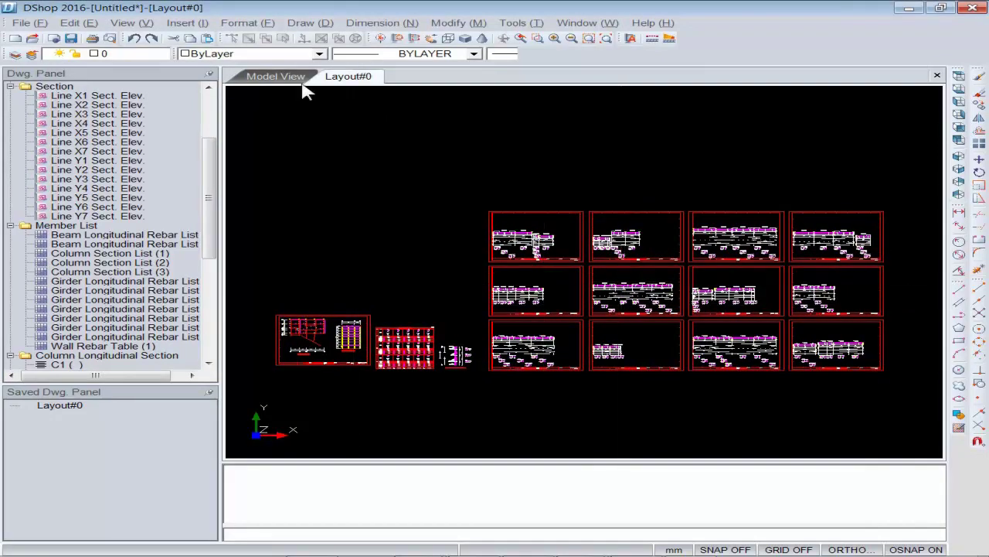
pyautogui.click(275, 76)
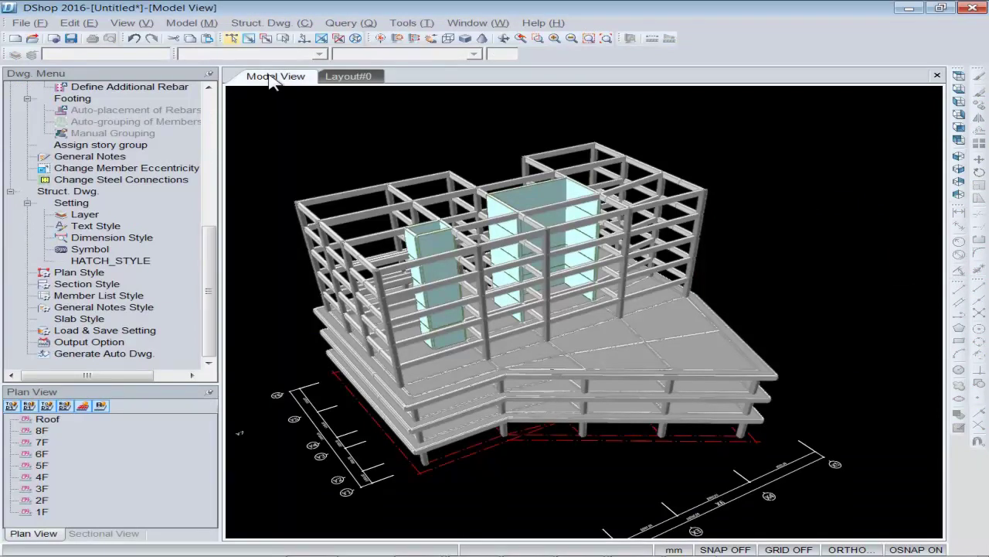
pyautogui.click(350, 77)
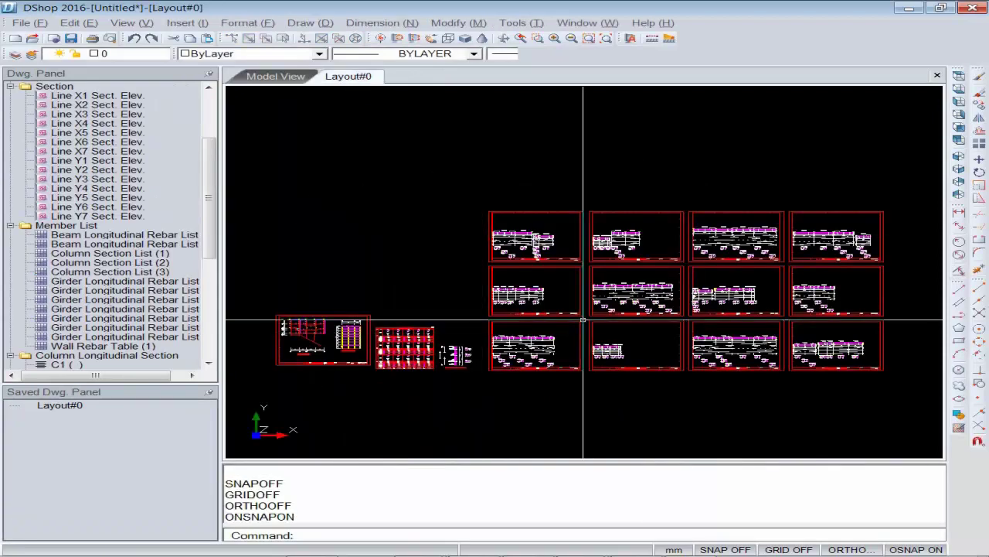
pyautogui.scroll(8, 580, 304)
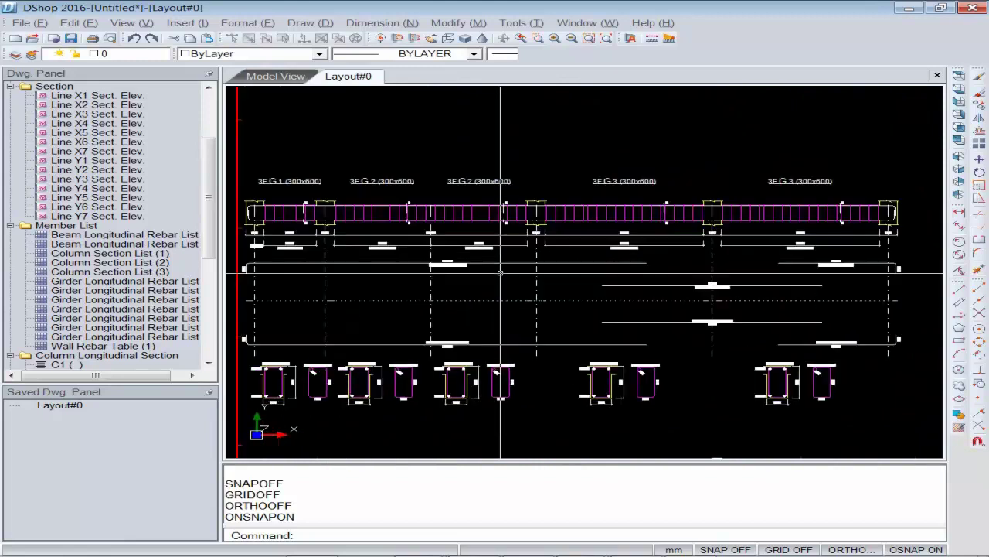
pyautogui.scroll(2, 322, 272)
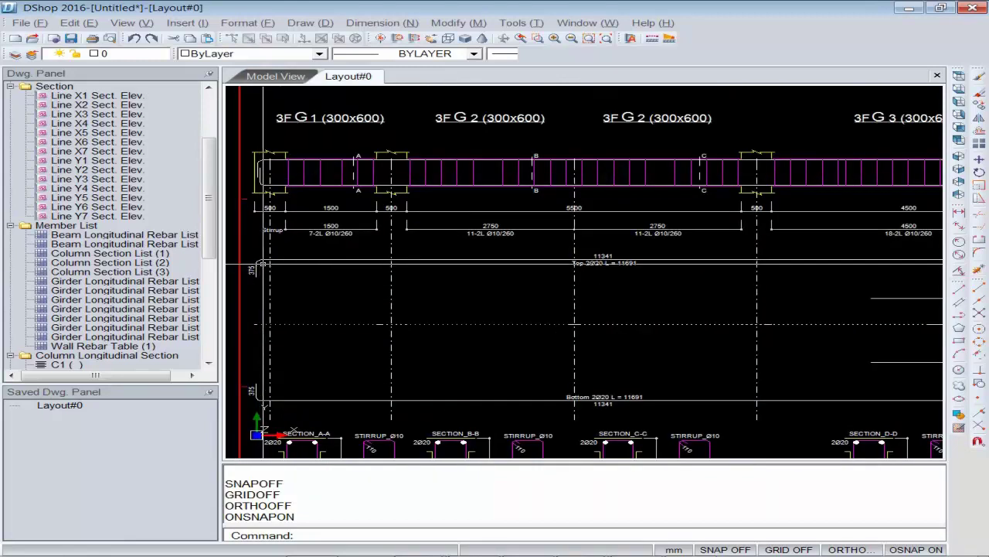
pyautogui.moveTo(263, 264); pyautogui.dragTo(290, 274, button='middle')
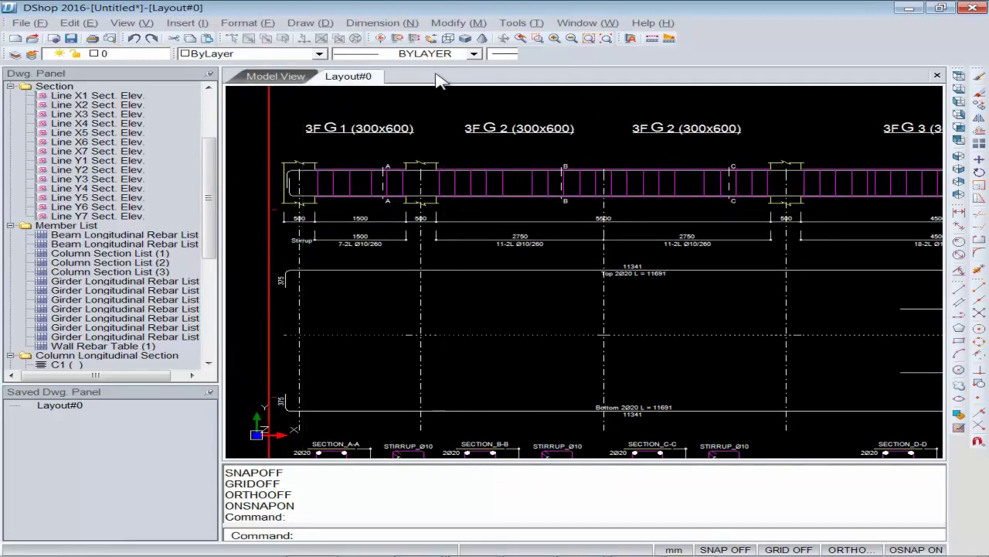
# Review the Development Lengths of Rebars in Tension table in the Development & Splice Lengths options, leaving the values as they are
pyautogui.click(512, 23)
pyautogui.click(527, 155)
pyautogui.click(487, 171)
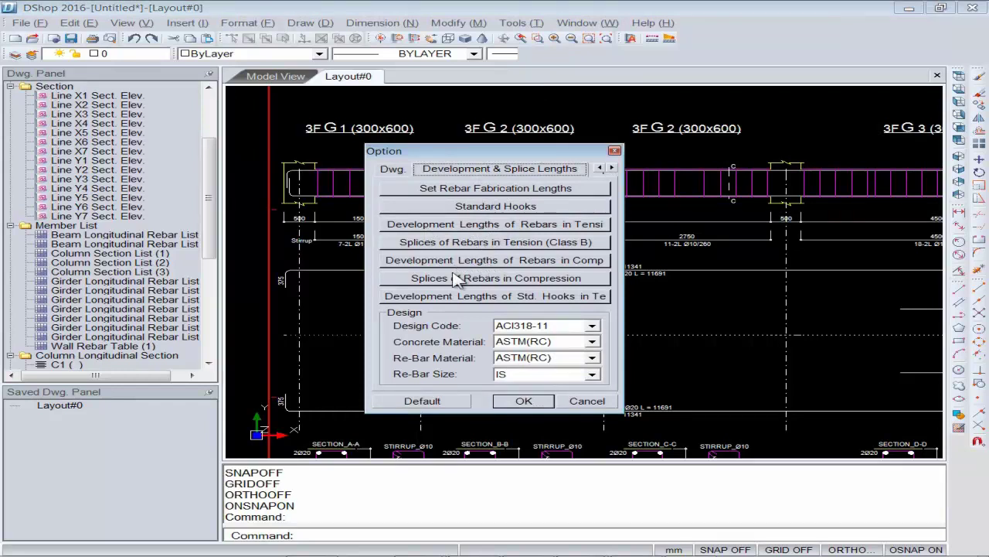
pyautogui.click(462, 224)
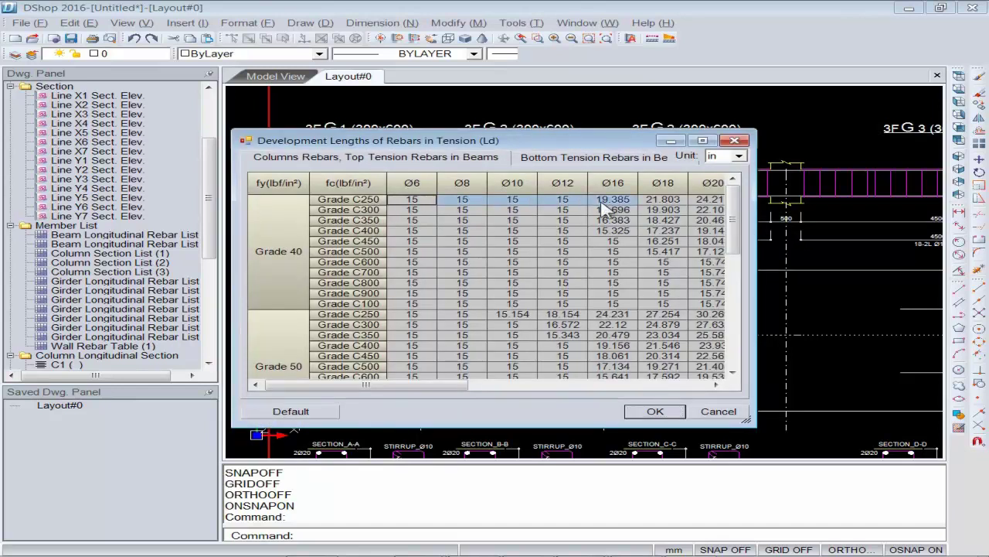
pyautogui.moveTo(705, 231); pyautogui.dragTo(702, 381)
pyautogui.click(418, 223)
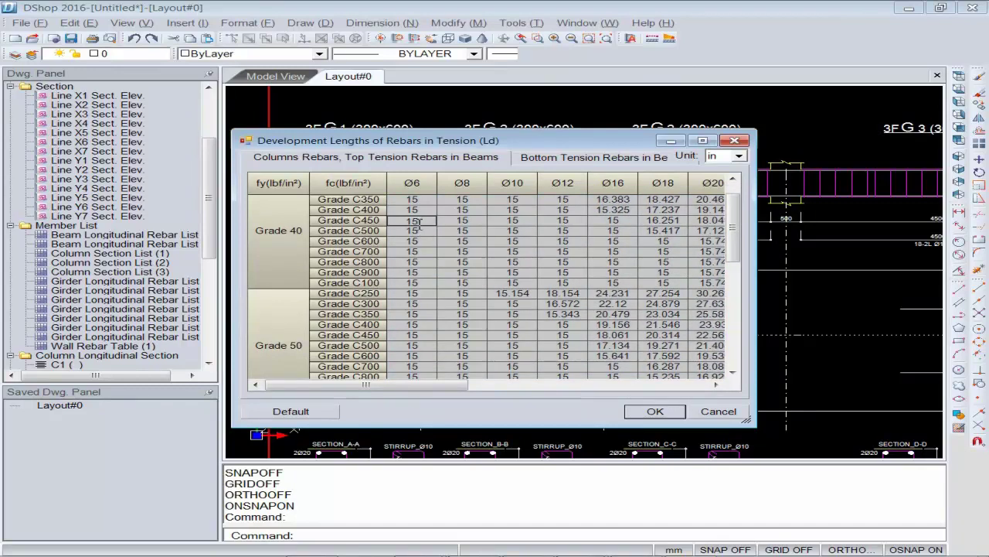
pyautogui.click(422, 200)
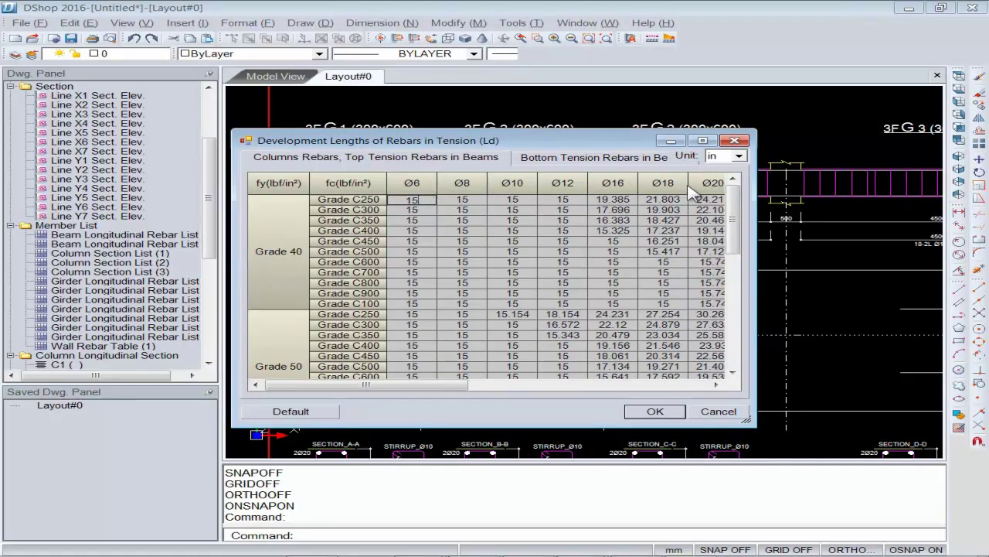
pyautogui.click(651, 411)
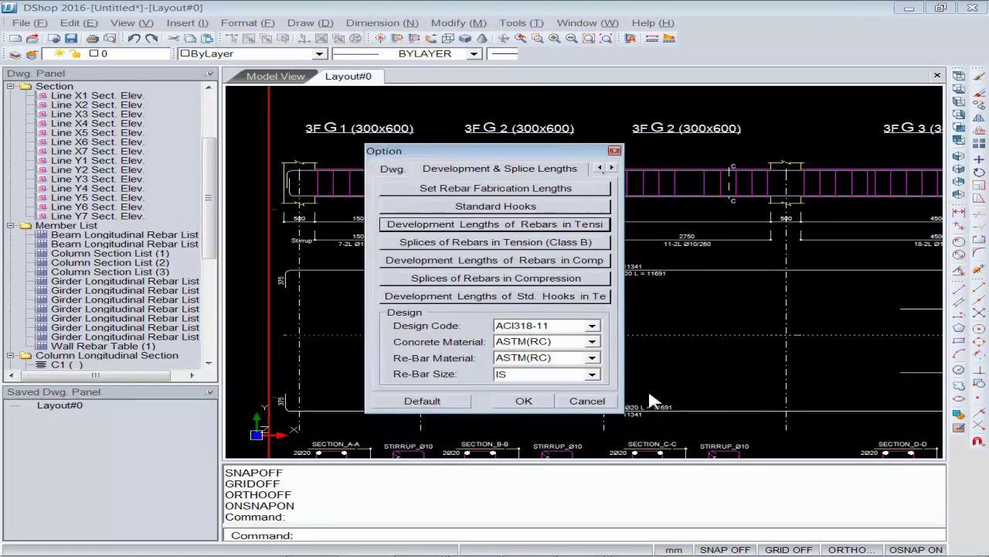
pyautogui.click(587, 402)
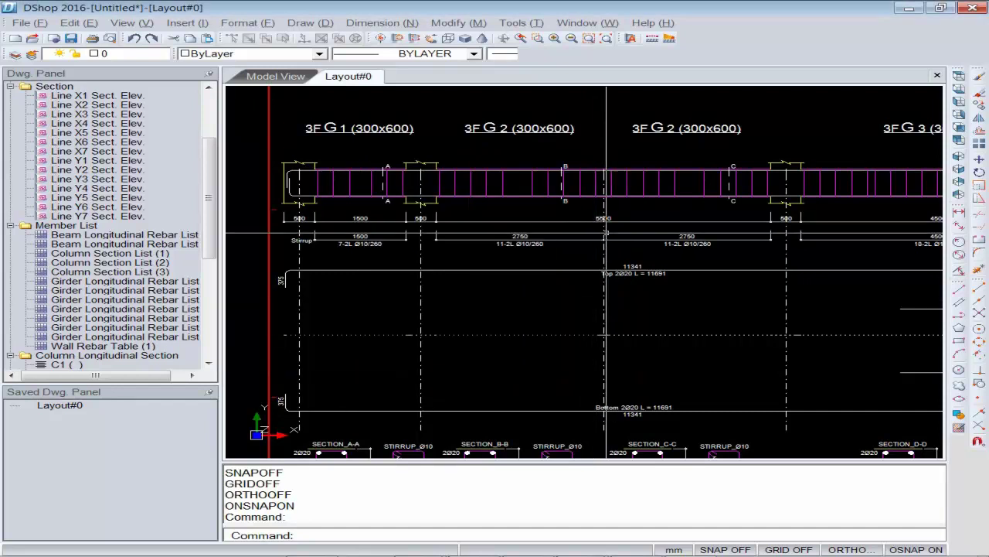
# Generate the Bill Of Material for the building model as an Excel workbook and dismiss the Office activation notice
pyautogui.scroll(-3, 570, 242)
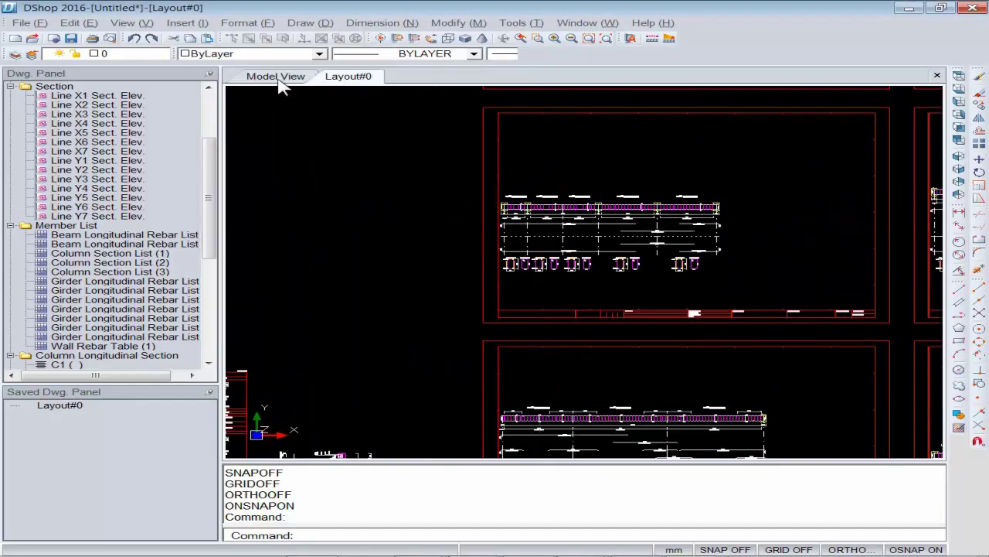
pyautogui.click(278, 80)
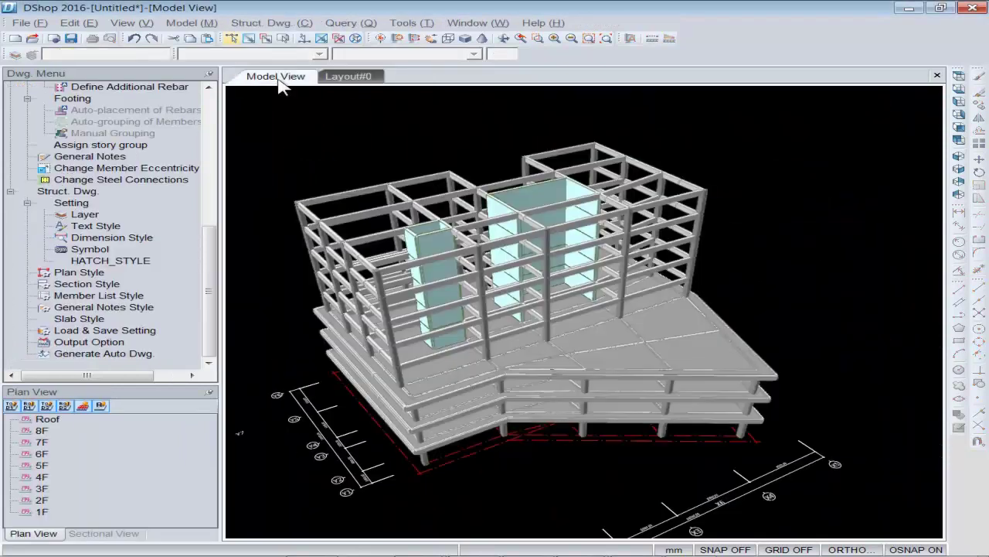
pyautogui.click(402, 25)
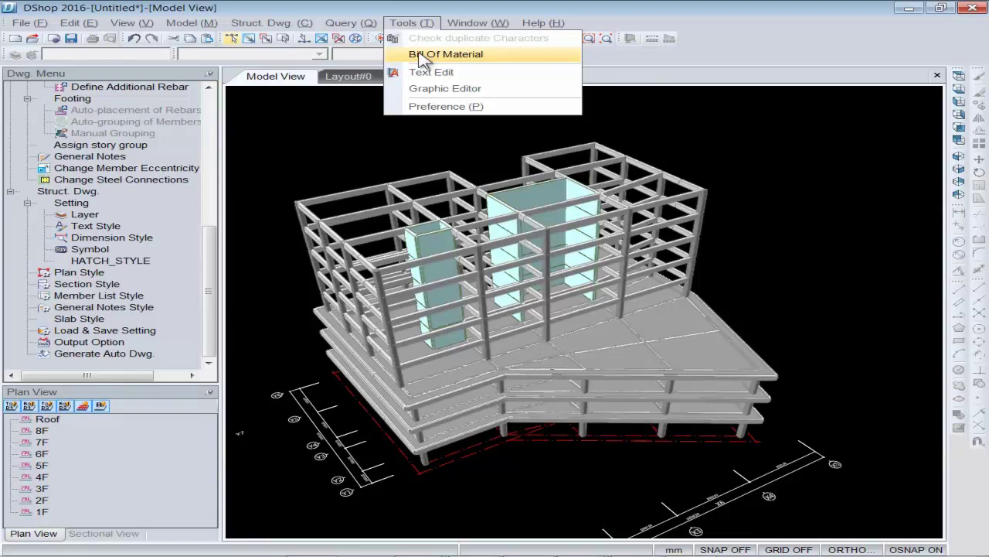
pyautogui.click(446, 54)
pyautogui.click(595, 293)
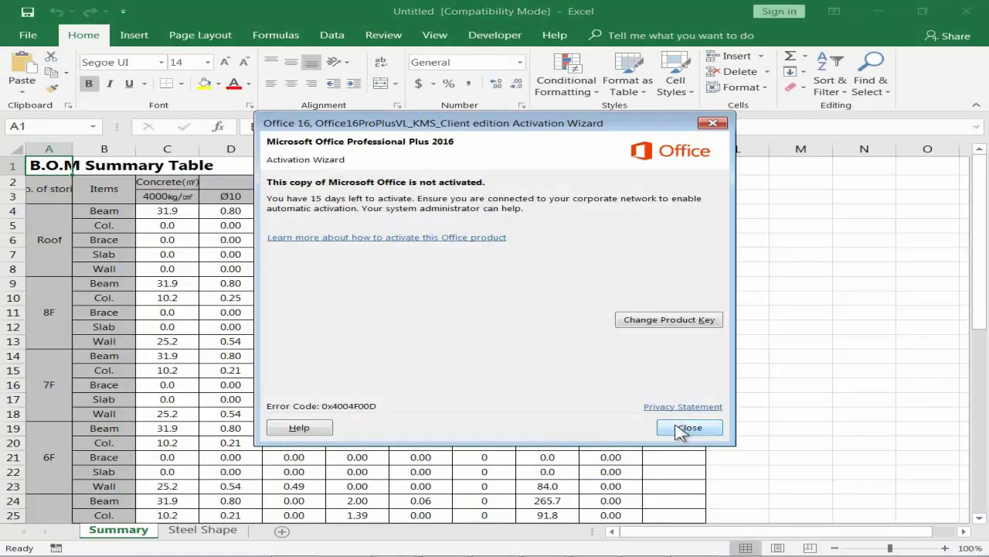
pyautogui.click(680, 428)
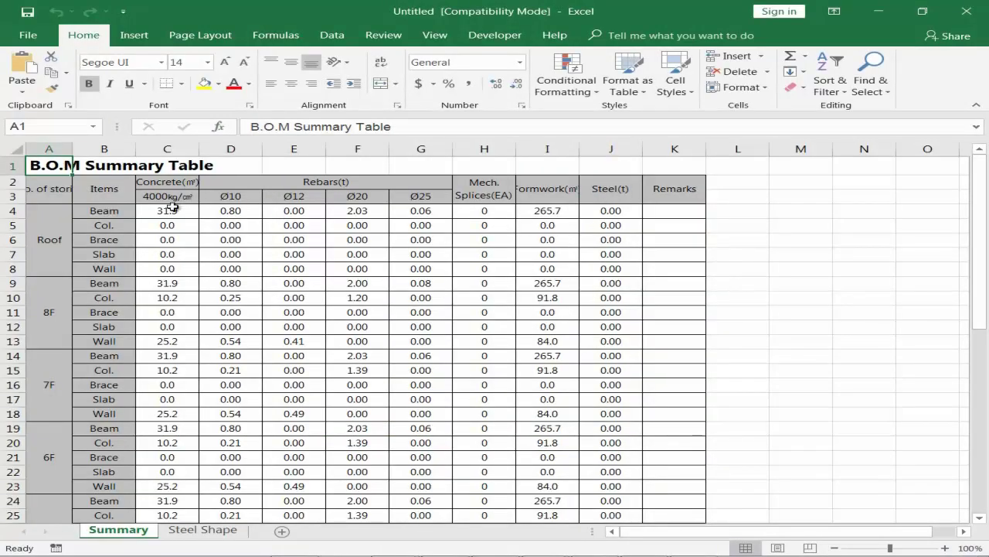
# Examine the beam, column, brace, slab and wall quantities for the Roof, 8F and 7F storeys in the B.O.M Summary Table
pyautogui.moveTo(48, 226); pyautogui.dragTo(738, 217)
pyautogui.moveTo(50, 309); pyautogui.dragTo(716, 312)
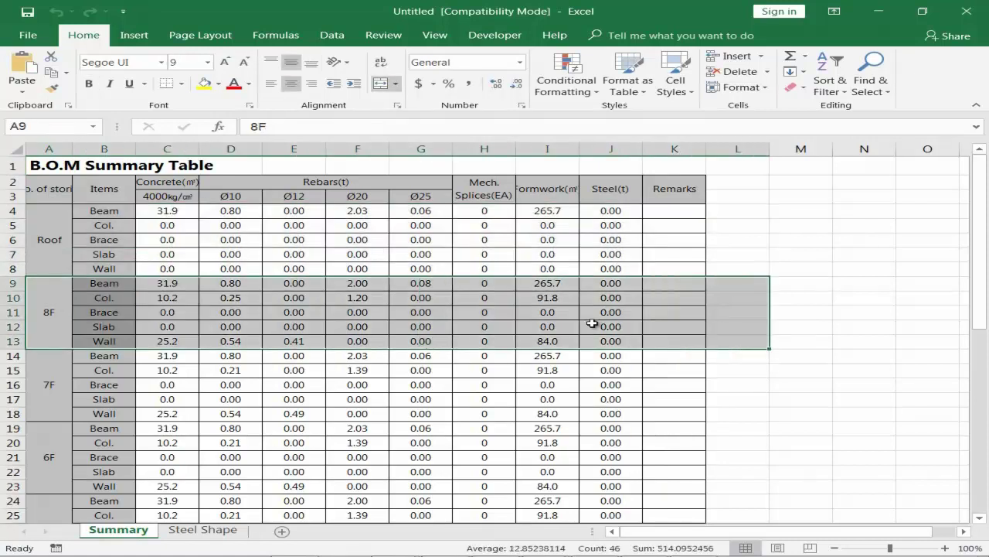
pyautogui.click(59, 379)
pyautogui.moveTo(60, 378); pyautogui.dragTo(700, 381)
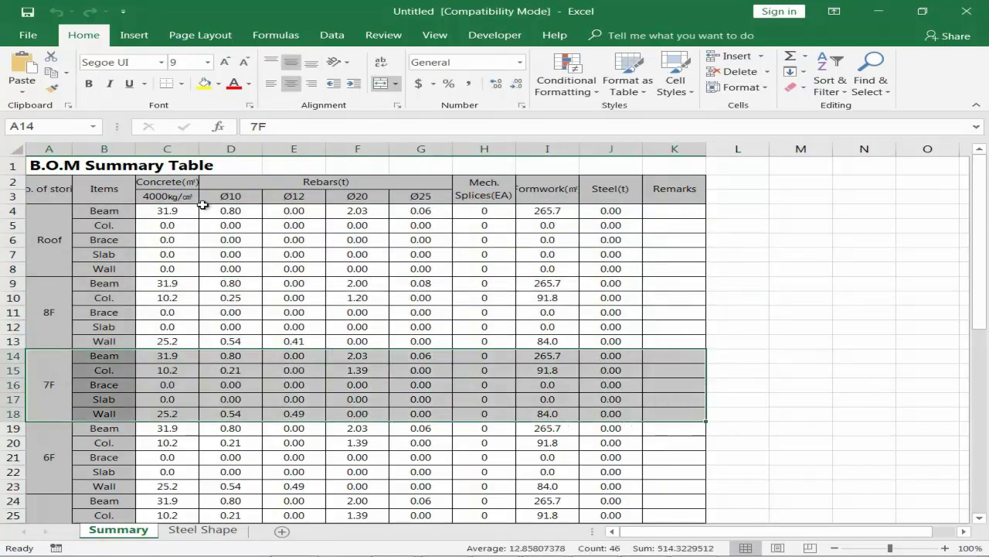
# Examine the Concrete, Rebars, Formwork and Steel quantity columns of the B.O.M Summary Table
pyautogui.moveTo(174, 183); pyautogui.dragTo(177, 374)
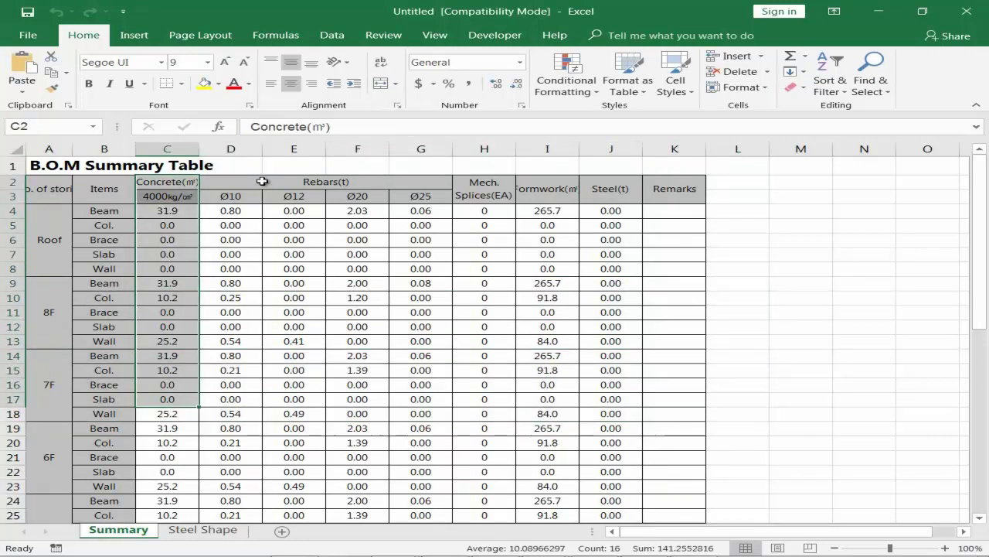
pyautogui.moveTo(262, 181); pyautogui.dragTo(267, 411)
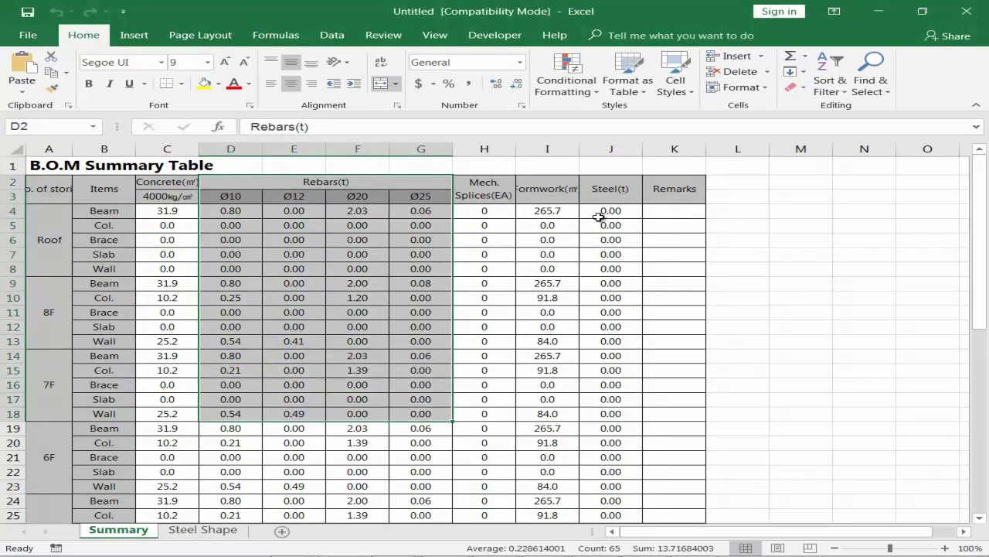
pyautogui.moveTo(546, 181); pyautogui.dragTo(548, 426)
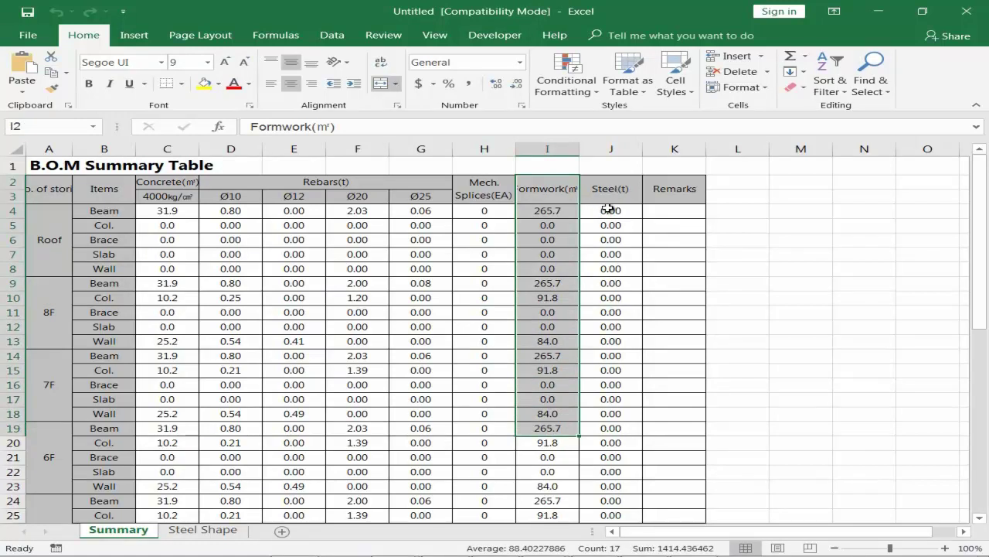
pyautogui.moveTo(611, 185); pyautogui.dragTo(618, 442)
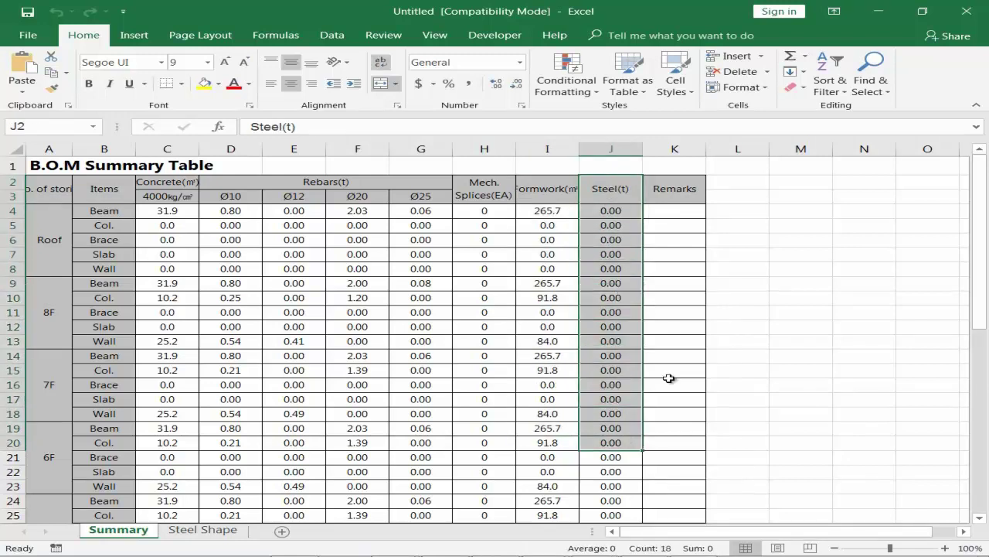
pyautogui.click(637, 304)
# Examine the storey-by-storey quantities in the summary table from the Roof down to 1F
pyautogui.moveTo(49, 248); pyautogui.dragTo(588, 282)
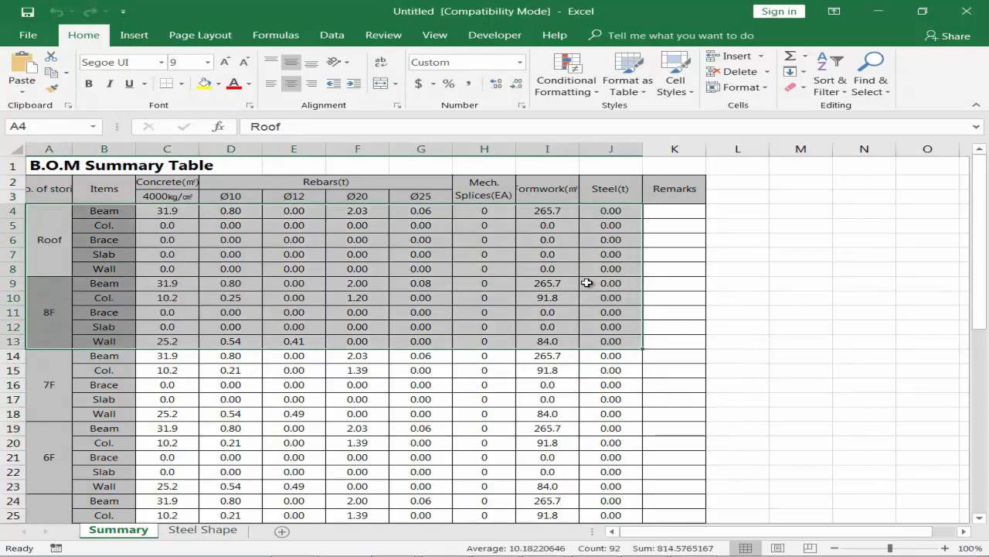
pyautogui.scroll(-3, 585, 232)
pyautogui.scroll(-6, 389, 268)
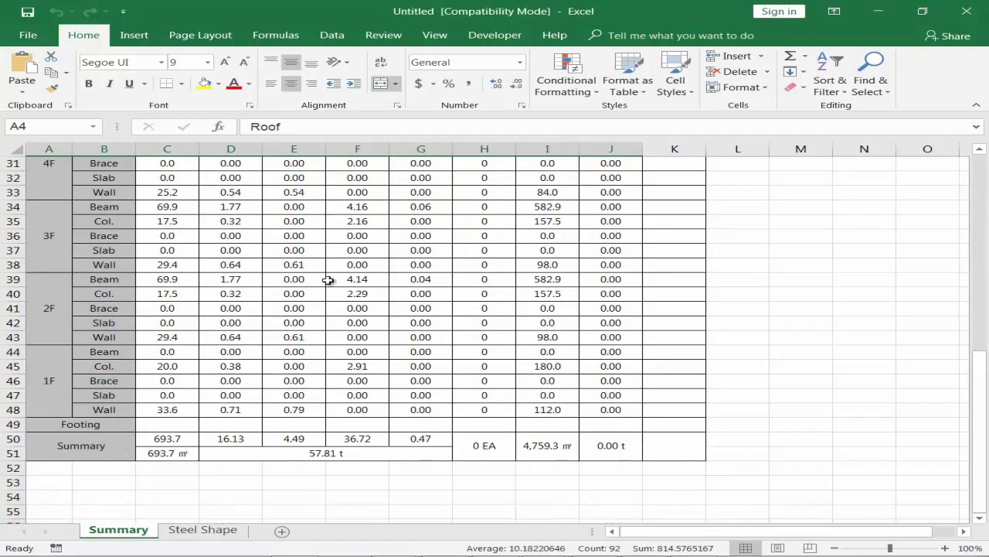
pyautogui.moveTo(48, 374); pyautogui.dragTo(631, 405)
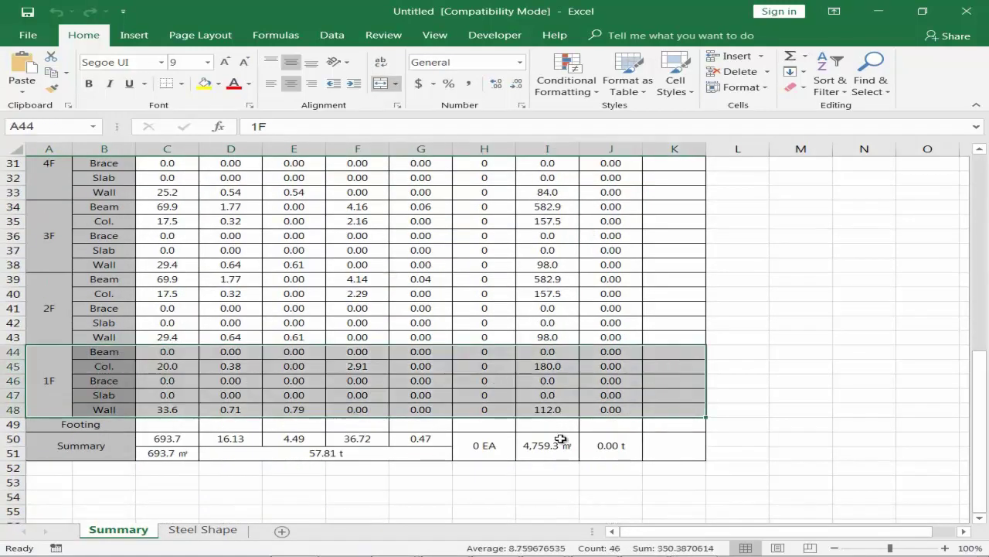
# Examine the Summary totals for concrete, rebars, mechanical splices and formwork, and return to the start of the table
pyautogui.click(550, 447)
pyautogui.moveTo(61, 446); pyautogui.dragTo(614, 440)
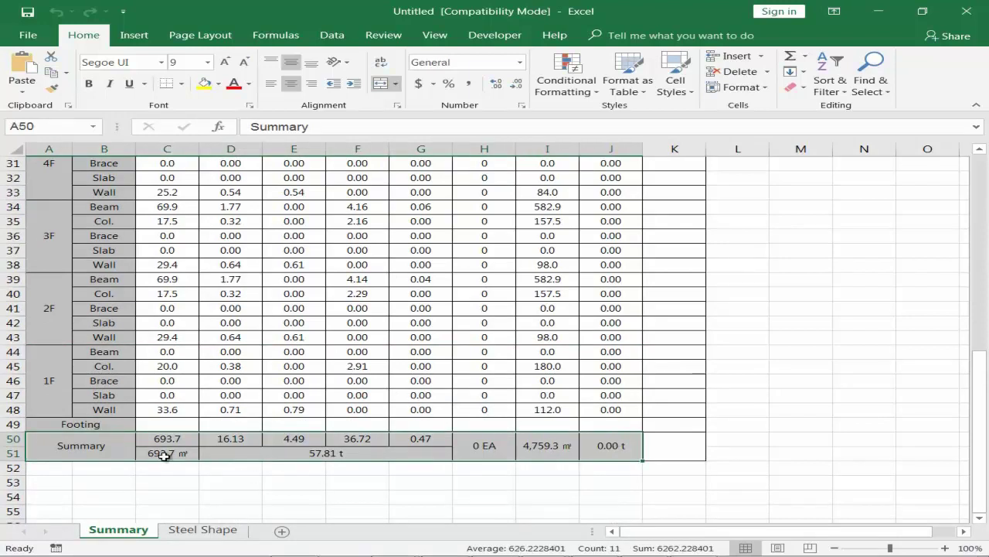
pyautogui.moveTo(181, 446); pyautogui.dragTo(199, 453)
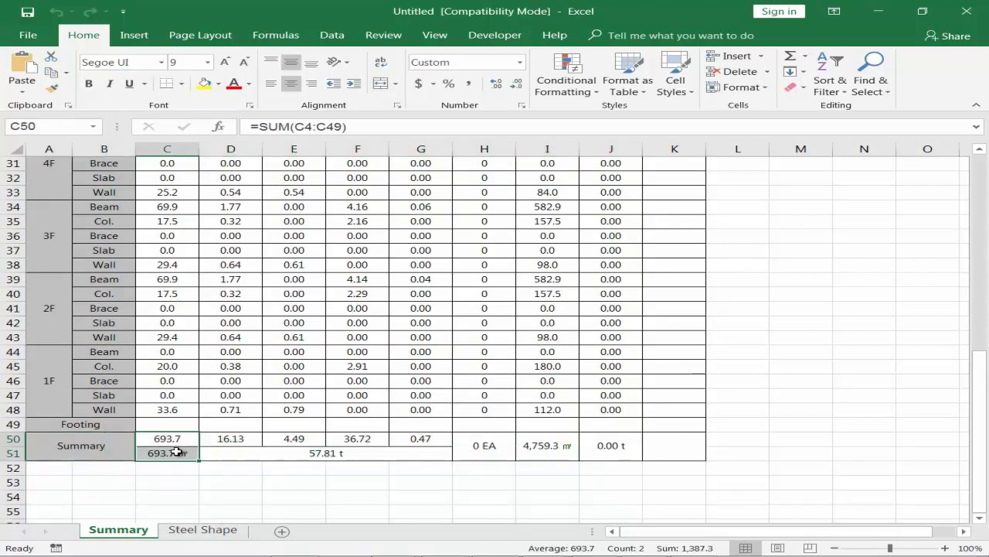
pyautogui.click(280, 453)
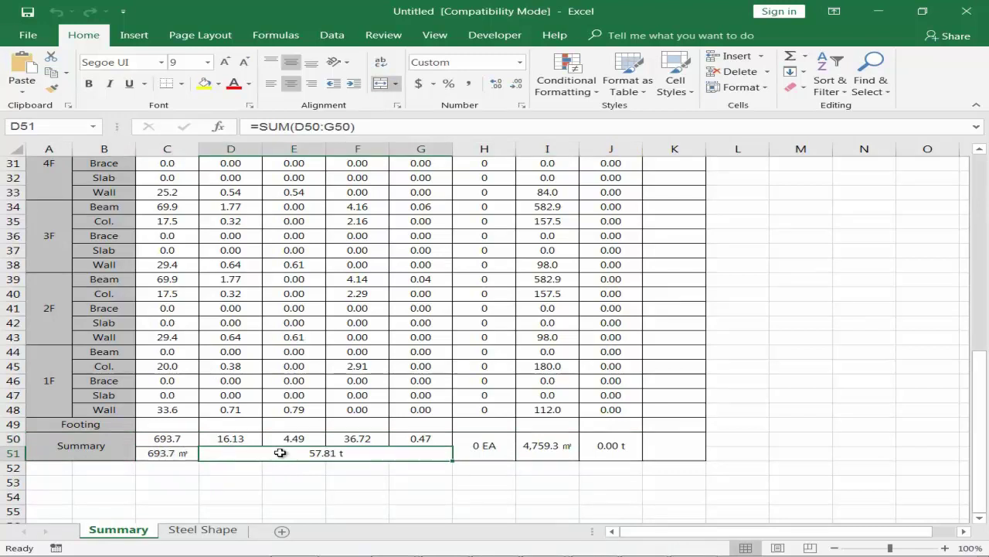
pyautogui.click(468, 451)
pyautogui.click(556, 450)
pyautogui.scroll(10, 556, 440)
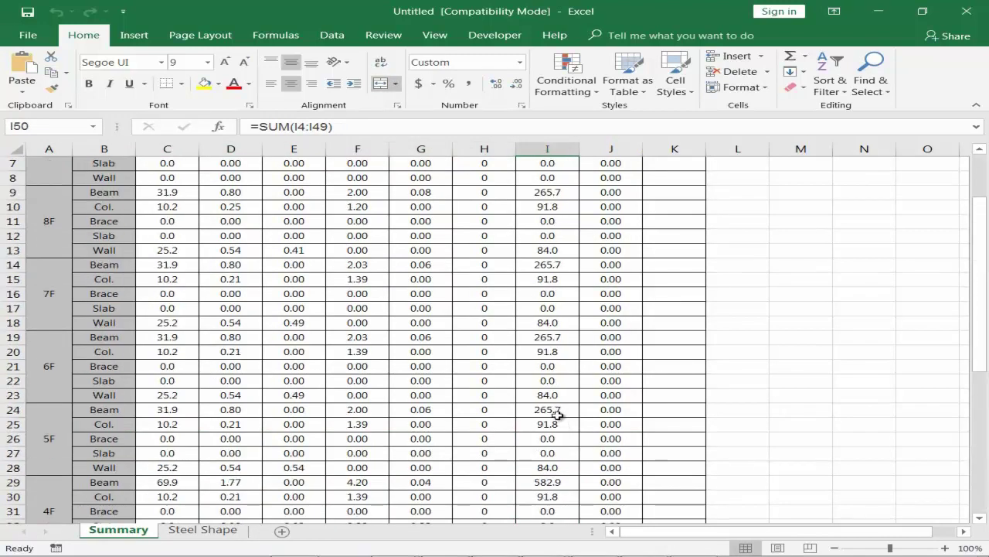
pyautogui.click(709, 297)
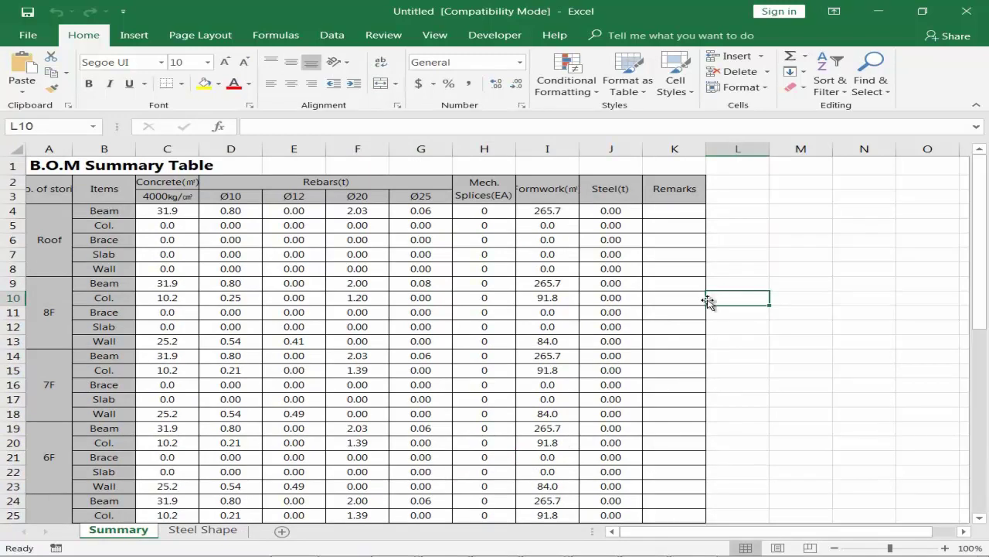
# Switch to midas Gen and review the Load, Analysis, Results and Design command sets for the building model
pyautogui.hotkey('alt', 'Tab')
pyautogui.hotkey('alt', 'Tab')
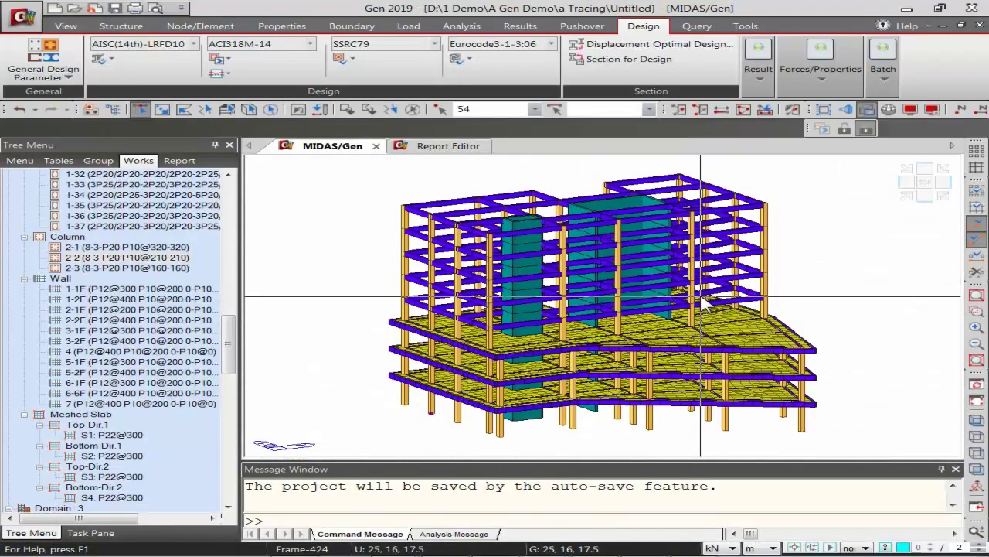
pyautogui.moveTo(702, 300)
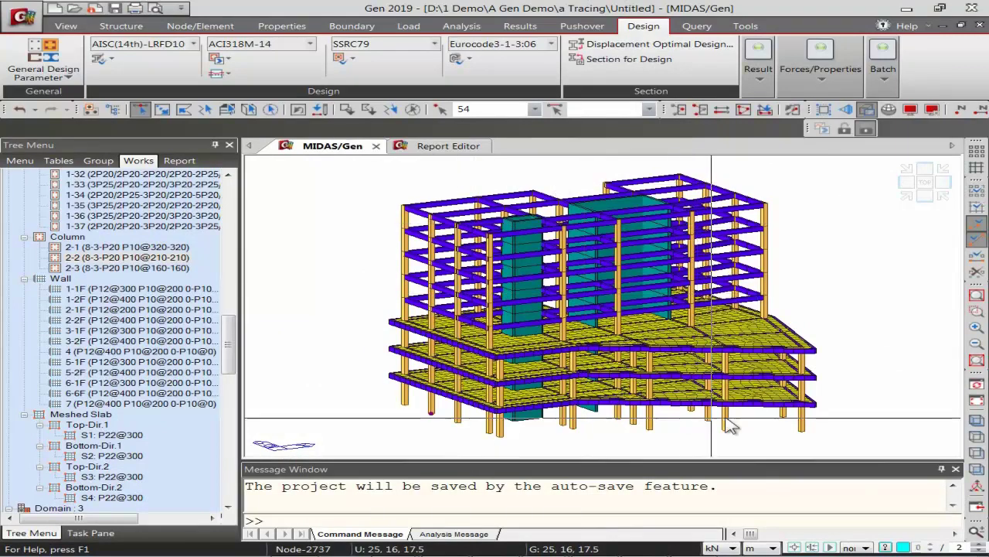
pyautogui.moveTo(729, 260)
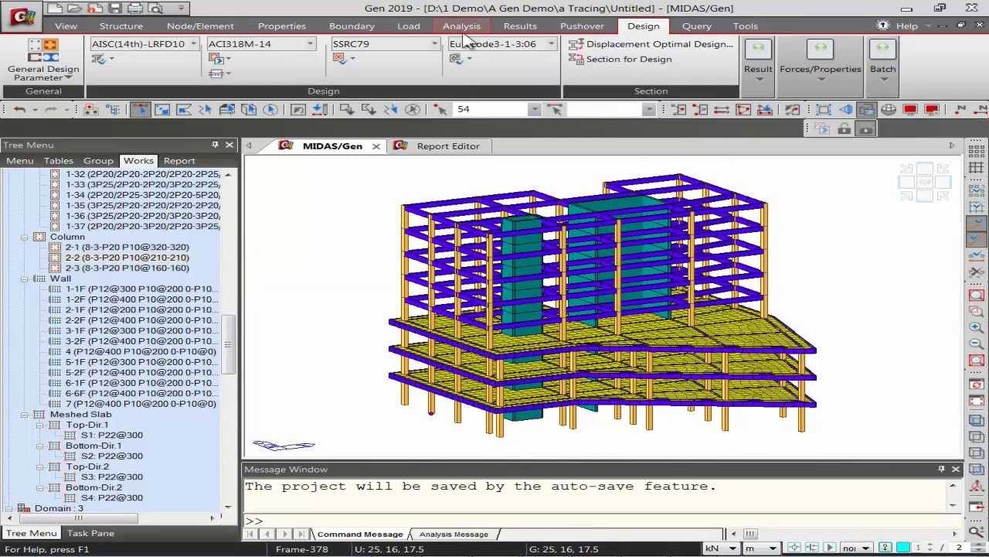
pyautogui.click(409, 27)
pyautogui.click(457, 28)
pyautogui.click(520, 28)
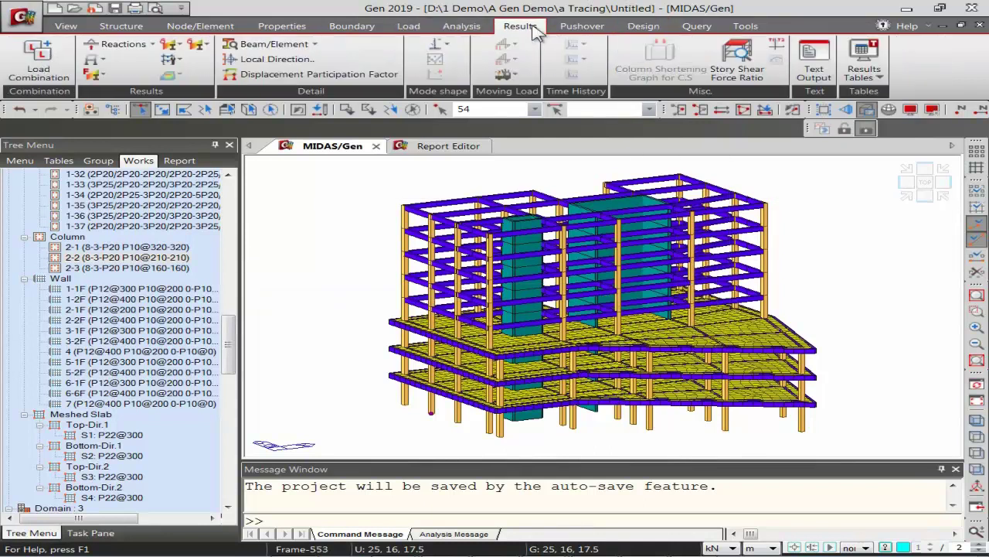
pyautogui.click(654, 28)
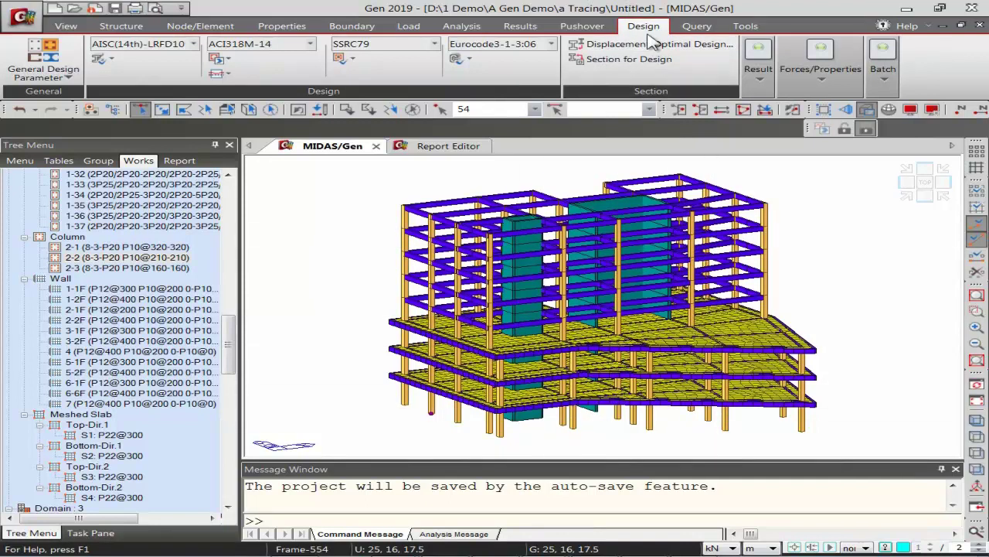
# Switch to midas Design+ and display the RC footing list drawing
pyautogui.hotkey('alt', 'Tab')
pyautogui.hotkey('alt', 'Tab')
pyautogui.hotkey('alt', 'Tab')
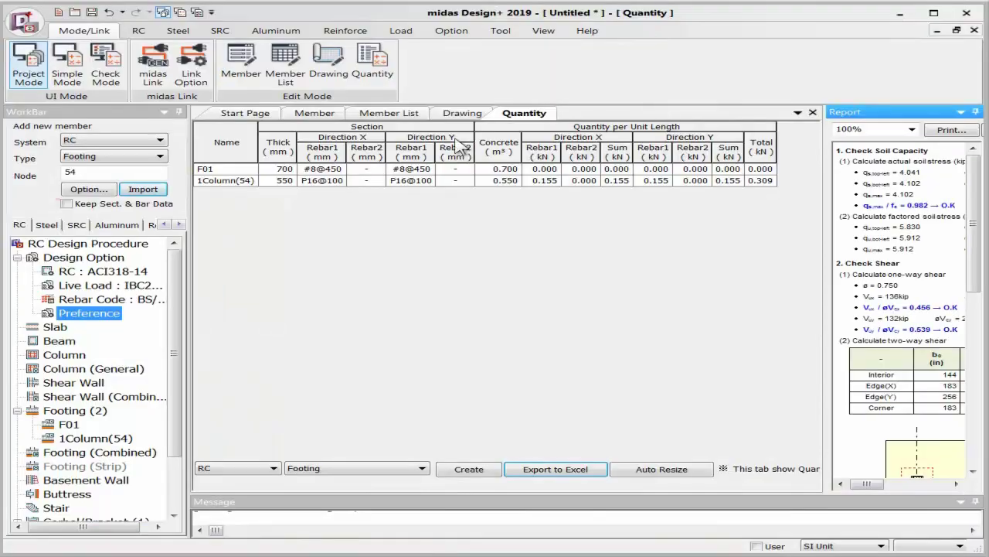
pyautogui.click(463, 114)
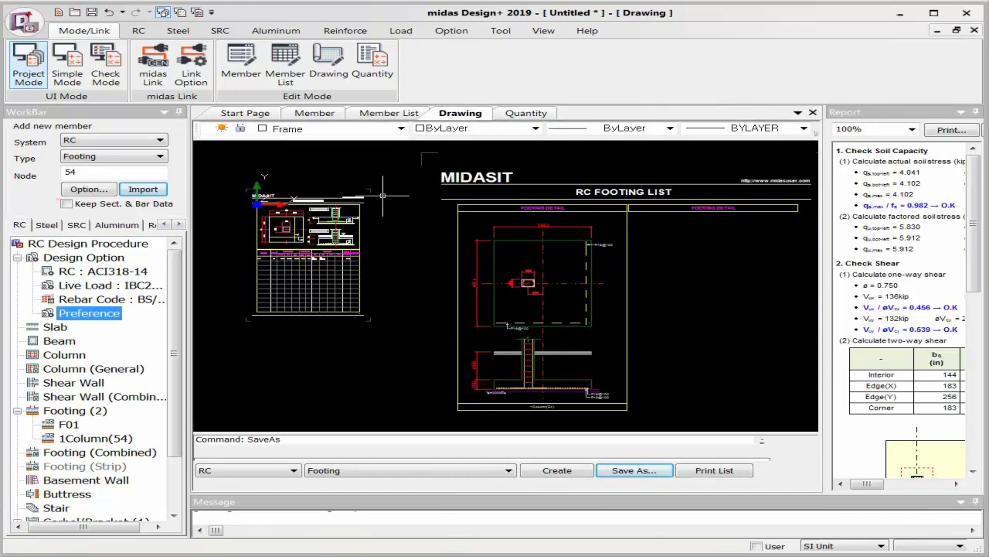
# Switch to DShop and examine the generated drawing sheets in Layout#0
pyautogui.hotkey('alt', 'Tab')
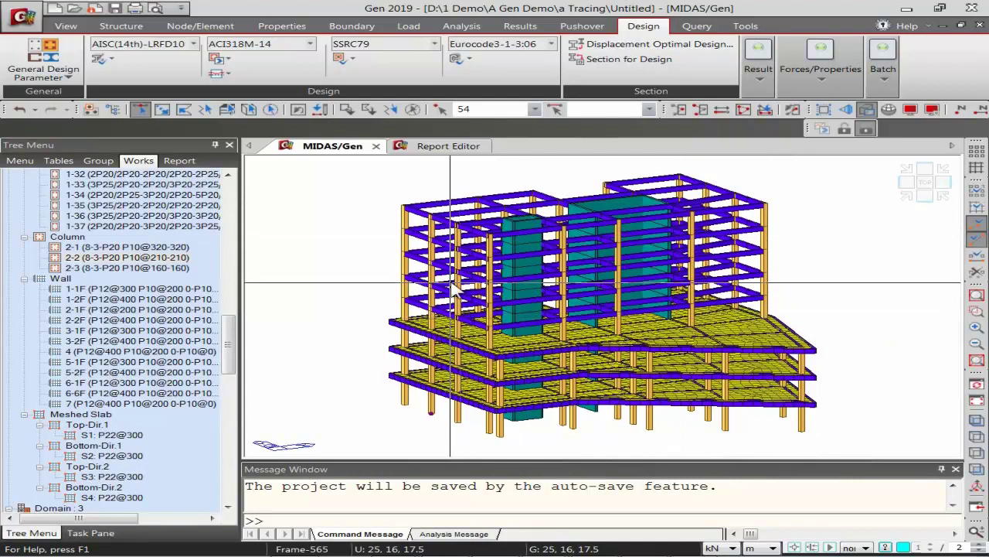
pyautogui.hotkey('alt', 'Tab')
pyautogui.hotkey('alt', 'Tab')
pyautogui.hotkey('alt', 'Tab')
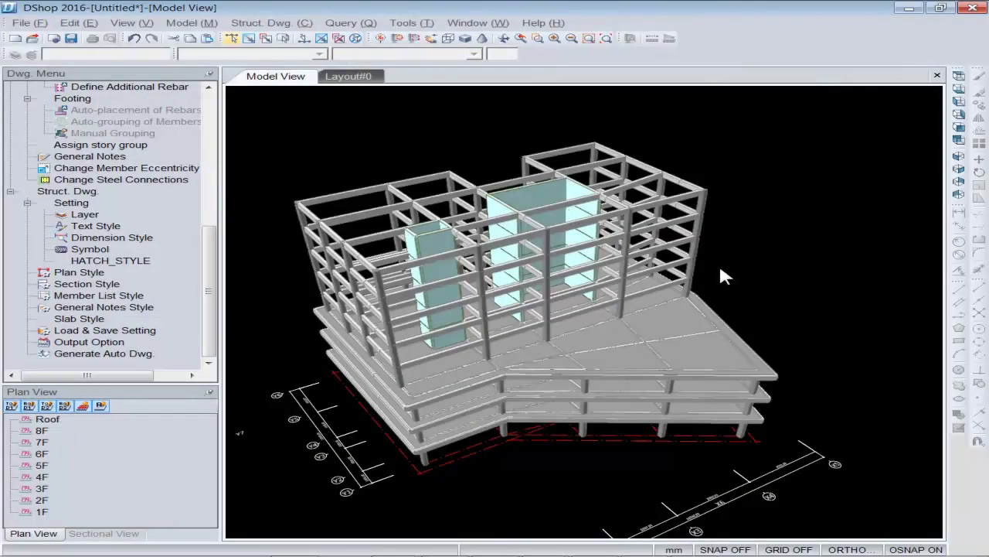
pyautogui.click(363, 77)
pyautogui.scroll(-3, 718, 252)
pyautogui.scroll(-2, 718, 252)
pyautogui.moveTo(707, 255); pyautogui.dragTo(564, 266, button='middle')
# Switch to the PowerPoint slide show and advance from Specialty Structures to the Benefits in midas Gen slide
pyautogui.hotkey('alt', 'Tab')
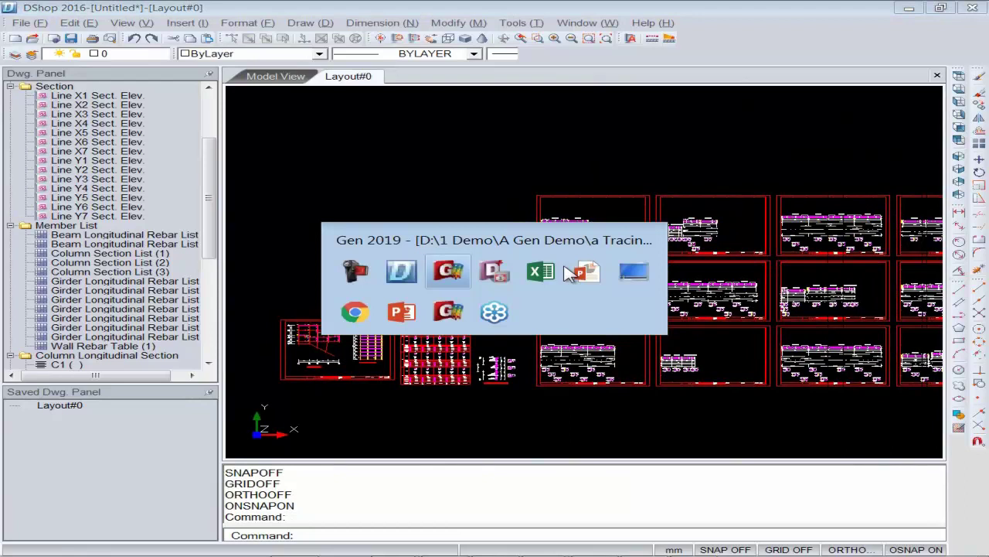
pyautogui.hotkey('alt', 'Tab')
pyautogui.hotkey('alt', 'Tab')
pyautogui.hotkey('alt', 'Tab')
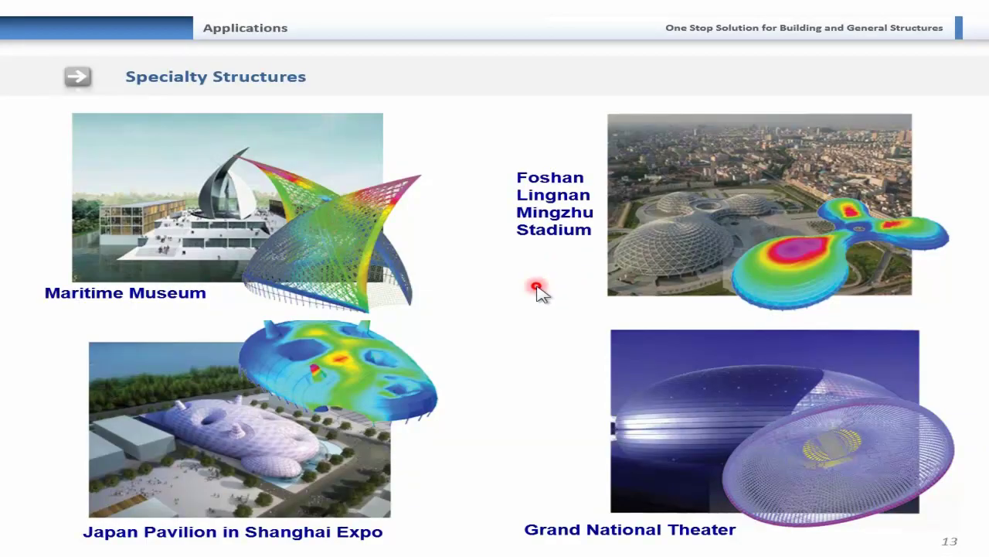
pyautogui.click(538, 290)
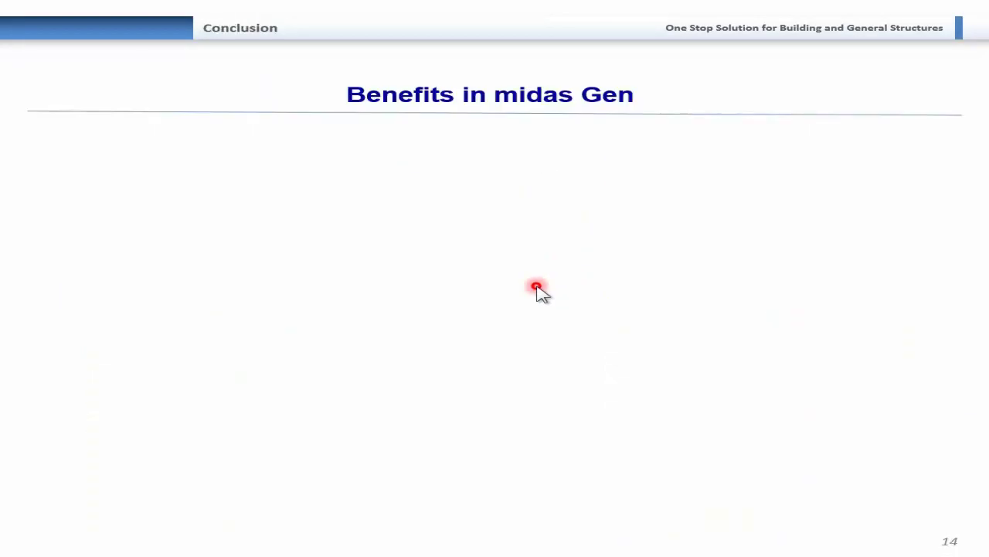